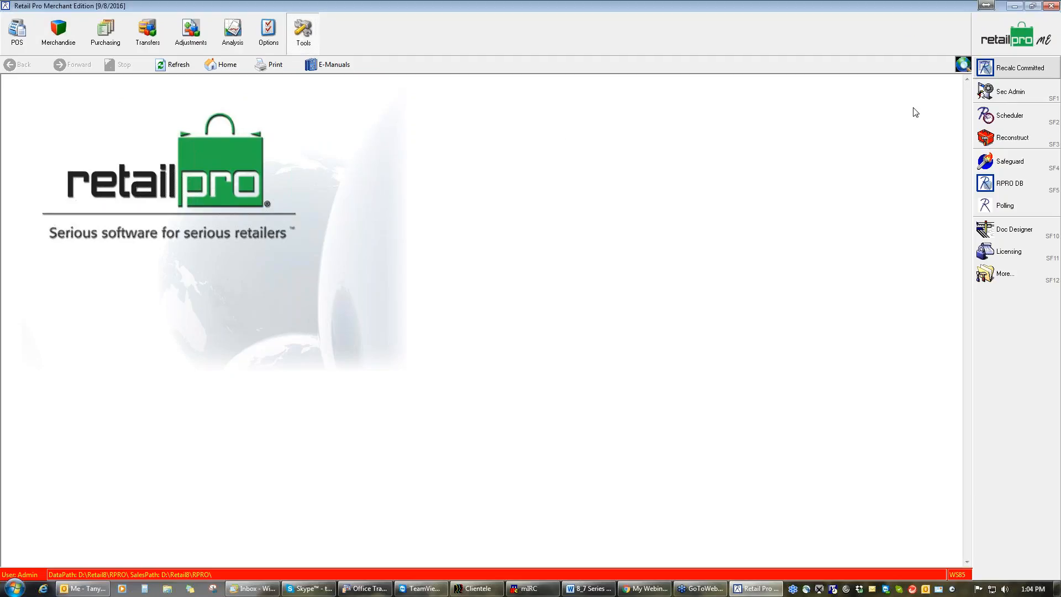
Open the merchandise inventory list, accepting the reset of the demo inventory quantities.
click(71, 44)
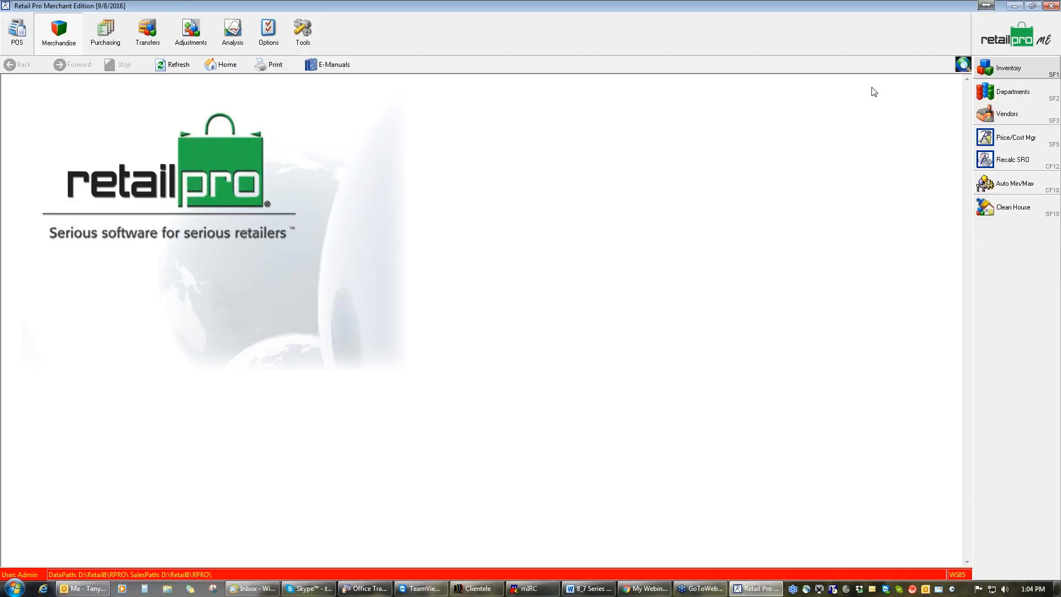
click(1000, 73)
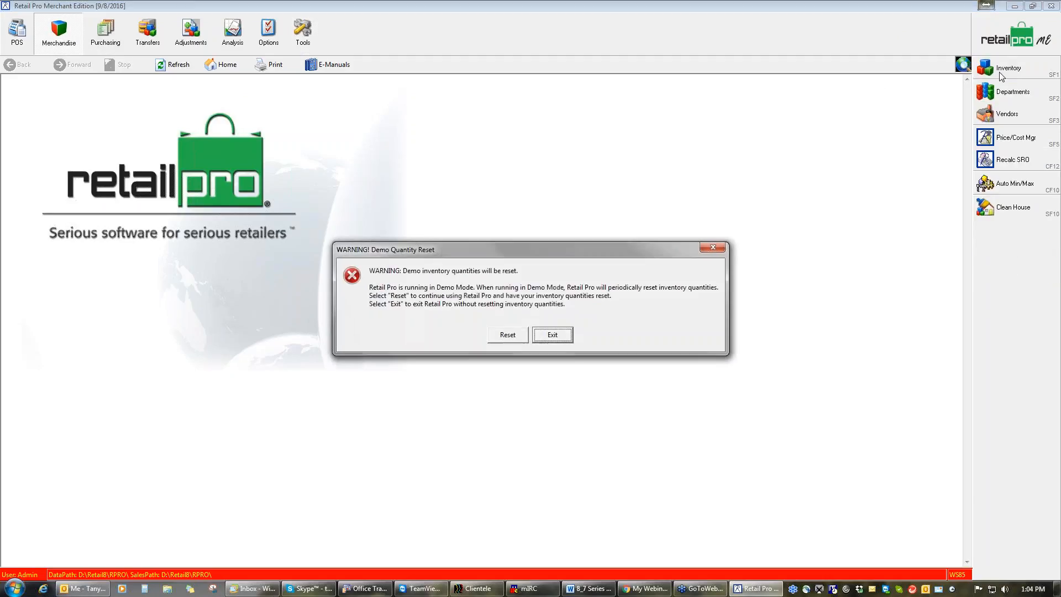
click(507, 335)
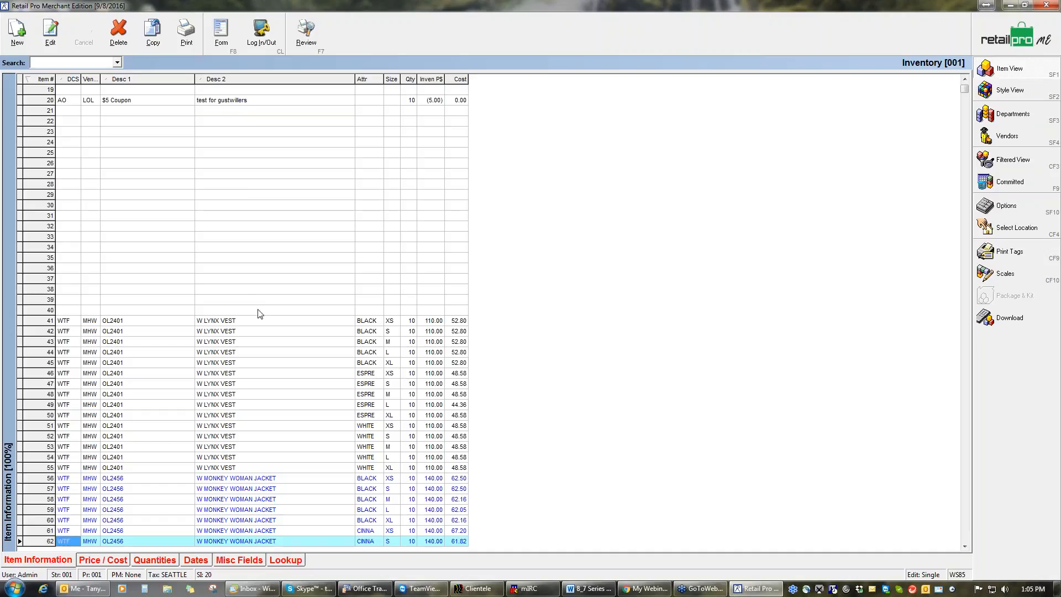
click(221, 47)
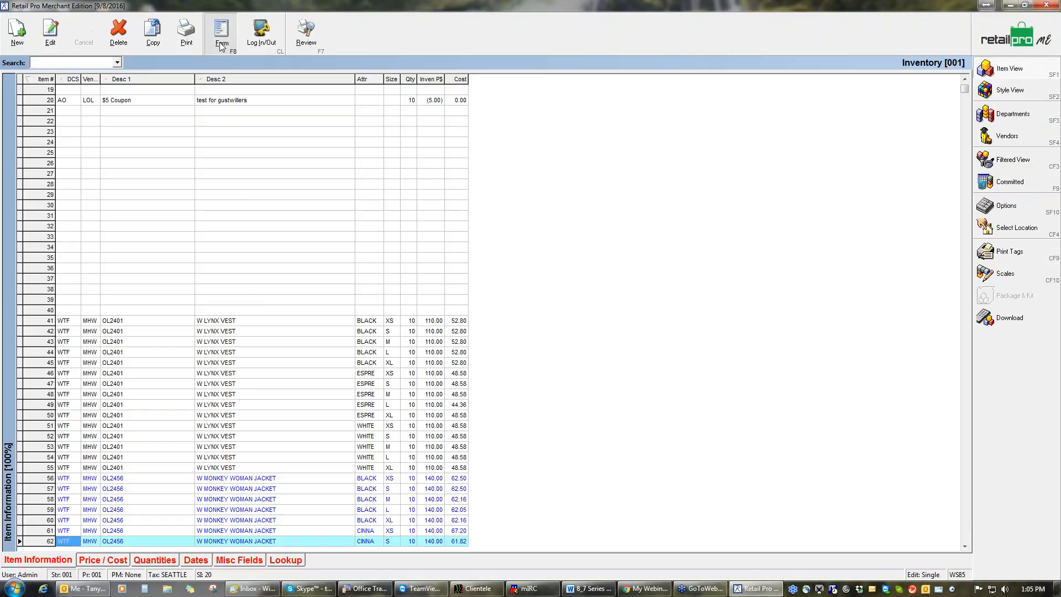
click(220, 44)
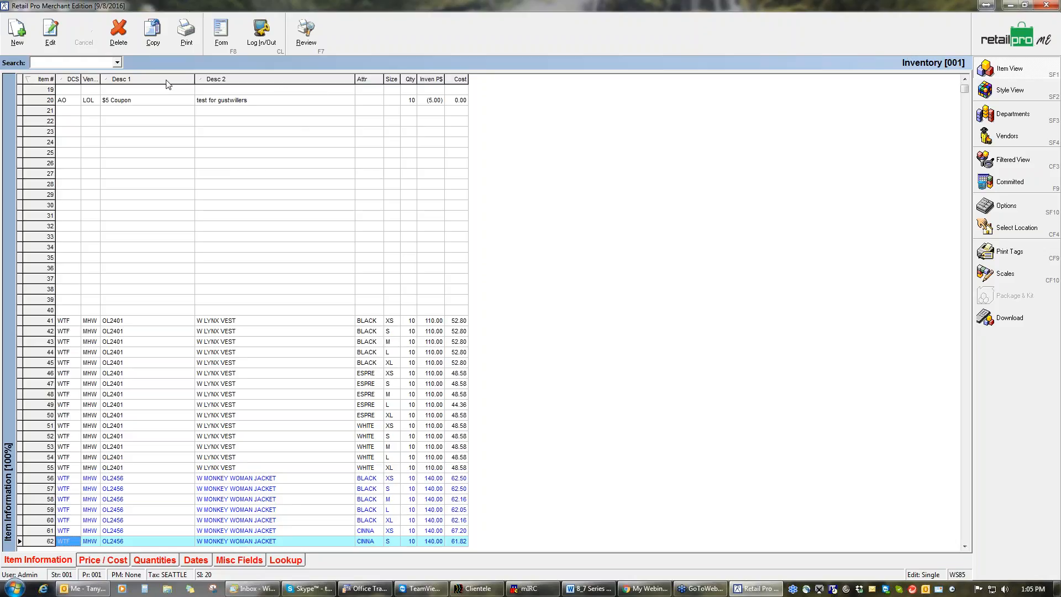
right_click(317, 82)
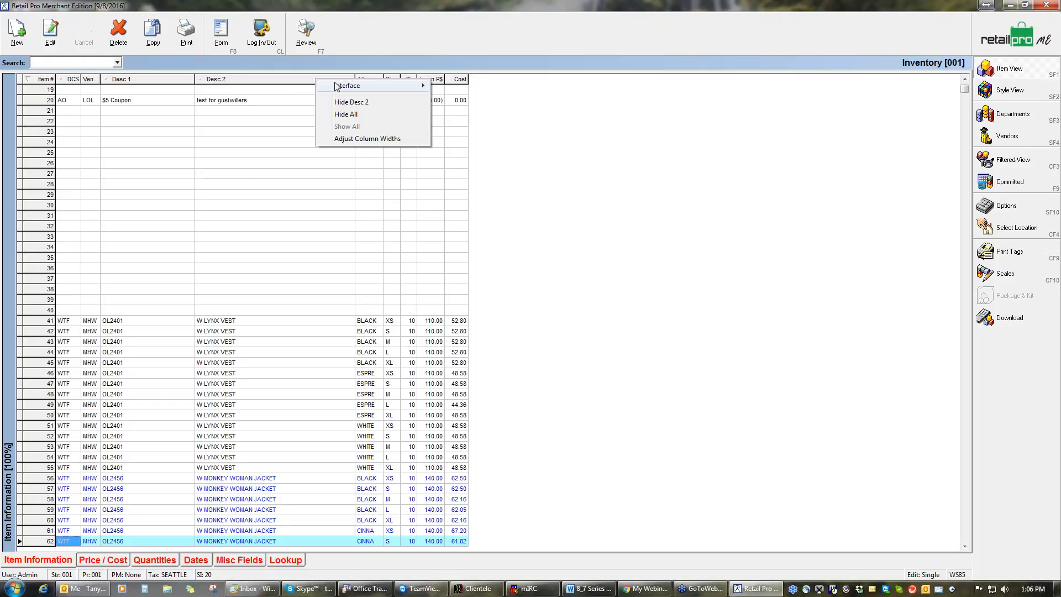
mouse_move(340, 87)
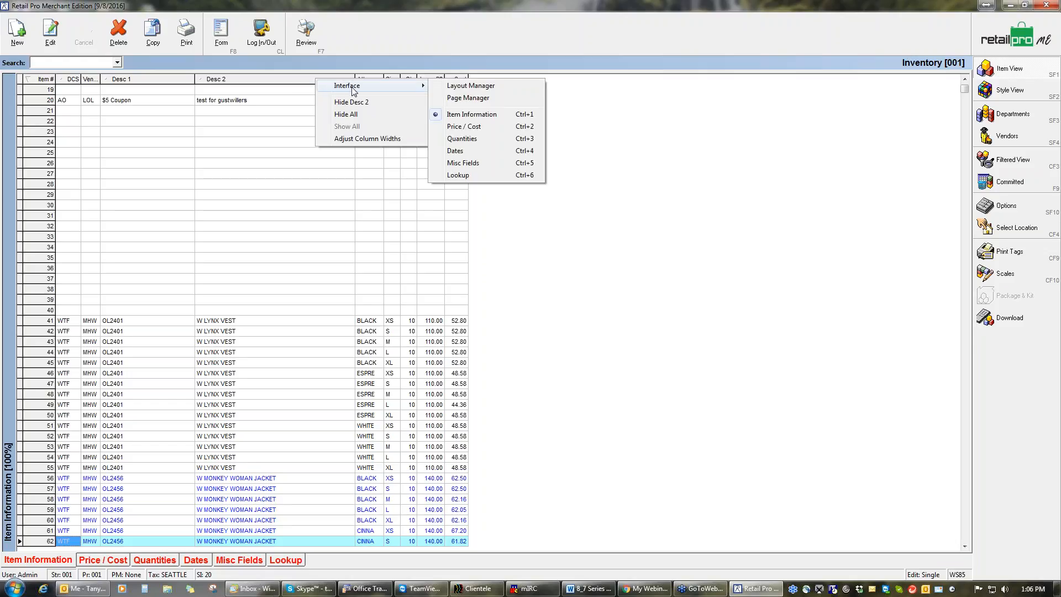
right_click(256, 161)
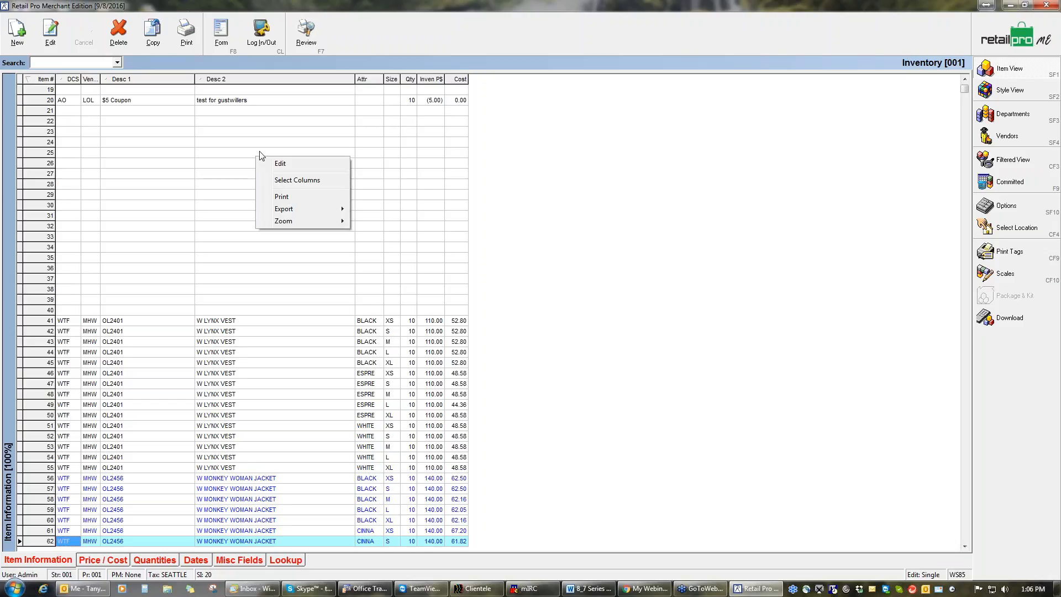
Open the Page Manager for the inventory list and select the Item Information page.
click(272, 83)
right_click(272, 83)
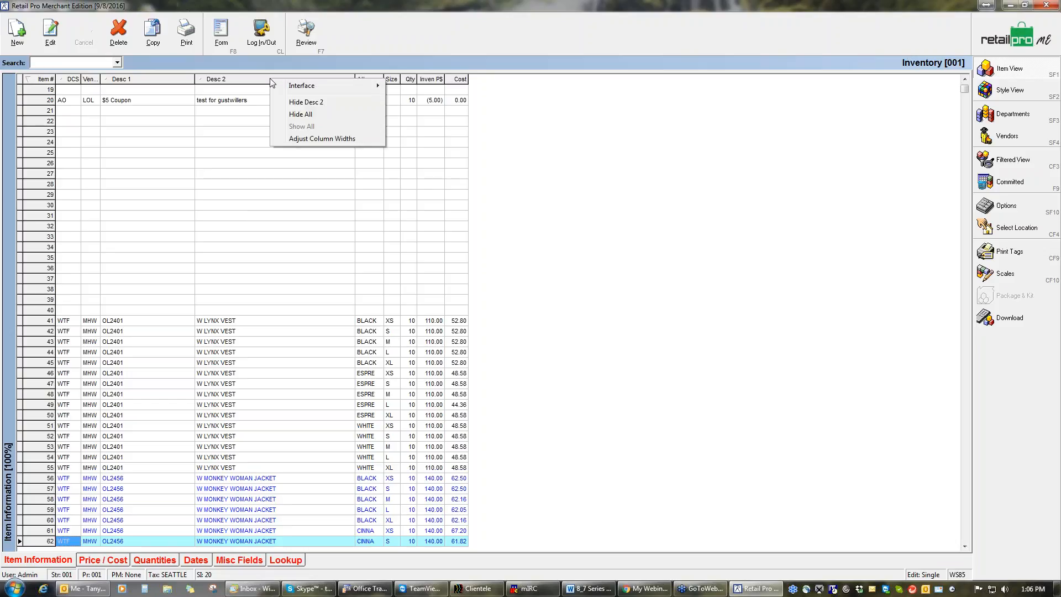
mouse_move(303, 86)
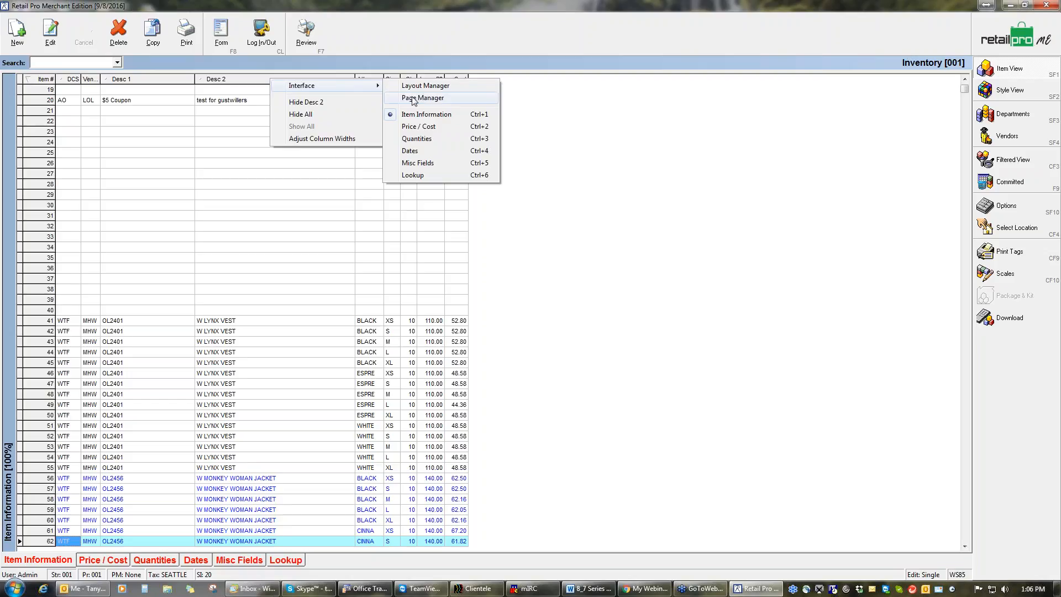
click(413, 99)
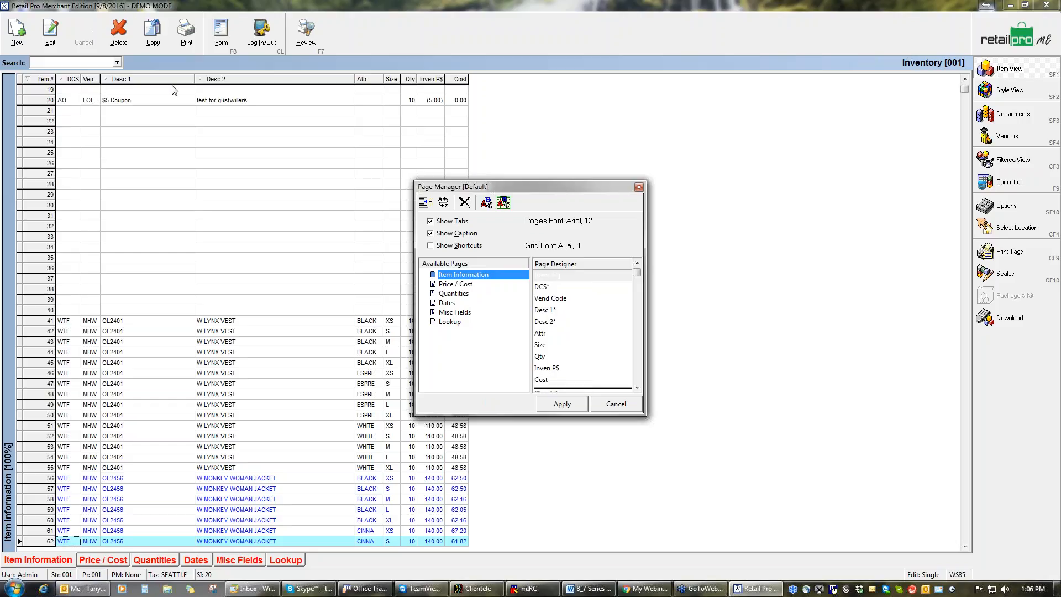
click(451, 285)
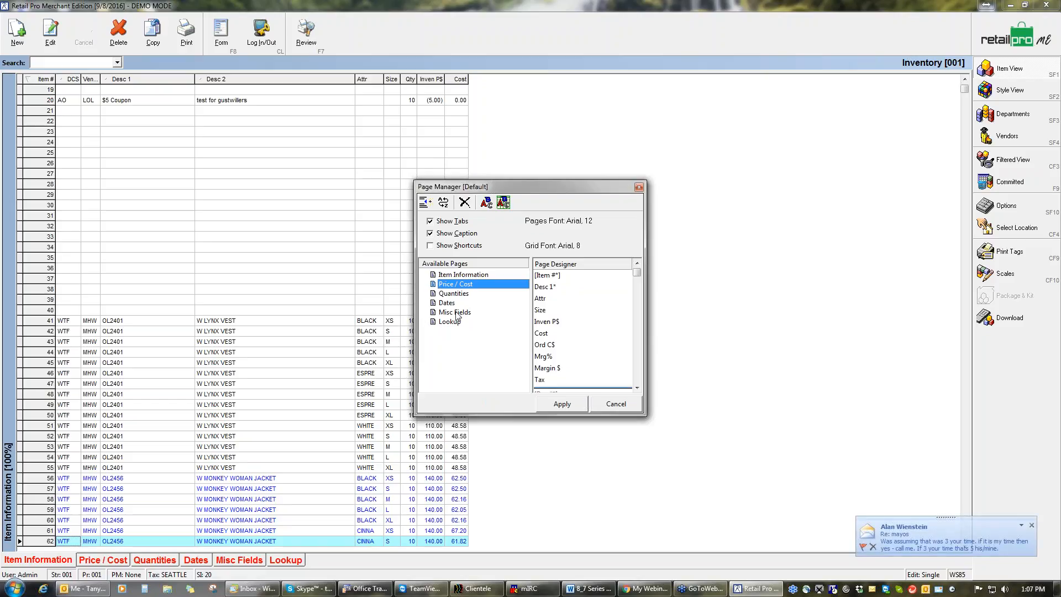
click(469, 275)
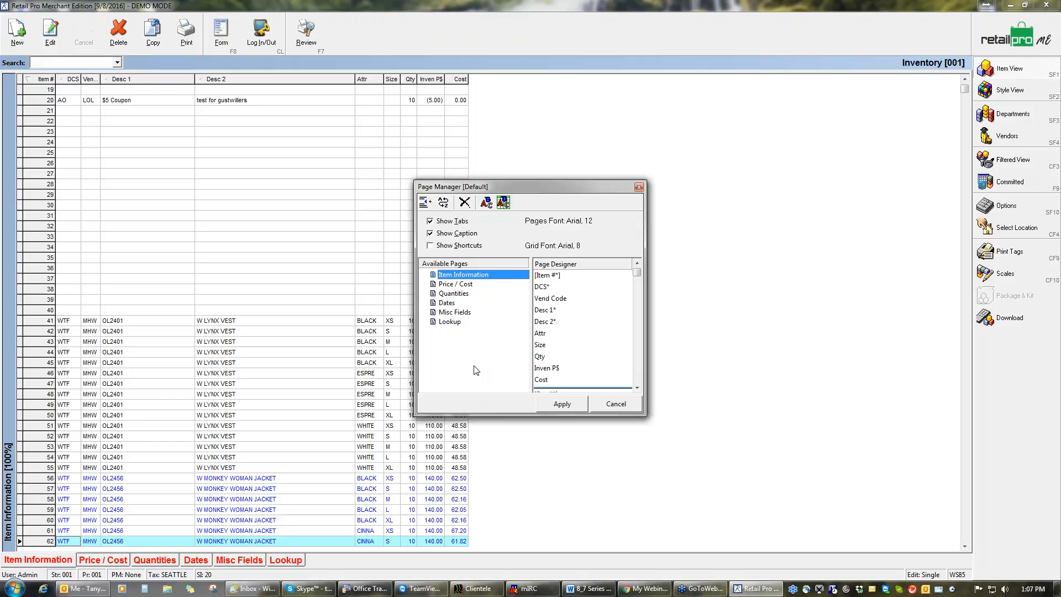
Find the hidden Desc 3 field in the Item Information page's field list and add it to the shown fields.
click(637, 387)
click(637, 387)
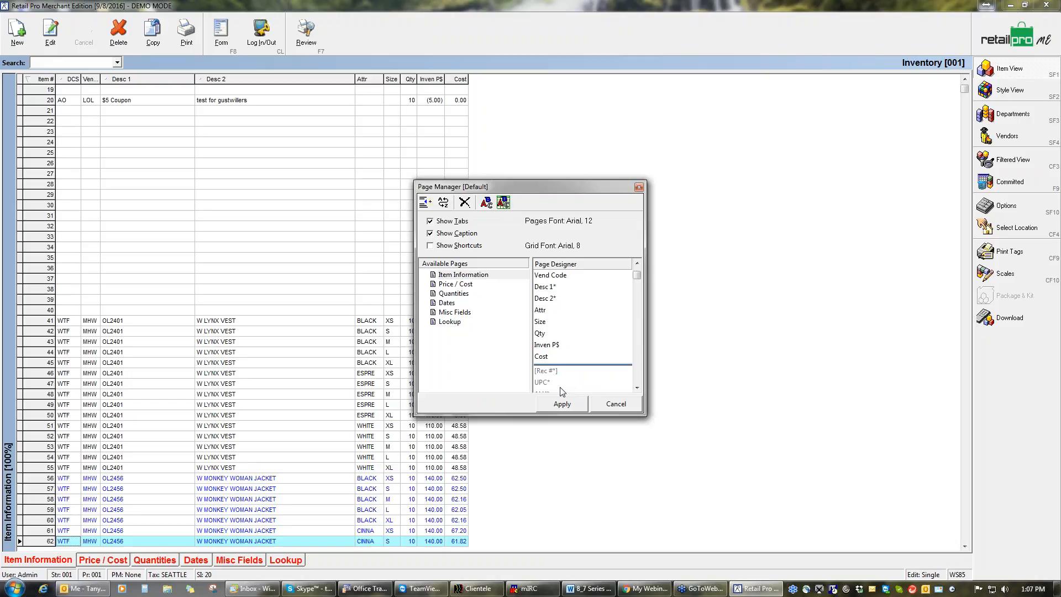
click(637, 388)
click(637, 388)
click(637, 388)
click(637, 388)
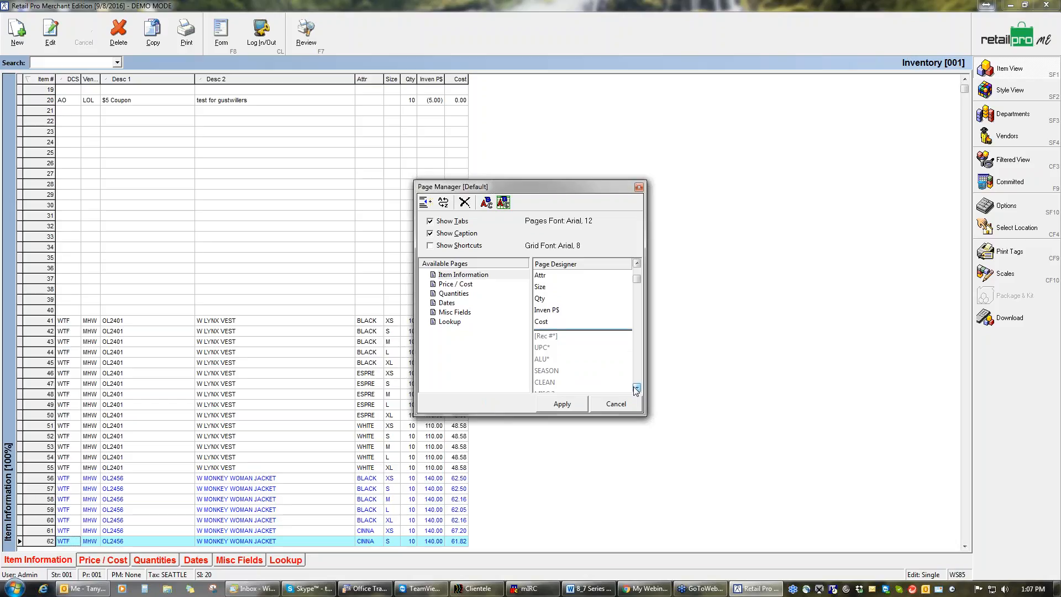
click(637, 388)
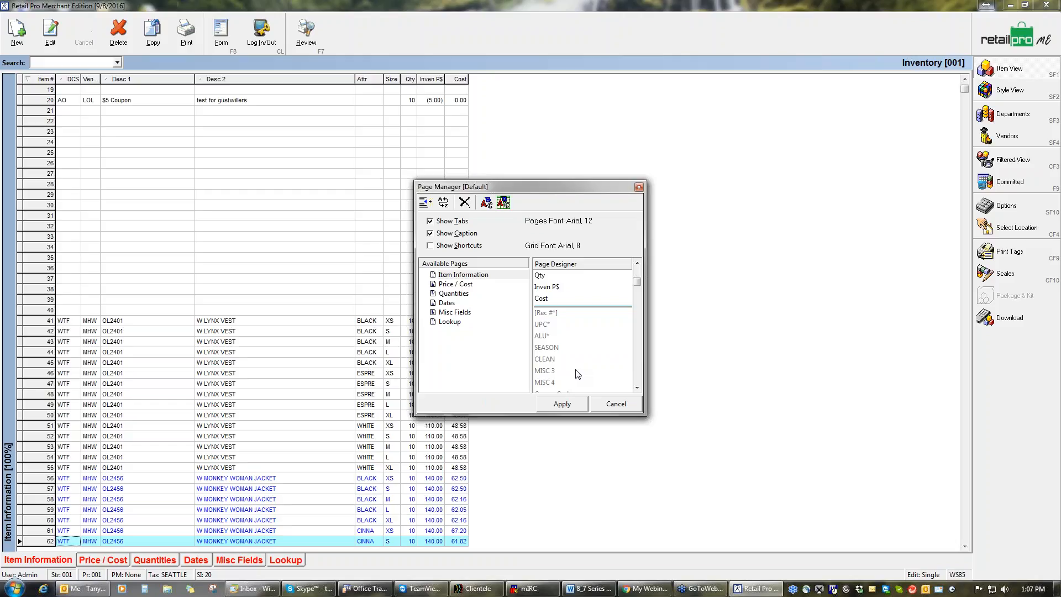
click(637, 388)
click(637, 388)
click(638, 387)
click(638, 387)
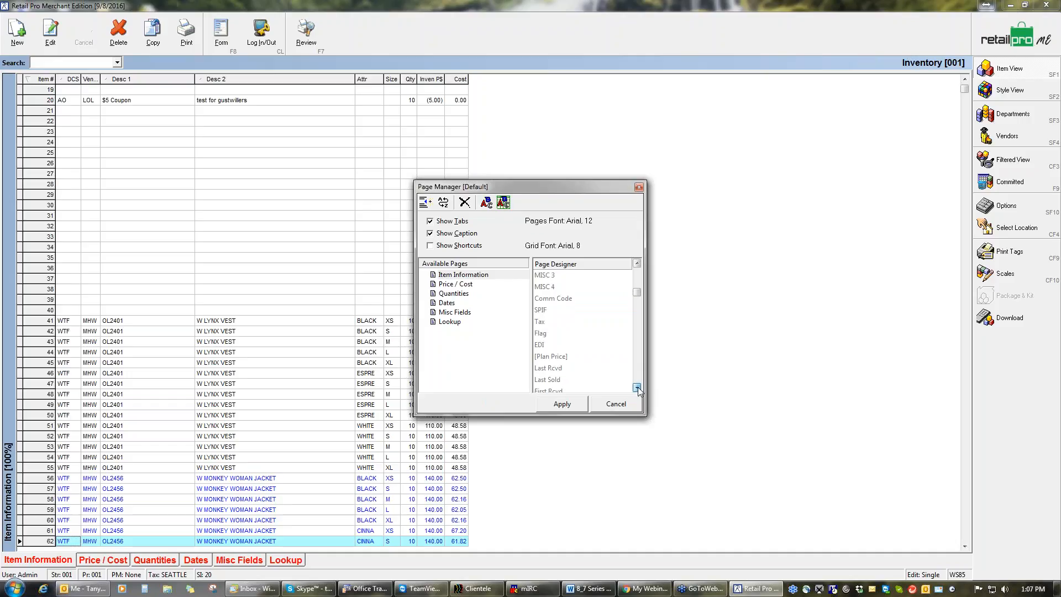
click(637, 388)
click(637, 388)
click(638, 388)
click(637, 388)
click(638, 388)
click(637, 387)
click(637, 388)
click(637, 387)
click(638, 387)
click(638, 388)
click(637, 387)
click(637, 387)
click(637, 387)
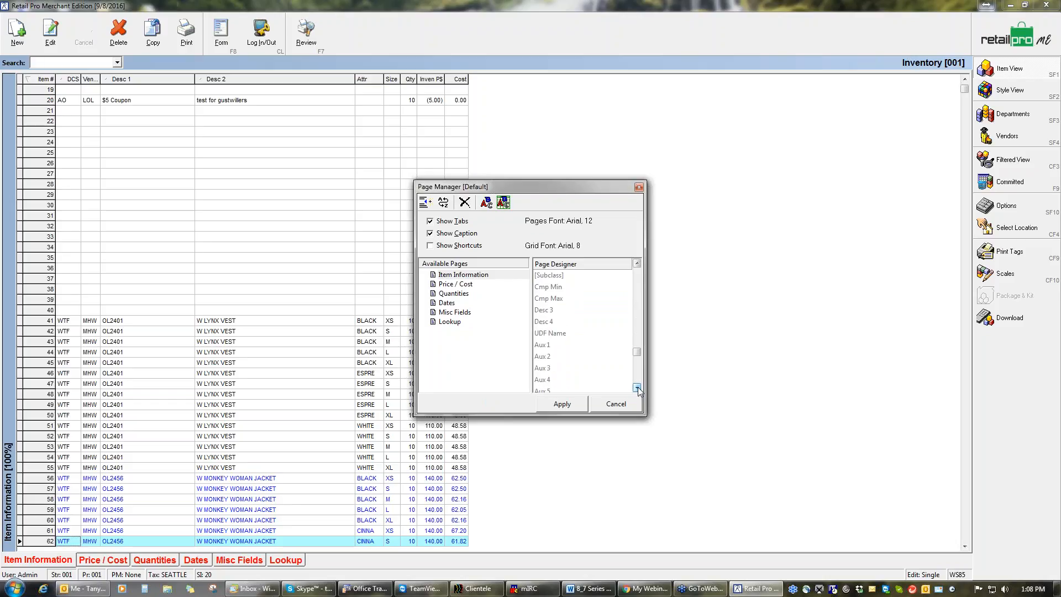
double_click(545, 310)
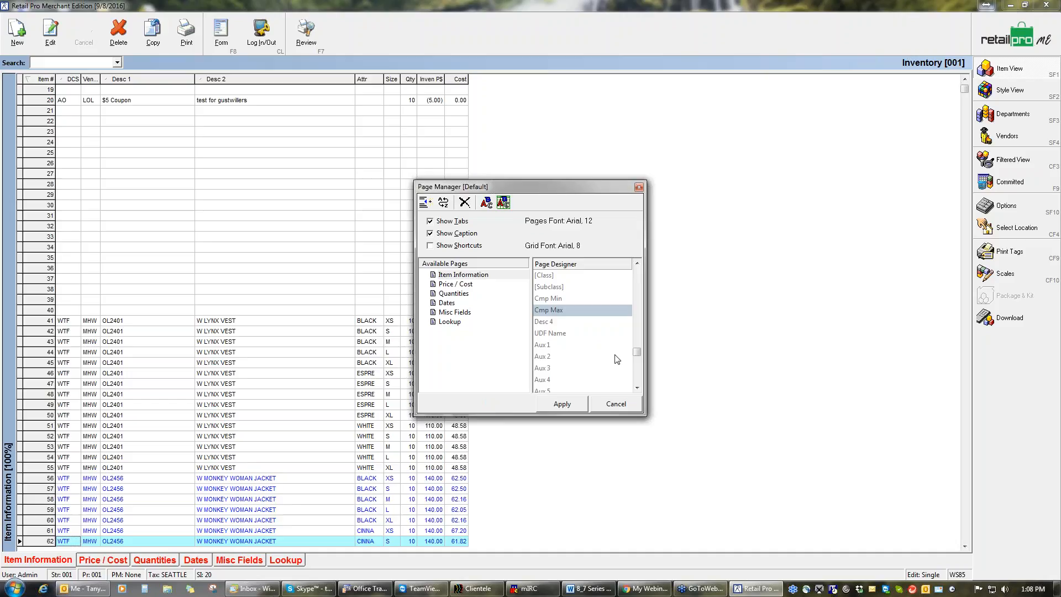
Move the Desc 3 field directly below Desc 2 in the Item Information page's field order.
drag(638, 335, 640, 267)
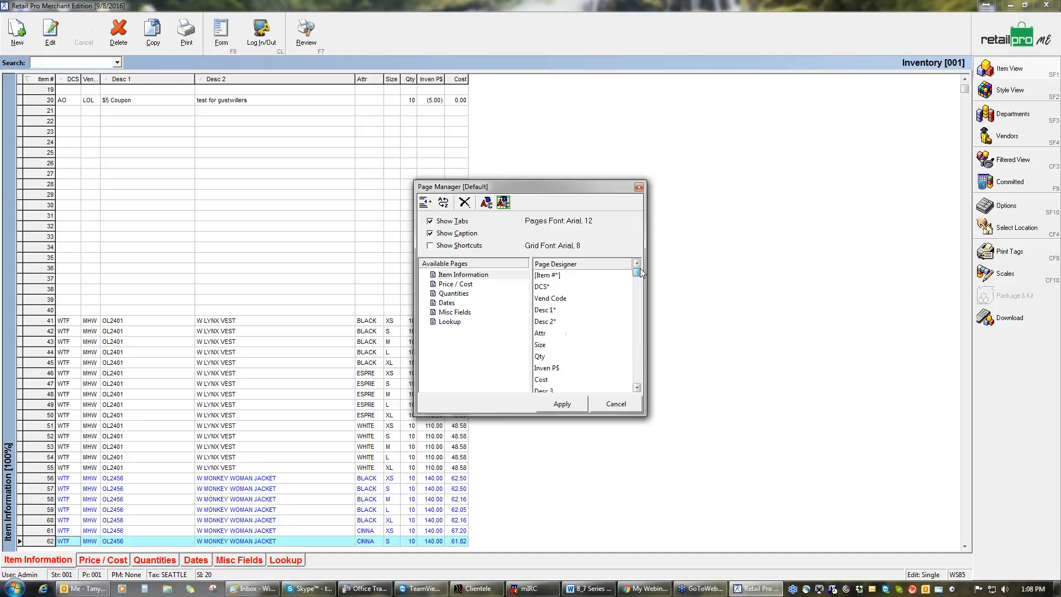
click(638, 388)
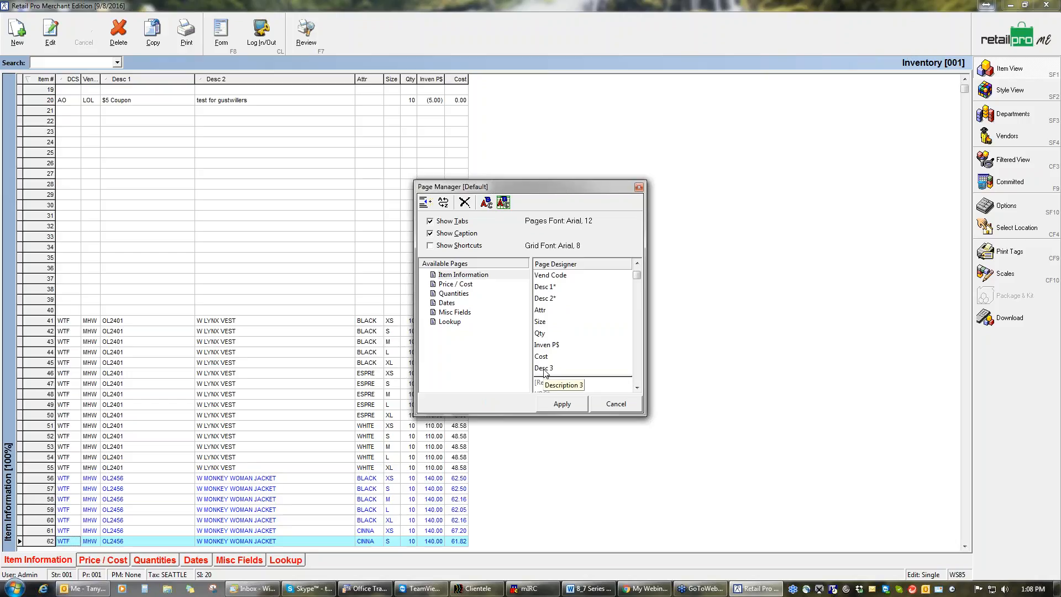
drag(544, 372, 556, 315)
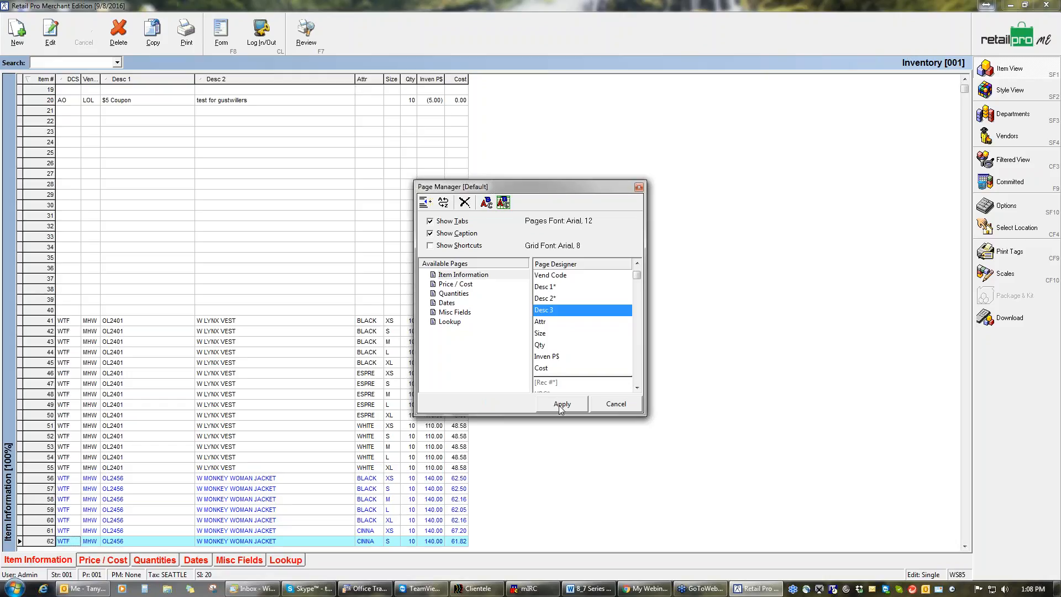
Remove Desc 3 from the shown fields, add it back and place it directly below Desc 2 again.
double_click(559, 309)
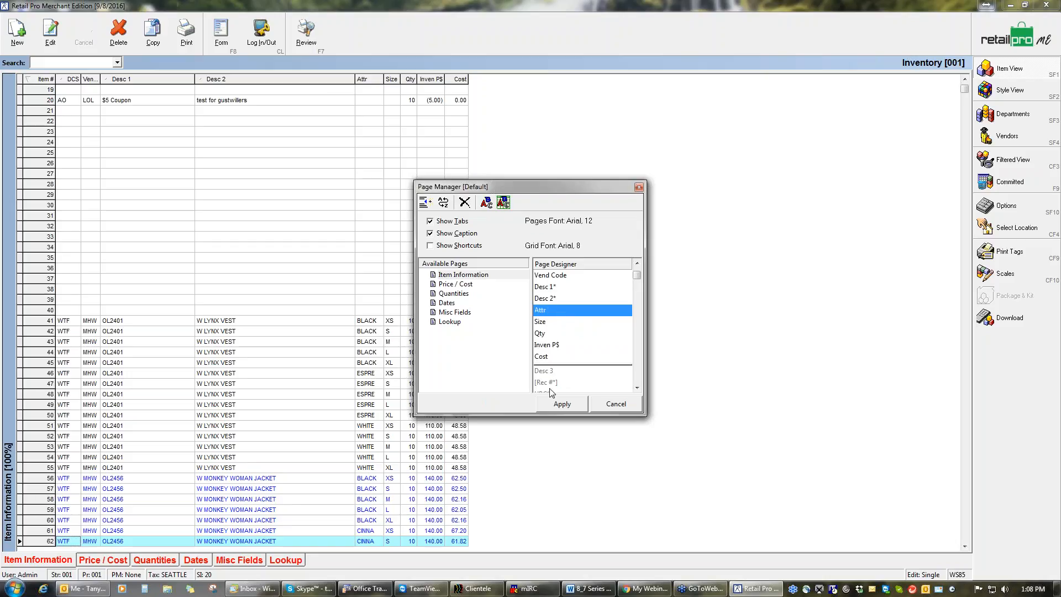
double_click(550, 373)
drag(551, 377, 554, 320)
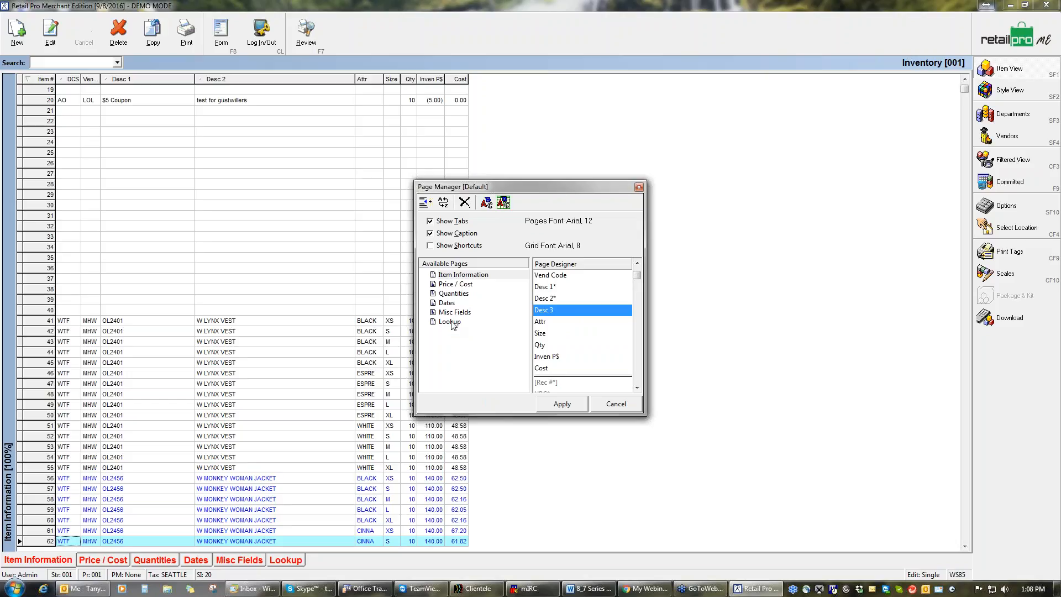
Add a new page to the available pages and rename it with the owner's first name in possessive form.
click(426, 205)
click(456, 333)
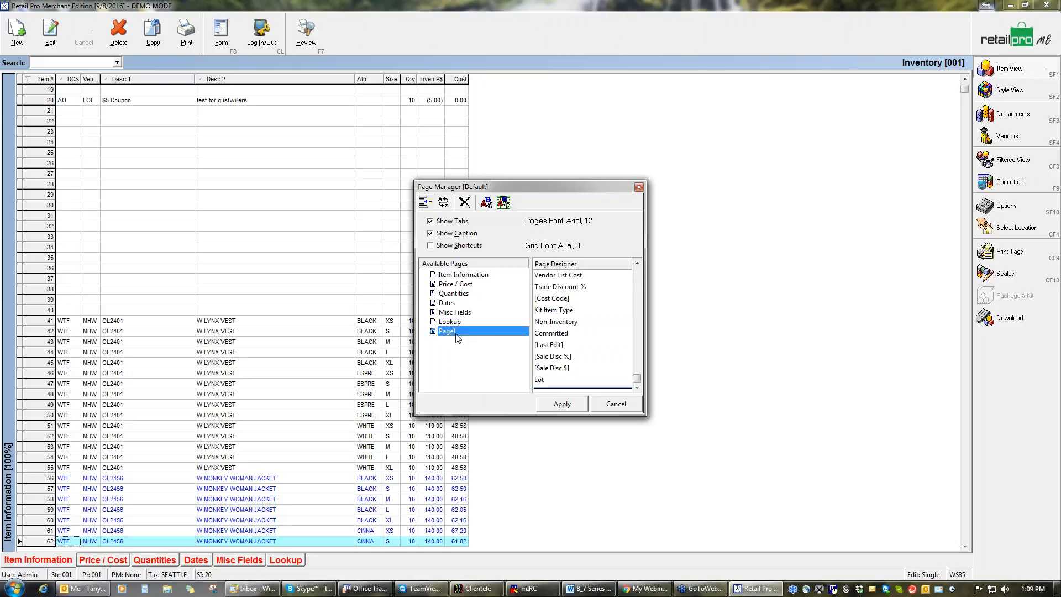
click(457, 331)
text(Tanya)
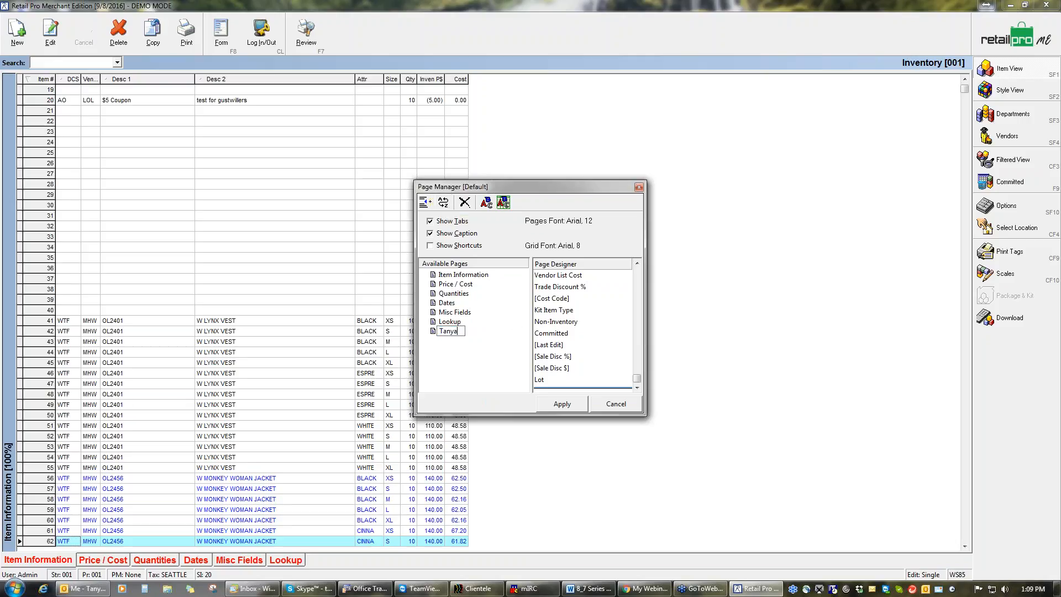
text('s)
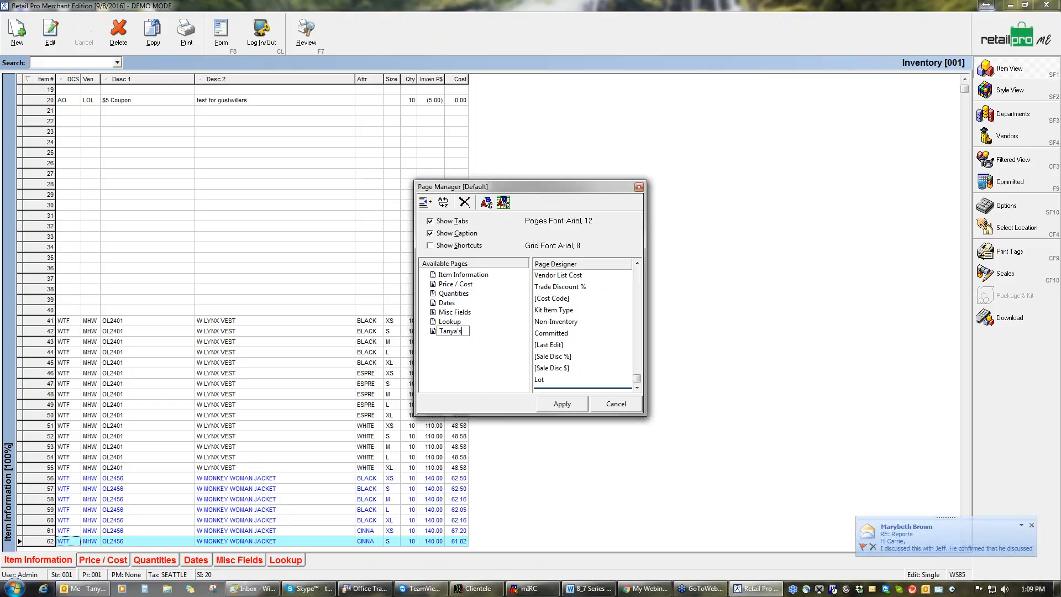
click(512, 323)
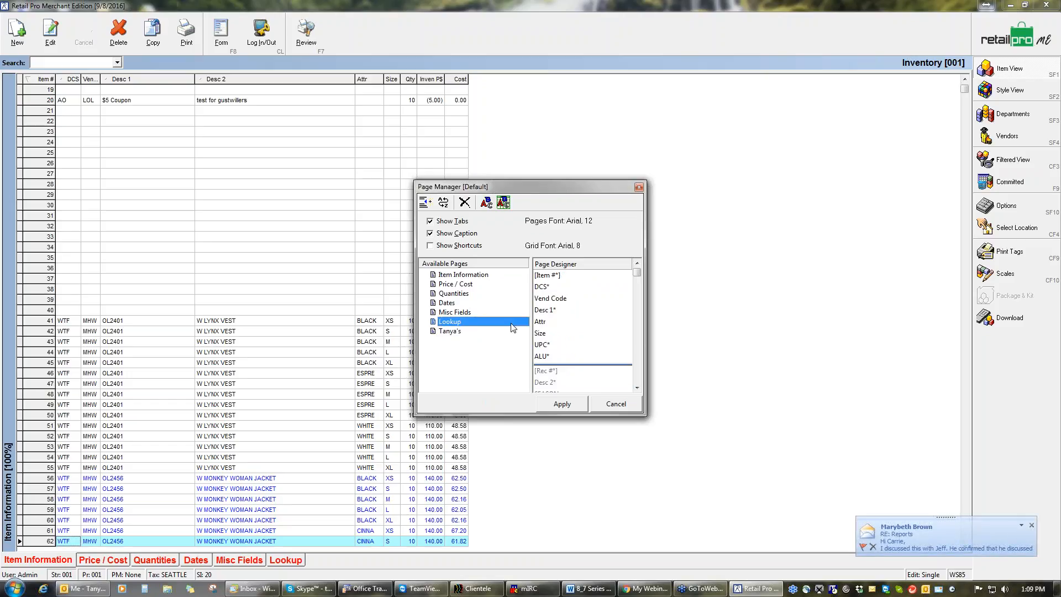
Hide all fields below Rec # on the new custom page by raising the divider between shown and hidden fields.
click(456, 334)
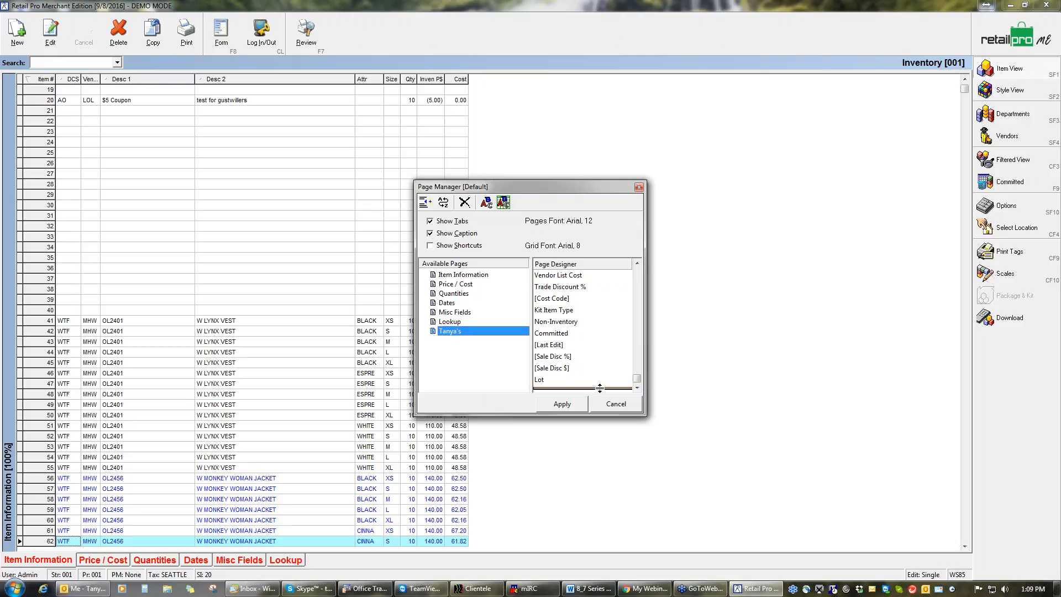
drag(599, 388, 620, 295)
click(638, 264)
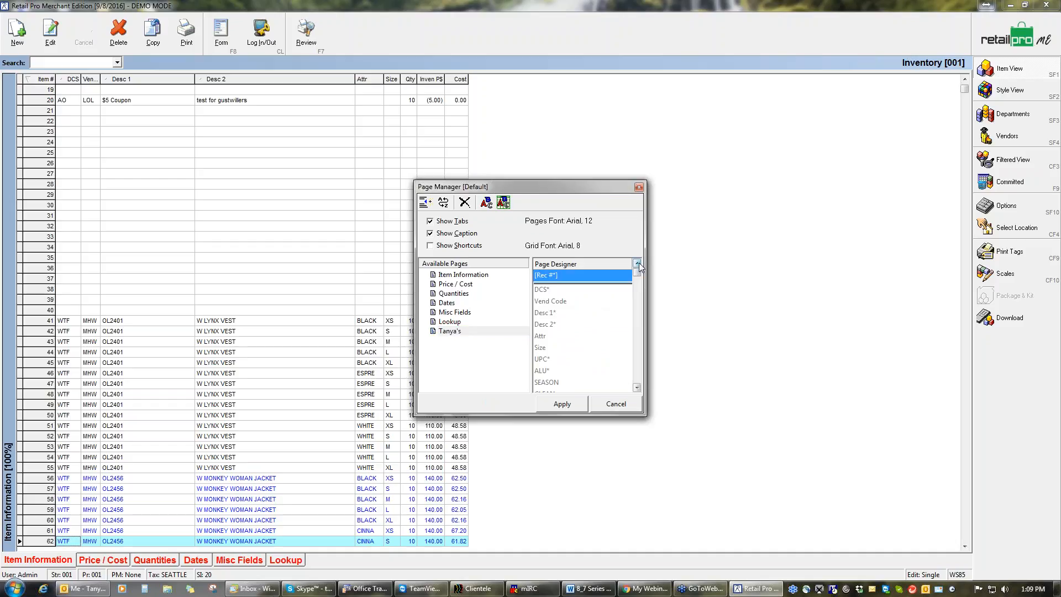
Add DCS, Vend Code and Desc 1 to the custom page's shown fields and remove Rec #.
drag(555, 277, 562, 289)
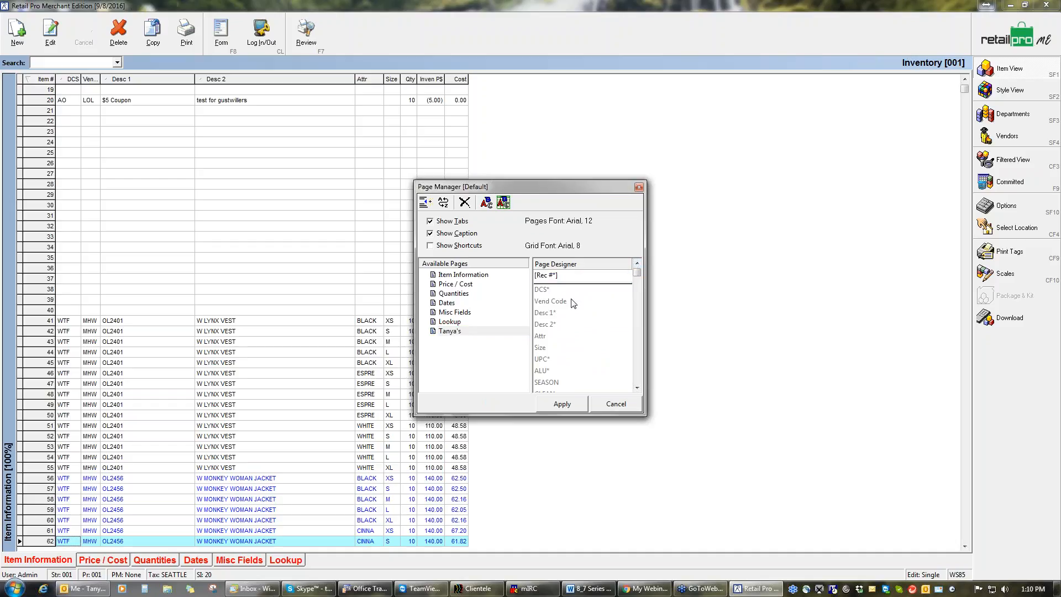
click(544, 289)
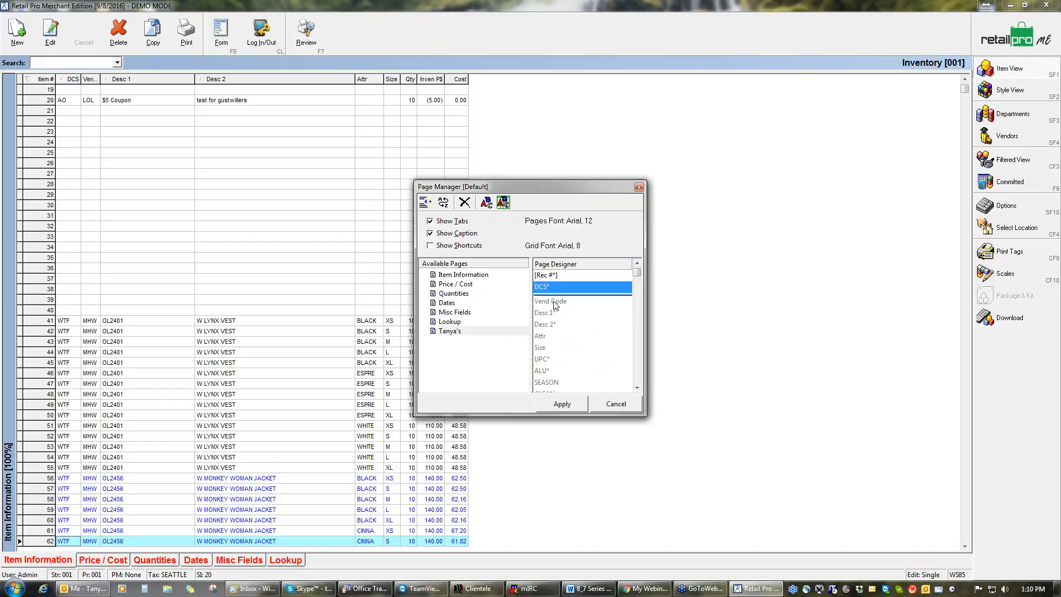
double_click(552, 301)
double_click(554, 313)
double_click(556, 276)
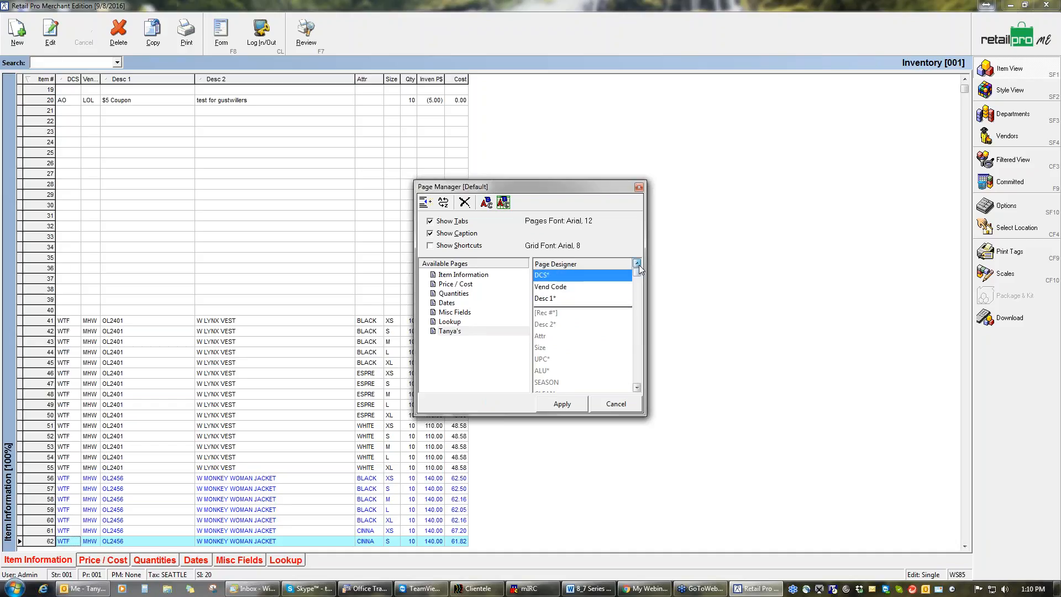
Add the Attr, Size and UPC fields to the custom page's shown fields.
double_click(545, 336)
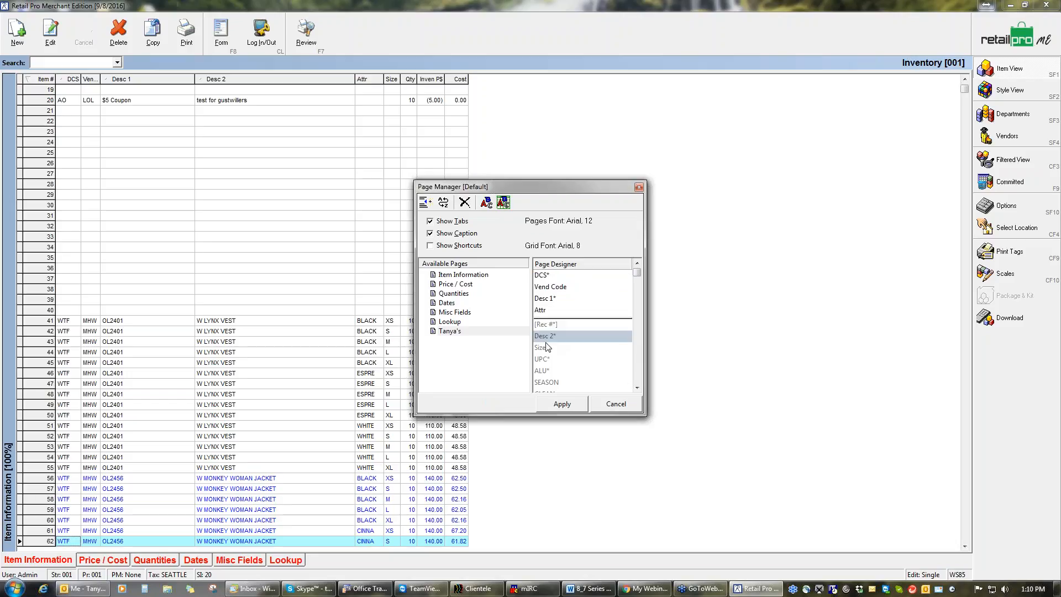
double_click(548, 347)
double_click(545, 359)
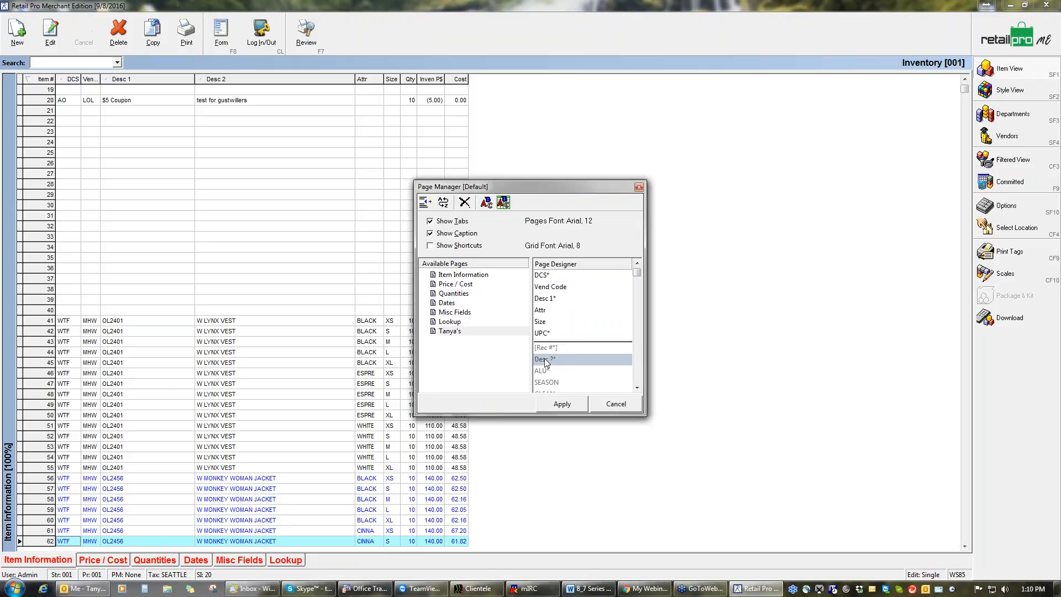
Add the ALU, SEASON and CLEAN fields to the custom page's shown fields.
double_click(545, 370)
click(637, 388)
click(638, 389)
double_click(553, 336)
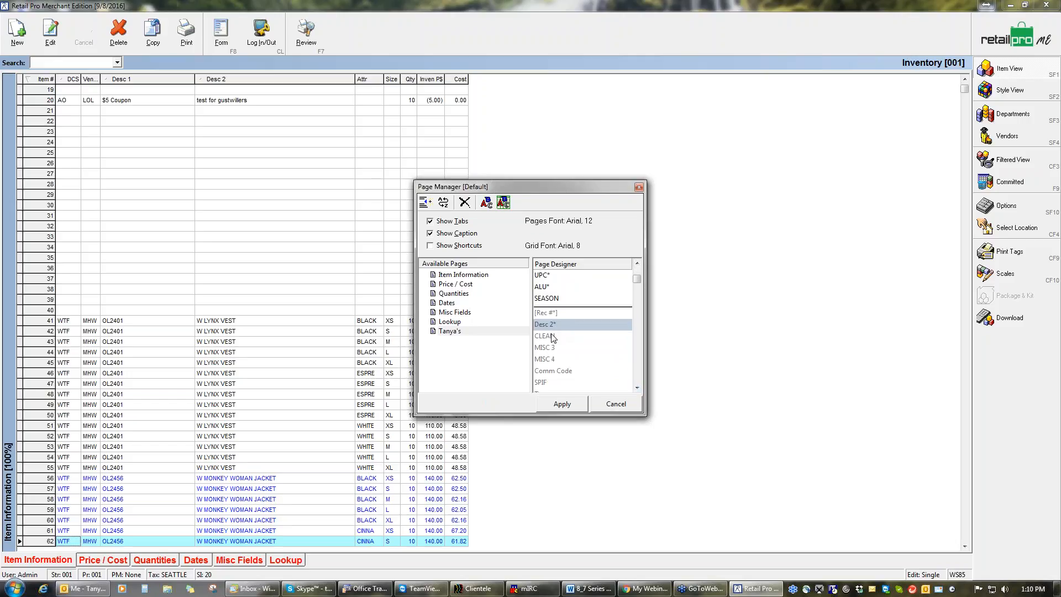
double_click(553, 337)
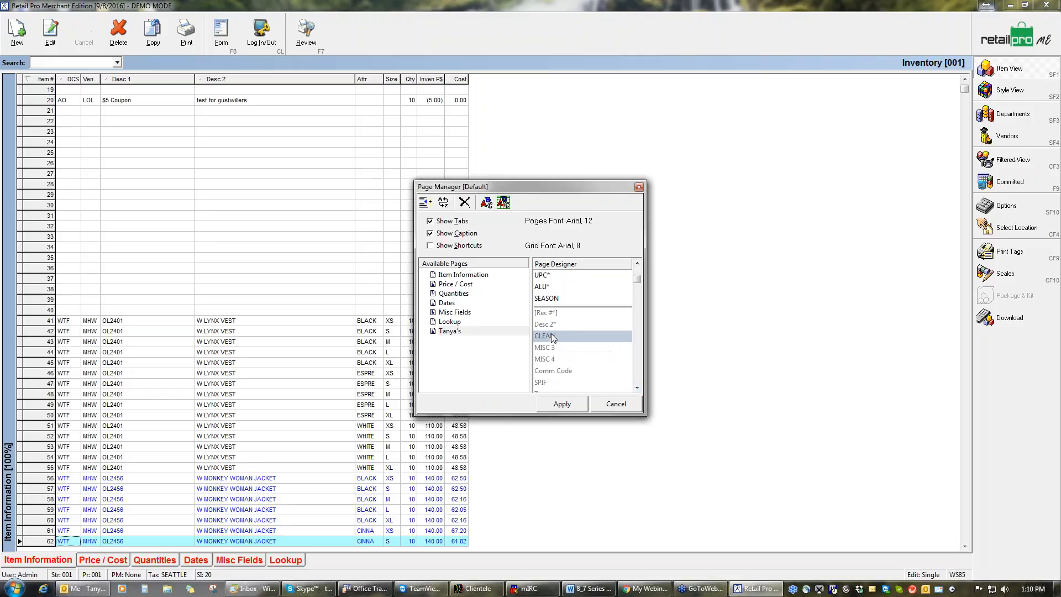
Look through the remaining hidden fields available for the custom page.
click(638, 388)
click(638, 389)
click(638, 389)
click(637, 389)
click(637, 389)
click(638, 388)
click(637, 388)
click(637, 388)
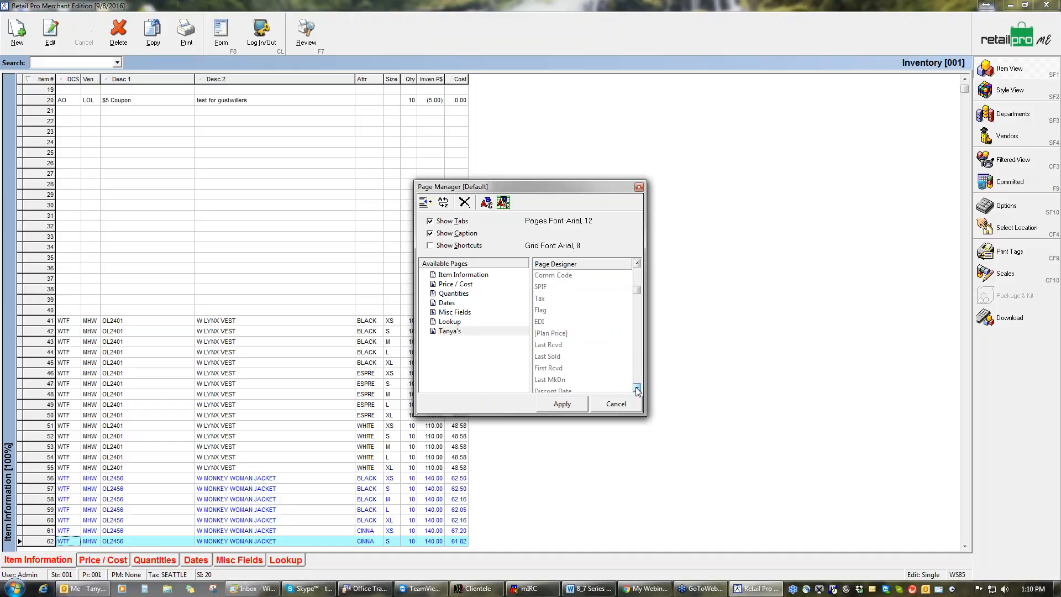
click(638, 388)
click(638, 389)
click(638, 388)
click(637, 389)
click(638, 388)
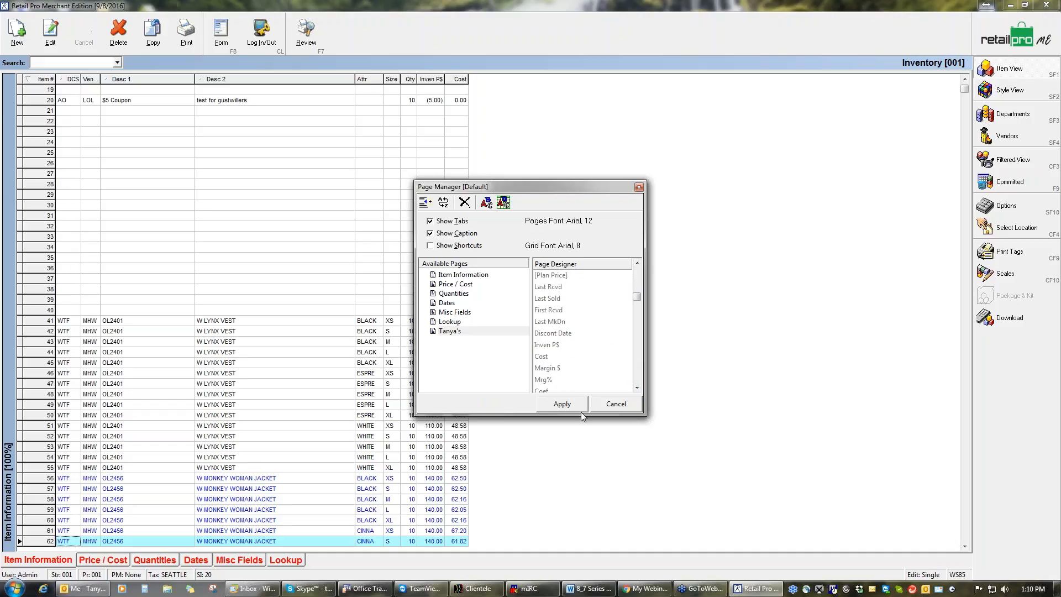
Apply the page changes and open the new custom page in the inventory list.
click(562, 405)
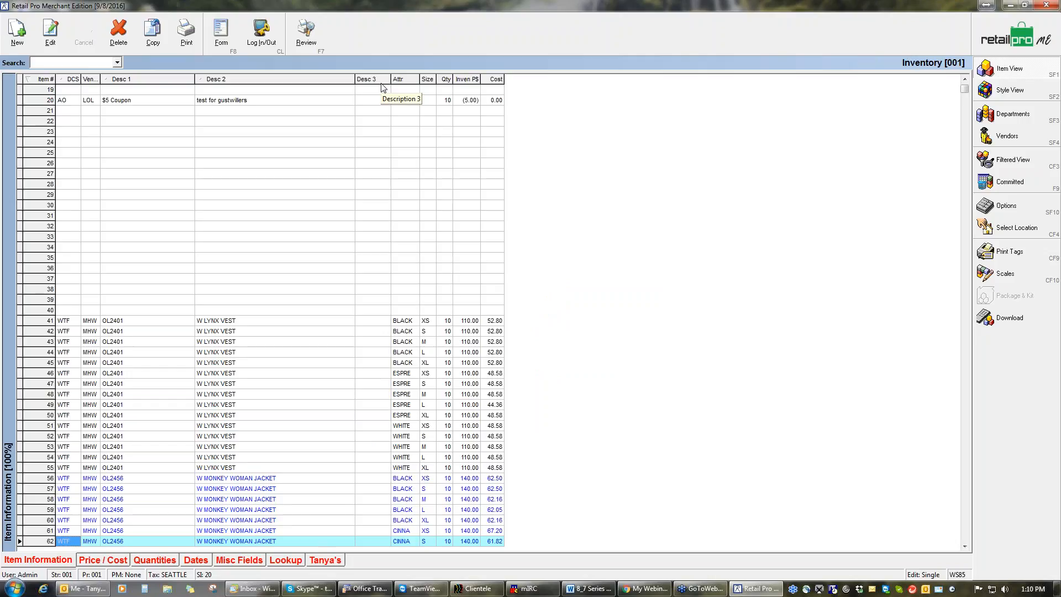
click(329, 560)
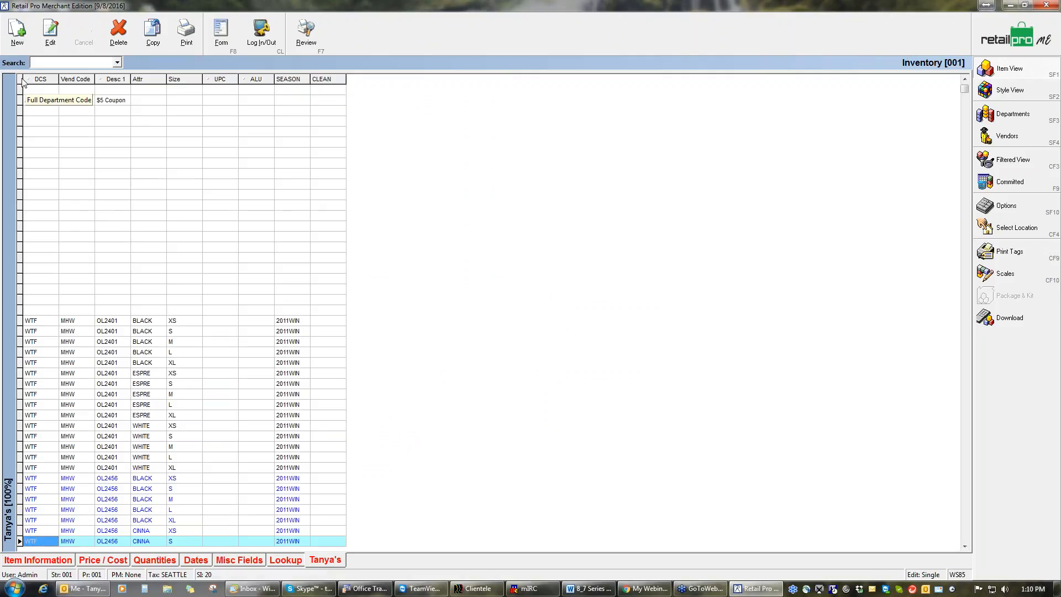
Add the Item # field to the custom page through the Page Manager, place it above DCS, and apply the change.
right_click(322, 84)
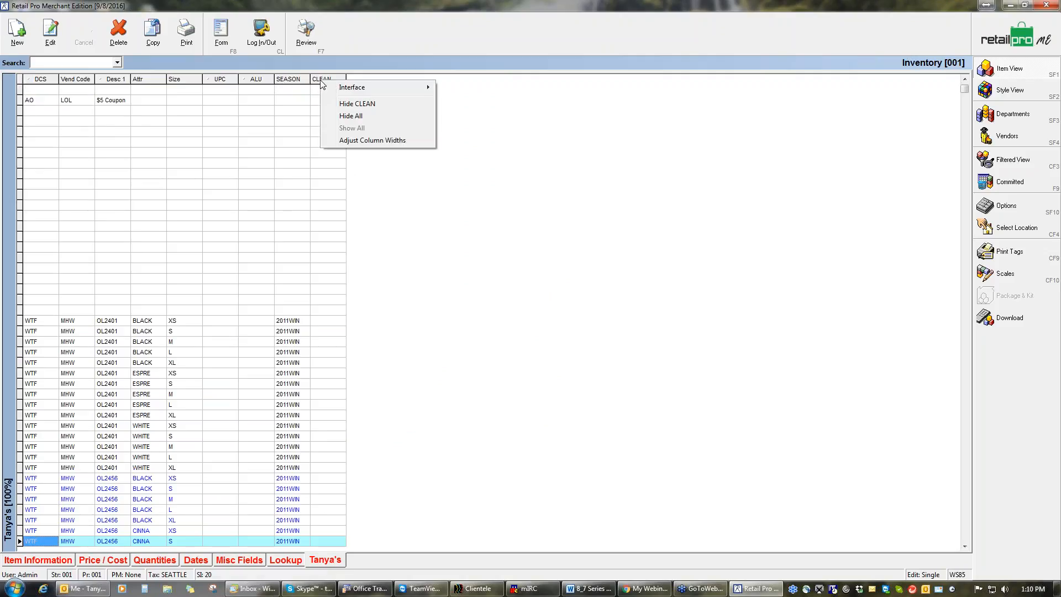
mouse_move(398, 87)
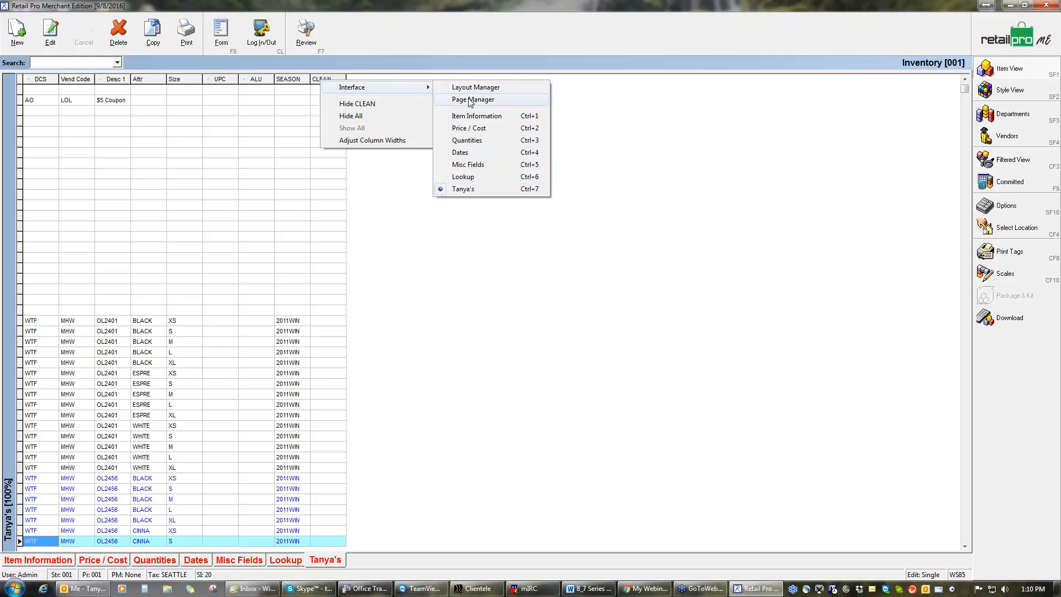
click(470, 100)
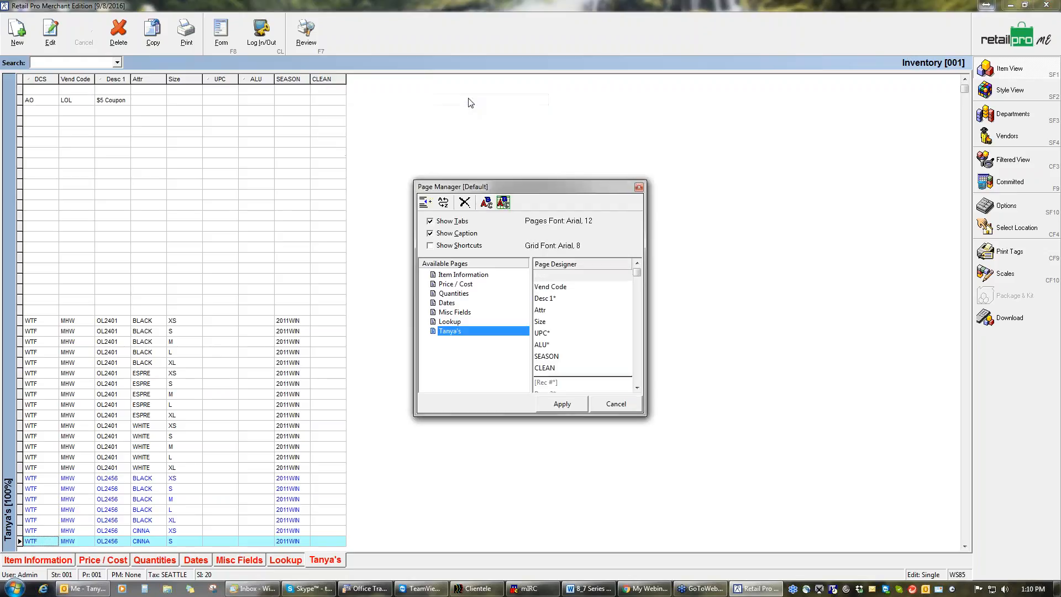
click(637, 387)
drag(637, 387, 637, 387)
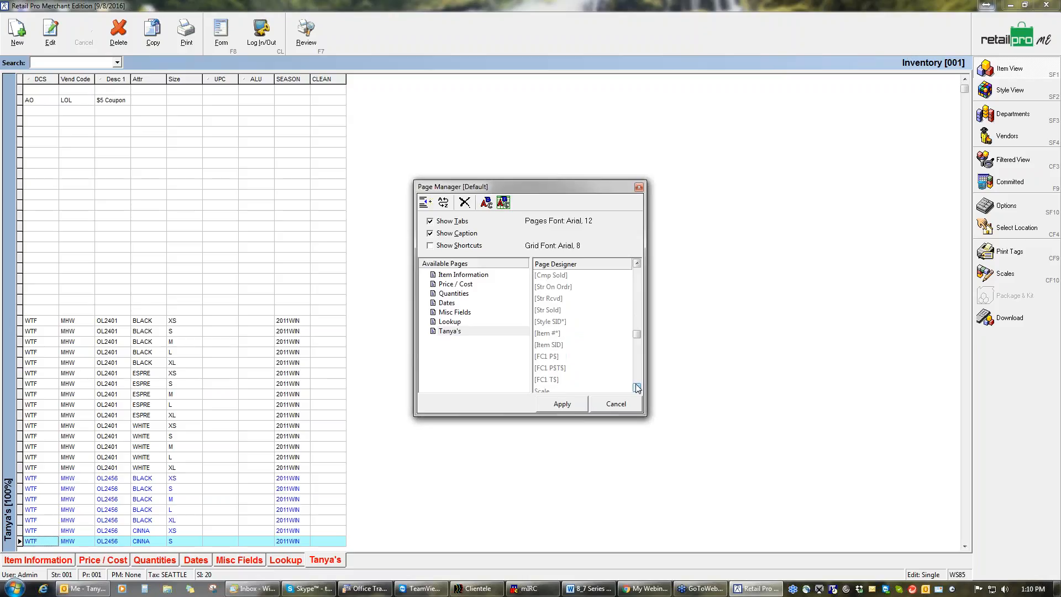
click(546, 333)
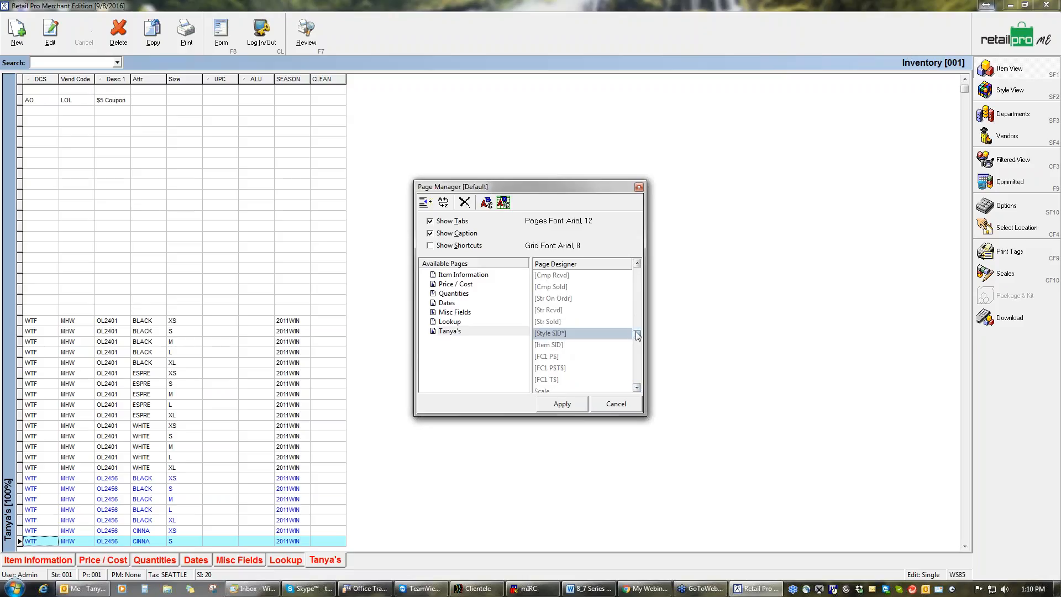
drag(638, 276, 637, 266)
drag(555, 381, 558, 277)
click(560, 405)
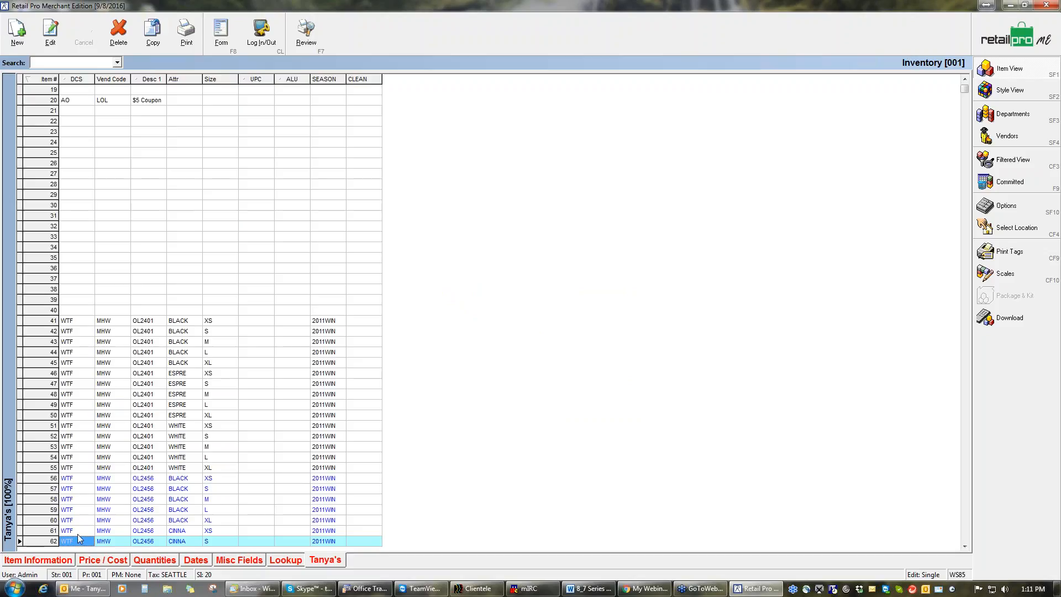
Change the pages font in the Page Manager to blue, size 14, and apply it to the list's page tabs.
right_click(326, 83)
mouse_move(360, 86)
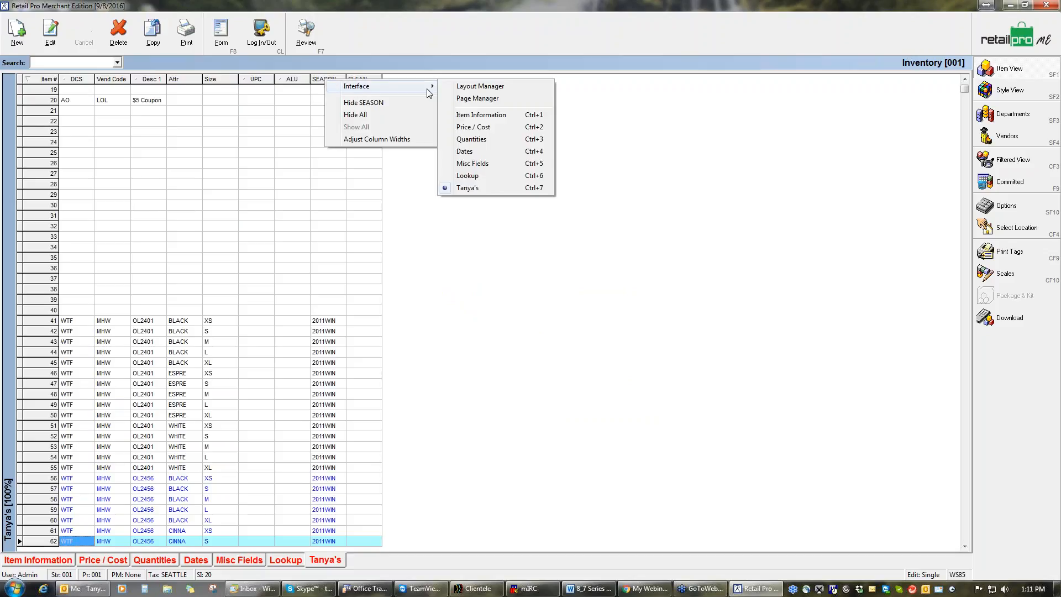
click(465, 98)
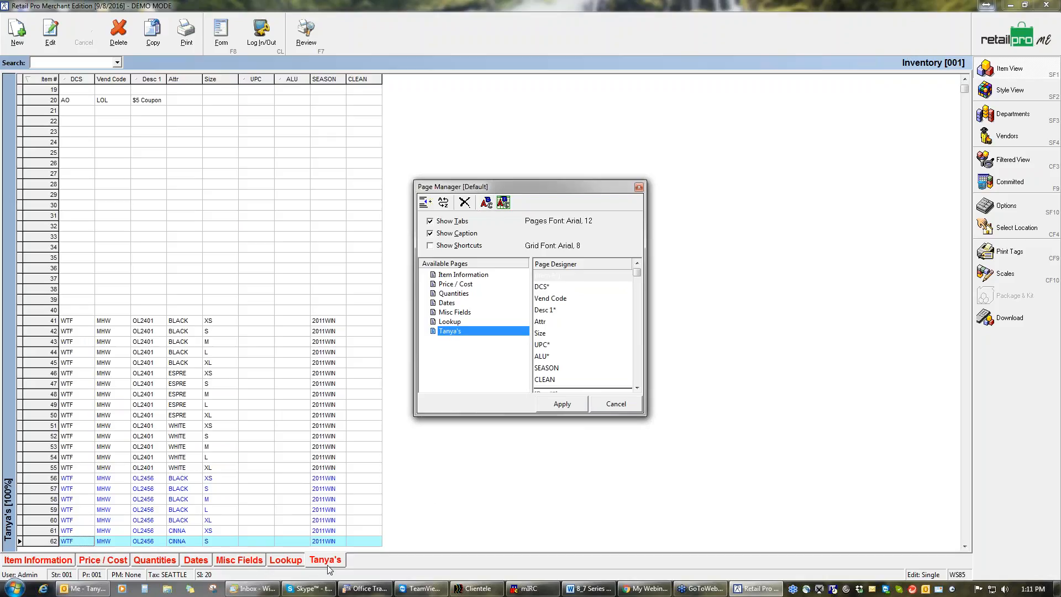
click(487, 204)
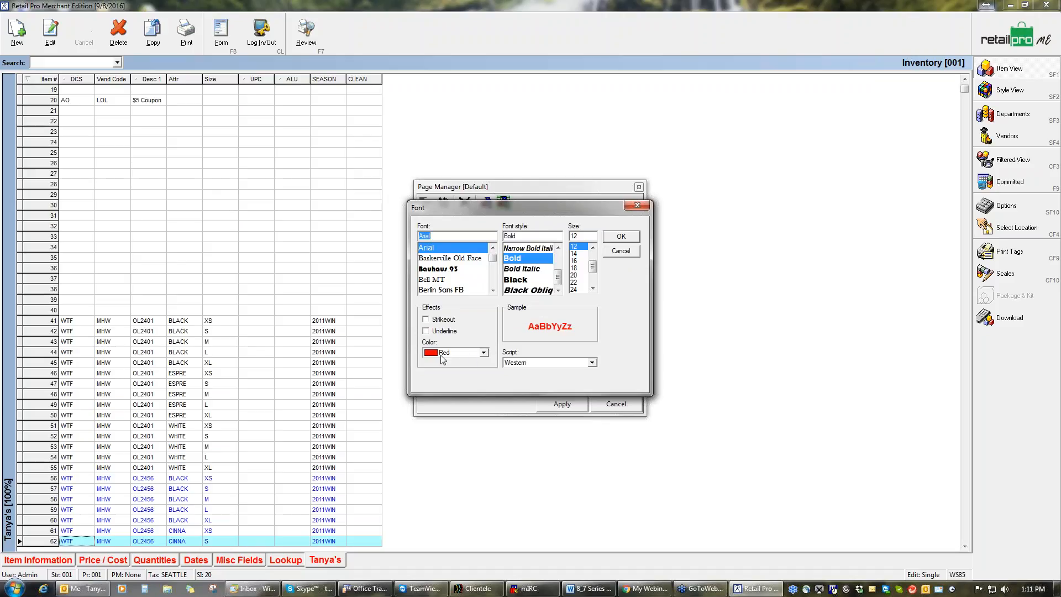
click(484, 355)
click(450, 407)
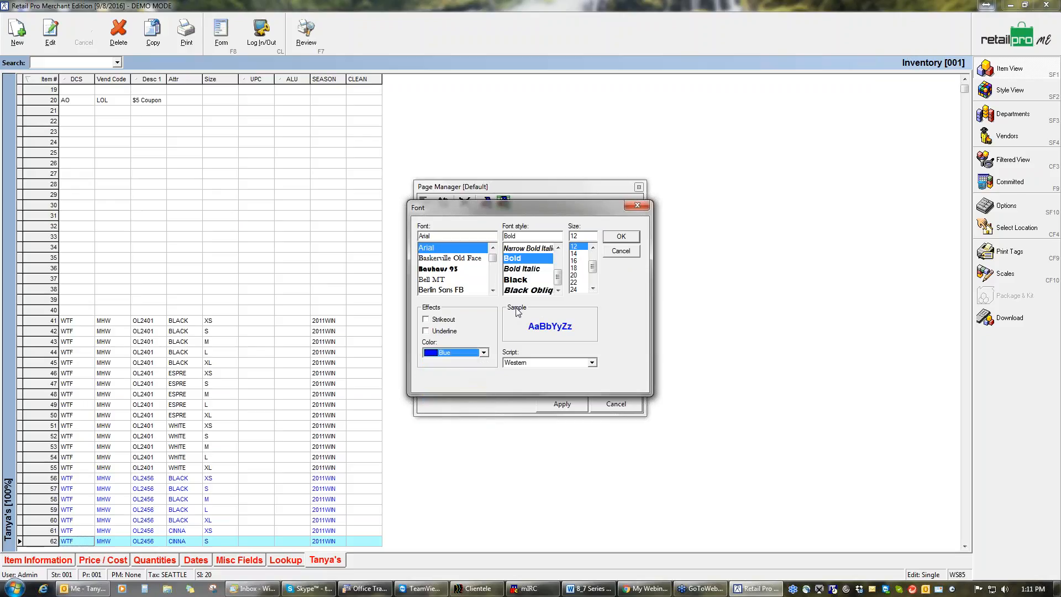
click(575, 254)
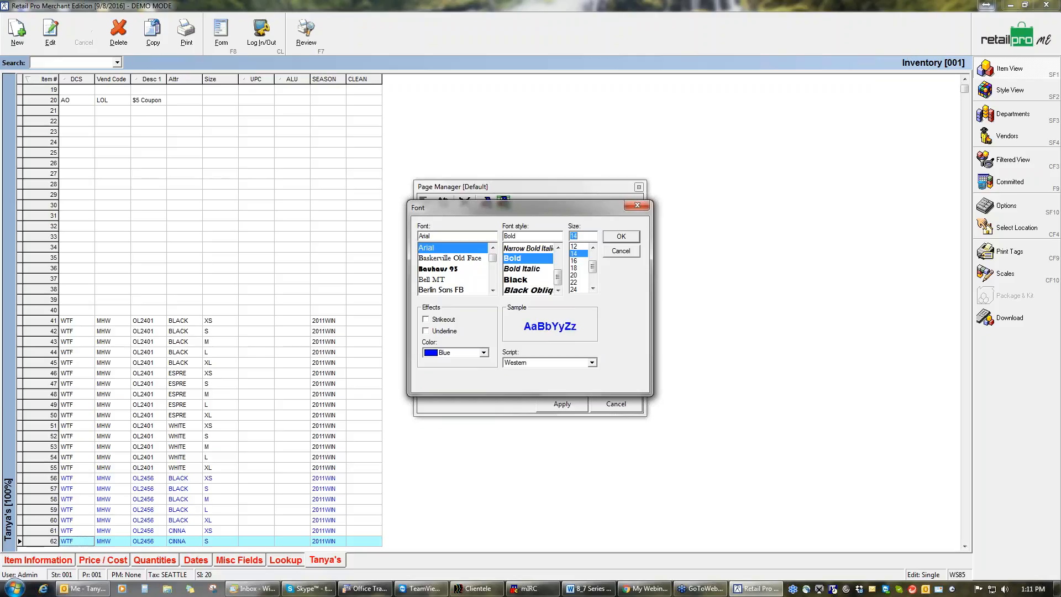
click(621, 237)
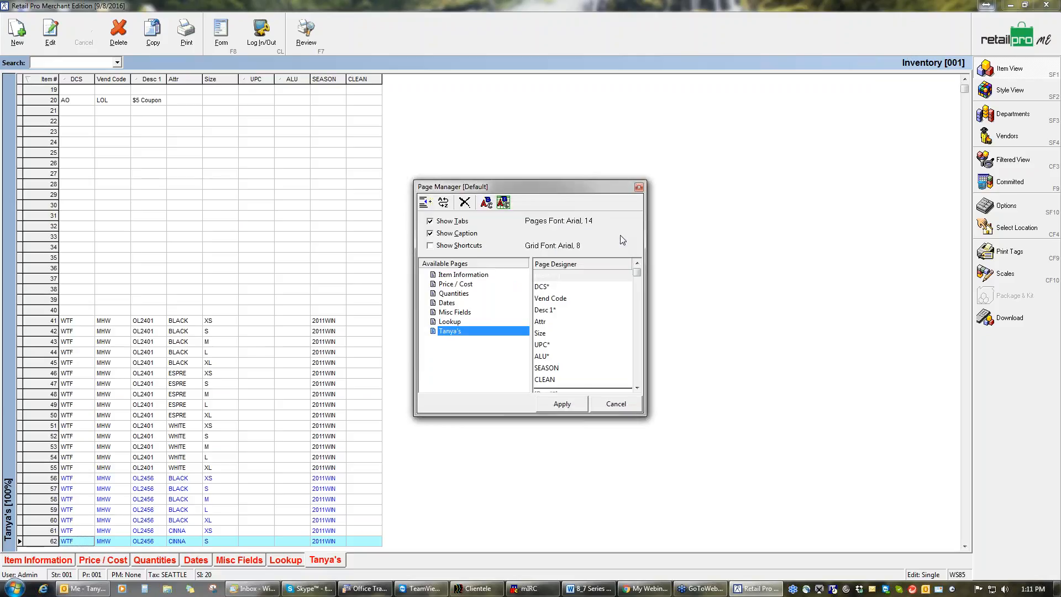
click(561, 404)
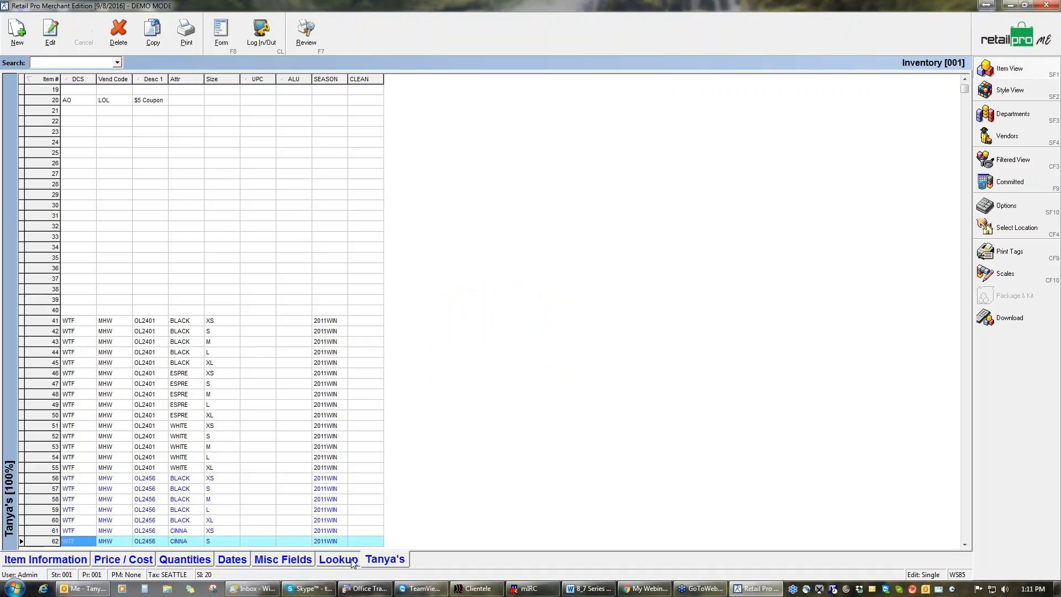
Set the grid font in the Page Manager to Bold, size 10, and apply it to the inventory list.
right_click(328, 82)
mouse_move(381, 87)
click(464, 99)
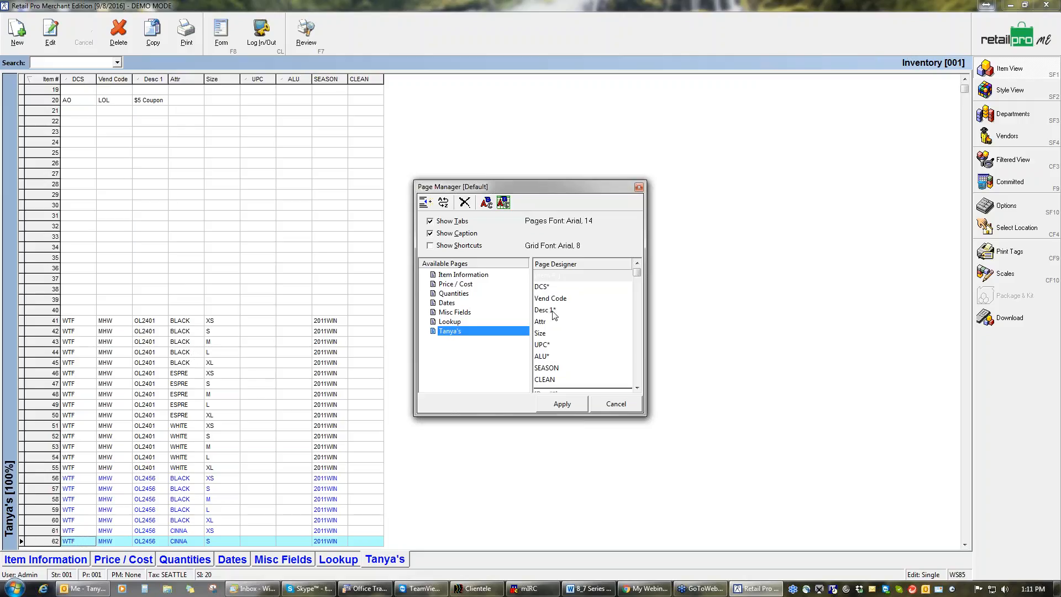
click(503, 203)
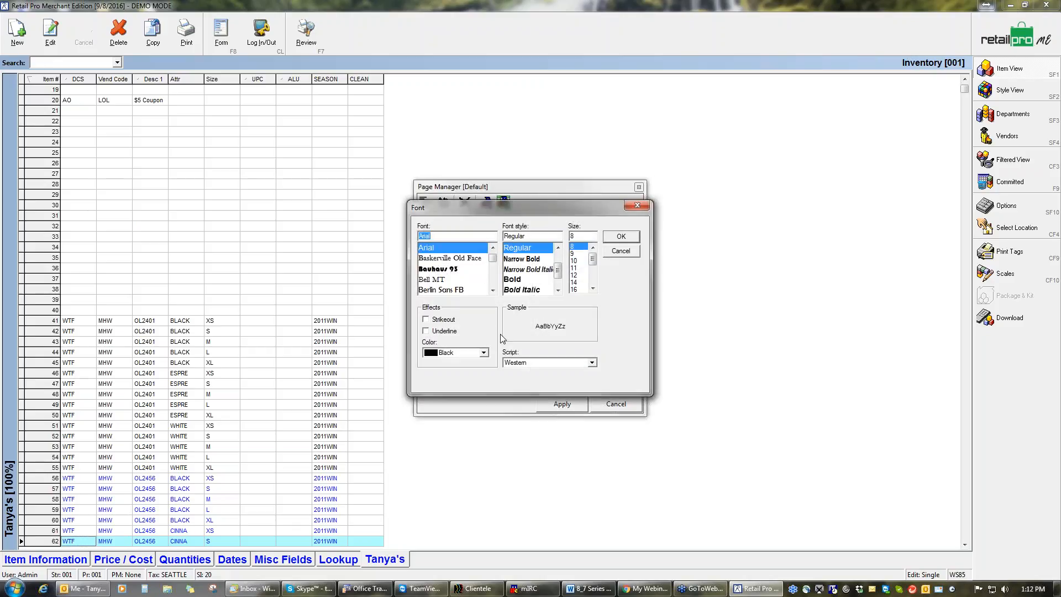
click(513, 280)
click(575, 261)
click(621, 237)
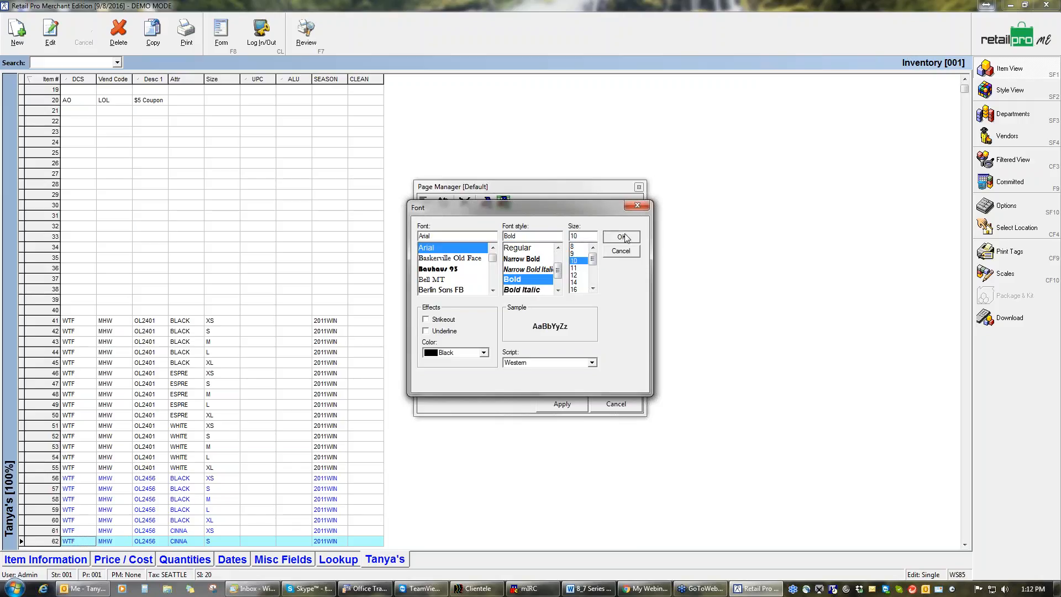
click(561, 406)
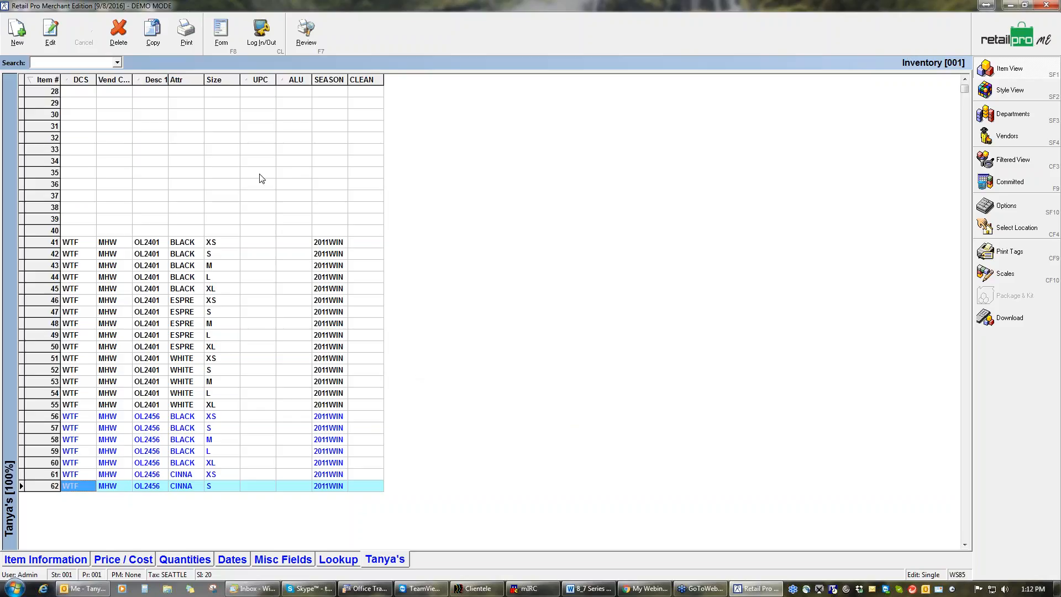
Delete the custom page in the Page Manager and apply the change.
right_click(273, 82)
mouse_move(356, 86)
click(406, 100)
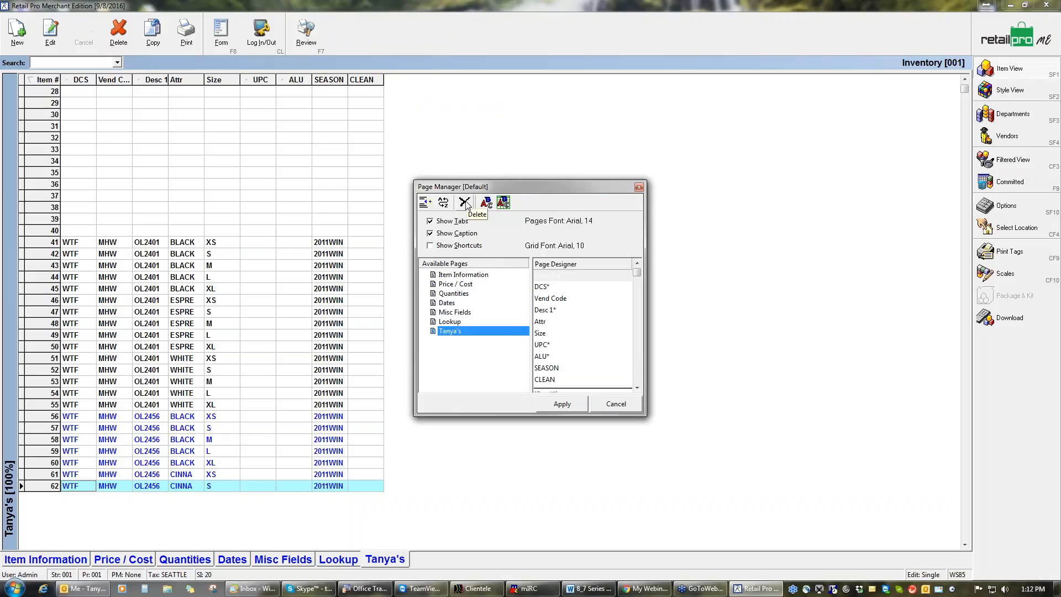
click(465, 203)
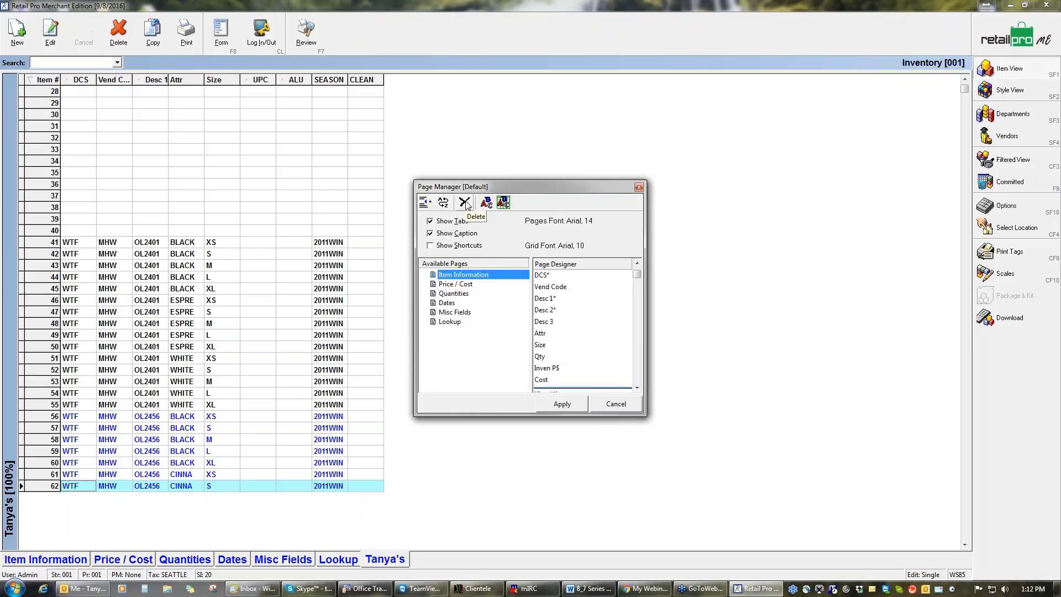
click(564, 403)
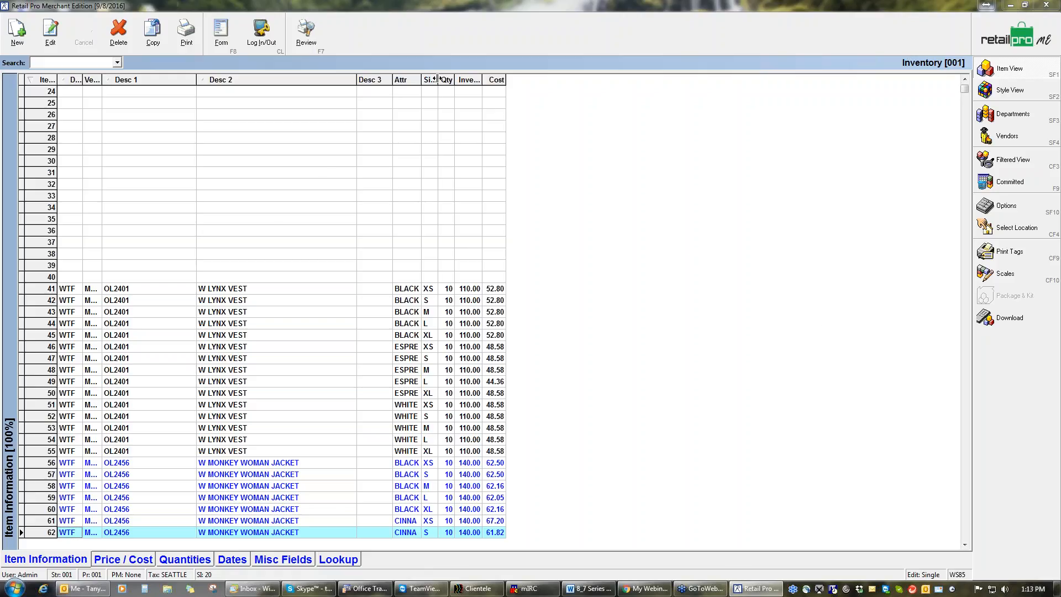
Widen the Size, Cost and Inven P$ columns in the Item Information list and move Cost ahead of Inven P$.
drag(439, 79, 508, 81)
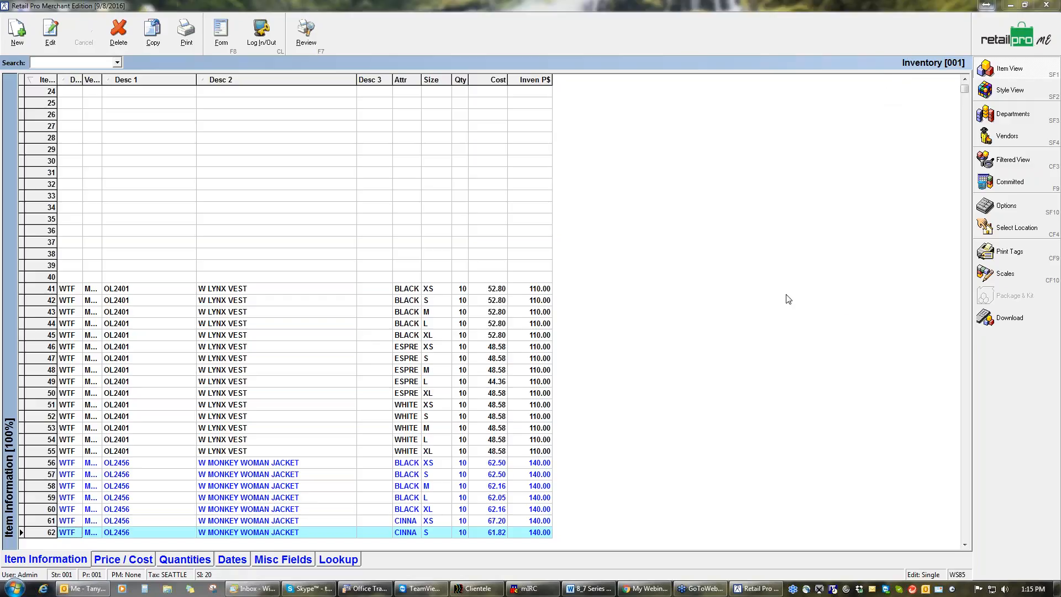
Review the layouts available for the inventory list in the Layout Manager and close it without choosing one.
right_click(380, 83)
mouse_move(415, 86)
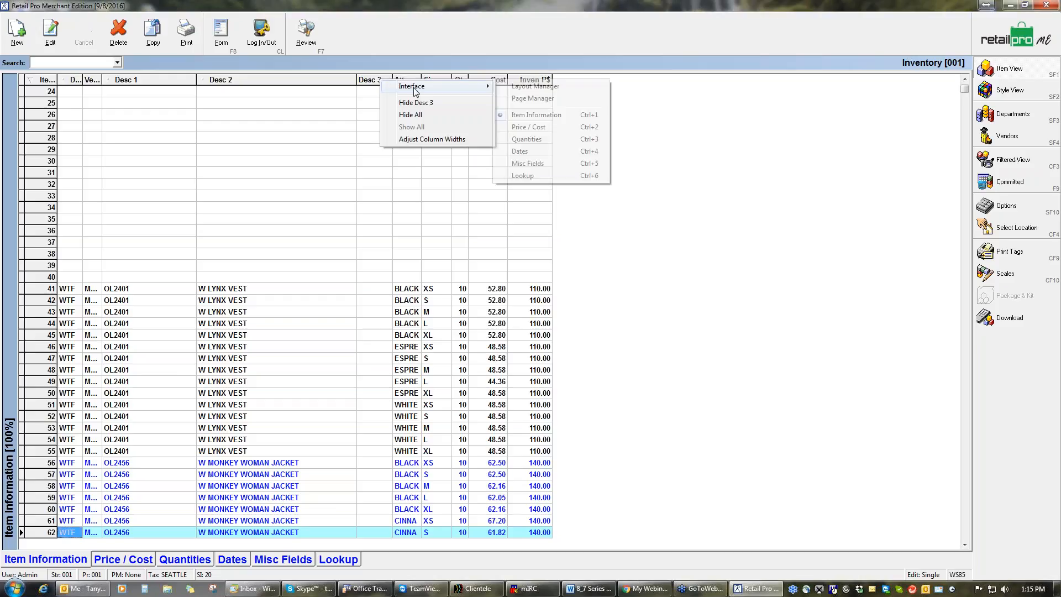
click(534, 86)
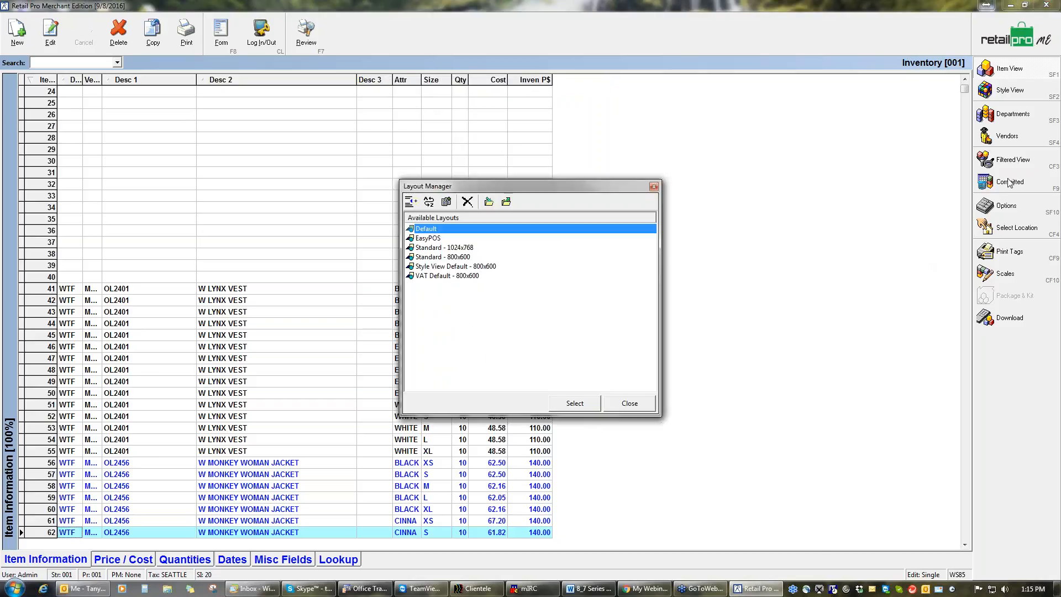
click(630, 404)
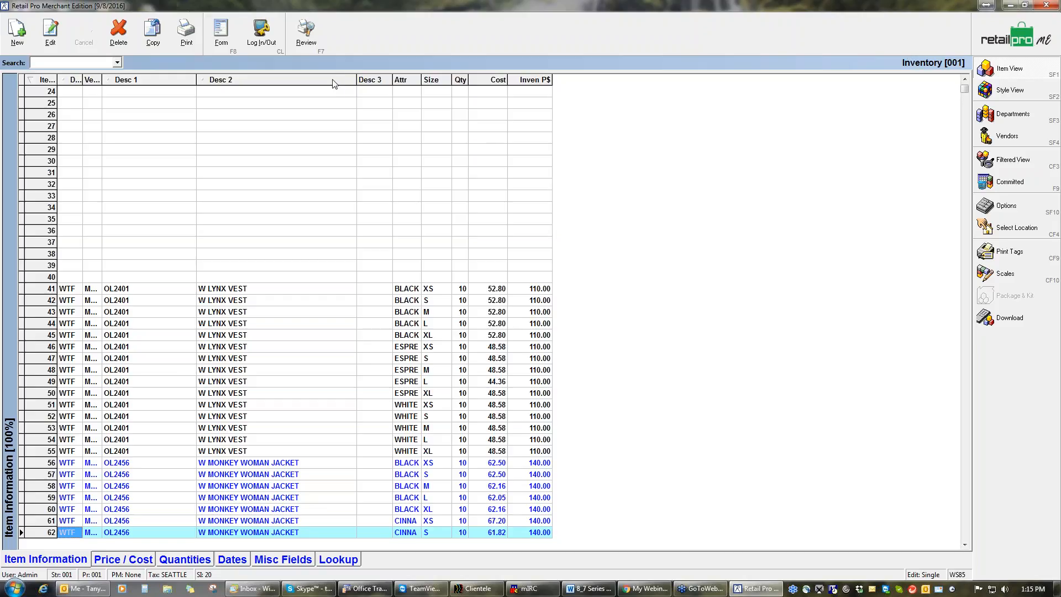
Switch the inventory to form view and apply the Standard - 1024x768 layout from the Layout Manager.
click(223, 34)
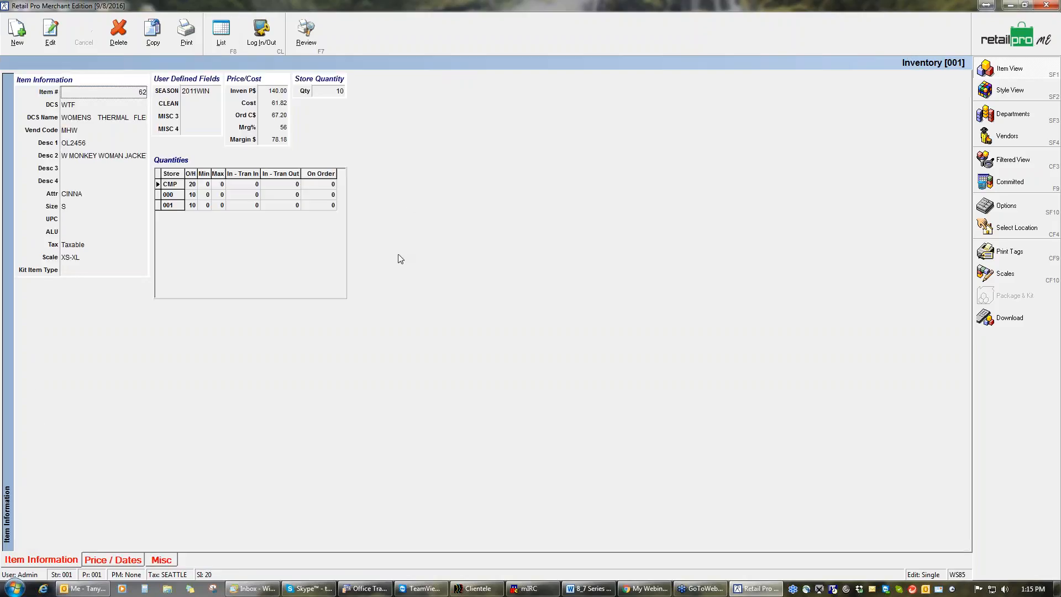
right_click(409, 204)
mouse_move(509, 206)
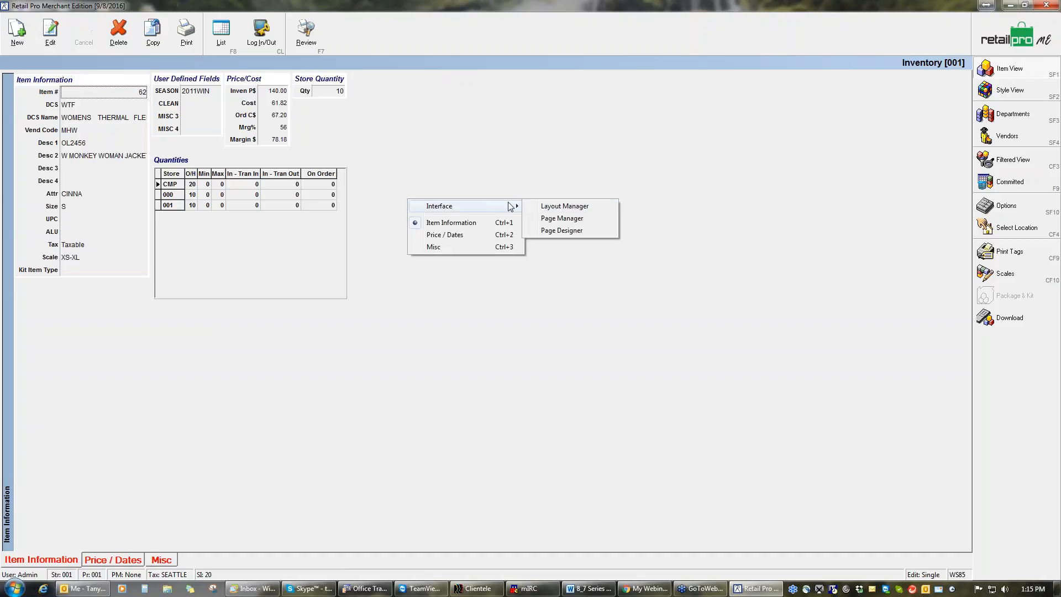
click(554, 212)
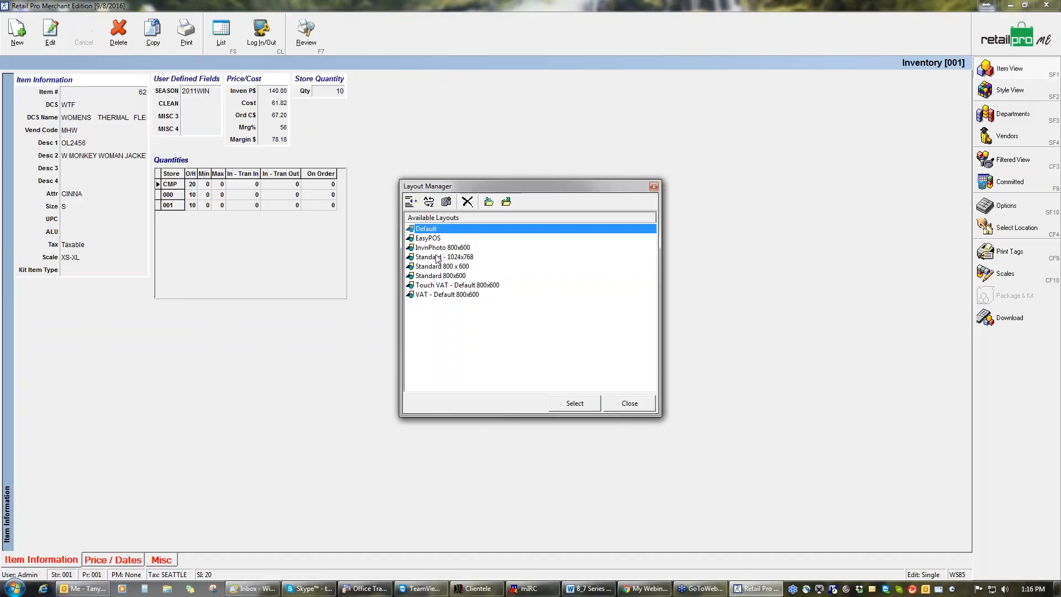
click(437, 258)
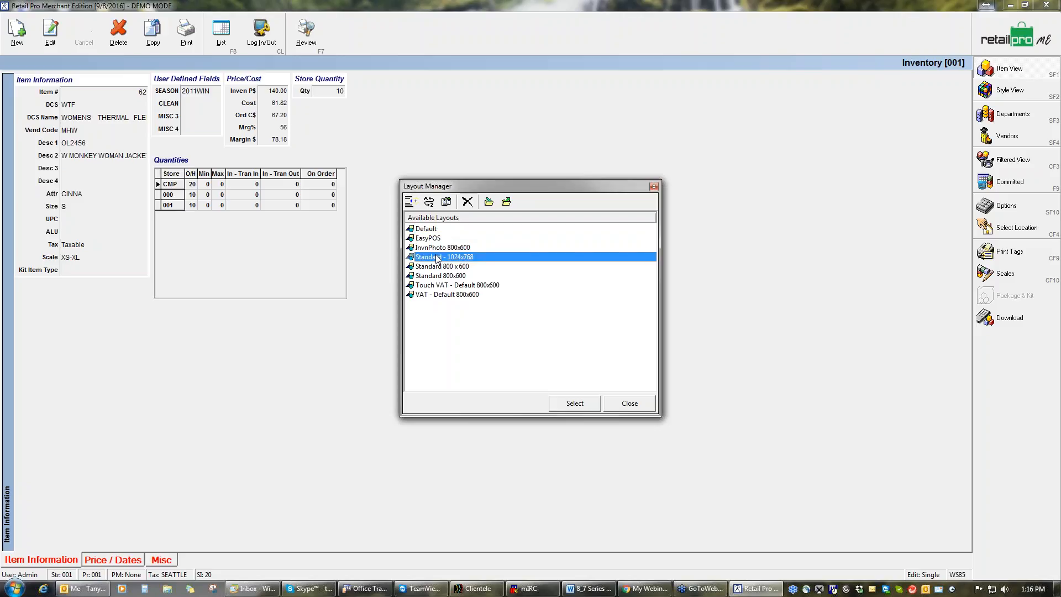
click(578, 407)
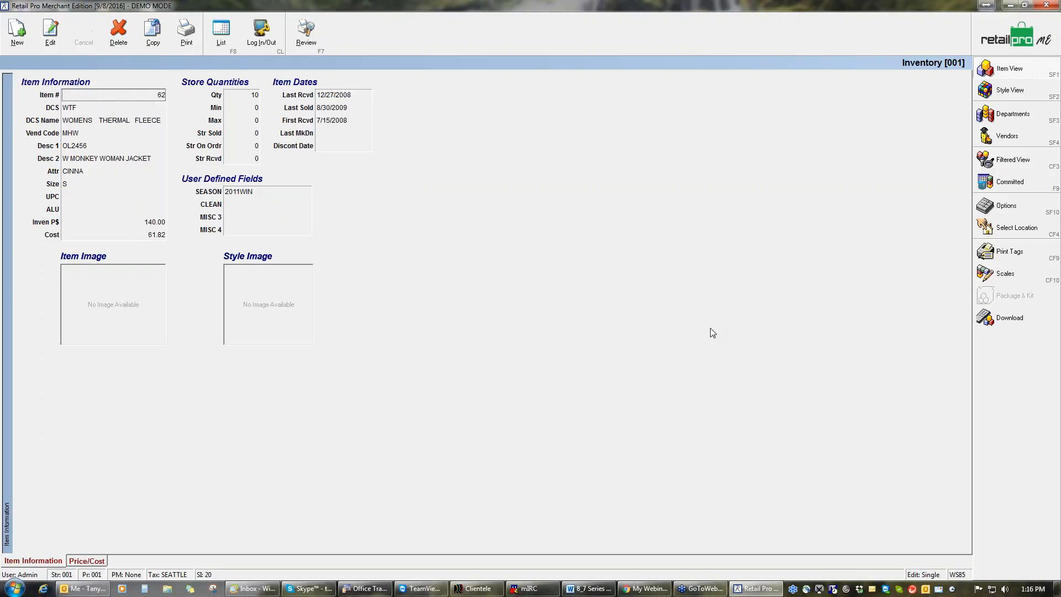
Apply the Default layout to the inventory form from the Layout Manager.
right_click(384, 190)
mouse_move(416, 199)
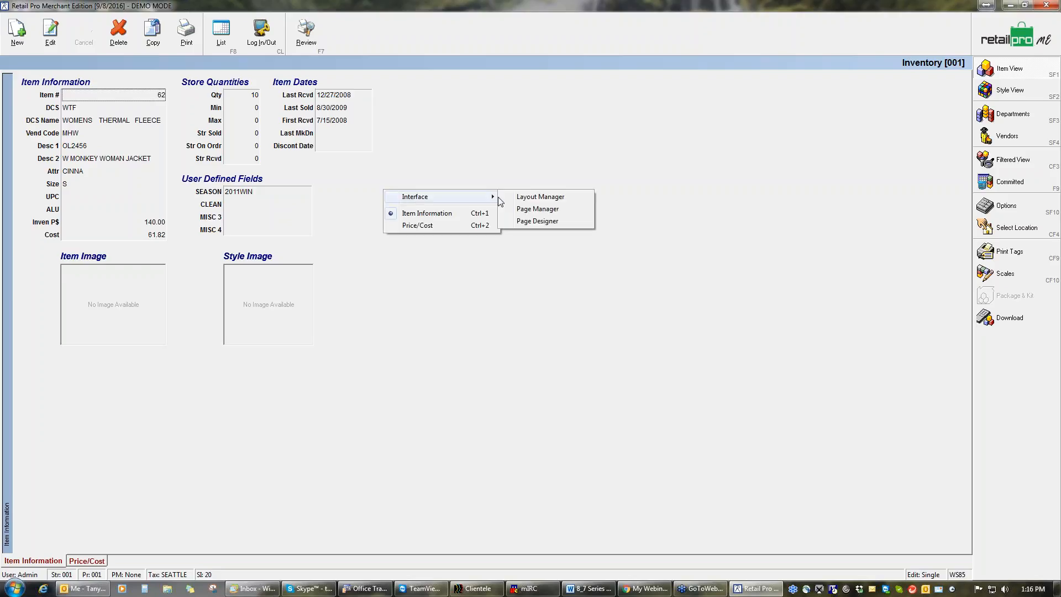
click(535, 197)
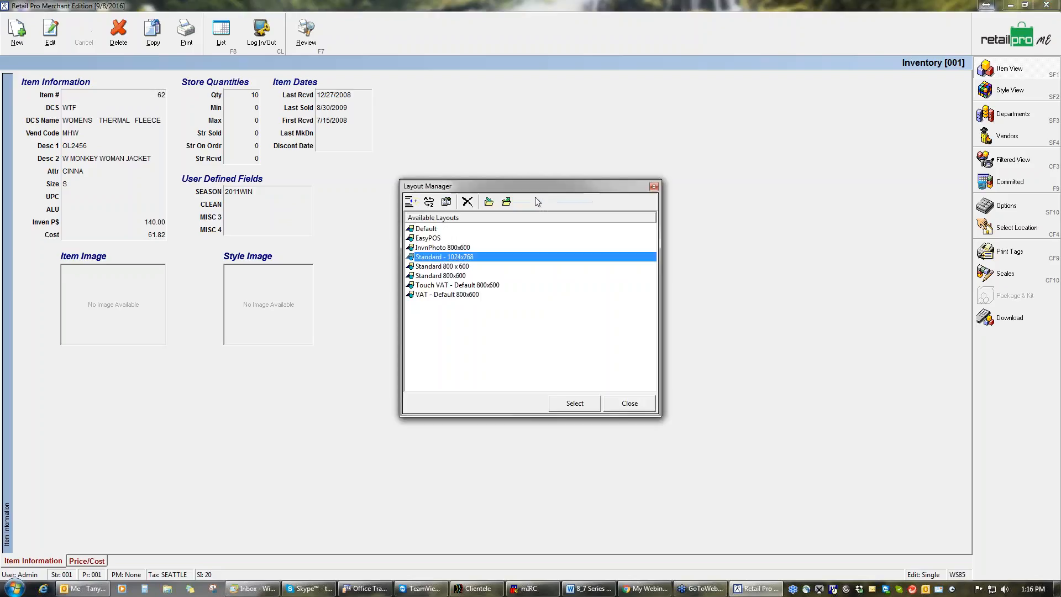
click(435, 228)
click(572, 404)
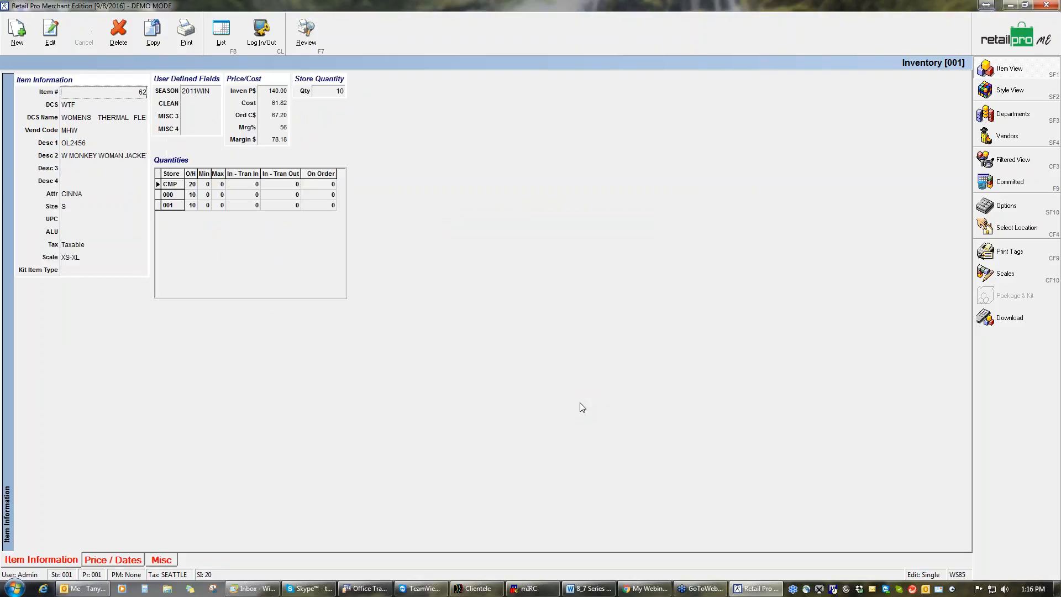
Open the field setup in the Page Designer and remove Desc 4 from the Item Information group.
right_click(374, 183)
mouse_move(395, 193)
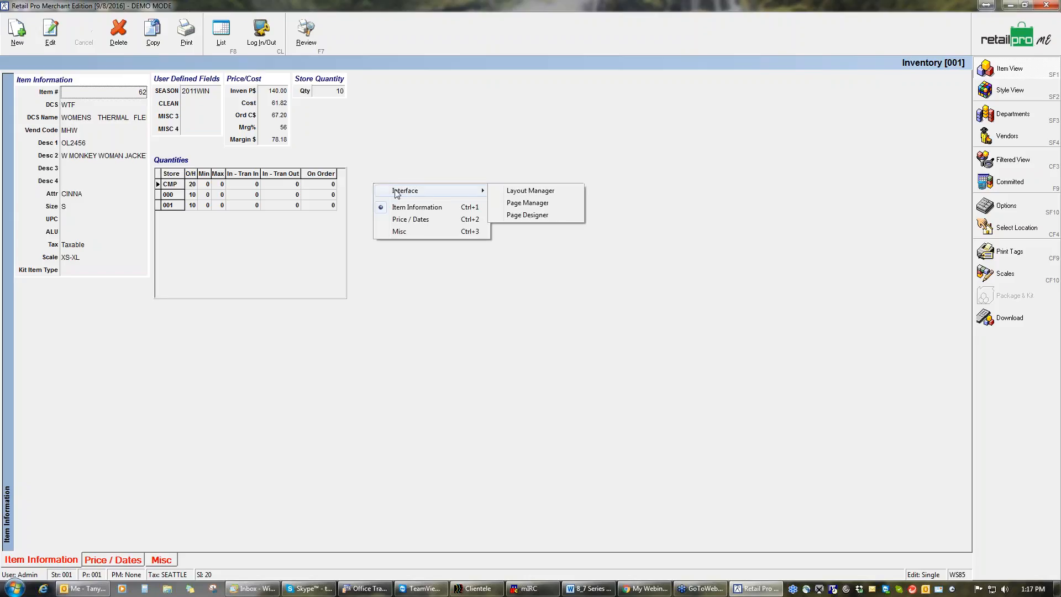
click(518, 215)
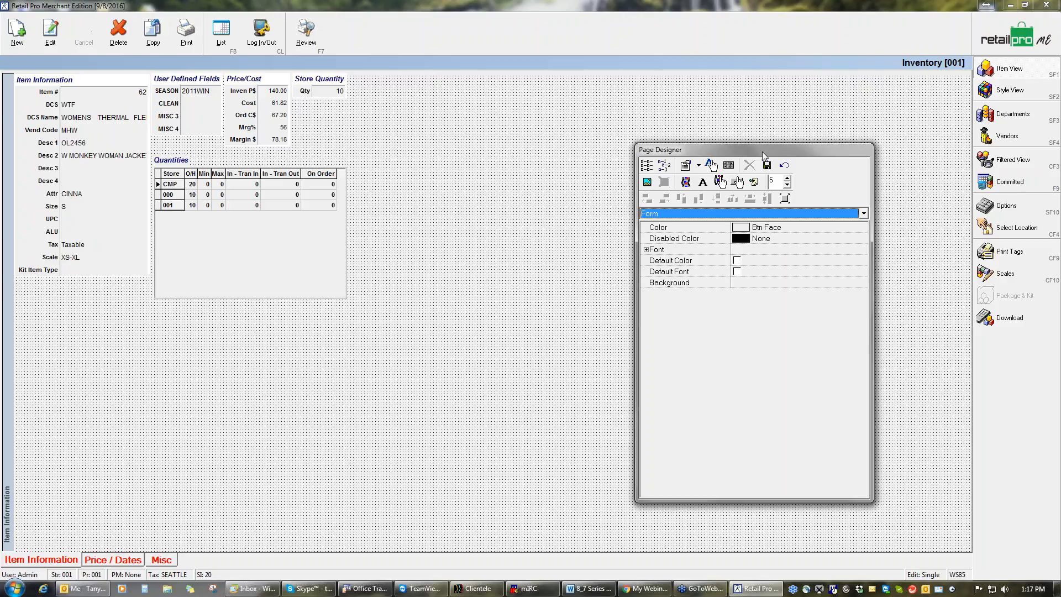
drag(761, 151, 573, 126)
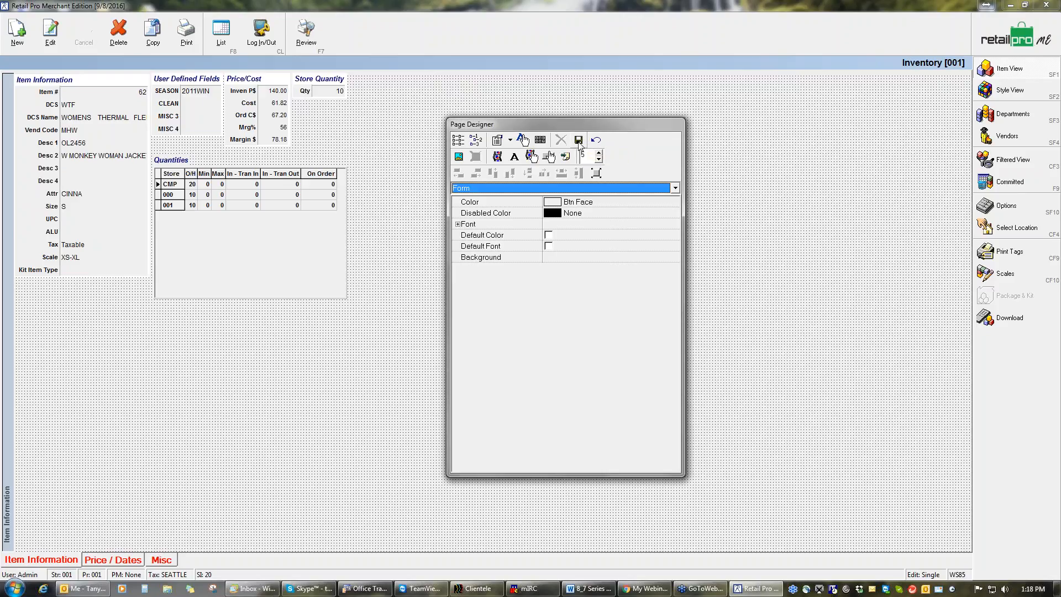
drag(631, 125, 966, 56)
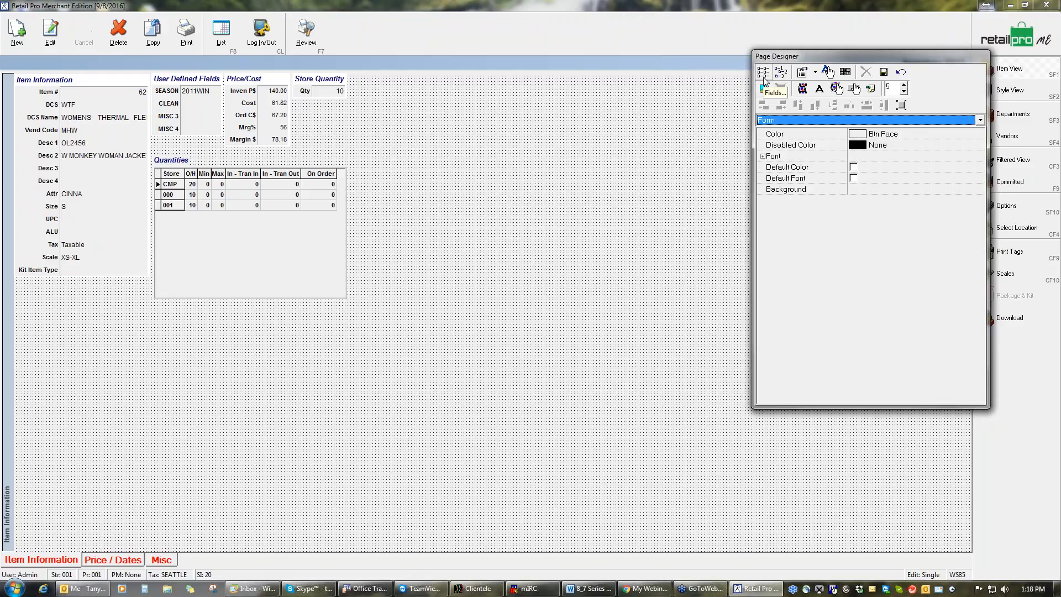
click(764, 81)
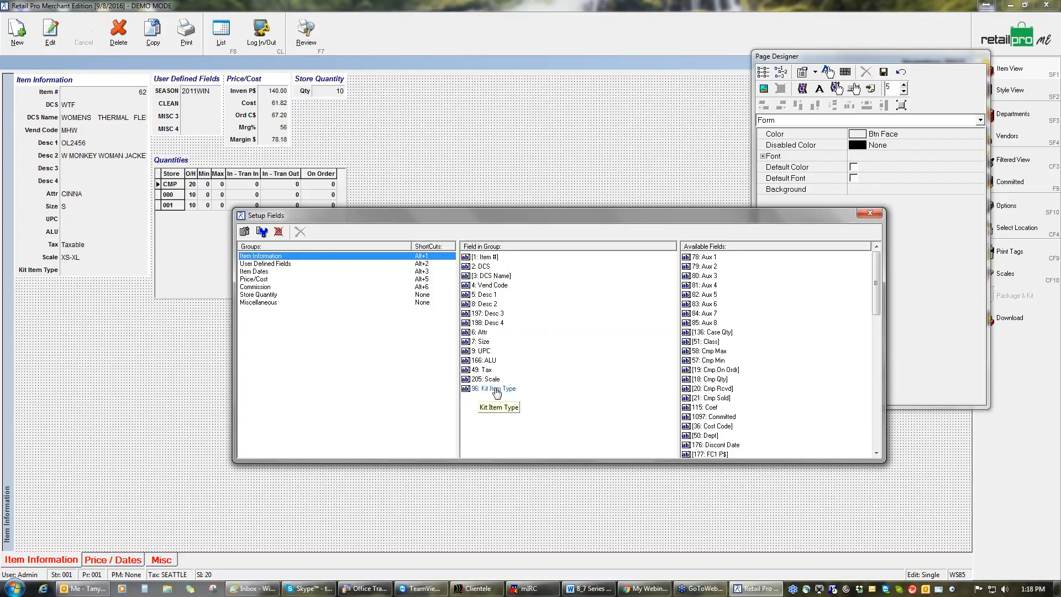
double_click(492, 323)
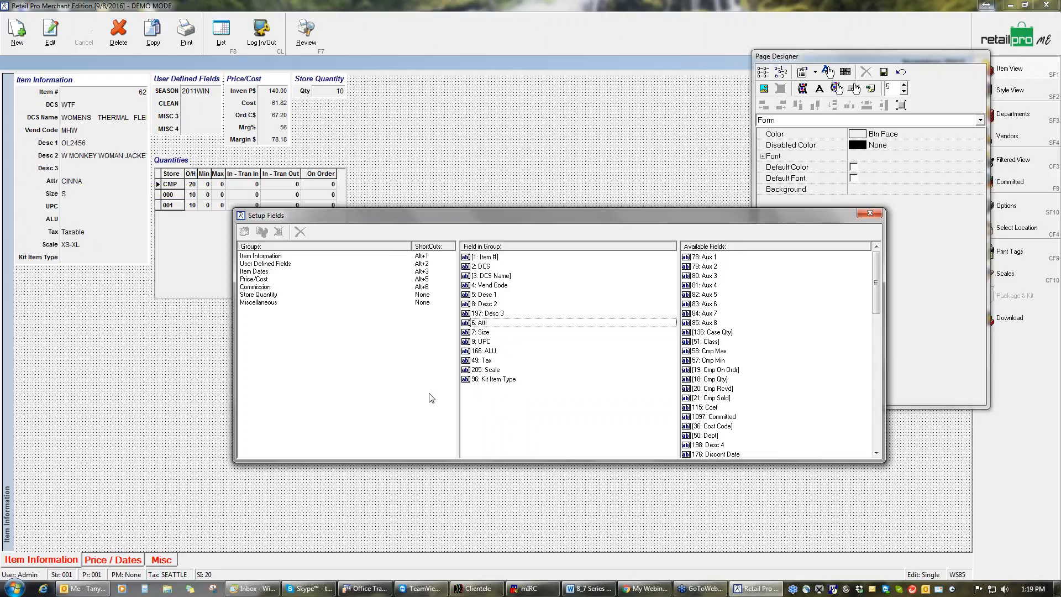
Move Kit Item Type below Desc 3 in the Item Information group and return it to the end below Scale.
click(497, 380)
drag(496, 380, 492, 323)
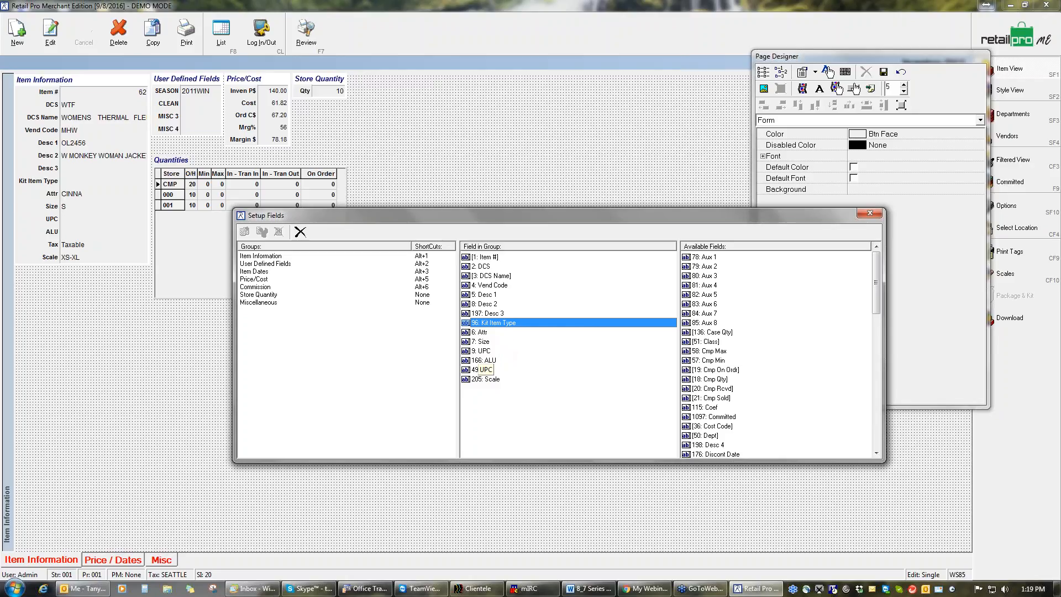
drag(480, 323, 483, 379)
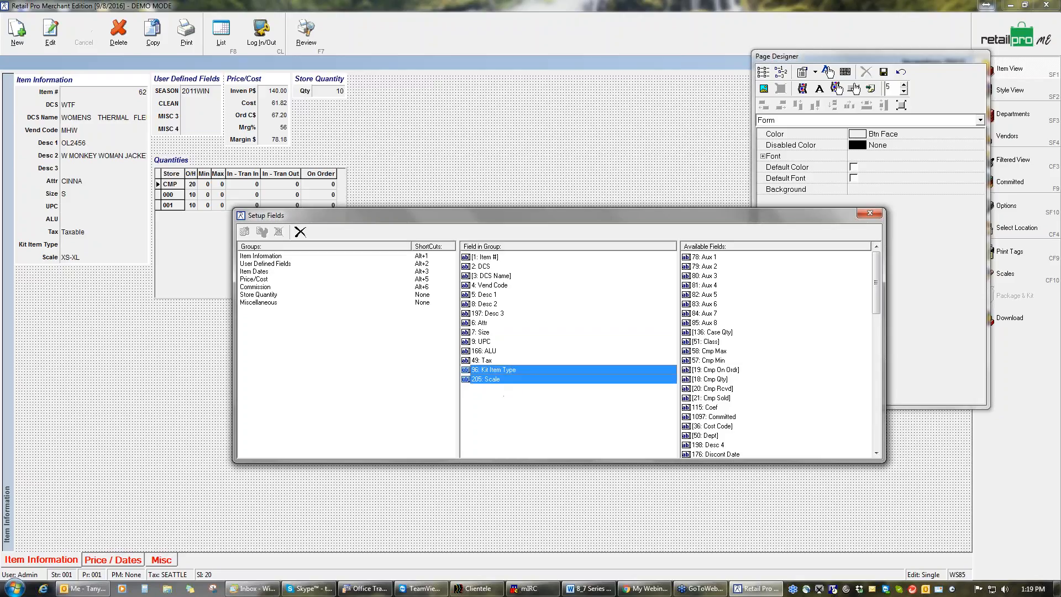
drag(486, 380, 489, 370)
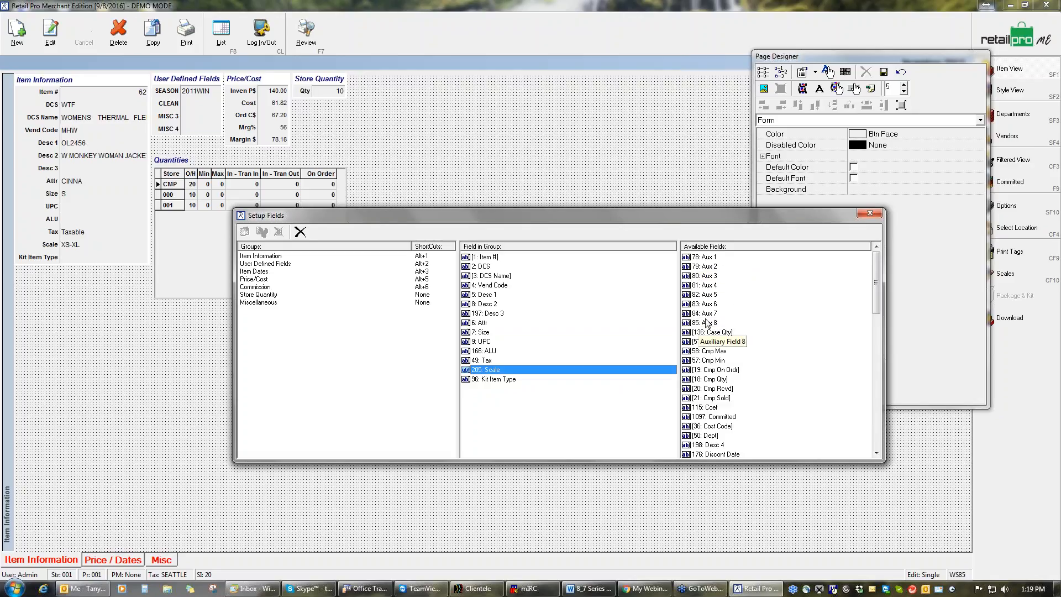
Add the Vendors field to the form below the Item Information group and close the field setup.
click(876, 432)
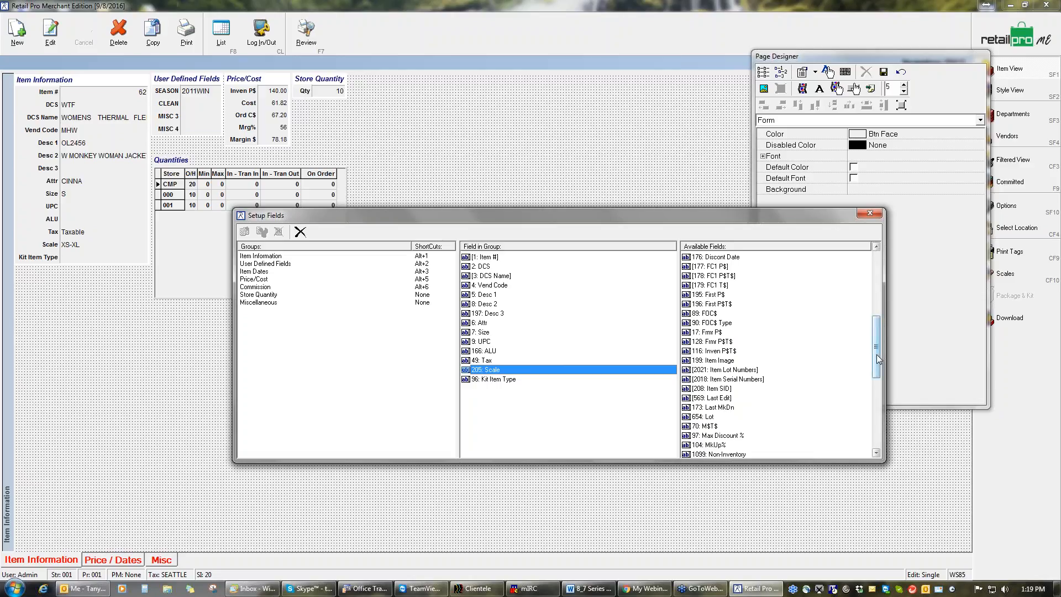
drag(876, 356, 888, 442)
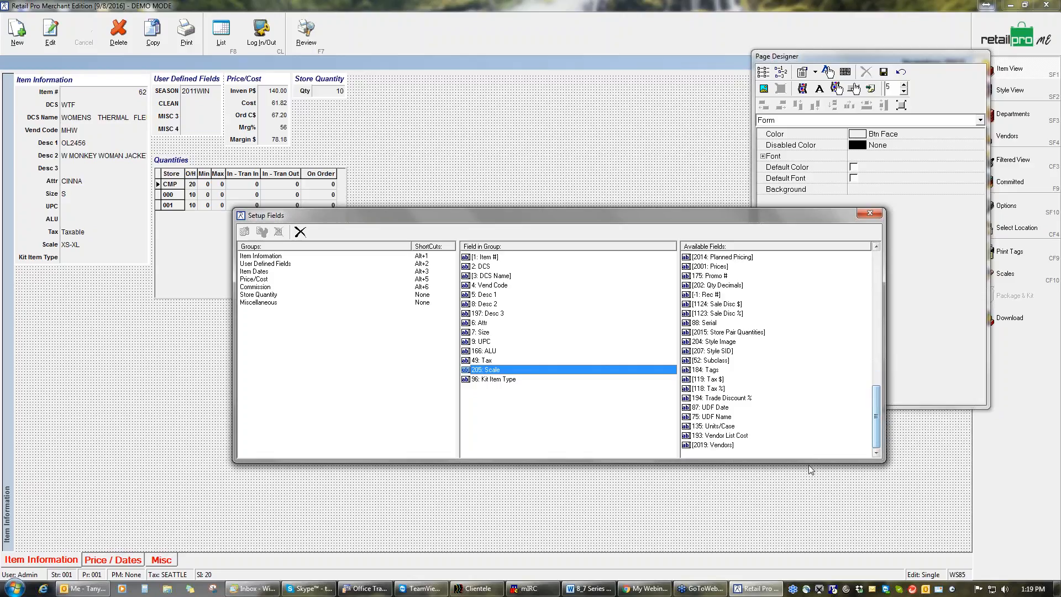
click(719, 445)
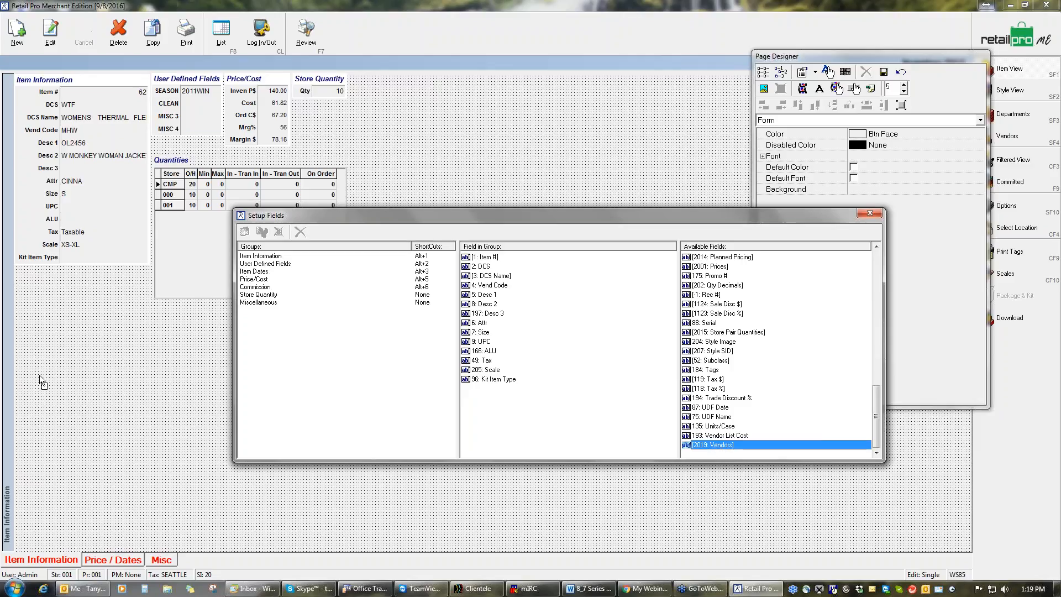
drag(35, 366, 35, 366)
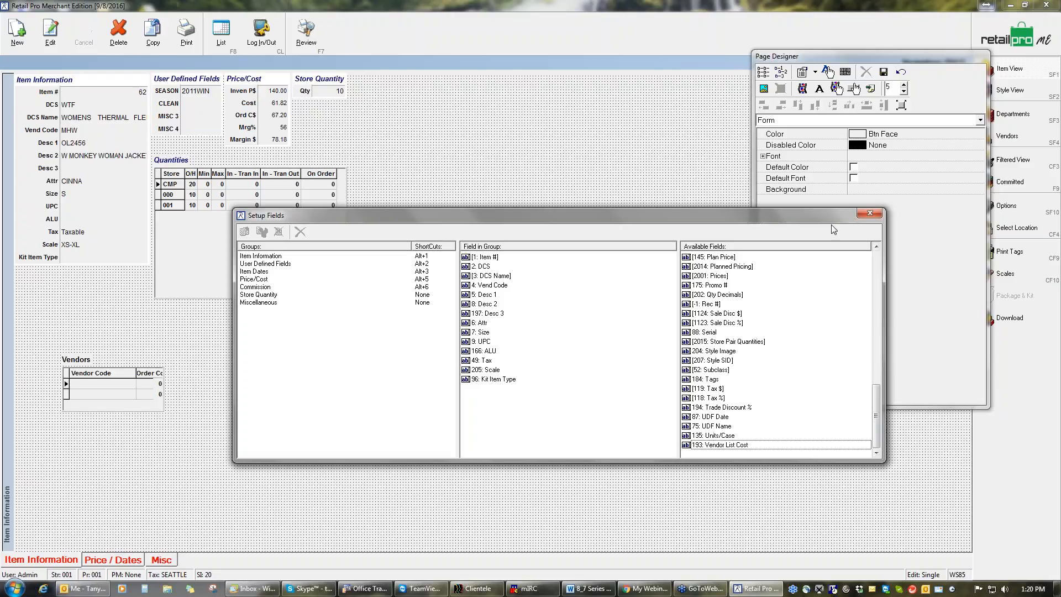
click(870, 213)
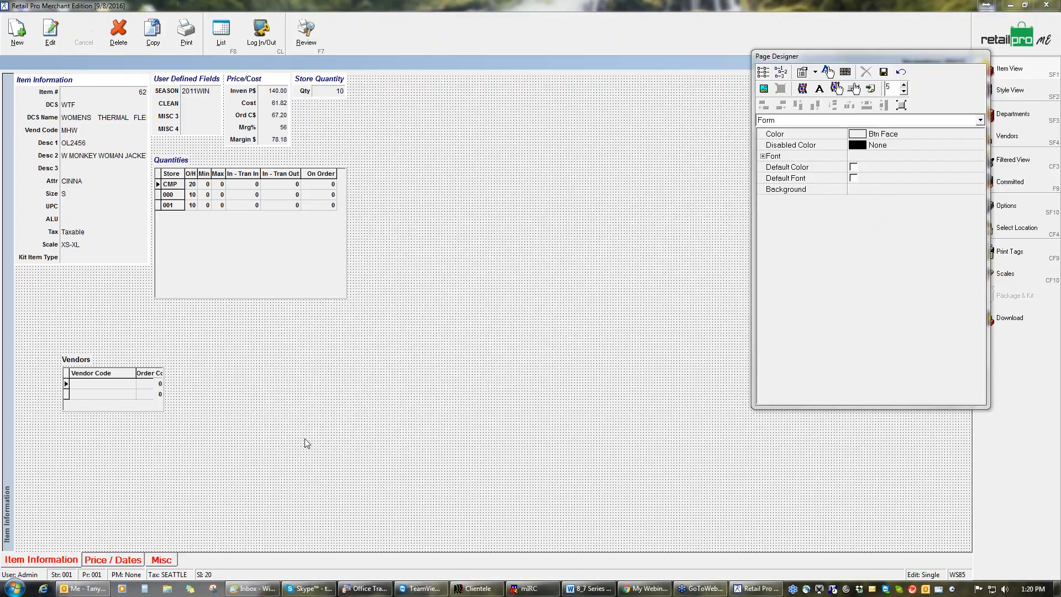
Enlarge the Vendors table to fit all its columns and six rows, place it at left 23, top 434, and save the page design.
click(122, 398)
drag(162, 393, 322, 389)
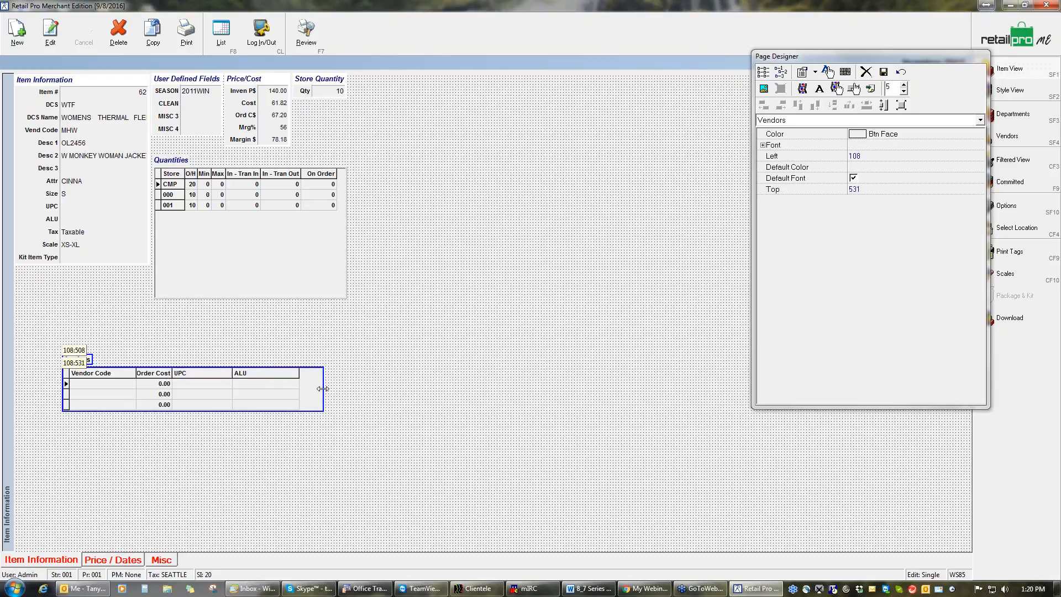
drag(177, 412, 175, 455)
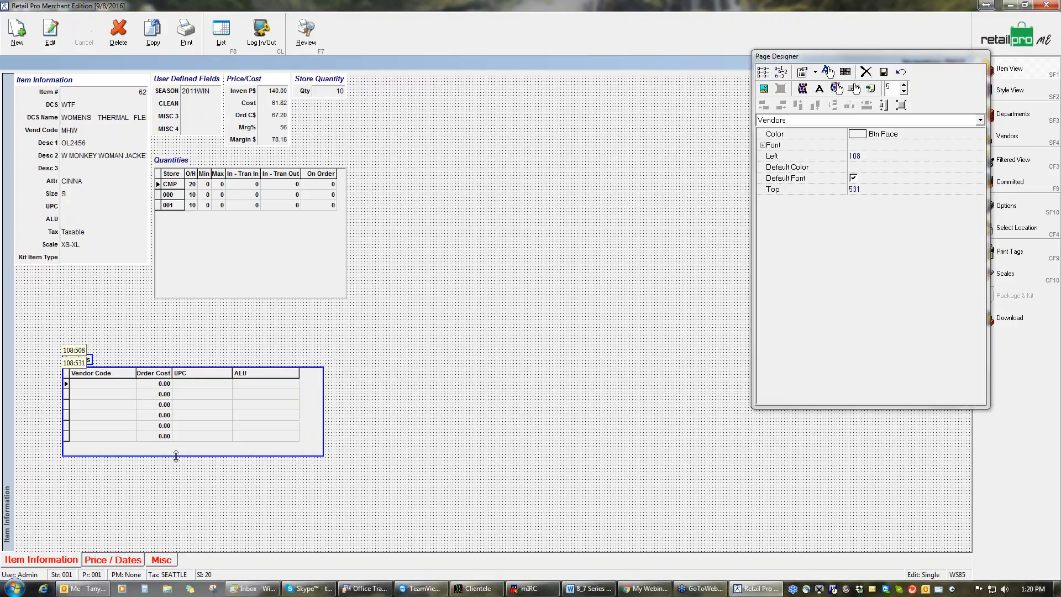
drag(182, 409, 141, 360)
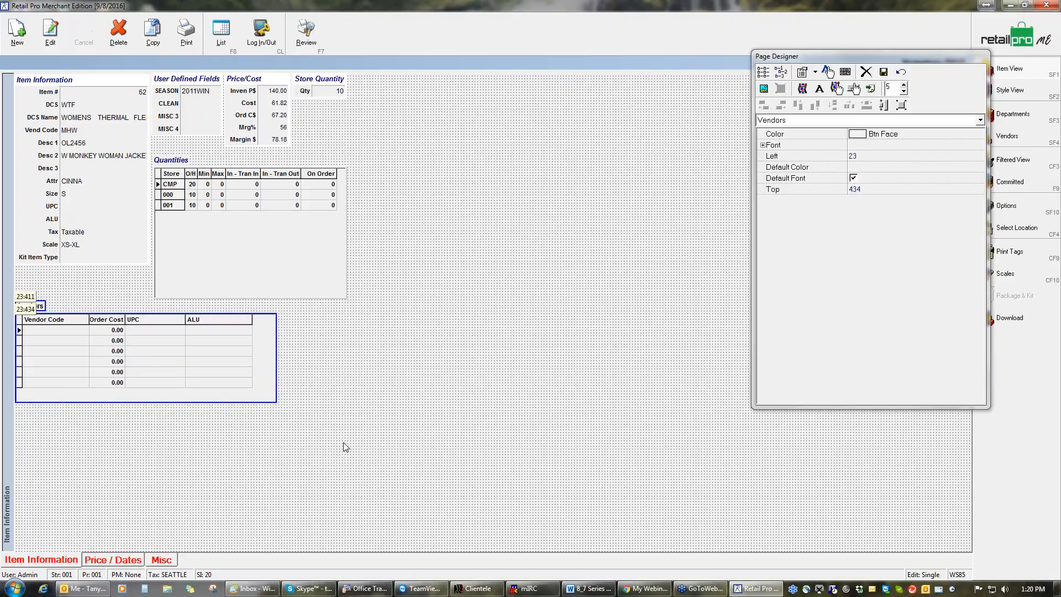
click(432, 384)
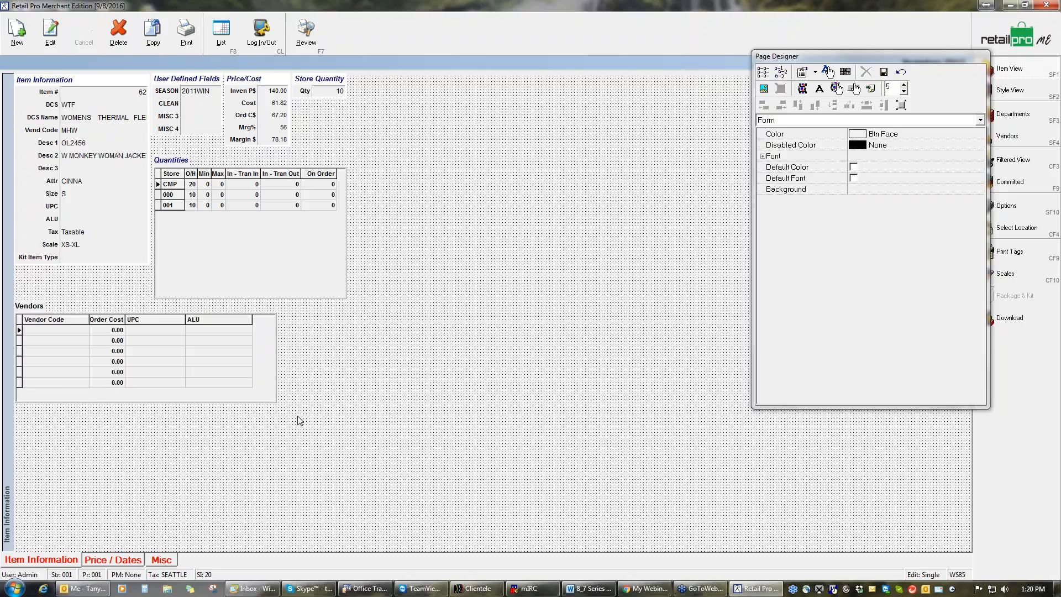
click(884, 72)
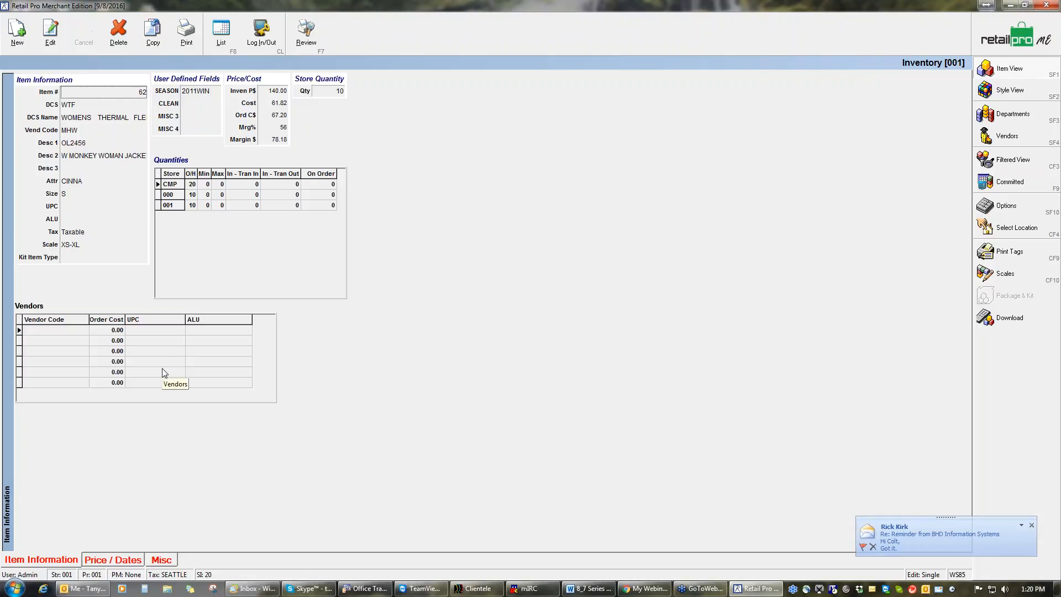
Reopen the Page Designer's field setup and create a new field group named Min/Max.
right_click(444, 297)
mouse_move(506, 305)
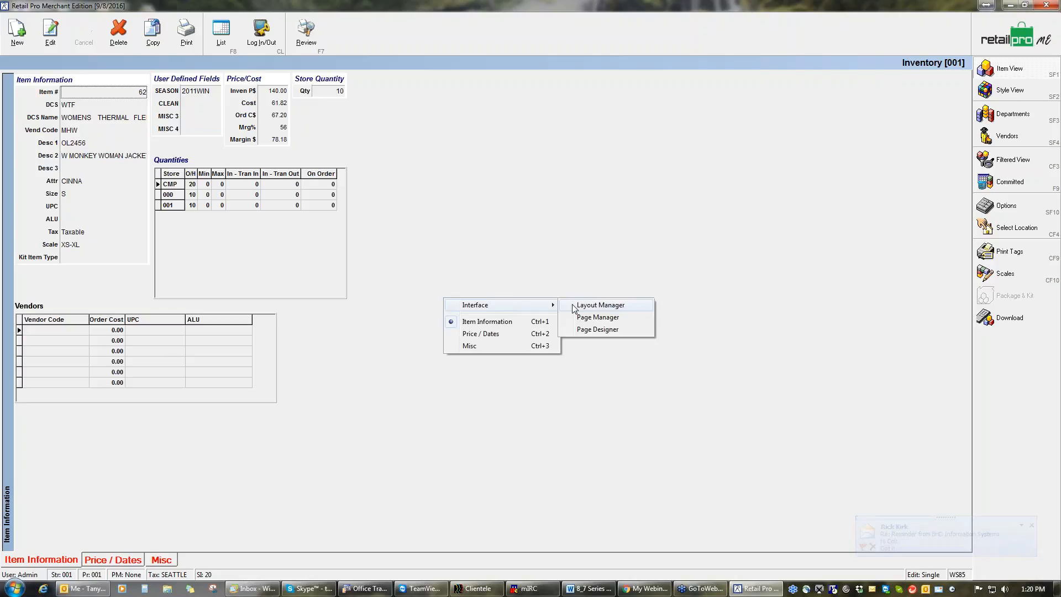
click(606, 329)
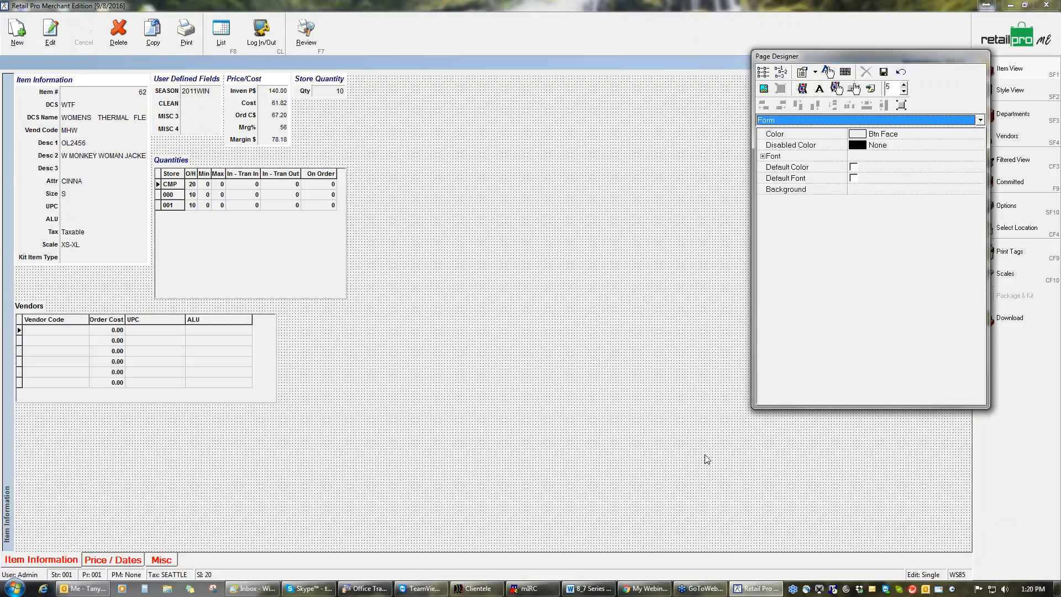
click(767, 76)
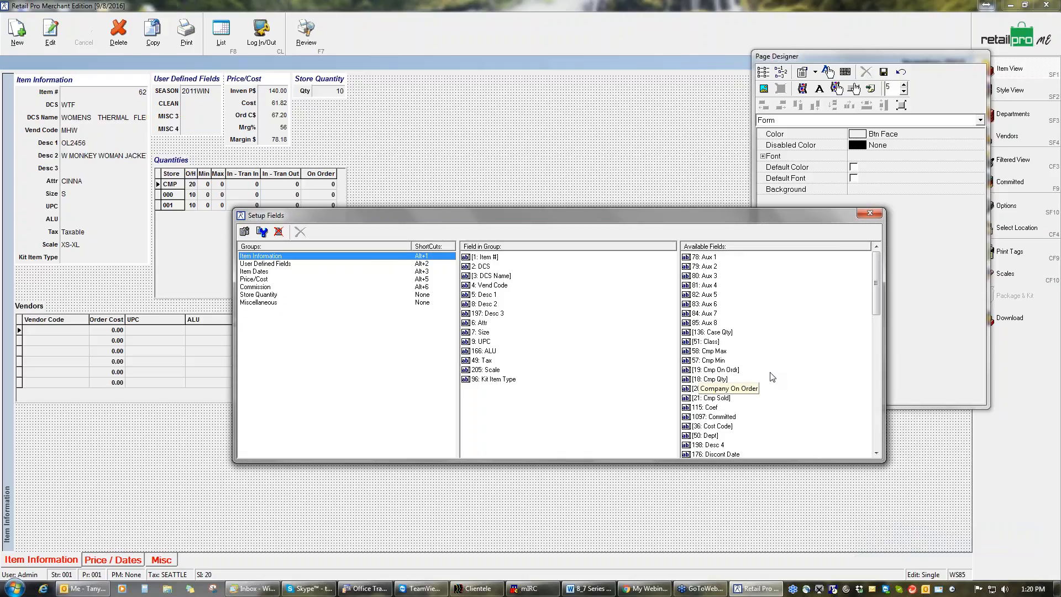
click(244, 232)
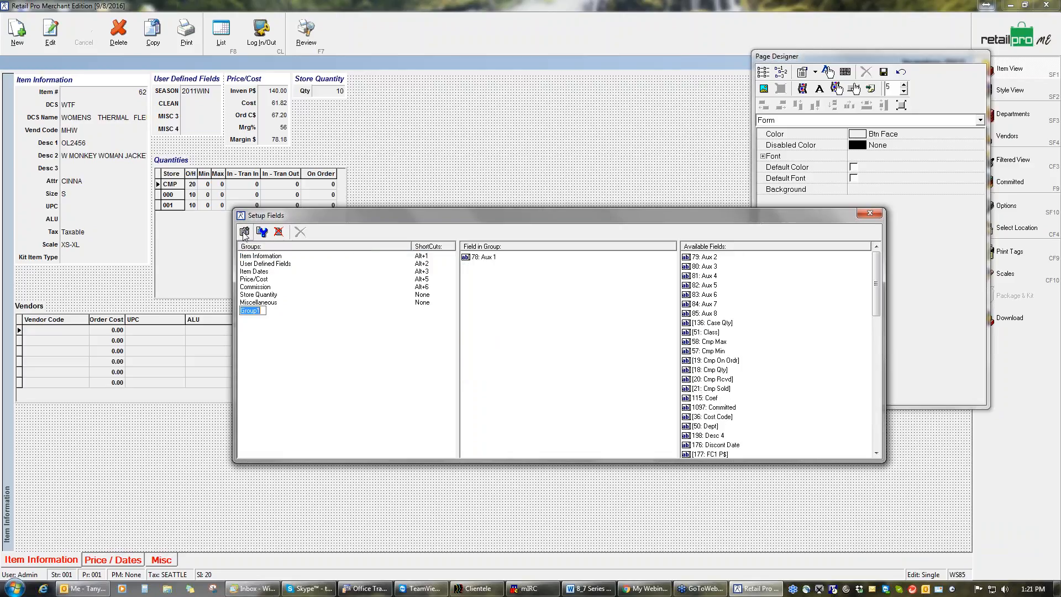
text(Min/Ma)
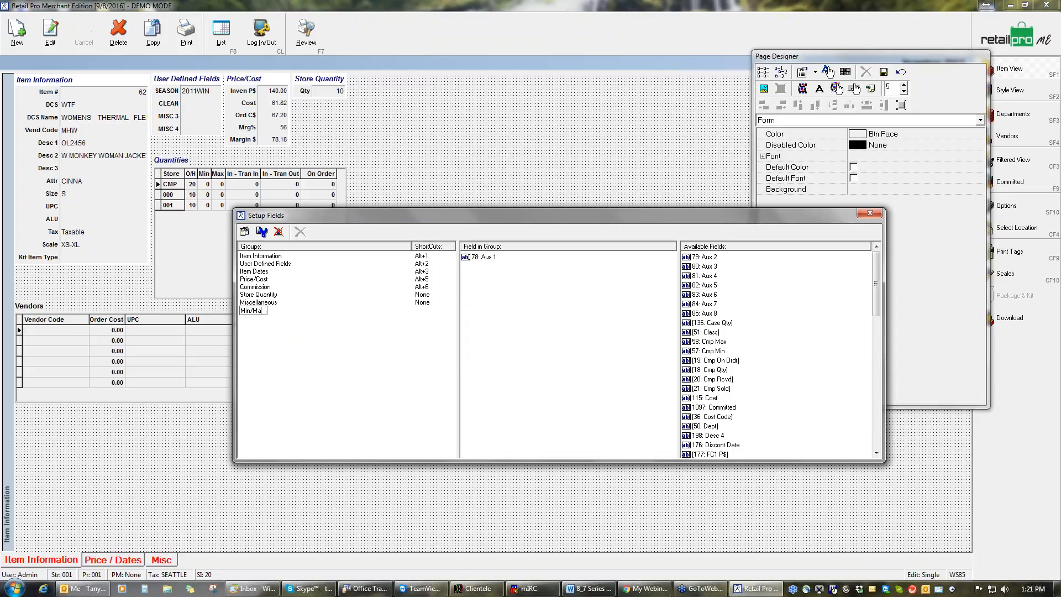
text(x)
key(Return)
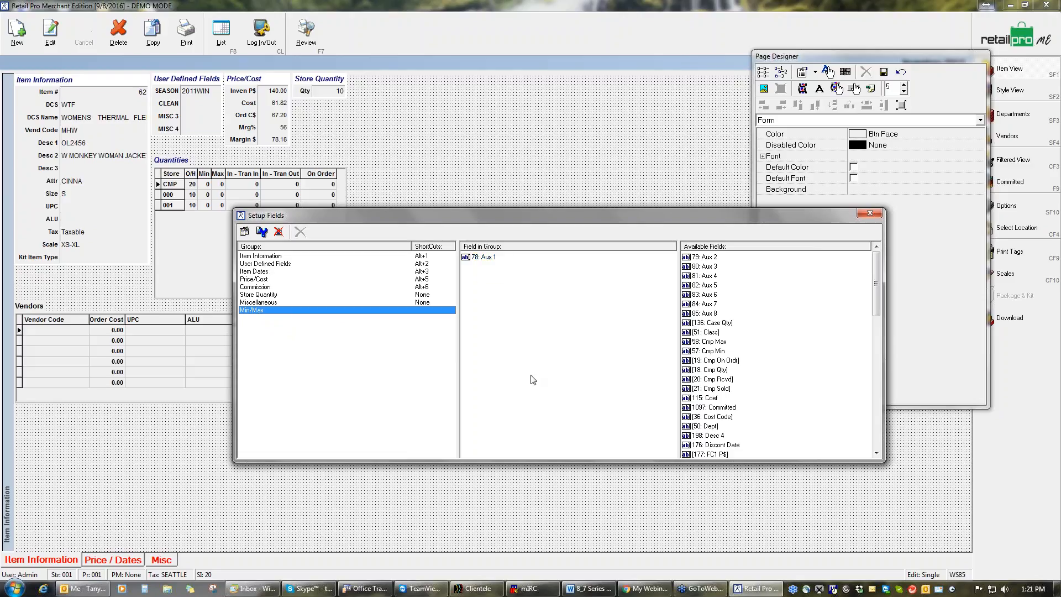
Add Cmp Min, Cmp Max, Cmp Sold, Cmp Rcvd, Cmp On Ordr and Cmp Qty to the Min/Max group.
double_click(718, 351)
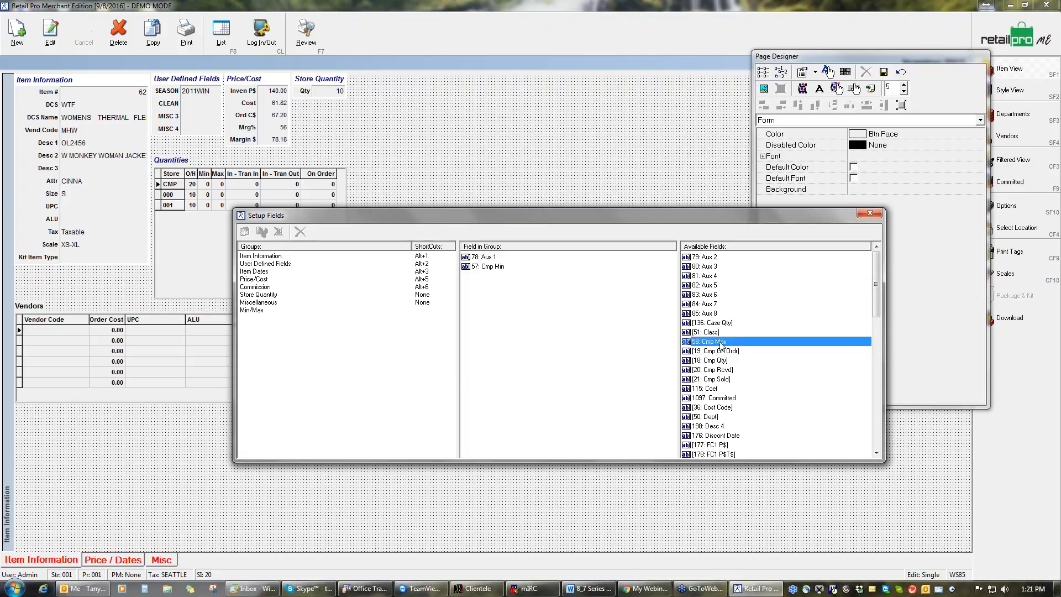
double_click(721, 343)
double_click(727, 371)
double_click(726, 361)
double_click(730, 343)
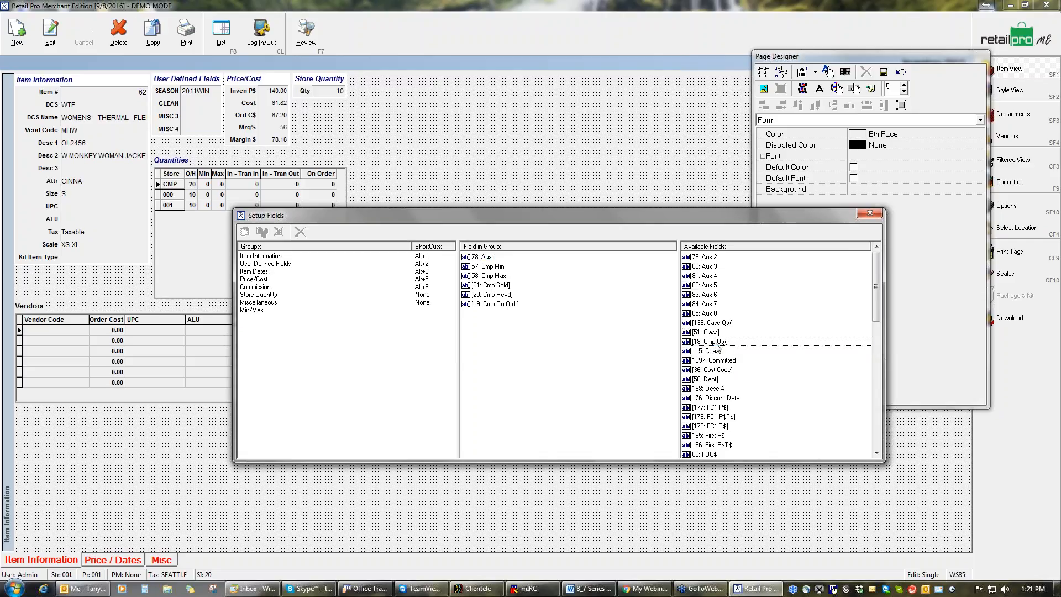
double_click(718, 342)
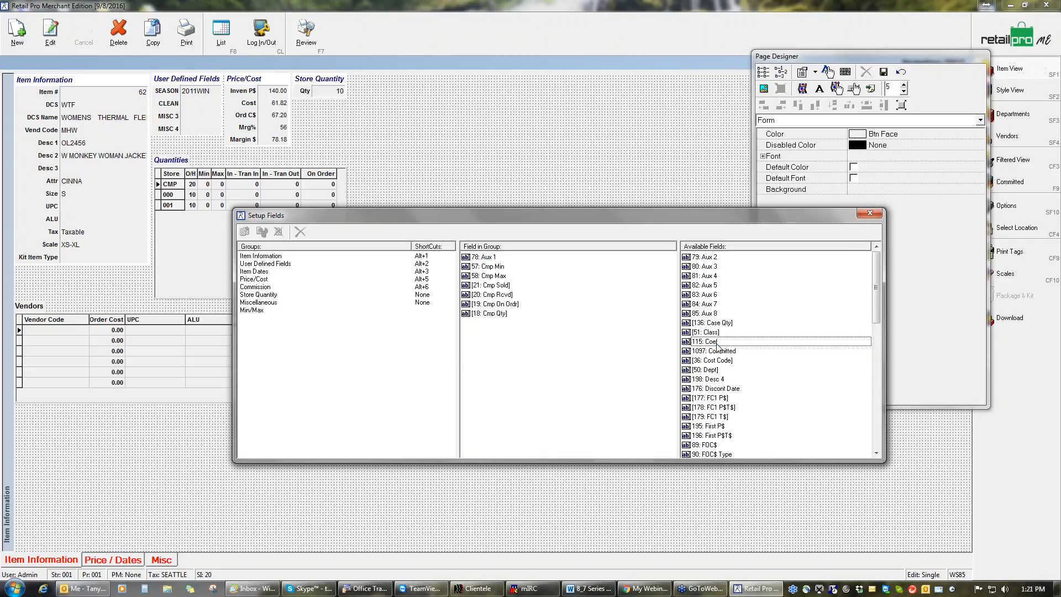
Remove Aux 1 from the Min/Max group and move Cmp Qty to the start of its field order.
click(490, 261)
double_click(490, 261)
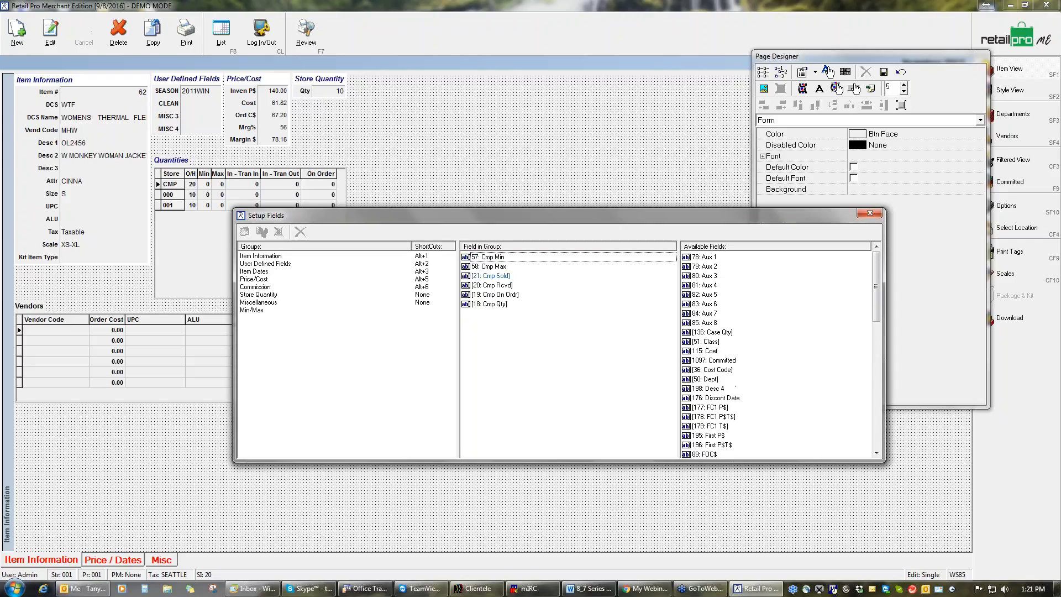
drag(489, 304, 490, 257)
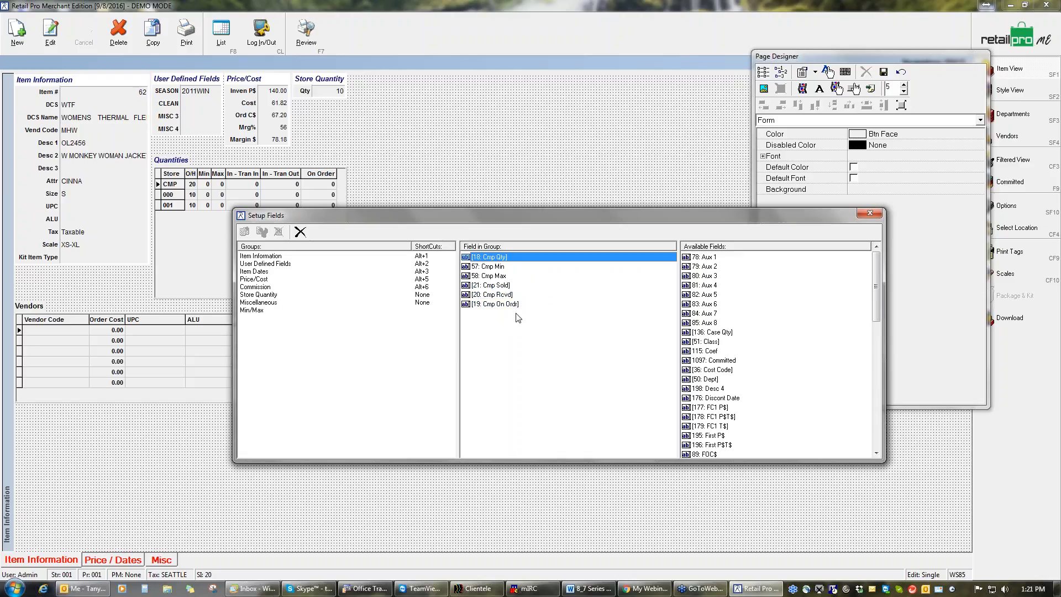
Place the Min/Max group on the page, close the field setup, and position the group at left 633, top 0.
click(252, 310)
click(251, 310)
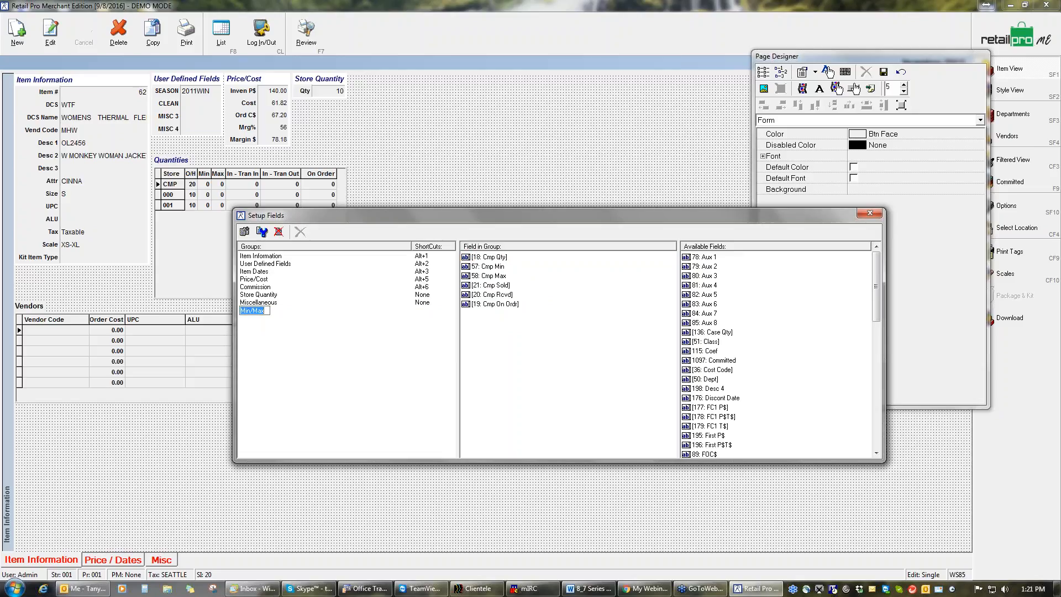
key(Return)
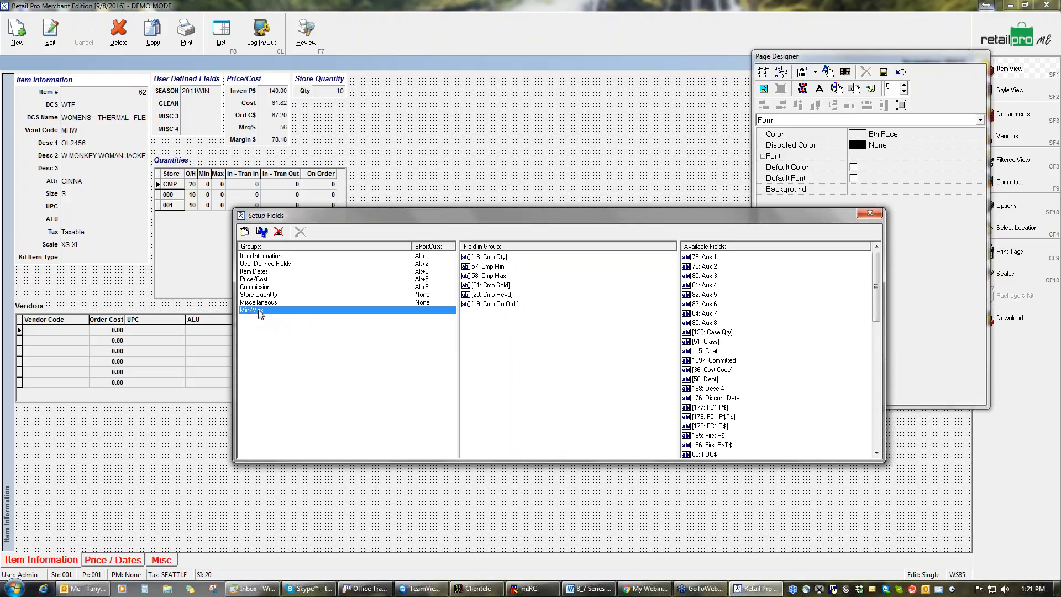
drag(439, 120, 440, 115)
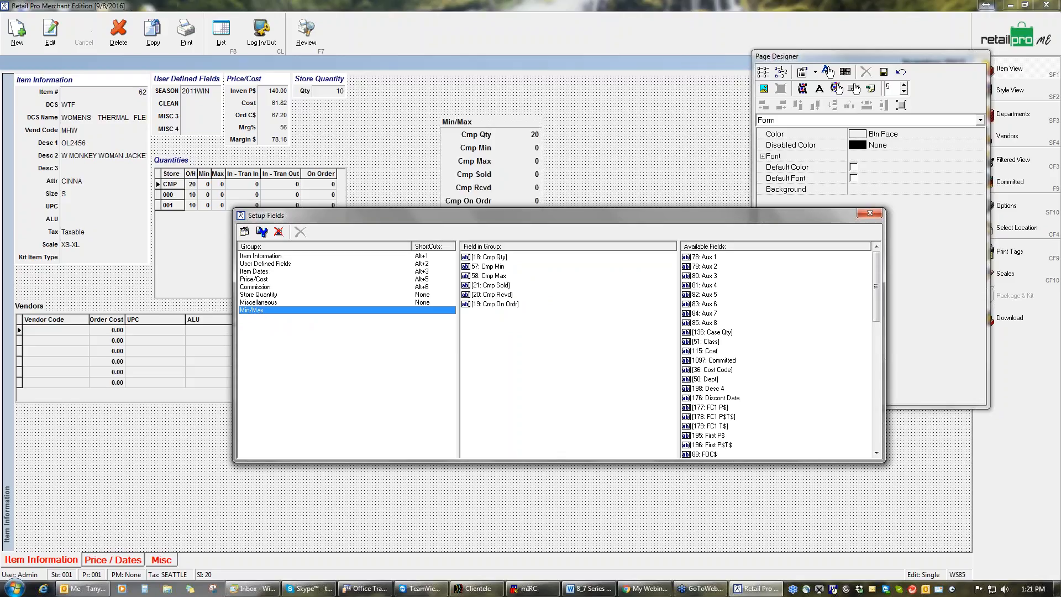
click(870, 213)
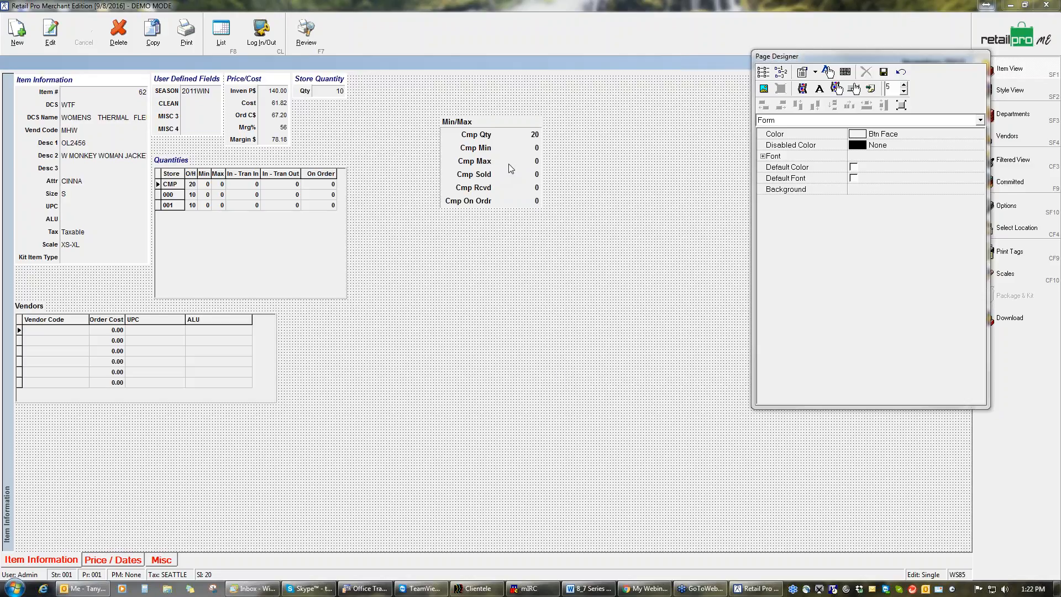
drag(480, 122, 394, 80)
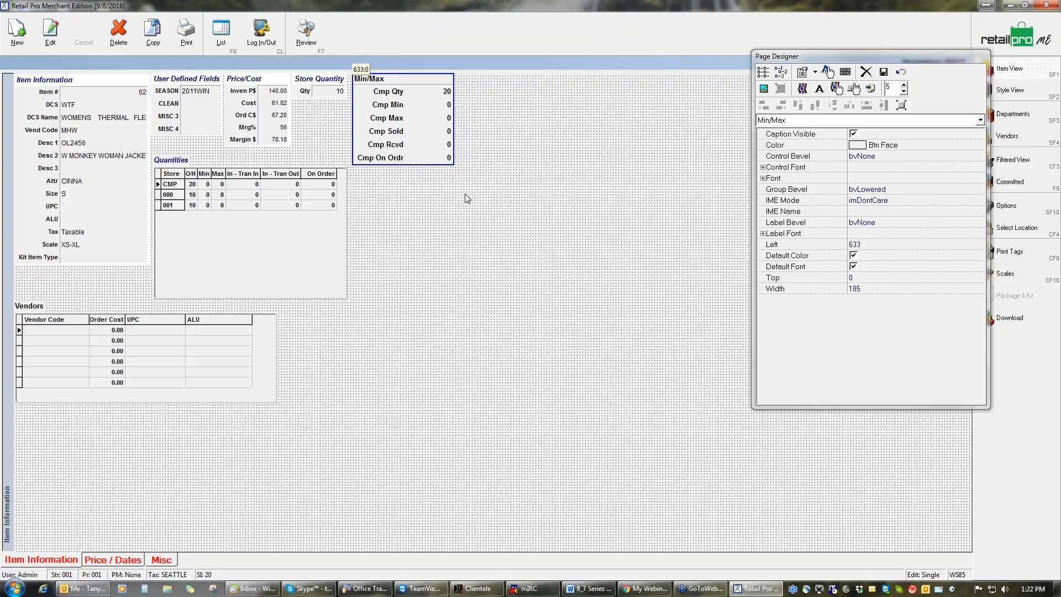
click(480, 215)
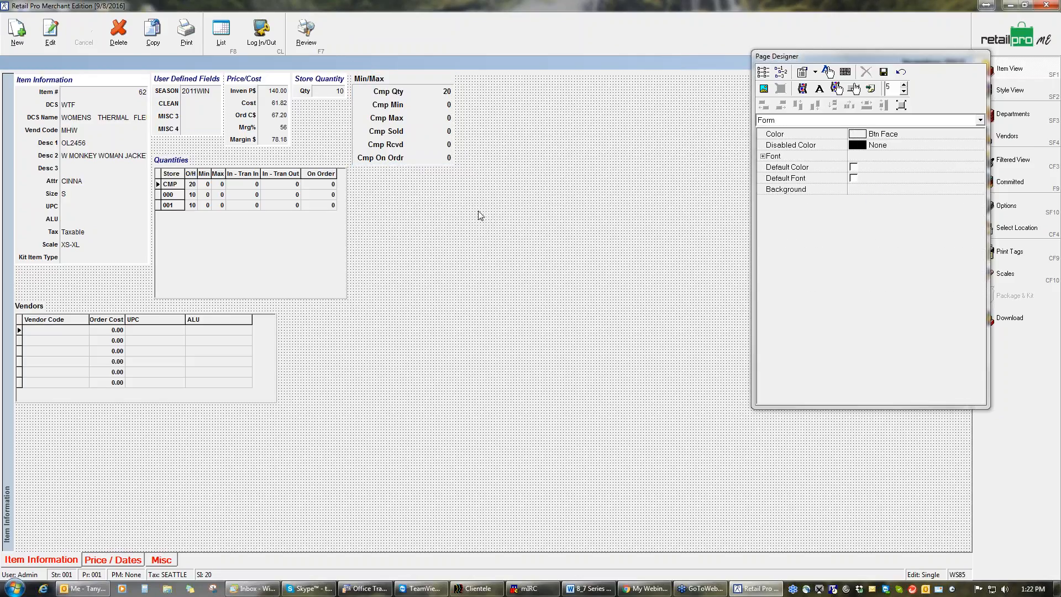
Select the Item Information and Min/Max groups together and apply the Btn Highlight color and bvLowered control bevel to both.
click(119, 199)
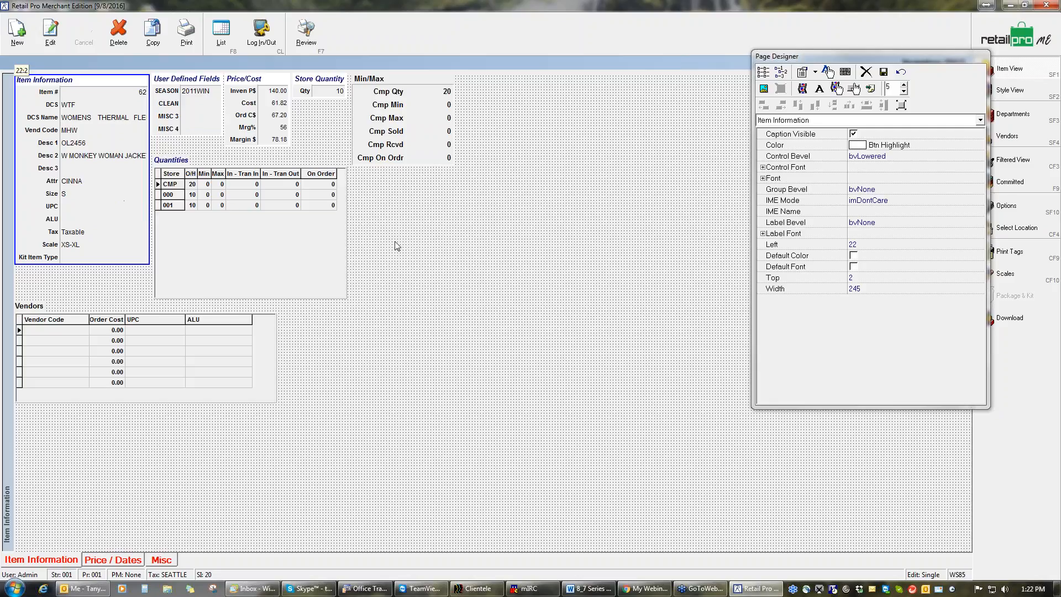
shift+click(421, 142)
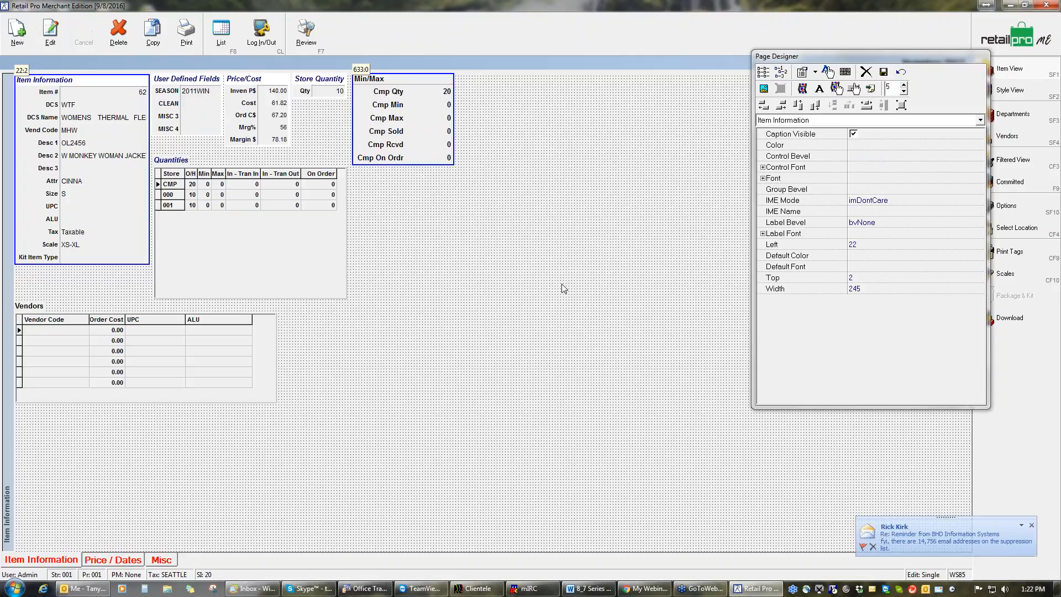
click(856, 146)
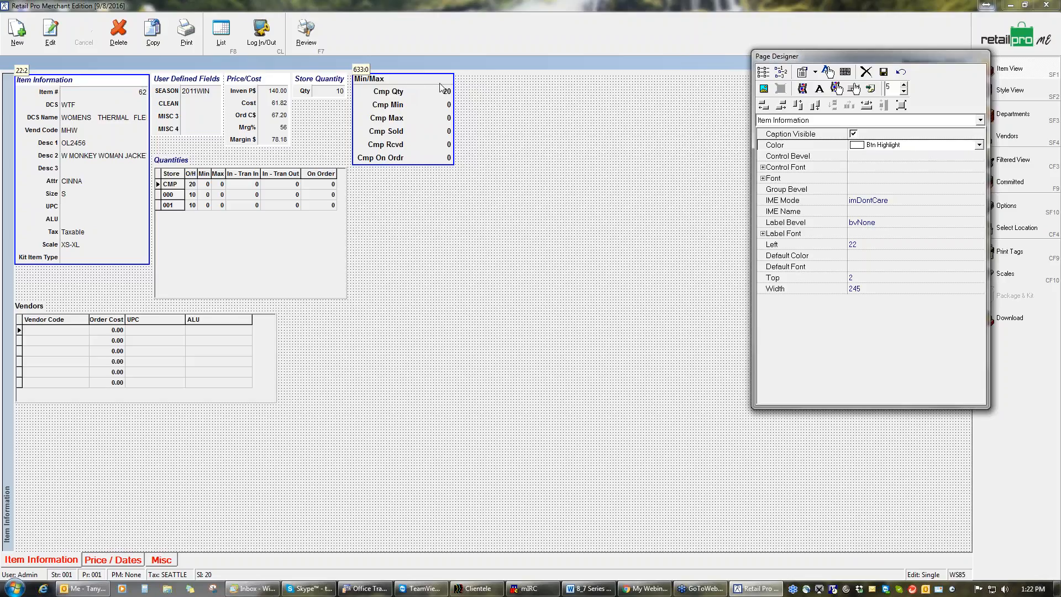
click(980, 146)
click(896, 237)
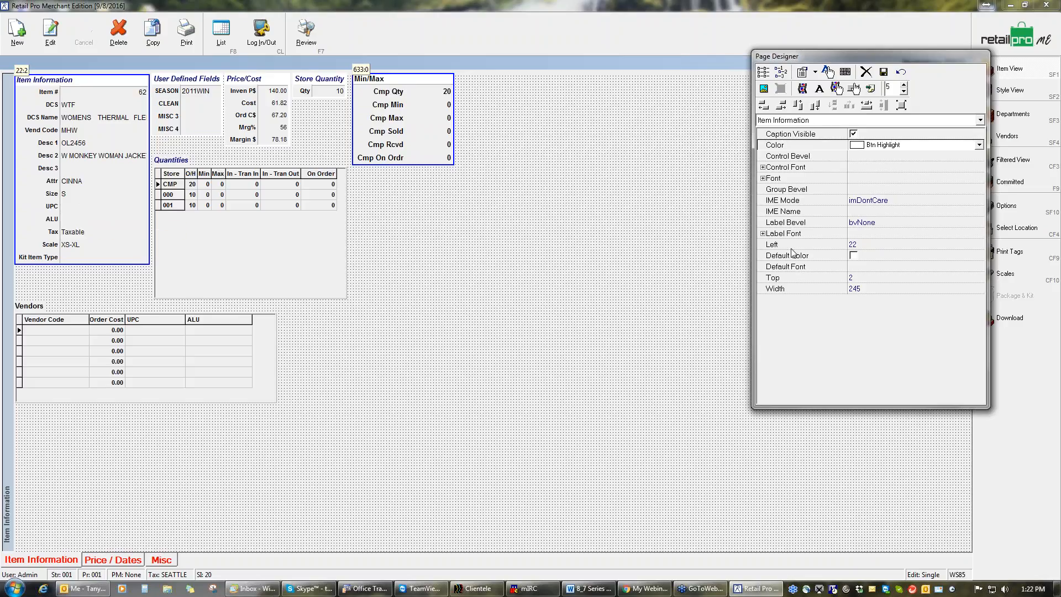
click(894, 157)
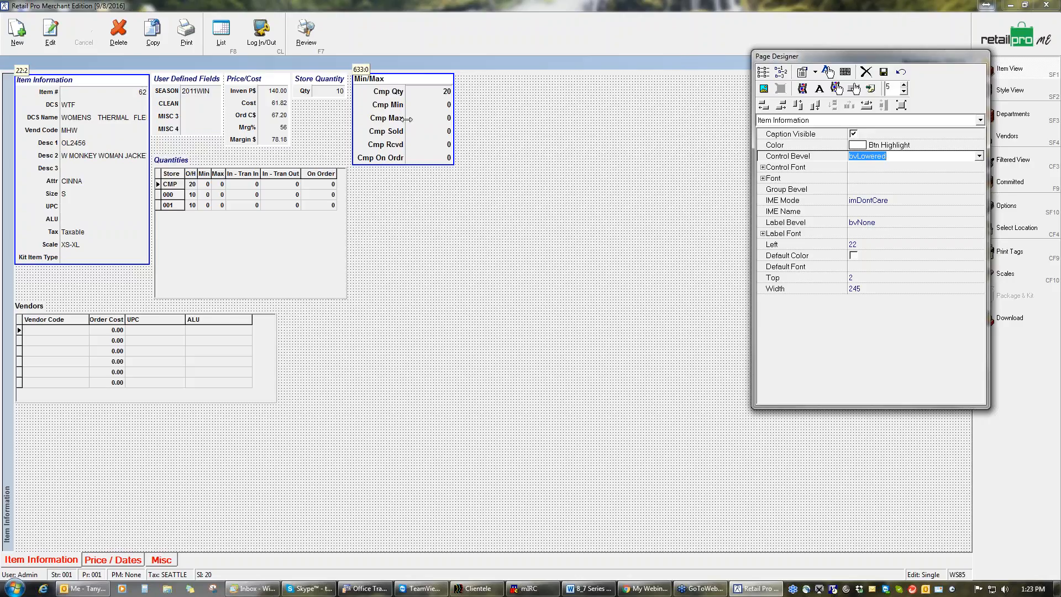
Apply a black Arial Regular 9 control font and a navy Arial Bold Italic 10 caption font to both selected groups.
click(953, 168)
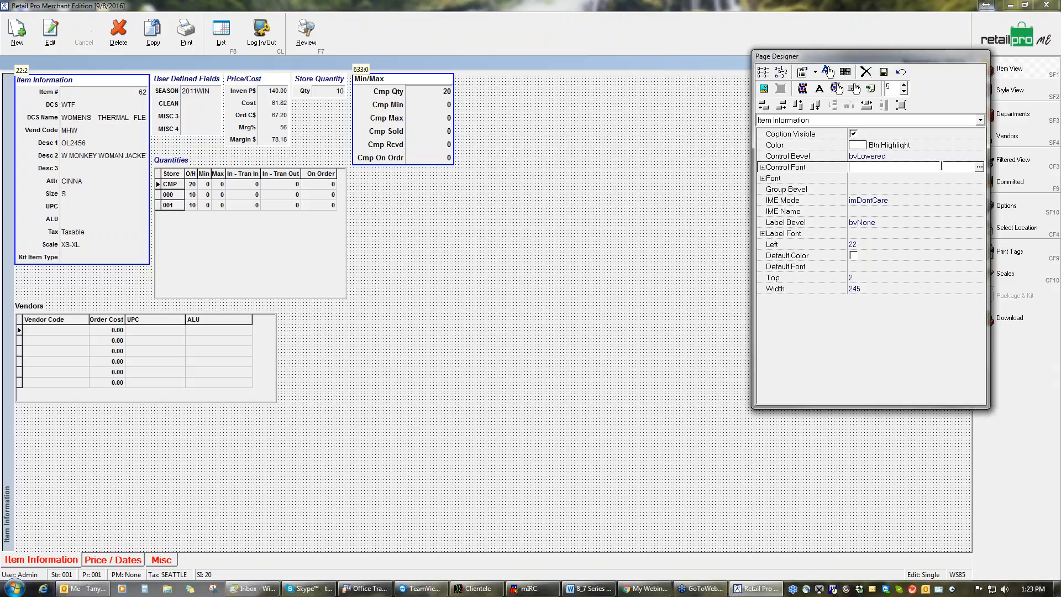
click(982, 171)
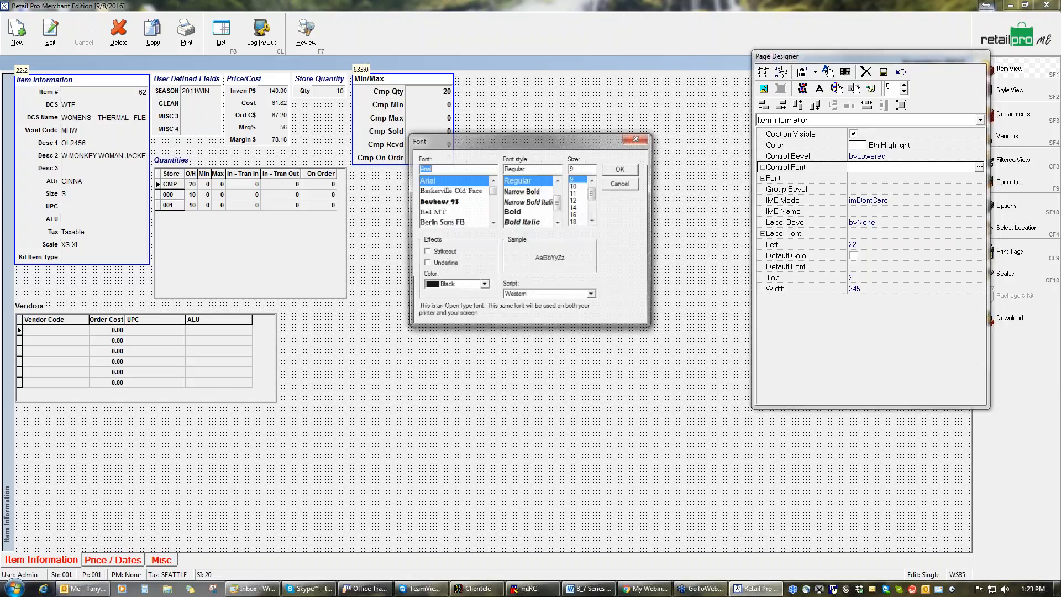
click(617, 173)
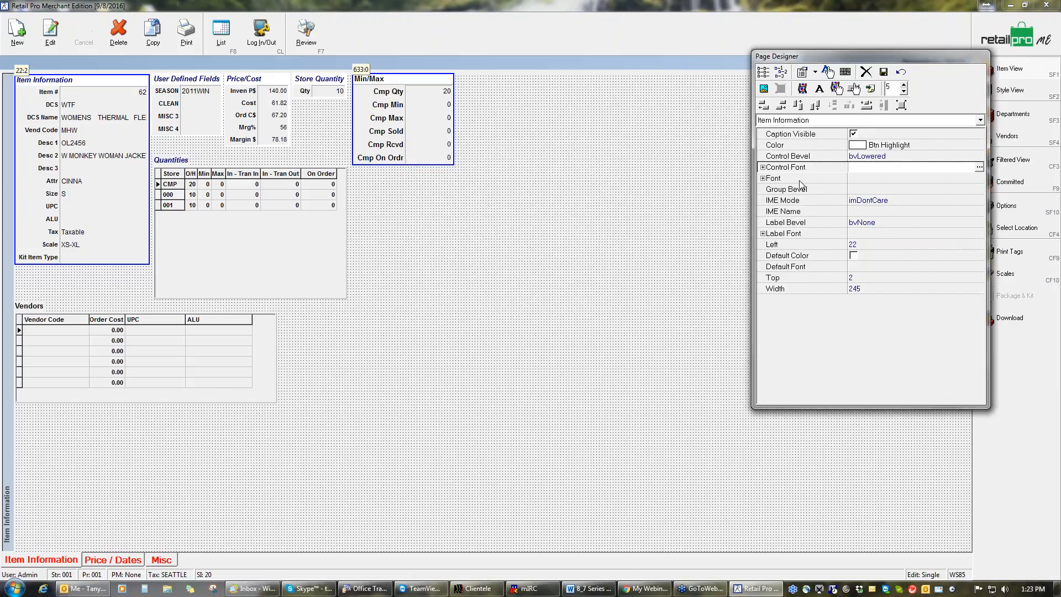
click(952, 179)
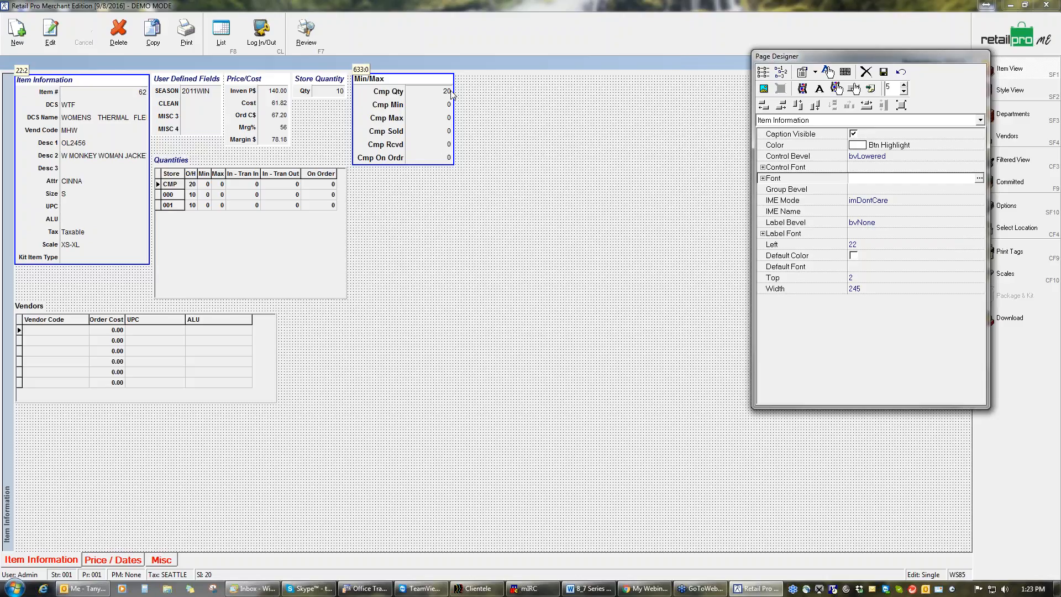
click(980, 180)
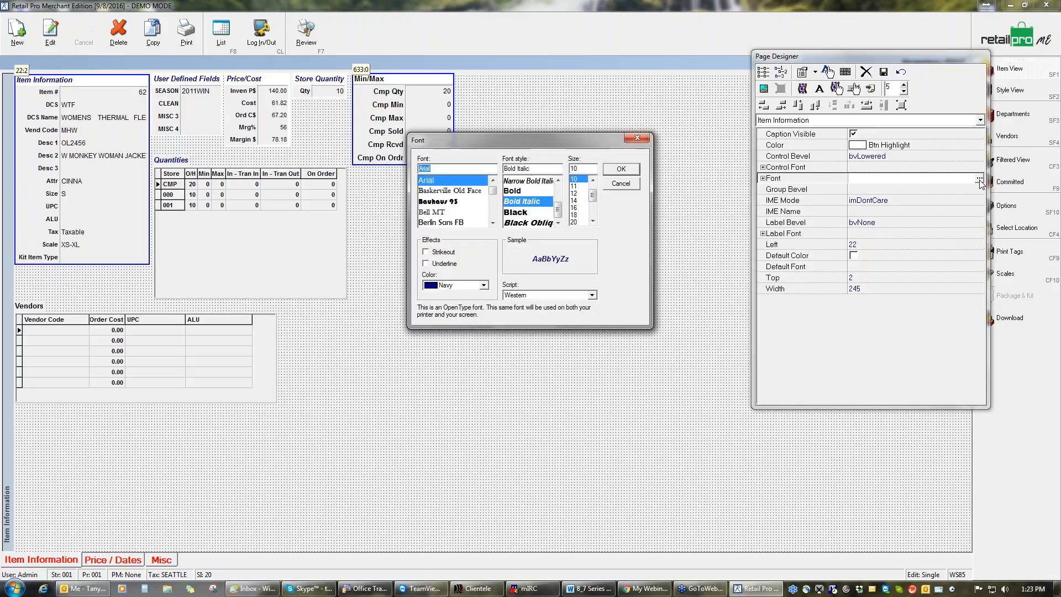
click(621, 170)
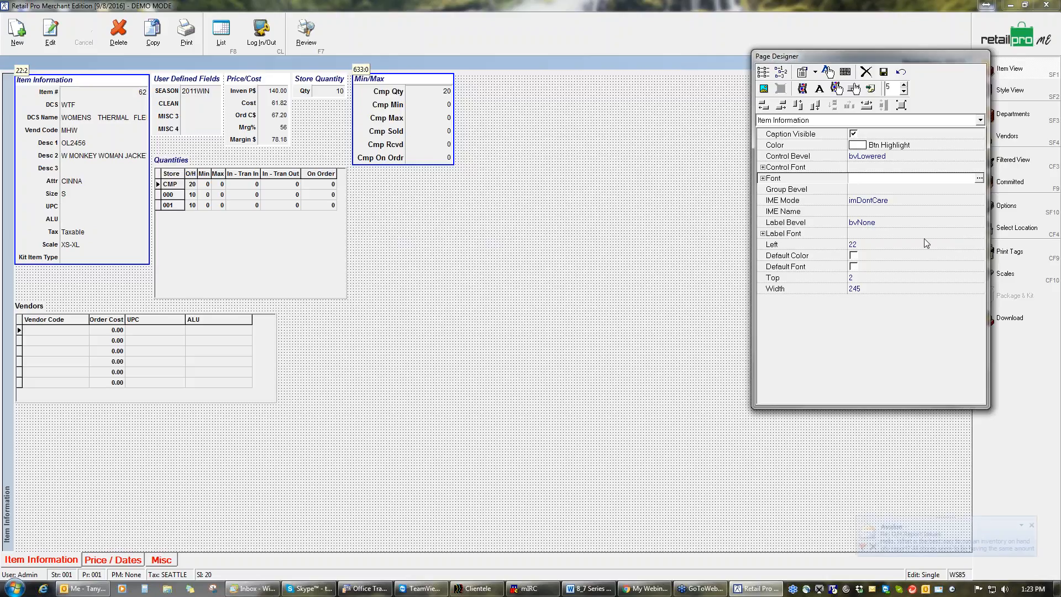
Apply Item Information's bold black label font to both selected groups and clear the selection.
click(979, 233)
click(979, 234)
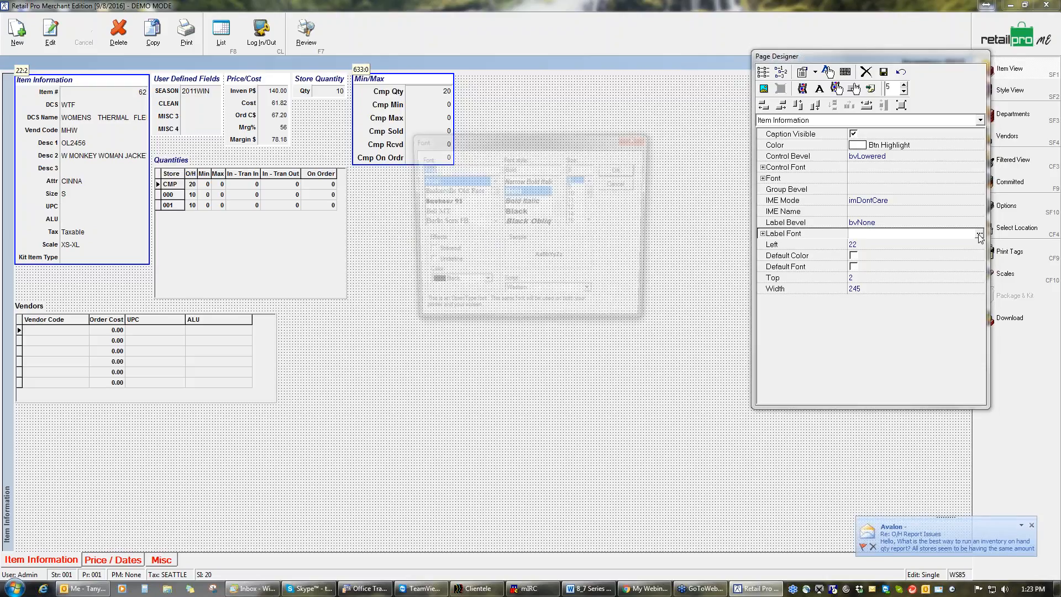
click(621, 170)
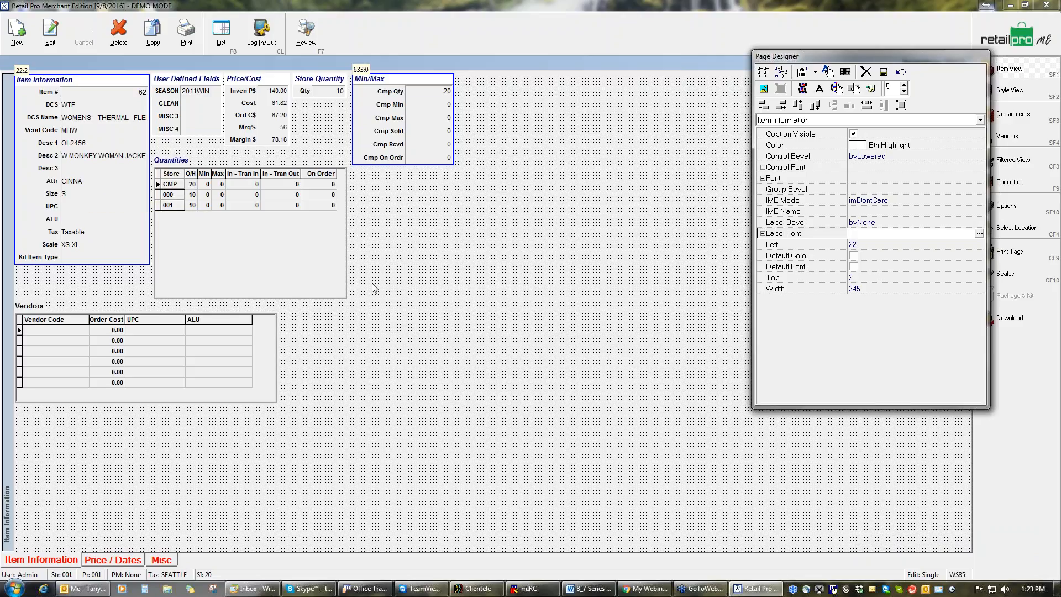
click(431, 296)
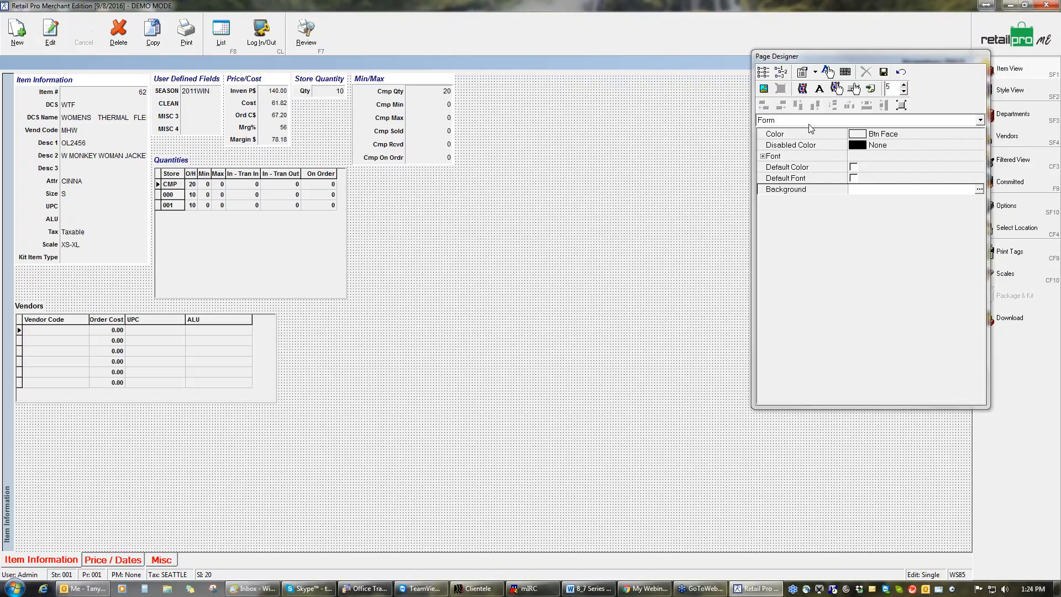
Try to move Vendors directly after User Defined Fields in the form tab order, and save the page design.
click(782, 73)
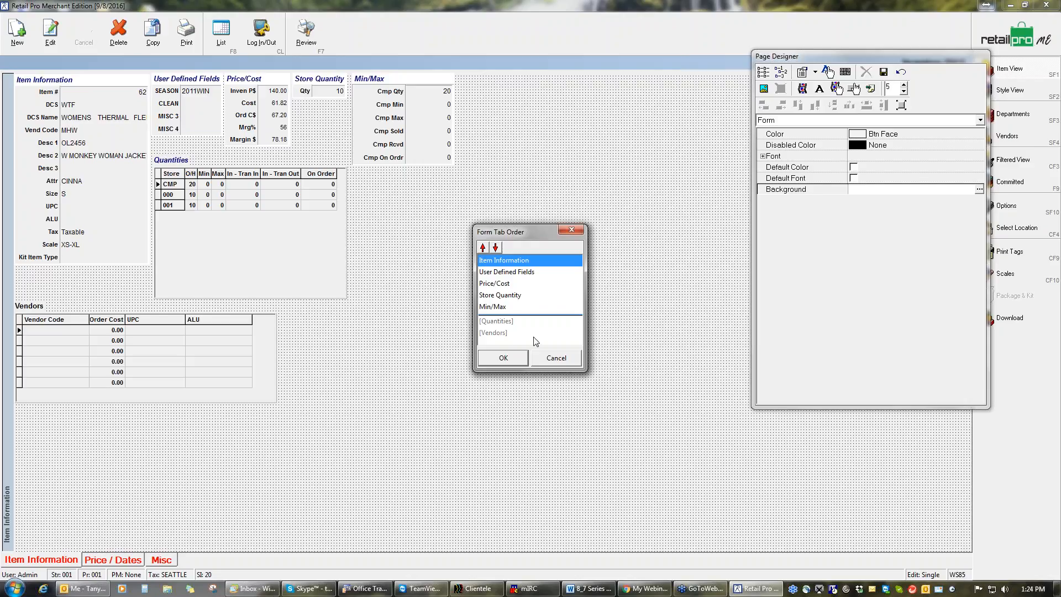
drag(504, 335, 504, 283)
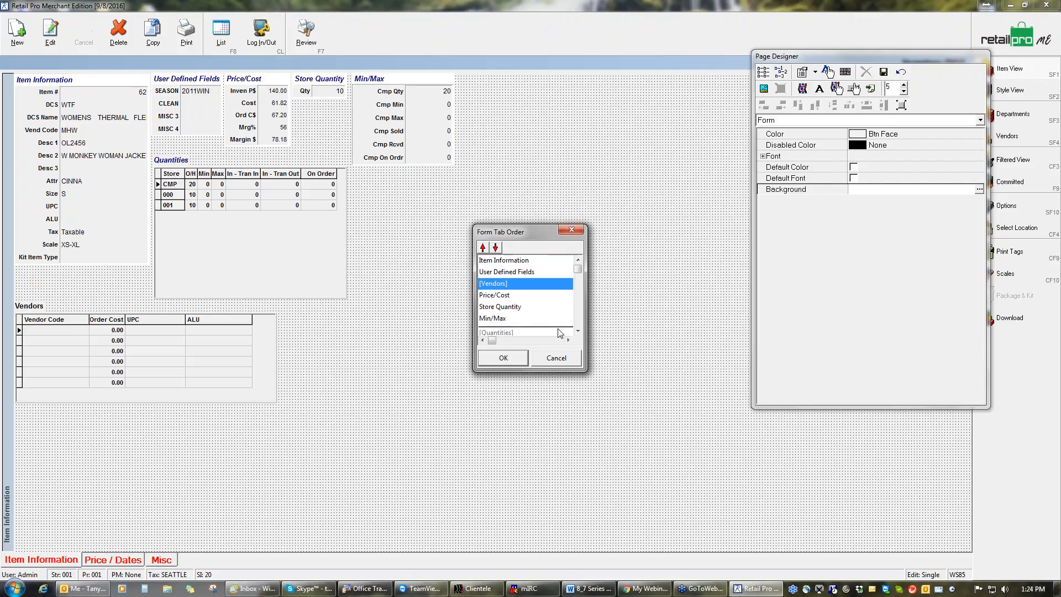
click(504, 358)
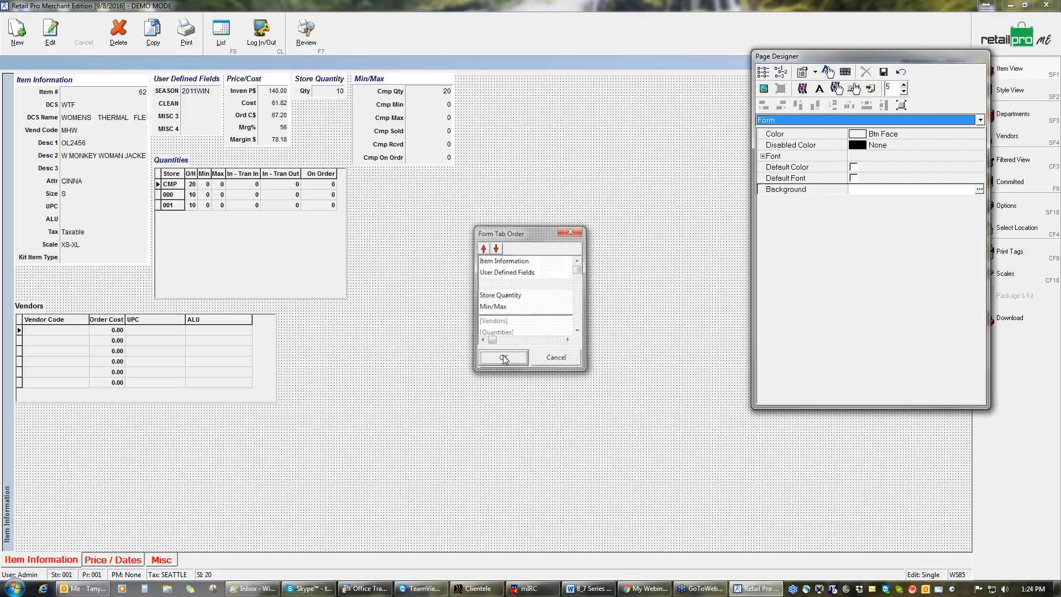
click(884, 72)
Start a new inventory item and test the tab order by moving through its field groups.
click(21, 35)
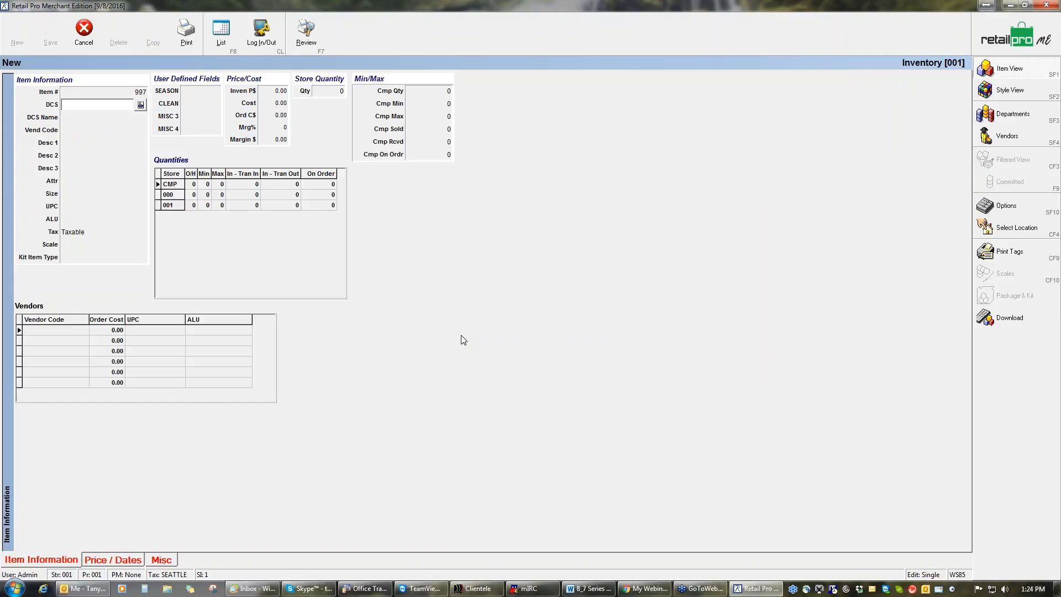
key(Tab)
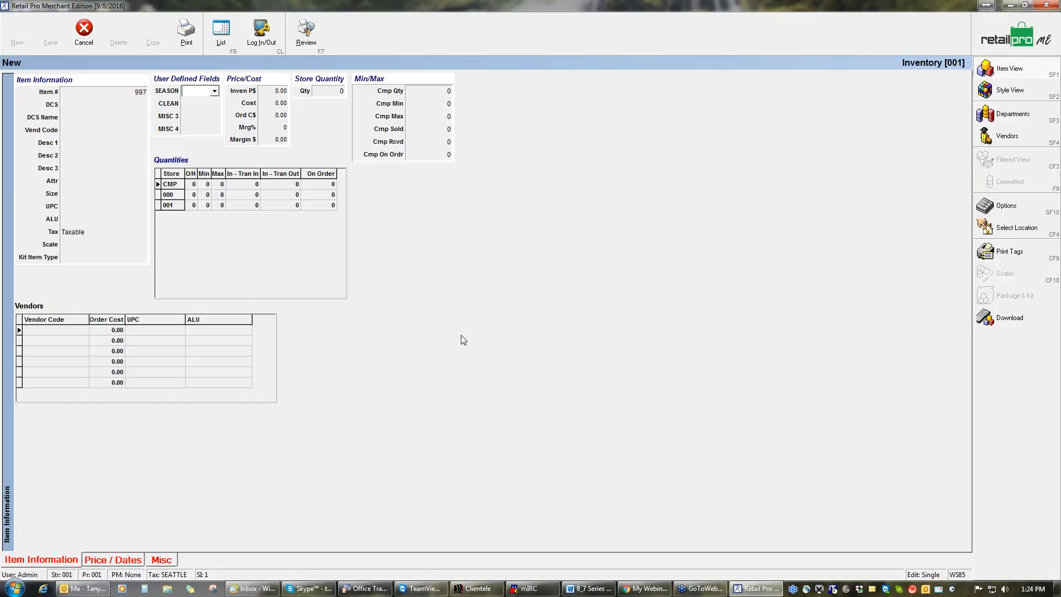
key(Tab)
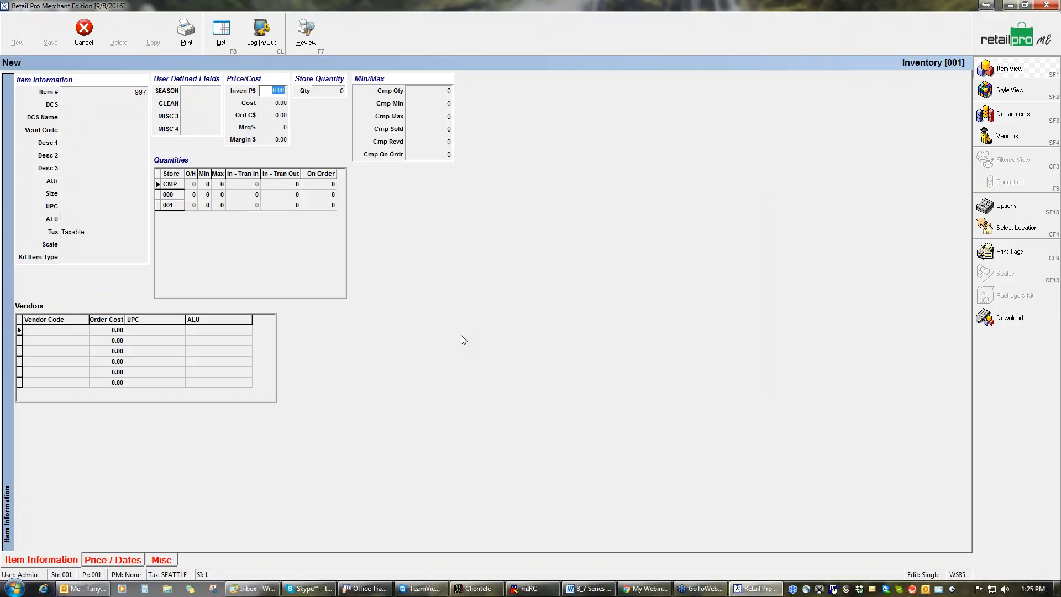
key(Tab)
key(Tab)
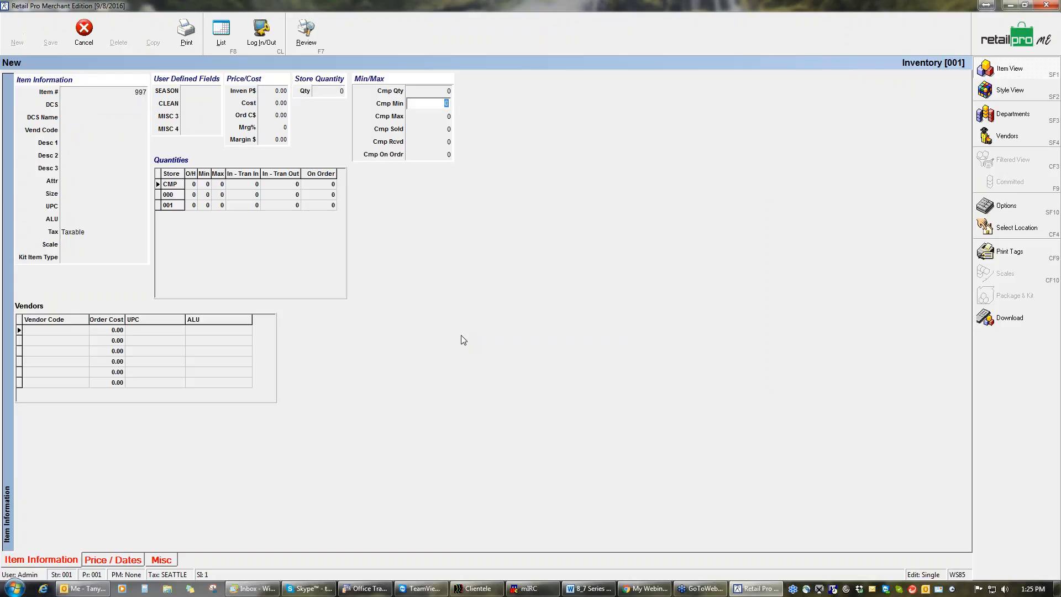
key(Tab)
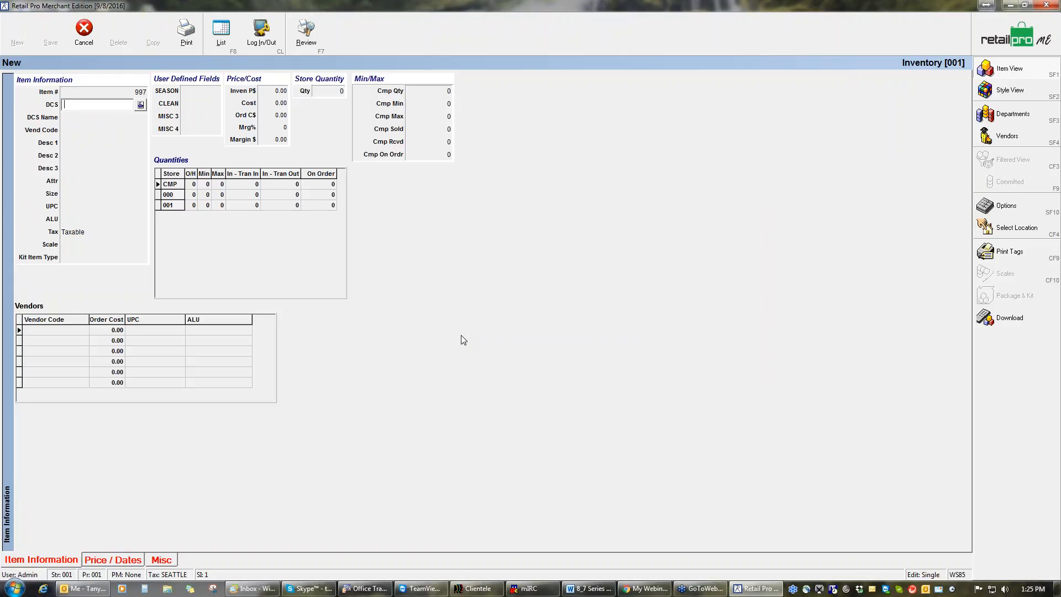
Reopen the Page Designer, move Vendors between User Defined Fields and Price/Cost in the form tab order, and save the design.
right_click(451, 227)
mouse_move(495, 237)
click(614, 257)
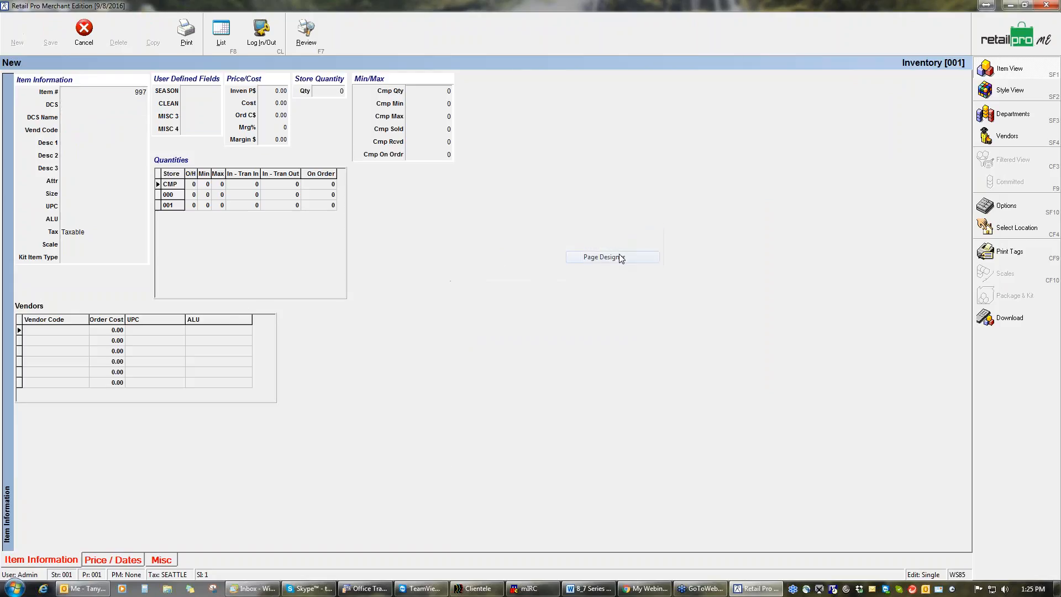
click(781, 71)
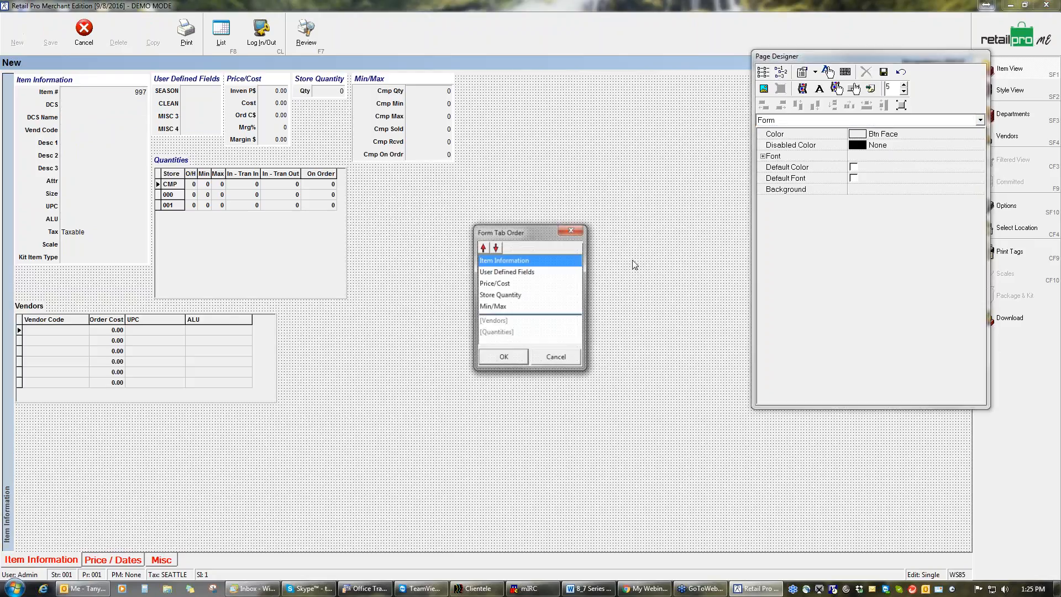
click(509, 323)
drag(509, 324, 511, 287)
click(504, 358)
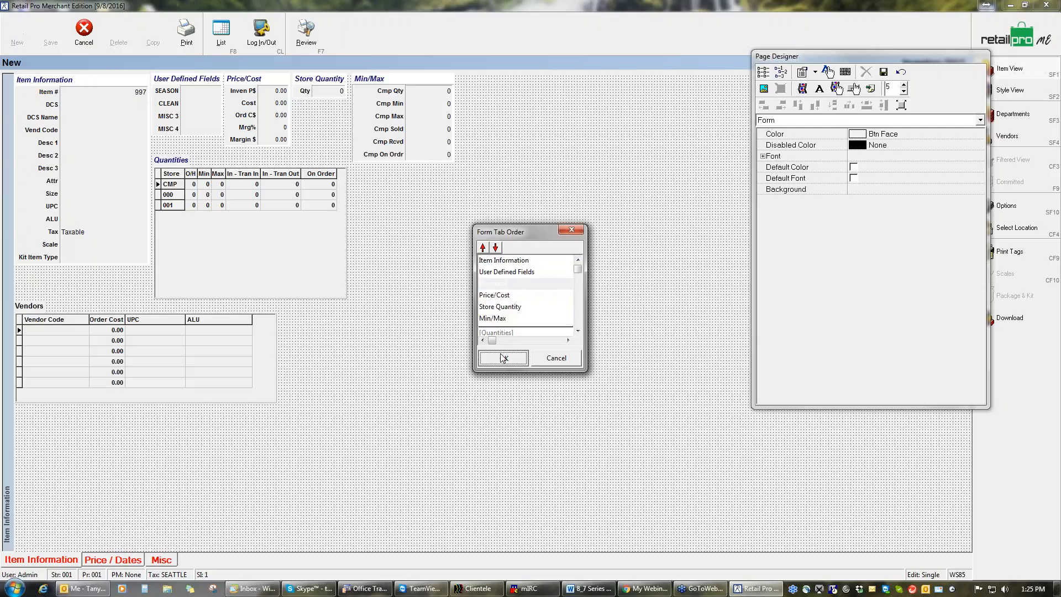
click(884, 72)
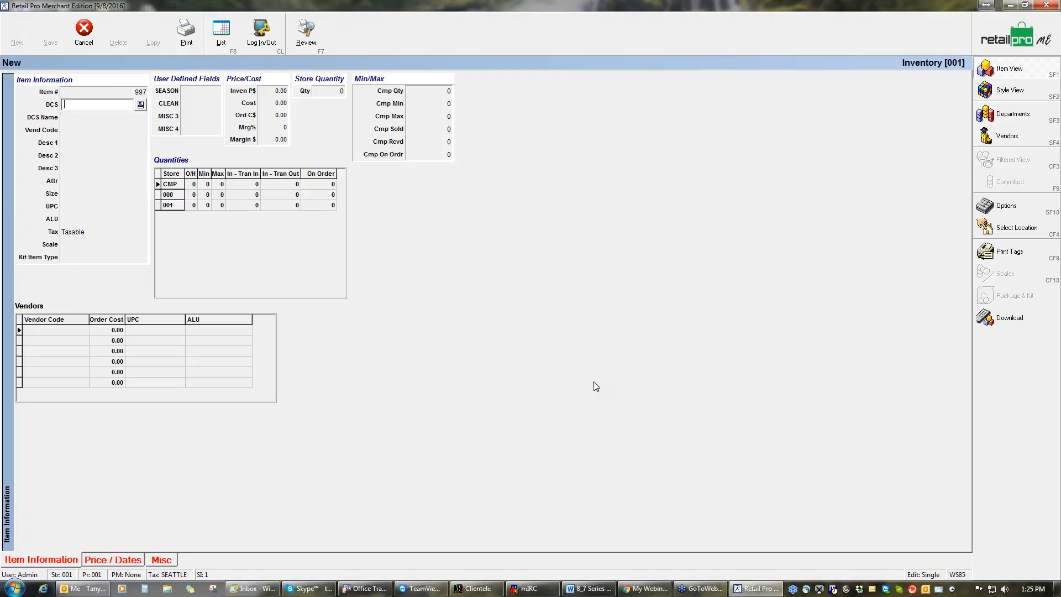
Check the revised tab order on the new item by moving from DCS through Vendors and the remaining groups.
key(Tab)
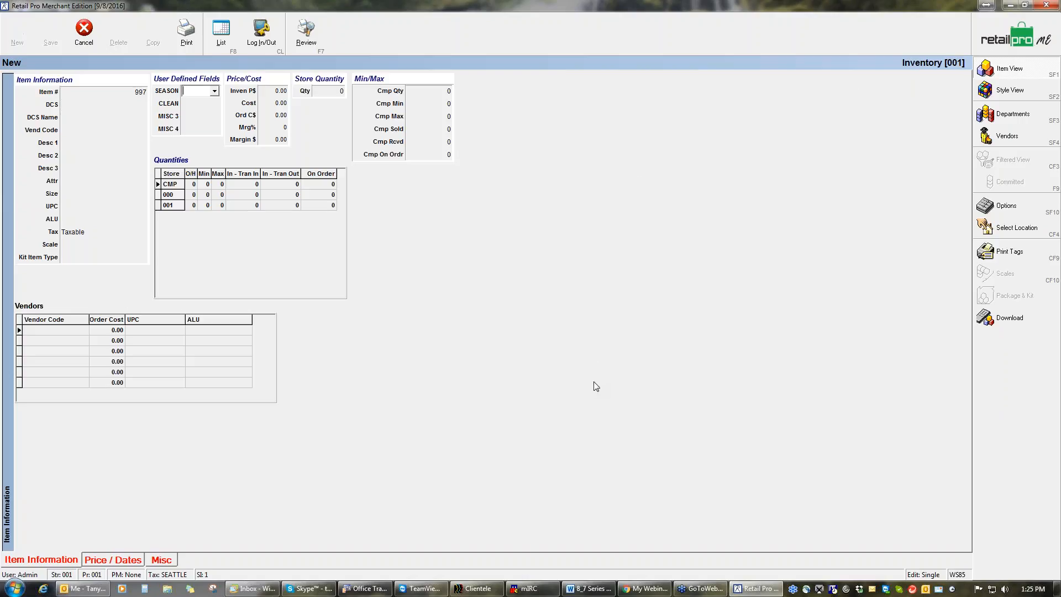
key(Tab)
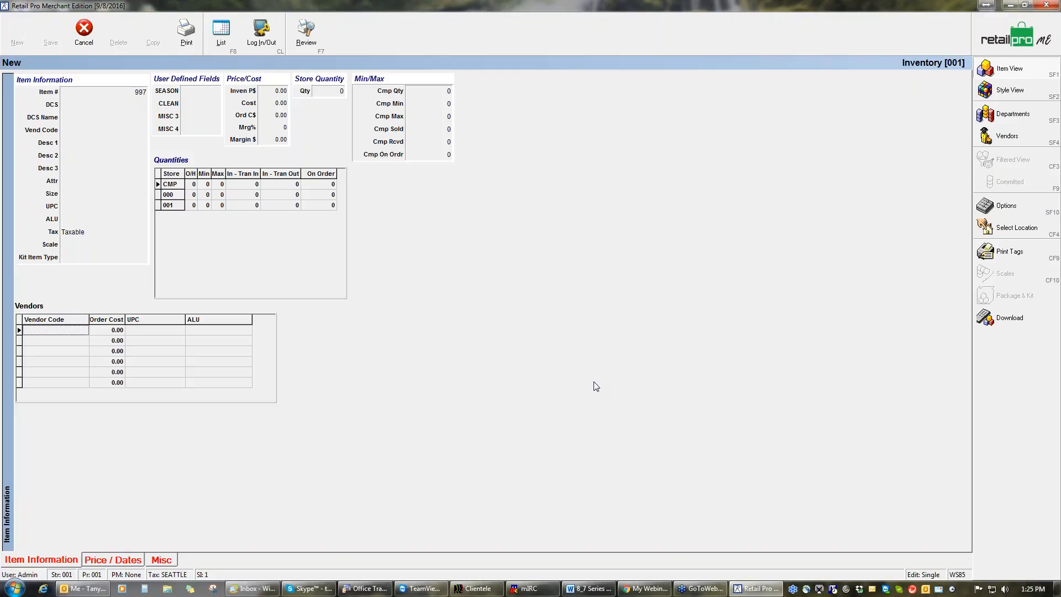
key(Tab)
key(Tab)
key(Tab)
key(Tab)
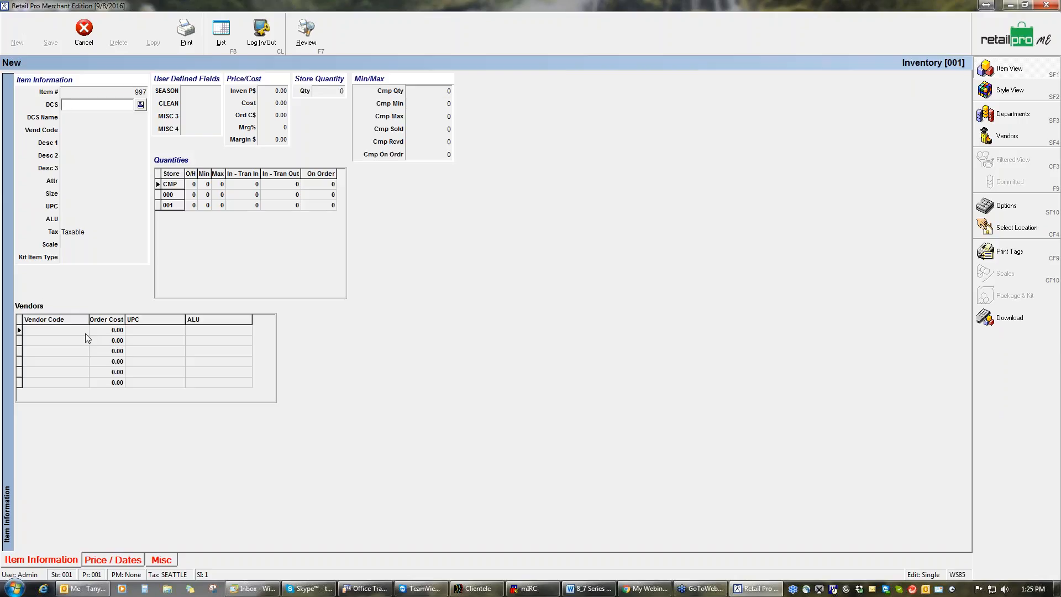
Reopen the Page Designer and review the form tab order, first for the whole form and again with the Item Information group selected.
right_click(492, 214)
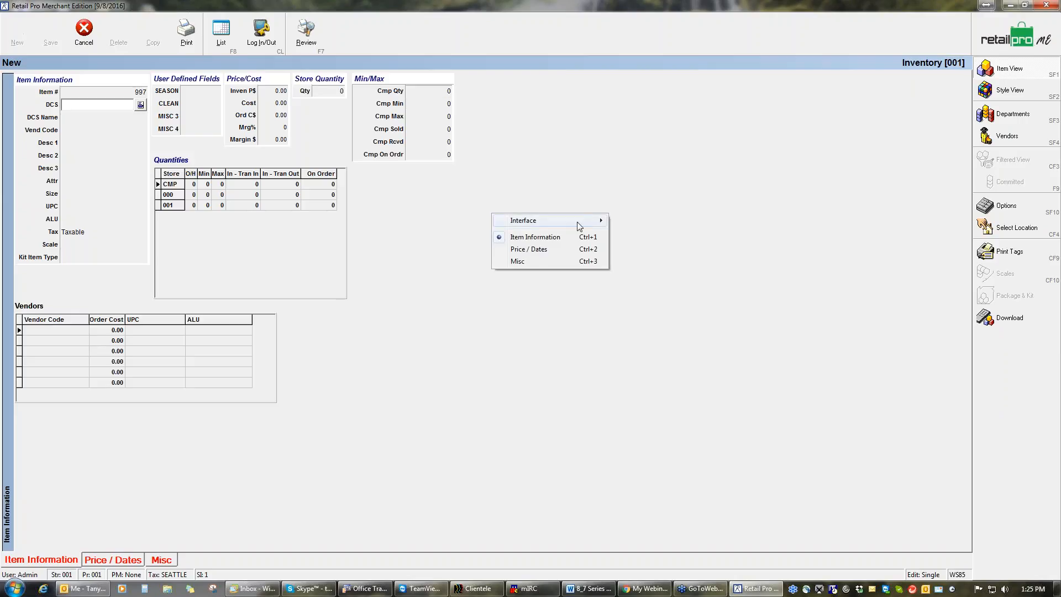
mouse_move(592, 220)
click(647, 247)
click(781, 72)
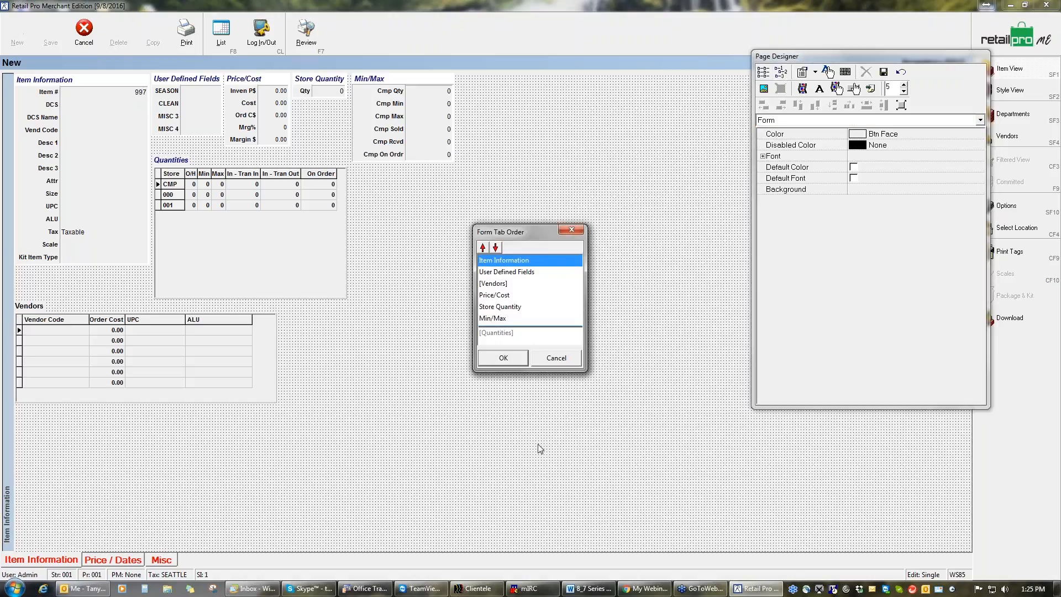
click(559, 358)
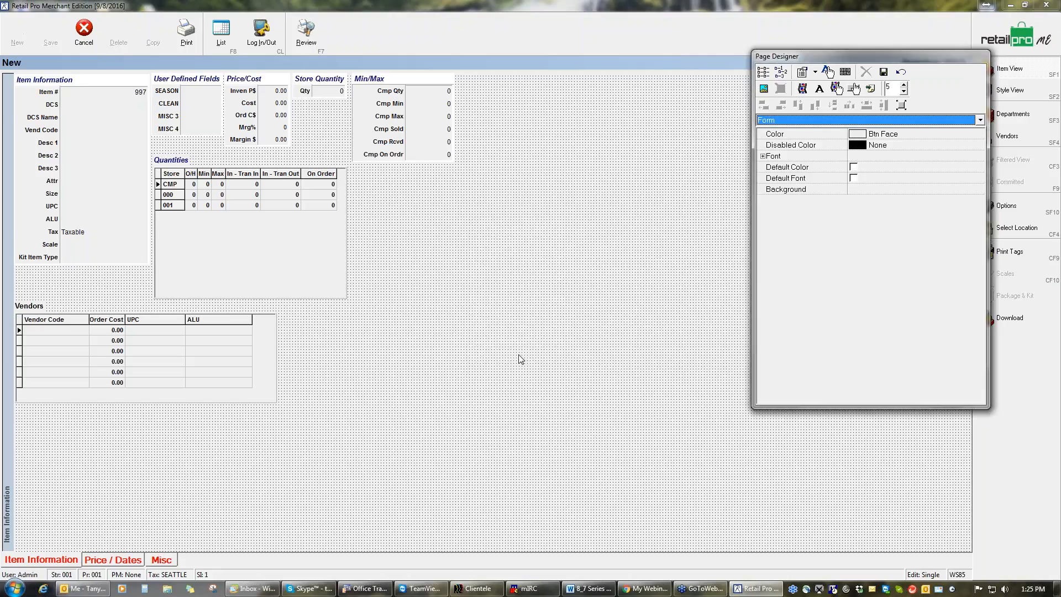
click(138, 216)
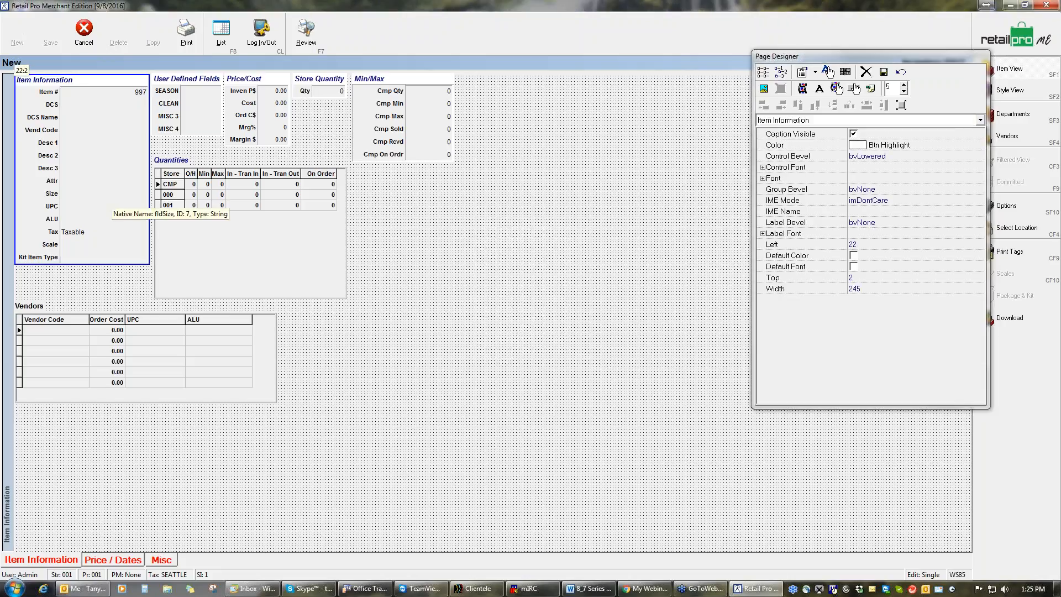
click(781, 72)
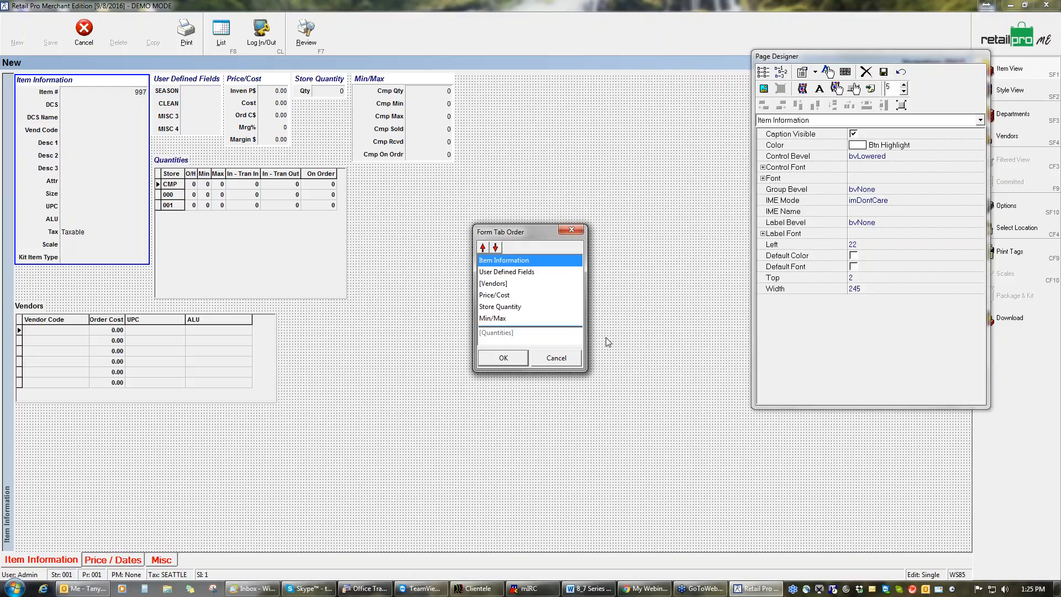
click(559, 359)
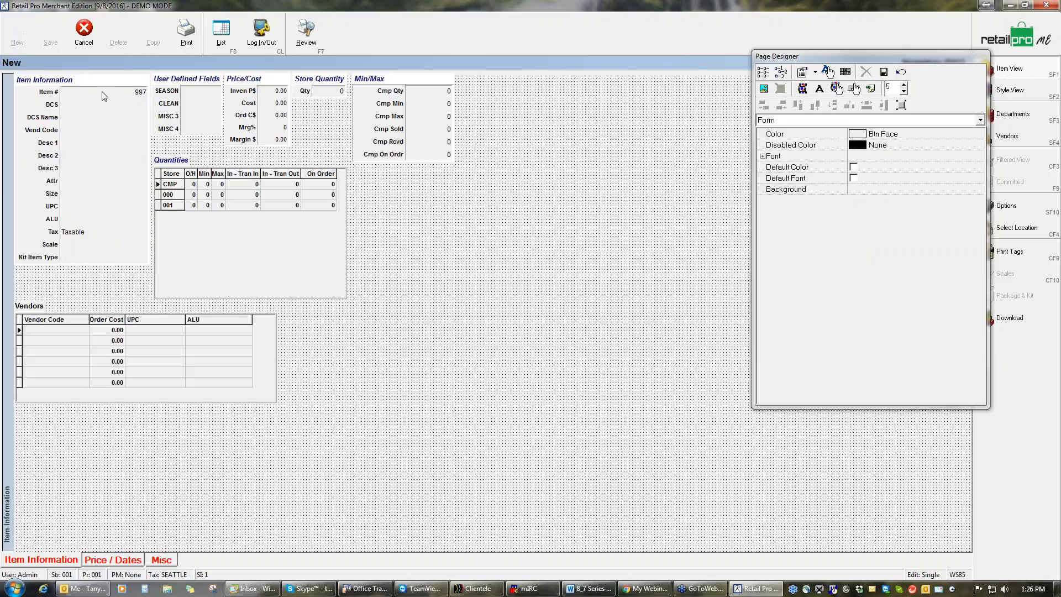
click(85, 174)
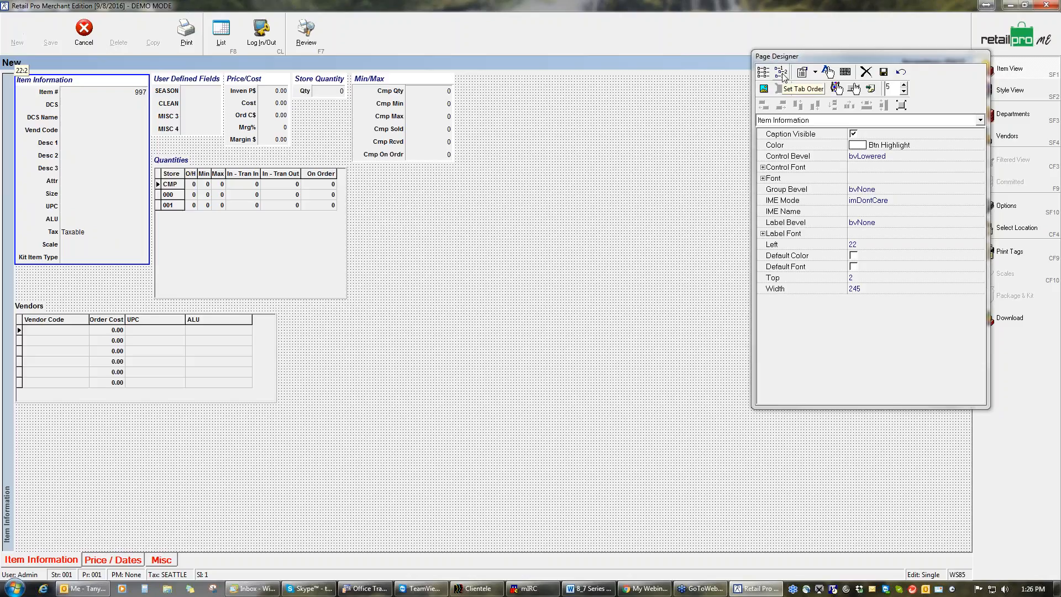
click(488, 240)
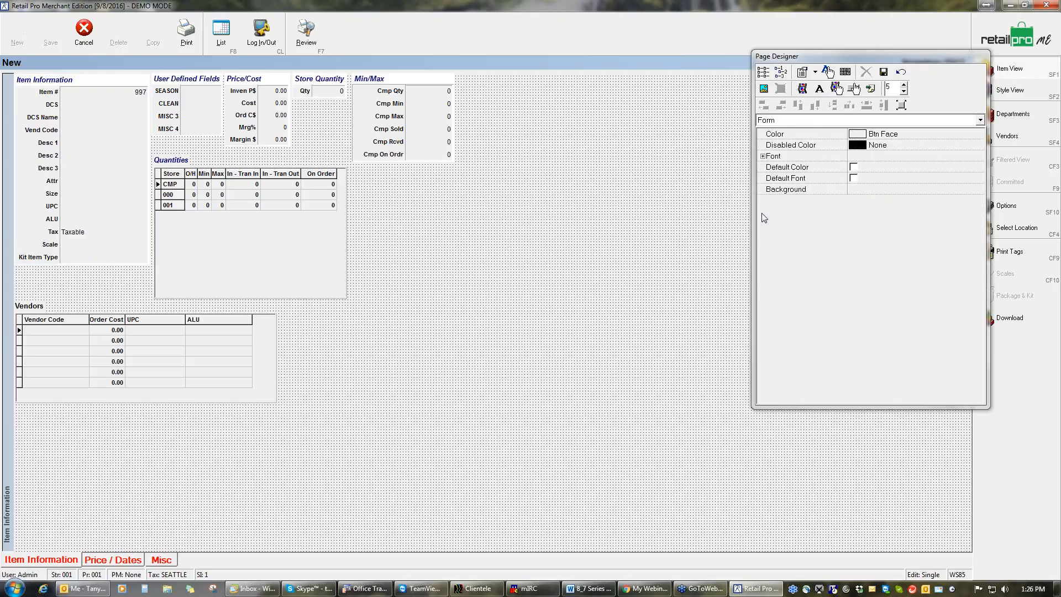
Hide and redisplay the Page Designer's property inspector, and widen the designer window.
click(816, 75)
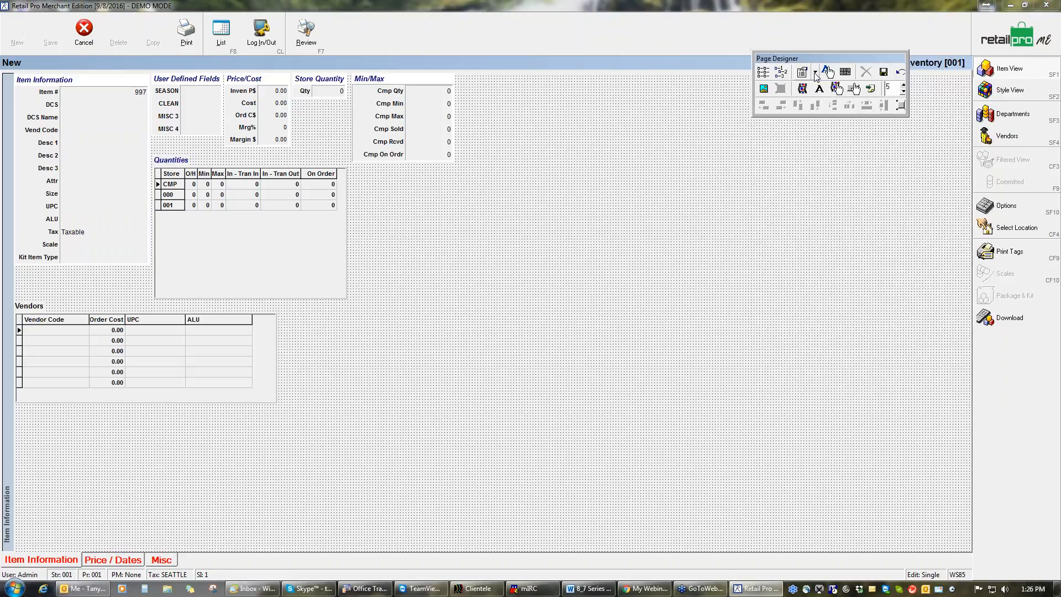
click(816, 74)
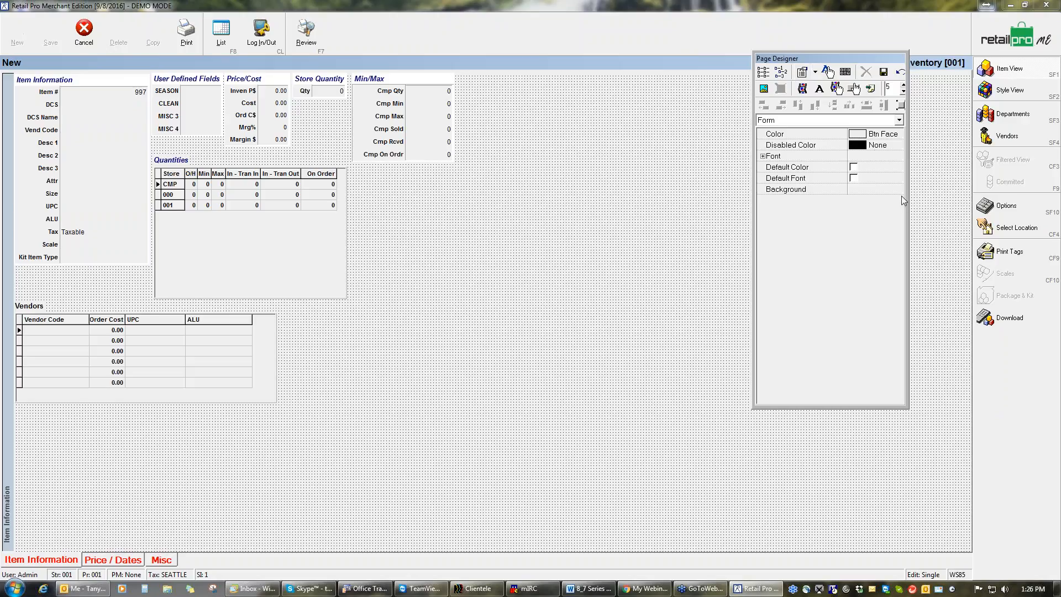
drag(907, 205, 945, 204)
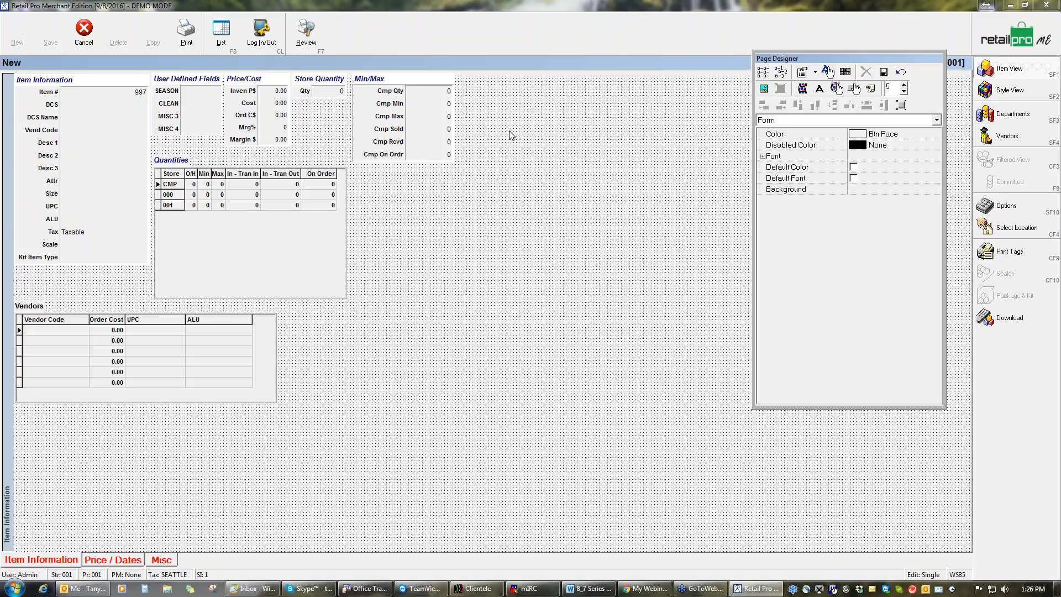
Examine the Active Text Link properties and the available link actions without adding a link.
click(832, 73)
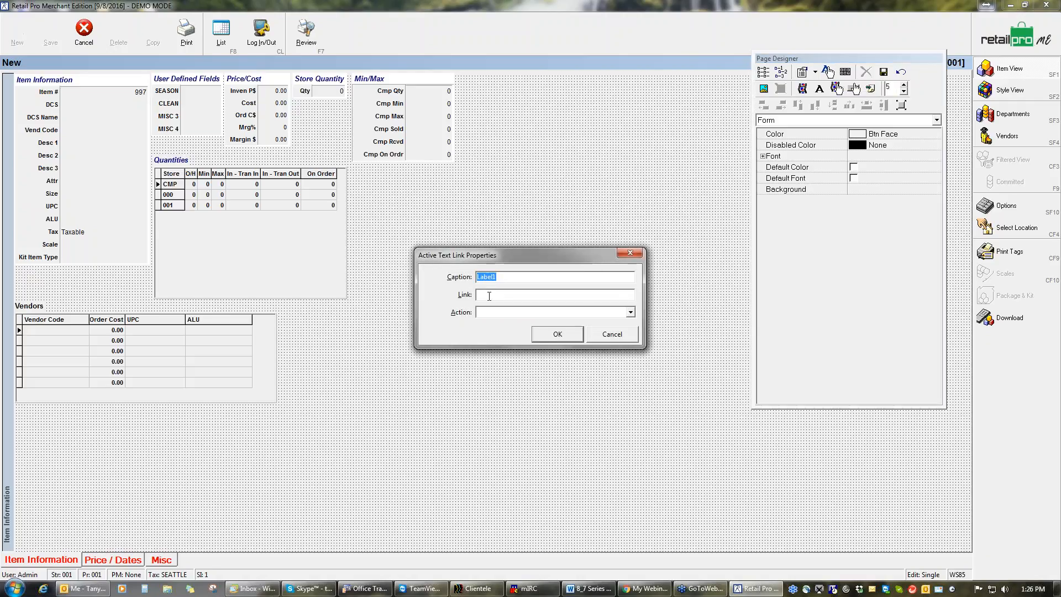
click(630, 312)
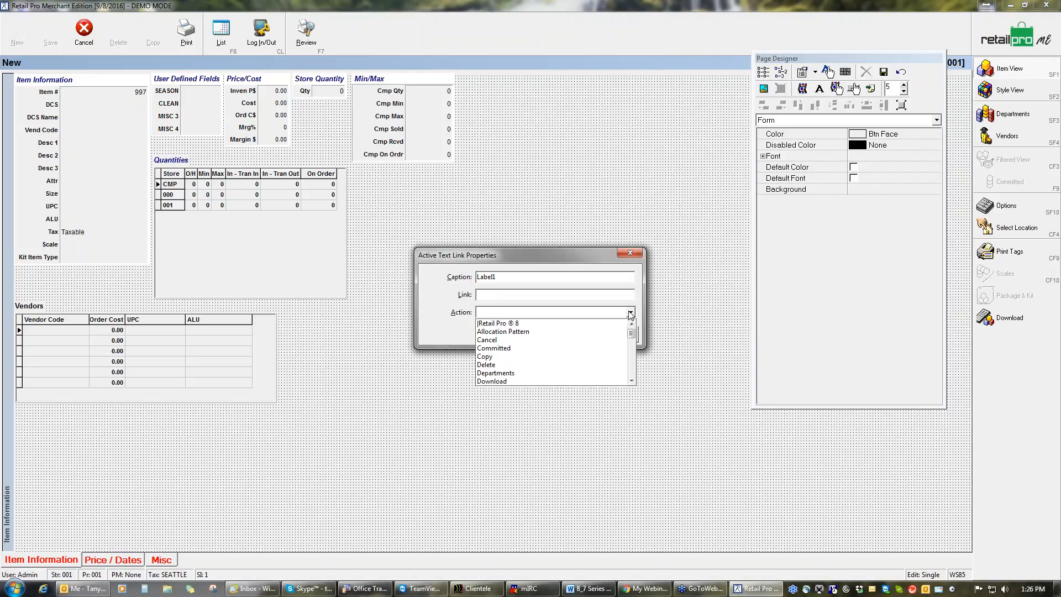
click(630, 314)
click(621, 334)
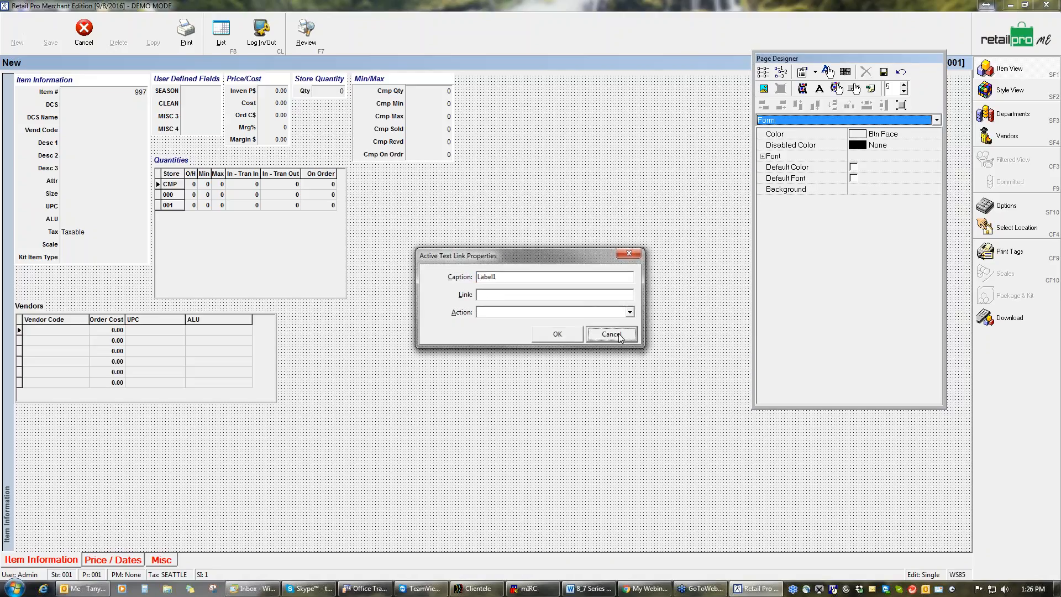
Add a navigator to the empty area beyond Min/Max, sized about 331 by 158, and save the page design.
click(845, 73)
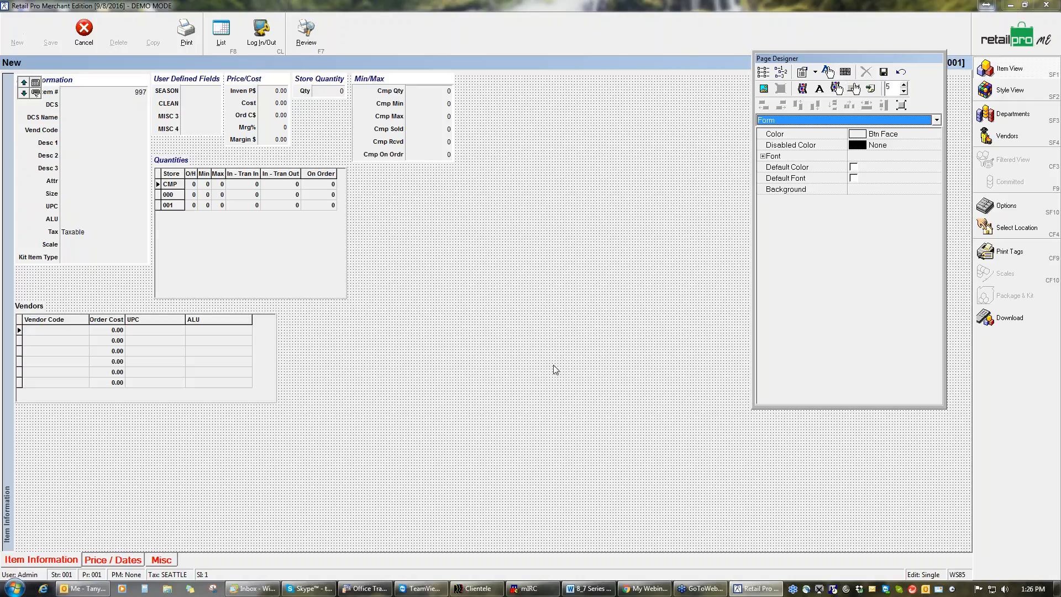
drag(27, 90, 666, 183)
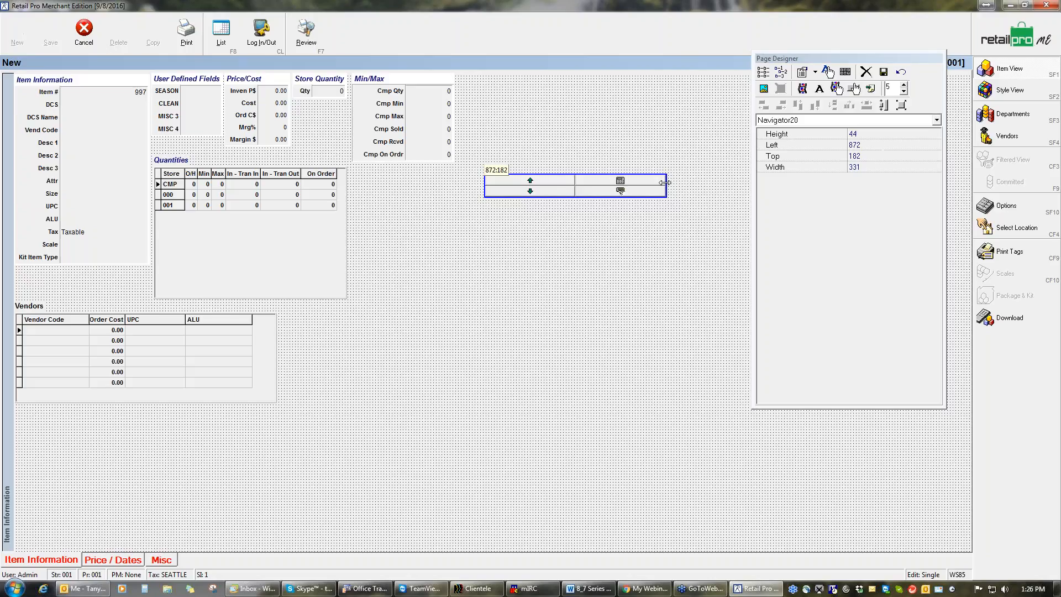
drag(568, 198, 568, 260)
click(884, 71)
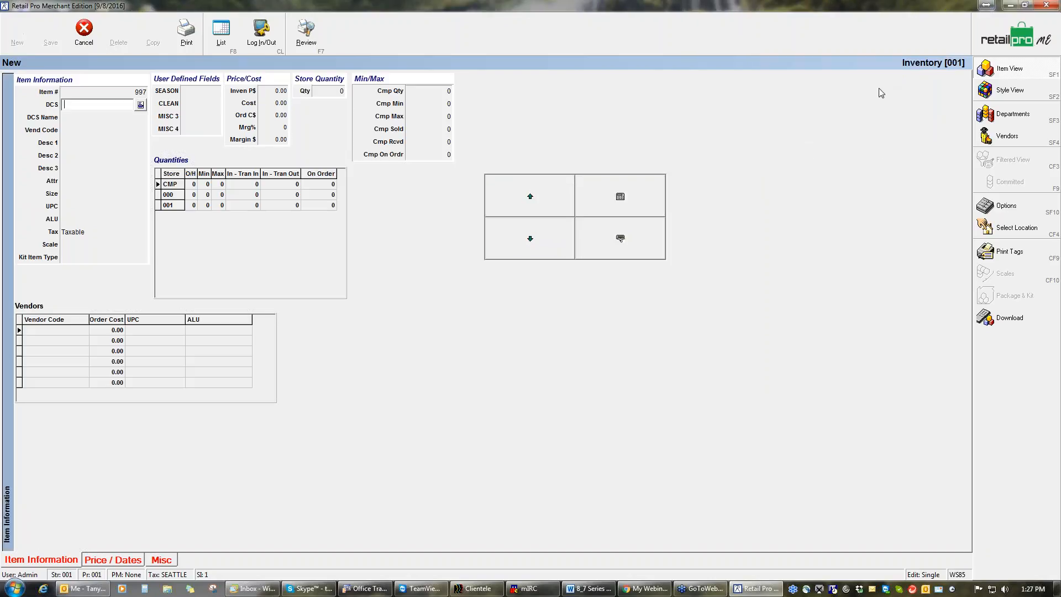
Test the navigator's virtual number pad and virtual keyboard for the DCS field, closing each one.
click(634, 211)
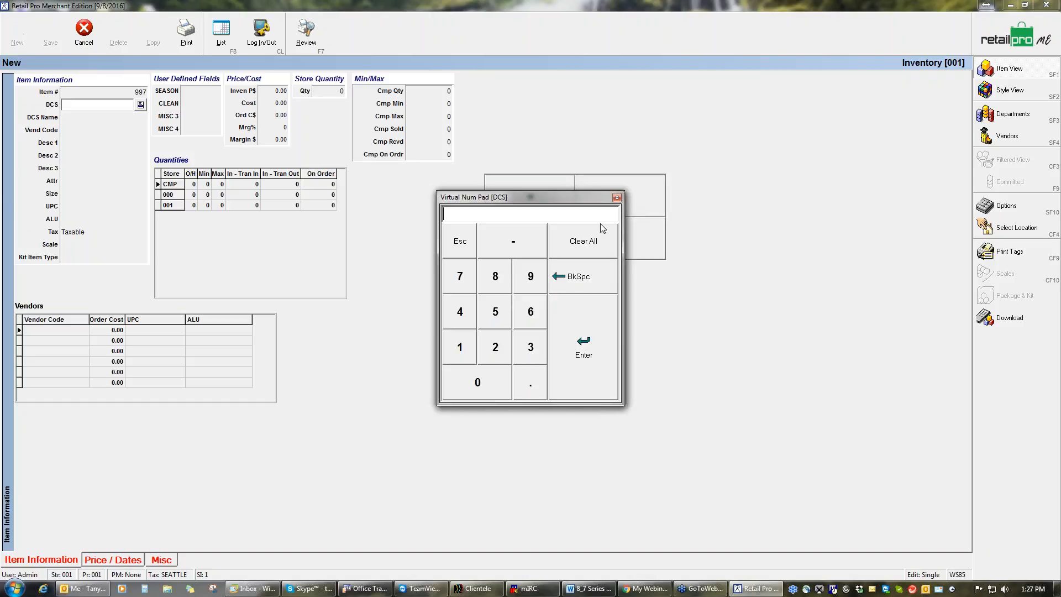
click(617, 198)
click(621, 241)
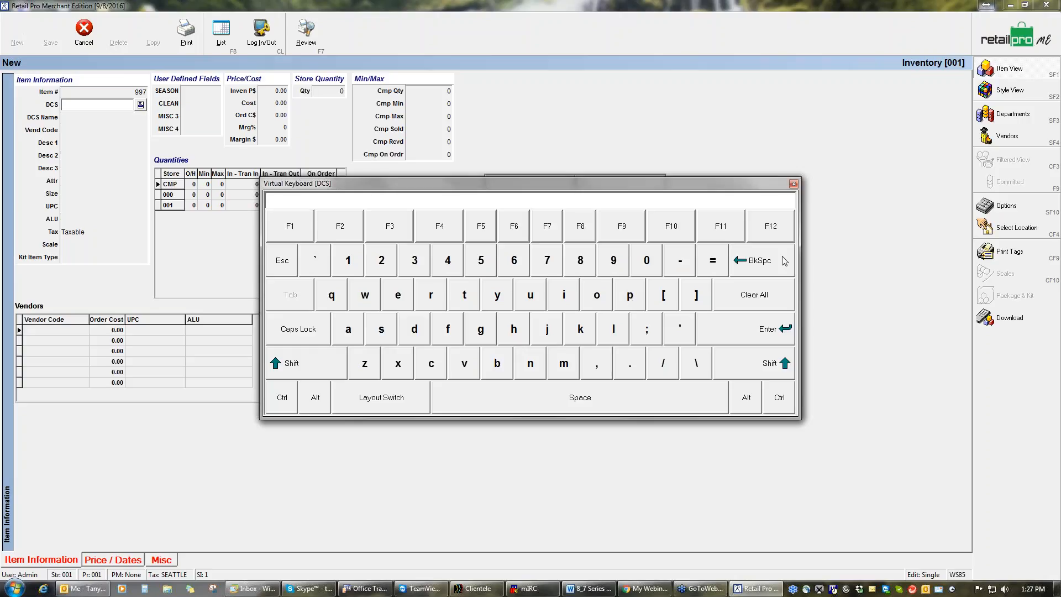
click(794, 184)
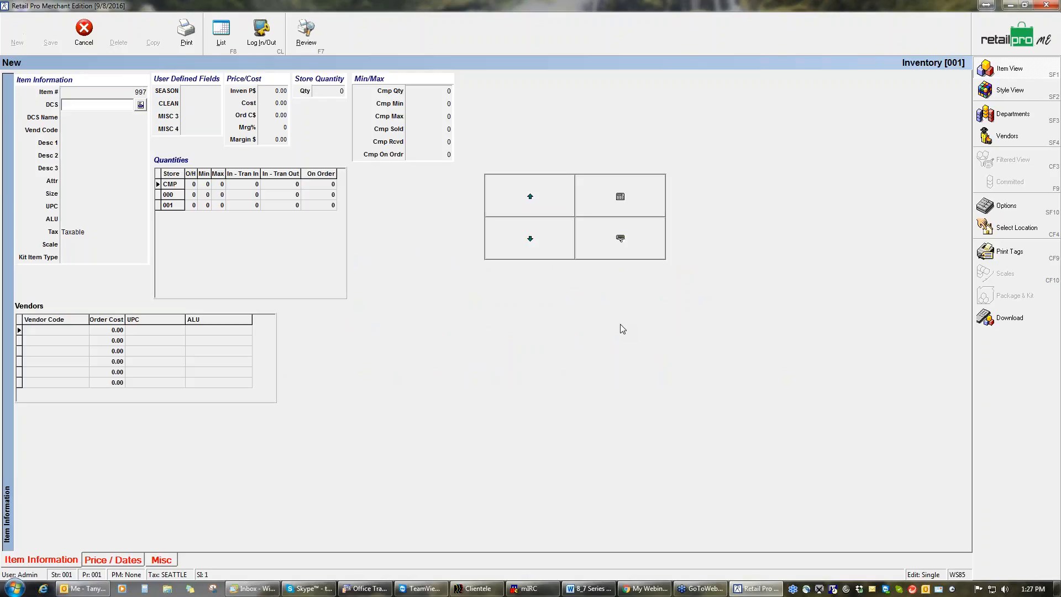
Enter "type" and a space on the virtual keyboard for DCS, and close it without submitting the text.
click(618, 245)
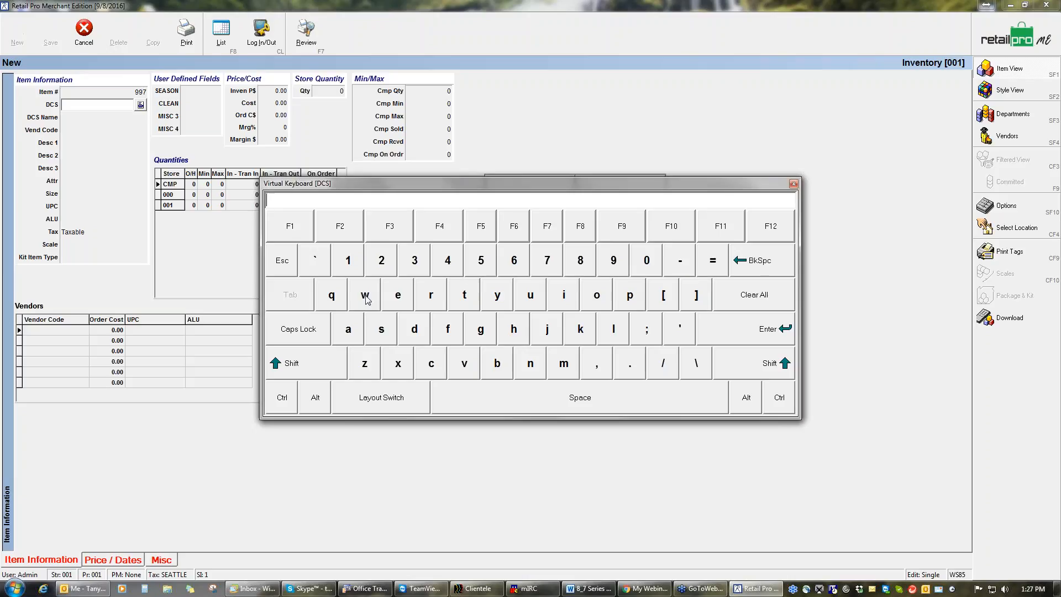
click(464, 294)
click(497, 295)
click(631, 294)
click(408, 296)
click(628, 402)
click(793, 183)
Reopen the Page Designer and delete the navigator from the page.
right_click(682, 285)
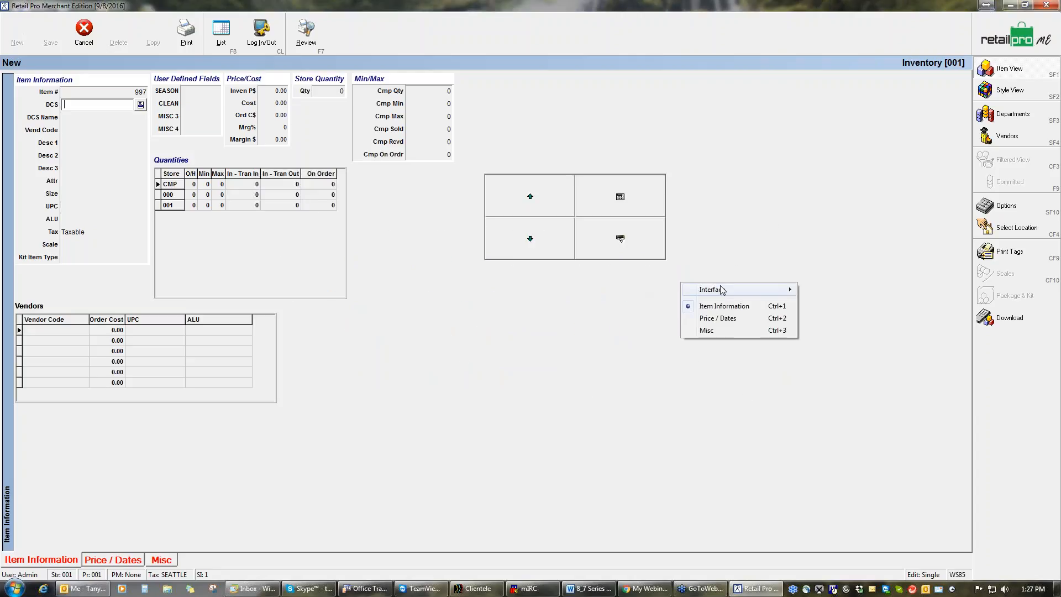
mouse_move(730, 289)
click(831, 314)
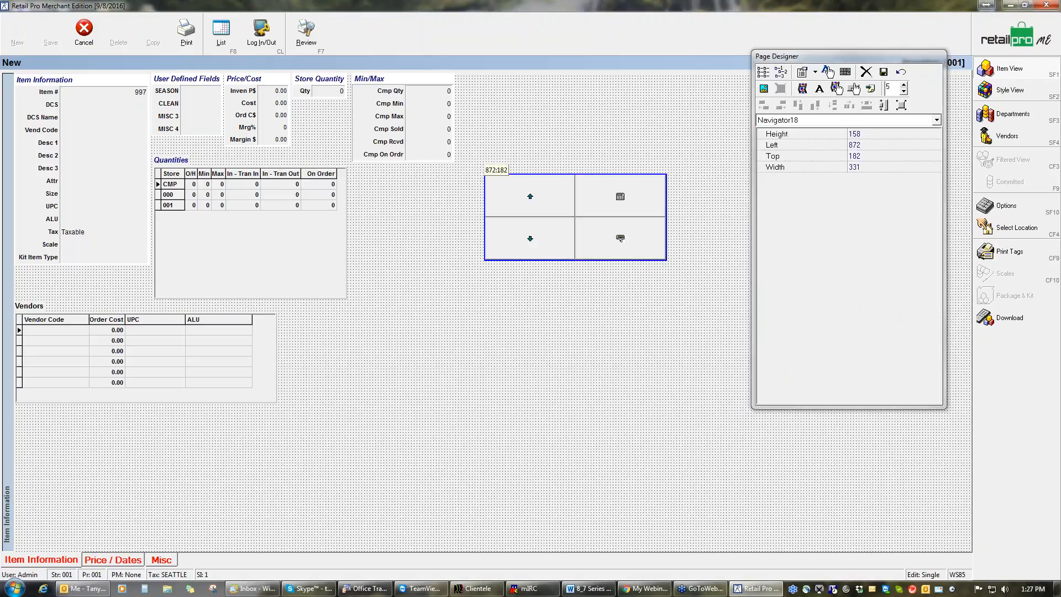
key(Delete)
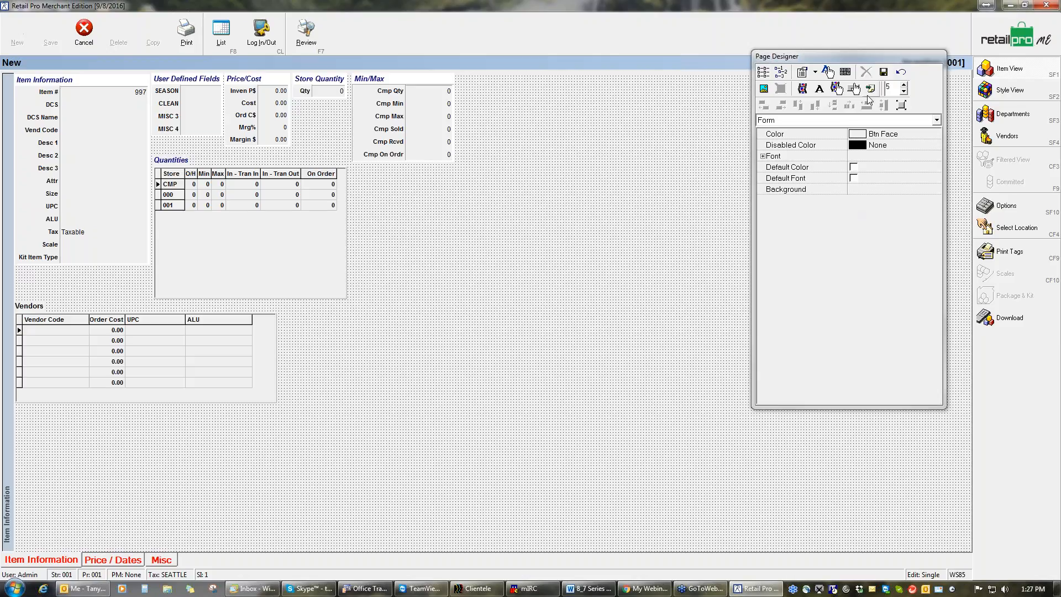
Start loading a background image for the form and browse to the Pictures library.
click(764, 90)
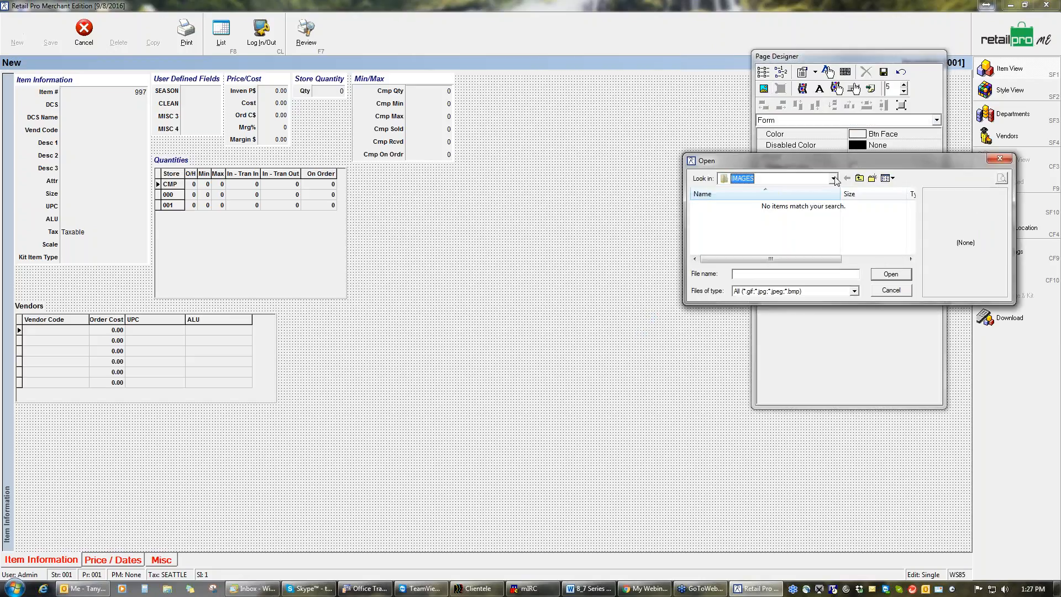
click(834, 179)
click(765, 215)
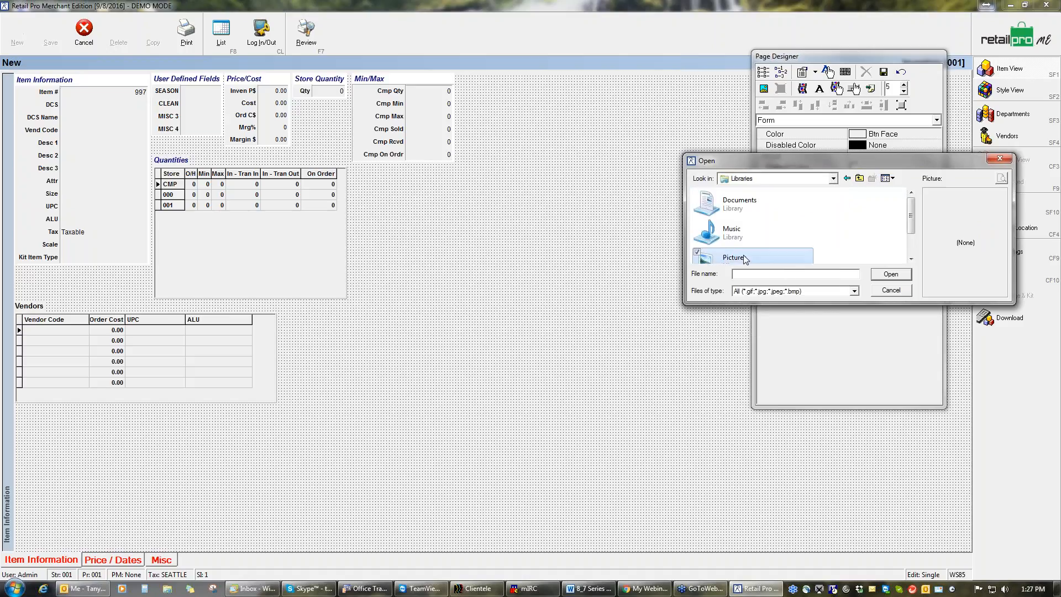
click(746, 257)
double_click(744, 254)
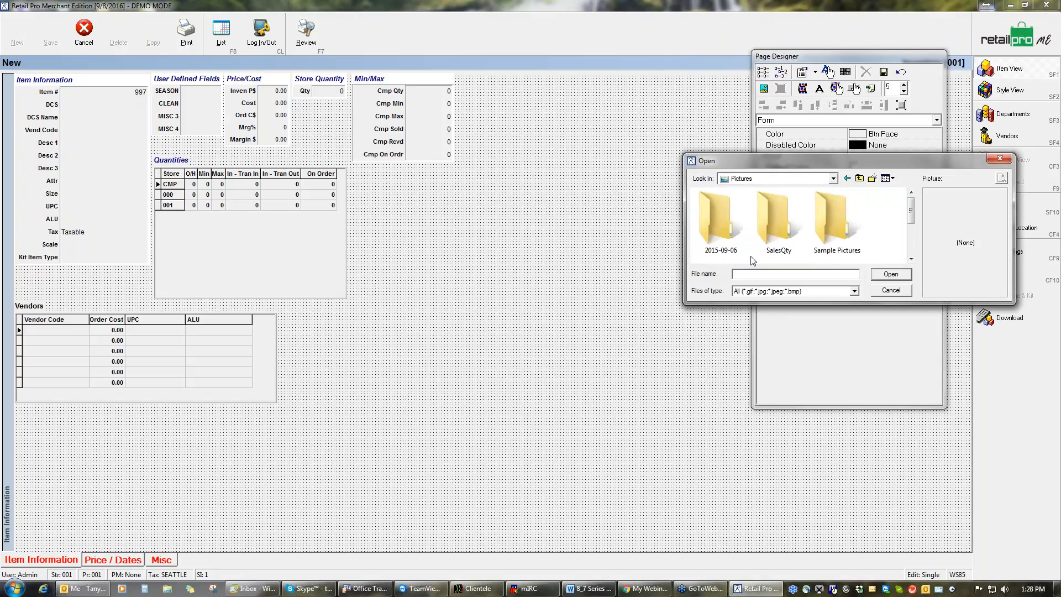
click(836, 246)
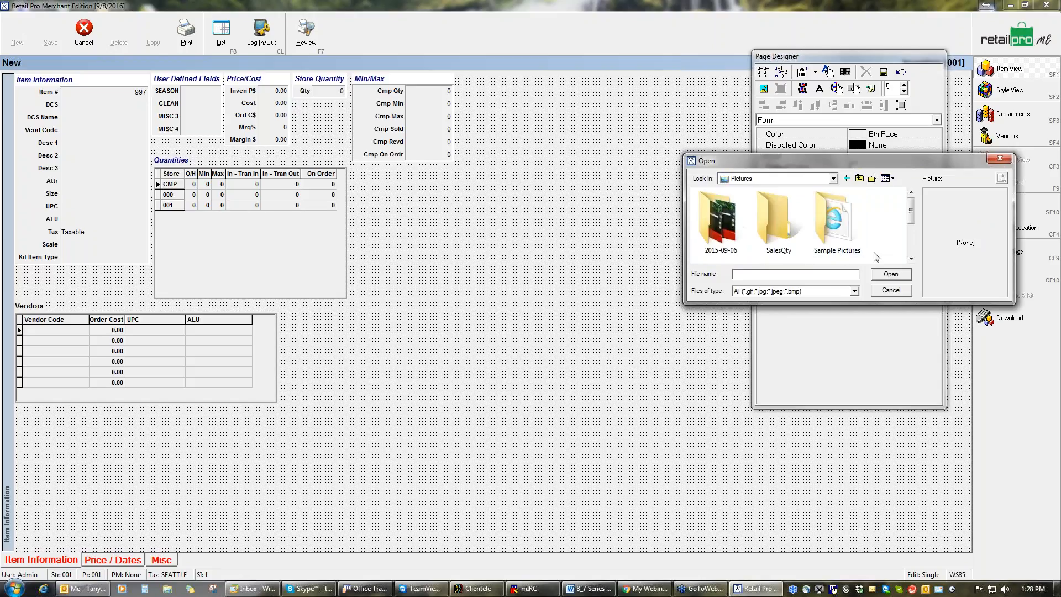
double_click(835, 246)
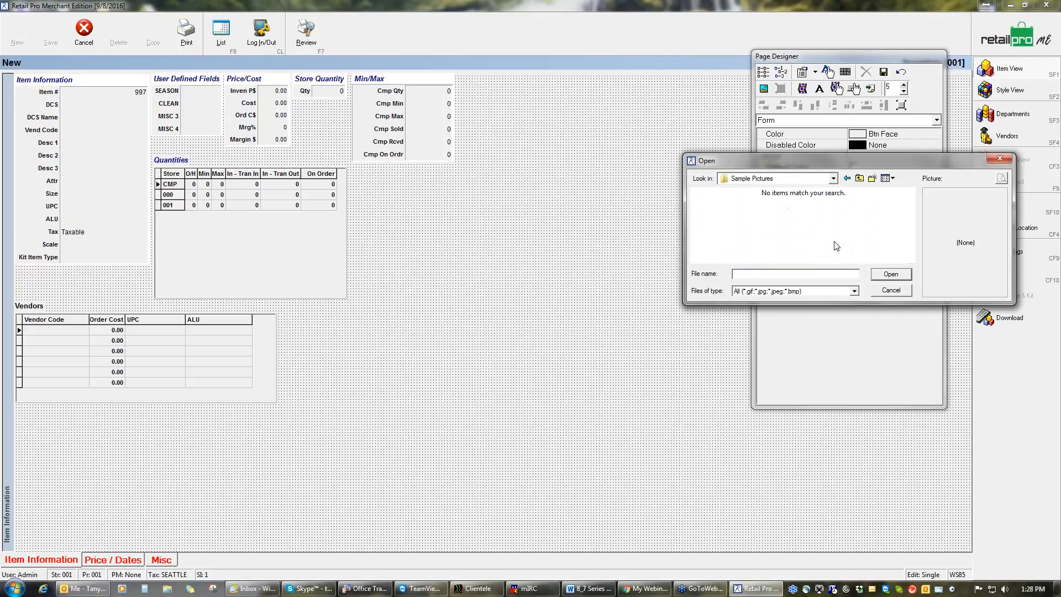
click(859, 179)
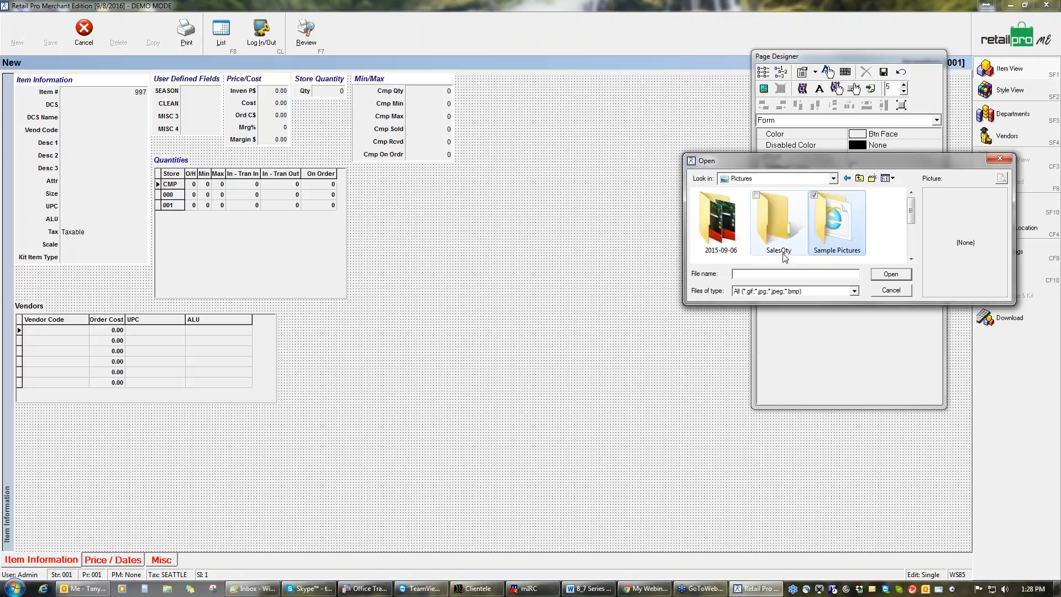
click(833, 179)
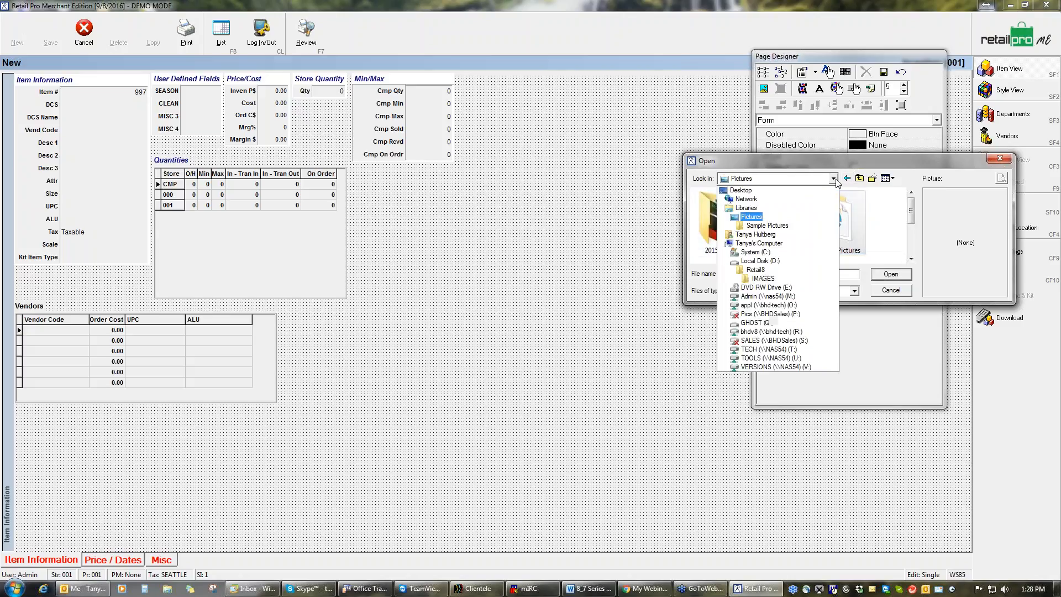
click(767, 217)
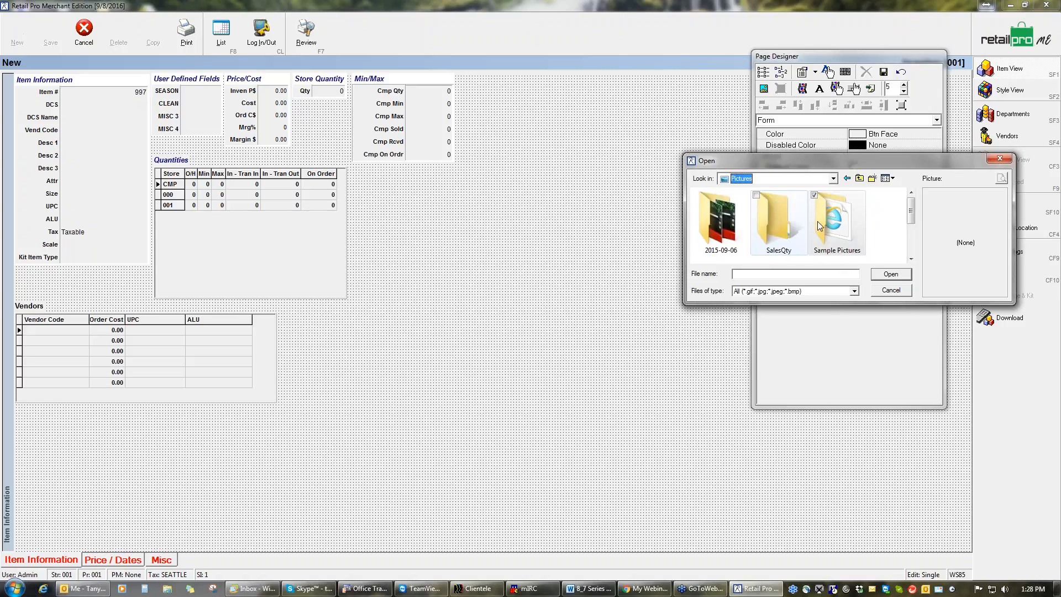
Apply BHD 21 yr Logo.bmp from the Pictures library as the form's background image.
click(912, 252)
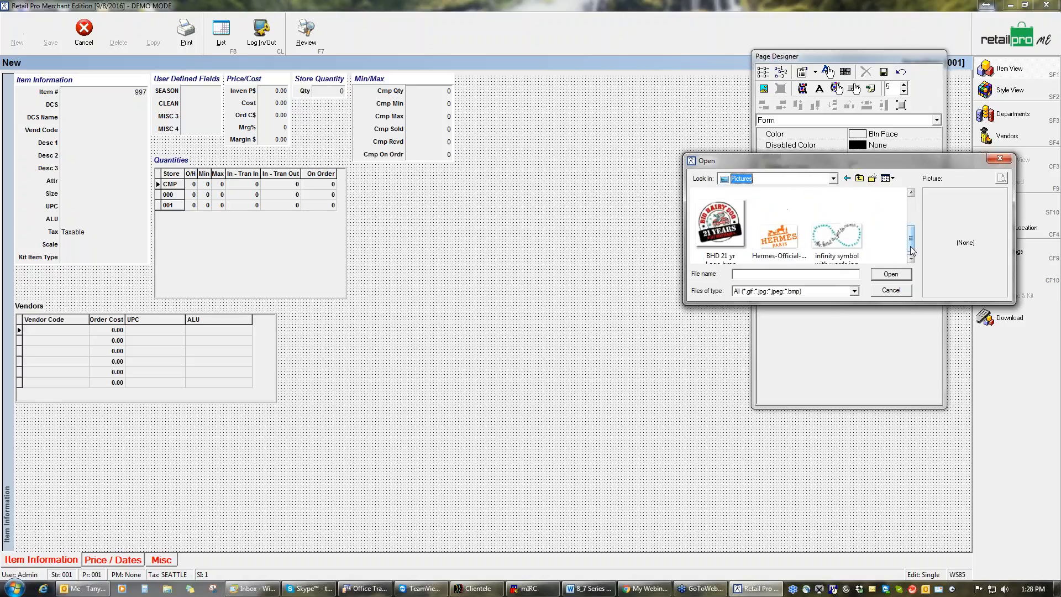
click(738, 228)
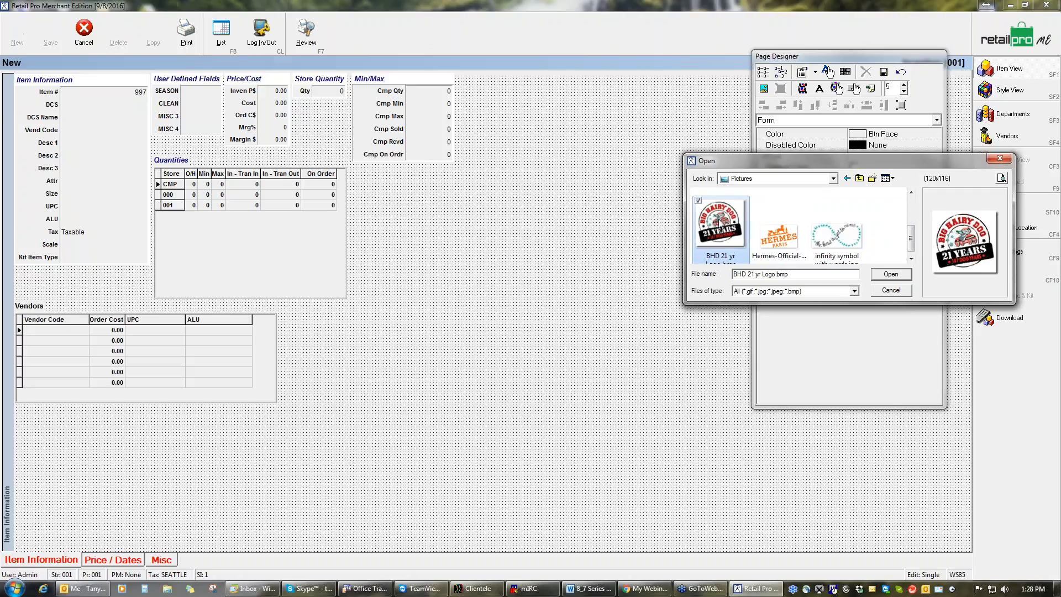
click(891, 274)
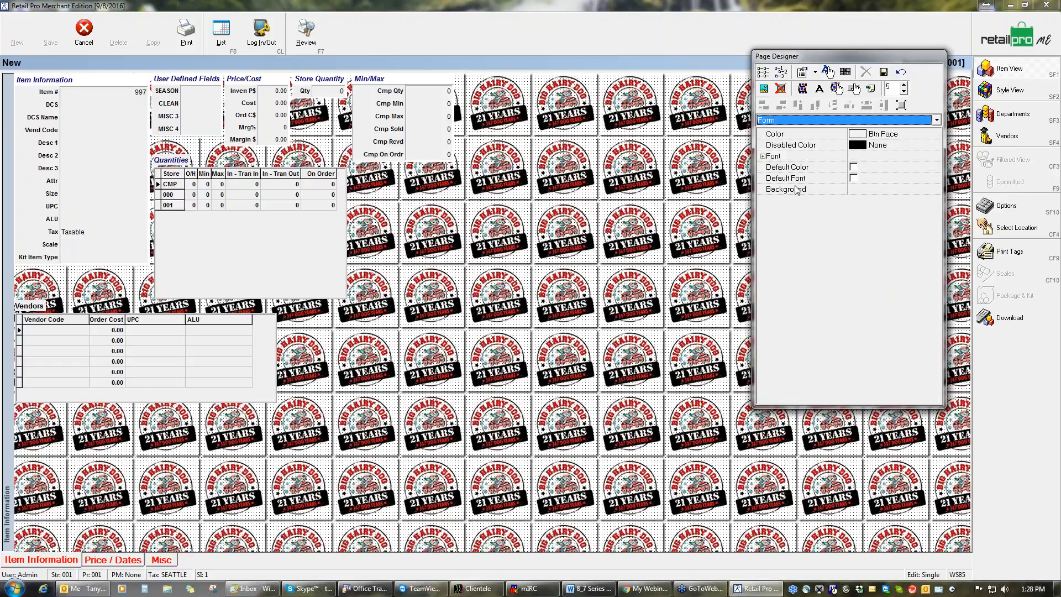
click(876, 191)
click(937, 190)
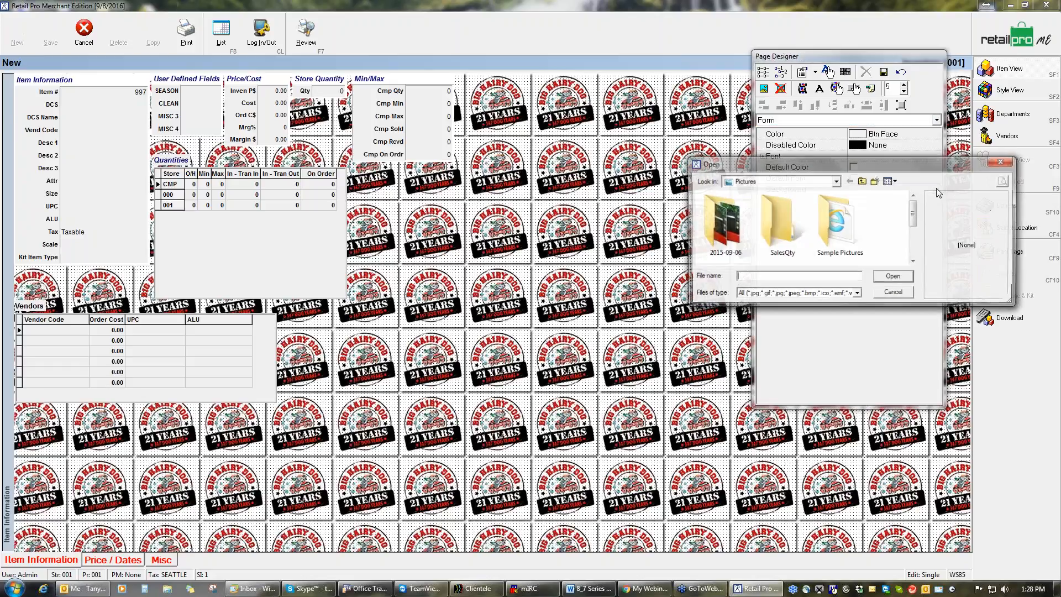
click(892, 294)
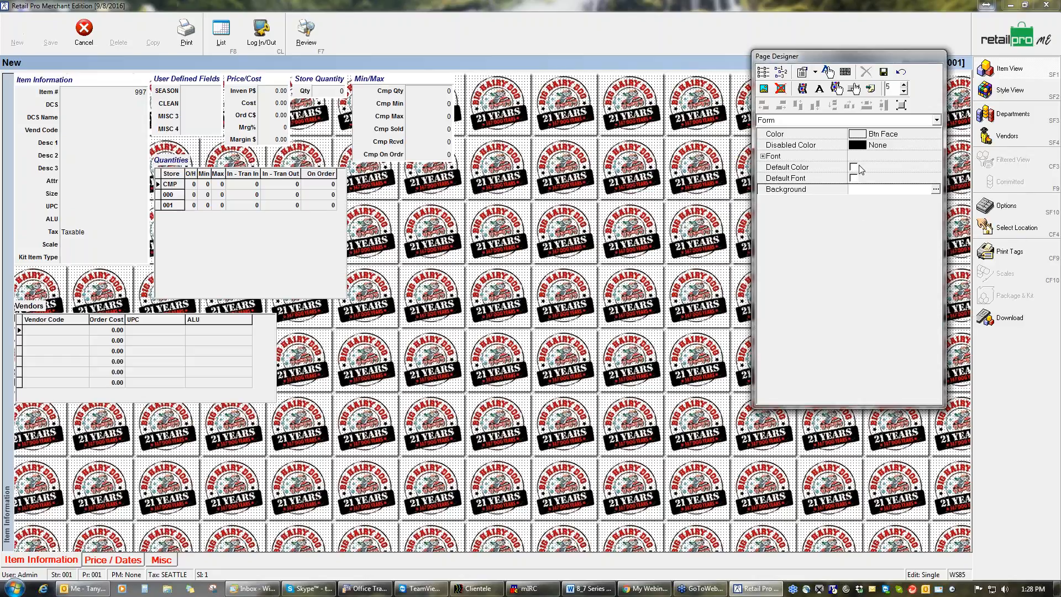
click(936, 189)
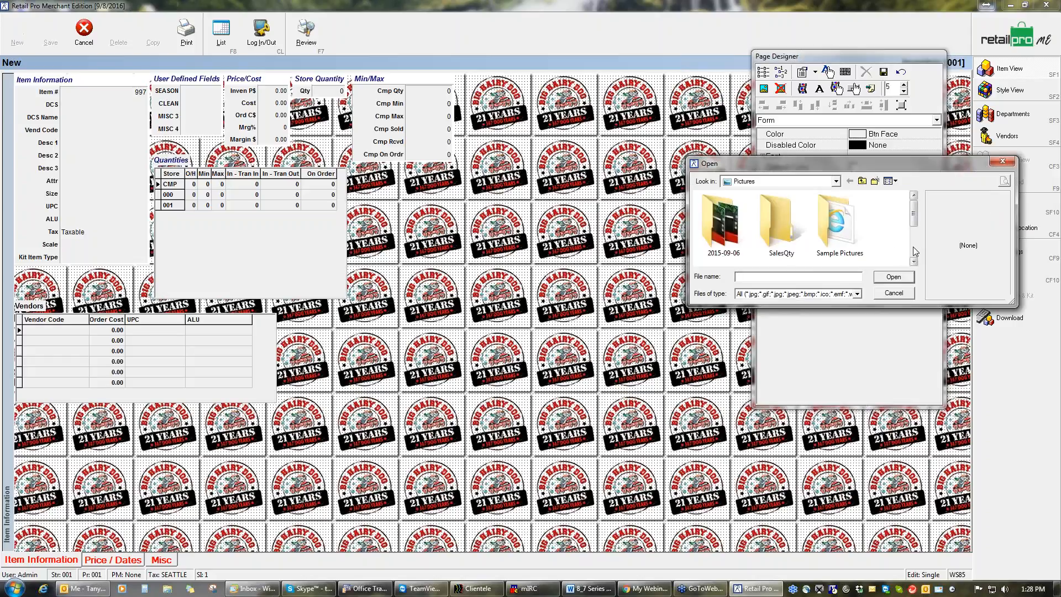
click(913, 247)
scroll(915, 253, up, 3)
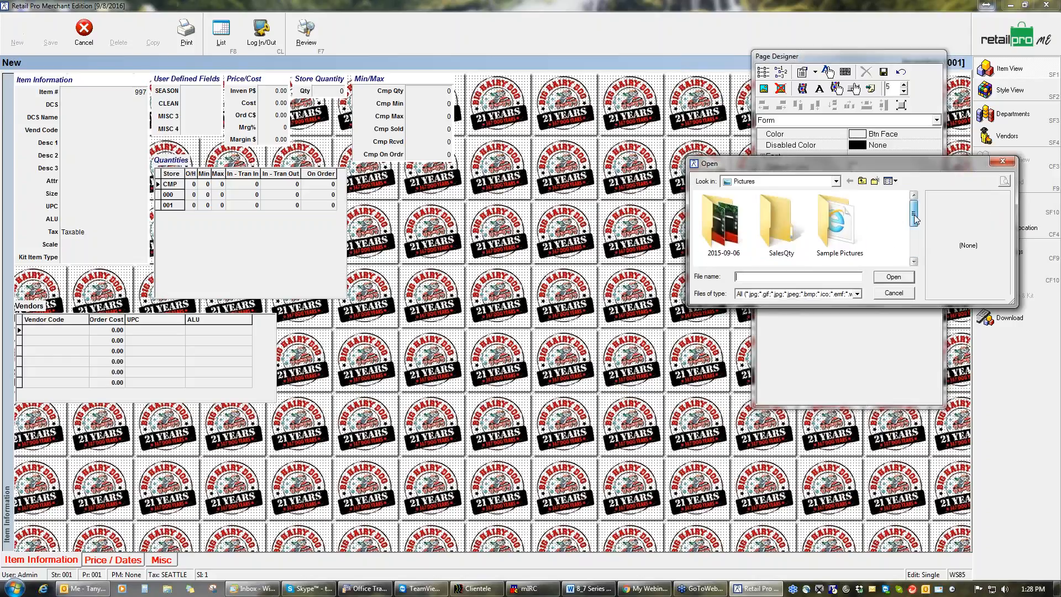
click(836, 182)
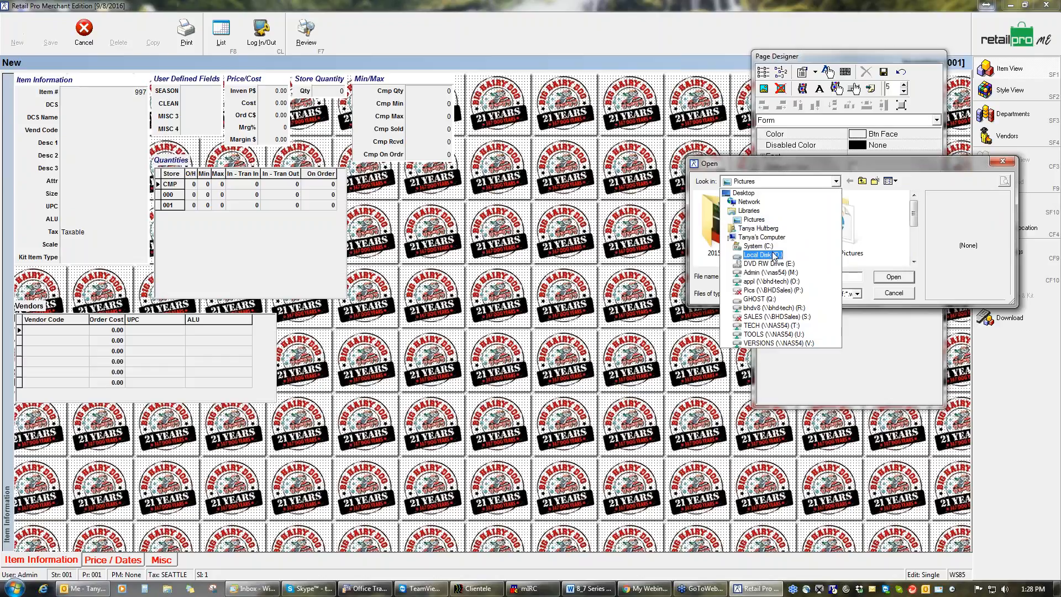
click(772, 247)
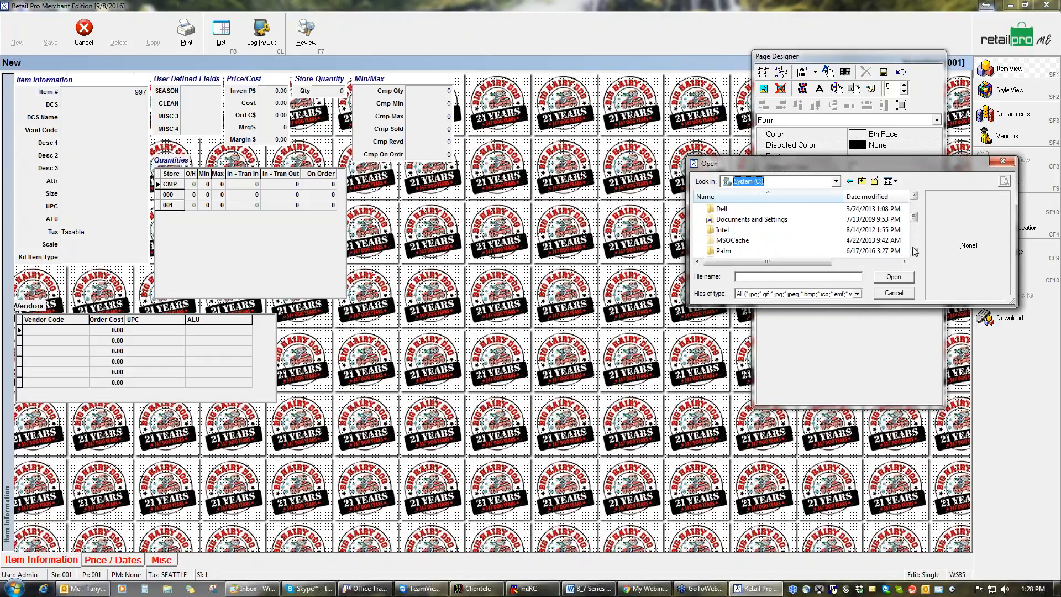
click(894, 293)
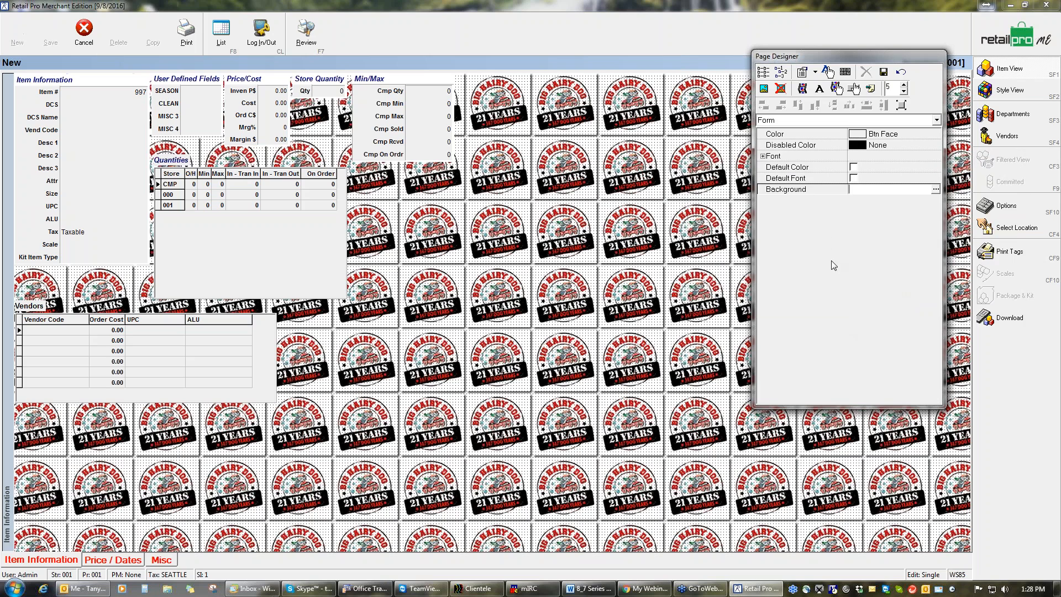
Remove the tiled logo background from the form.
click(781, 89)
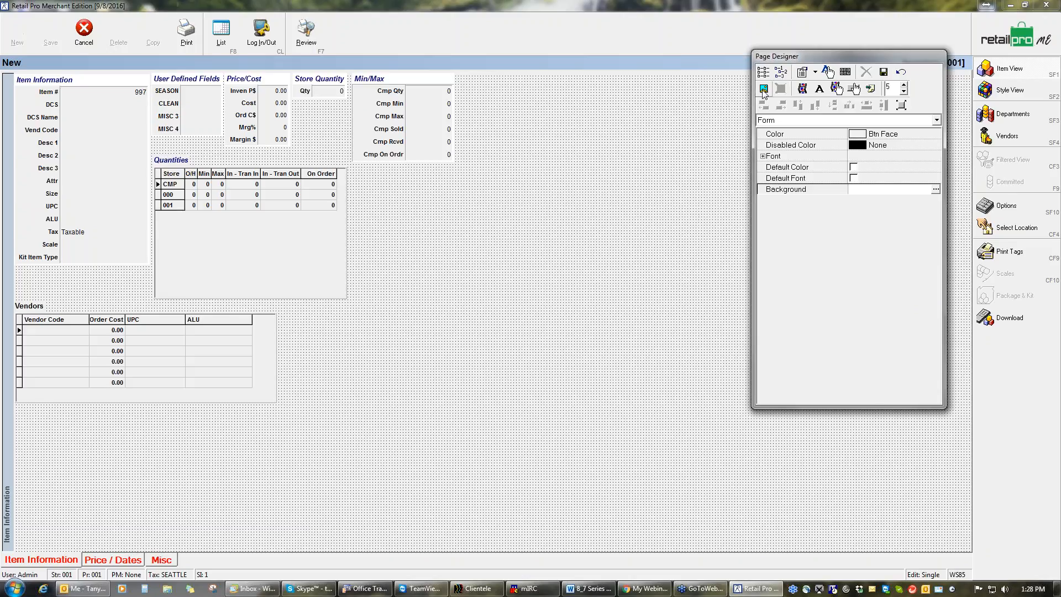
Add BHD 21 yr Logo.bmp from My Pictures to the page as a standalone picture.
click(801, 92)
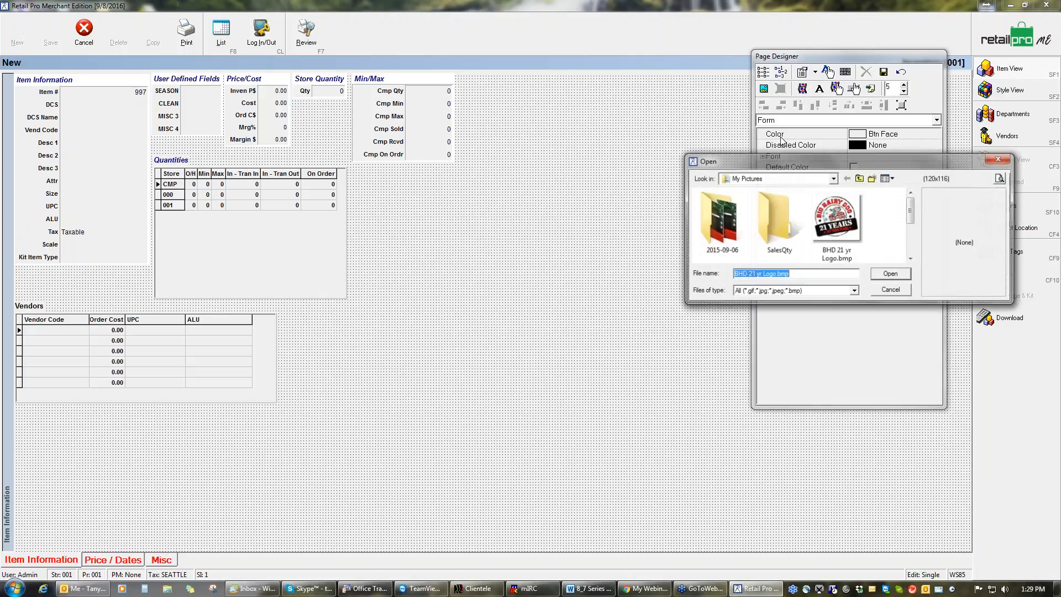
click(842, 227)
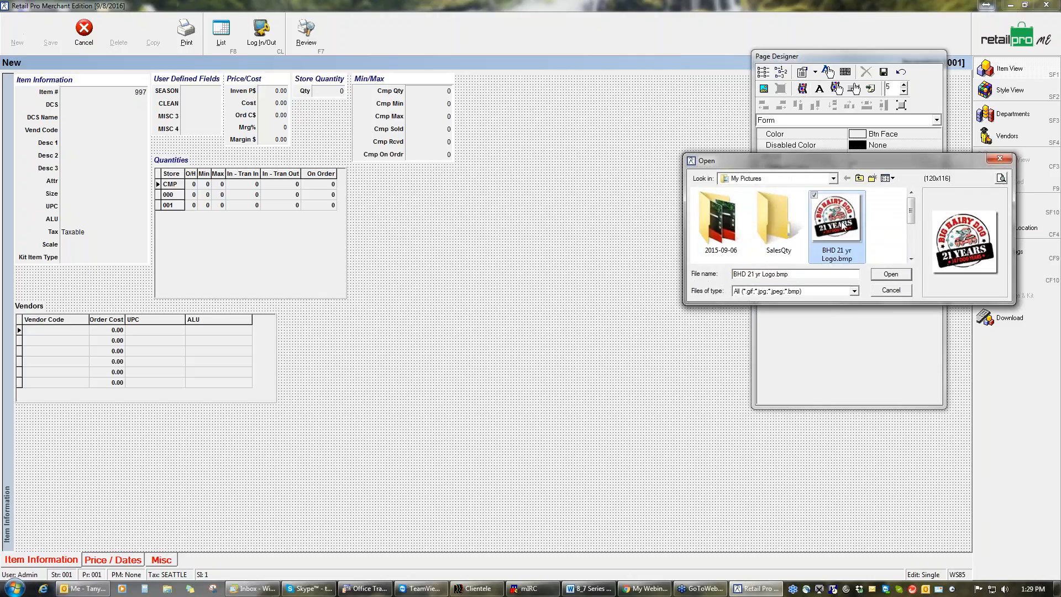
click(890, 275)
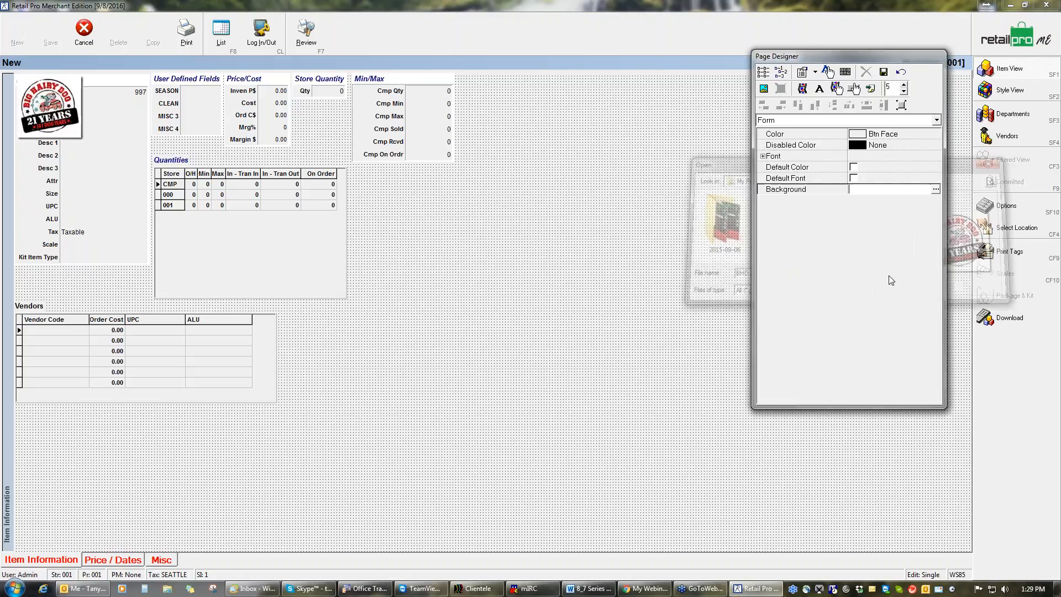
Place the logo picture below the Min/Max fields and enlarge it to about 215 wide by 229 high.
drag(58, 104, 410, 210)
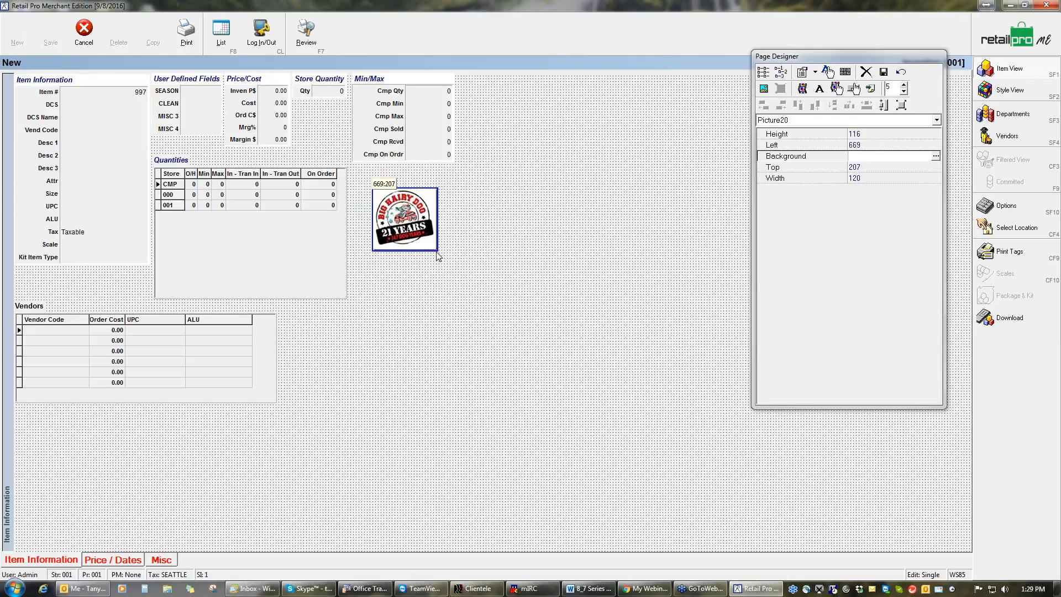
drag(438, 251, 490, 313)
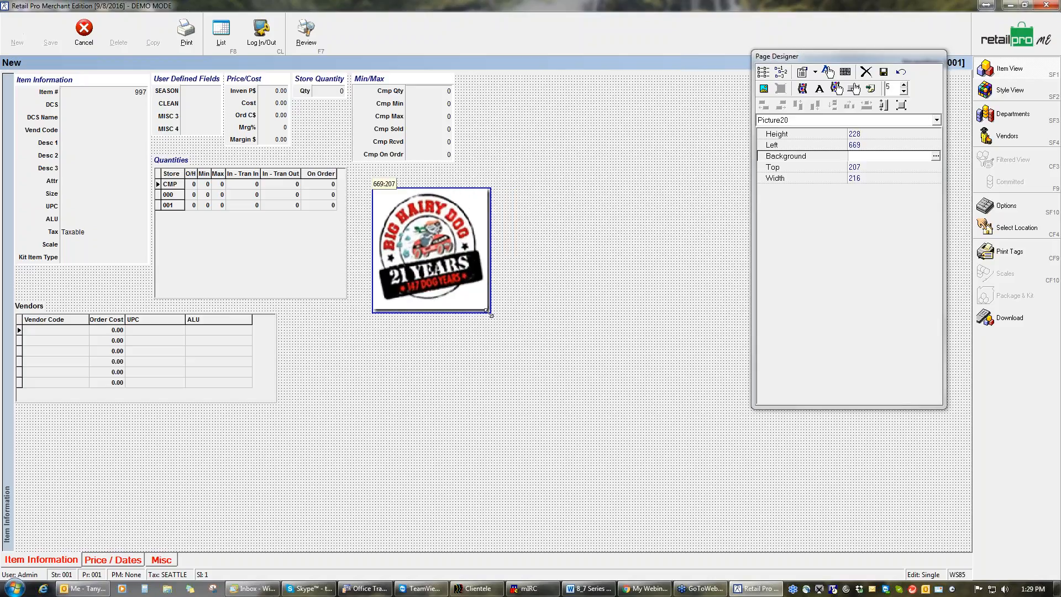
drag(454, 266, 435, 243)
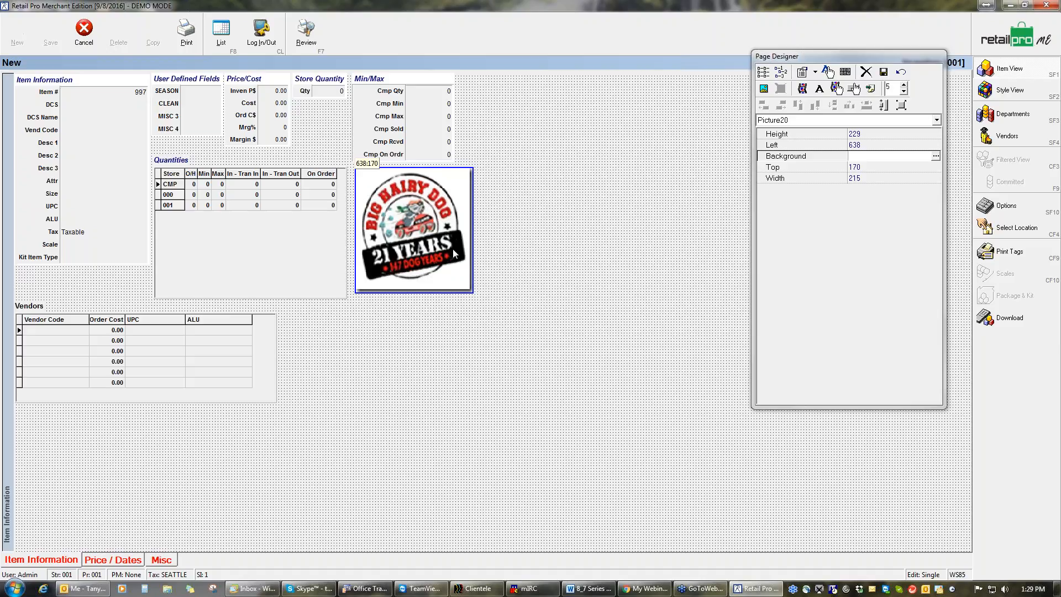
Delete the logo picture from the page and save the page design.
click(549, 279)
click(433, 248)
key(Delete)
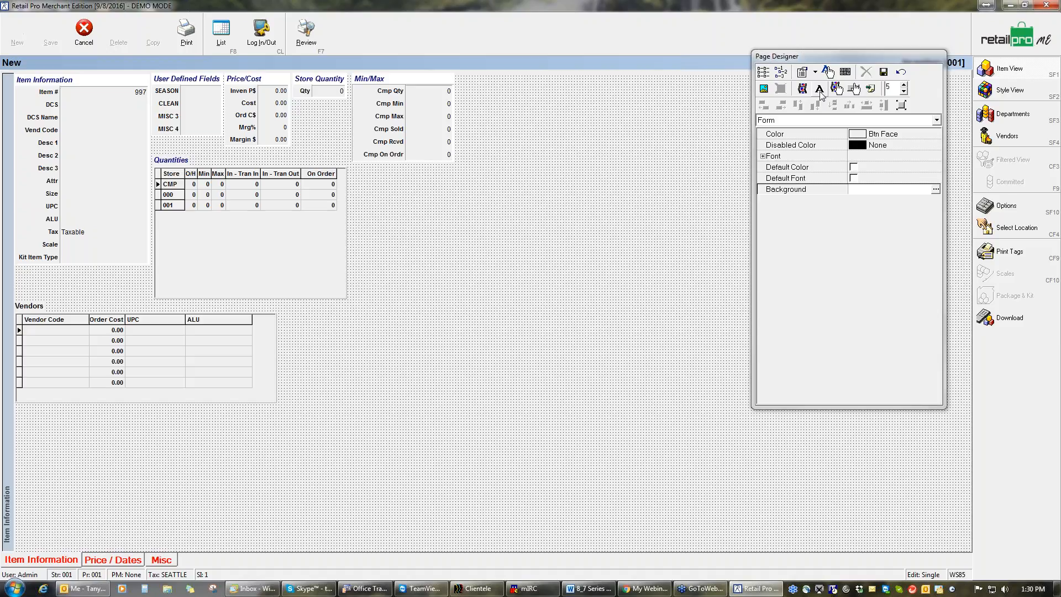
click(885, 73)
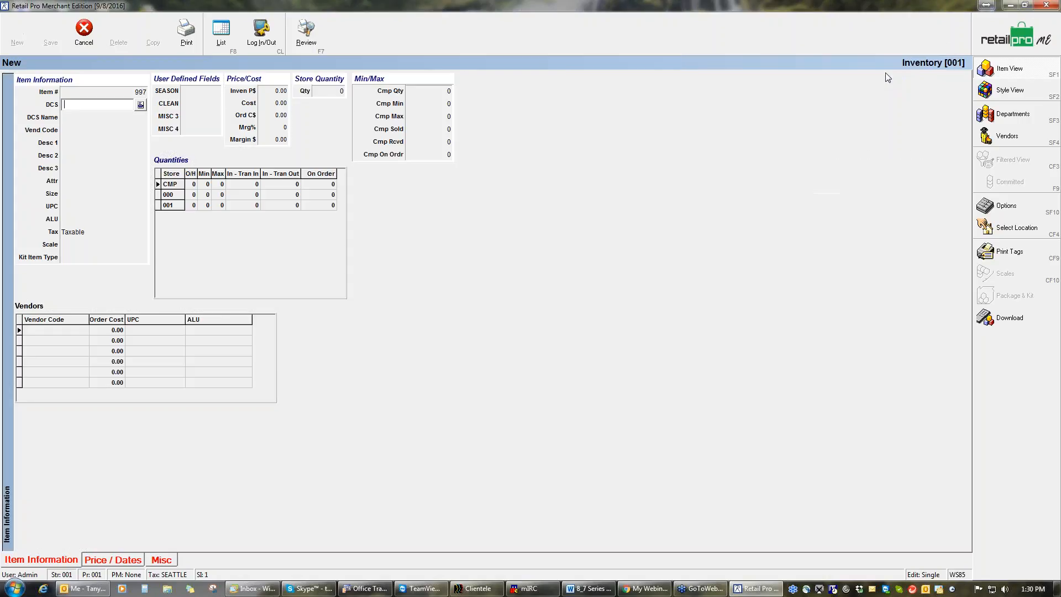
Leave the inventory area, open the POS receipts and start a new receipt.
click(1028, 40)
click(1027, 39)
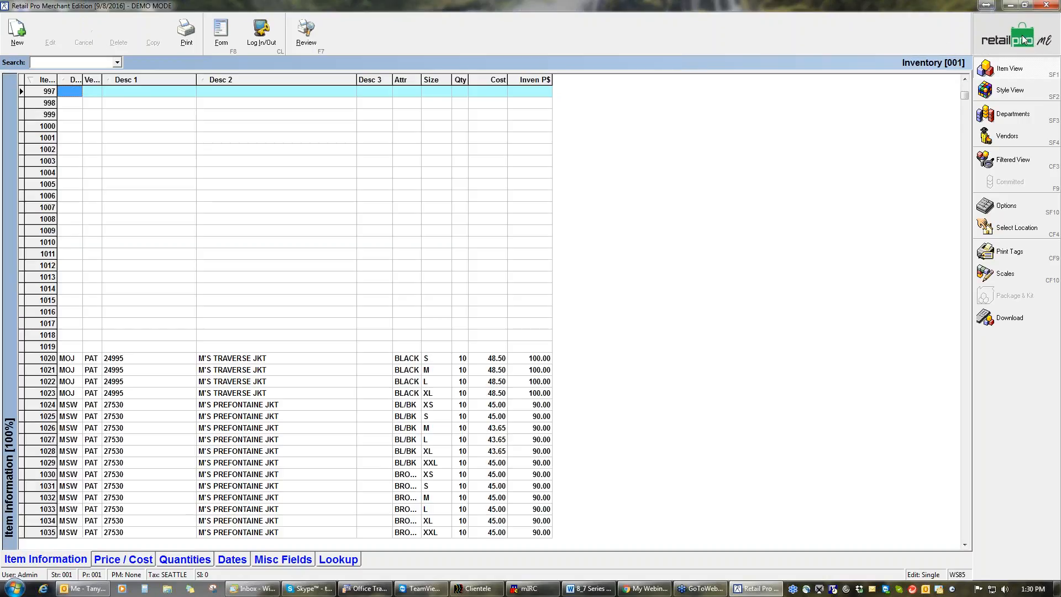
click(12, 35)
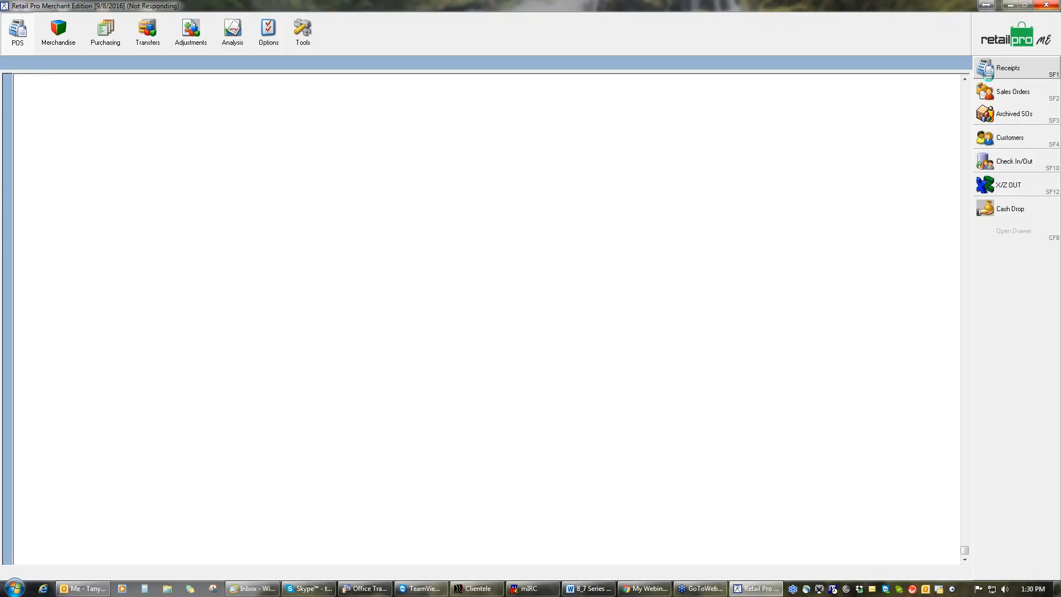
click(992, 73)
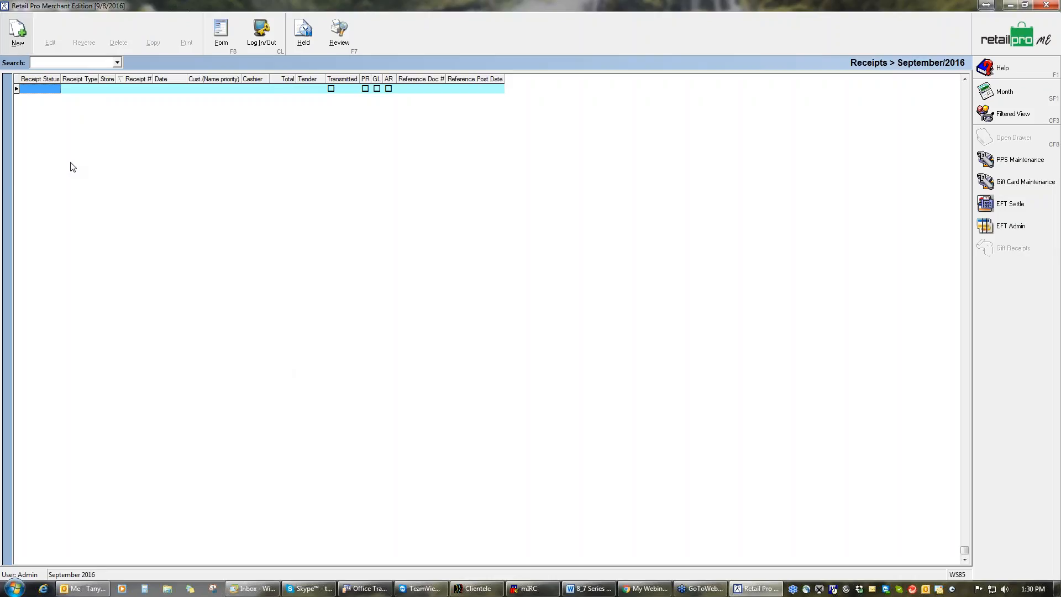
click(17, 38)
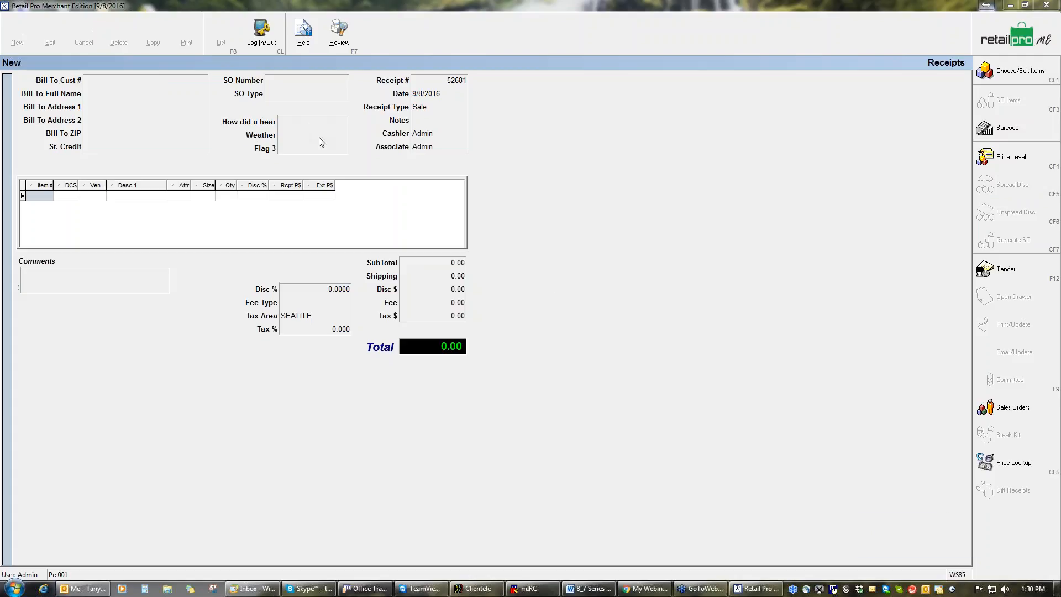
Open the Page Designer for the receipt form and move its window clear of the form's fields.
right_click(512, 141)
mouse_move(544, 148)
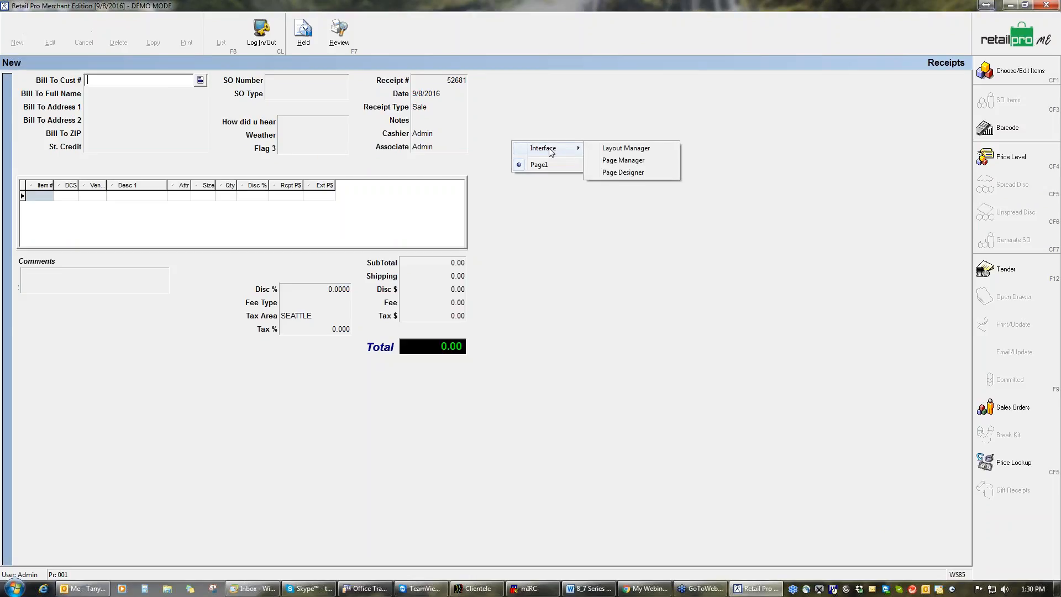
click(617, 173)
drag(564, 95, 870, 86)
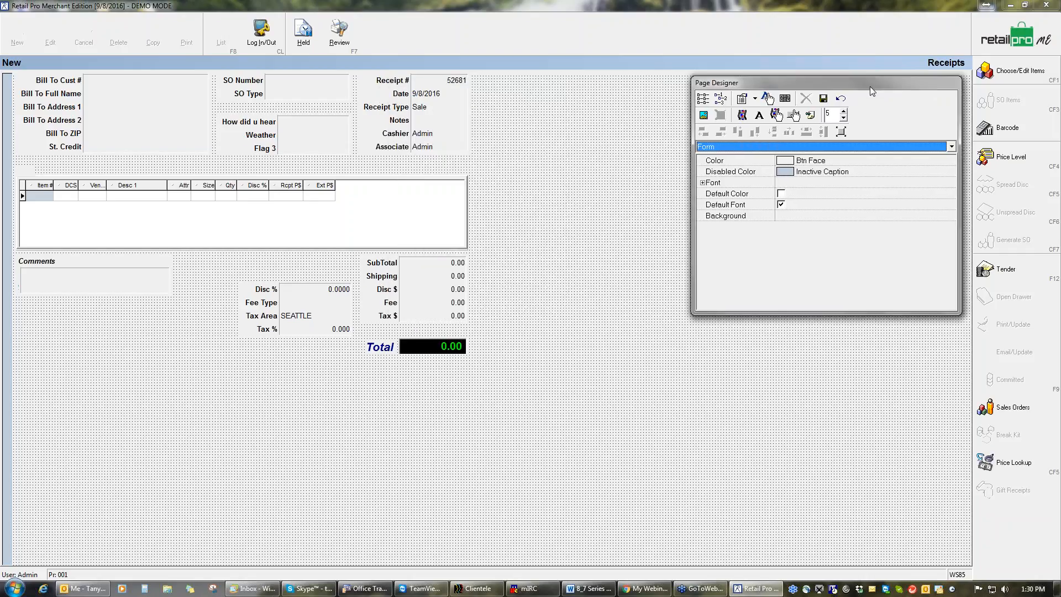
Add the label "DONT FORGET TO ASK HOW THEY HEARD" and place it just below the Flag 3 field.
click(759, 116)
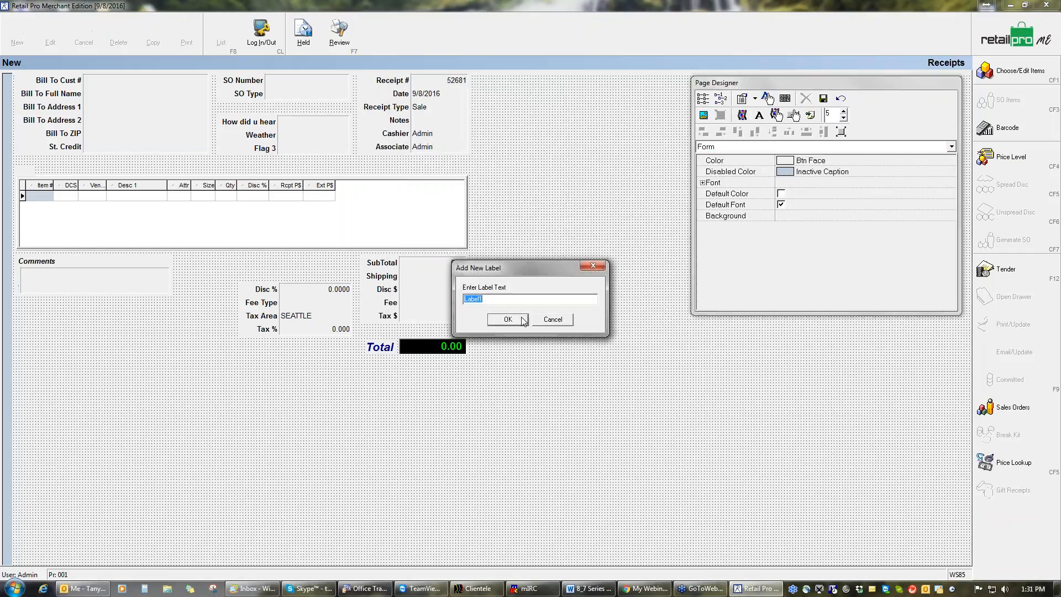
text(DONT FORGET)
text(T T)
text(O )
text(ASK HOW THE)
text(Y HEARD)
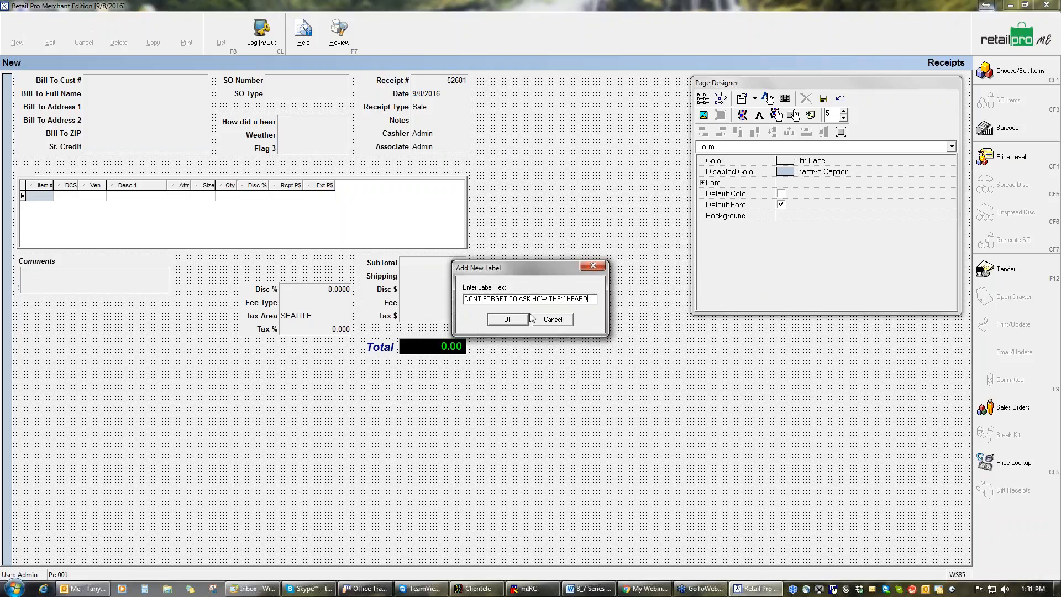
click(509, 320)
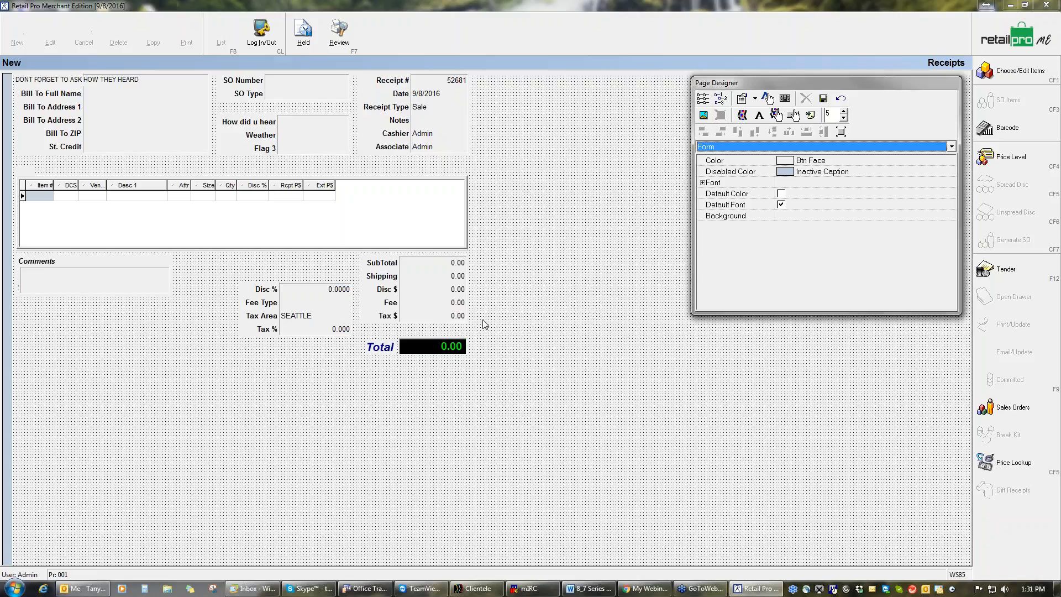
drag(87, 86, 280, 163)
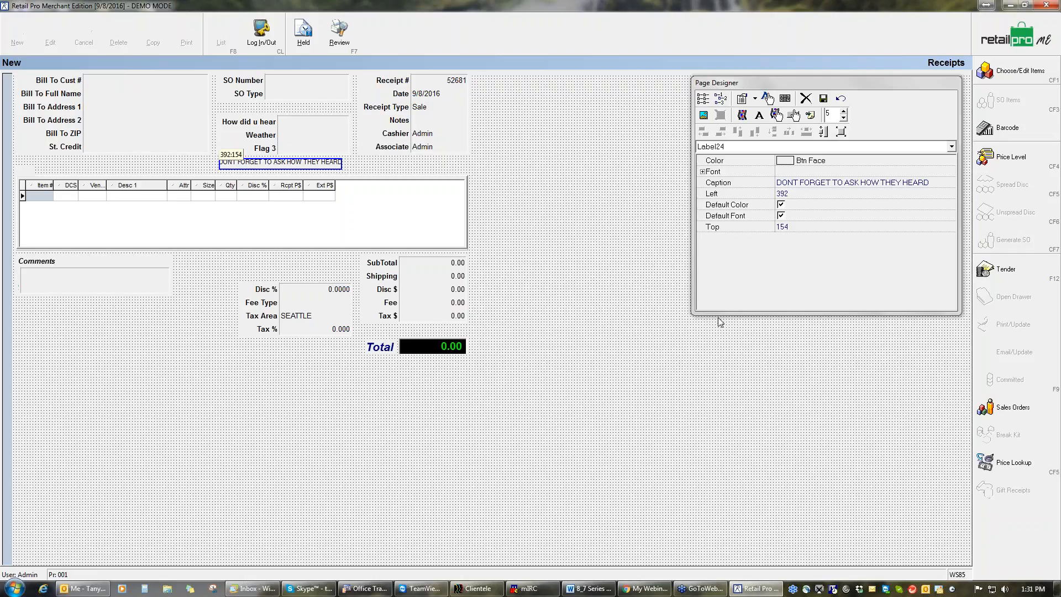
Format the reminder label's font as Arial Bold, size 16, in red.
click(947, 172)
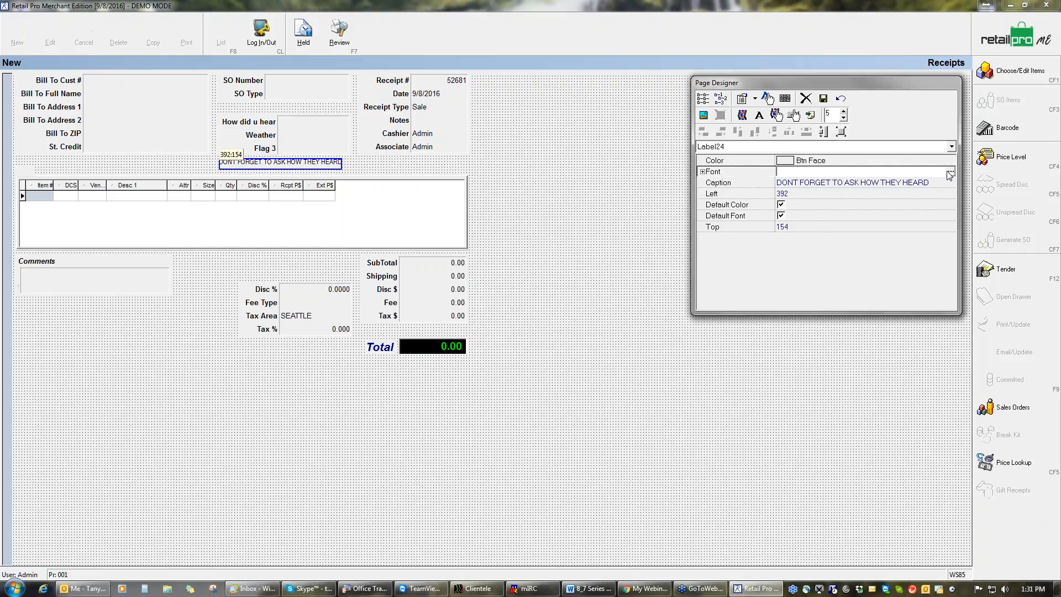
click(950, 172)
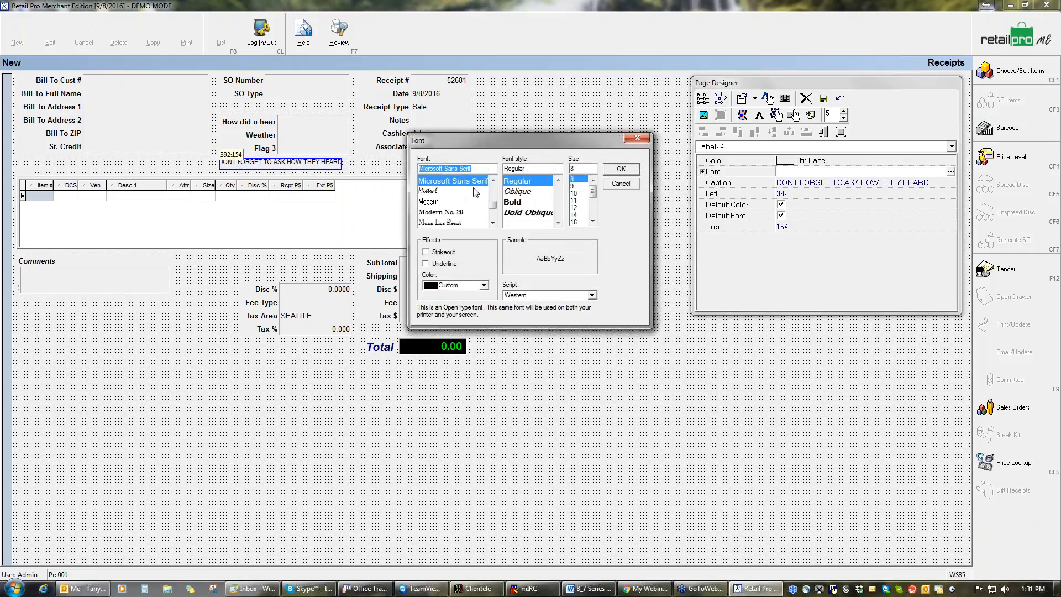
text(A)
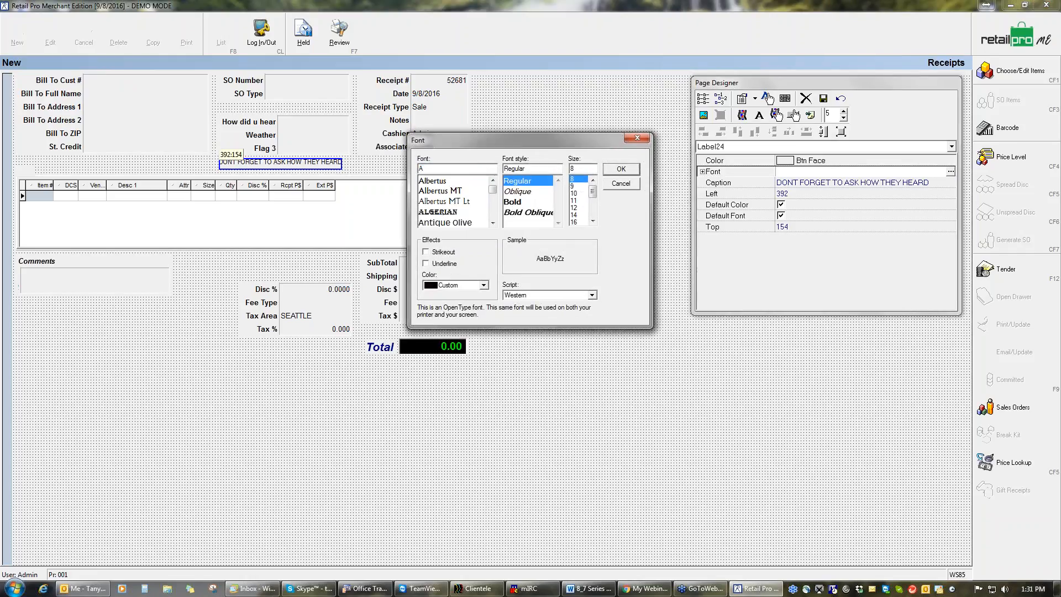
click(494, 214)
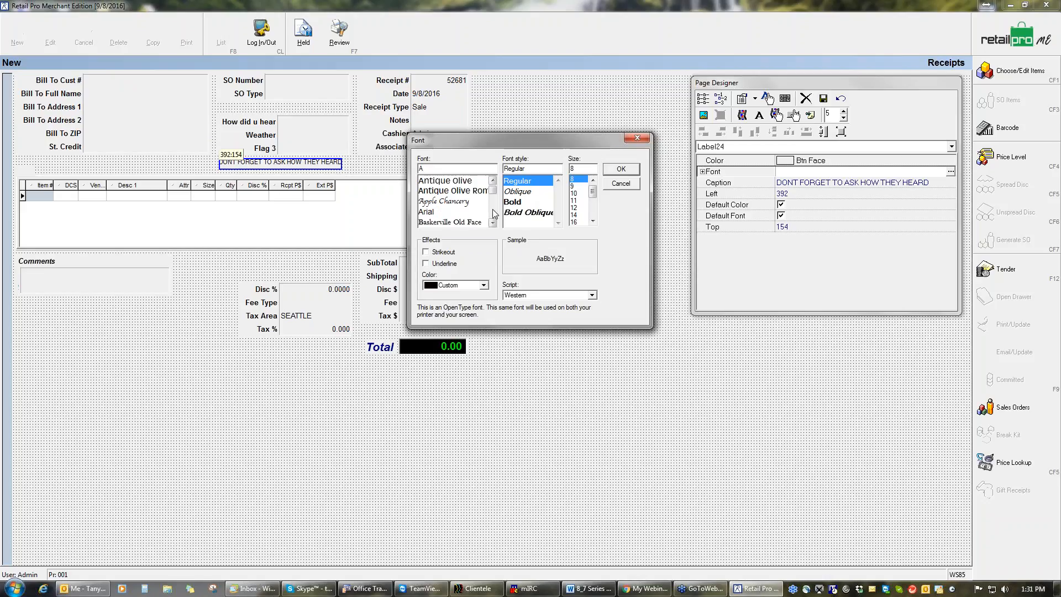
click(436, 212)
click(559, 212)
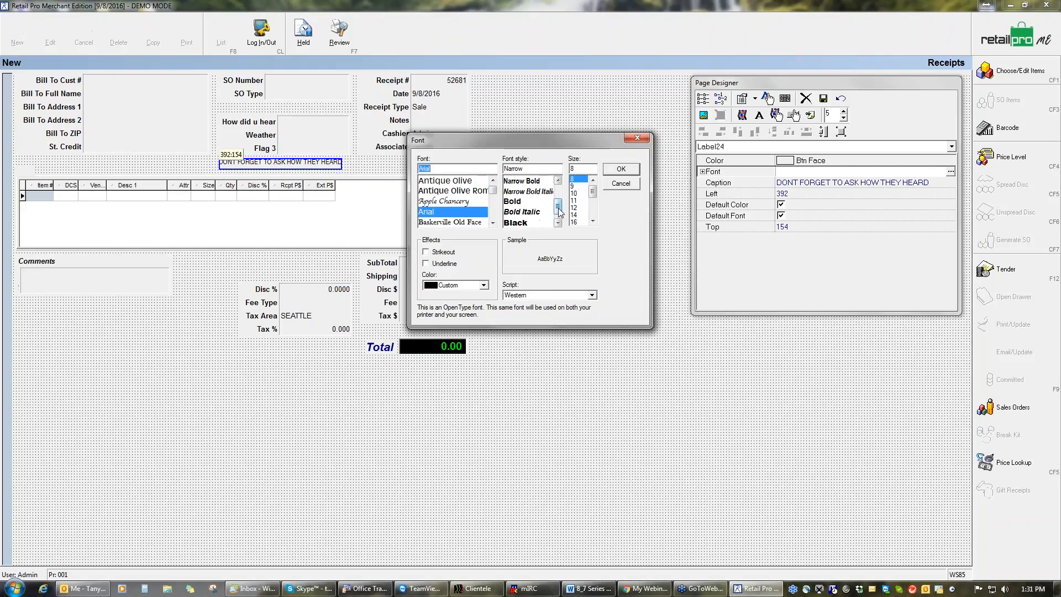
click(512, 202)
click(578, 221)
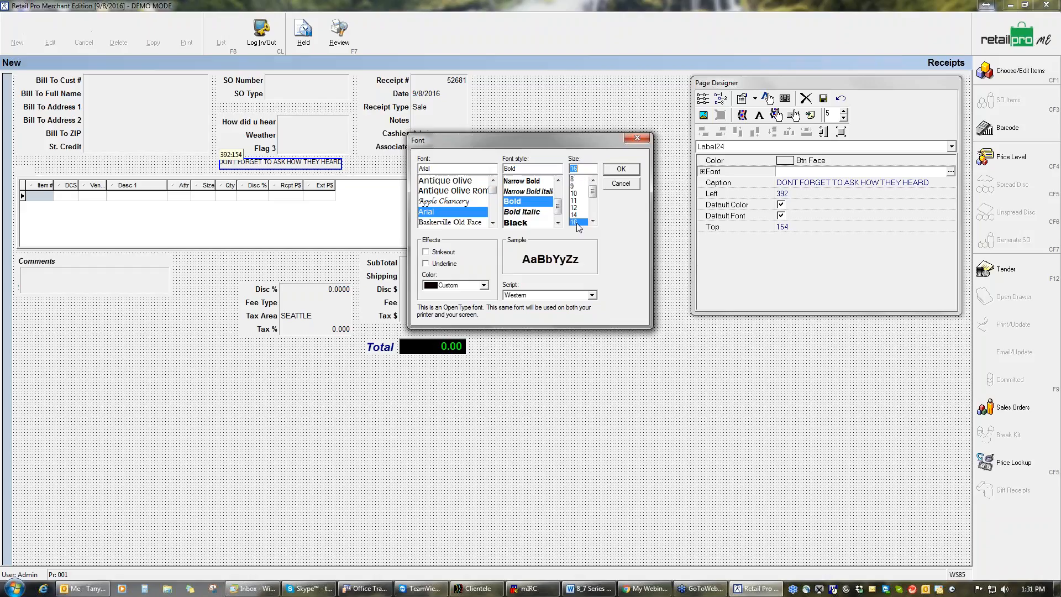
click(485, 285)
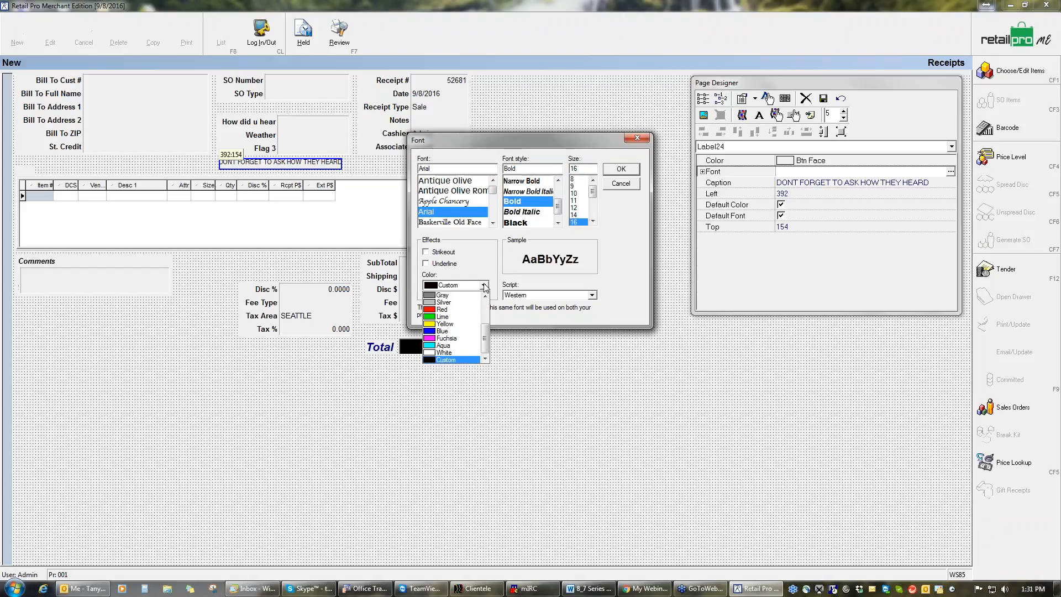
click(458, 310)
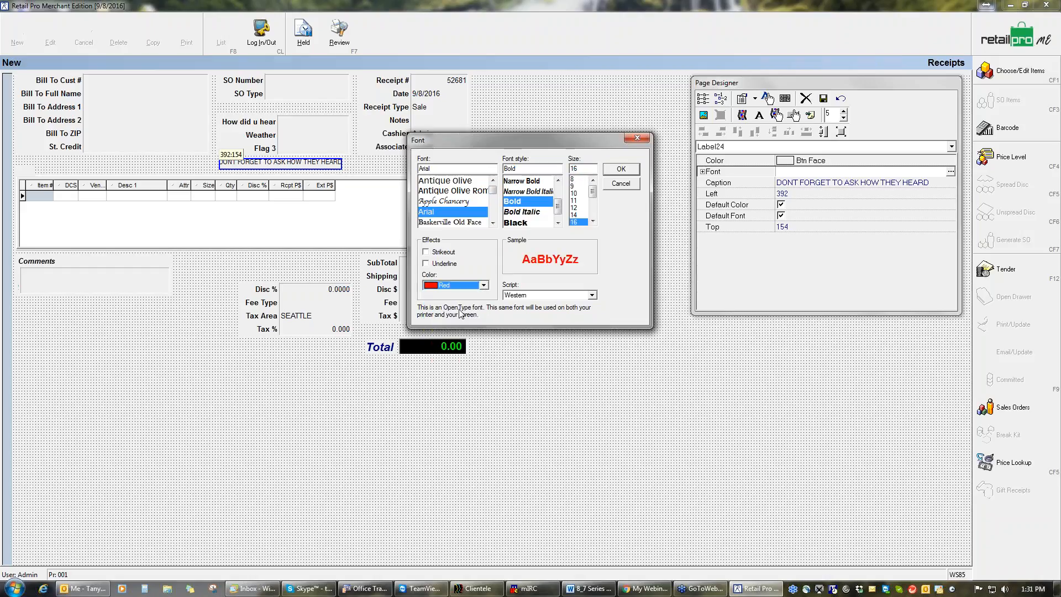
click(622, 170)
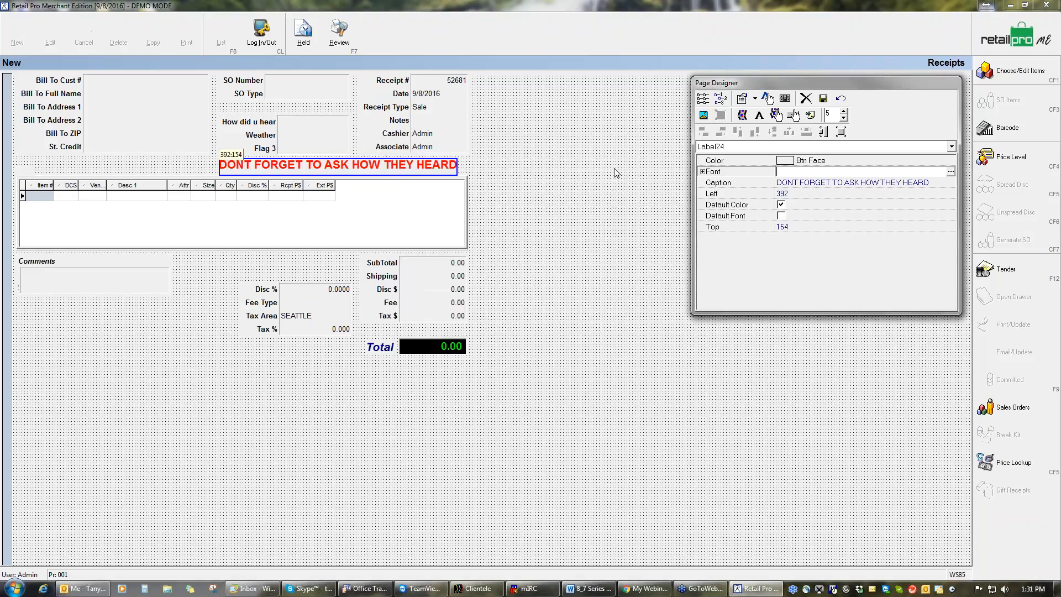
Shift the reminder label horizontally until it is roughly centred beneath the How did u hear, Weather and Flag 3 fields.
key(ctrl+Left)
key(ctrl+Left)
key(ctrl+Left)
key(ctrl+Left)
key(ctrl+Left)
key(ctrl+Left)
key(ctrl+Left)
key(ctrl+Left)
key(ctrl+Left)
key(ctrl+Left)
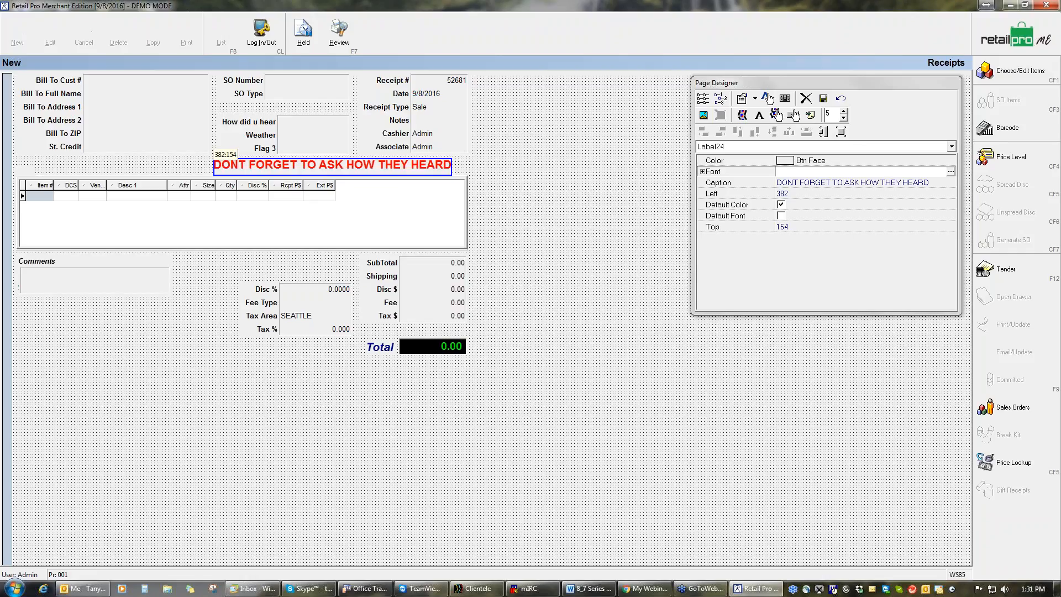
key(ctrl+Left)
key(ctrl+Left)
key(ctrl+Left)
key(ctrl+Left)
key(ctrl+Left)
key(ctrl+Left)
key(ctrl+Left)
key(ctrl+Left)
key(ctrl+Left)
key(ctrl+Left)
key(ctrl+Left)
key(ctrl+Left)
key(ctrl+Left)
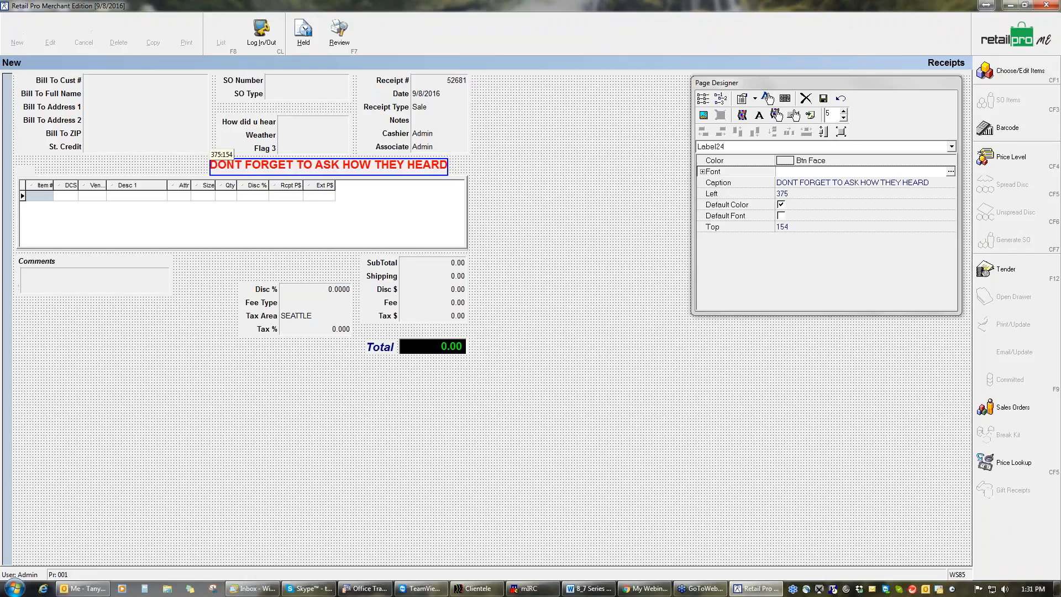
key(ctrl+Left)
key(ctrl+Left)
key(ctrl+Left)
key(ctrl+Left)
key(ctrl+Left)
key(ctrl+Left)
key(ctrl+Left)
key(ctrl+Left)
key(ctrl+Left)
key(ctrl+Left)
key(ctrl+Left)
key(ctrl+Left)
key(ctrl+Left)
key(ctrl+Left)
key(ctrl+Left)
key(ctrl+Left)
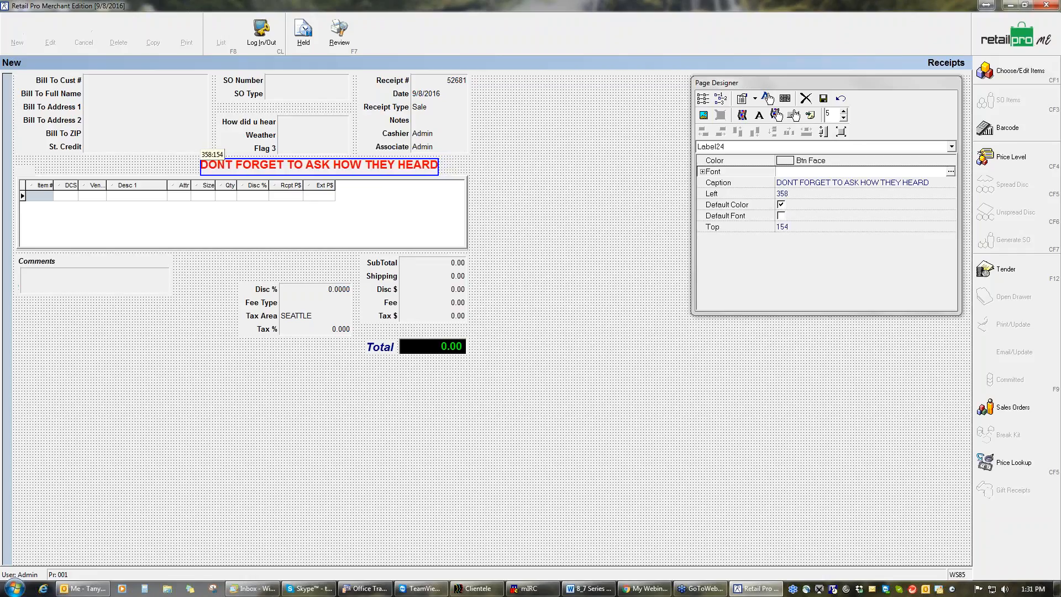
key(ctrl+Left)
key(ctrl+Left)
key(ctrl+Left)
key(ctrl+Left)
key(ctrl+Left)
key(ctrl+Left)
key(ctrl+Left)
key(ctrl+Left)
key(ctrl+Left)
key(ctrl+Left)
key(ctrl+Left)
key(ctrl+Left)
key(ctrl+Left)
key(ctrl+Left)
key(ctrl+Left)
key(ctrl+Left)
key(ctrl+Left)
key(ctrl+Left)
key(ctrl+Left)
key(ctrl+Left)
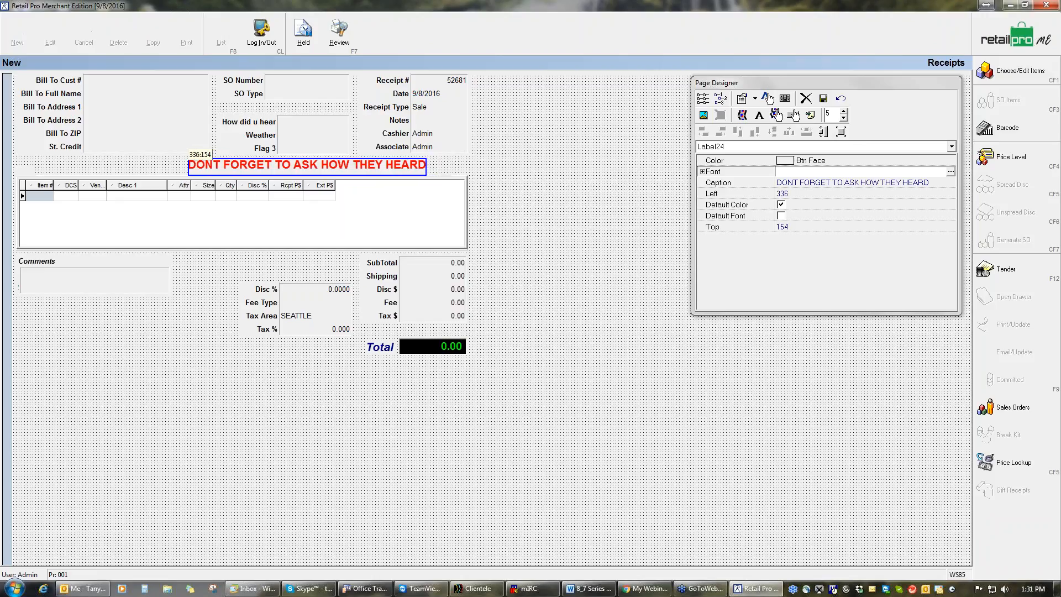
key(ctrl+Left)
key(ctrl+Left)
key(ctrl+Left)
key(ctrl+Left)
key(ctrl+Left)
key(ctrl+Left)
key(ctrl+Left)
key(ctrl+Left)
key(ctrl+Left)
key(ctrl+Left)
key(ctrl+Left)
key(ctrl+Left)
key(ctrl+Left)
key(ctrl+Left)
key(ctrl+Left)
key(ctrl+Left)
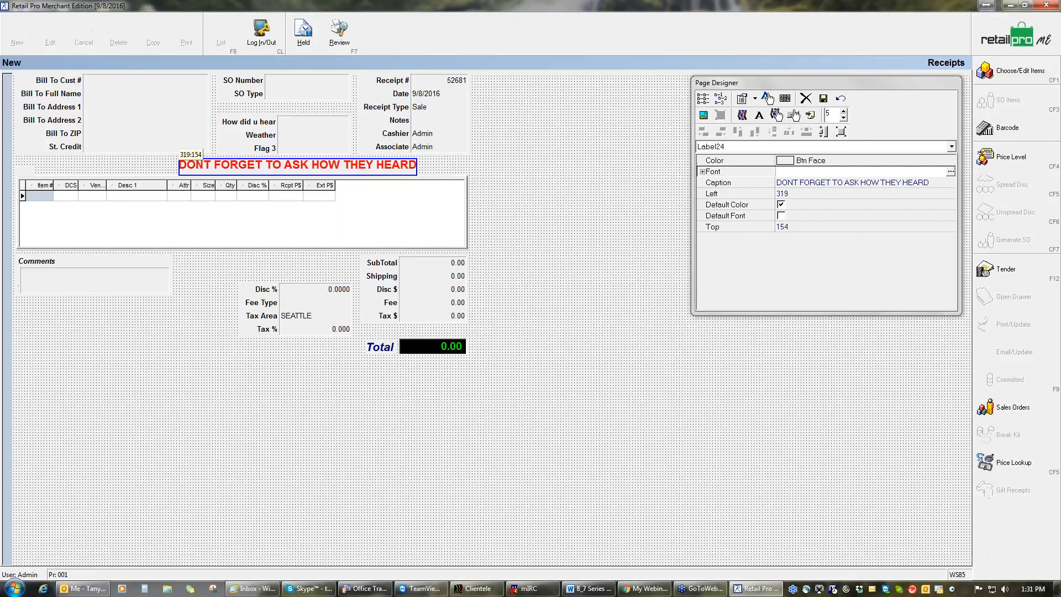
click(589, 172)
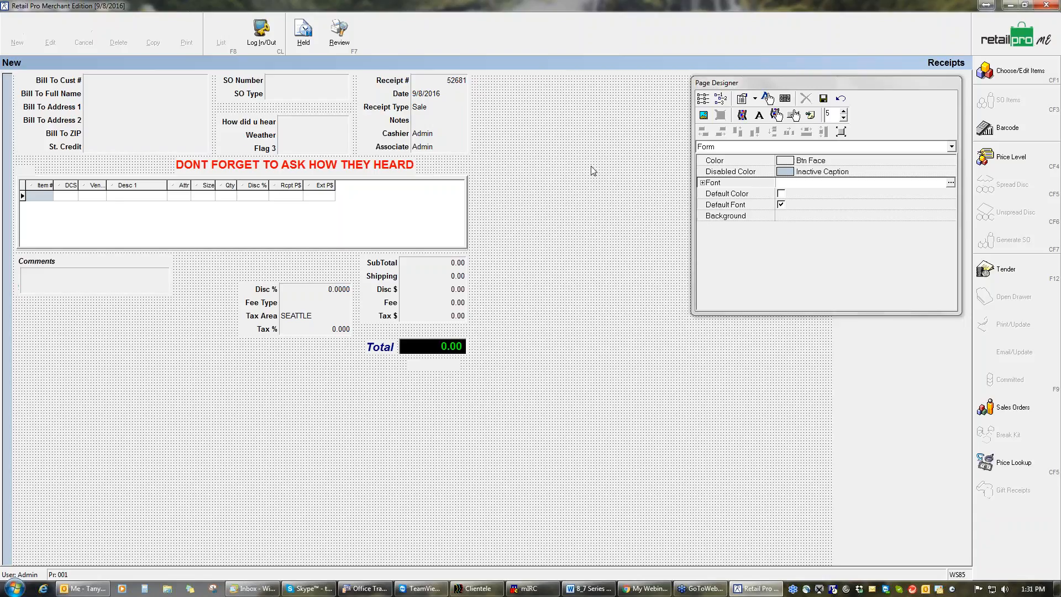
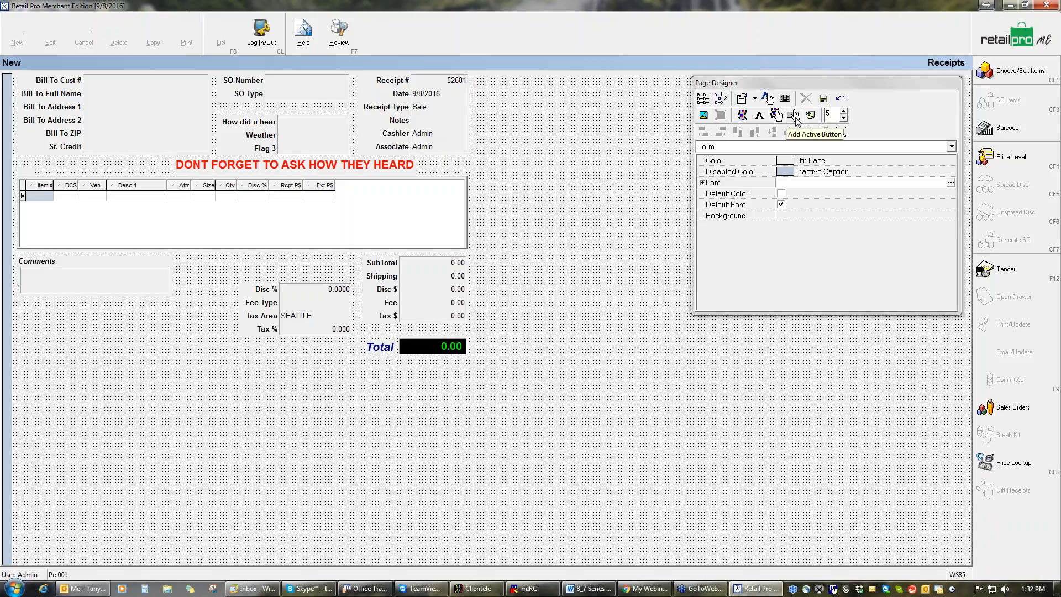
Add an active button with the Tender action and place it below the Comments field, at about Left 187 and Top 447.
click(796, 118)
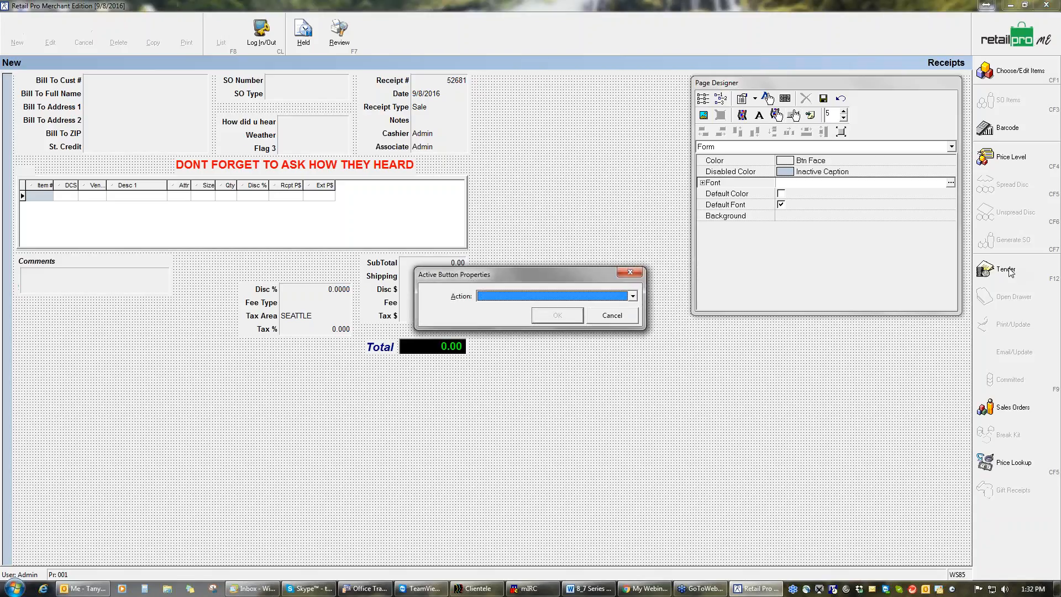
click(633, 297)
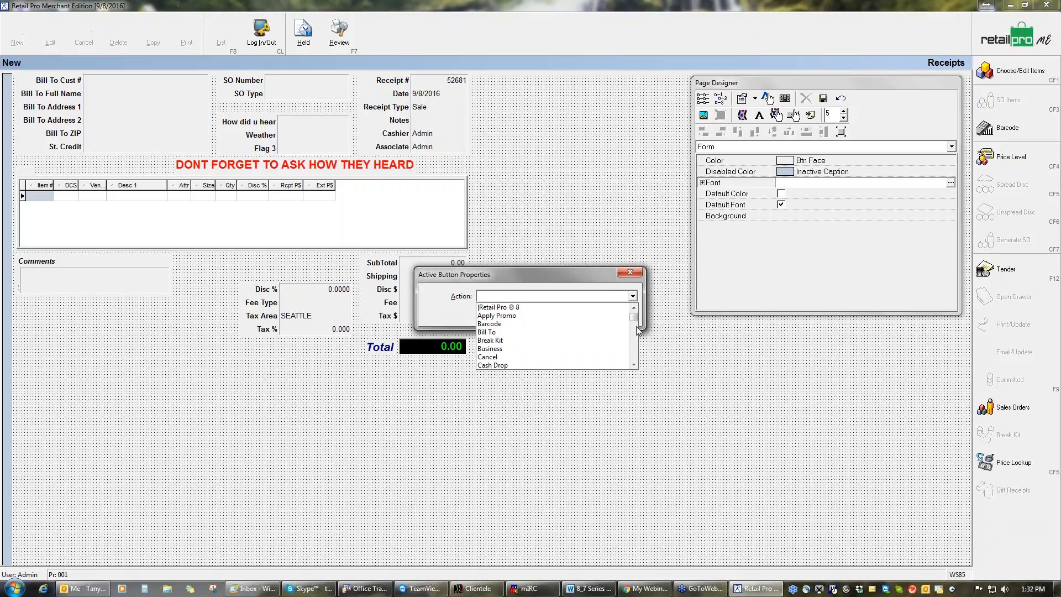
drag(634, 318, 640, 363)
click(496, 352)
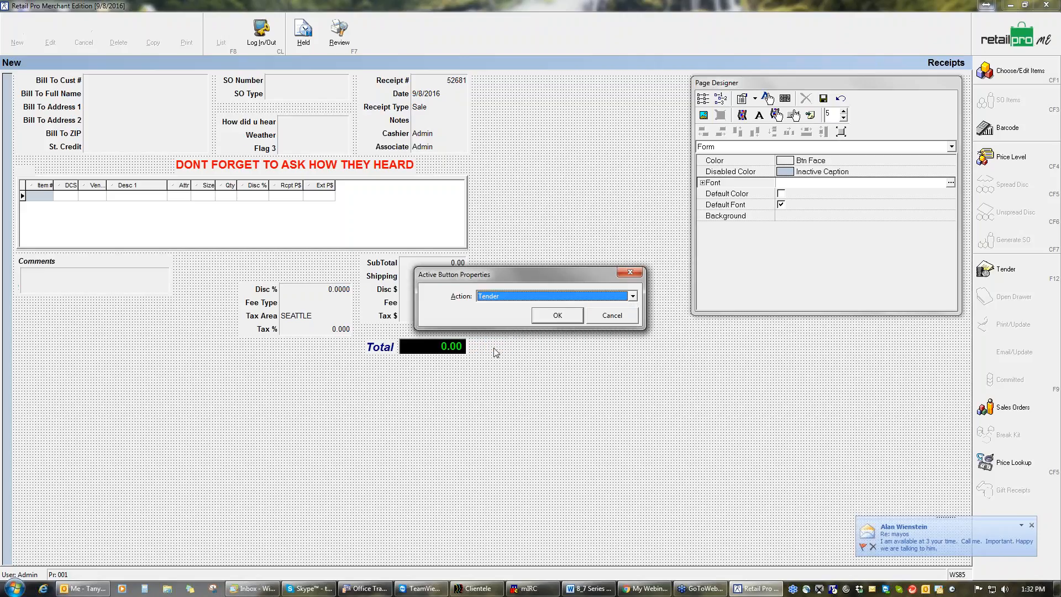
click(558, 318)
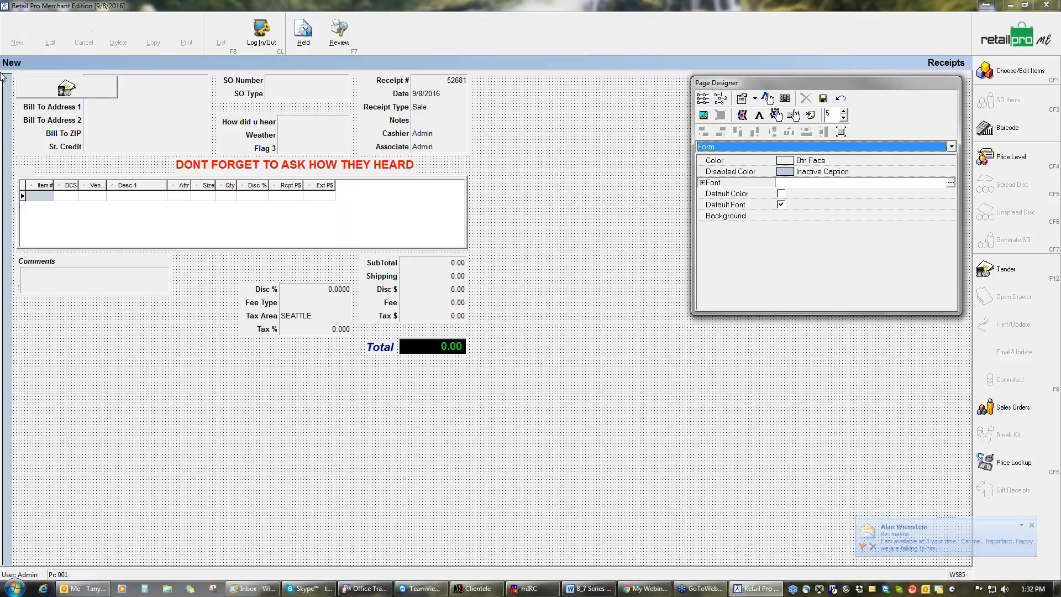
drag(65, 87, 154, 332)
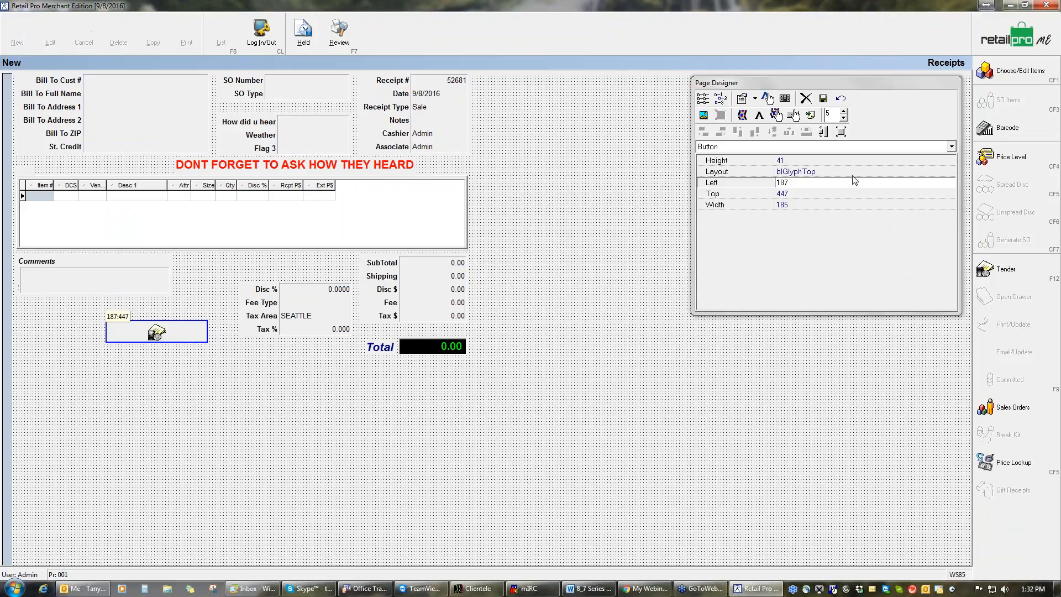
Set the Tender button's height to 100 and its width to 200.
click(799, 161)
text(100)
key(Return)
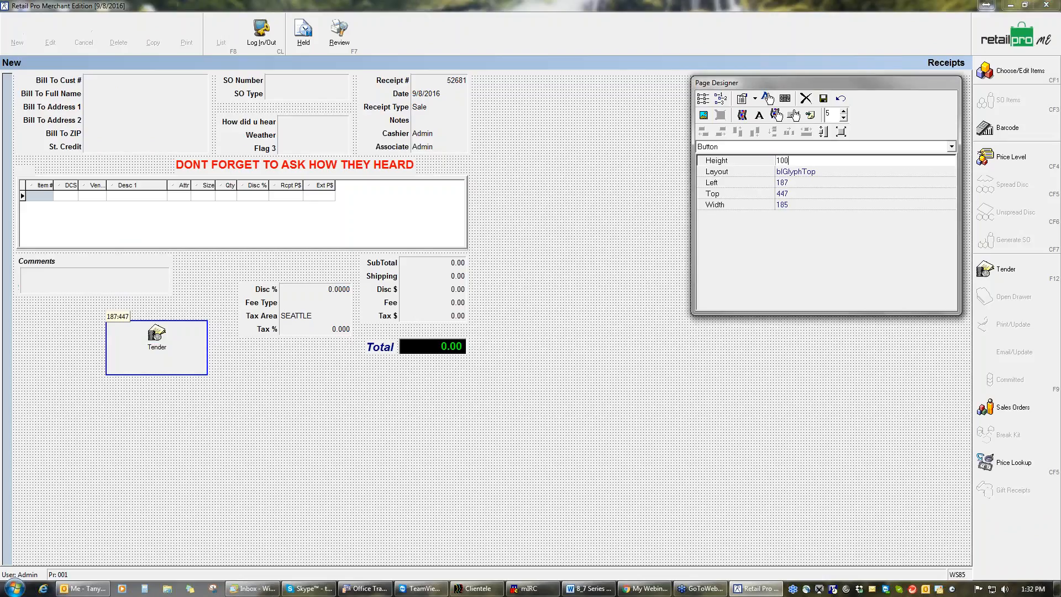
click(808, 205)
text(200)
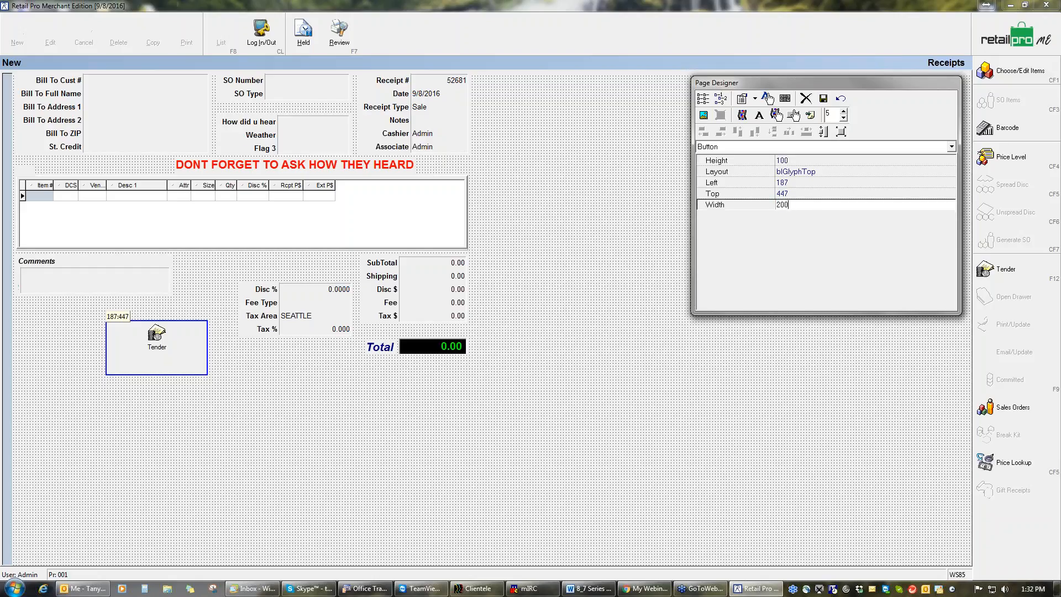
key(Return)
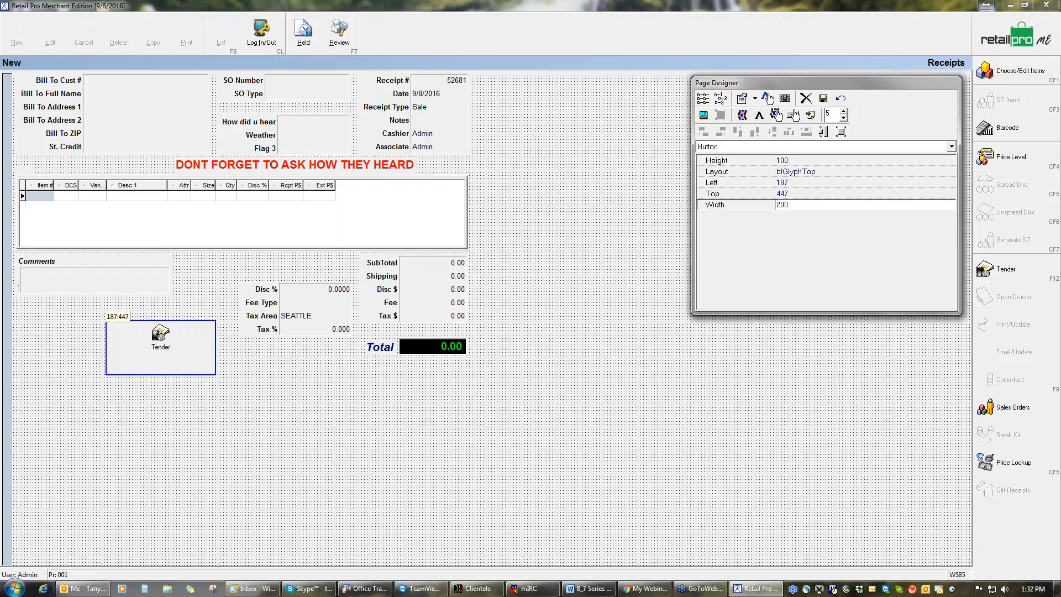
click(253, 368)
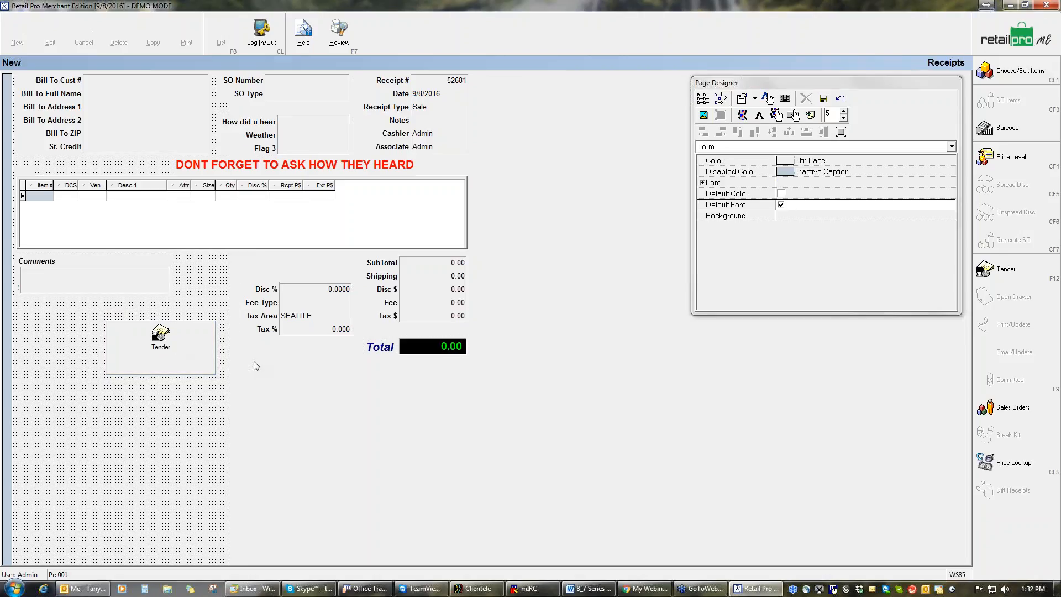
click(175, 354)
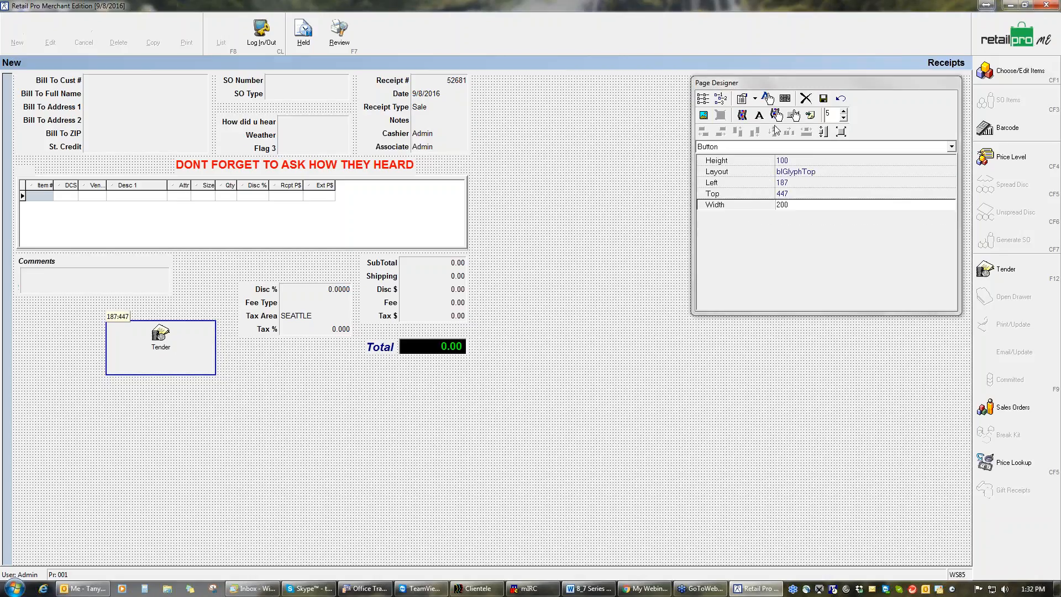
click(744, 100)
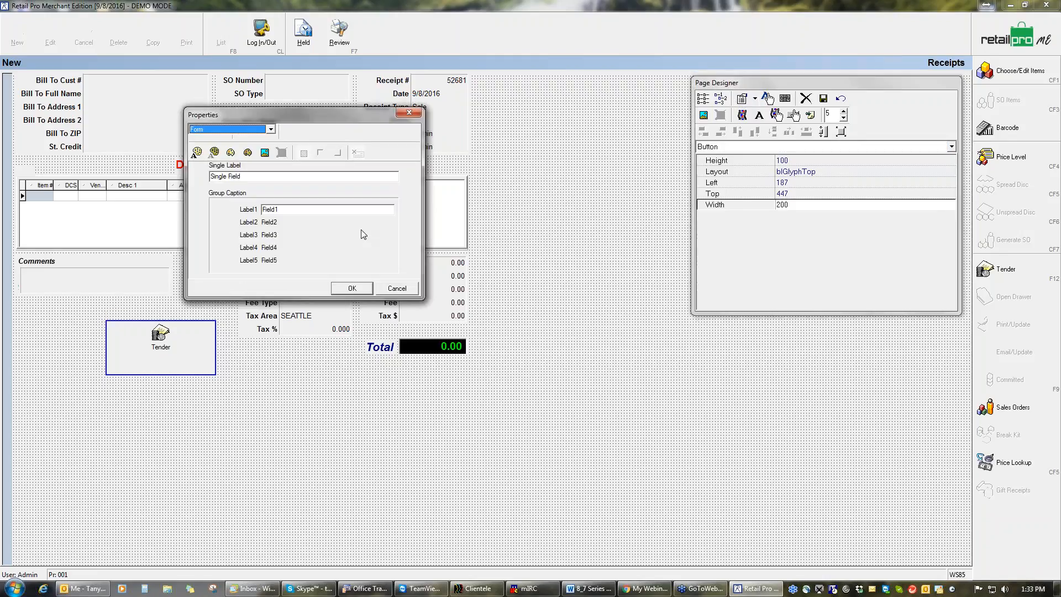
click(396, 289)
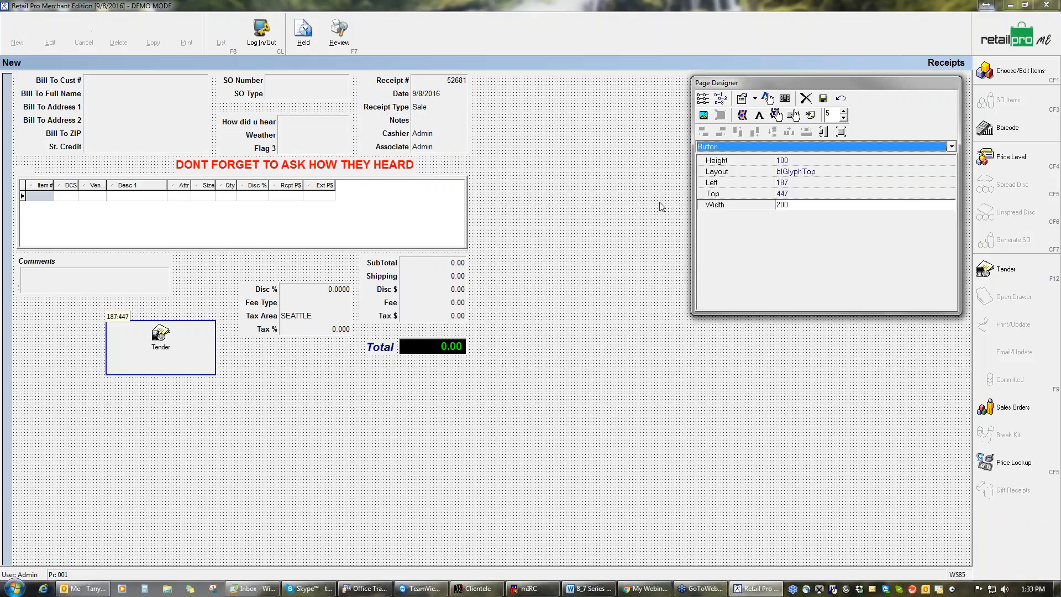
Save the receipt form design and add item 123 to the new receipt.
click(824, 99)
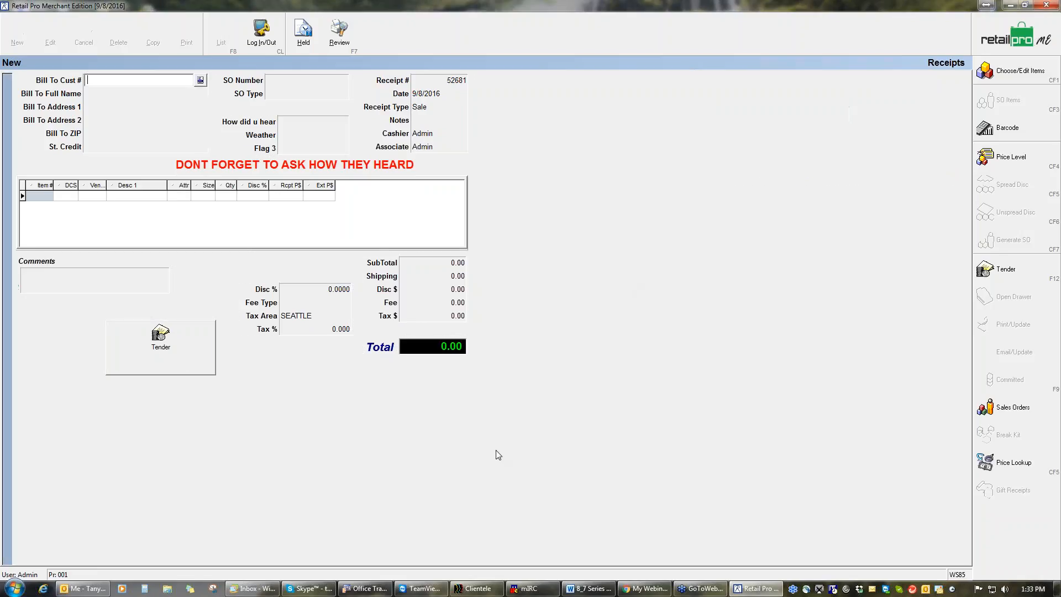
click(39, 196)
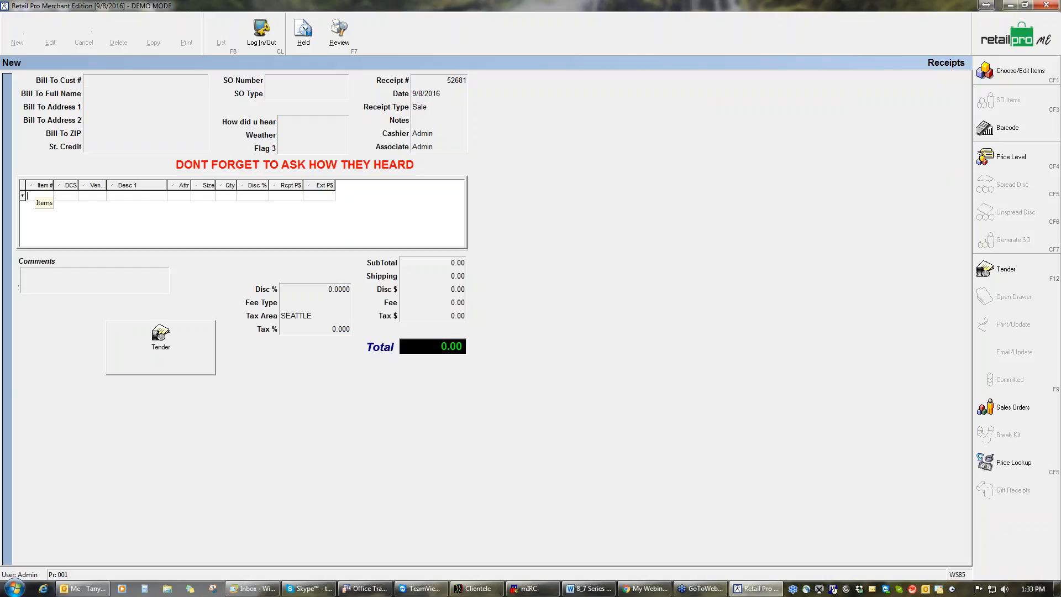
text(1)
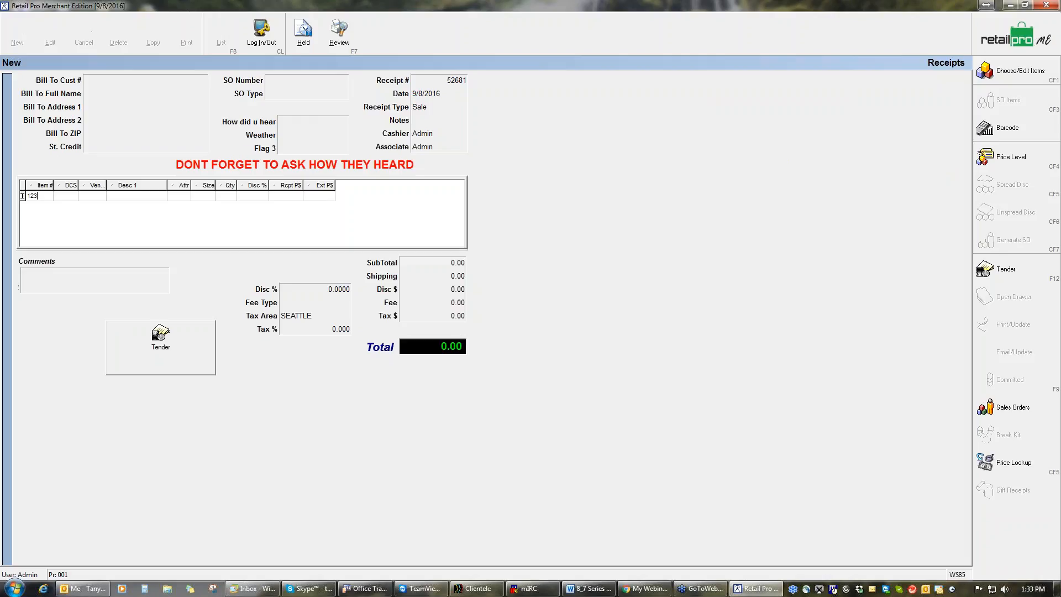
text(23)
key(Return)
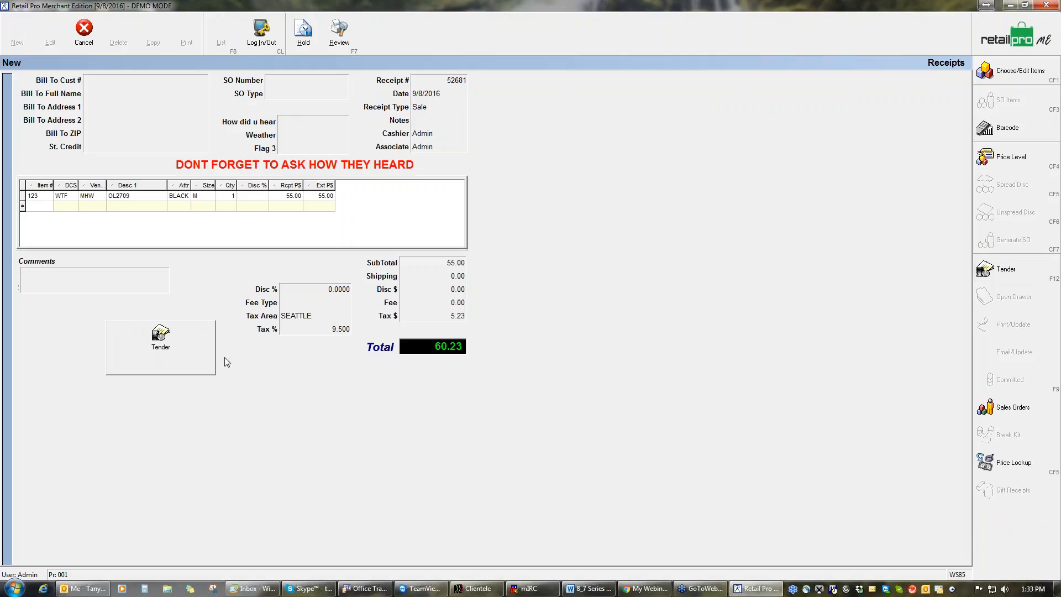
Tender the receipt with the form's new Tender button, setting the required How did u hear field to Radio.
click(160, 347)
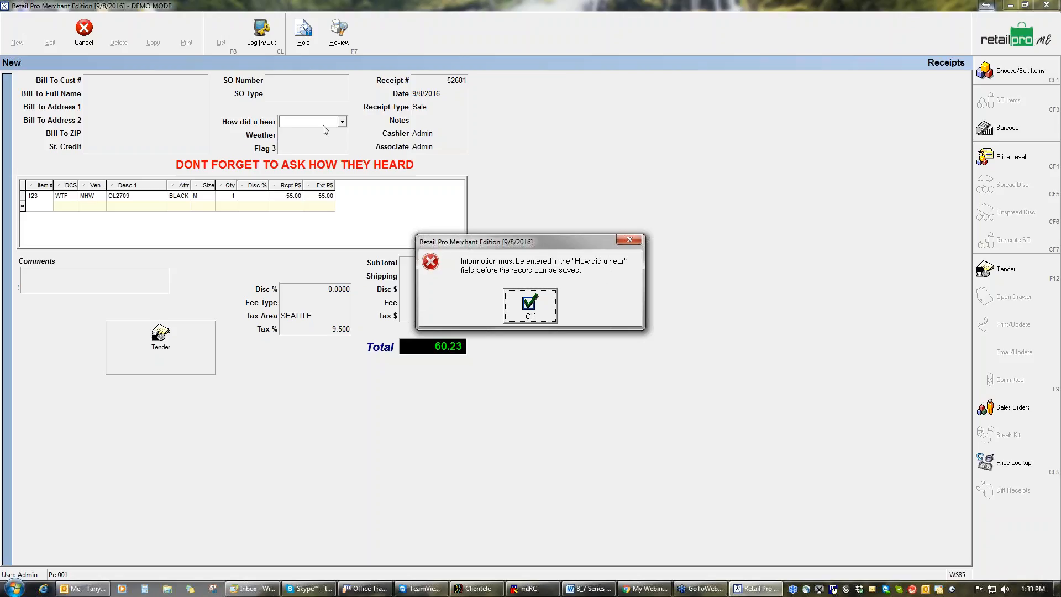
click(529, 306)
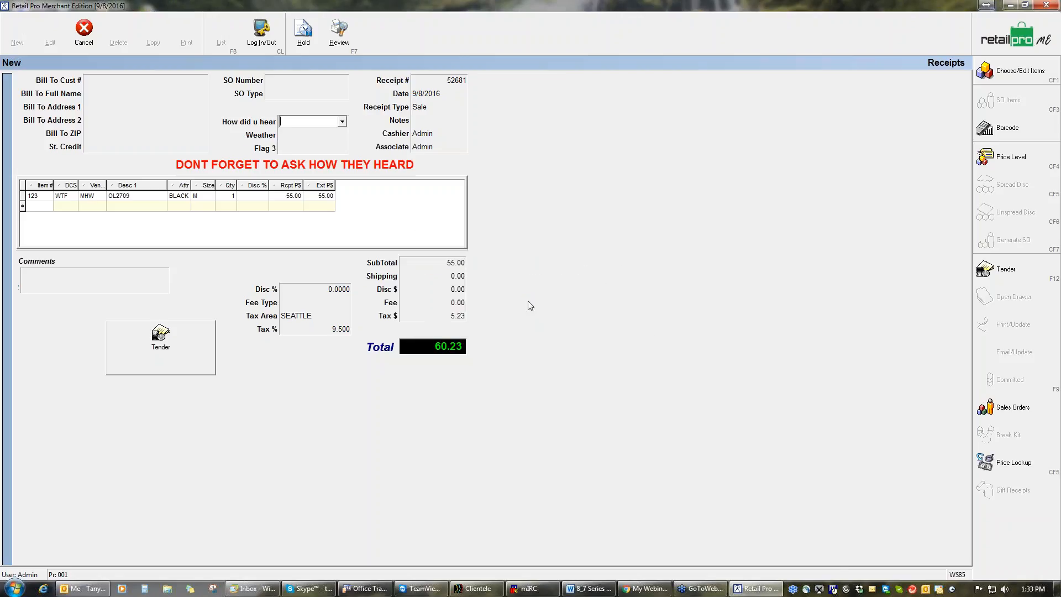
click(342, 121)
click(303, 154)
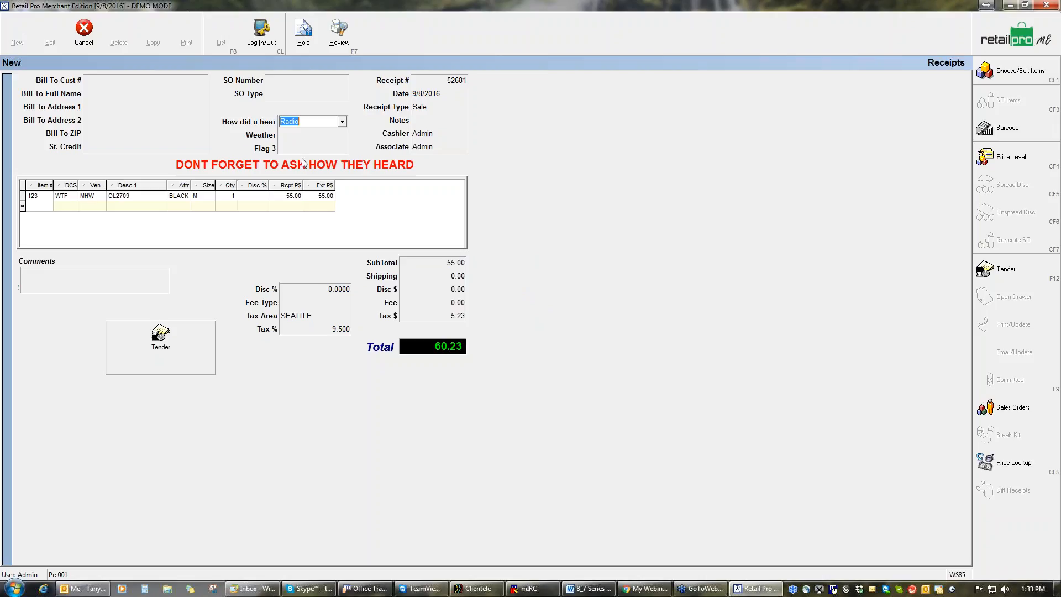
click(175, 343)
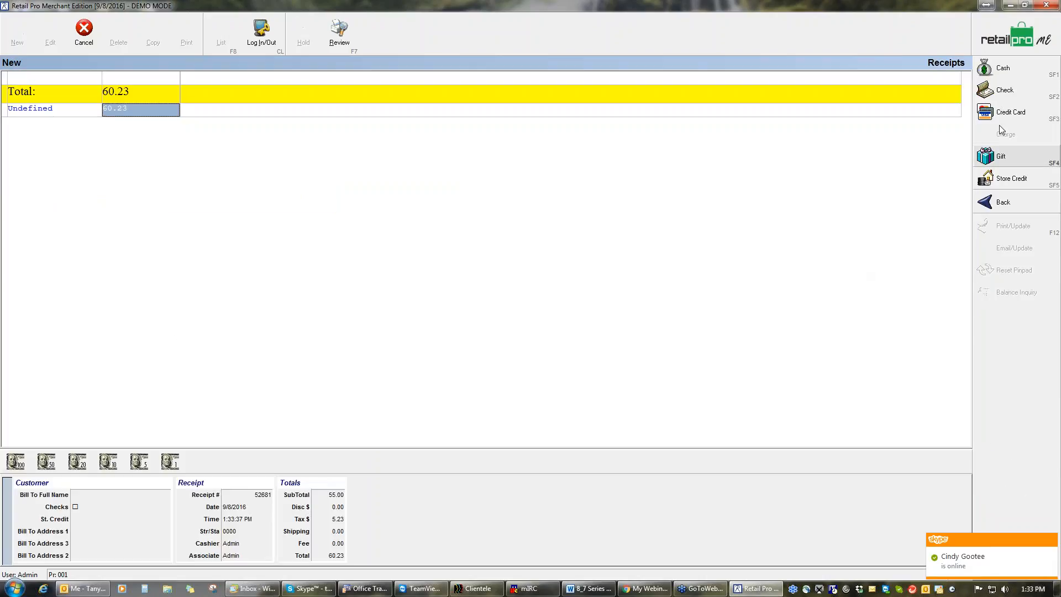
Go back from the tender screen to the receipt, cancel it and discard it.
click(994, 206)
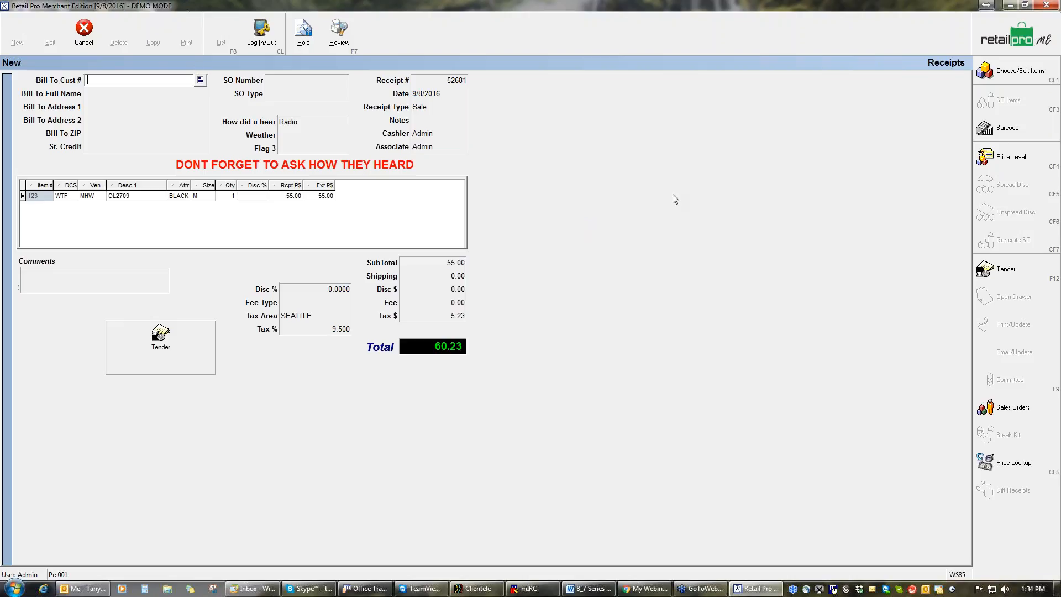
click(84, 33)
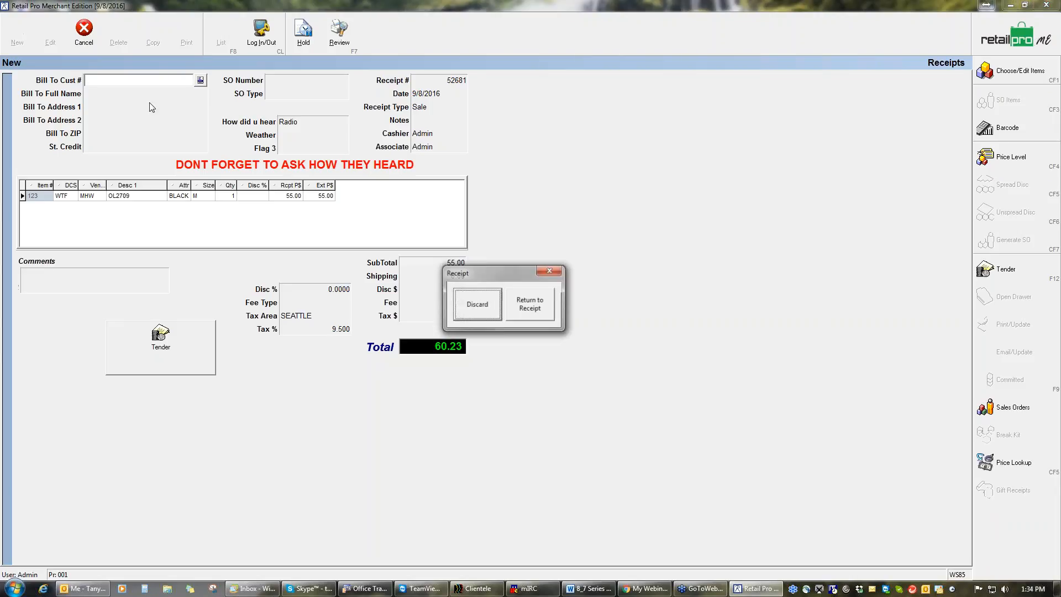
click(484, 304)
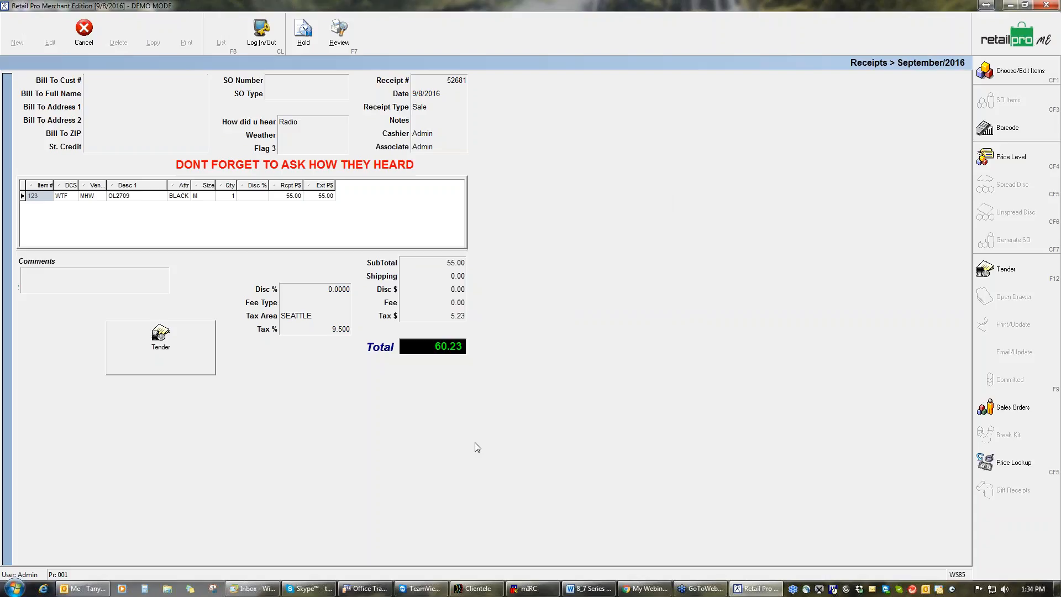
Close the 8_7 Series Word document and mIRC, and switch back to Retail Pro.
right_click(547, 590)
click(650, 525)
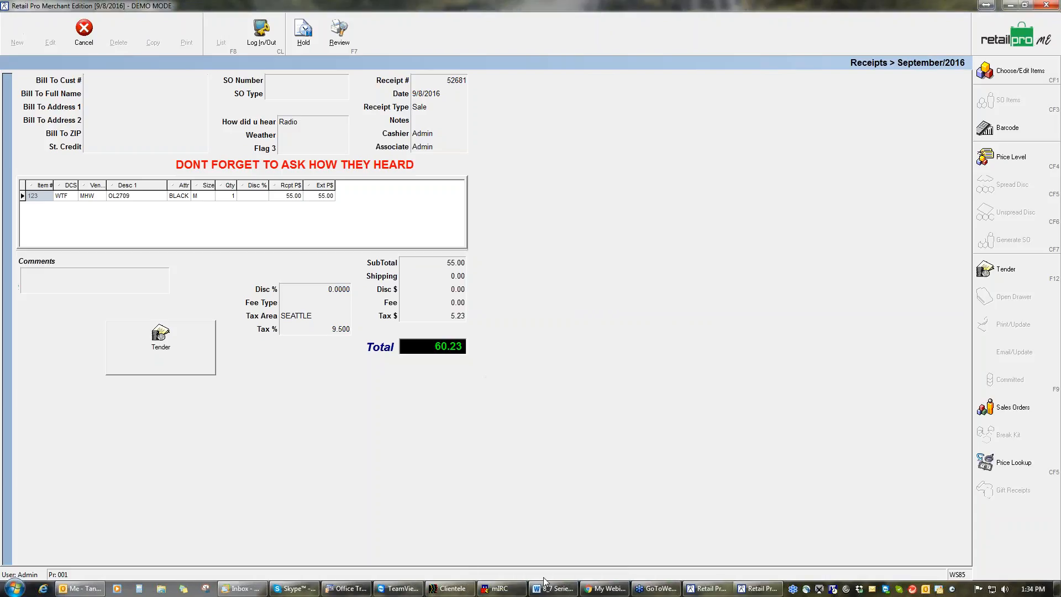
right_click(560, 584)
right_click(548, 588)
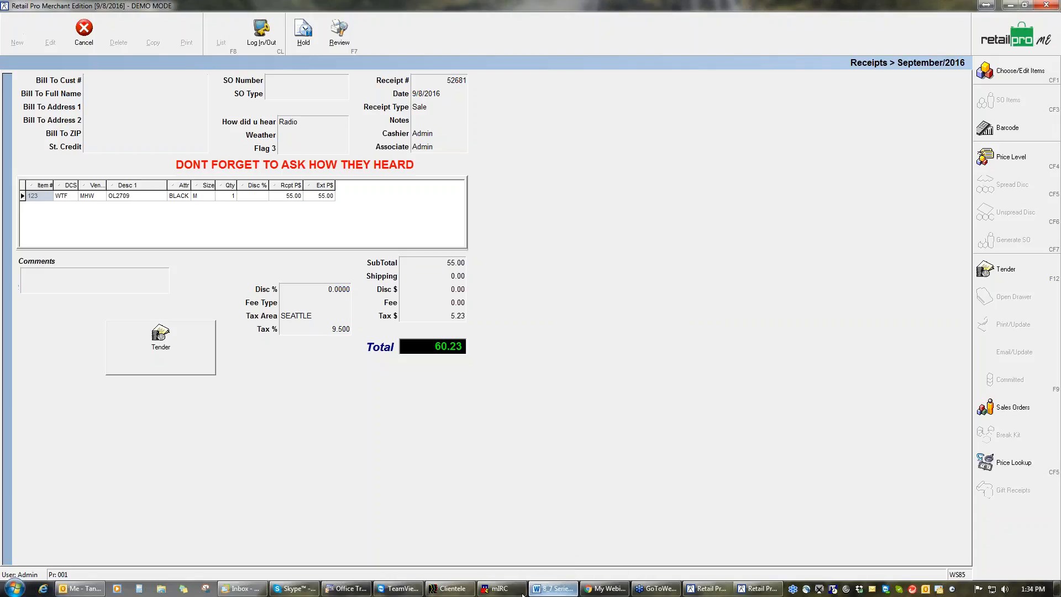
right_click(503, 590)
click(503, 562)
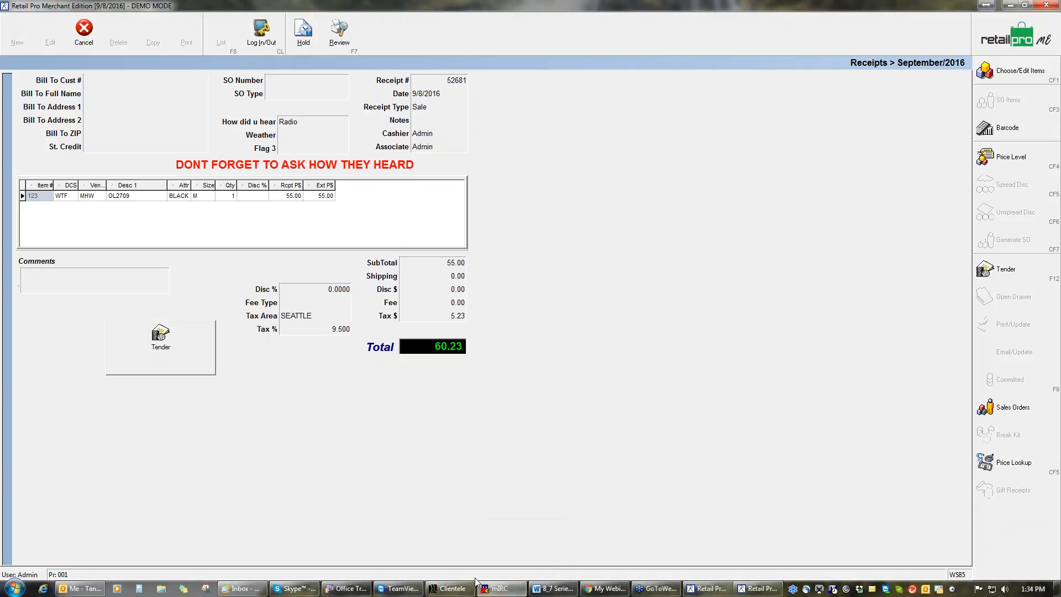
click(517, 311)
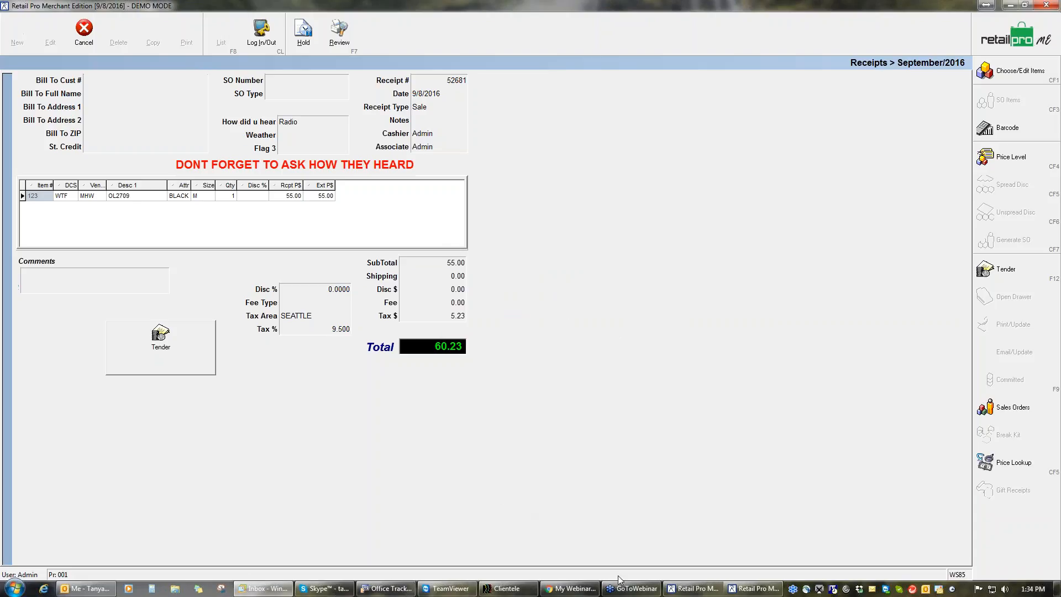
click(772, 593)
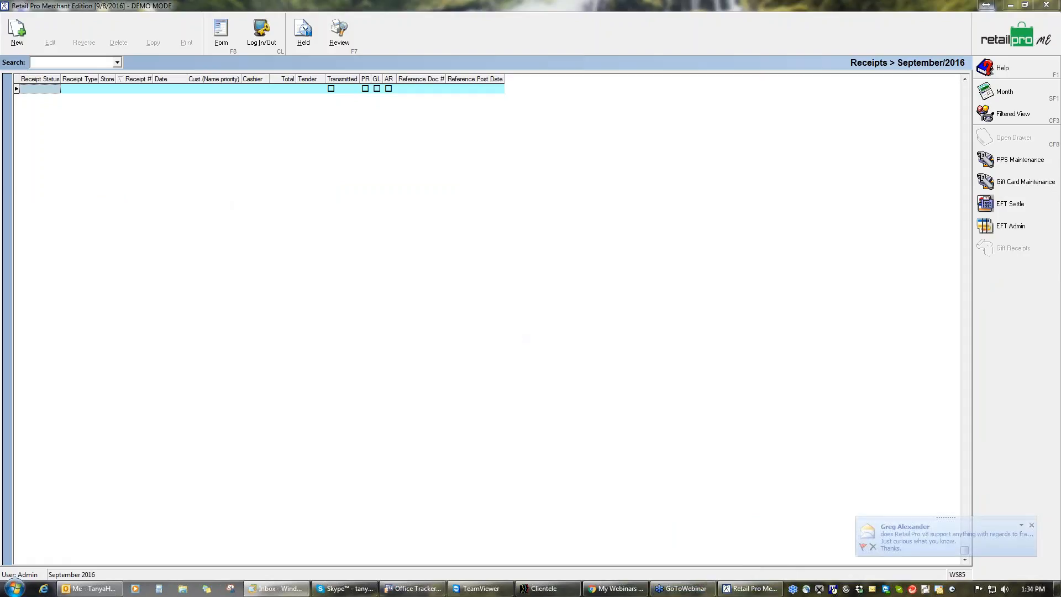
Switch the receipts list to form view and open its page in the Page Designer.
click(224, 37)
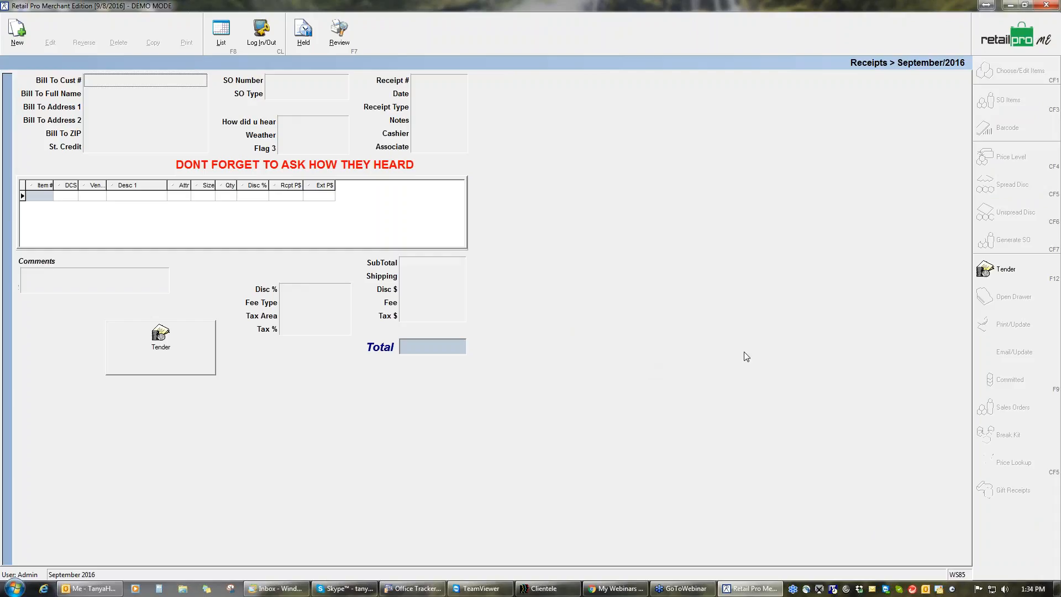
right_click(589, 230)
mouse_move(625, 236)
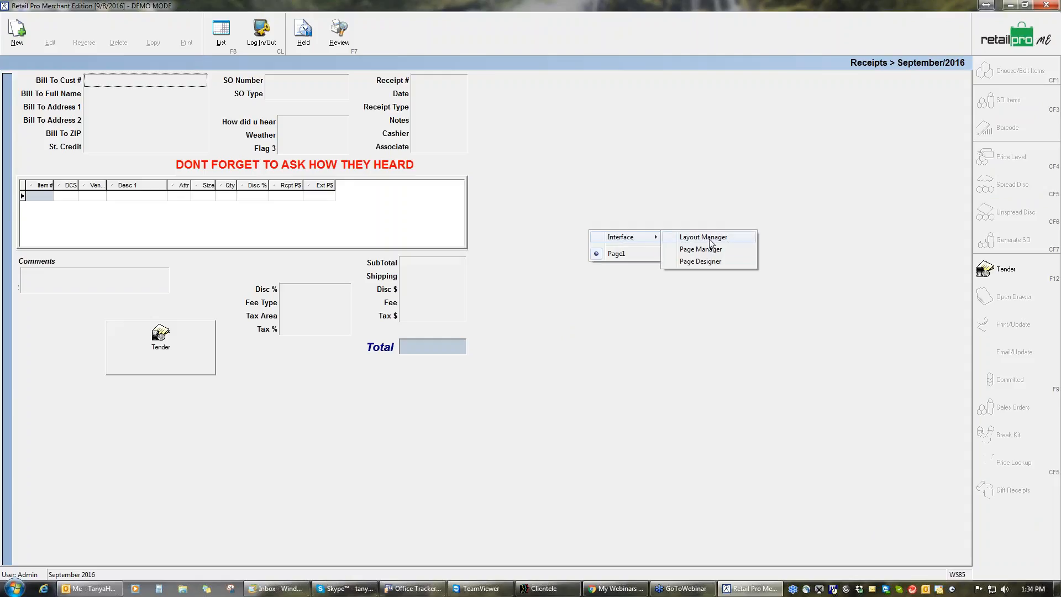
click(711, 262)
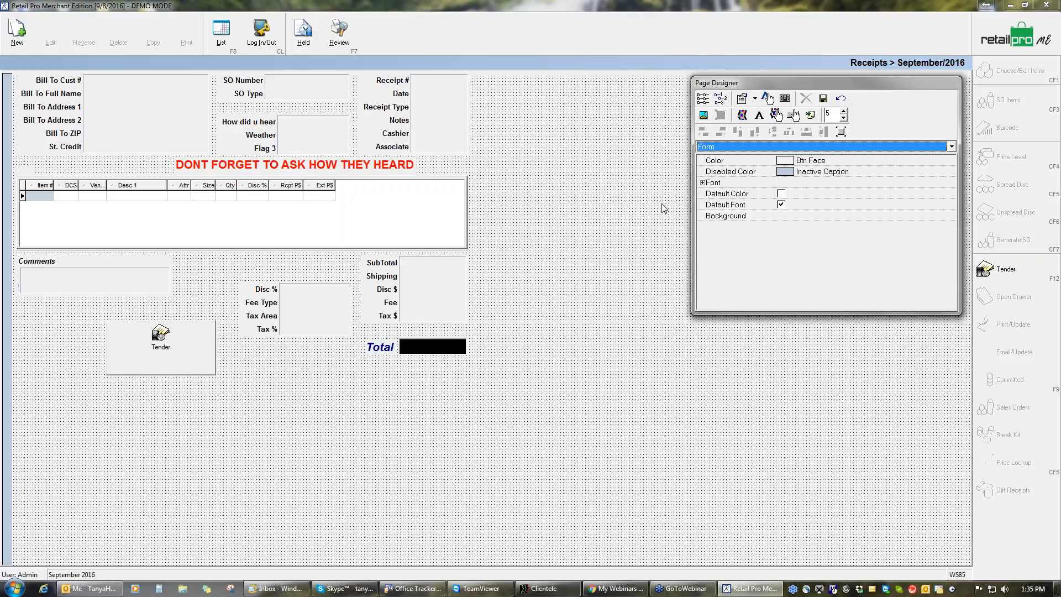
Select the Totals and Total Info groups together and align their bottom edges.
click(433, 287)
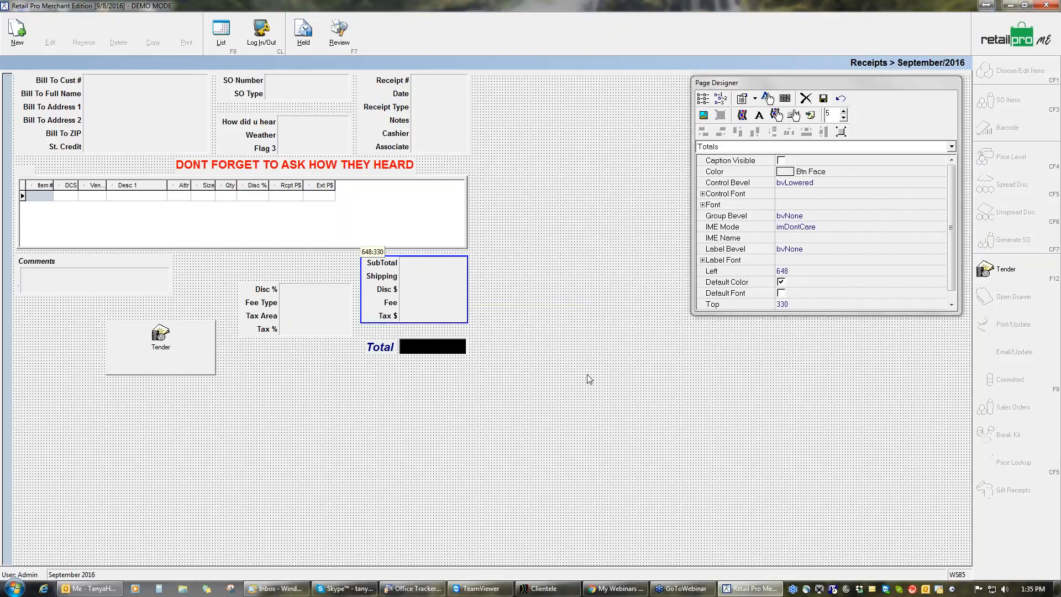
click(294, 320)
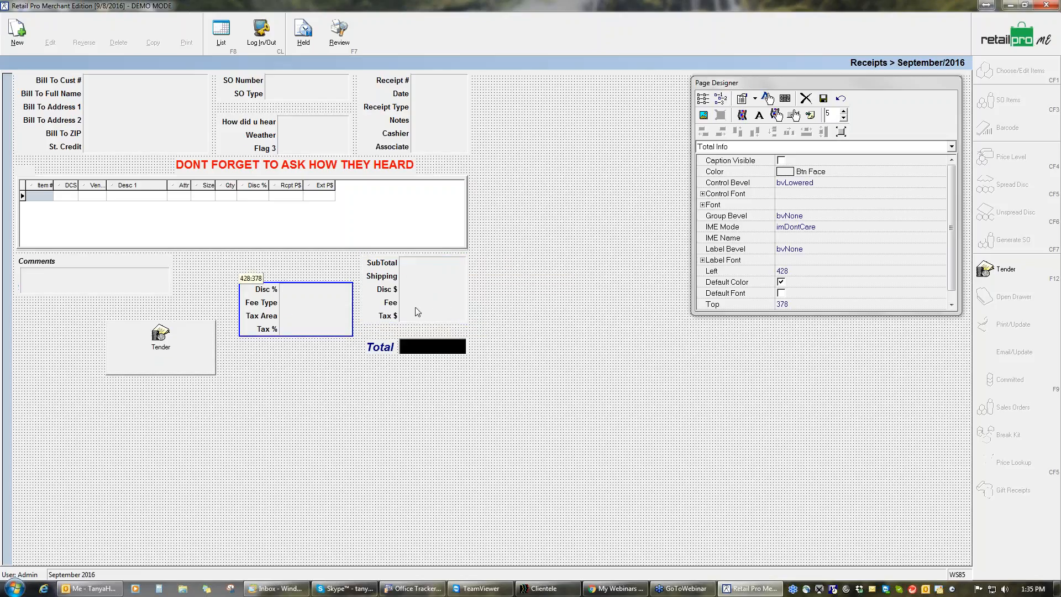
click(596, 293)
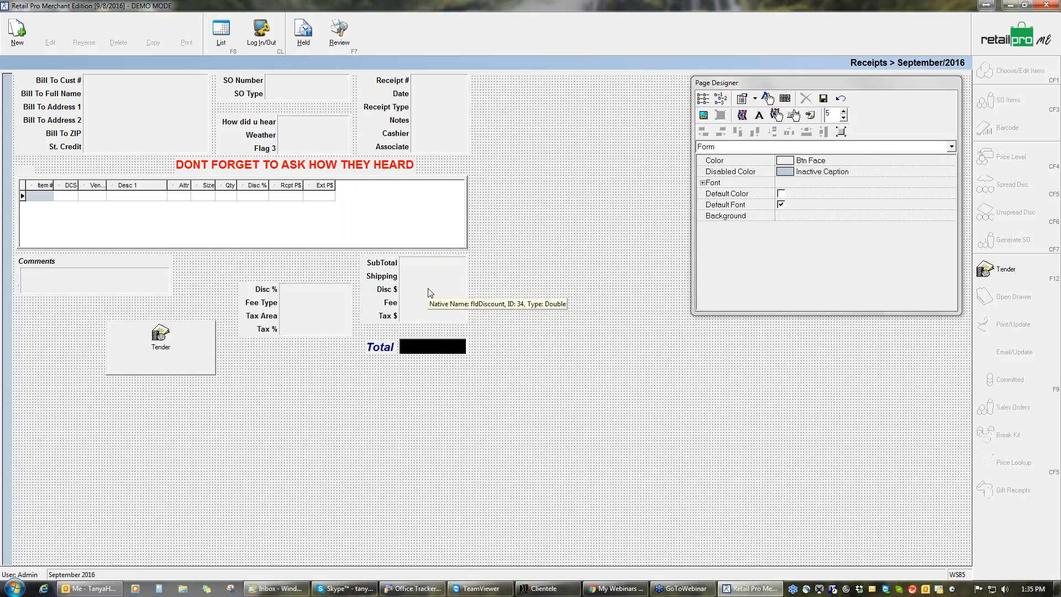
click(430, 293)
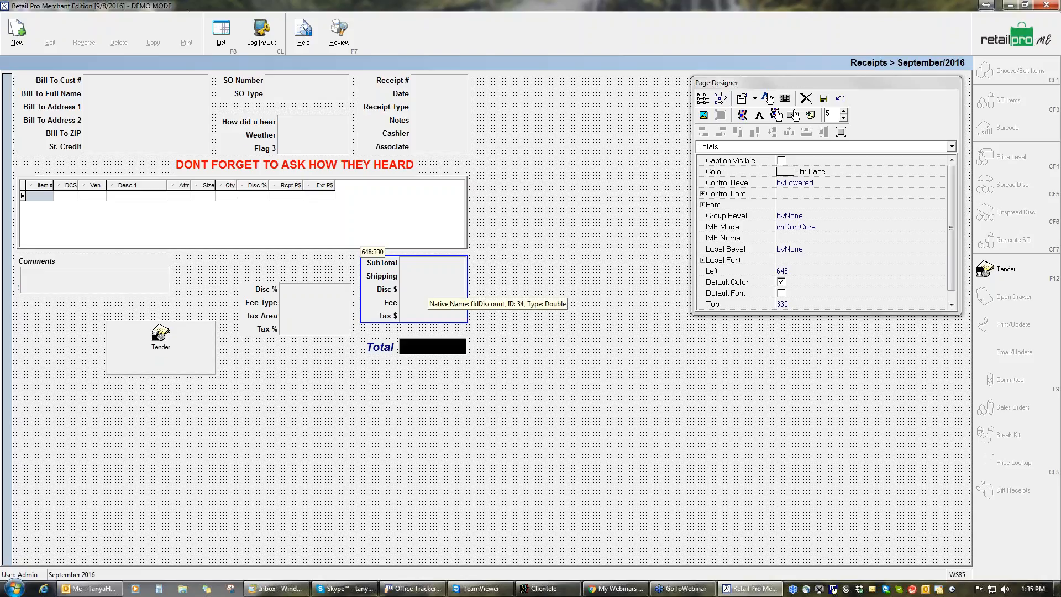
shift+click(314, 316)
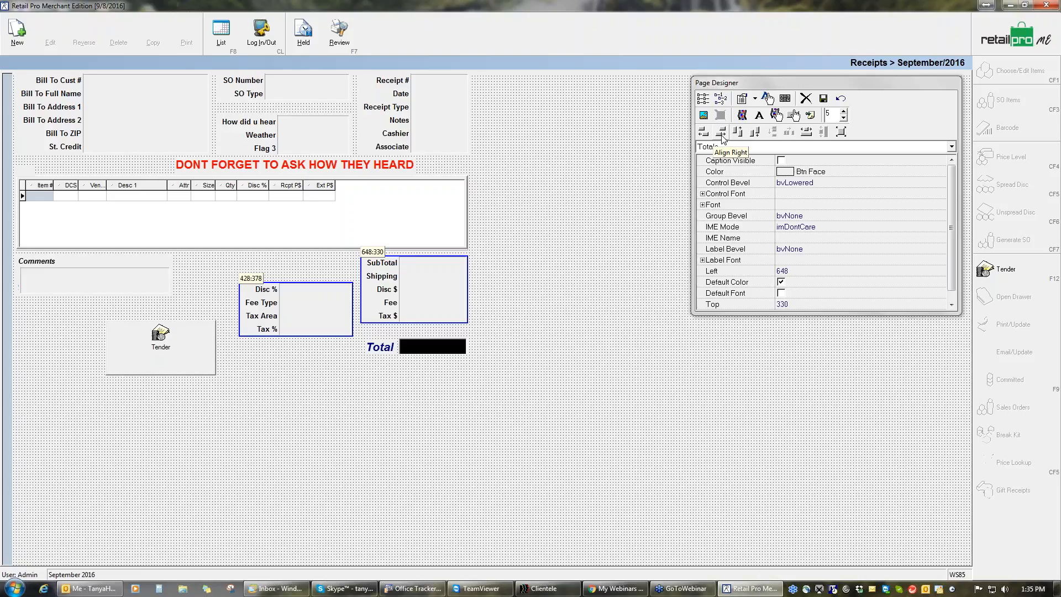
click(755, 133)
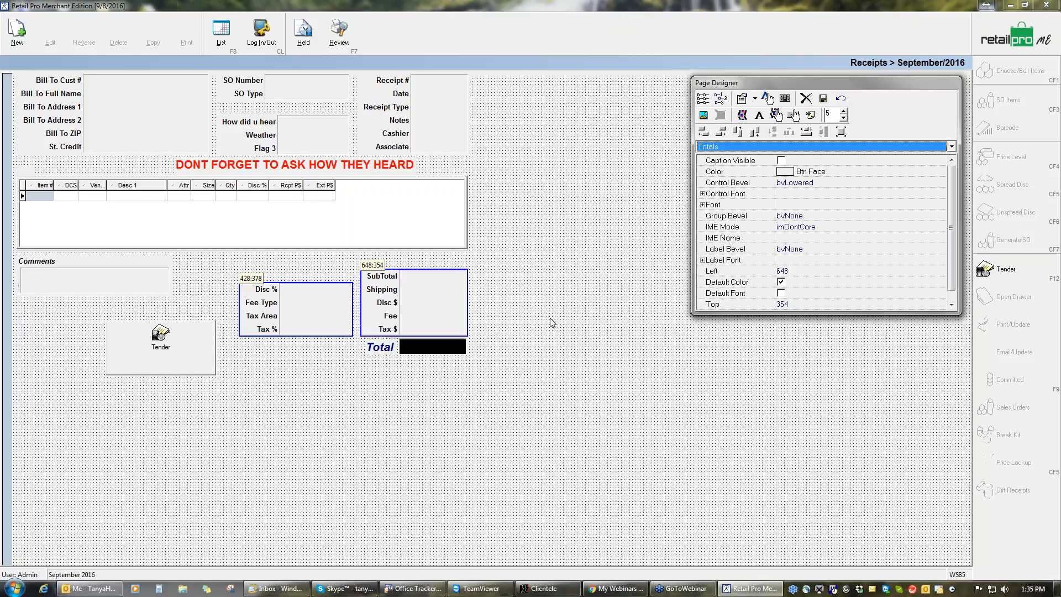
Move the Total Info and Totals groups up together, to top positions of 357 and 333.
click(387, 224)
click(331, 300)
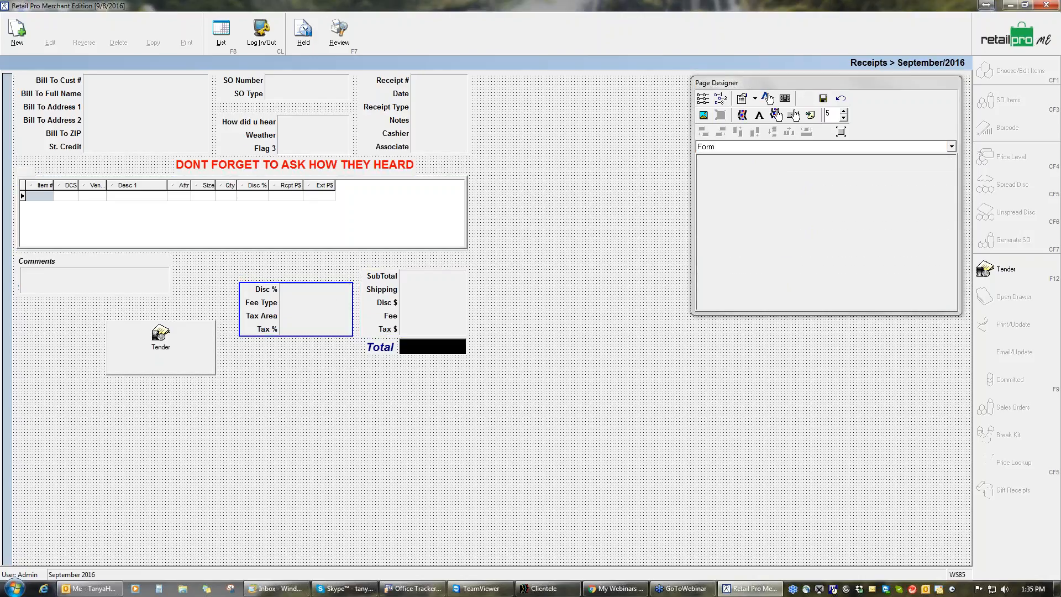
shift+click(431, 310)
key(Up)
key(Up)
key(Up)
key(Up)
key(Up)
key(Up)
key(Up)
key(Up)
key(Up)
key(Up)
key(Up)
key(Up)
key(Up)
key(Up)
key(Up)
key(Up)
key(Up)
key(Up)
key(Up)
key(Up)
key(Up)
key(Up)
key(Up)
key(Up)
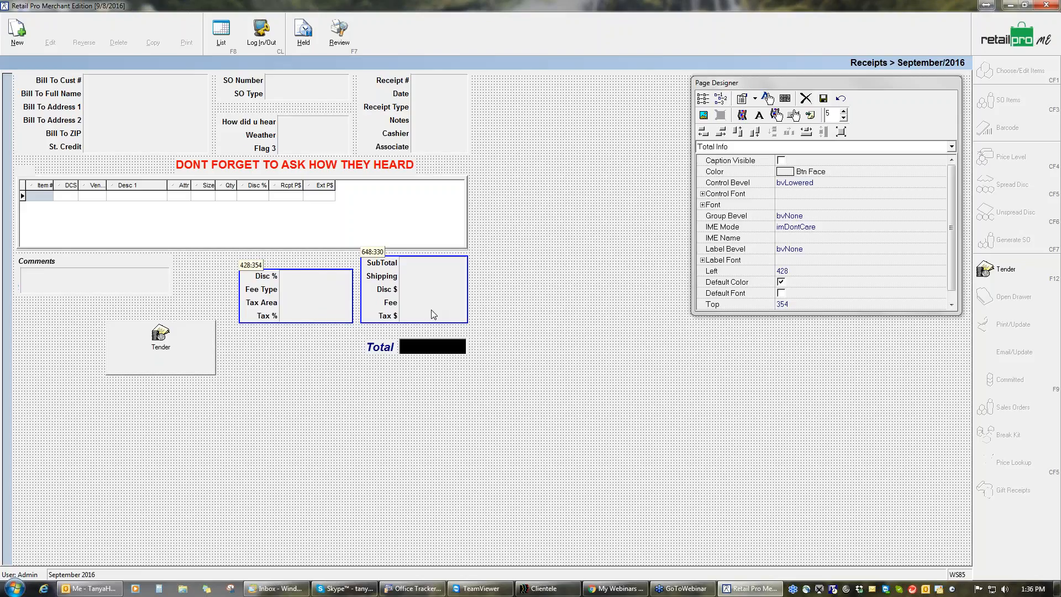
mouse_move(418, 283)
mouse_down()
mouse_move(552, 318)
mouse_move(786, 485)
mouse_move(357, 434)
mouse_move(363, 498)
mouse_move(543, 249)
mouse_move(417, 284)
mouse_up()
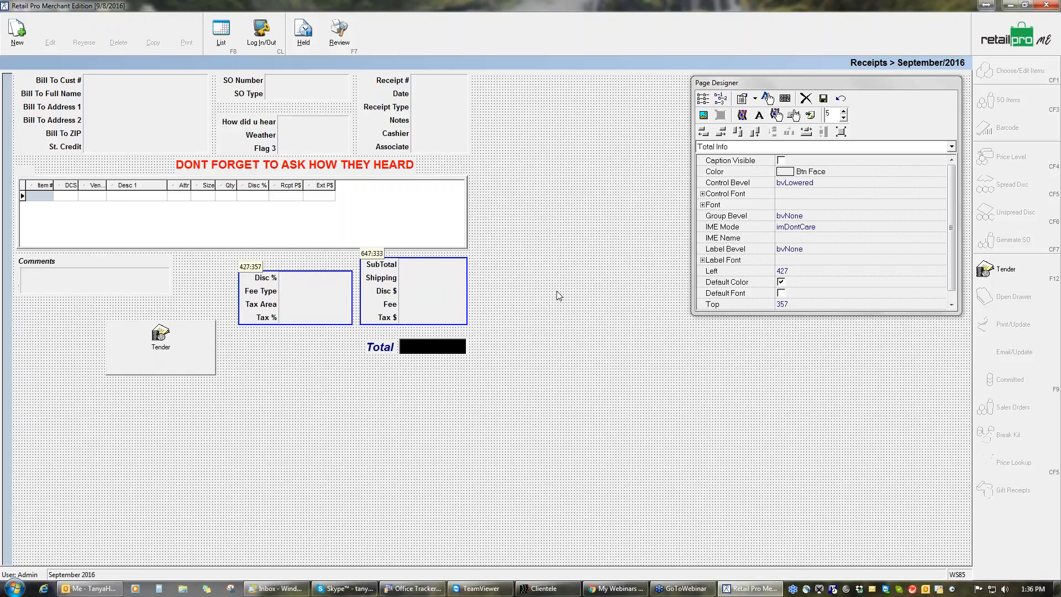
click(574, 260)
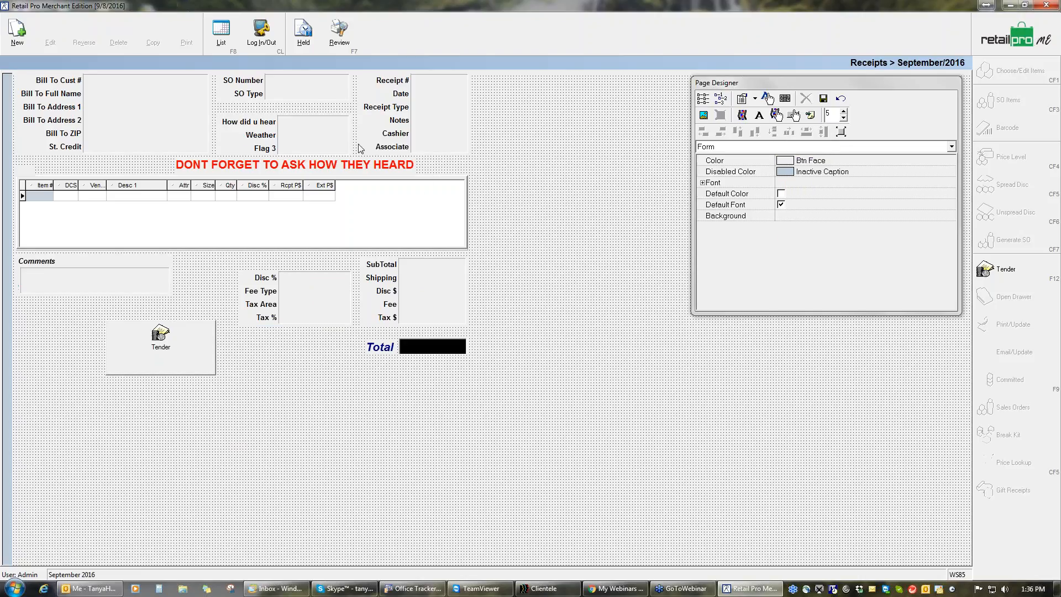
Move the Flags group up beneath the SO Info group, to a top position of 57.
click(306, 97)
click(319, 138)
key(Up)
key(Up)
key(Up)
key(Up)
key(Up)
key(Up)
key(Up)
key(Up)
key(Up)
key(Up)
key(Up)
key(Up)
key(Up)
key(Up)
key(Up)
key(Up)
key(Up)
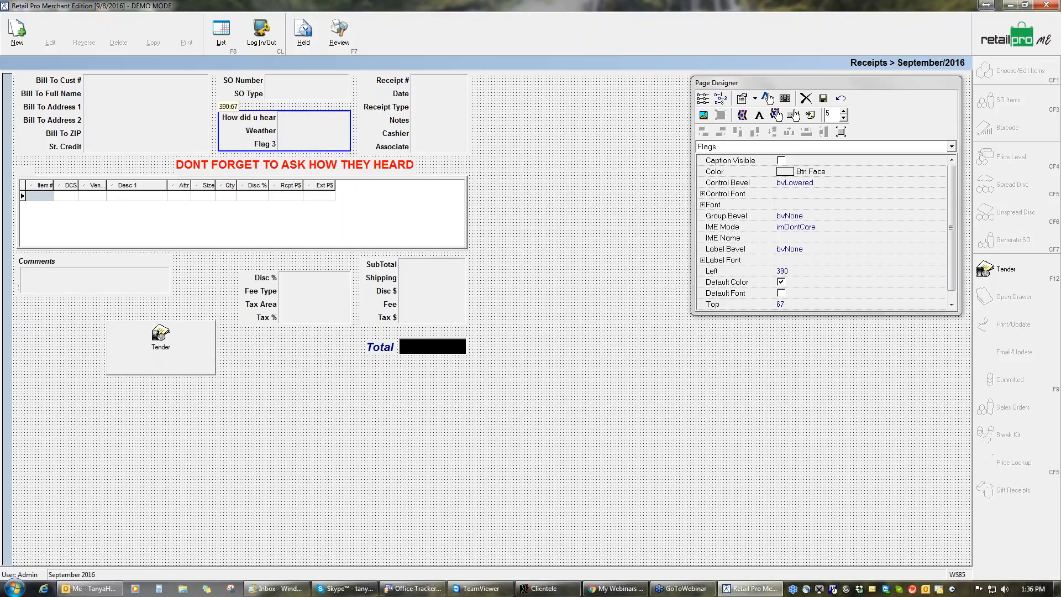
click(316, 77)
shift+click(314, 122)
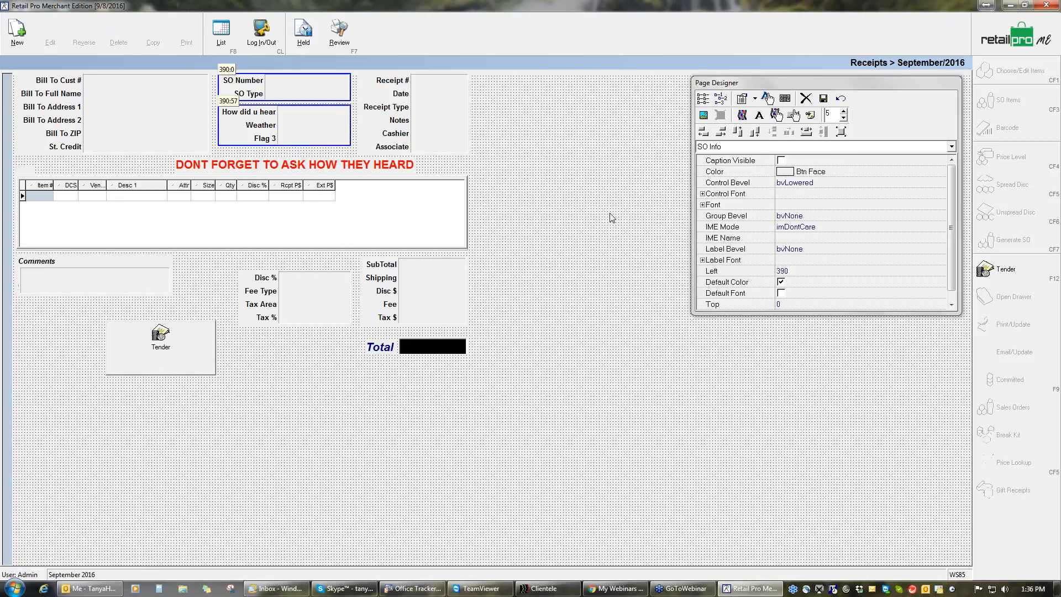
click(614, 145)
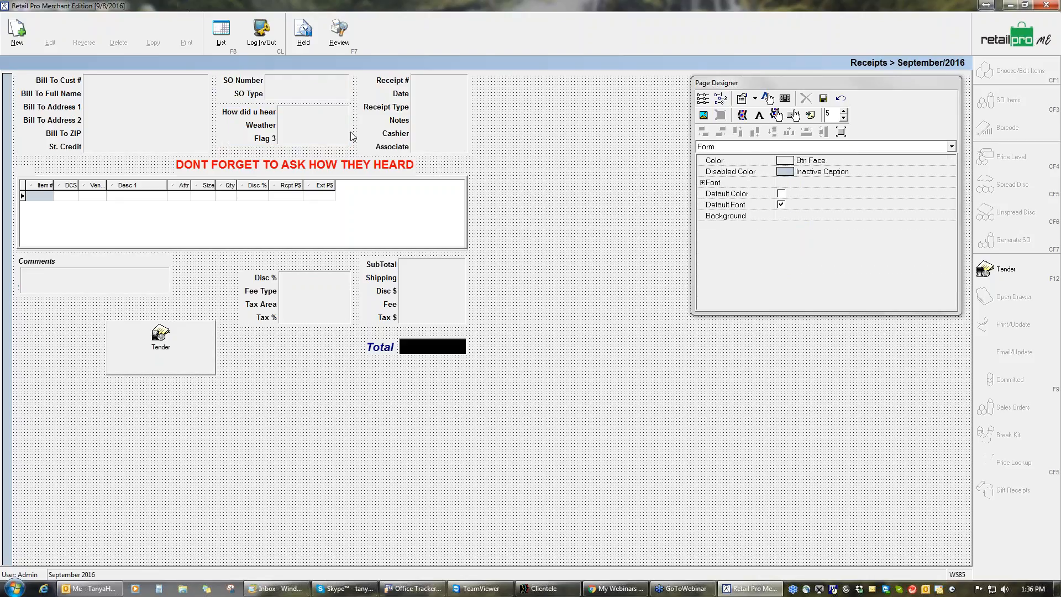
Align the bottom edge of the Flags group with the bottom of the Customer group.
click(181, 140)
shift+click(310, 132)
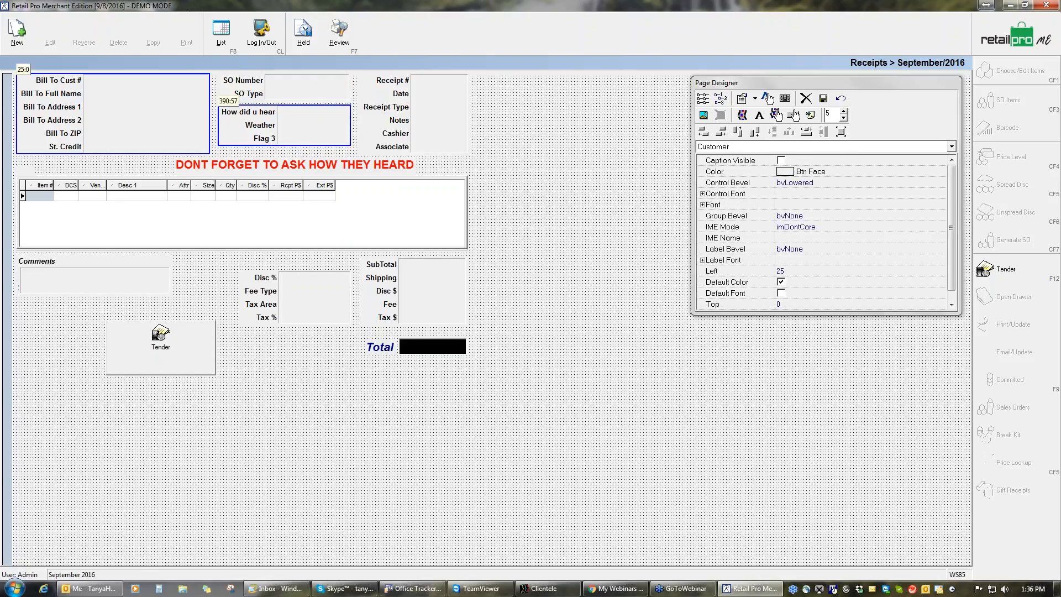
click(755, 132)
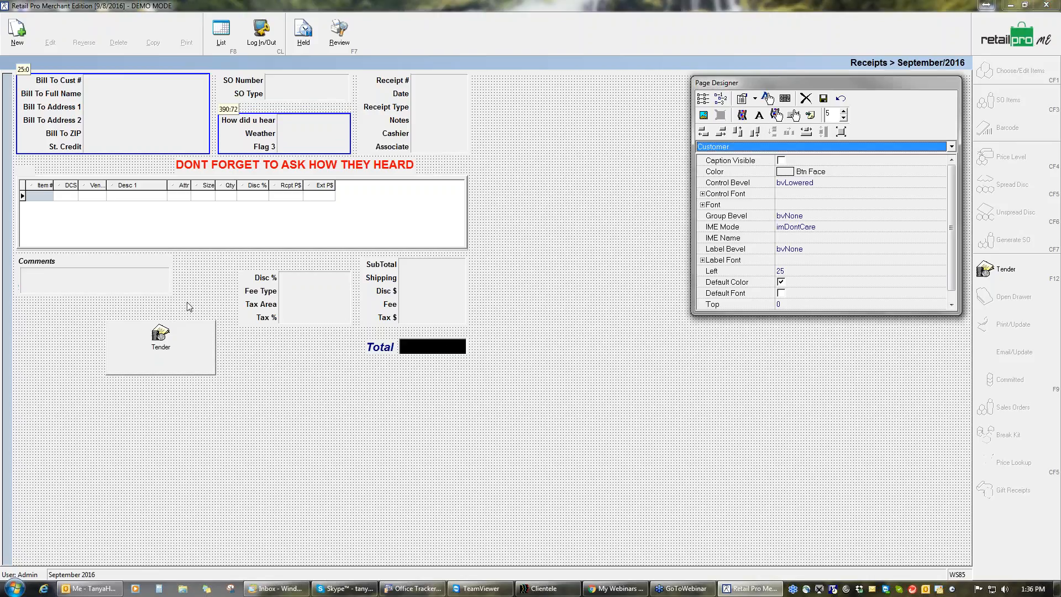
click(528, 166)
Apply equal horizontal space to the Customer, SO Info and Receipt Info groups.
click(175, 106)
shift+click(282, 84)
shift+click(426, 120)
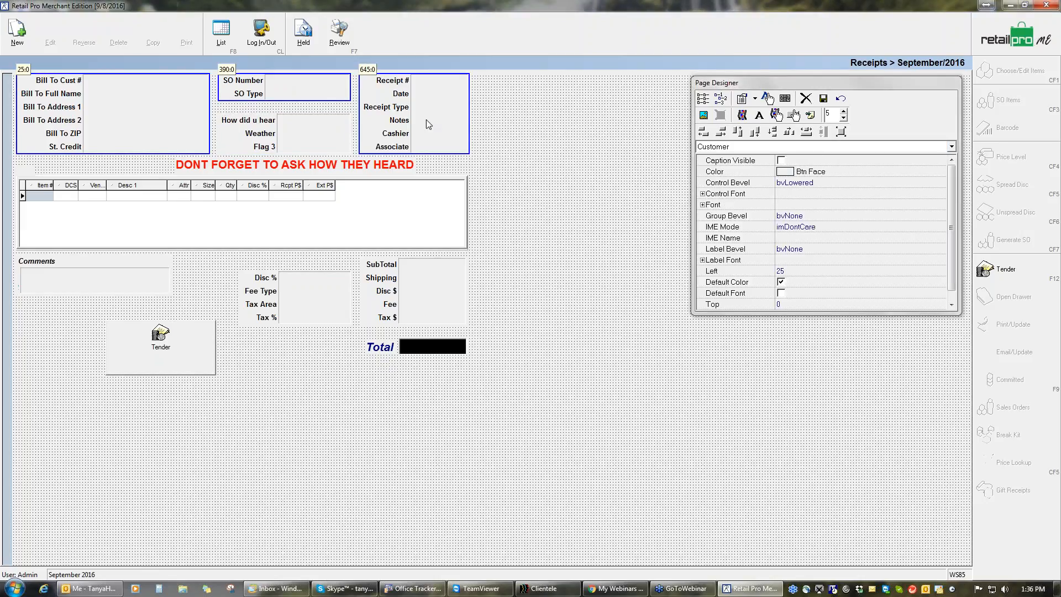
click(789, 135)
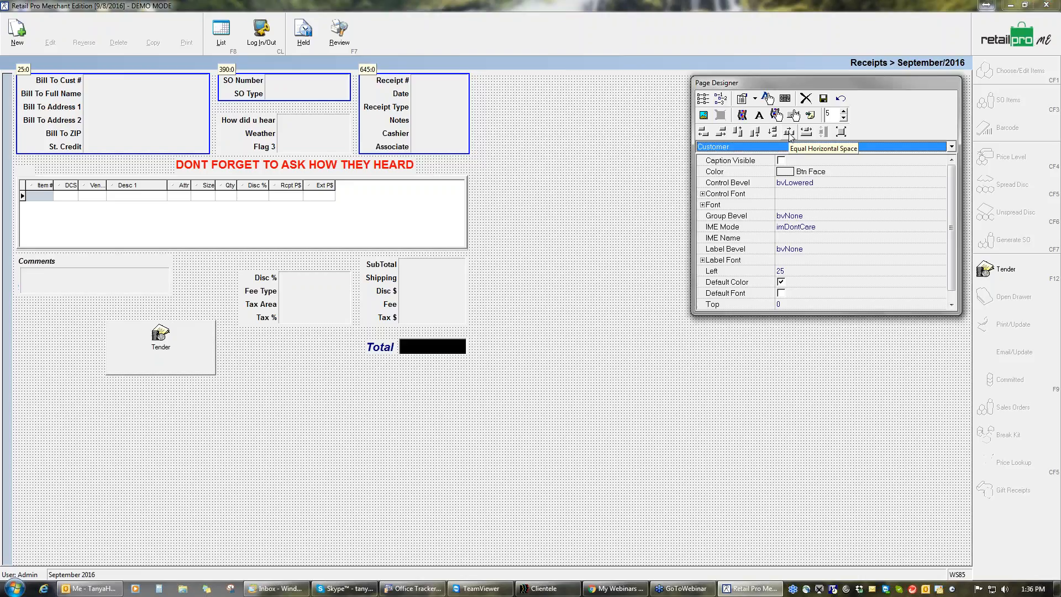
click(512, 128)
Nudge the Receipt Info group horizontally to a left position of 644.
click(415, 119)
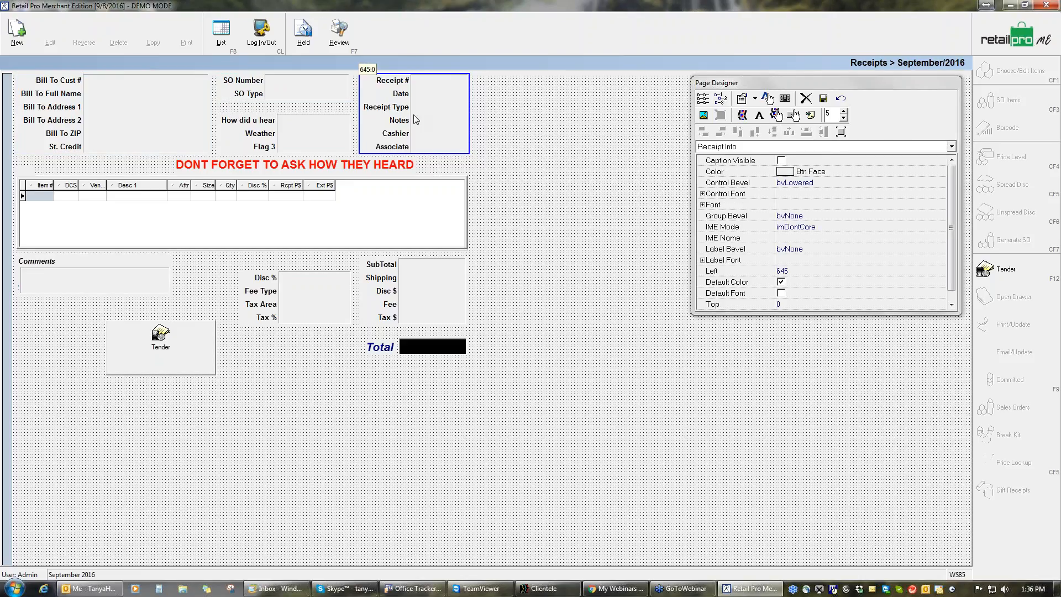
key(ctrl+Right)
key(ctrl+Right)
key(ctrl+Right)
key(ctrl+Right)
key(ctrl+Right)
key(ctrl+Right)
key(ctrl+Right)
key(ctrl+Right)
key(ctrl+Right)
key(ctrl+Right)
key(ctrl+Right)
key(ctrl+Right)
key(ctrl+Right)
key(ctrl+Right)
key(ctrl+Right)
key(ctrl+Right)
key(ctrl+Right)
key(ctrl+Right)
key(ctrl+Right)
key(ctrl+Right)
key(ctrl+Right)
key(ctrl+Right)
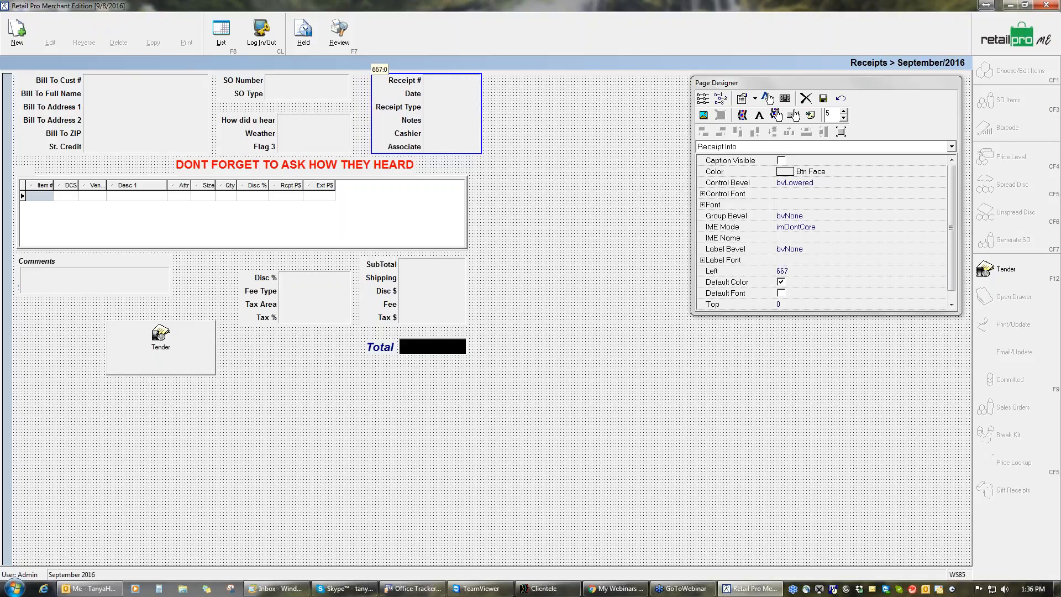
key(ctrl+Left)
key(ctrl+Left)
key(ctrl+Left)
key(ctrl+Left)
key(ctrl+Left)
key(ctrl+Left)
key(ctrl+Left)
key(ctrl+Left)
key(ctrl+Left)
key(ctrl+Left)
key(ctrl+Left)
key(ctrl+Left)
key(ctrl+Left)
key(ctrl+Left)
key(ctrl+Left)
key(ctrl+Left)
key(ctrl+Left)
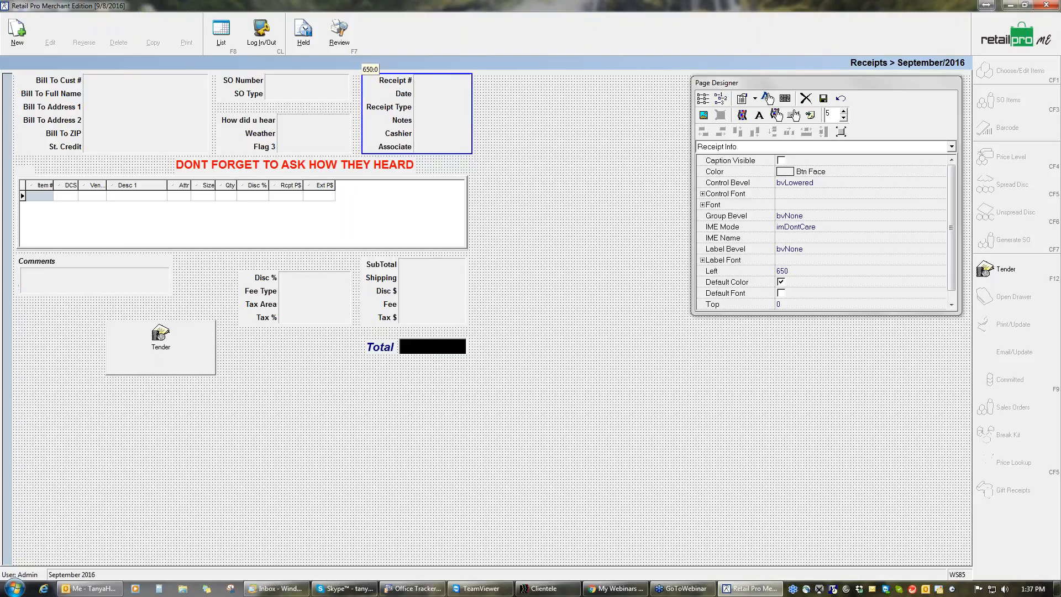
key(ctrl+Left)
key(ctrl+Left)
key(ctrl+Left)
key(ctrl+Left)
key(ctrl+Left)
key(ctrl+Left)
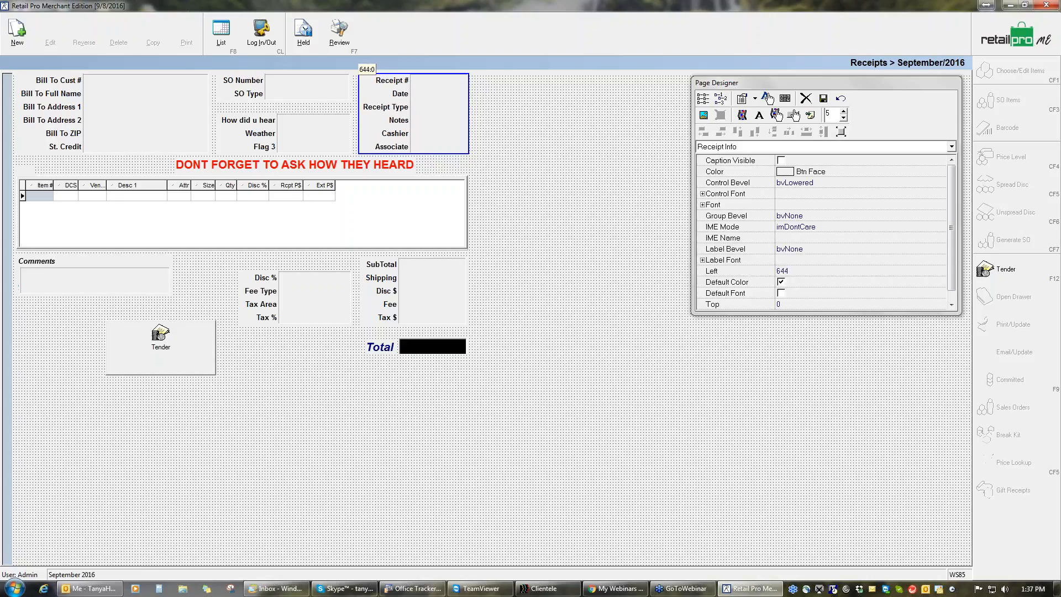
Nudge the SO Info group towards the Customer group, to a left position of 363.
click(317, 95)
key(ctrl+Left)
key(ctrl+Left)
key(ctrl+Left)
key(ctrl+Left)
key(ctrl+Left)
key(ctrl+Left)
key(ctrl+Left)
key(ctrl+Left)
key(ctrl+Left)
key(ctrl+Left)
key(ctrl+Left)
key(ctrl+Left)
key(ctrl+Left)
key(ctrl+Left)
key(ctrl+Left)
key(ctrl+Left)
key(ctrl+Left)
key(ctrl+Left)
key(ctrl+Left)
key(ctrl+Left)
key(ctrl+Left)
key(ctrl+Left)
key(ctrl+Left)
key(ctrl+Left)
key(ctrl+Left)
key(ctrl+Left)
Select the Customer, SO Info and Receipt Info groups and distribute them with equal horizontal space.
click(178, 114)
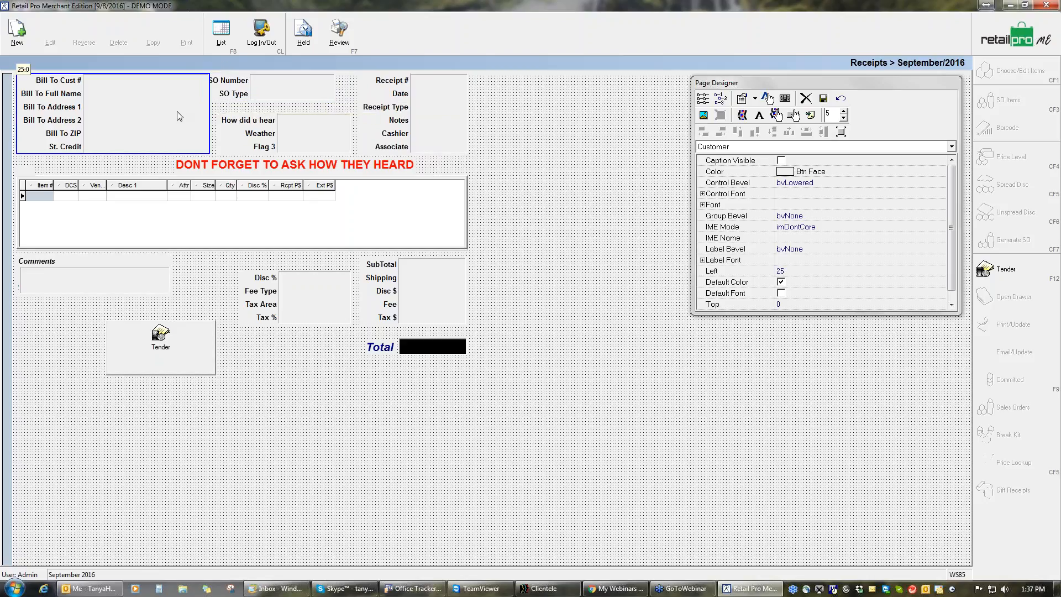
click(279, 97)
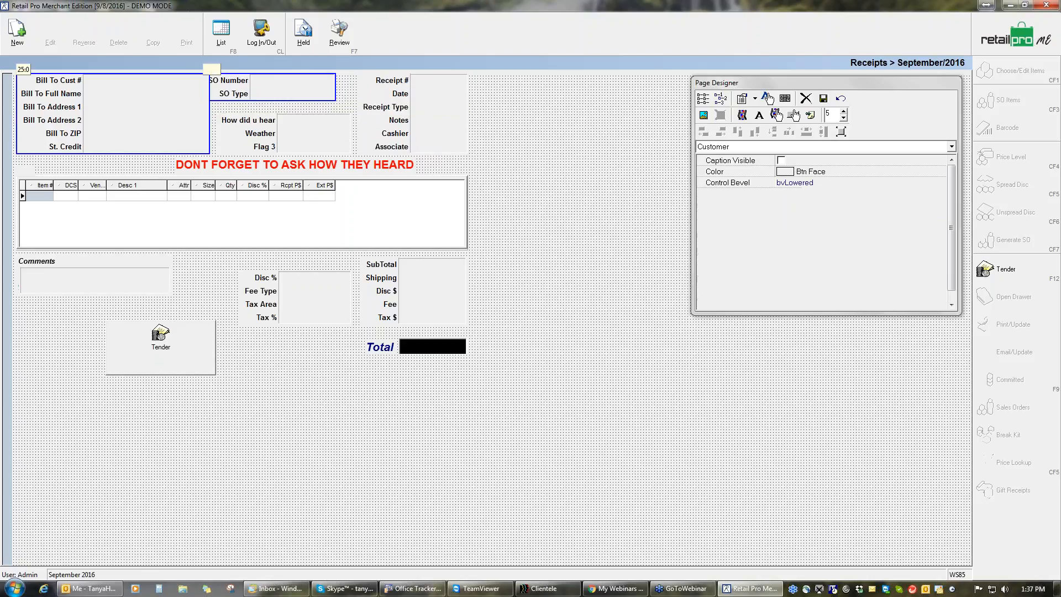
shift+click(403, 112)
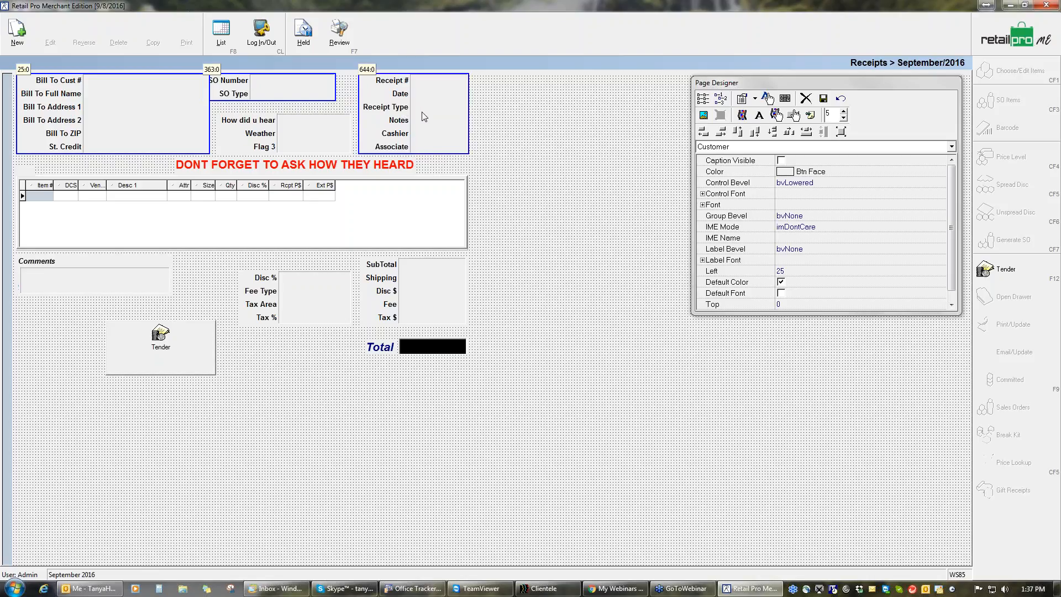
click(790, 132)
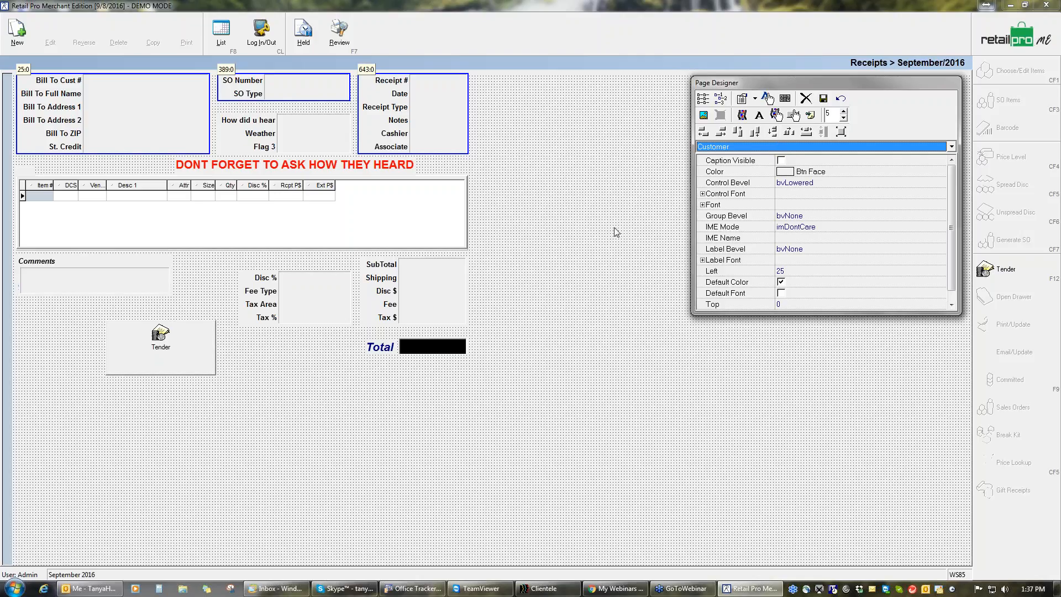
click(572, 220)
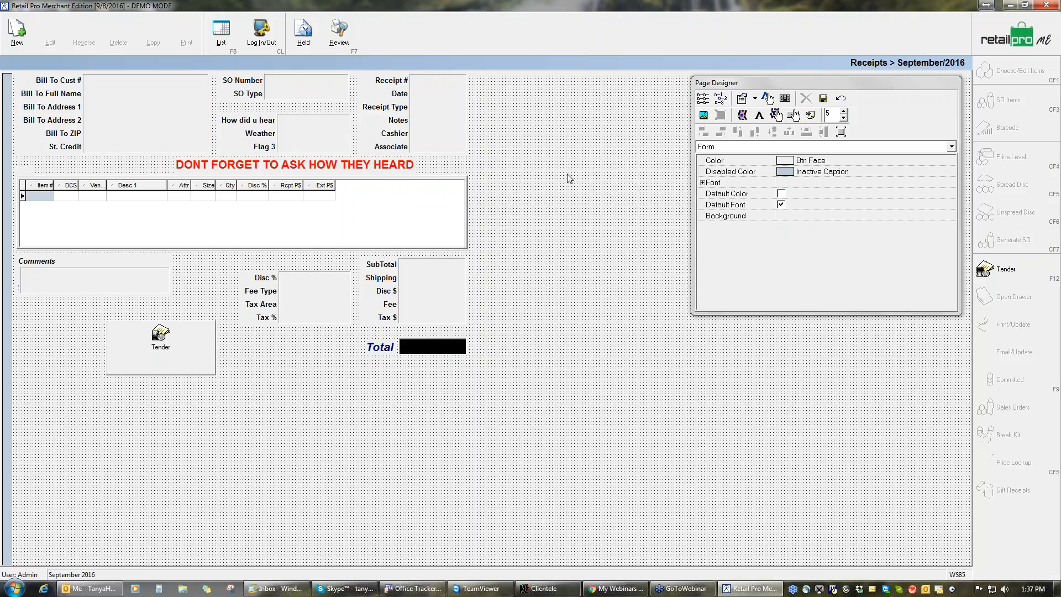
Save the receipt form's page design and return to the form.
click(825, 99)
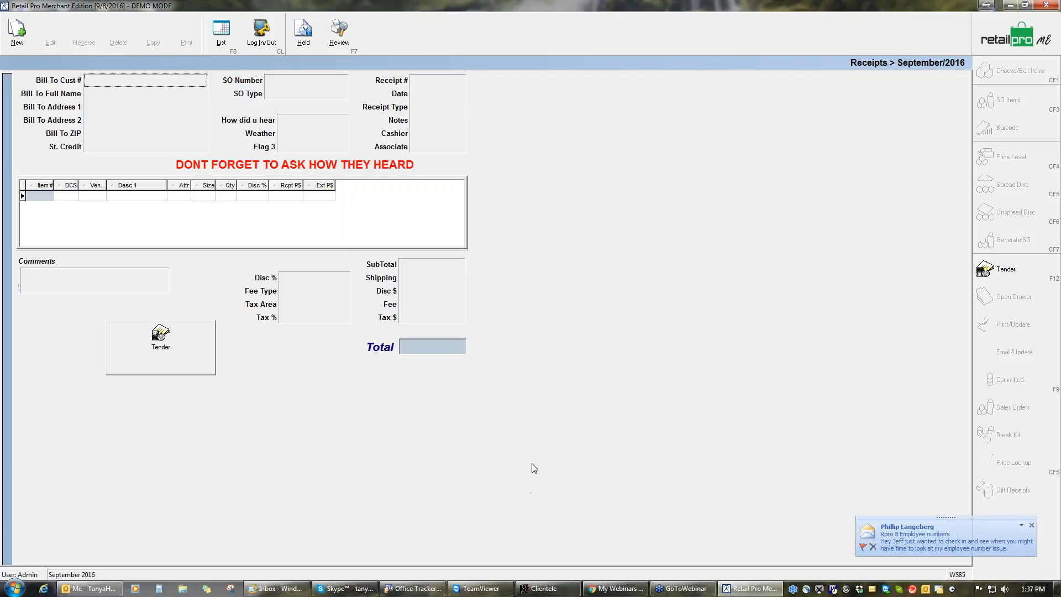
right_click(552, 345)
click(991, 458)
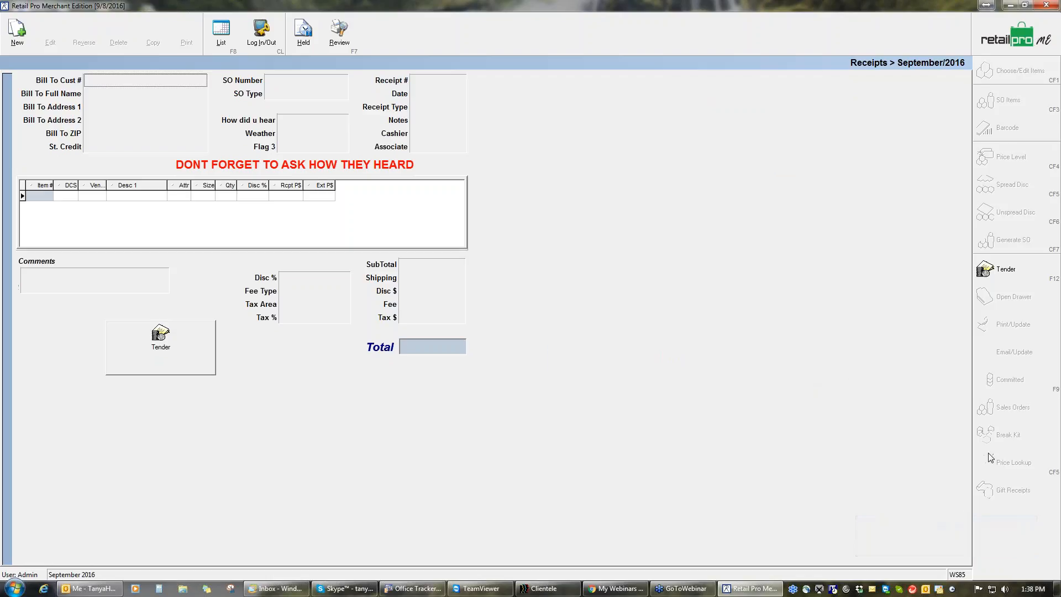
Hide the Price Level, Spread Disc and Unspread Disc items from the receipt form's side menu with the Menu Designer.
right_click(991, 358)
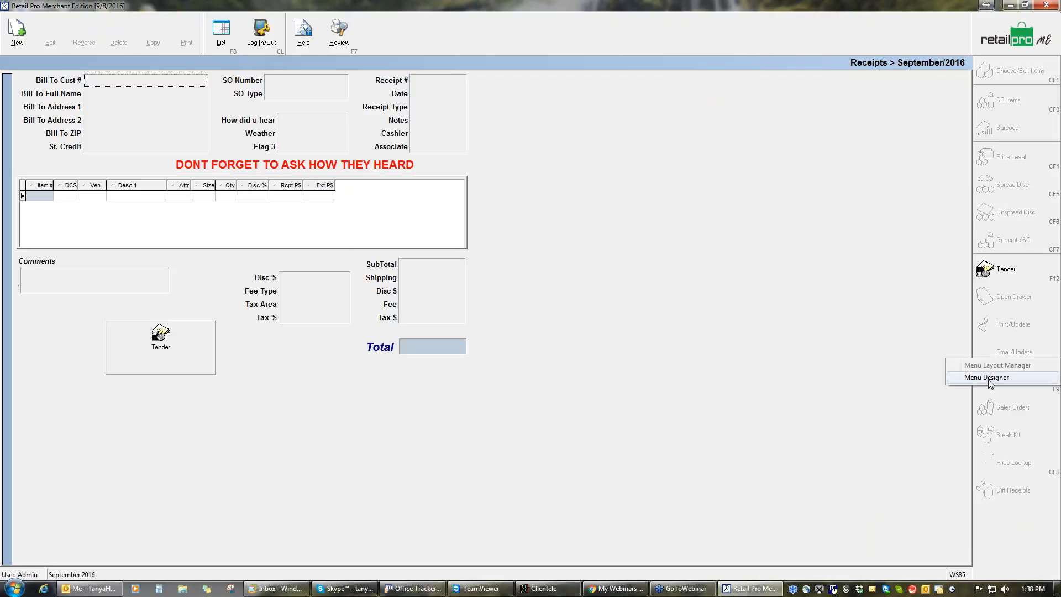
click(987, 377)
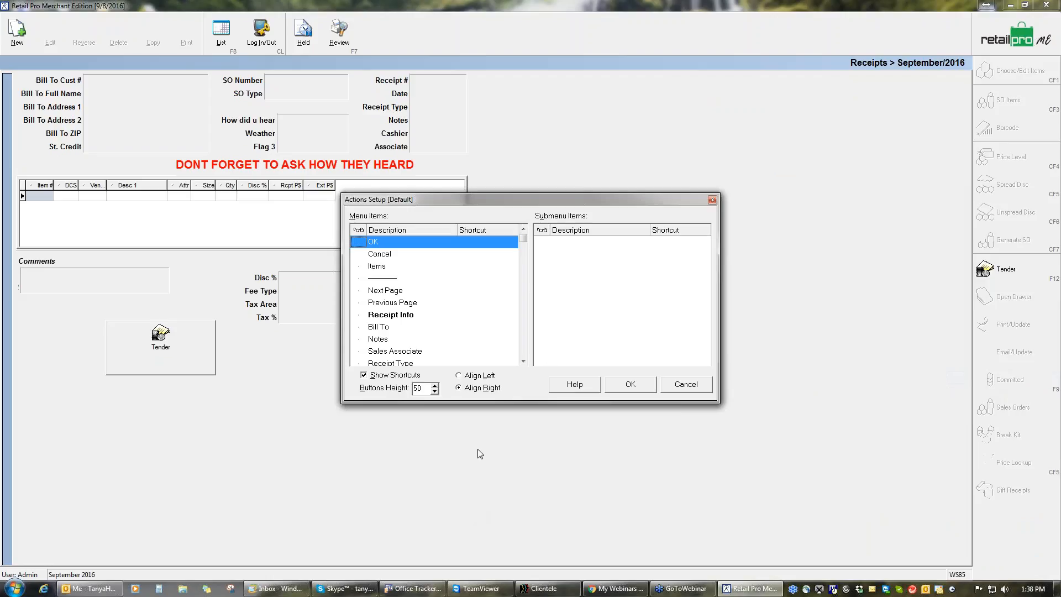
click(522, 331)
click(522, 331)
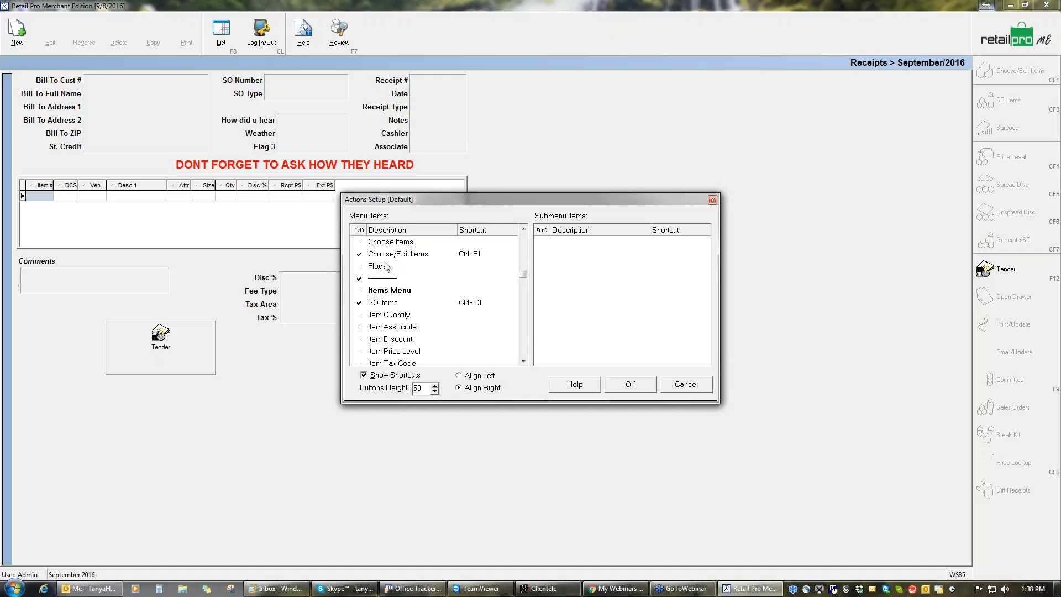
click(523, 344)
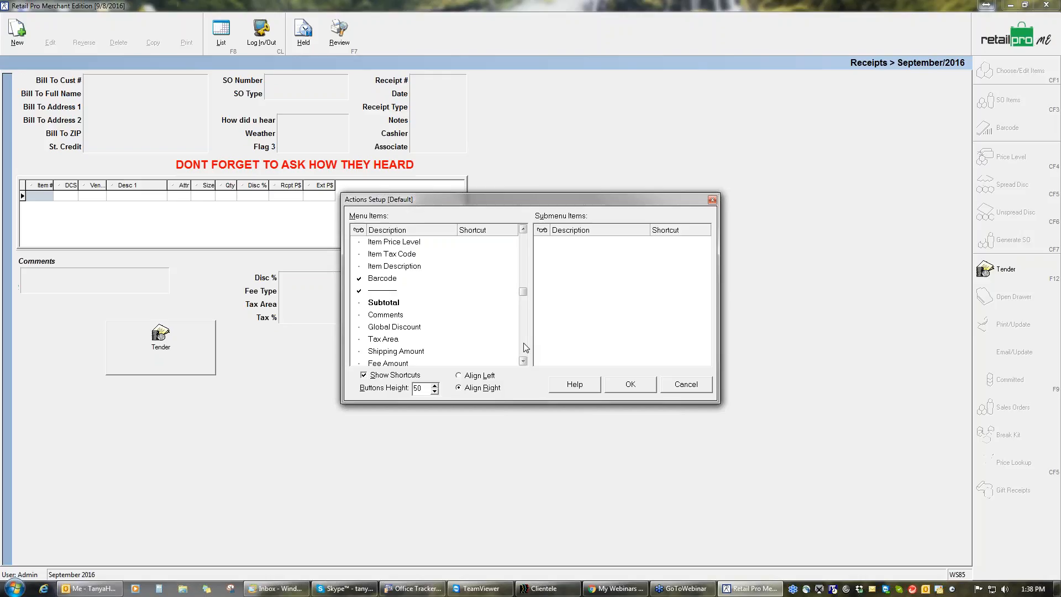
click(524, 344)
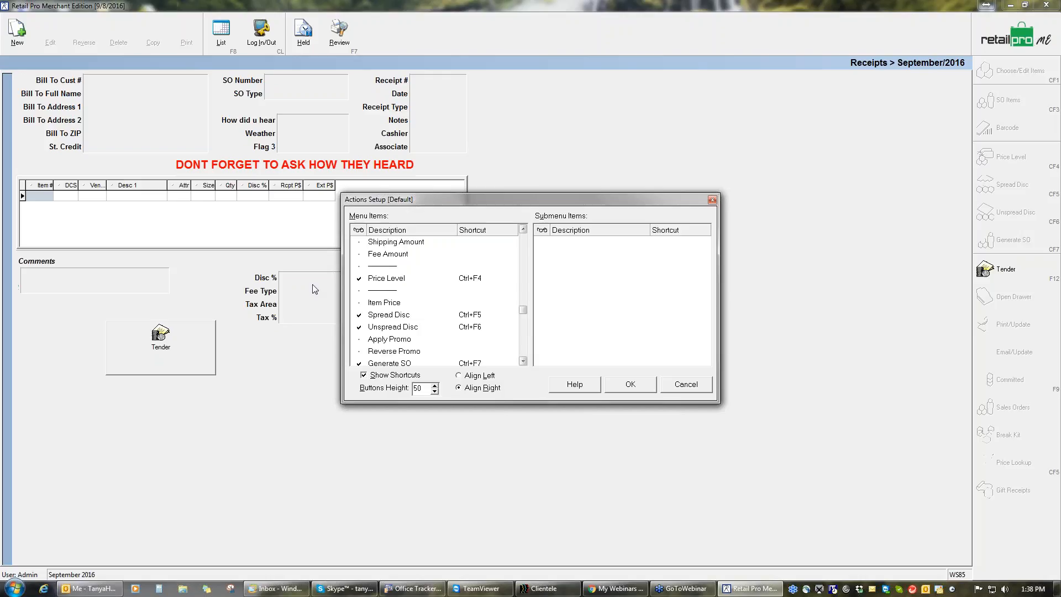
click(357, 280)
click(359, 315)
click(362, 328)
click(362, 328)
click(523, 361)
click(523, 361)
click(523, 361)
click(523, 361)
click(523, 361)
click(523, 361)
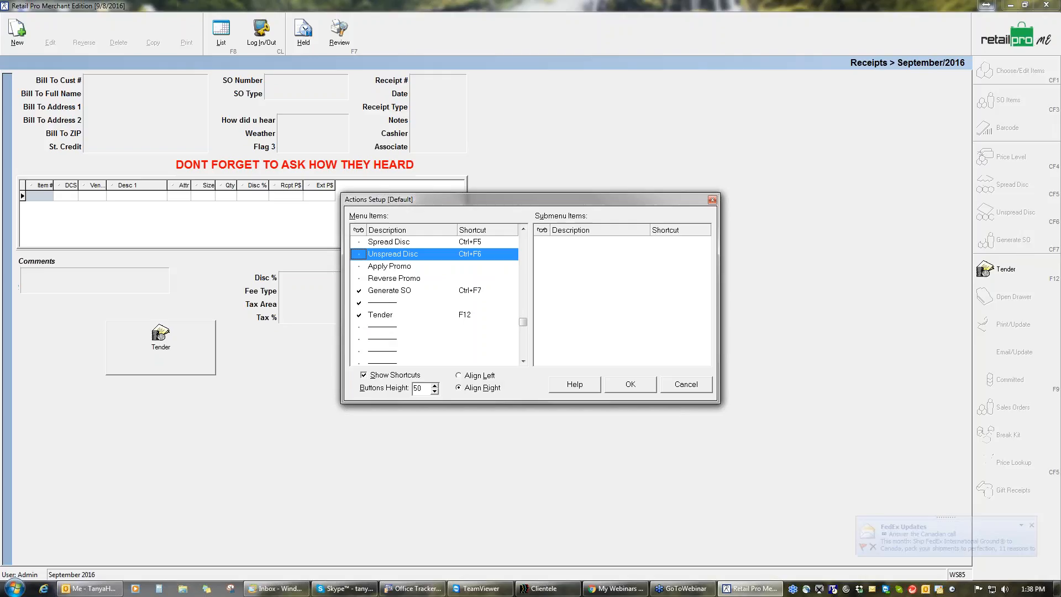
drag(522, 322, 523, 238)
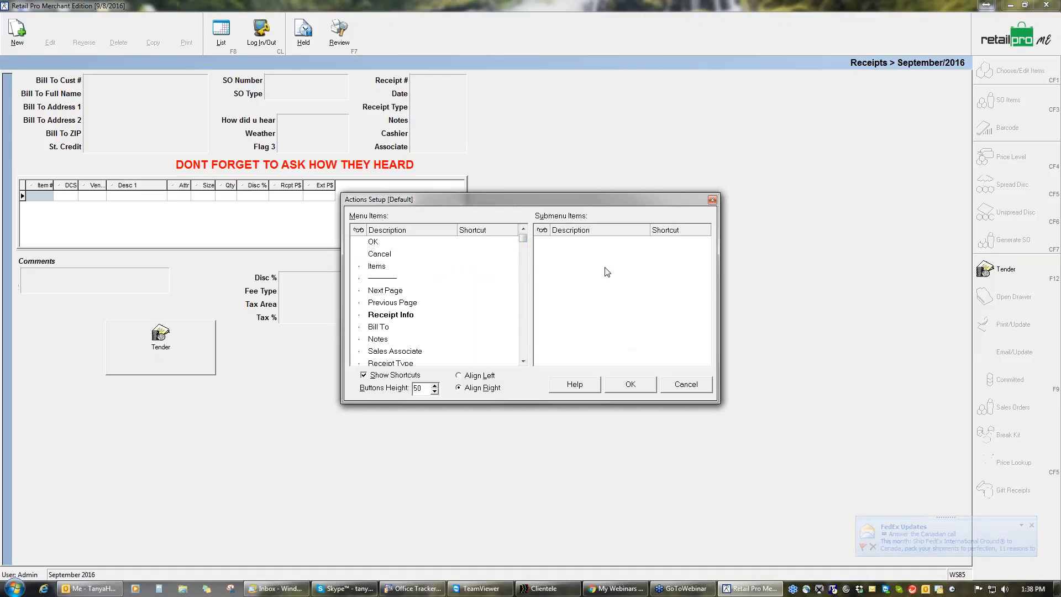
click(632, 385)
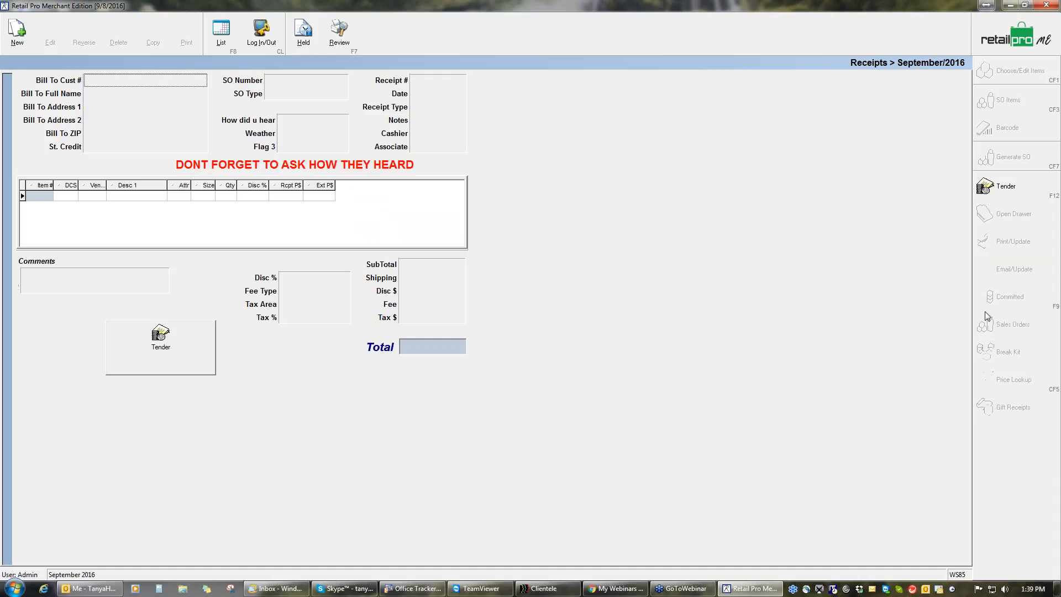
Align the receipt form's side menu to the left in the Menu Designer.
right_click(988, 454)
click(978, 472)
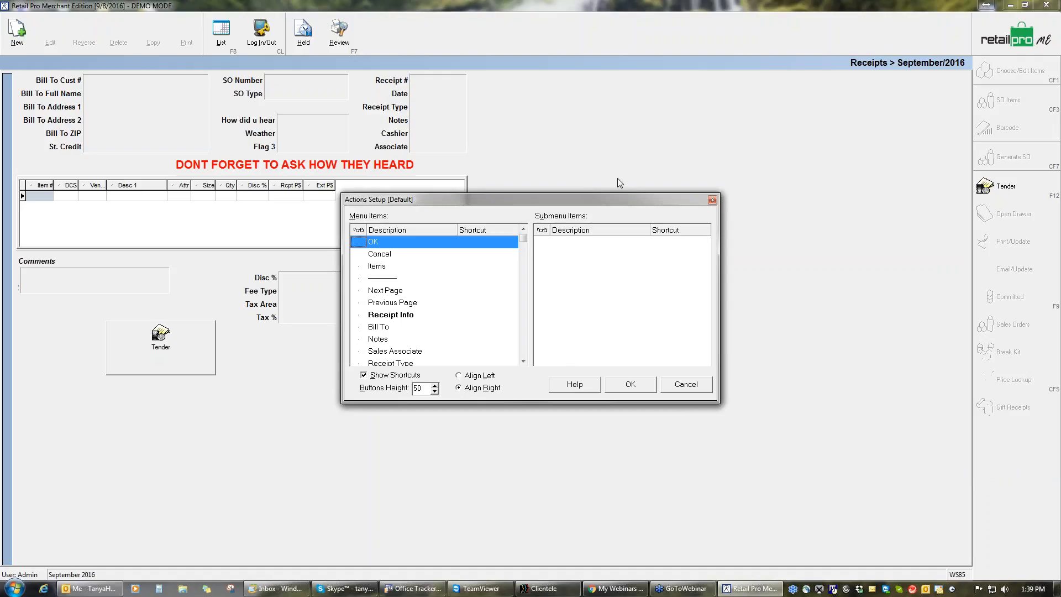
click(459, 377)
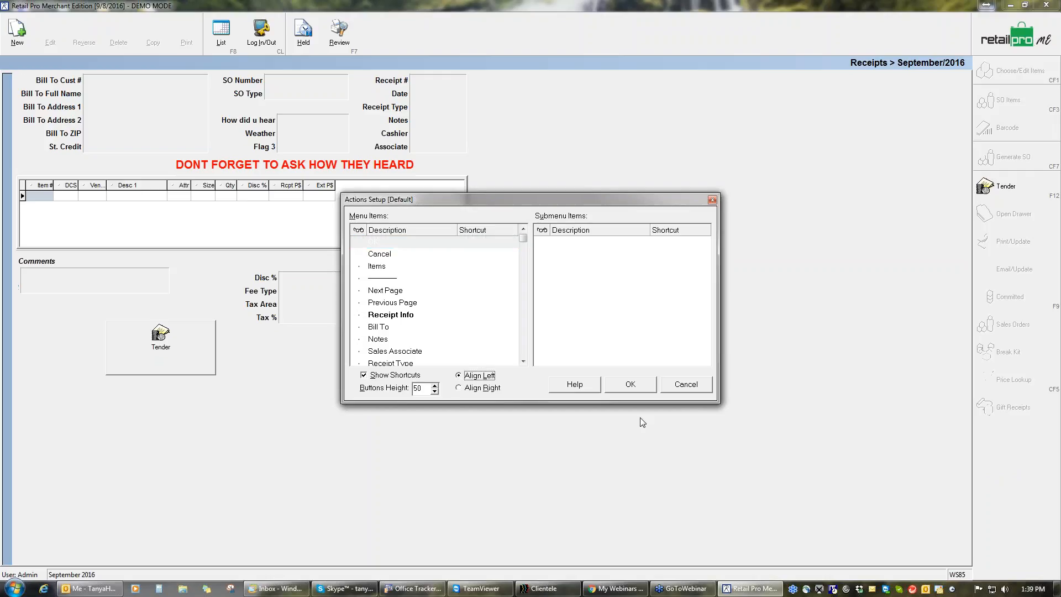
click(636, 388)
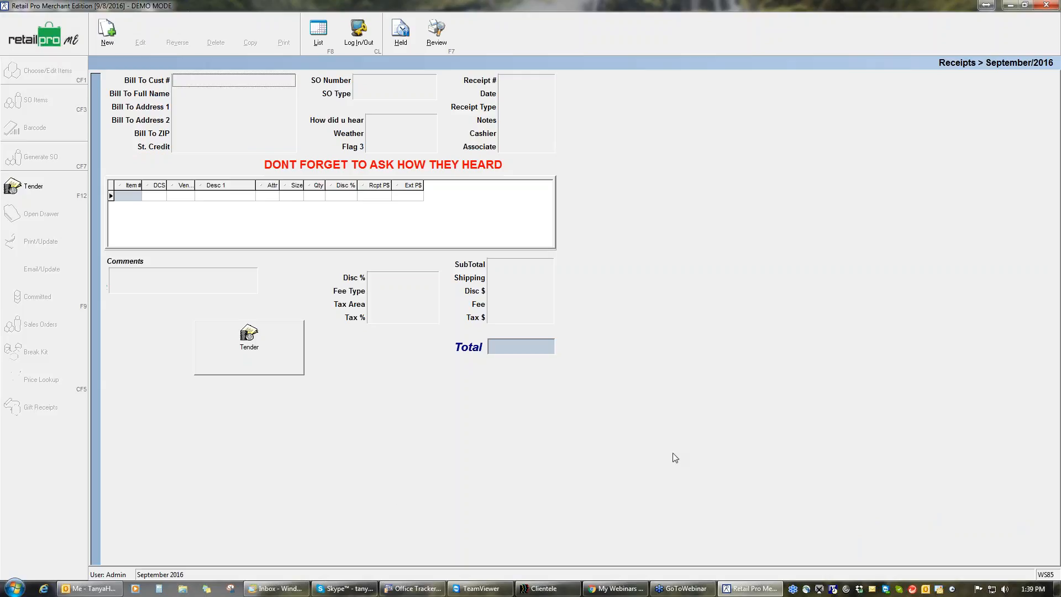
Turn off shortcut display for the receipt form's side menu and set its button height to 80.
right_click(657, 268)
mouse_move(690, 274)
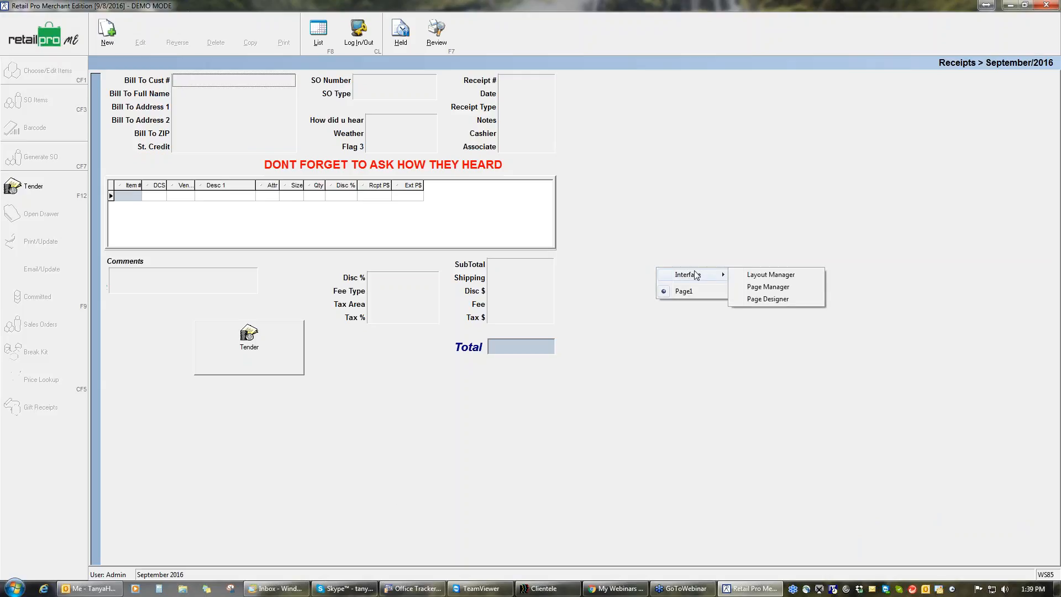
right_click(55, 426)
click(91, 441)
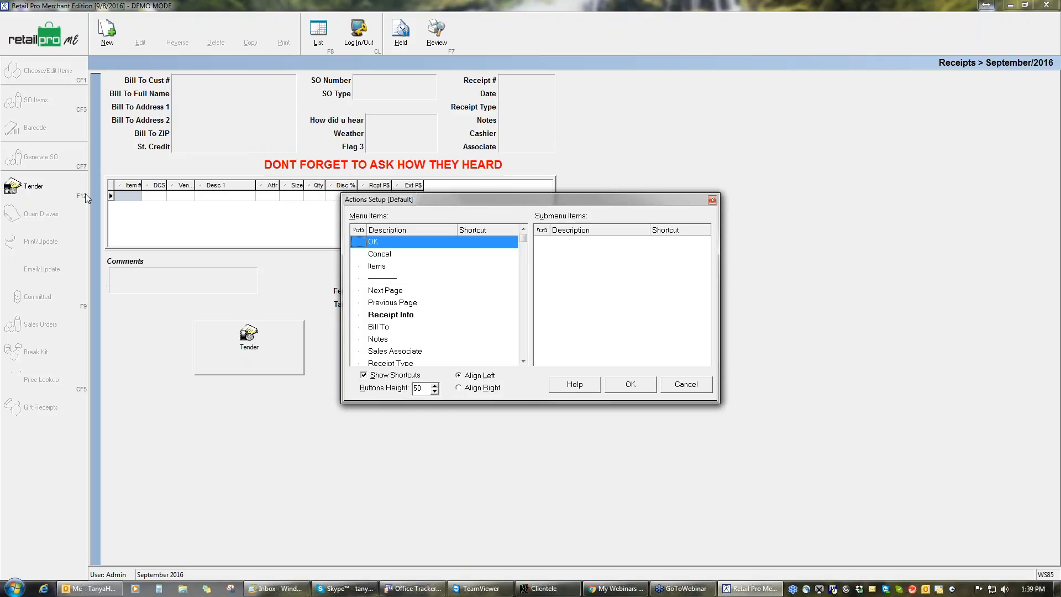
click(364, 376)
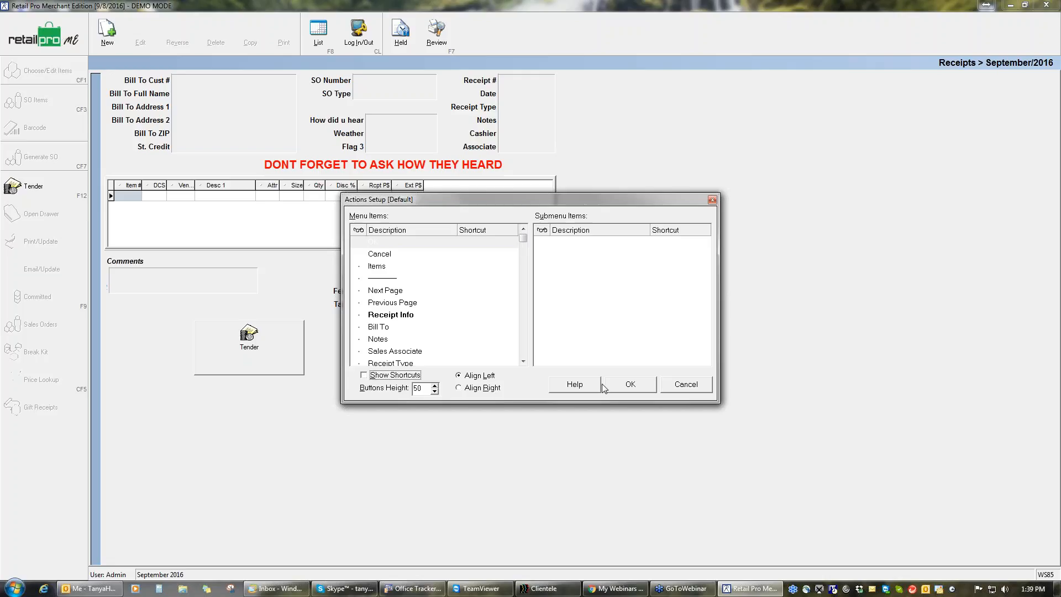
key(Tab)
click(631, 385)
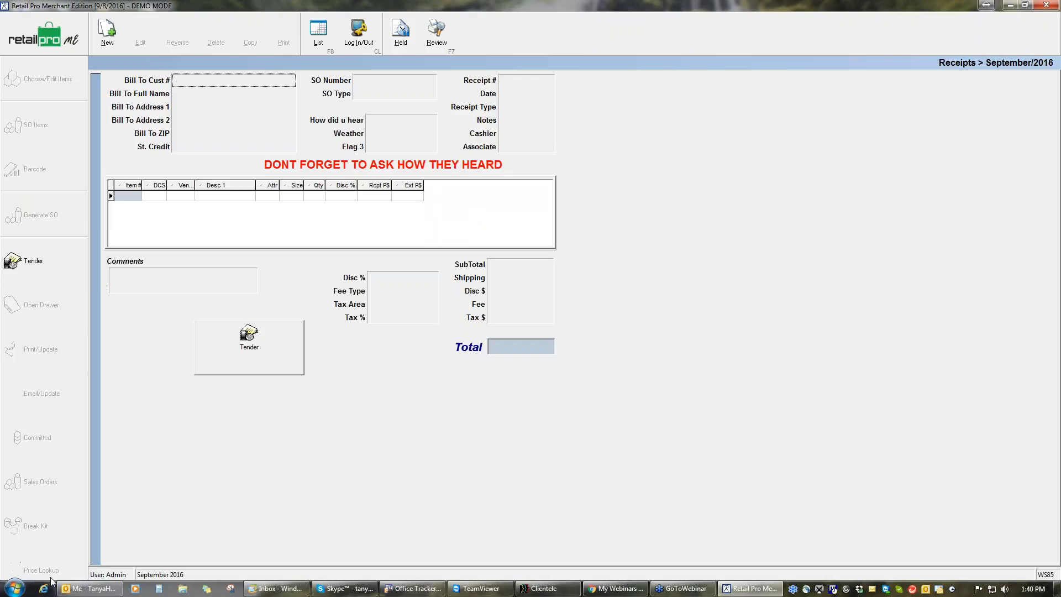
Reduce the button height of the receipt form's side menu so all items through Gift Receipts fit.
right_click(56, 560)
click(76, 550)
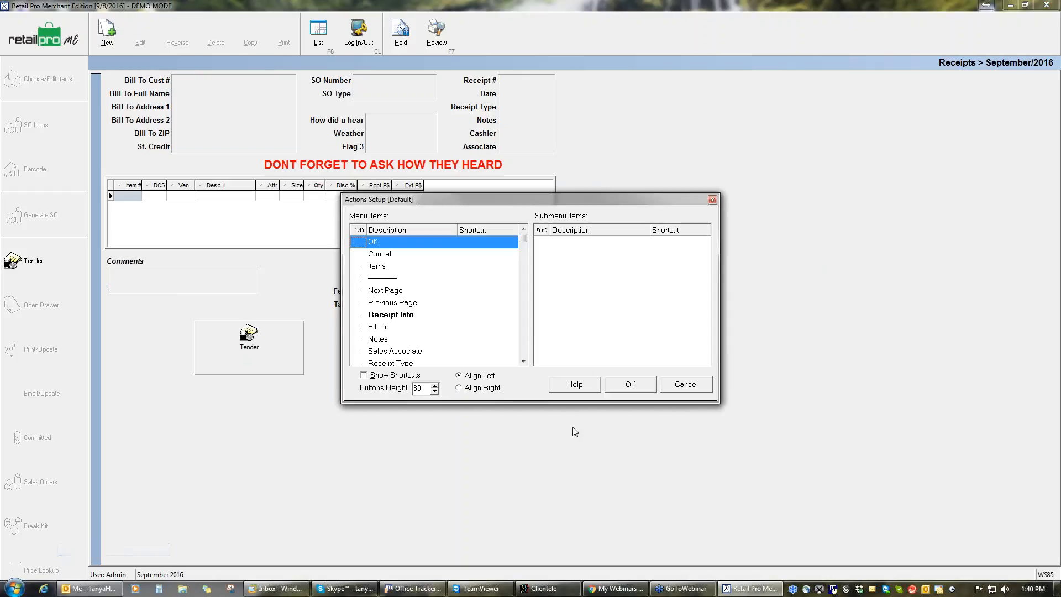
drag(523, 239, 530, 360)
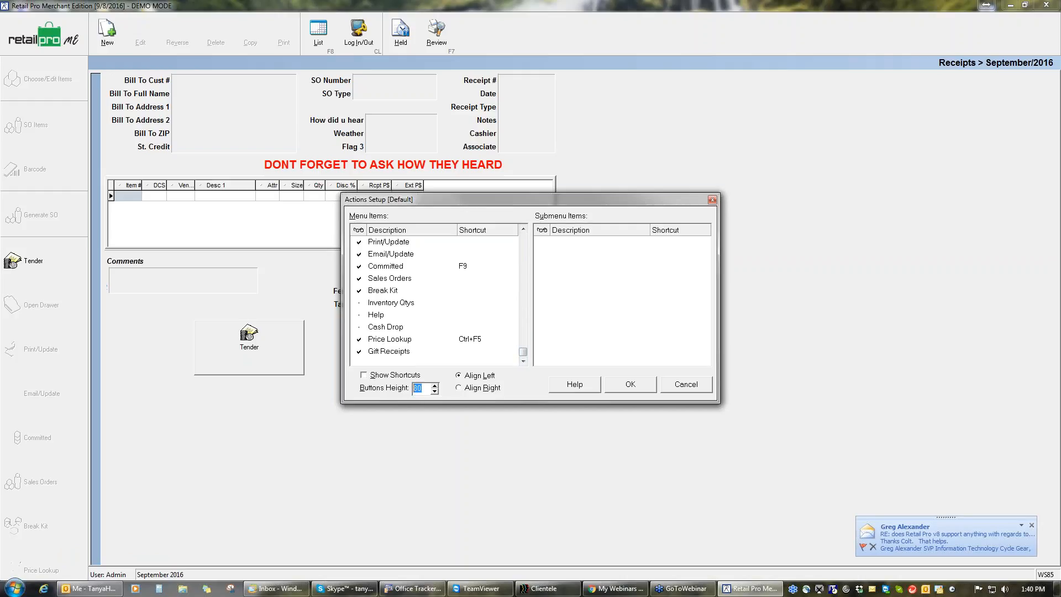
click(619, 383)
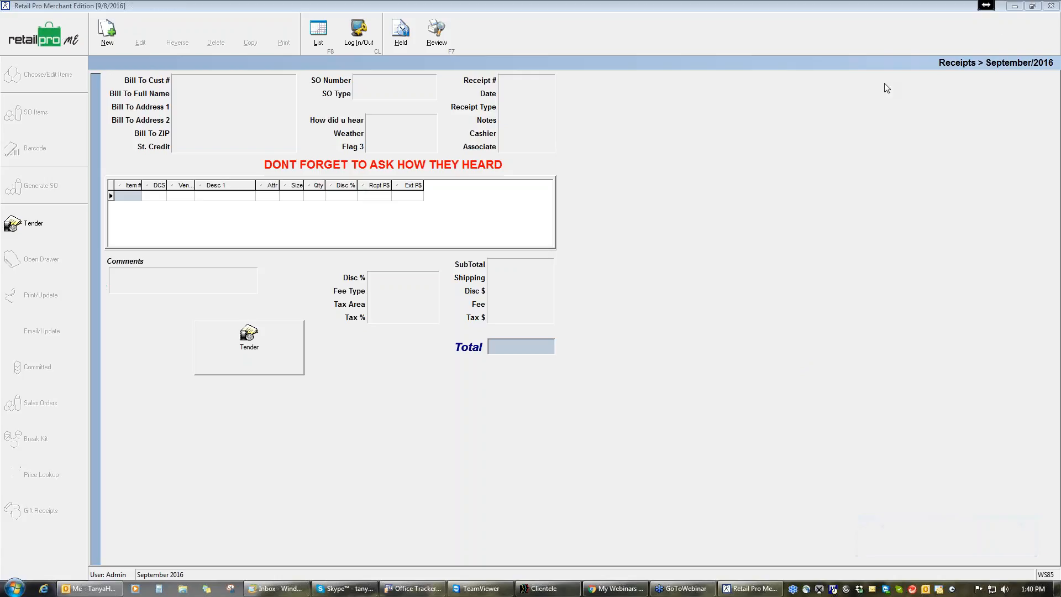
Switch to the receipts list view and set its side menu's button height to 65.
click(32, 25)
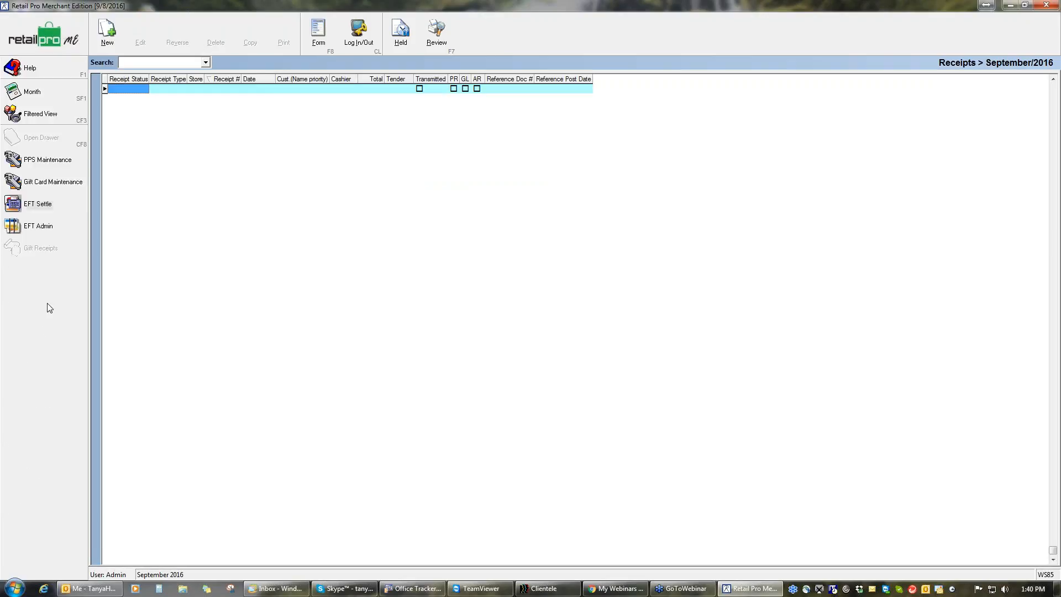
right_click(21, 288)
click(62, 307)
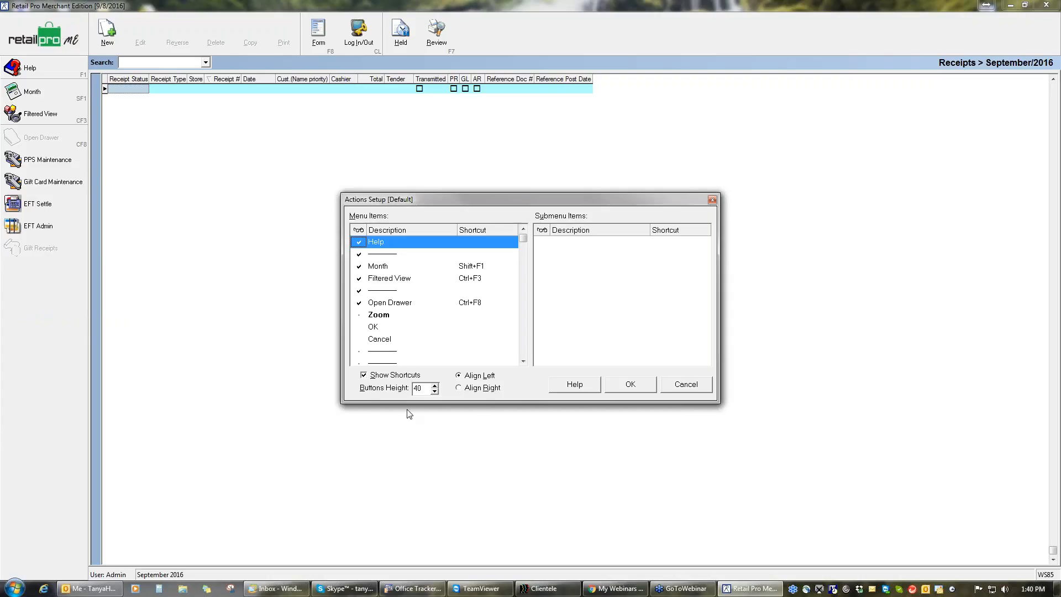
drag(425, 388, 354, 394)
text(65)
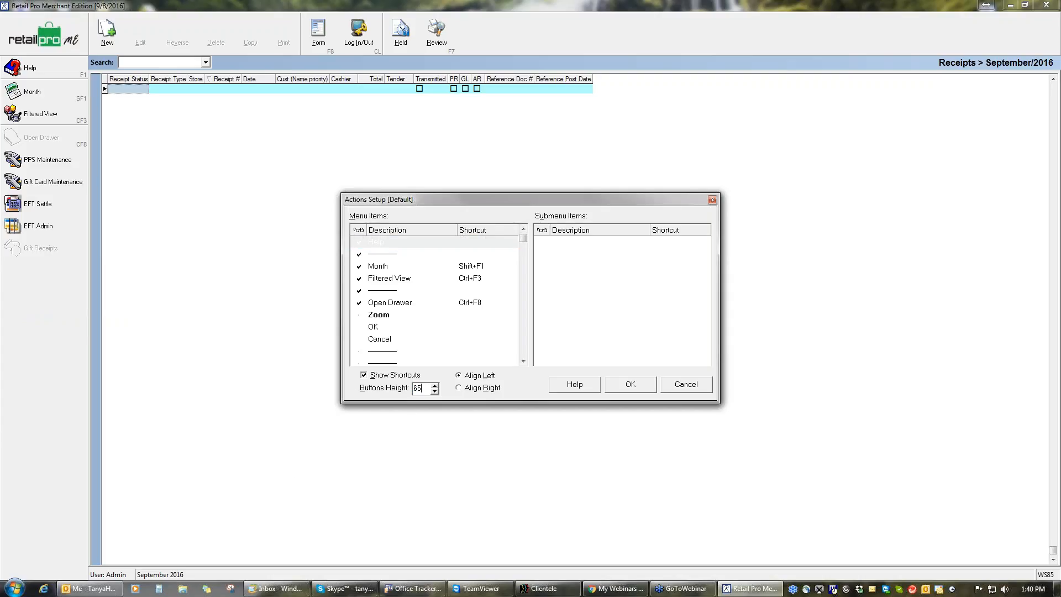
click(636, 384)
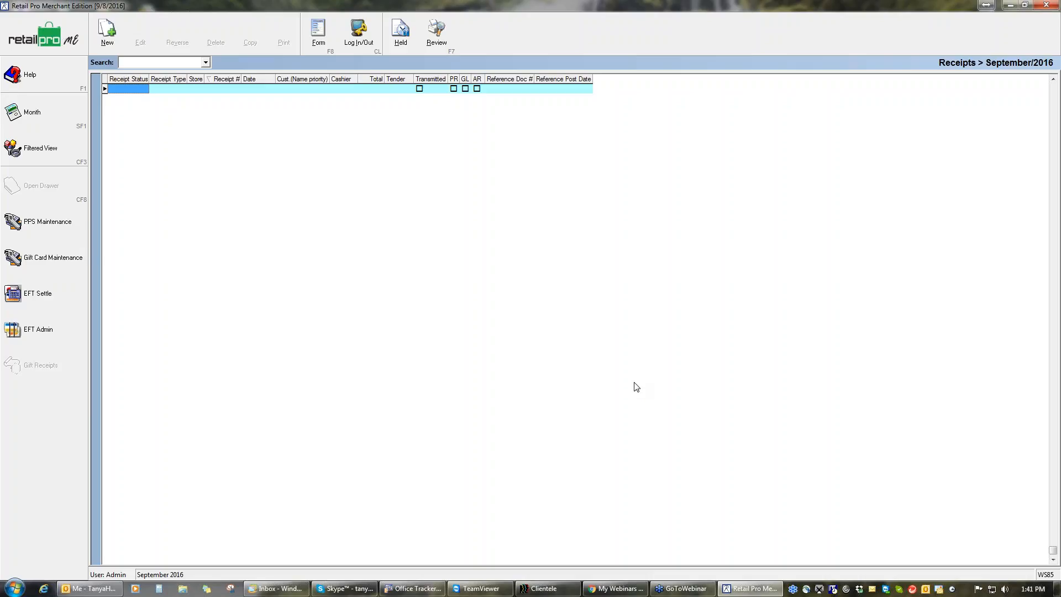
Return to the main screen and set the POS side menu's button height to 65.
click(40, 36)
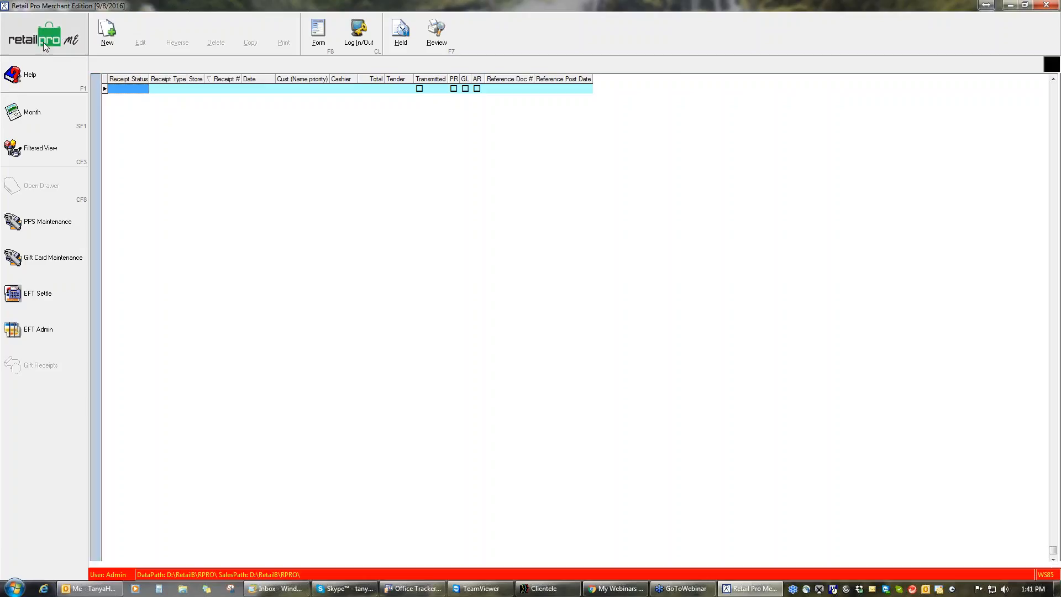
right_click(18, 252)
click(38, 272)
double_click(419, 388)
text(65)
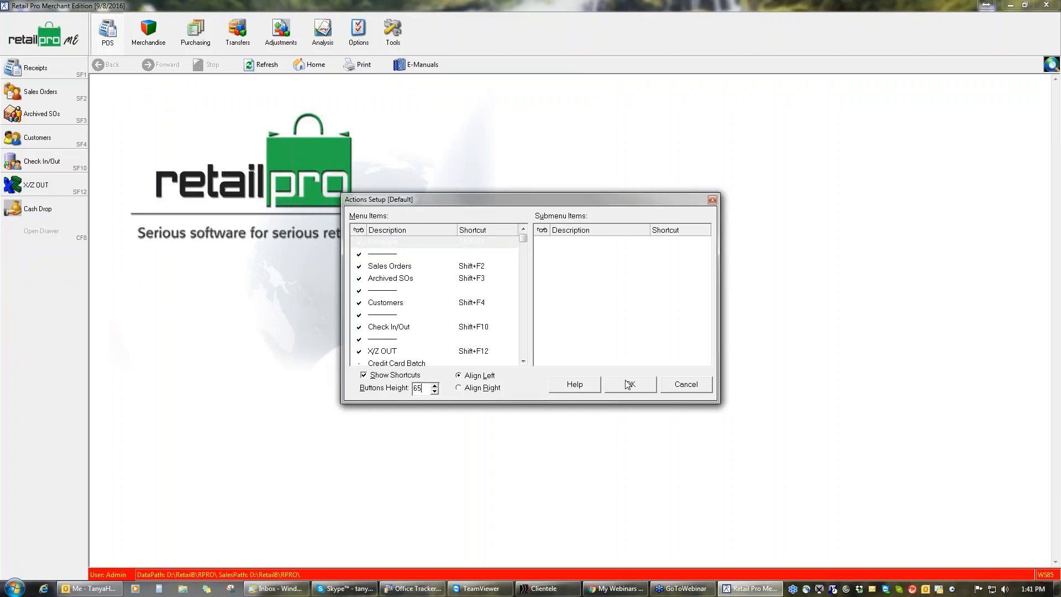
click(630, 384)
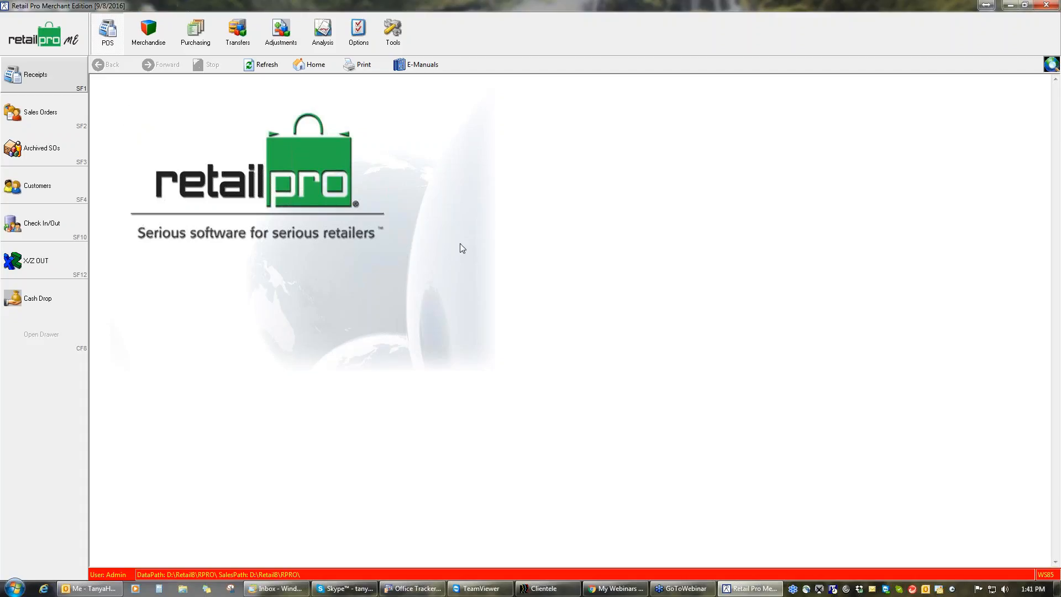
Launch the Document Designer from the Tools area and view the lists of PO and Voucher designs.
click(393, 43)
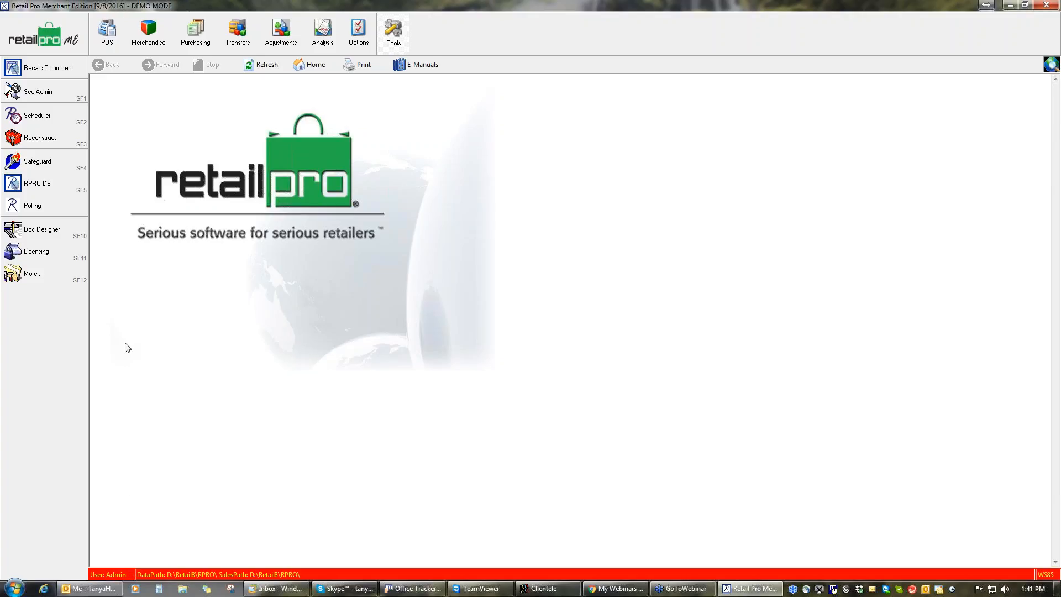
click(63, 236)
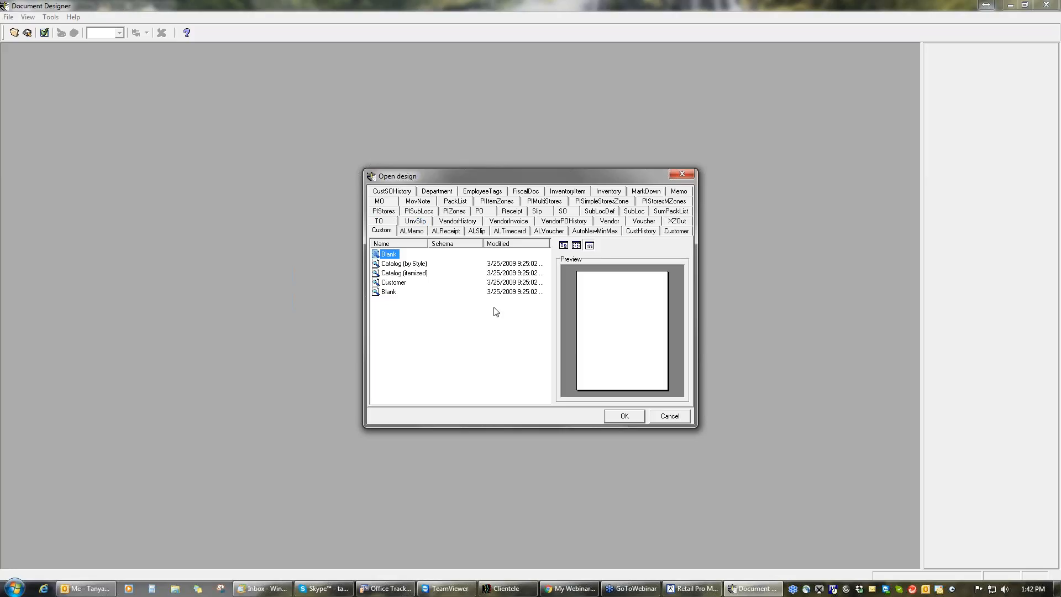
click(480, 212)
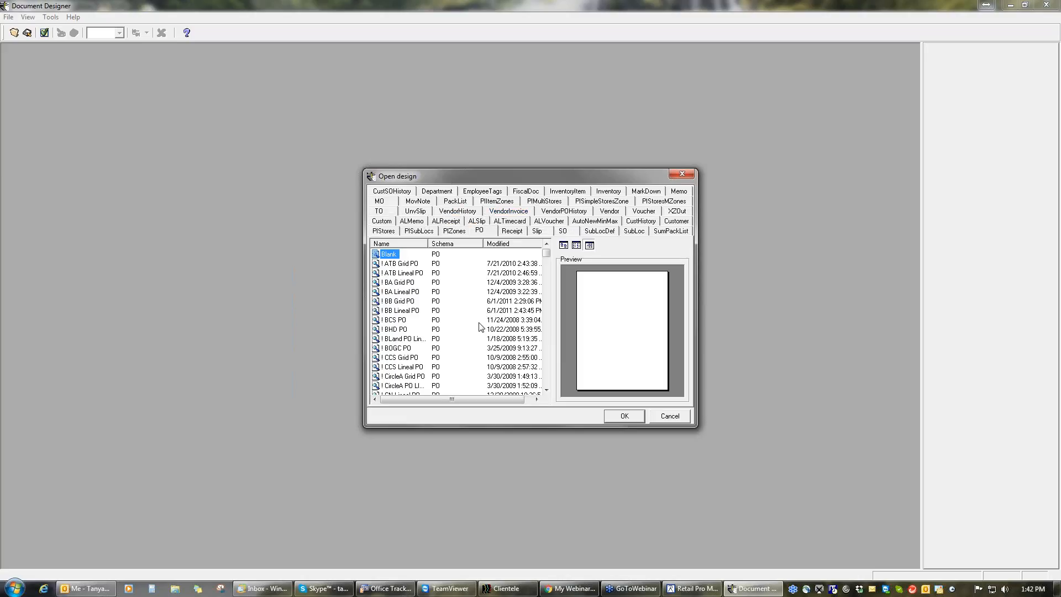
click(650, 212)
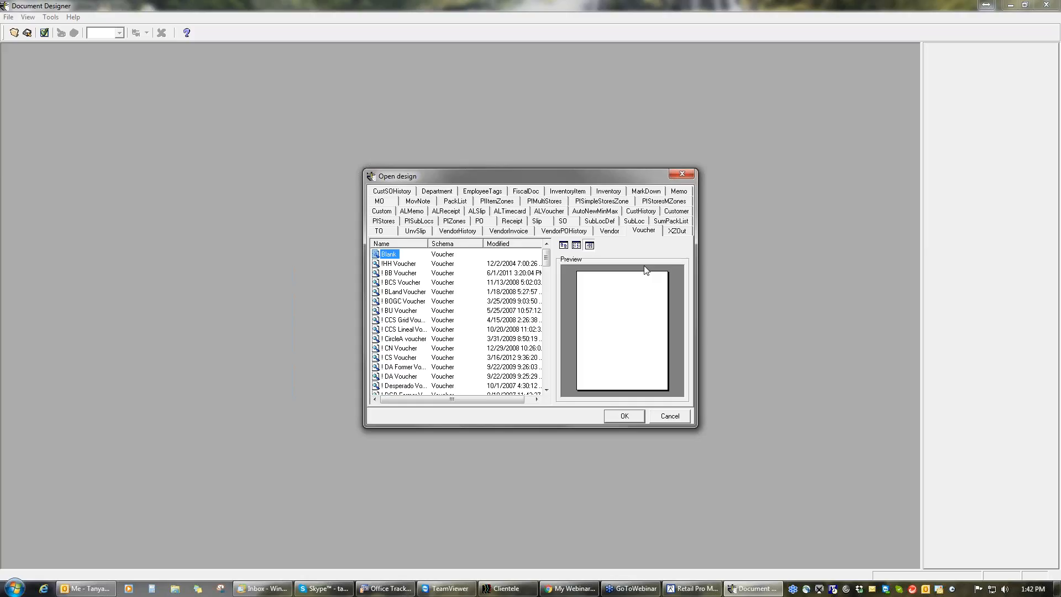
Find the N_Basic design among the Inventory designs and open it for editing.
click(612, 192)
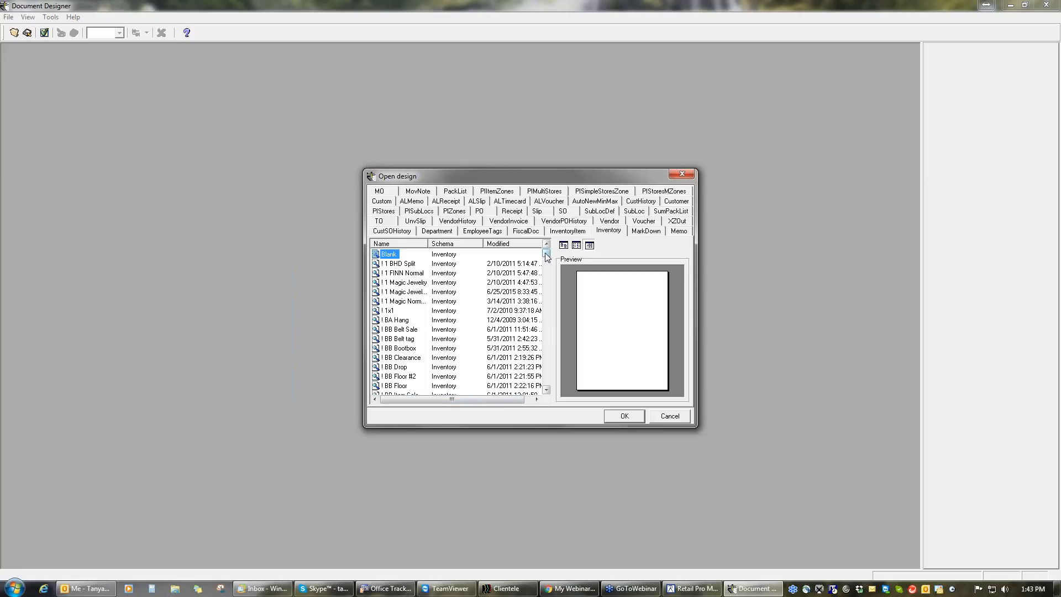
drag(547, 256, 546, 386)
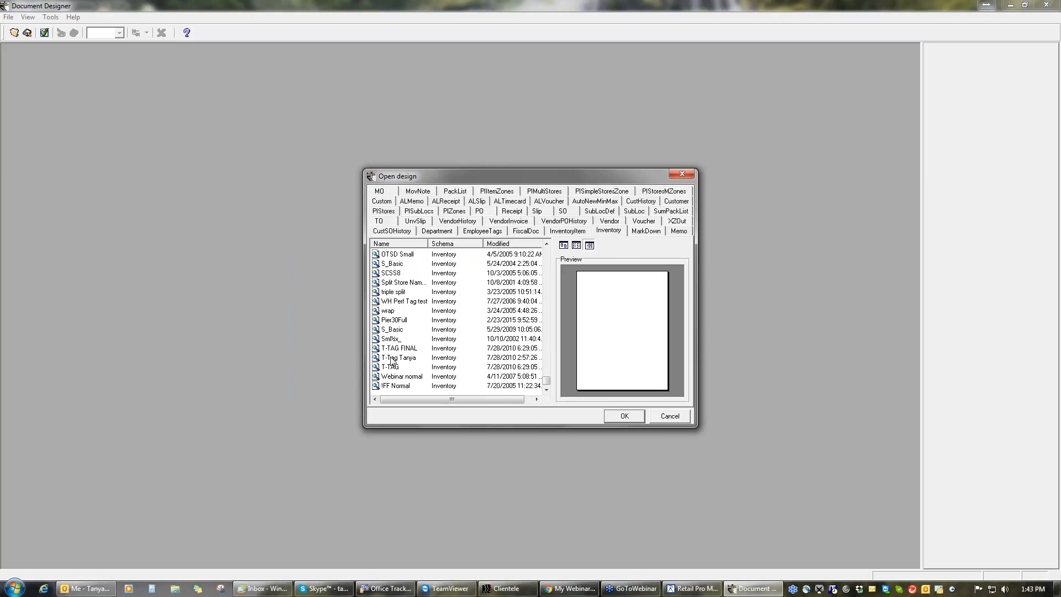
click(547, 301)
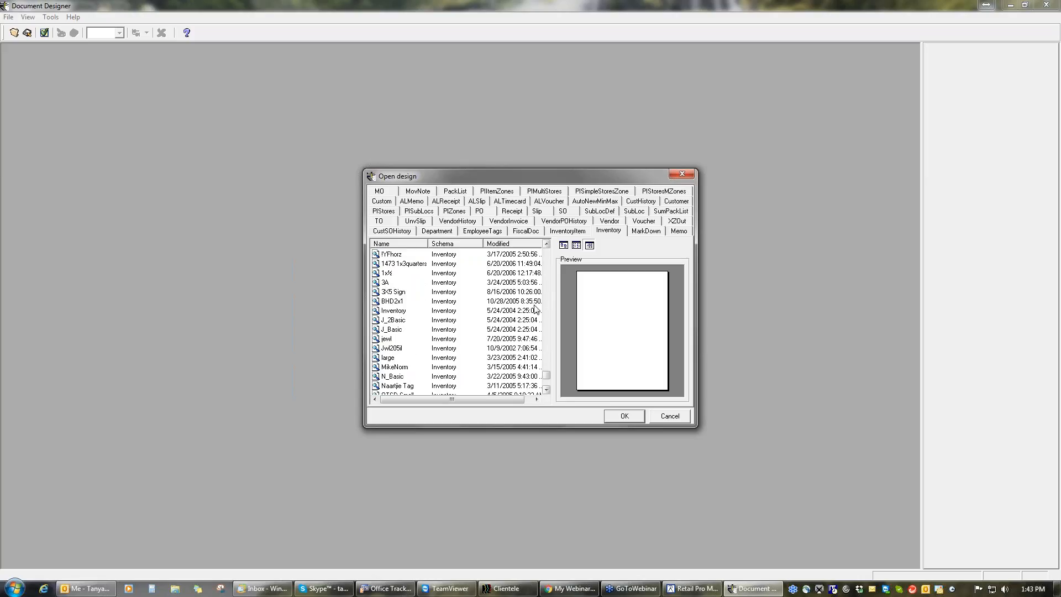
click(394, 377)
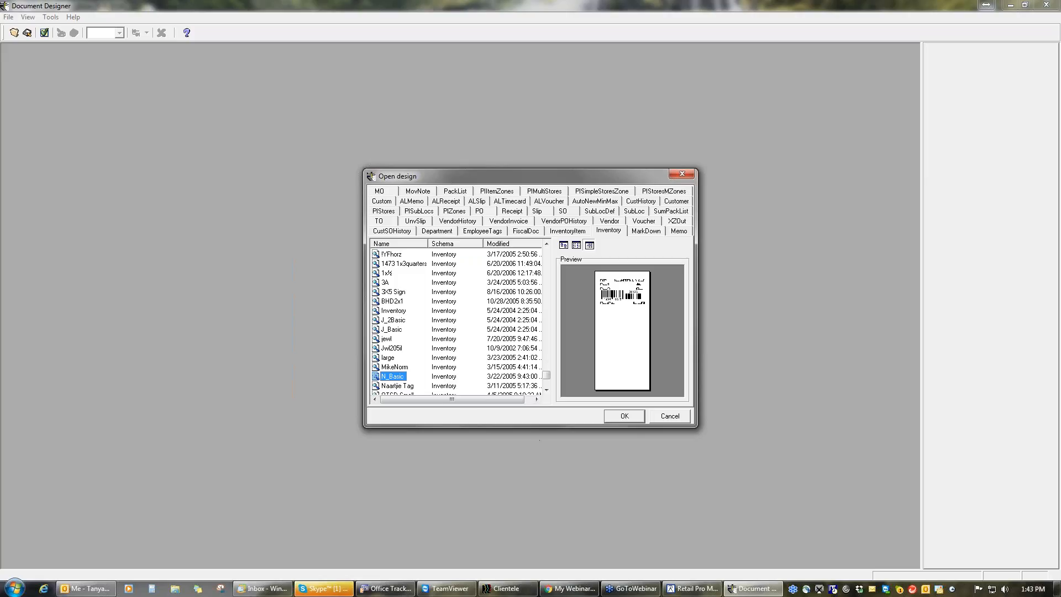
click(630, 416)
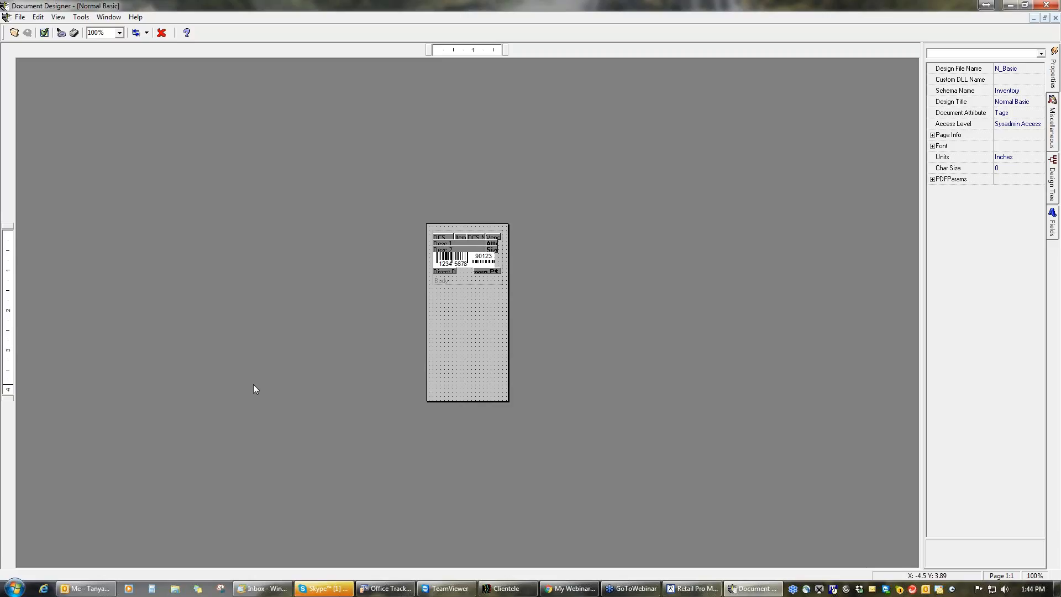
scroll(253, 384, up, 2)
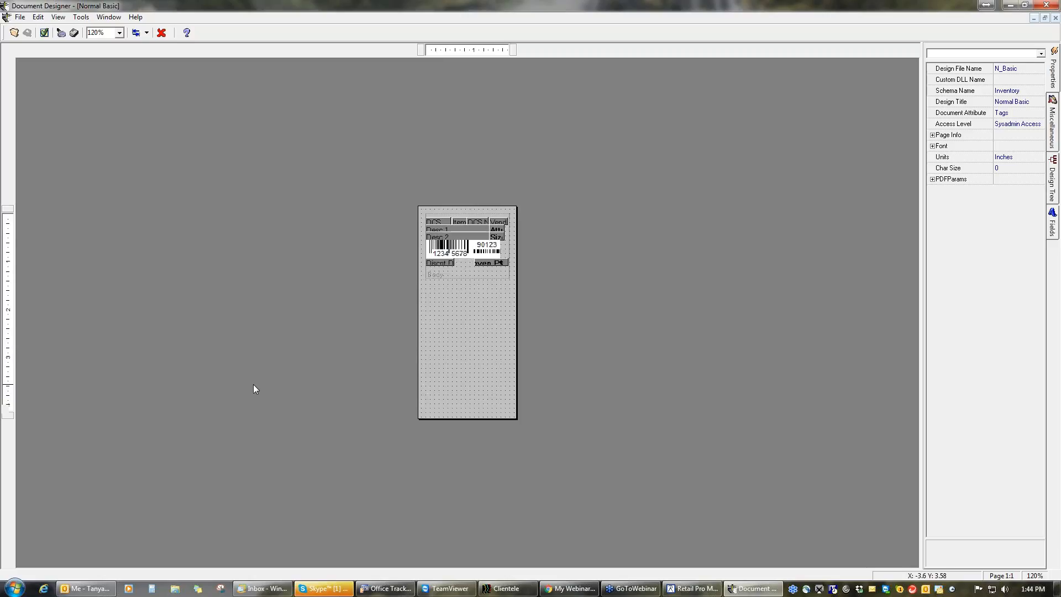
Adjust the magnification of the Normal Basic tag design and settle on a 173% zoom.
scroll(253, 384, up, 3)
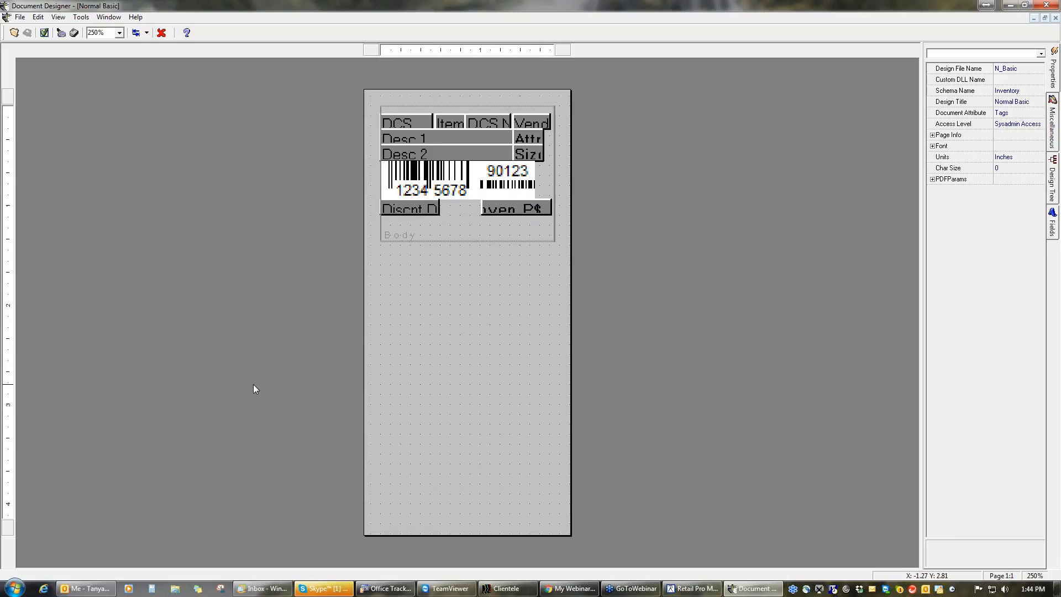
scroll(253, 384, up, 1)
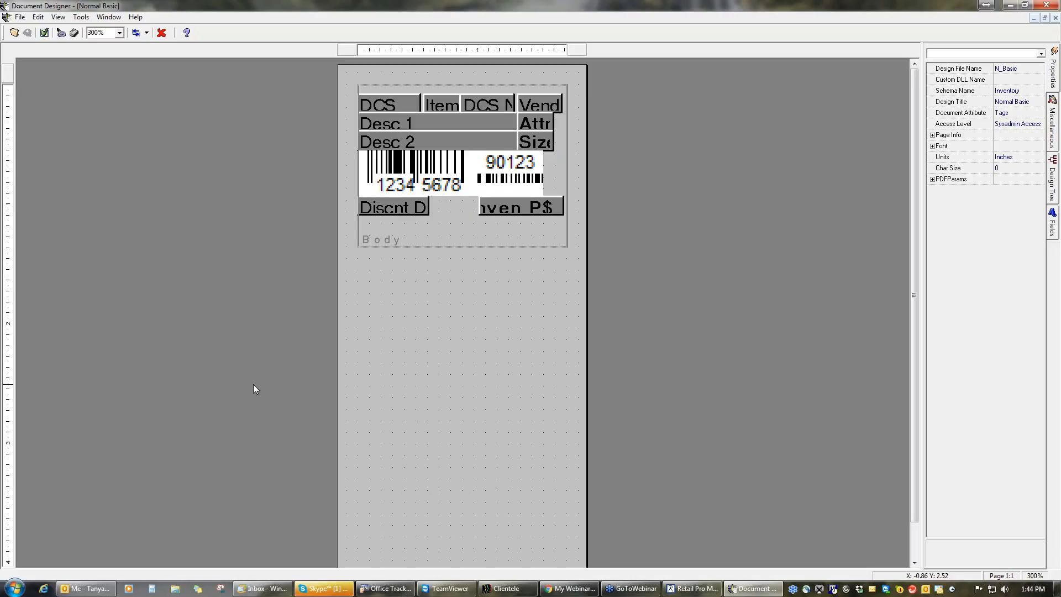
scroll(254, 389, down, 2)
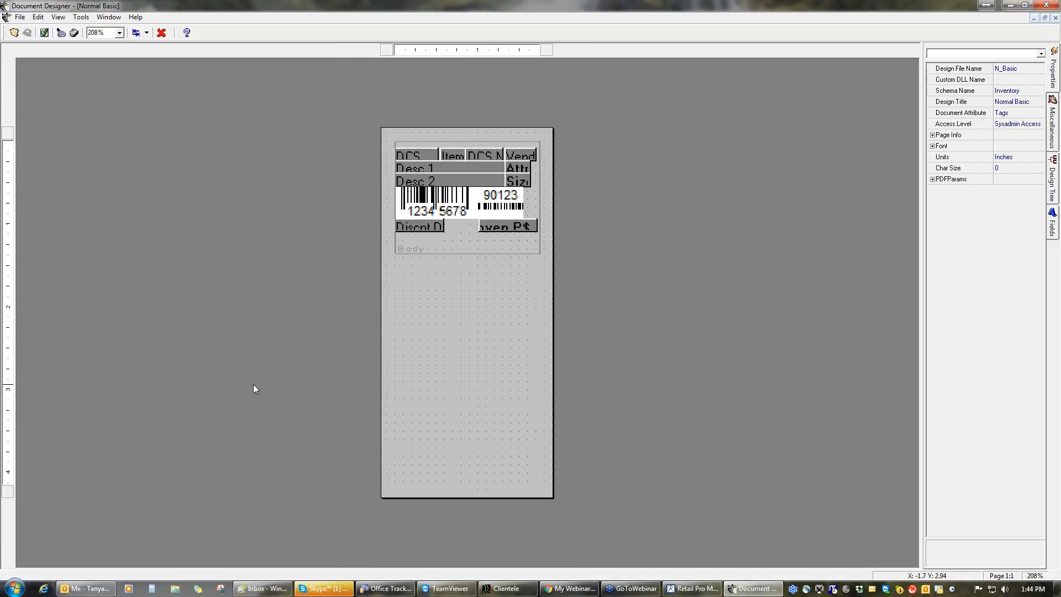
scroll(253, 384, down, 1)
scroll(253, 385, down, 1)
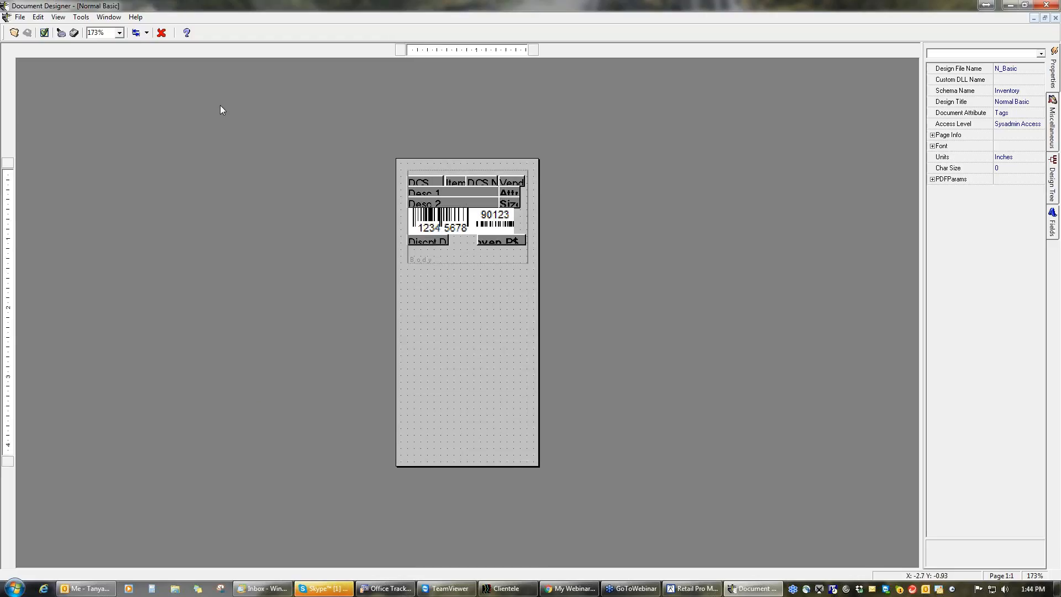
click(119, 34)
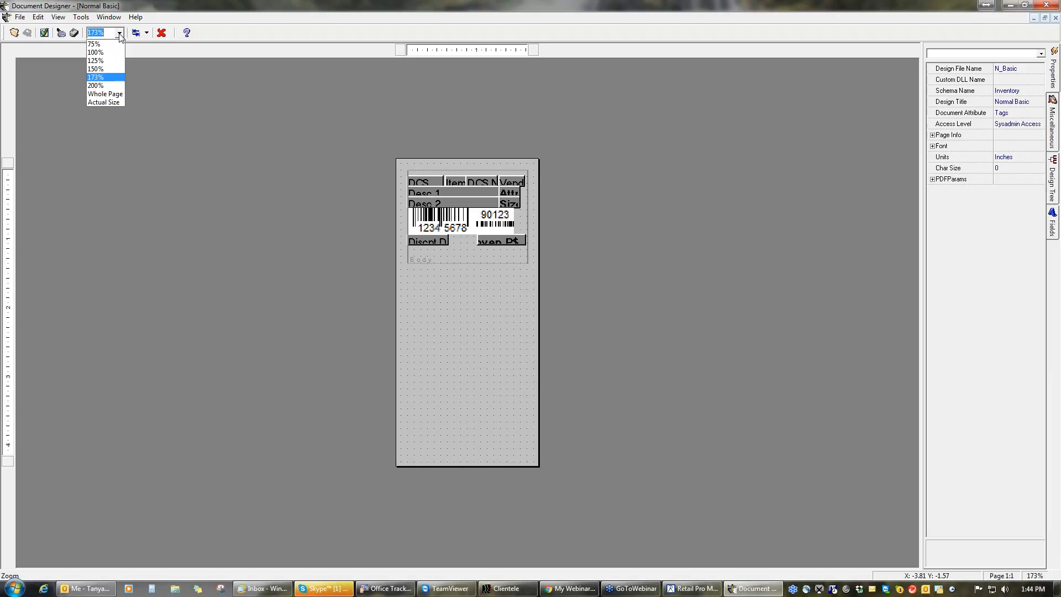
click(102, 78)
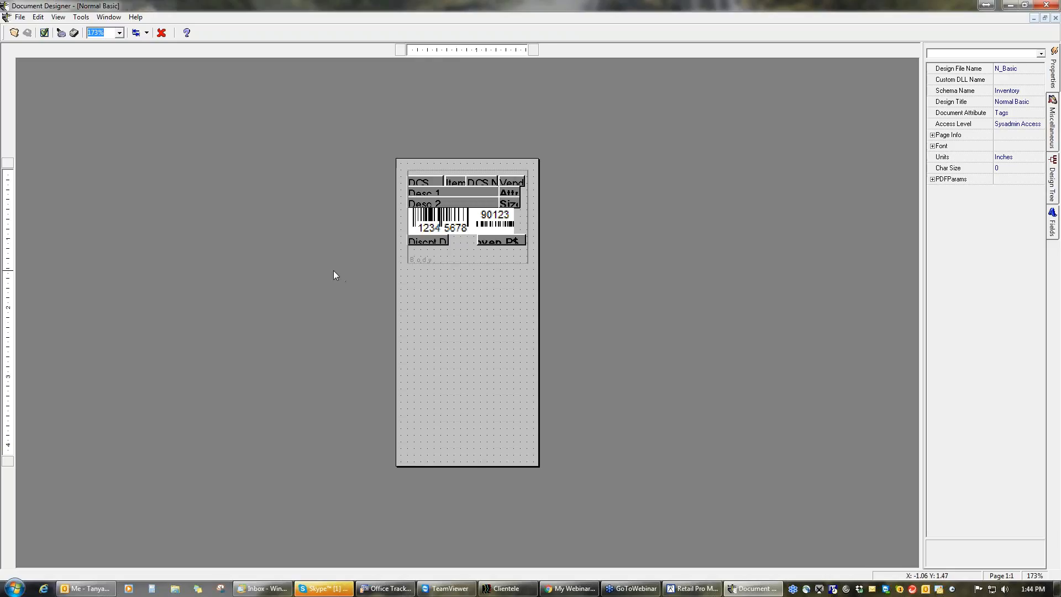
Review the general designer preferences for tool panel placement, ruler units and grid, and accept them as they are.
click(45, 33)
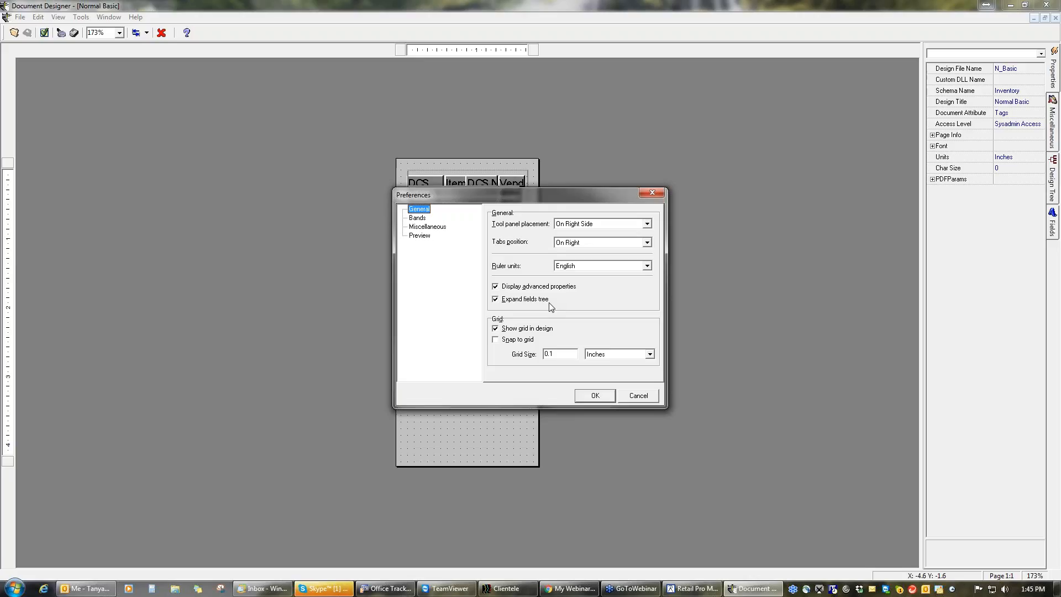
click(594, 394)
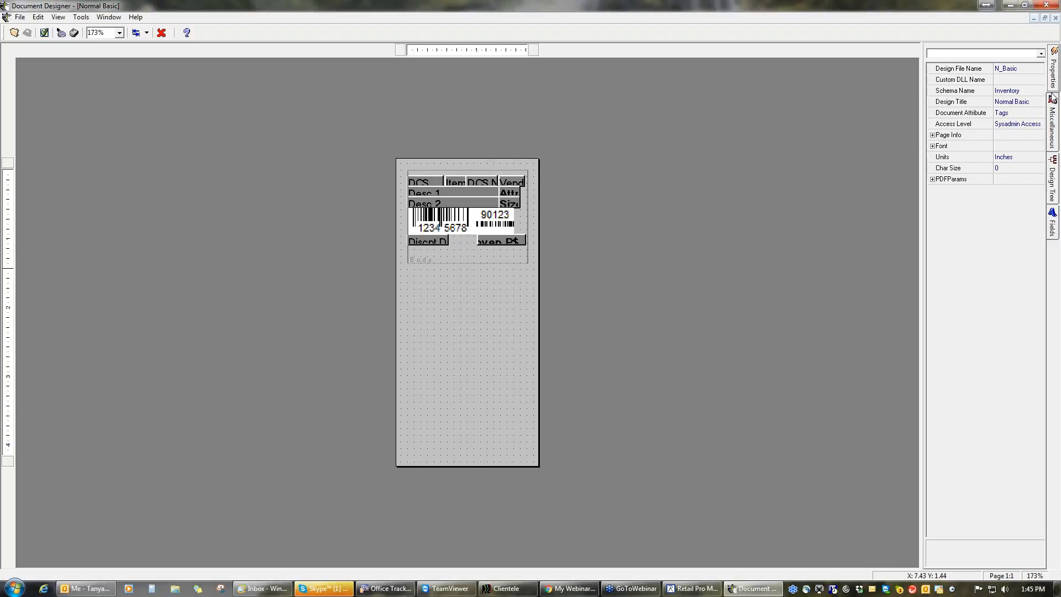
View the insertable design elements, then expand the Normal Basic design tree down to the fields inside its Body band.
click(1052, 124)
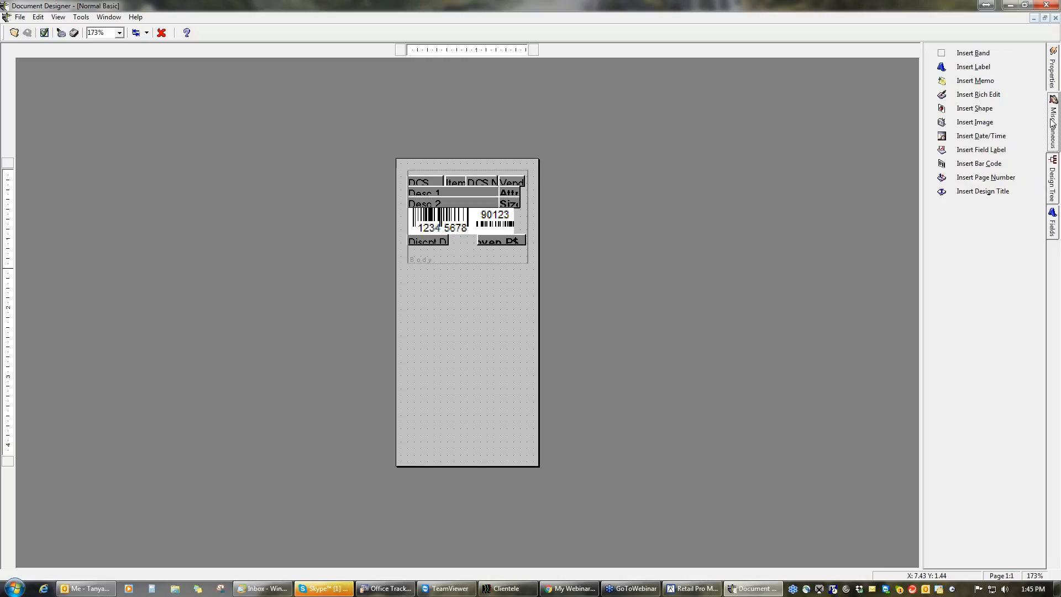
click(1052, 180)
click(932, 52)
click(943, 62)
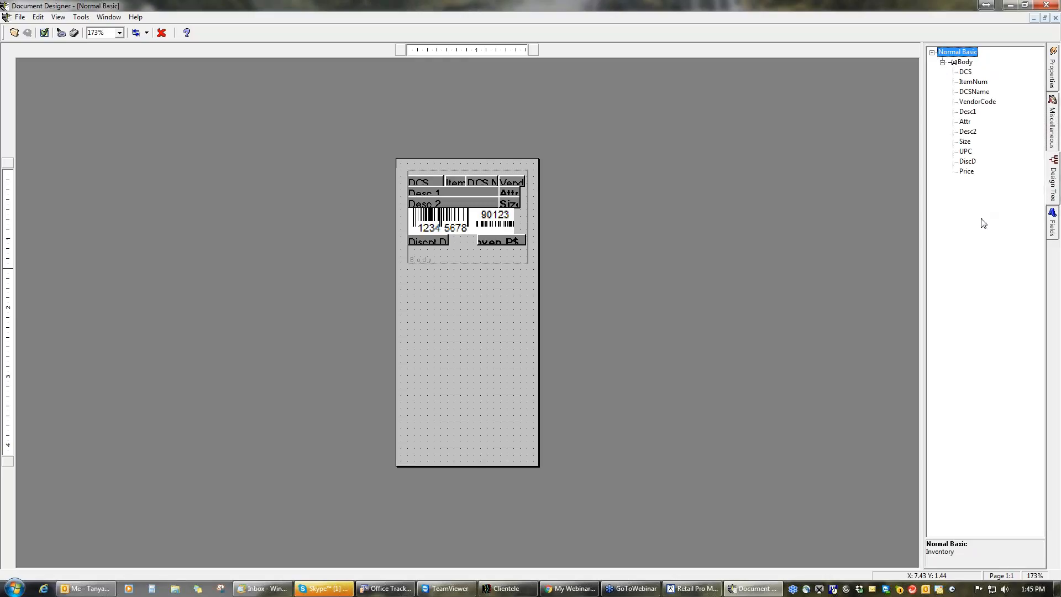
Change the tag design's access level to Access level 4.
click(1053, 226)
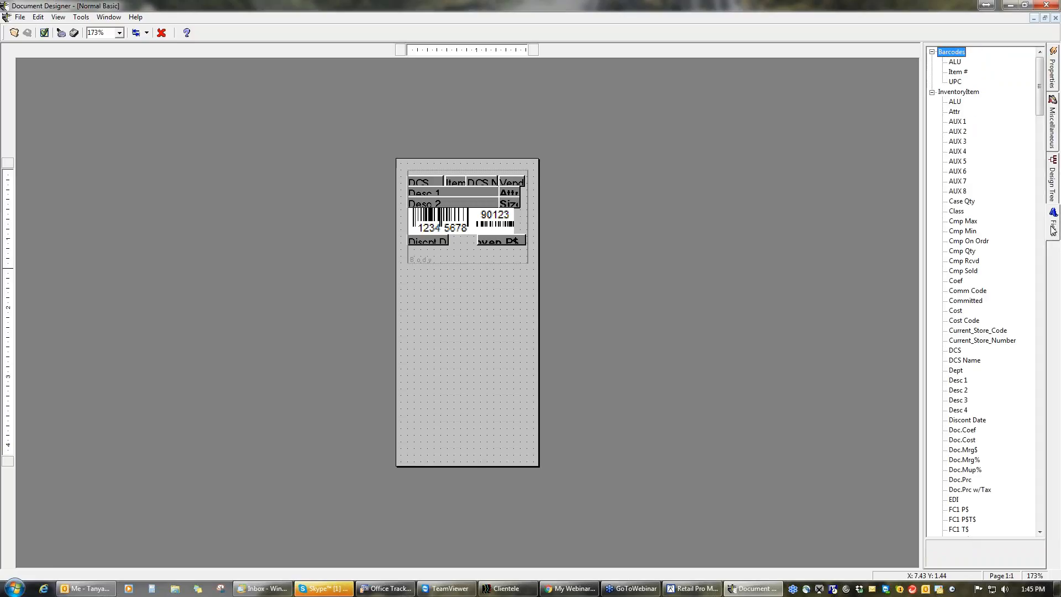
click(1054, 71)
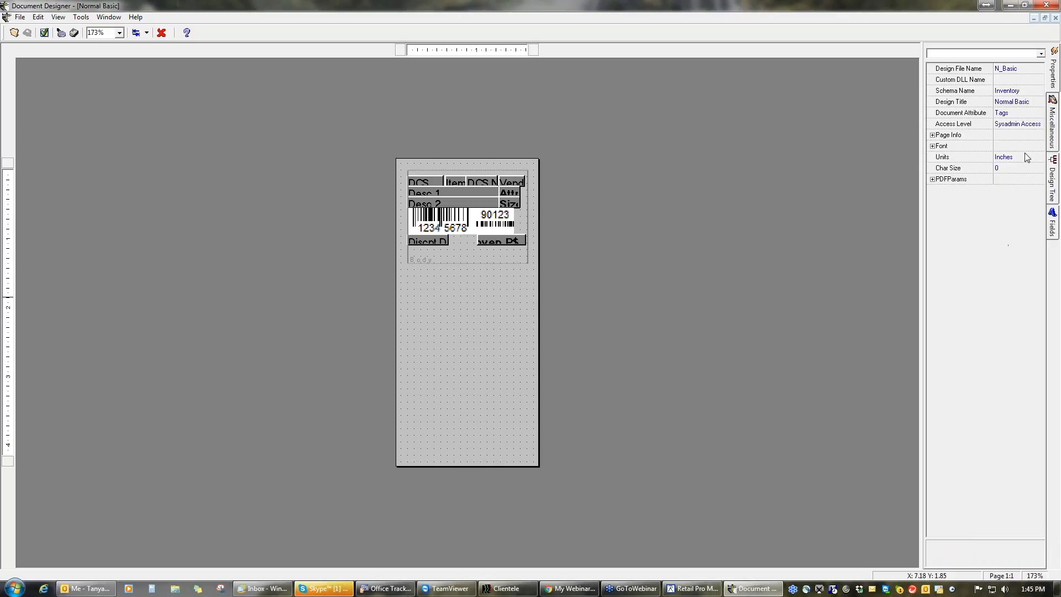
click(1041, 125)
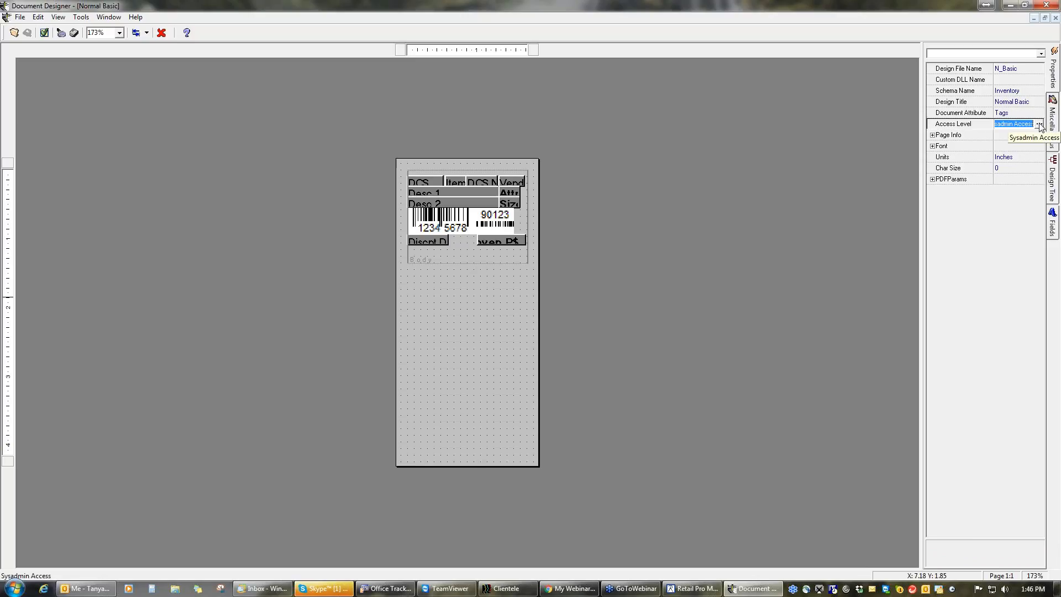
click(1040, 125)
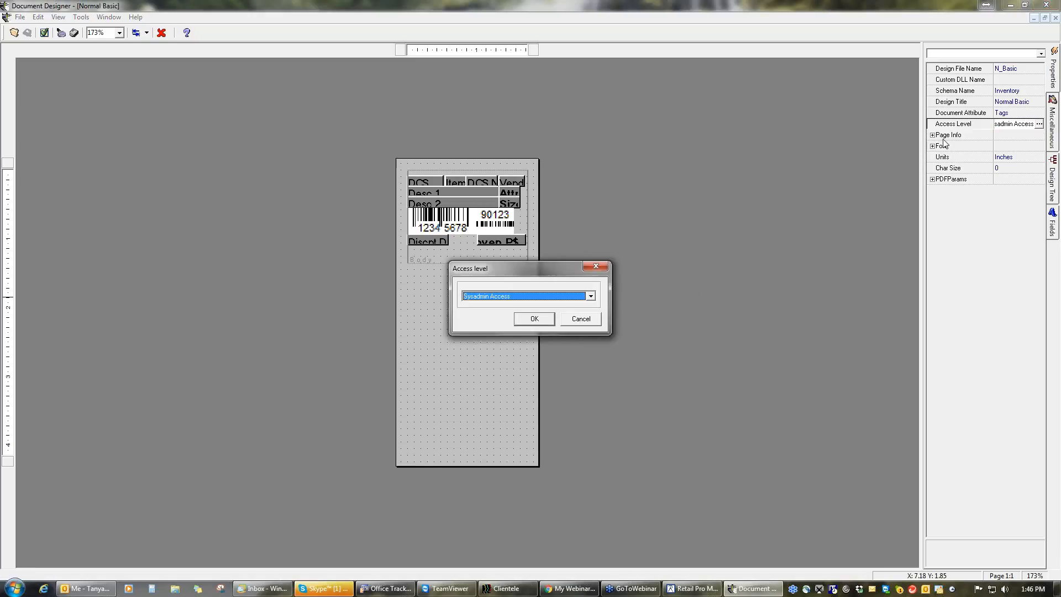
click(591, 297)
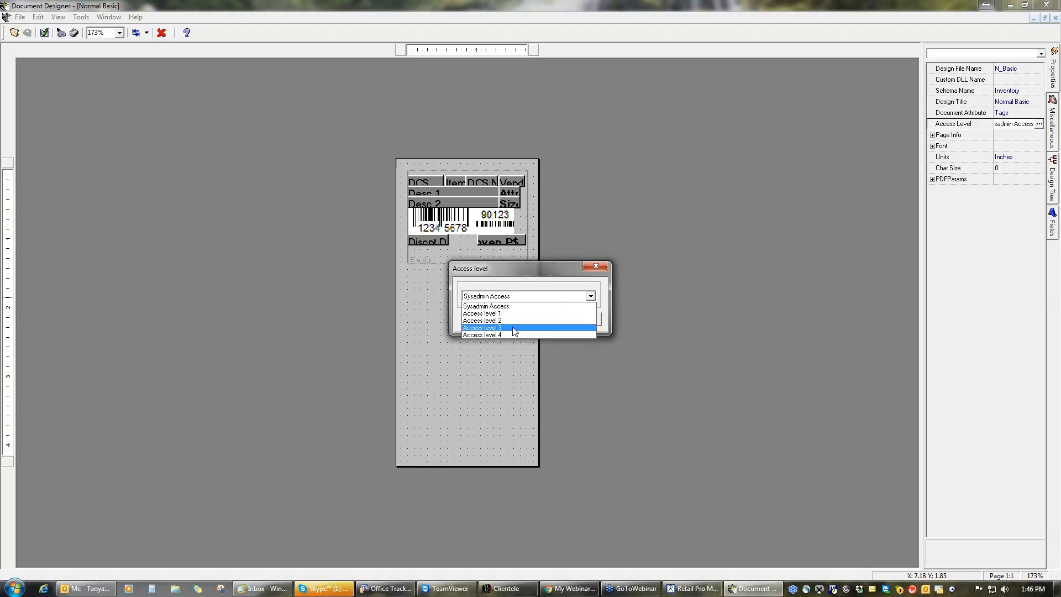
click(535, 335)
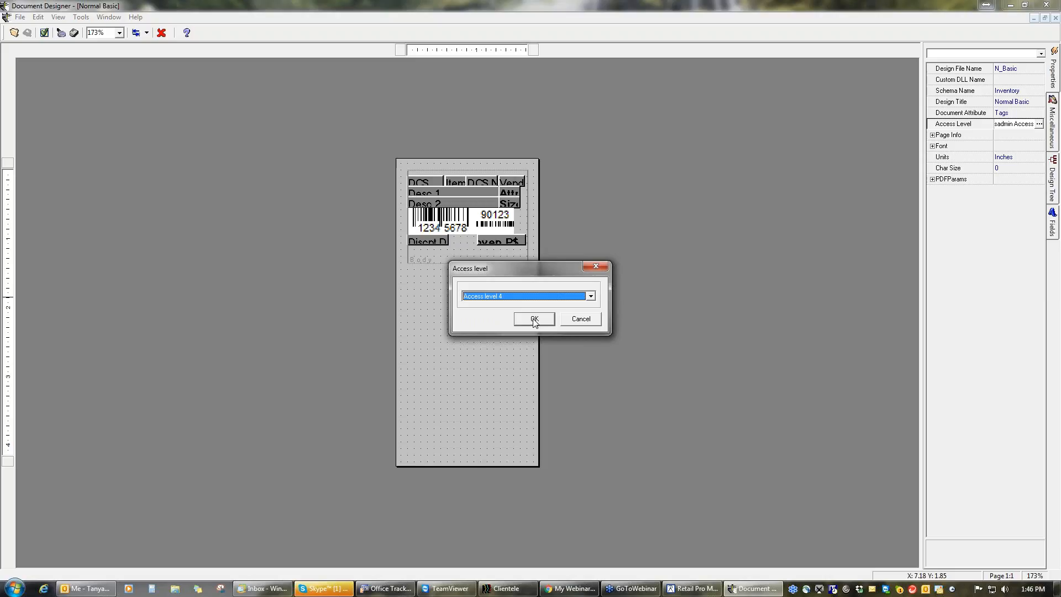
click(534, 320)
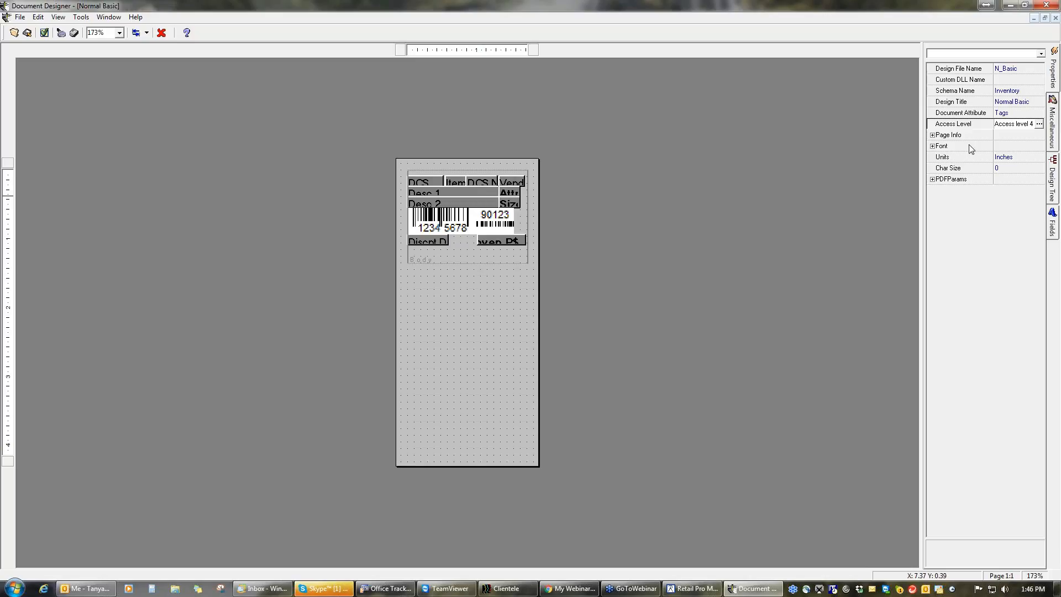
Set the tag's page height to 2.25 inches and its page width to 1.25 inches.
double_click(946, 136)
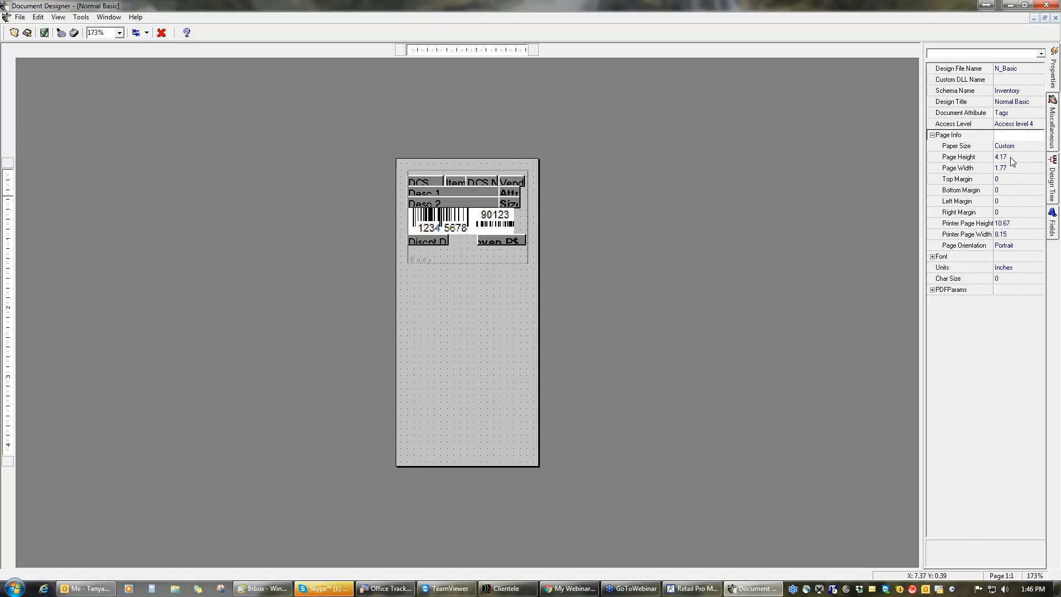
click(1011, 158)
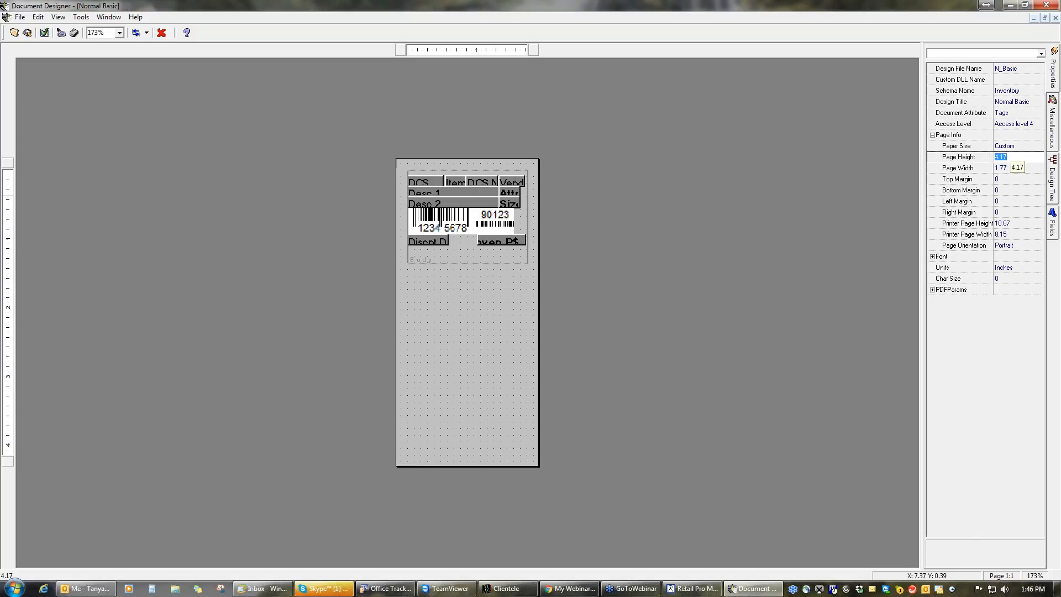
text(2.25)
key(Tab)
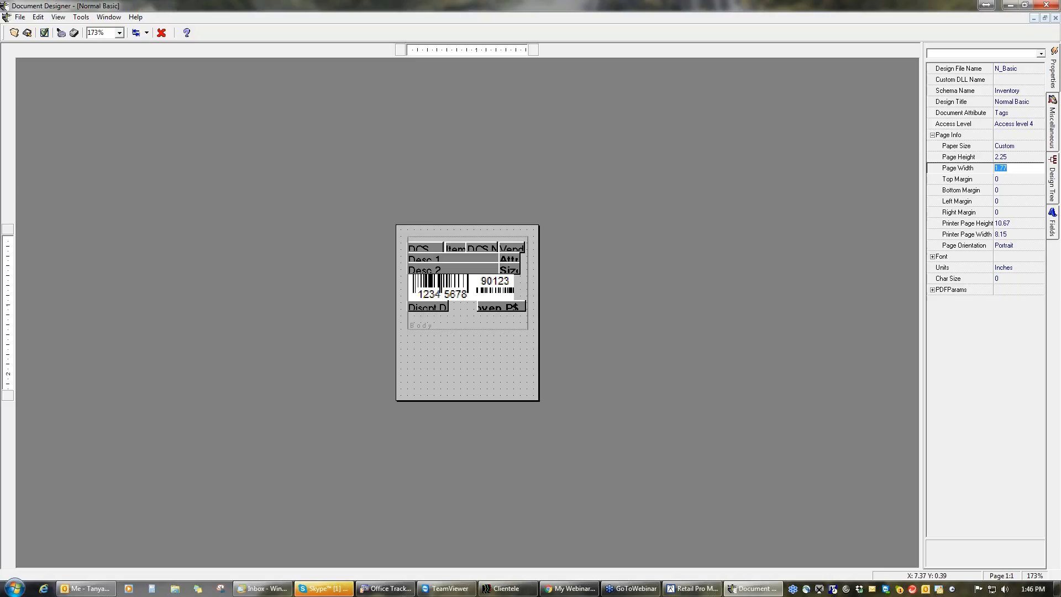
text(1.25)
key(Return)
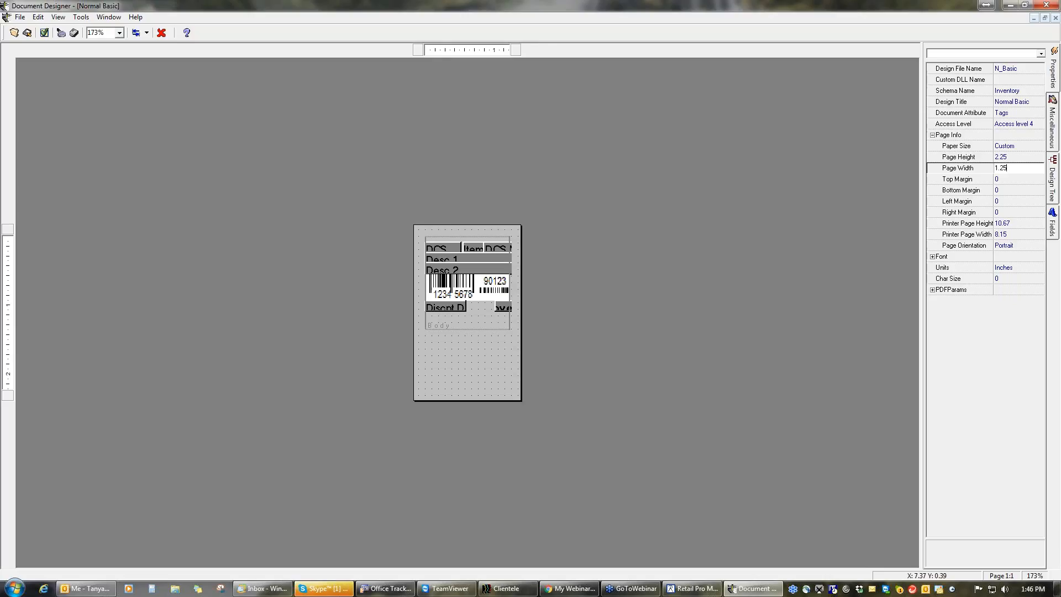
Switch the tag's page orientation to Landscape and select the Body band.
click(1033, 247)
click(1039, 245)
click(1012, 270)
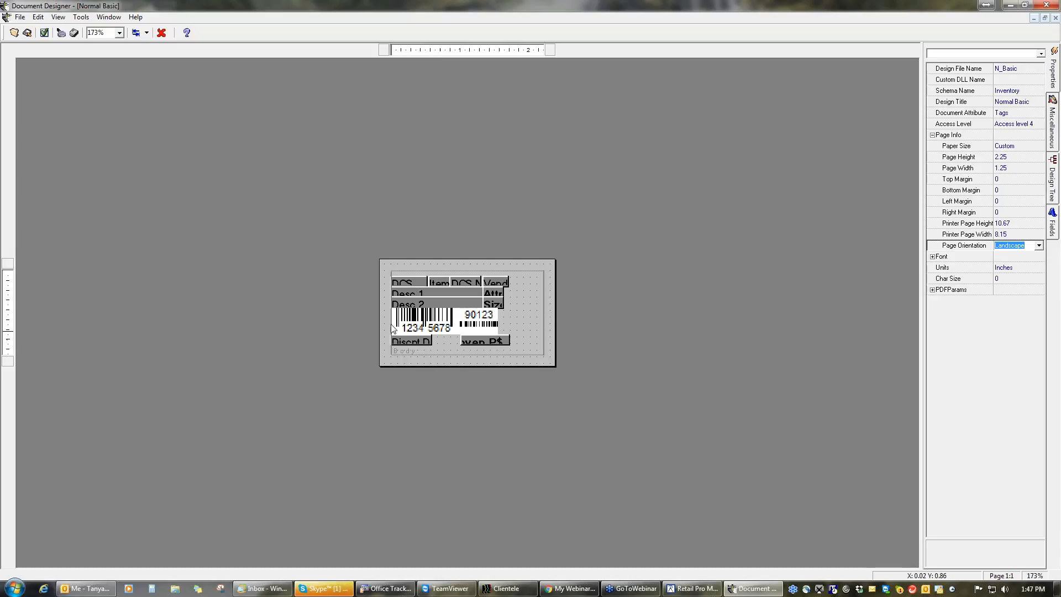
click(528, 308)
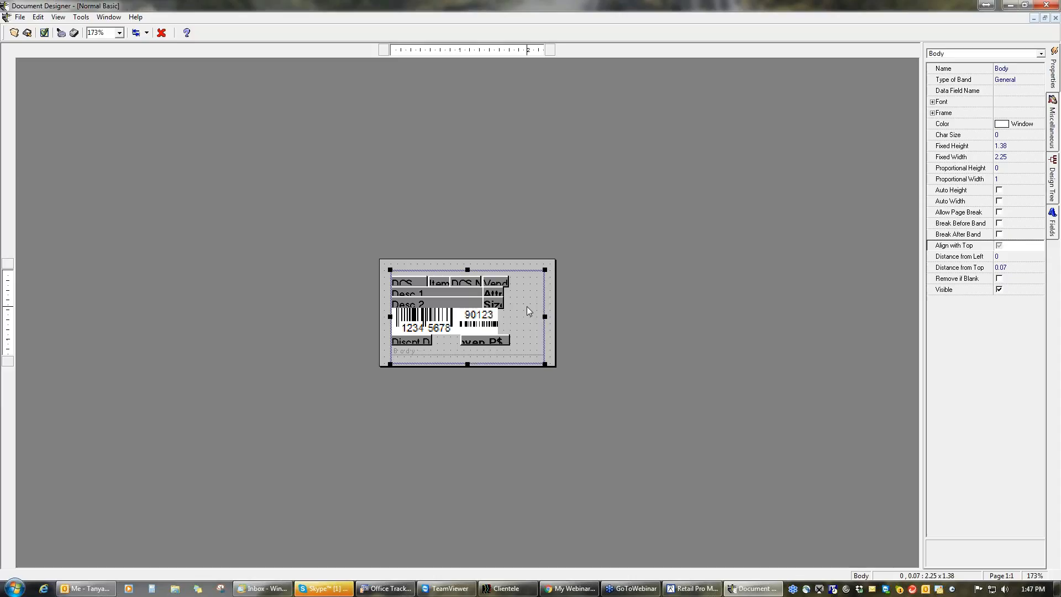
Set the tag's page height to 1.25 inches and its page width to 2.25 inches.
click(381, 297)
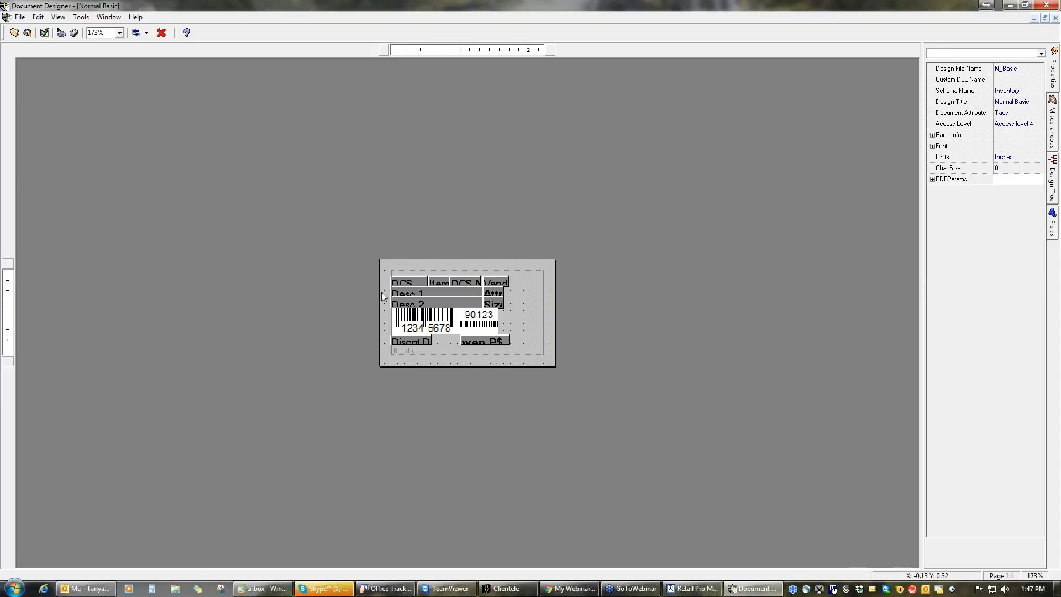
double_click(945, 136)
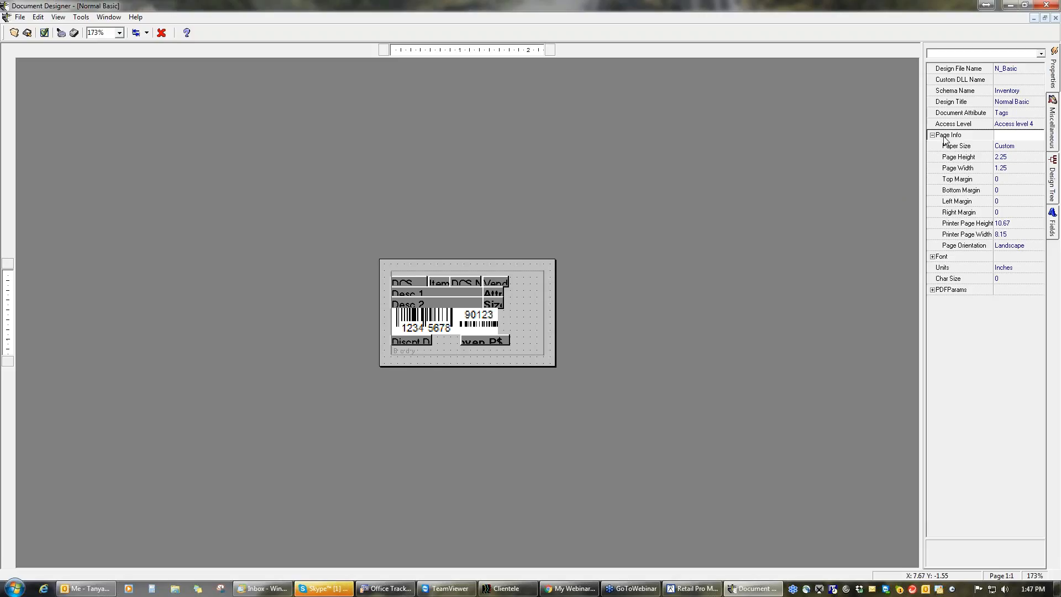
click(1016, 158)
text(1.25)
key(Down)
text(2.2)
key(Return)
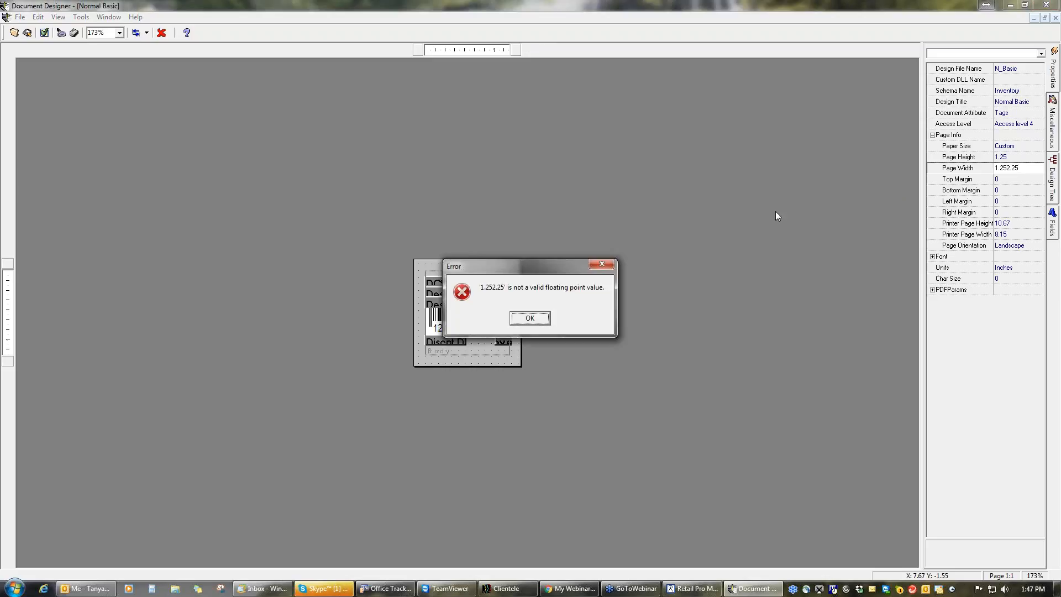
click(530, 319)
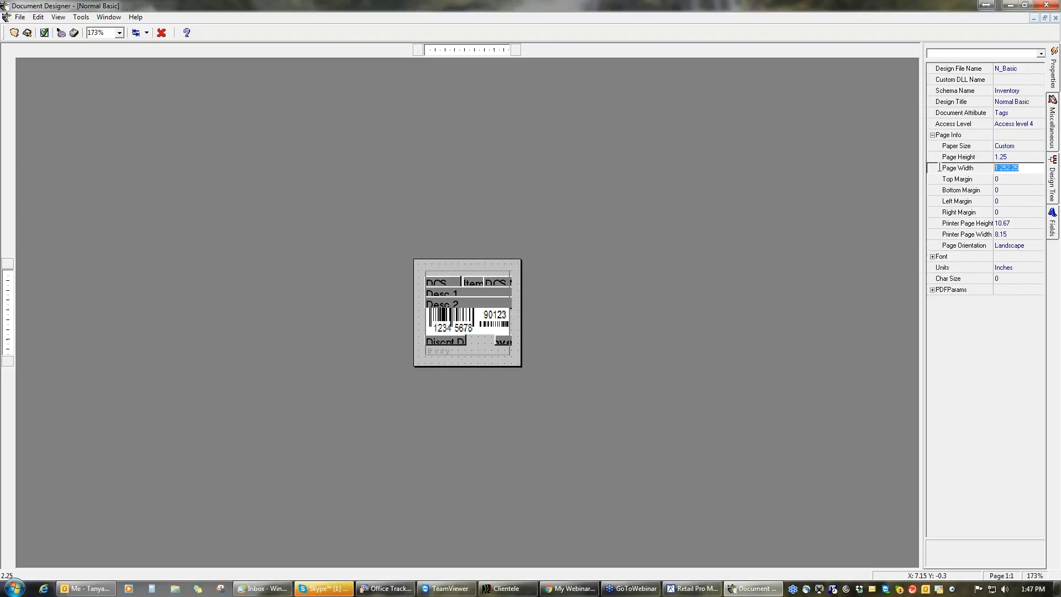
text(2.25)
key(Return)
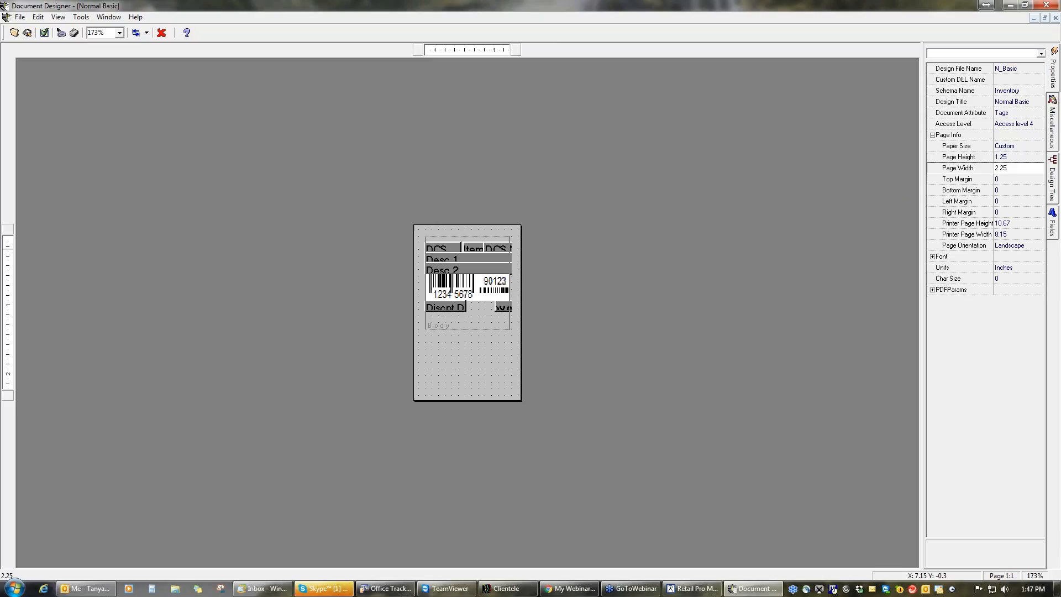
Set the tag's page orientation to Portrait.
click(1040, 245)
click(1039, 246)
click(1009, 256)
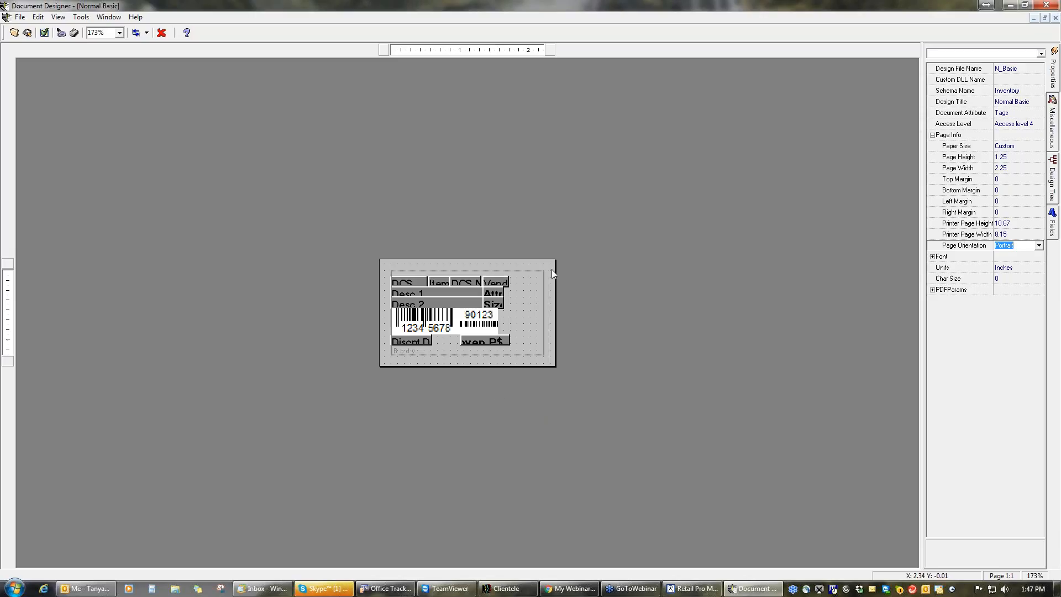
Examine the Body band's fixed and proportional height and width settings.
click(521, 319)
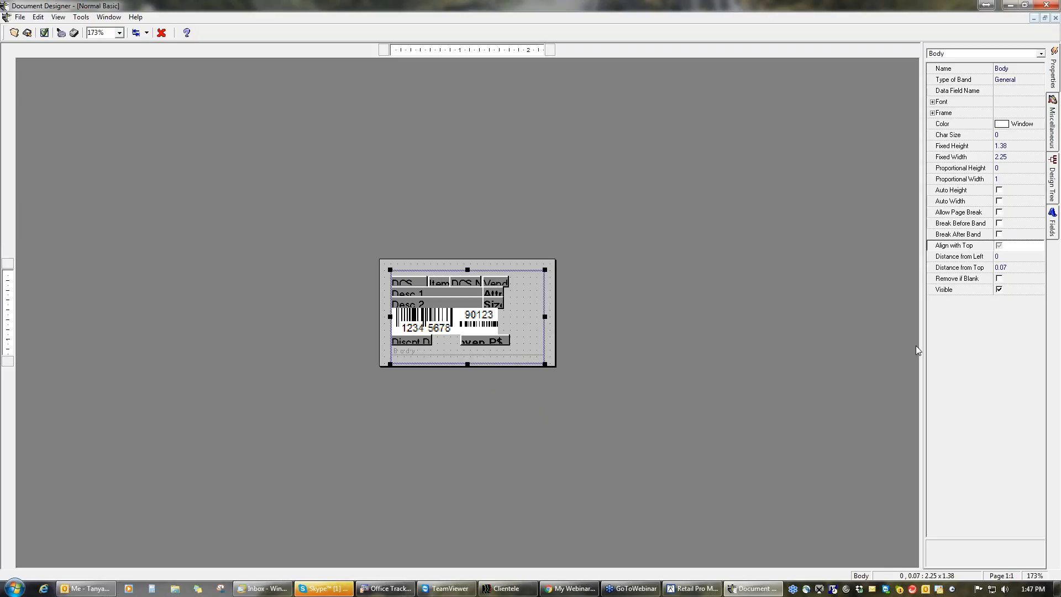
click(1010, 147)
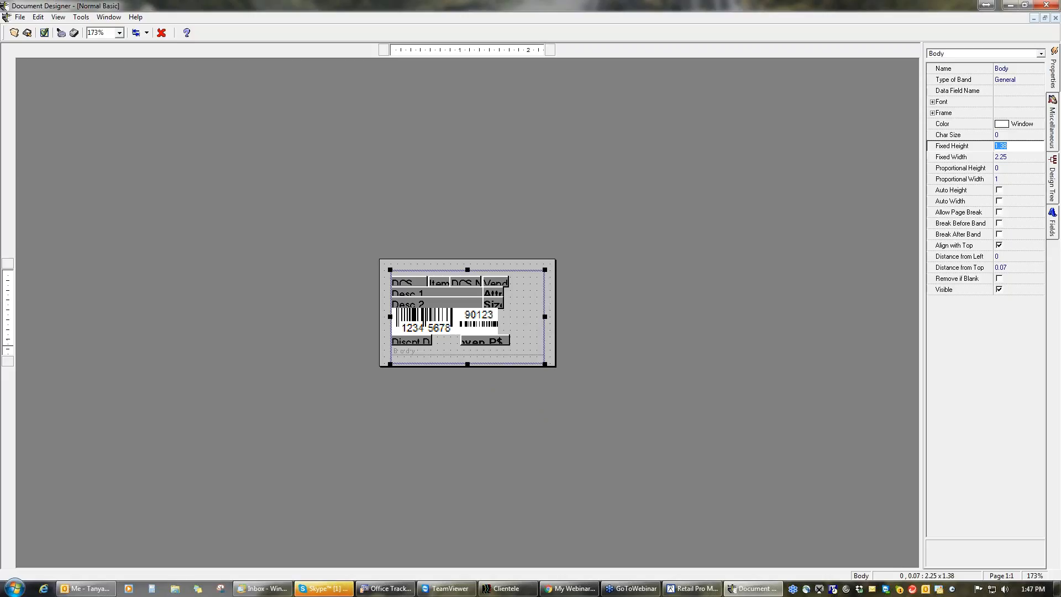
click(1010, 158)
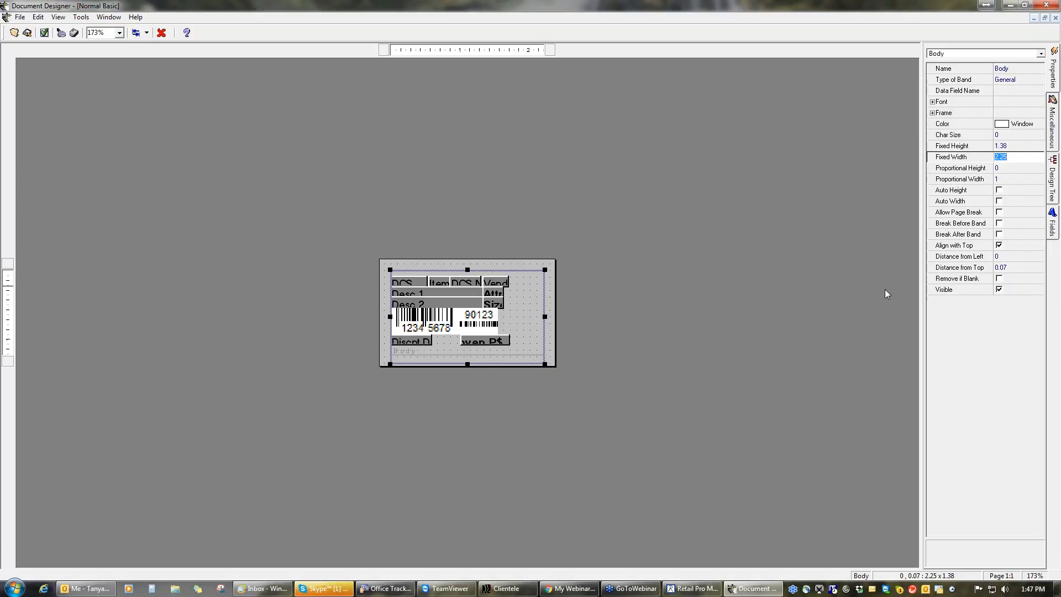
click(530, 341)
click(1014, 145)
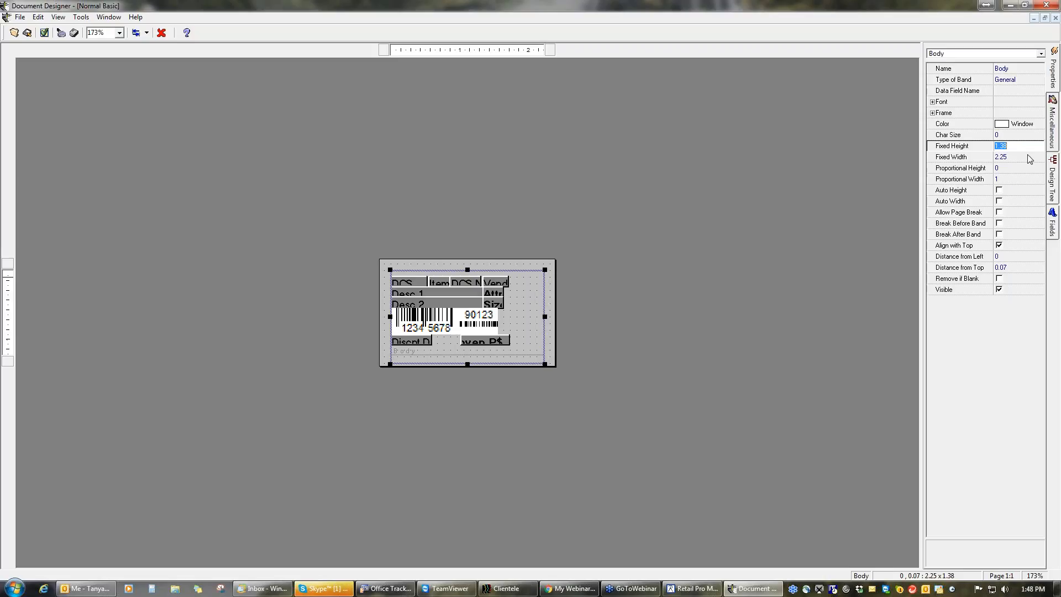
click(1014, 179)
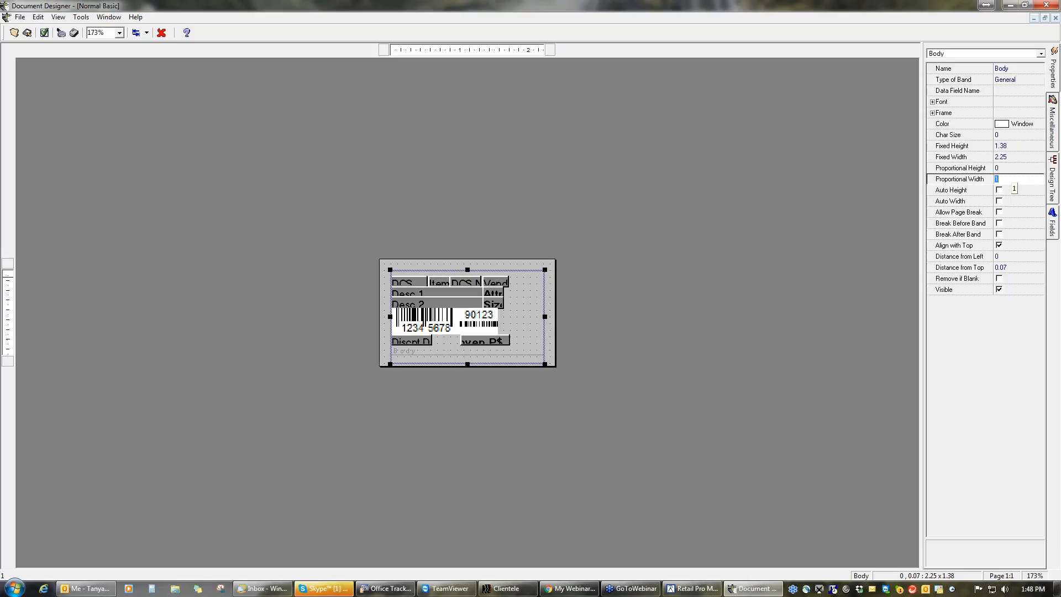
click(1019, 149)
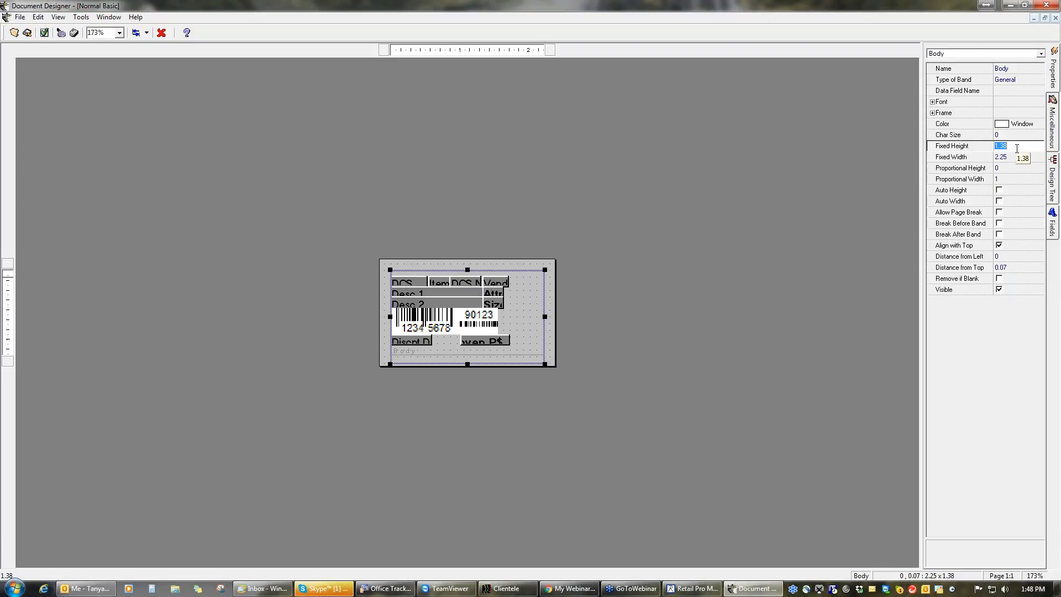
click(1019, 167)
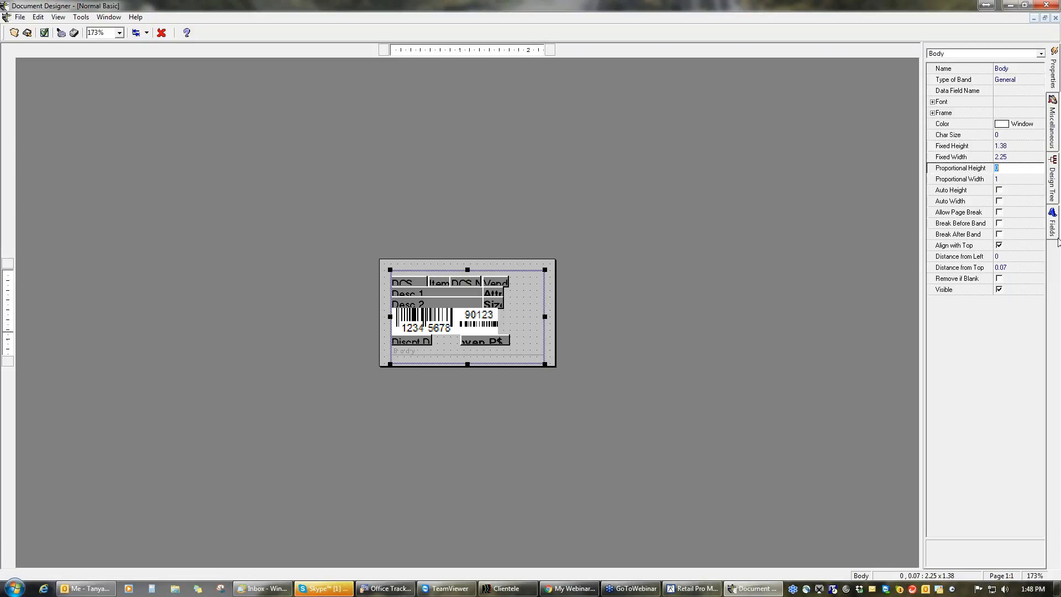
Unlock the Body band, lock it again, and unlock it once more so it can be edited.
click(1053, 180)
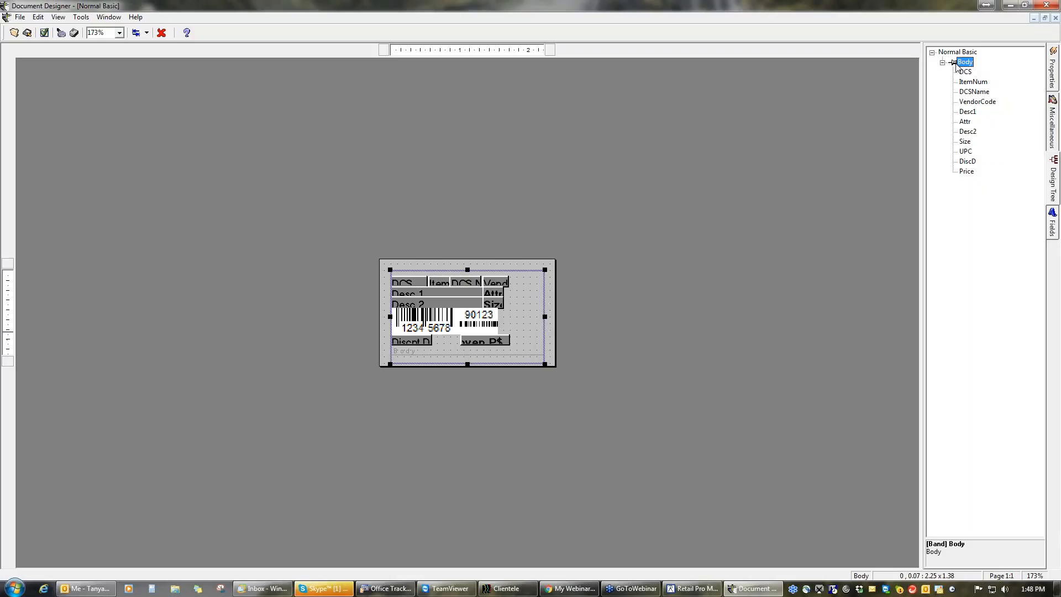
right_click(957, 66)
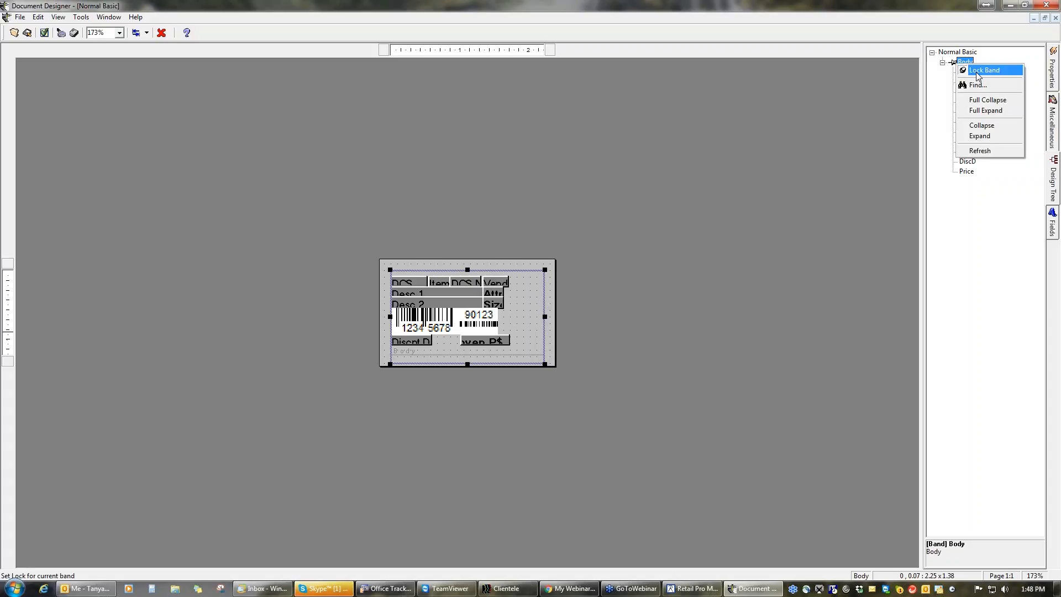
click(977, 74)
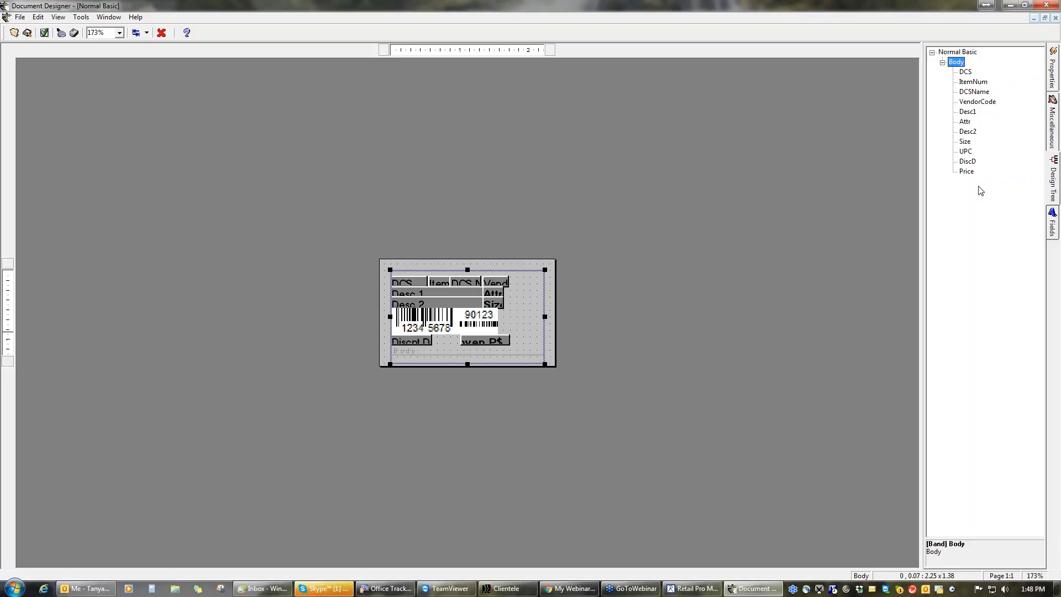
right_click(959, 64)
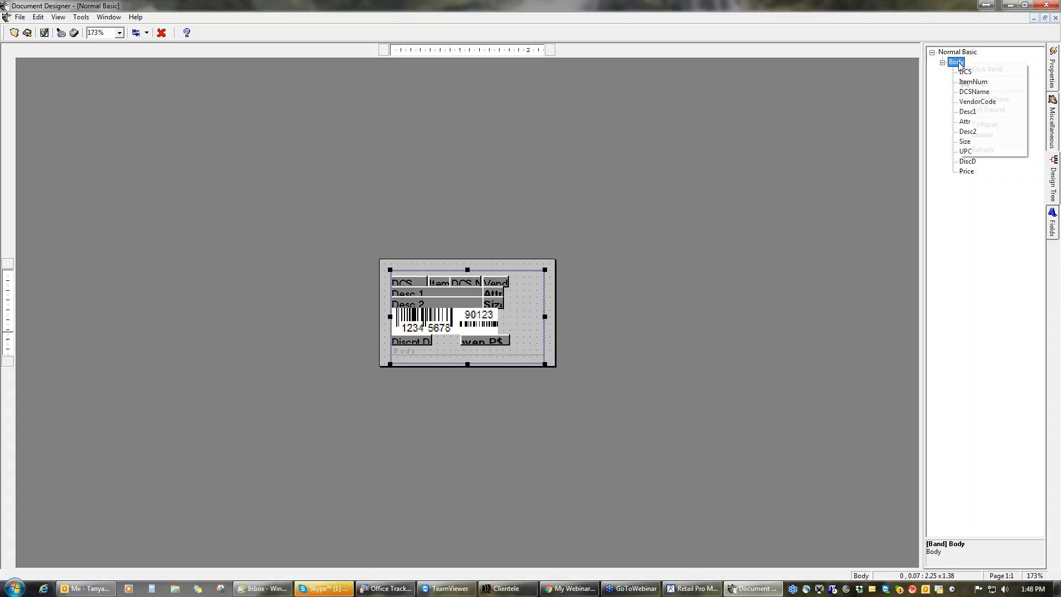
click(986, 69)
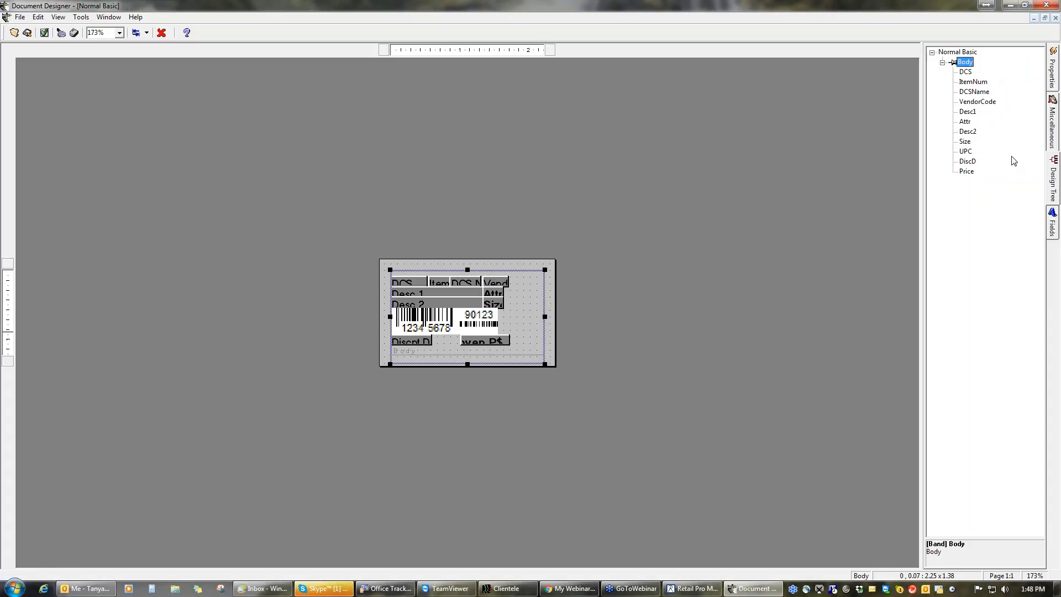
right_click(966, 64)
click(973, 72)
Set the Body band's fixed height to 1.25 inches.
click(1052, 78)
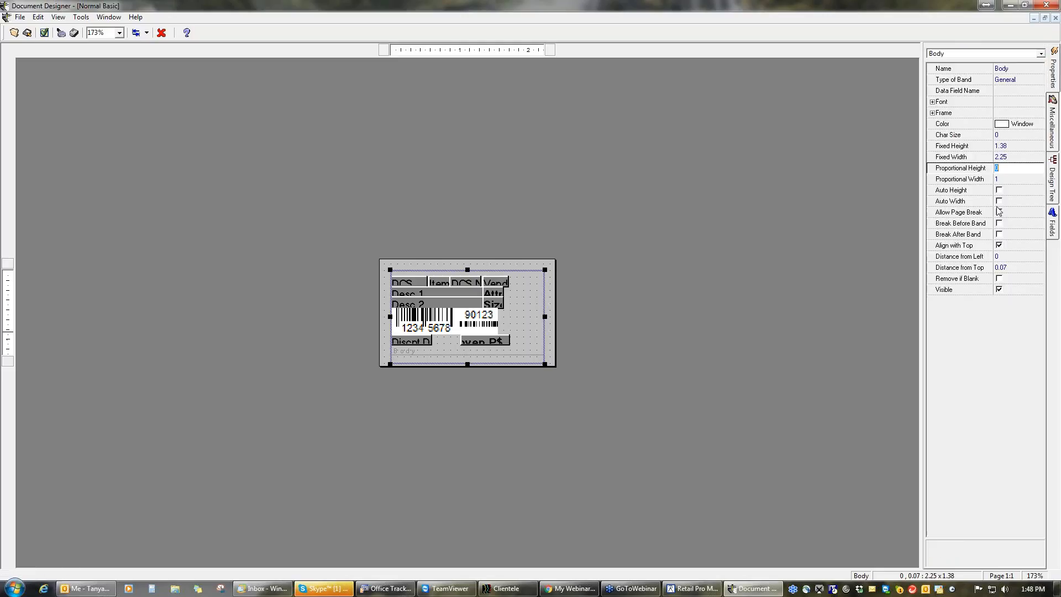
click(1021, 149)
text(1.25)
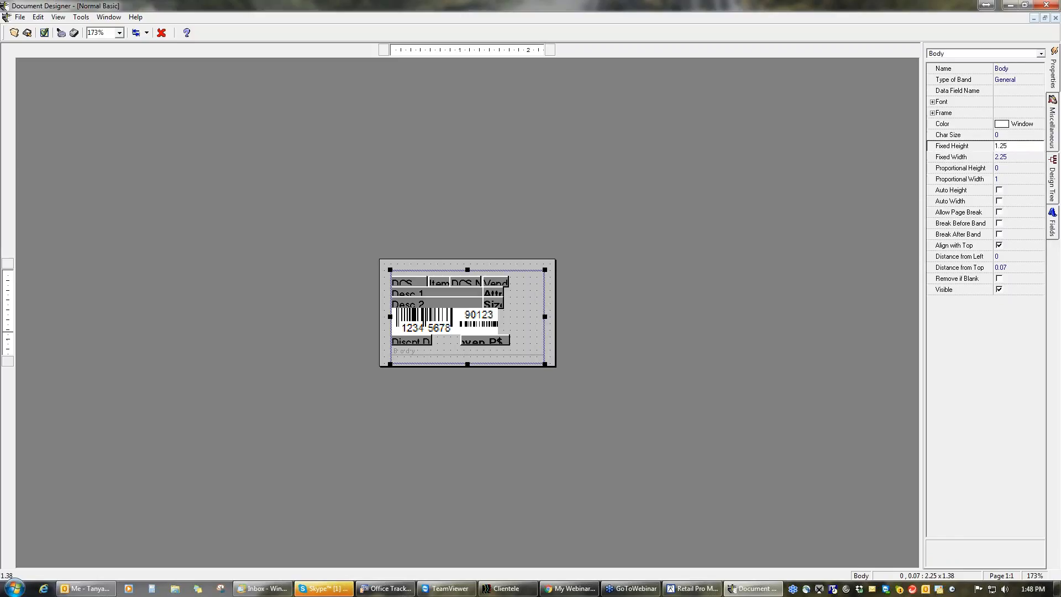
key(Return)
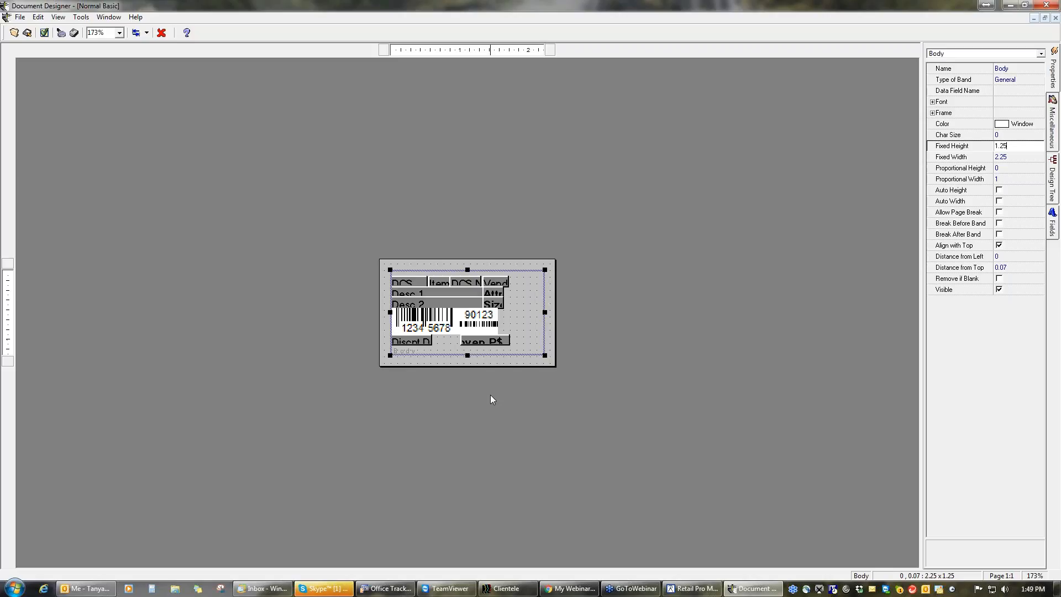
Delete the UPC barcode and the Item, DCS Name and Discnt Date fields from the tag's Body band.
click(450, 326)
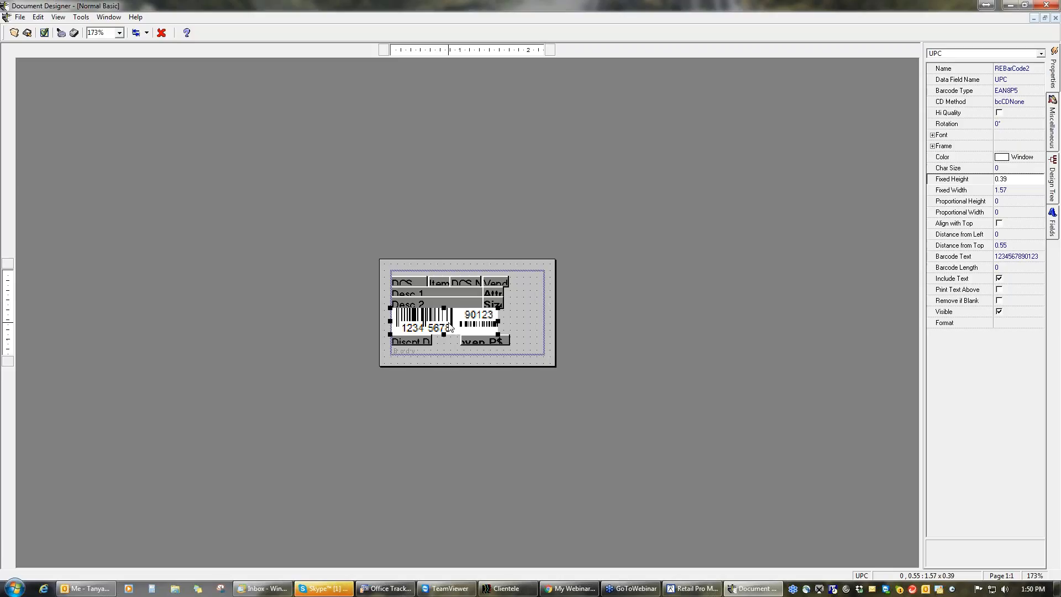
key(Delete)
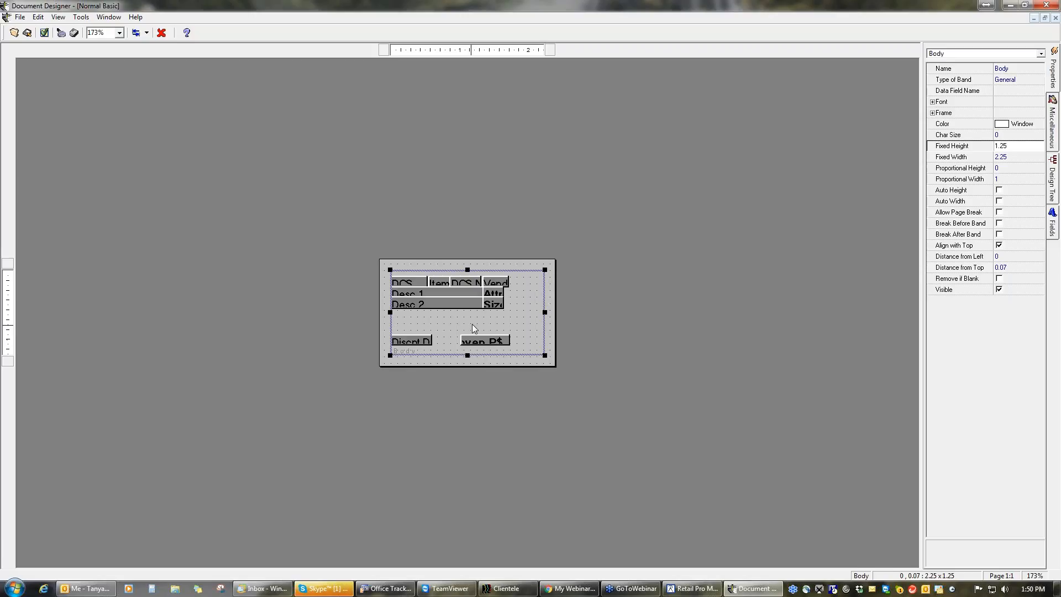
click(435, 282)
key(Delete)
click(466, 282)
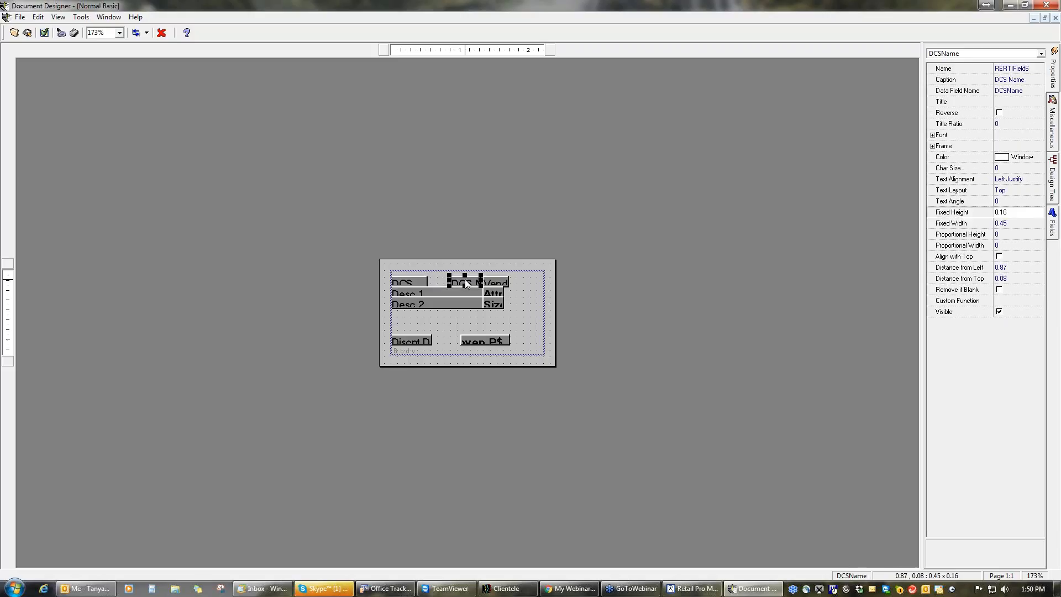
key(Delete)
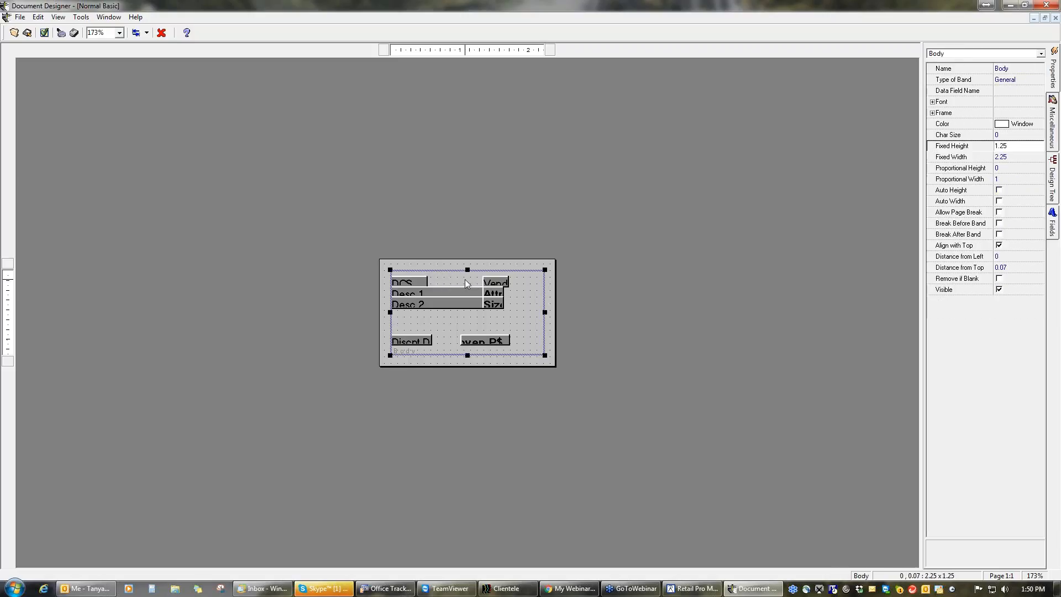
click(404, 341)
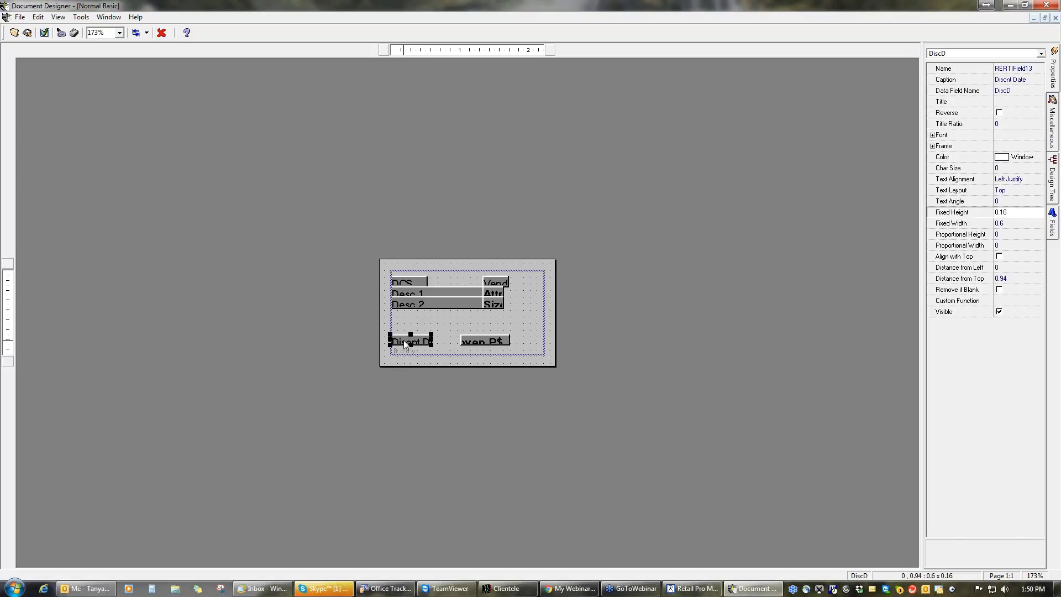
key(Delete)
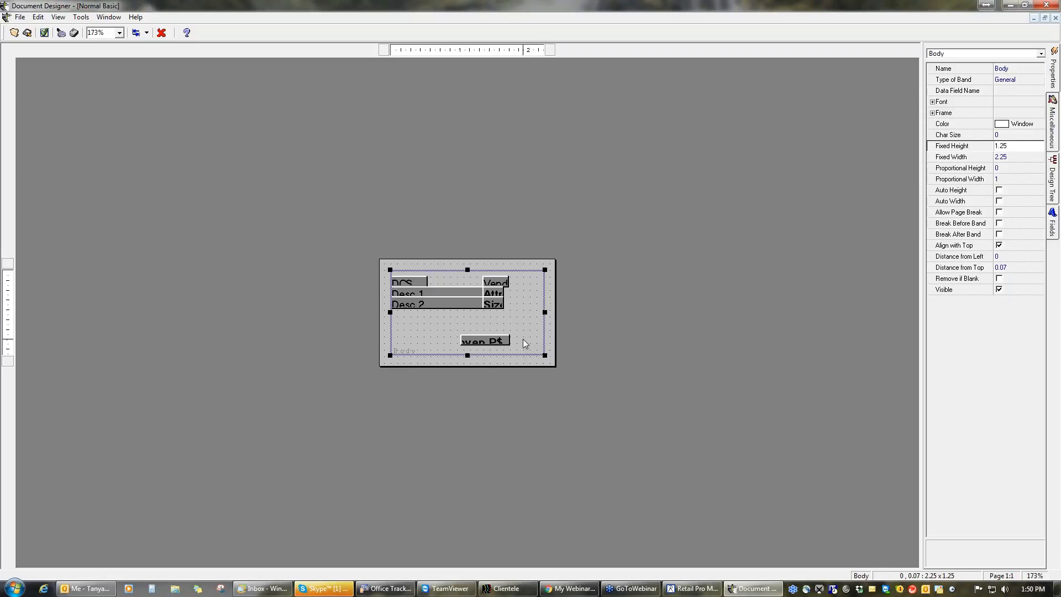
Add an Item # barcode to the lower-left area of the Body band, about 0.1 inch from its left and 0.77 inch from its top.
click(1053, 225)
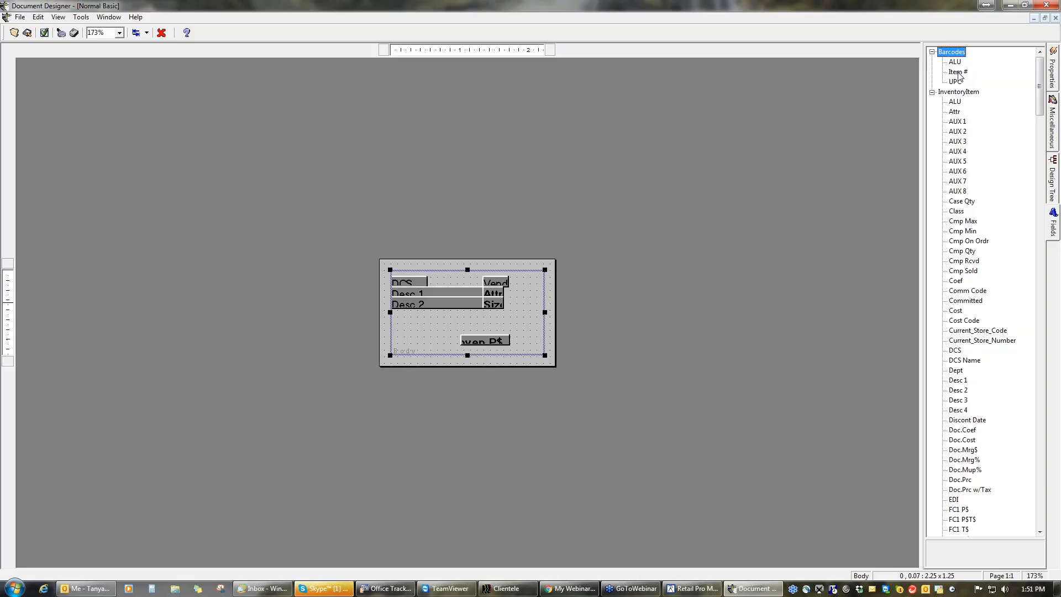
drag(959, 76, 396, 324)
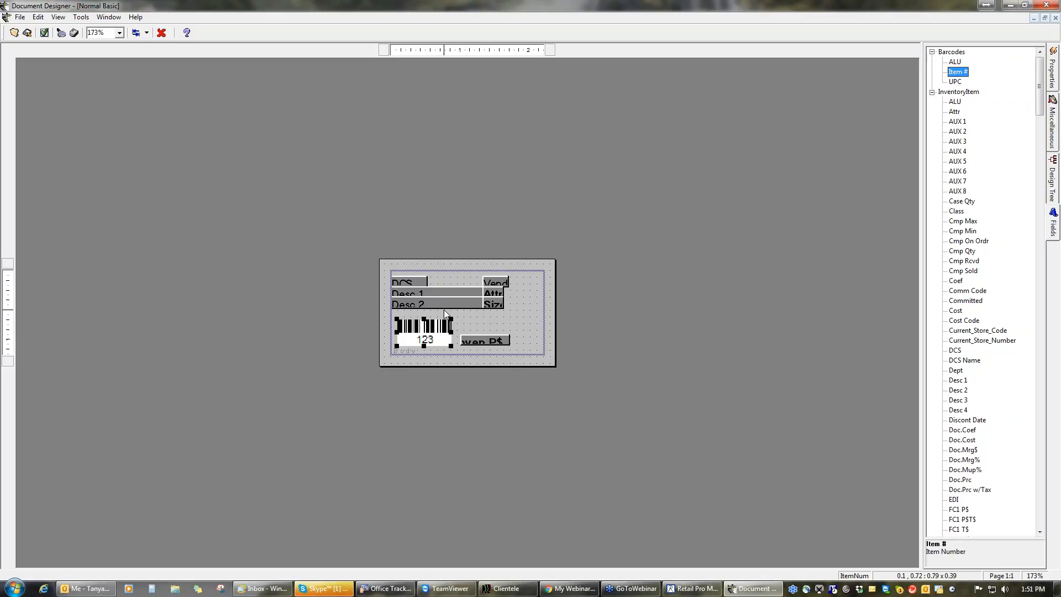
click(435, 340)
drag(435, 341, 439, 344)
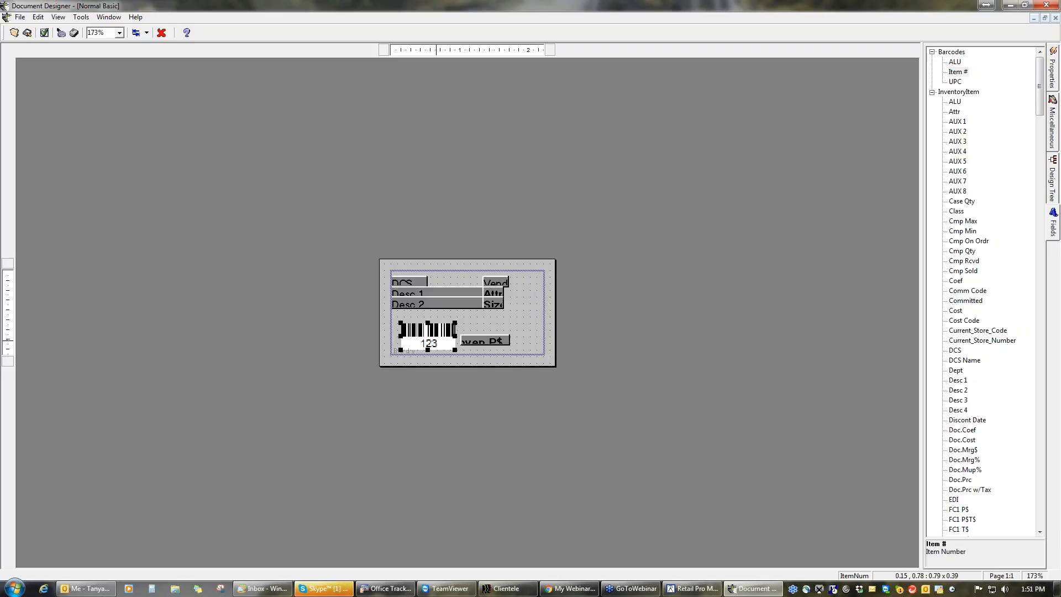
drag(440, 345, 429, 344)
key(ctrl+Right)
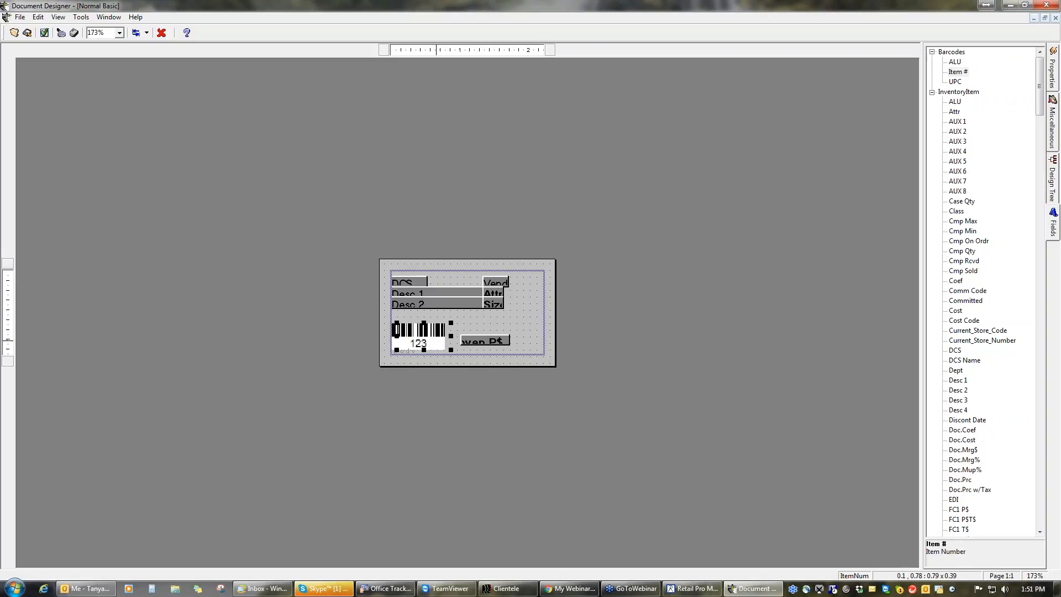
key(ctrl+Down)
key(ctrl+Up)
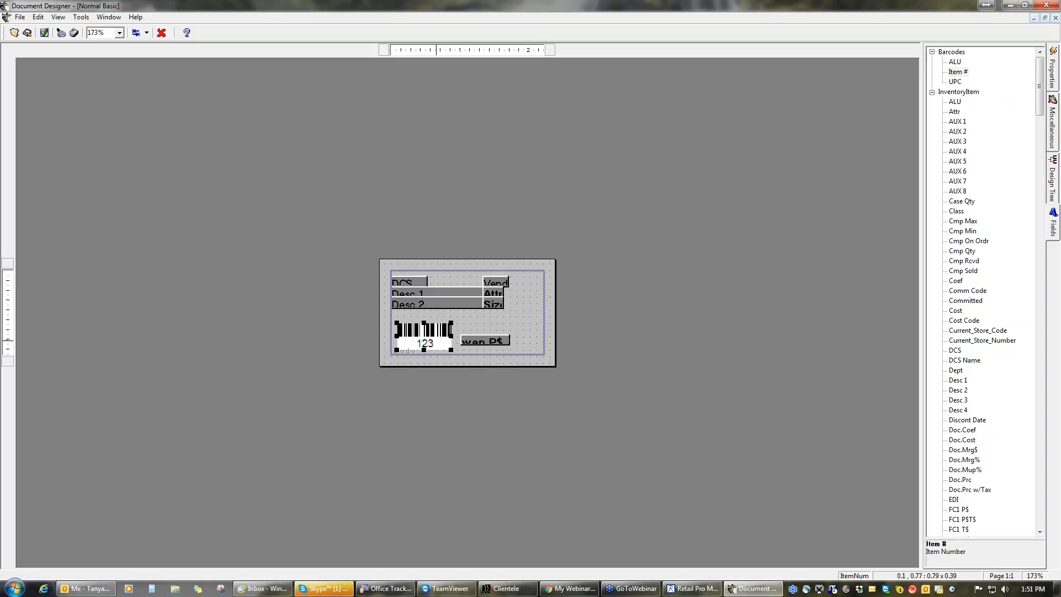
Shift the Inven P$ field away from the barcode and enlarge it to about 0.87 by 0.24 inches.
click(495, 342)
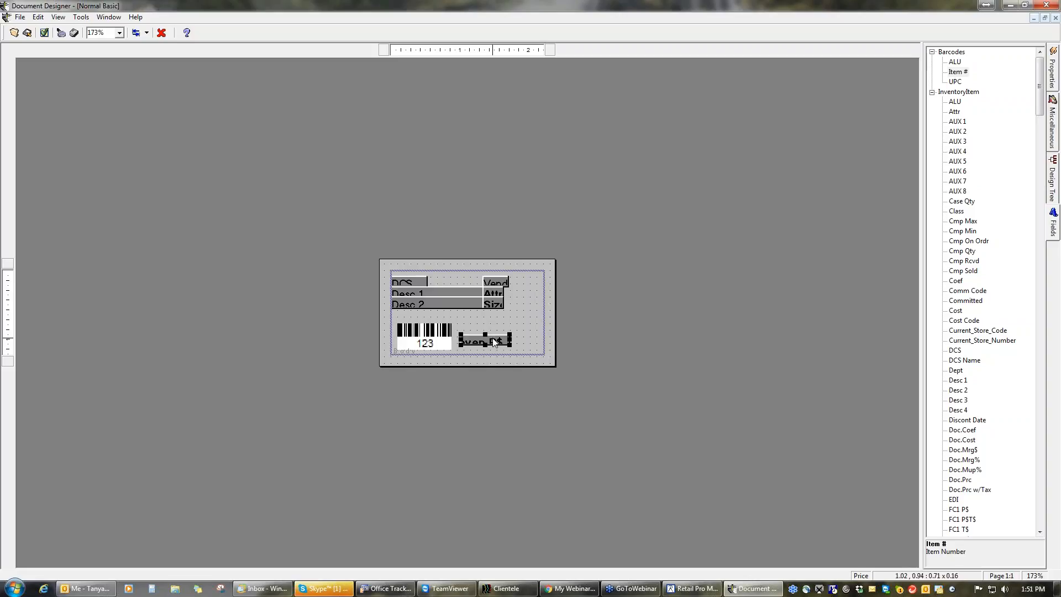
key(ctrl+Right)
key(ctrl+Right)
key(ctrl+Right)
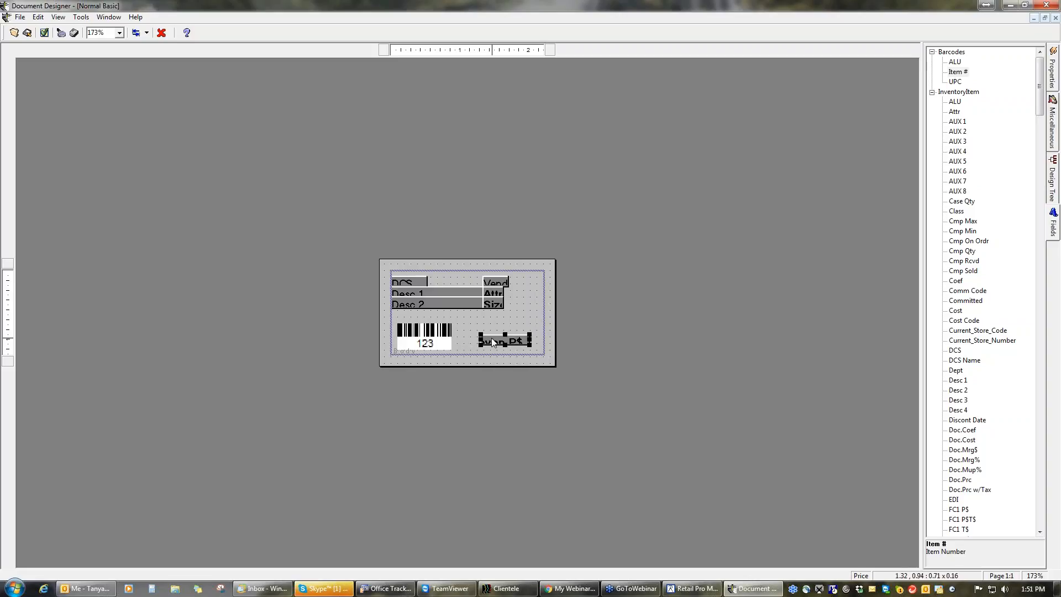
drag(479, 339, 500, 329)
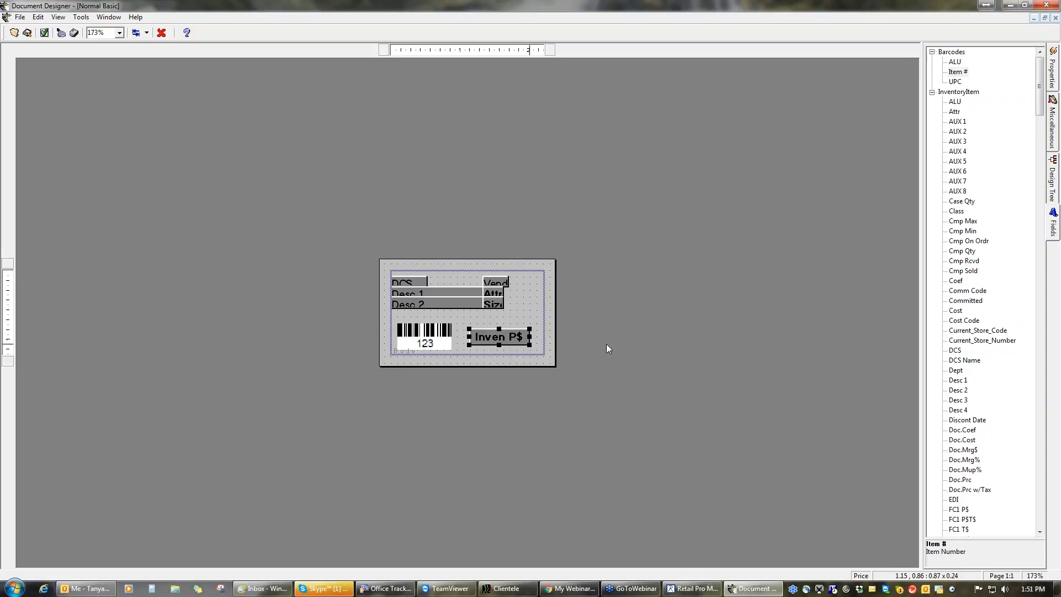
Align the bottom edges of the Item # barcode and the Inven P$ field.
click(423, 343)
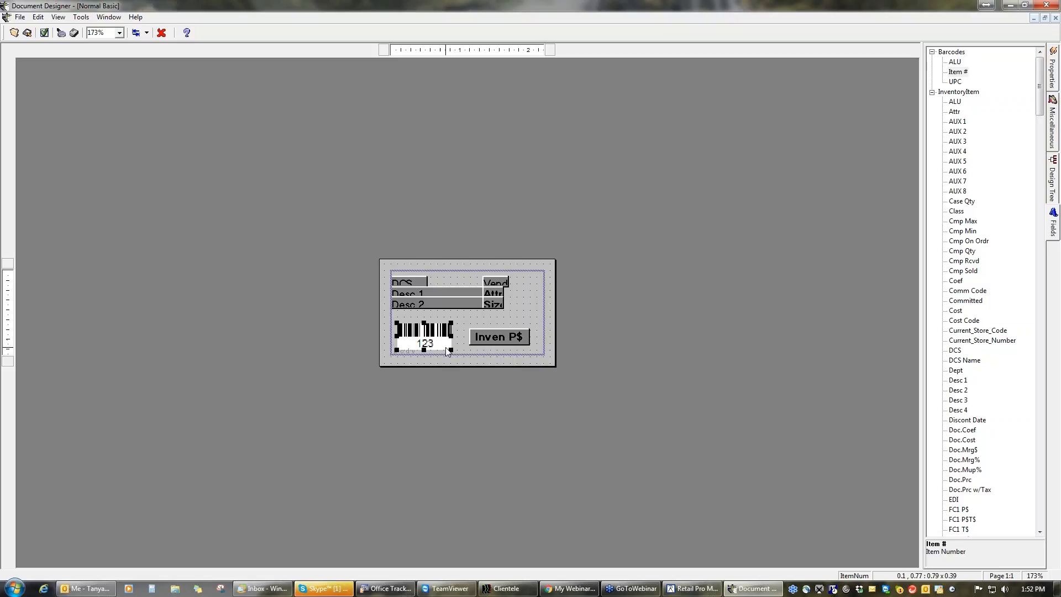
shift+click(499, 337)
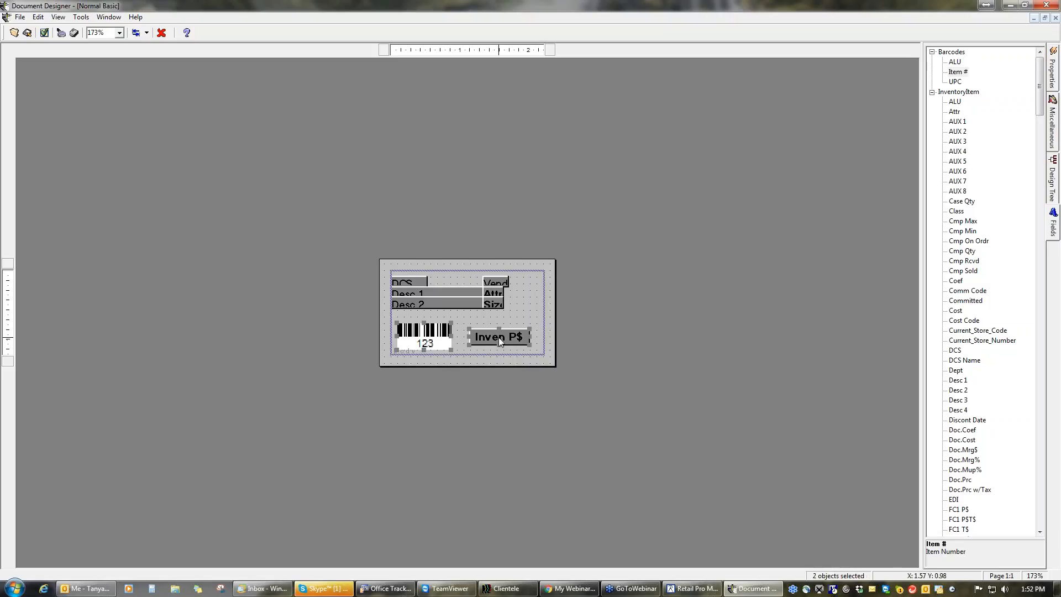
click(147, 34)
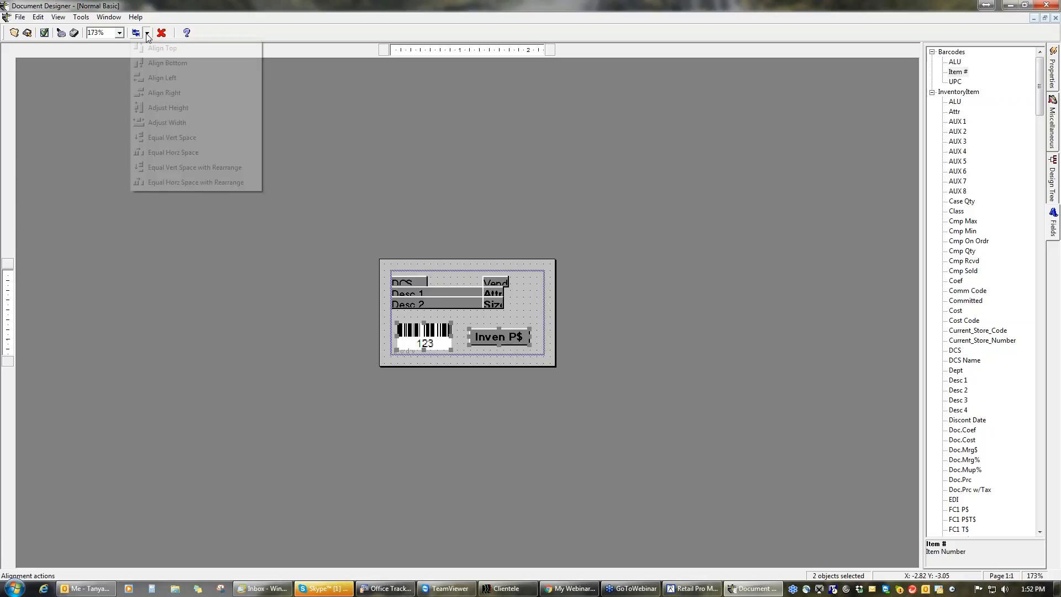
click(167, 63)
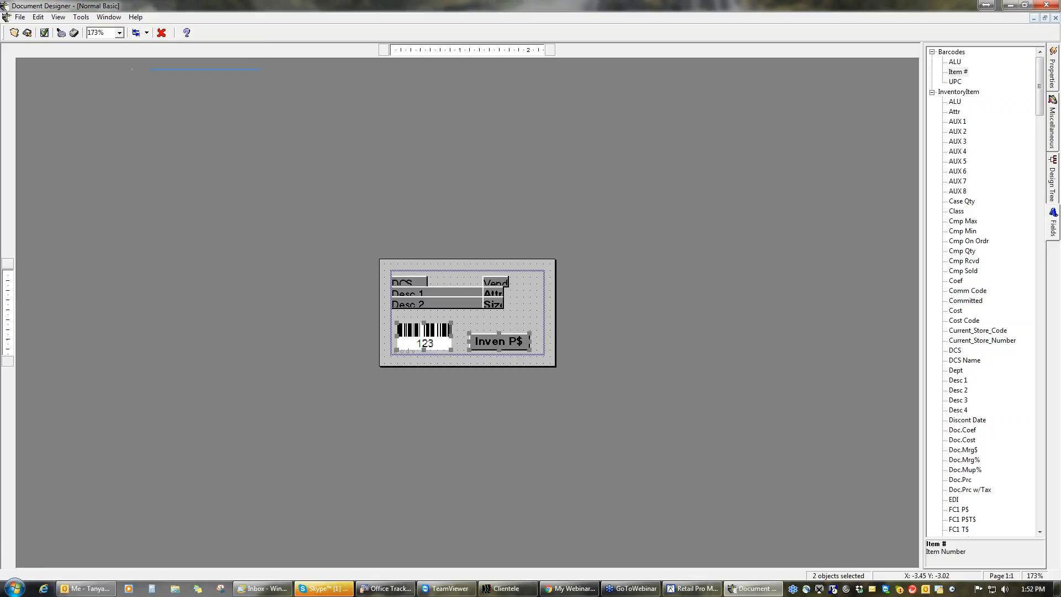
click(519, 320)
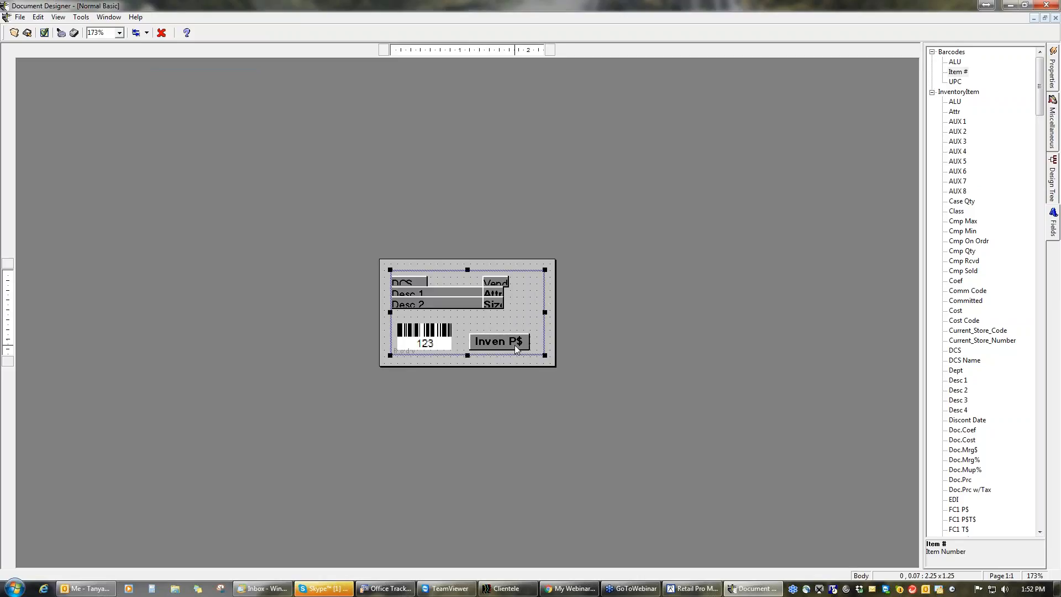
Set the Inven P$ field's font to Arial Bold size 12 and widen the field to about 1 inch.
click(513, 342)
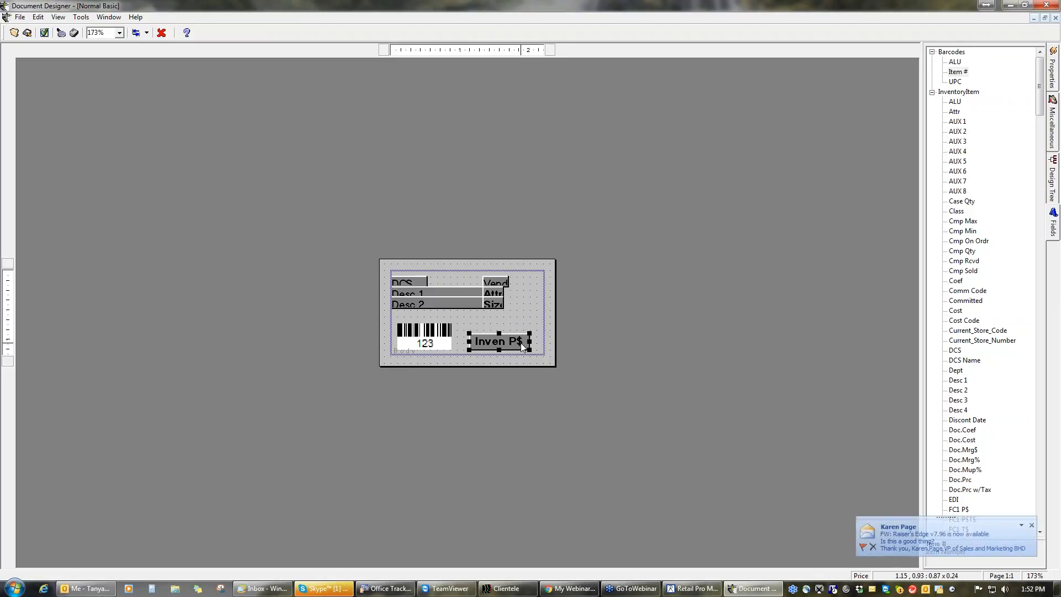
click(1053, 76)
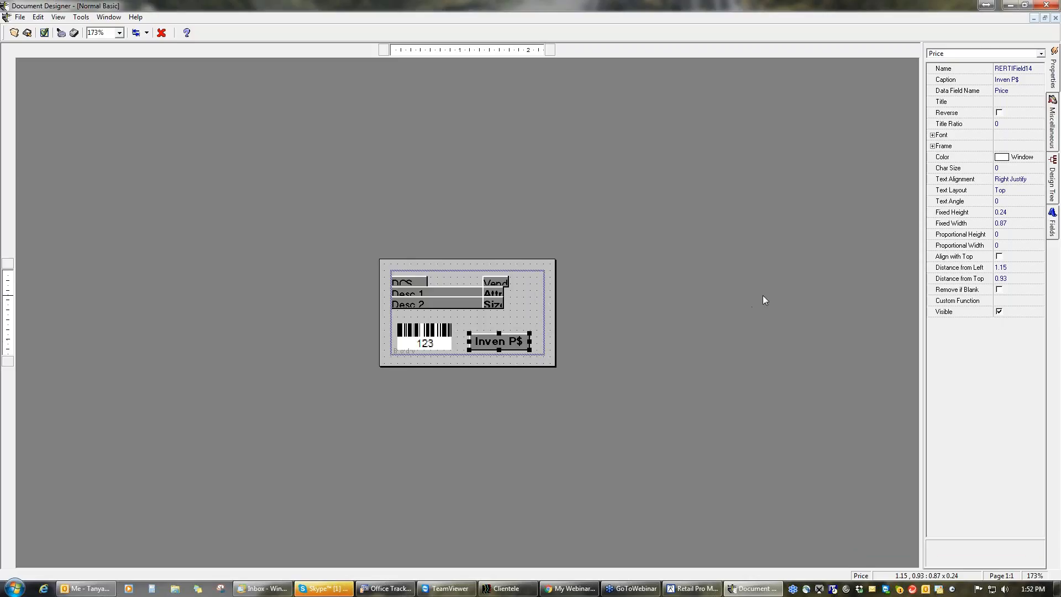
click(1009, 138)
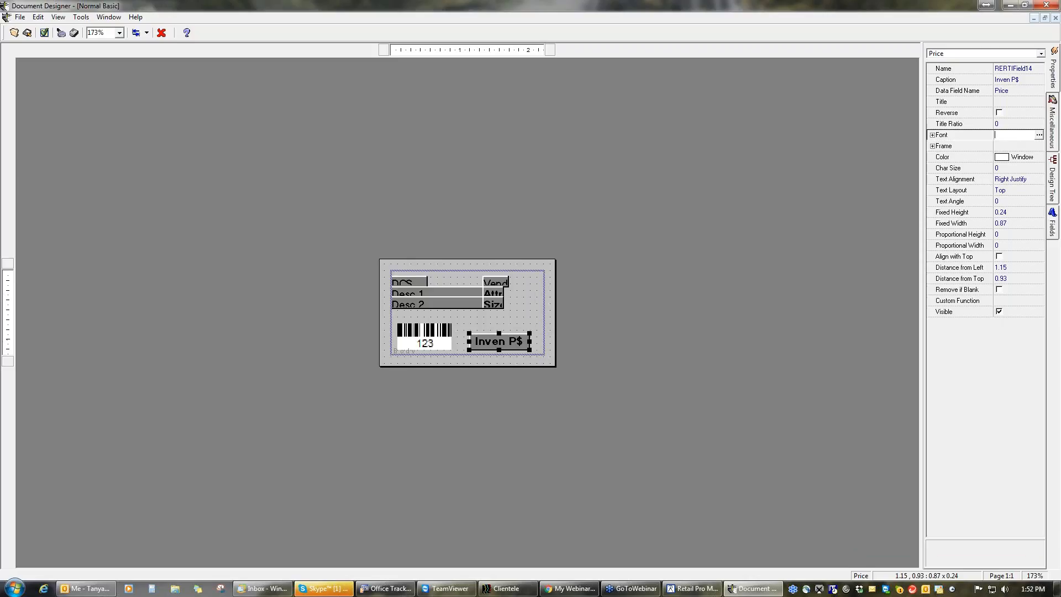
click(1040, 136)
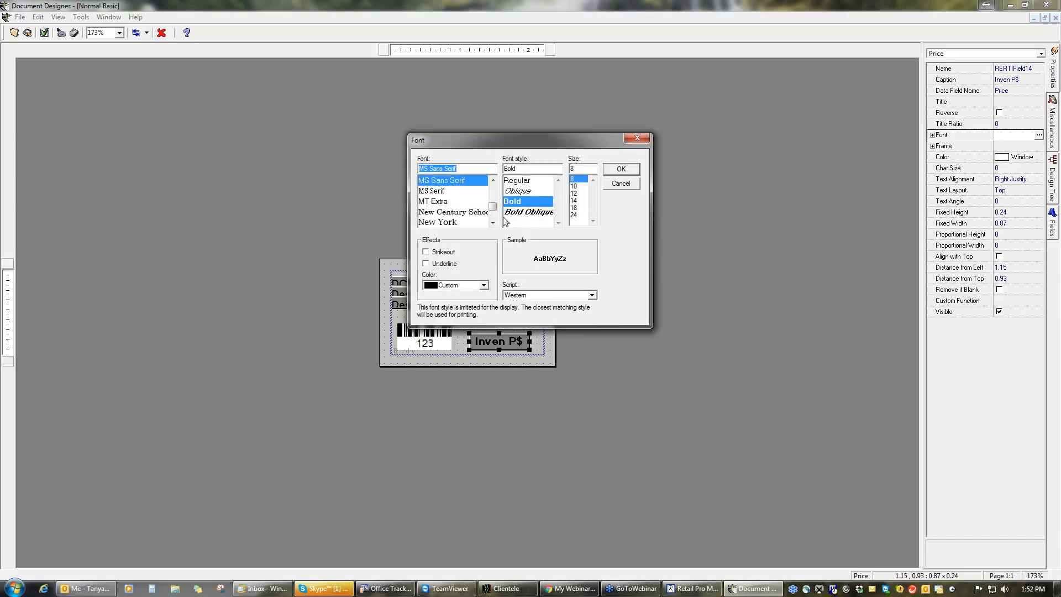
text(a)
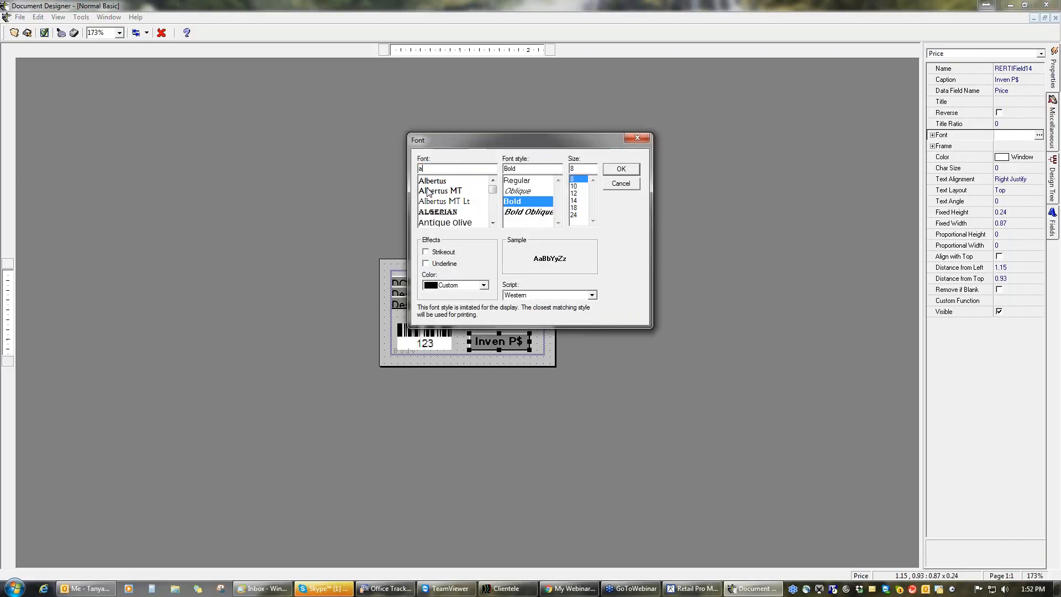
click(494, 210)
click(427, 212)
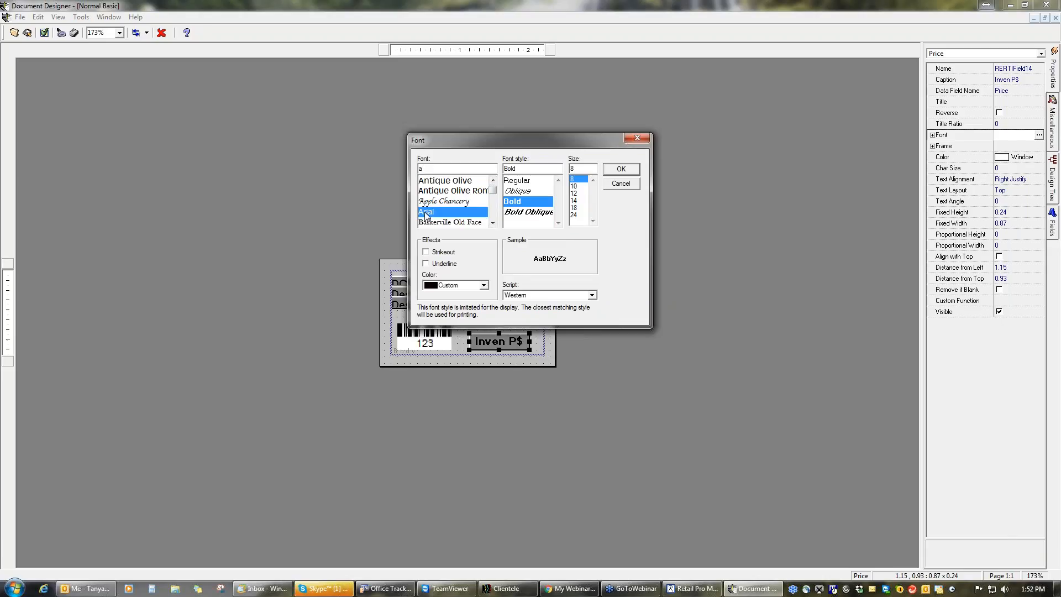
click(522, 202)
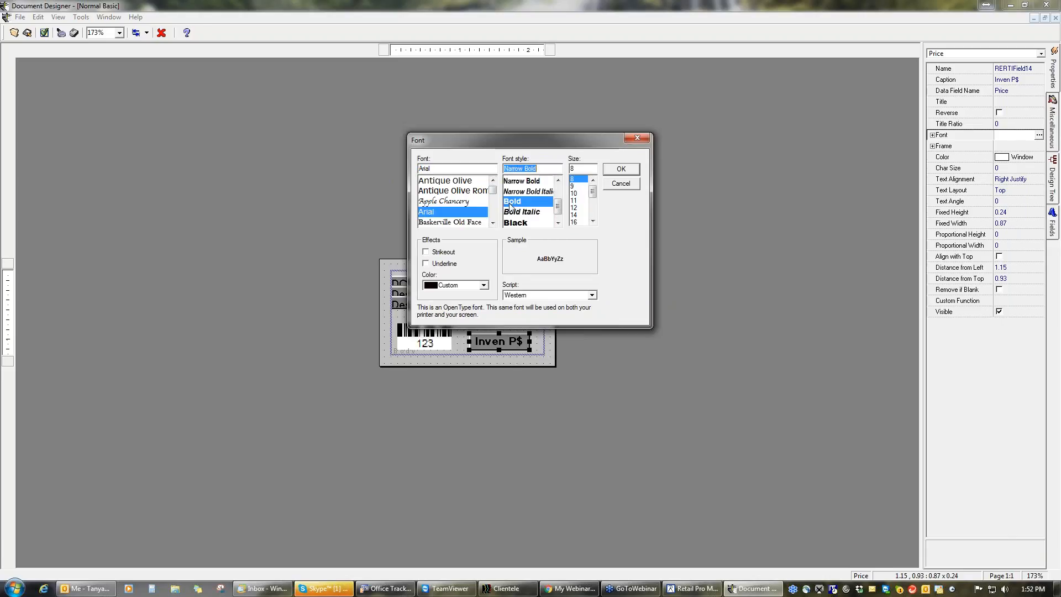
click(575, 208)
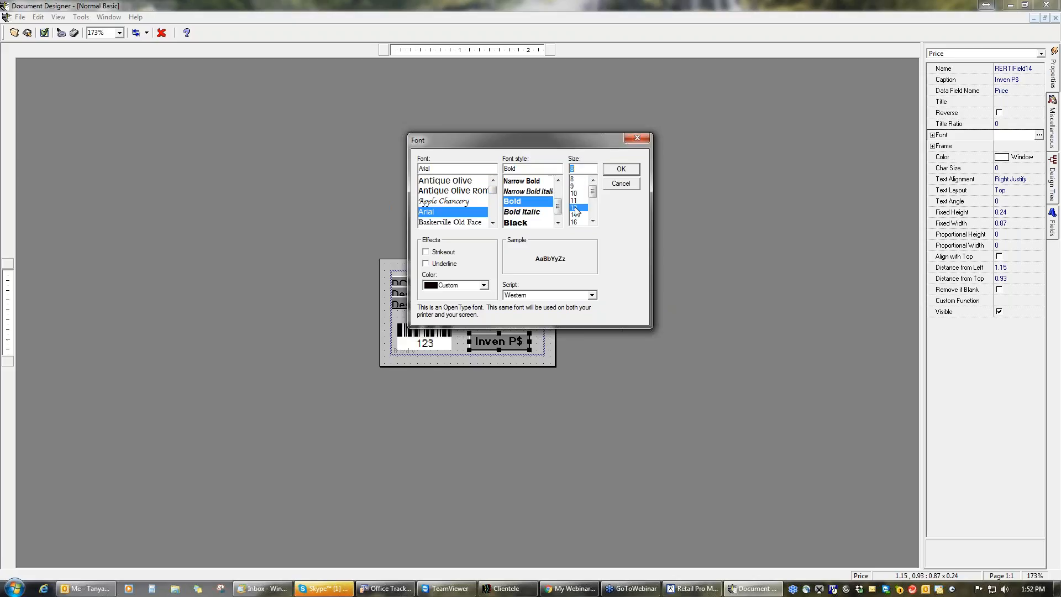
click(622, 170)
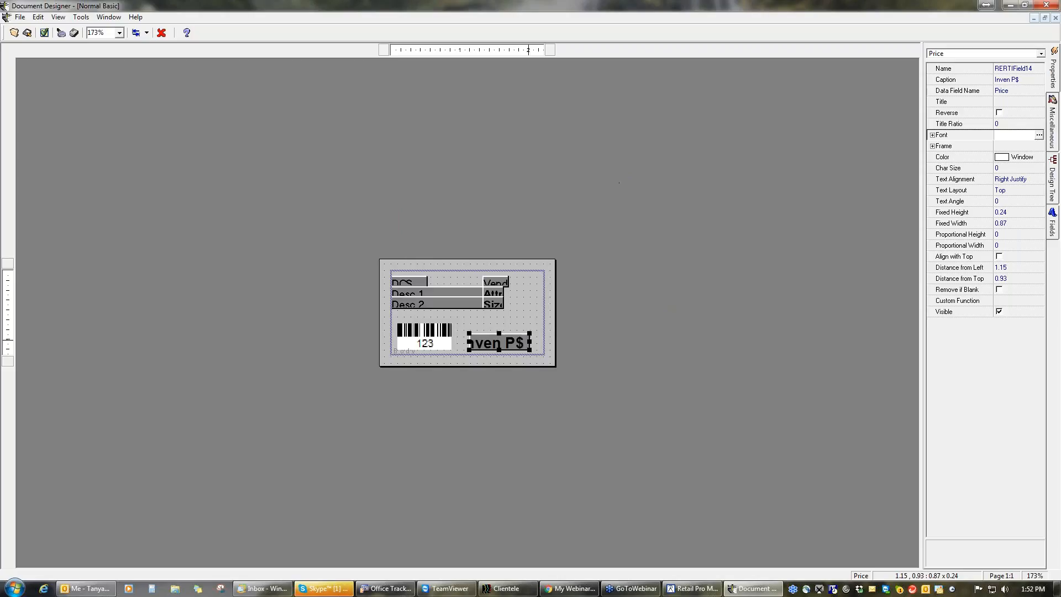
drag(529, 341, 539, 339)
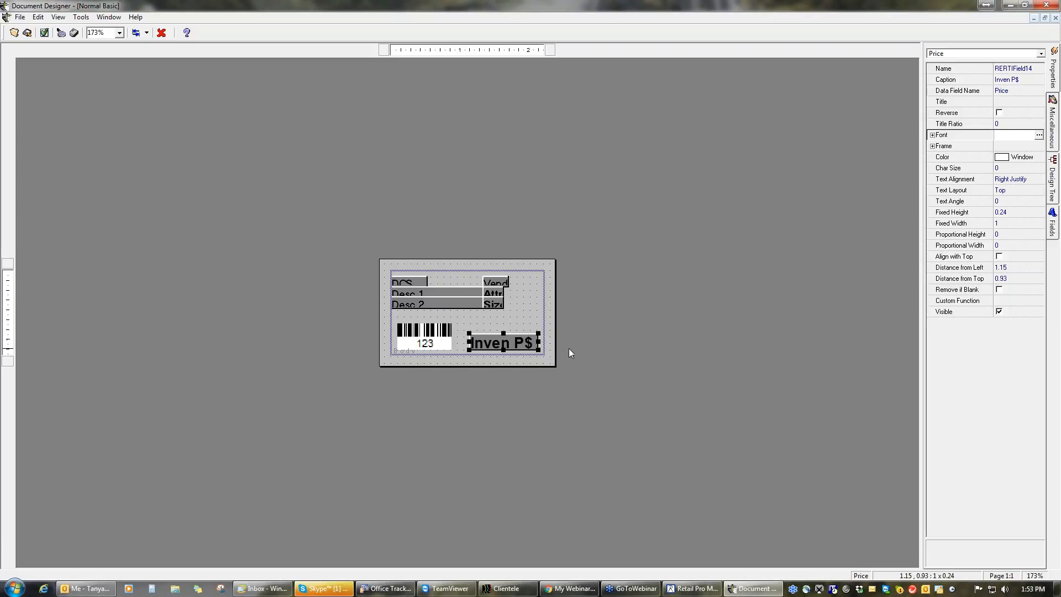
Frame the Inven P$ field with a line weight of 1 on all four sides and preview the tag.
double_click(949, 147)
click(1004, 158)
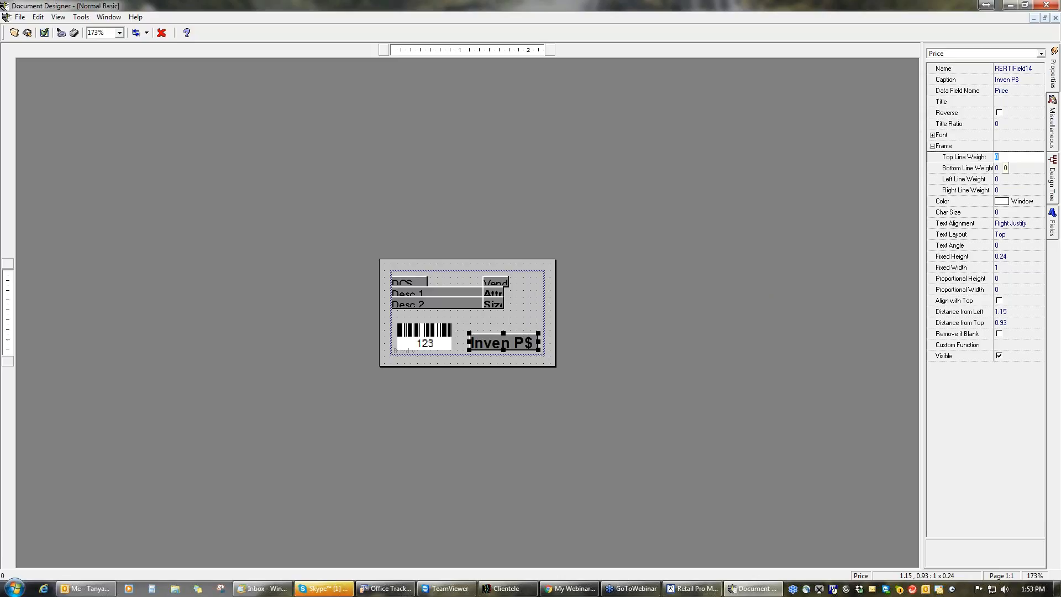
text(1)
click(1002, 168)
text(1)
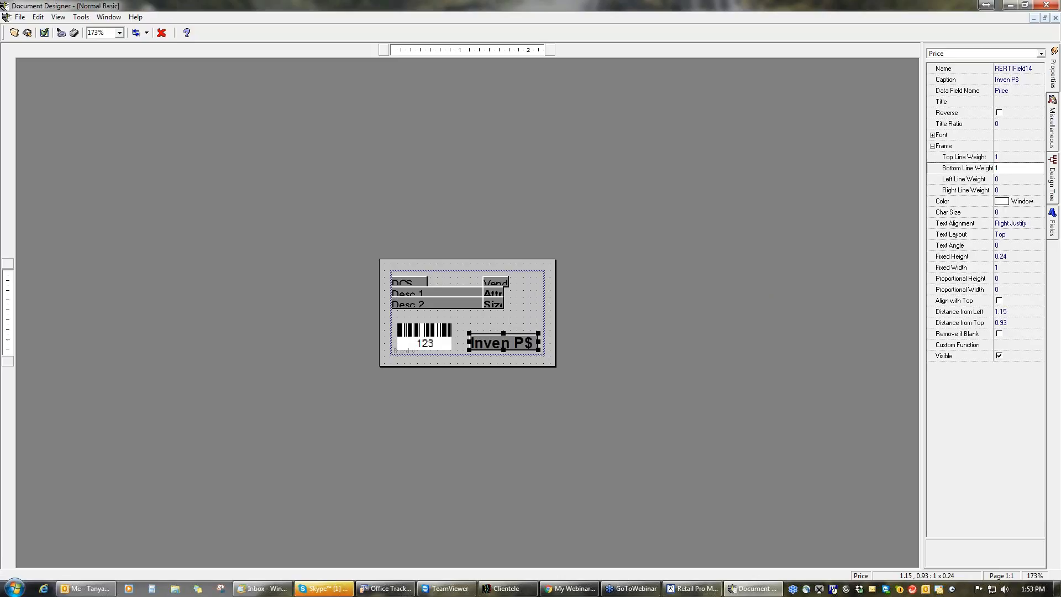
click(1002, 179)
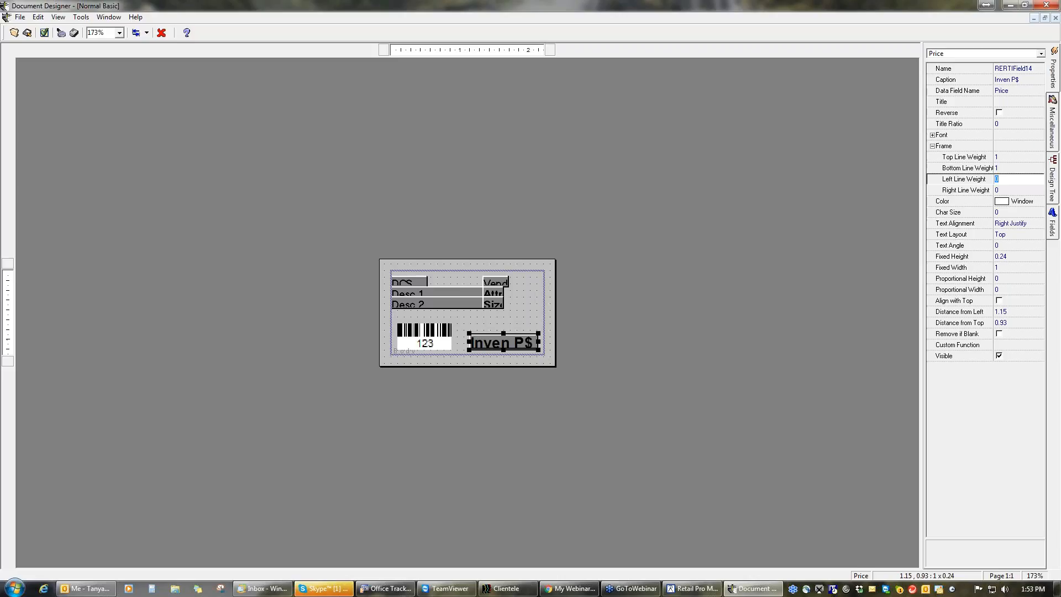
click(1001, 190)
text(1)
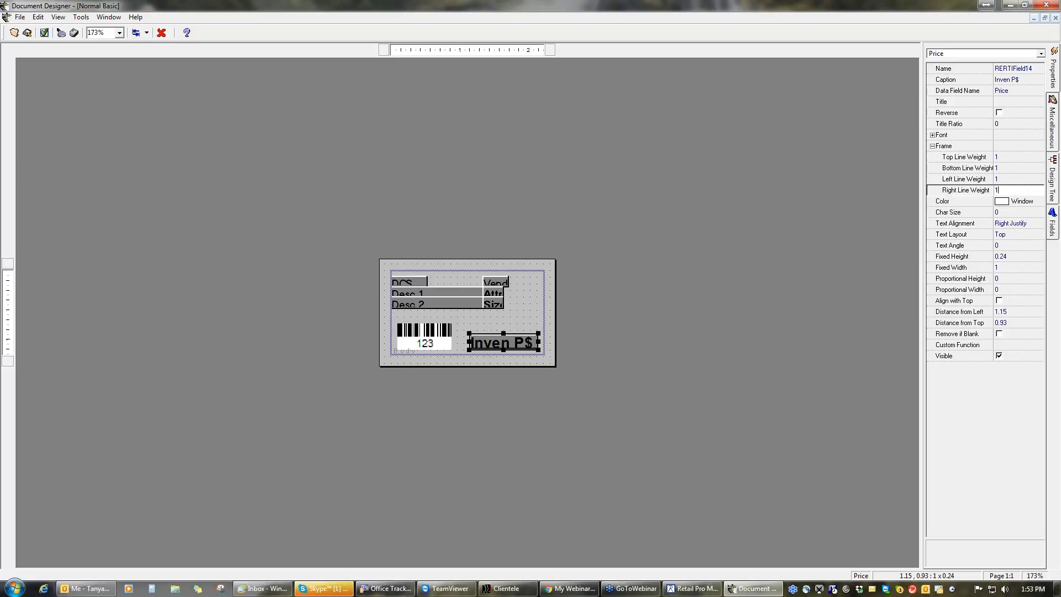
click(1017, 201)
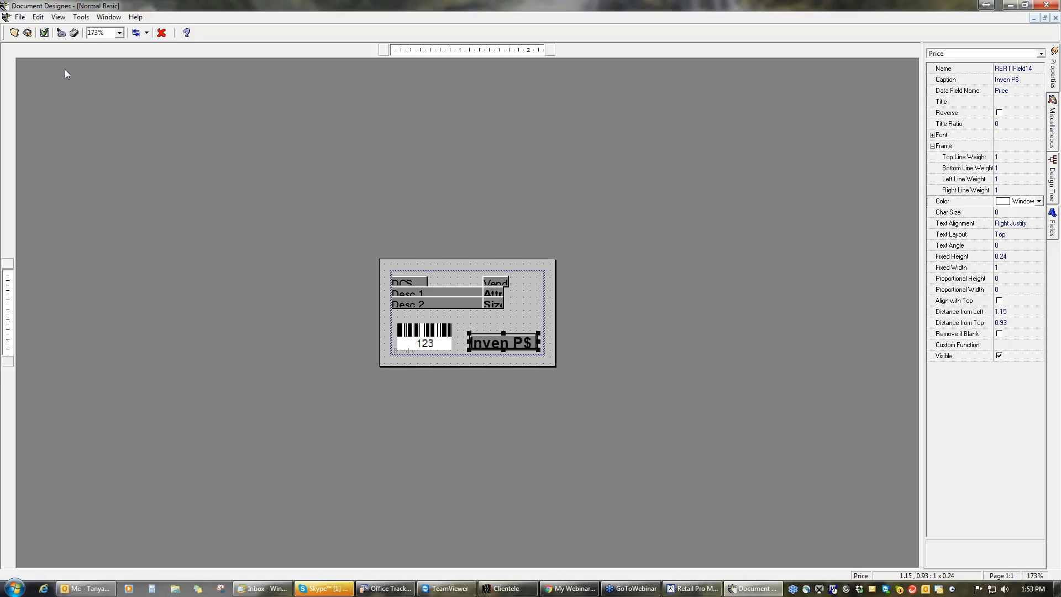
click(62, 35)
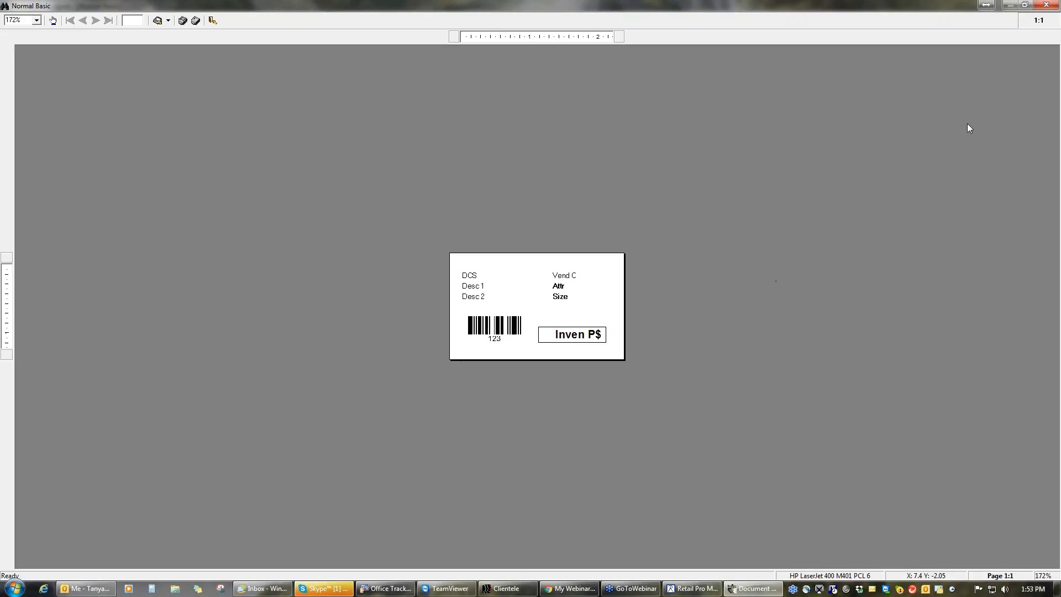
Align the top edges of the Item # barcode and the Inven P$ field, and check the result in the tag preview.
click(1048, 6)
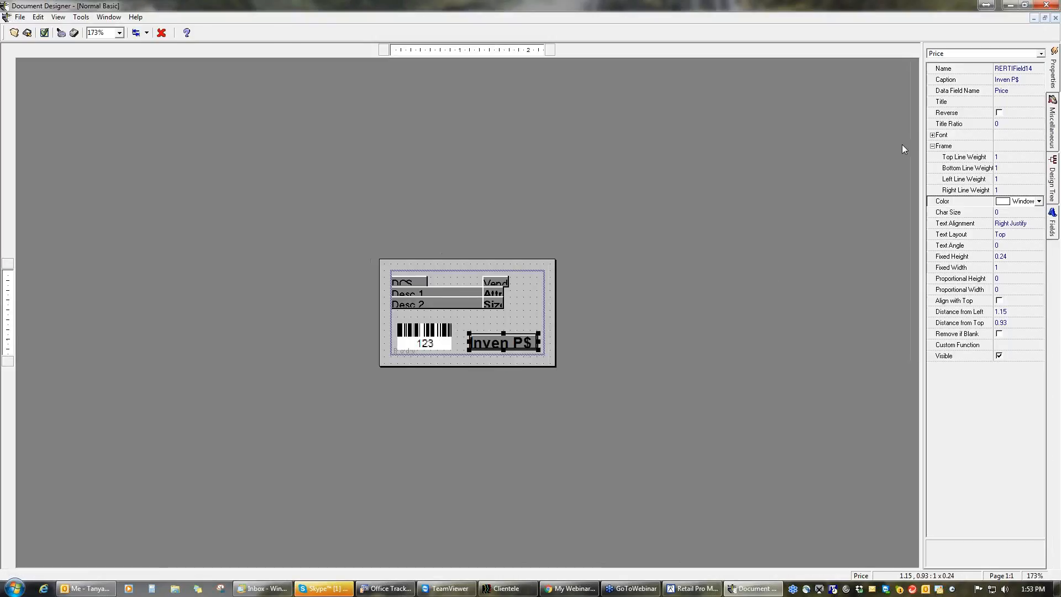
click(412, 338)
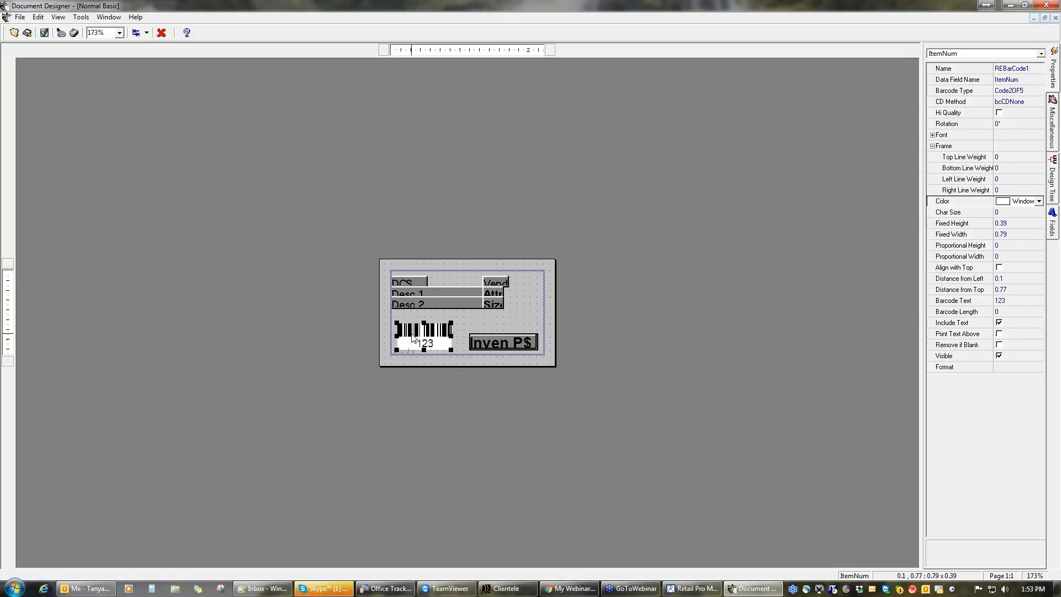
shift+click(509, 347)
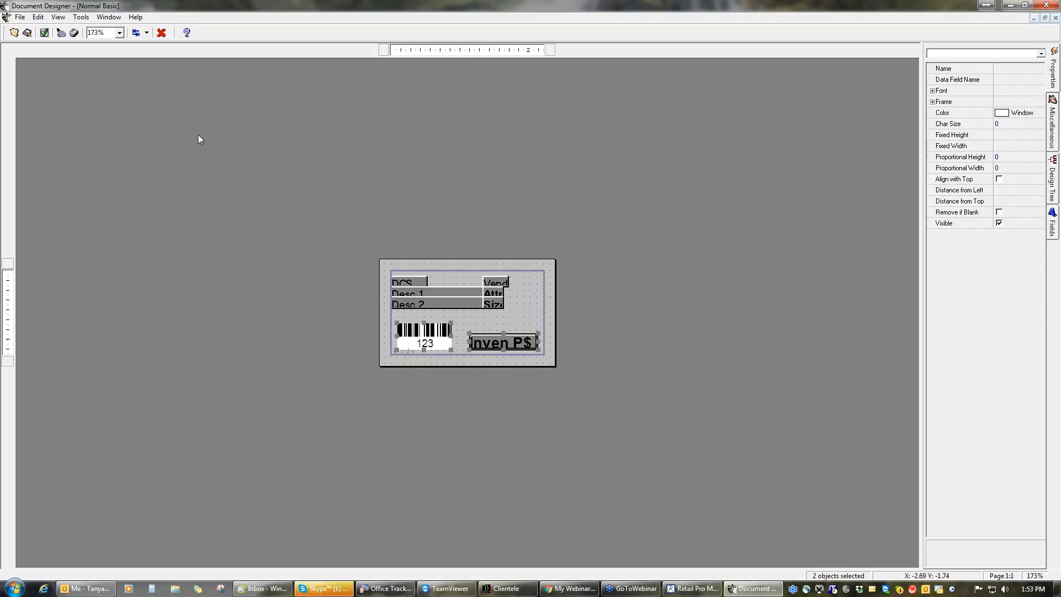
click(149, 34)
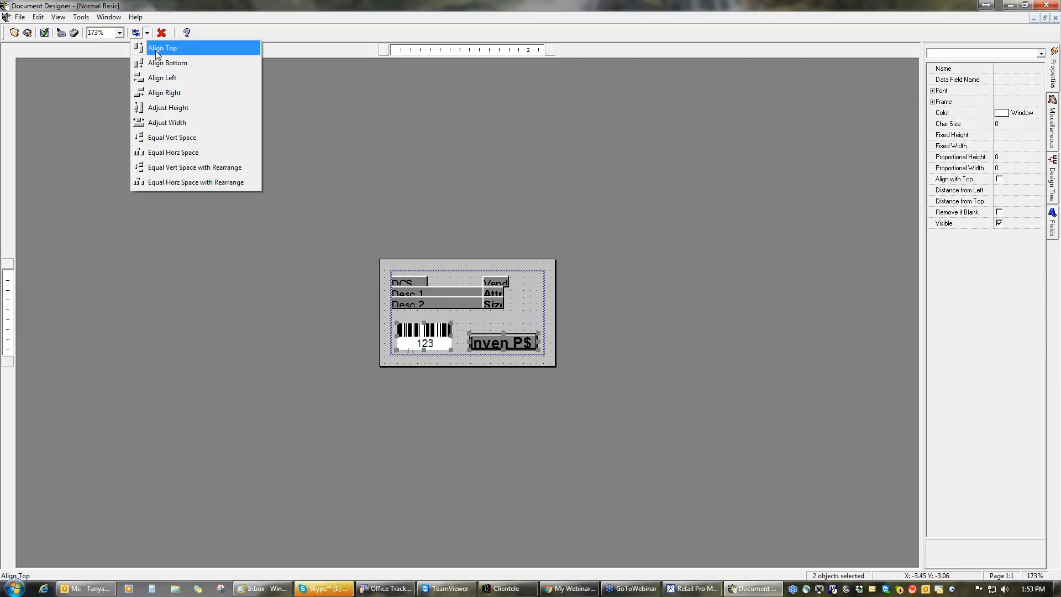
click(155, 49)
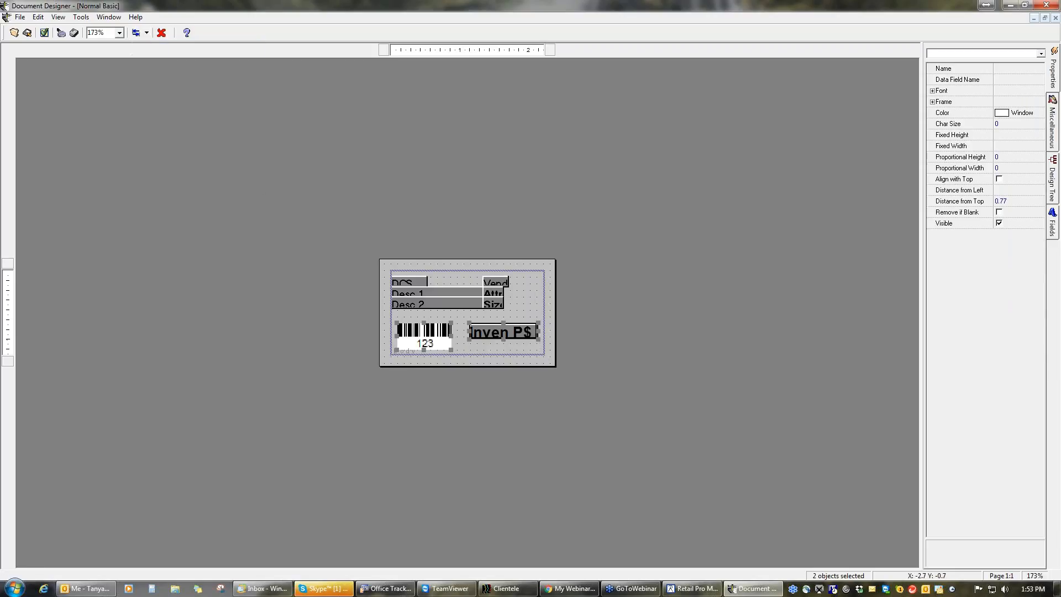
click(518, 344)
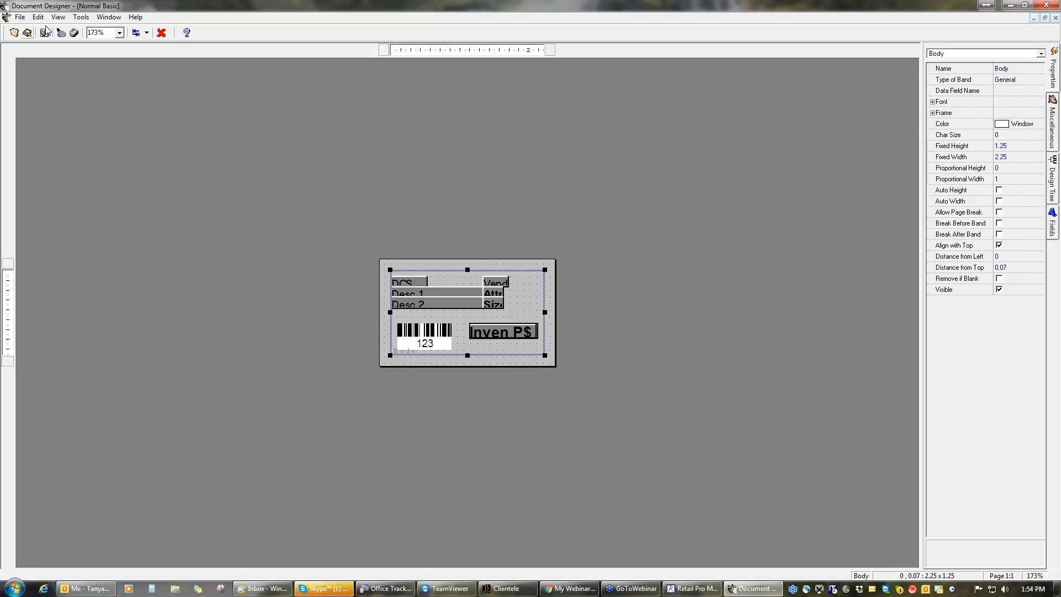
click(61, 34)
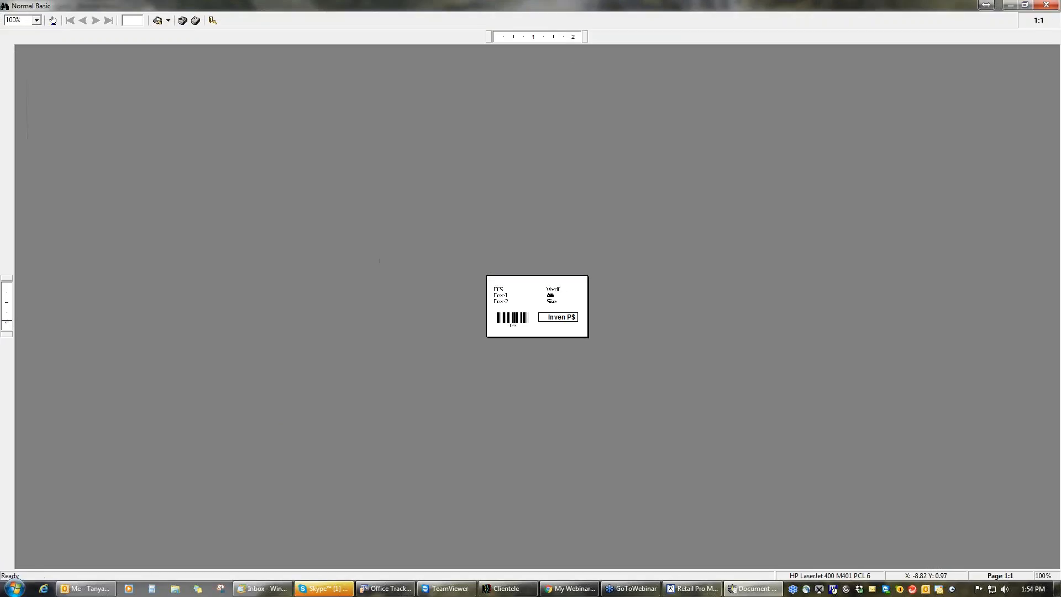
click(142, 320)
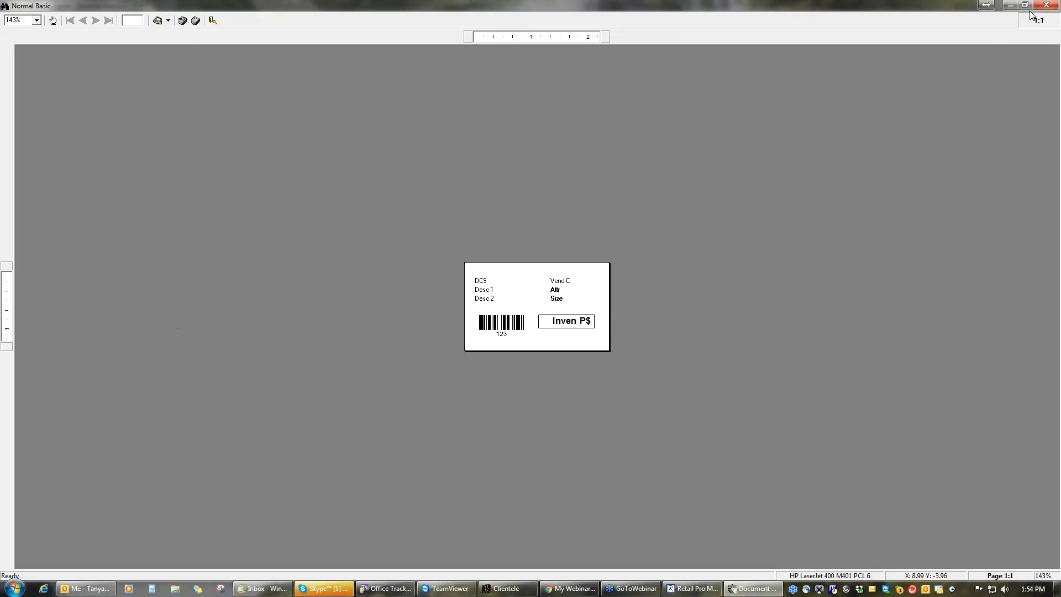
click(1051, 8)
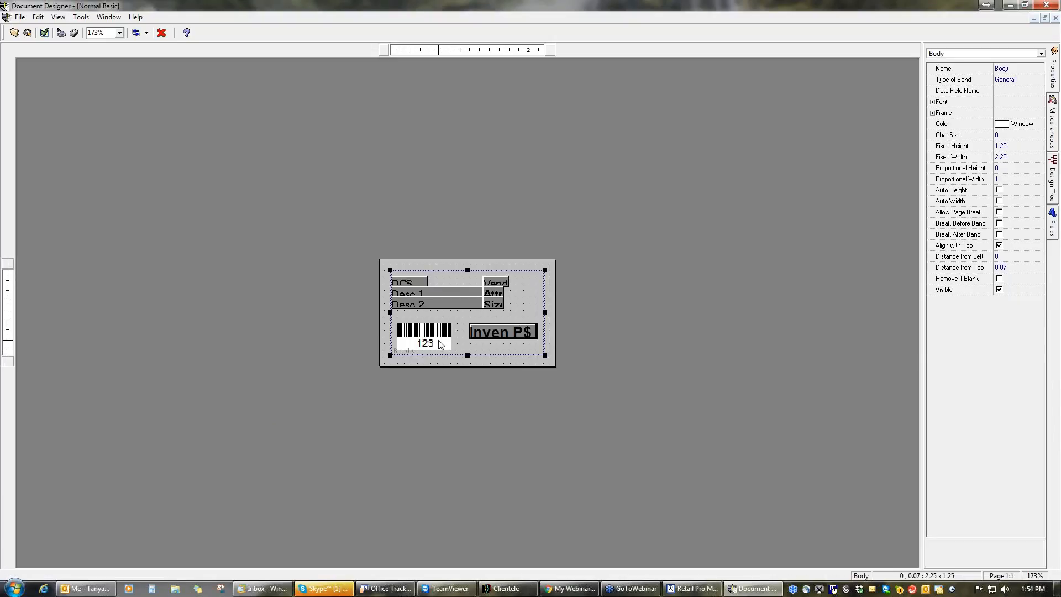
Set the barcode type of the Item # barcode to Code128.
click(440, 344)
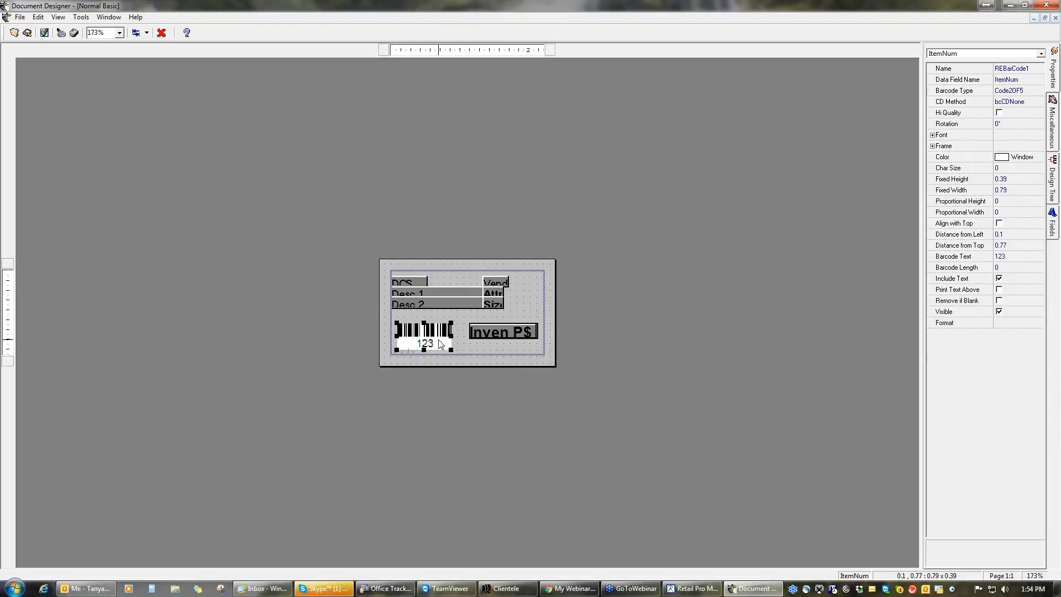
click(1040, 93)
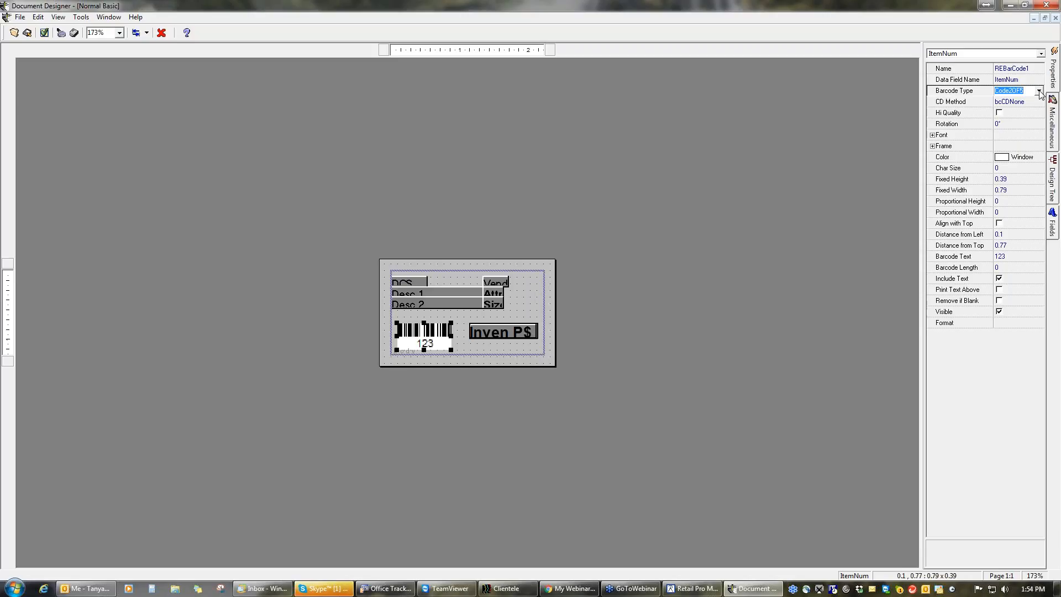
click(1039, 92)
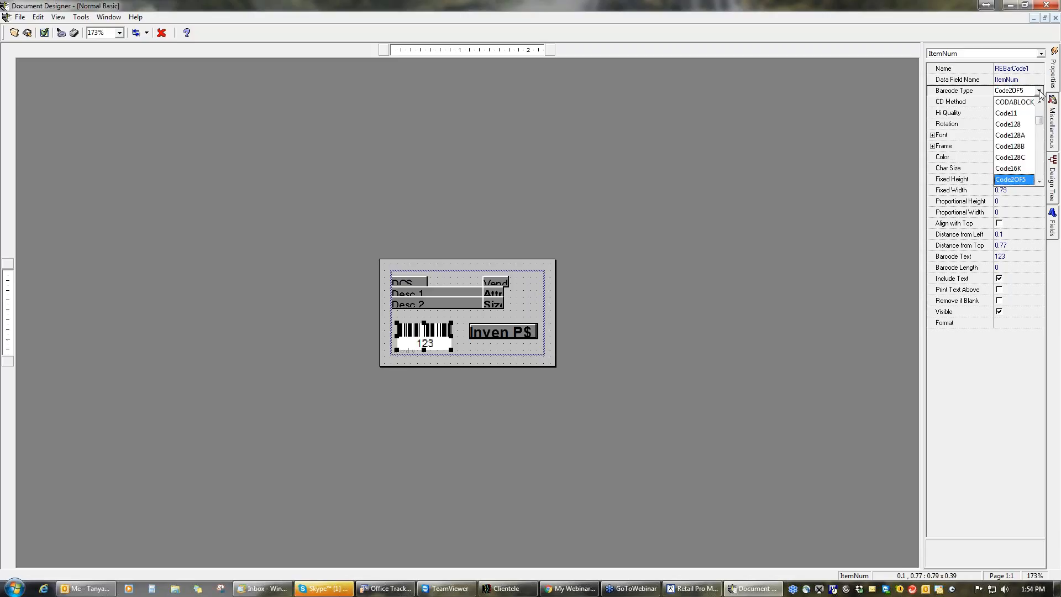
click(1010, 125)
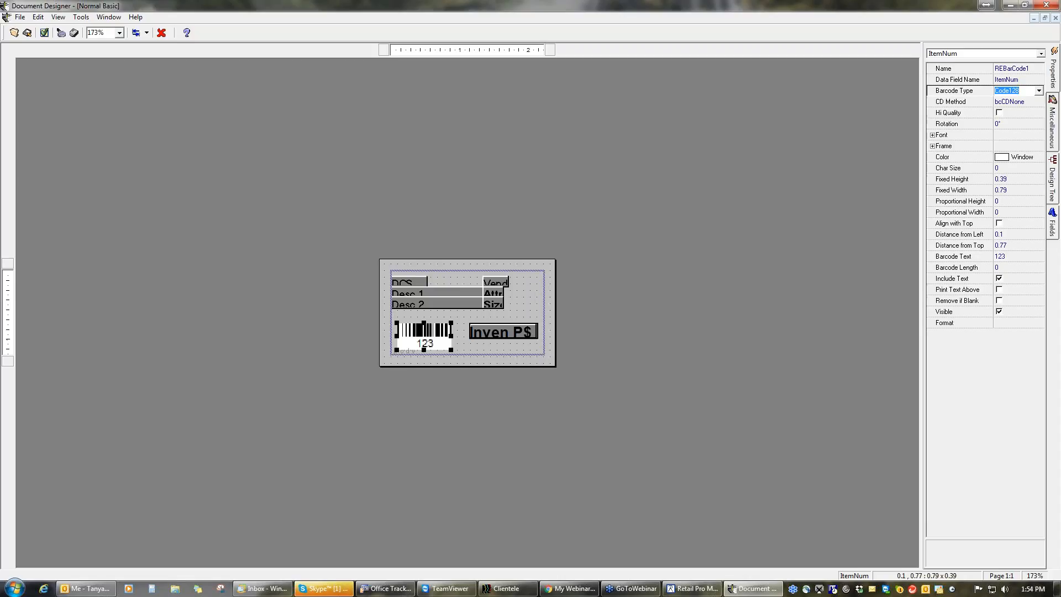
Try the Code2OF5IL type on the Item # barcode and return it to Code128.
click(1039, 90)
click(1041, 169)
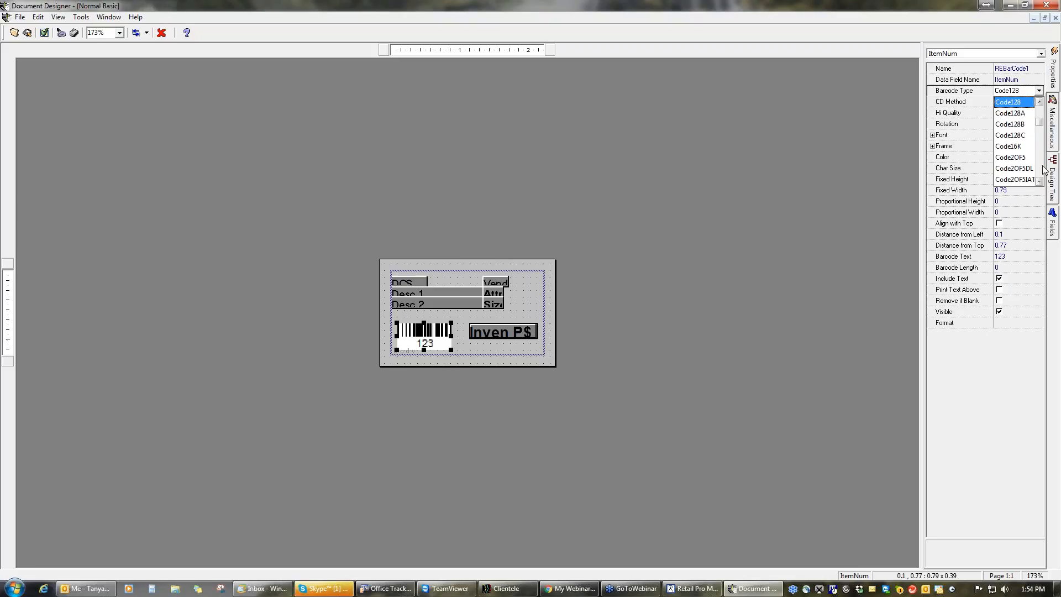
click(1040, 182)
click(1040, 183)
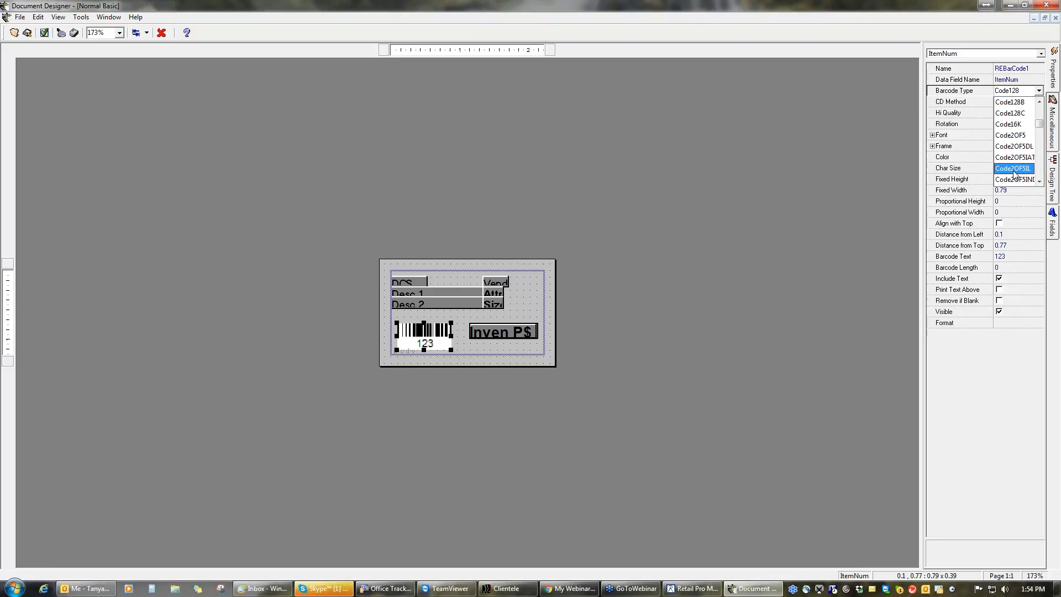
click(1014, 168)
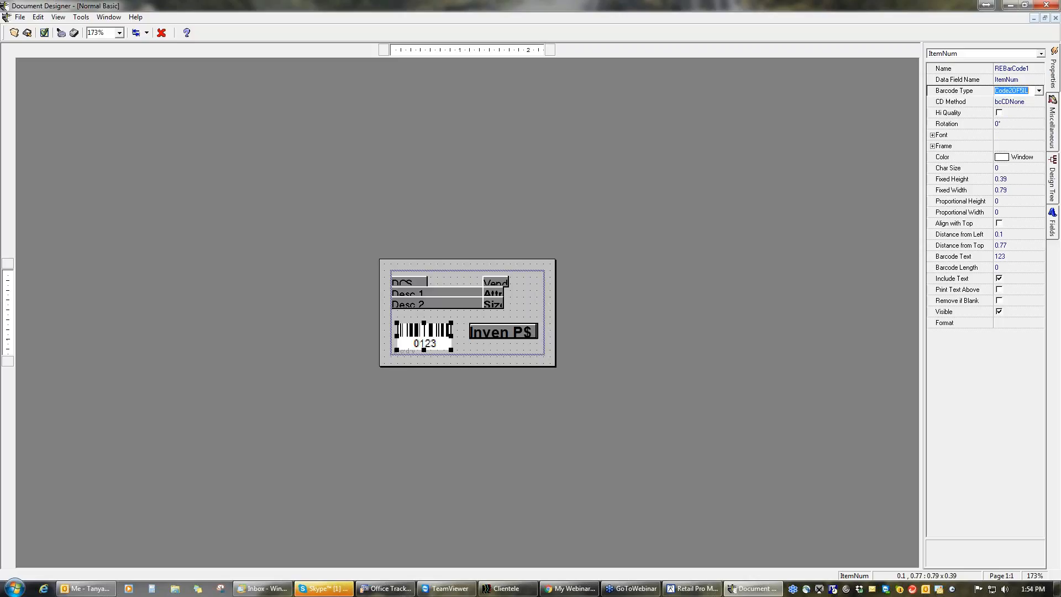
click(1040, 91)
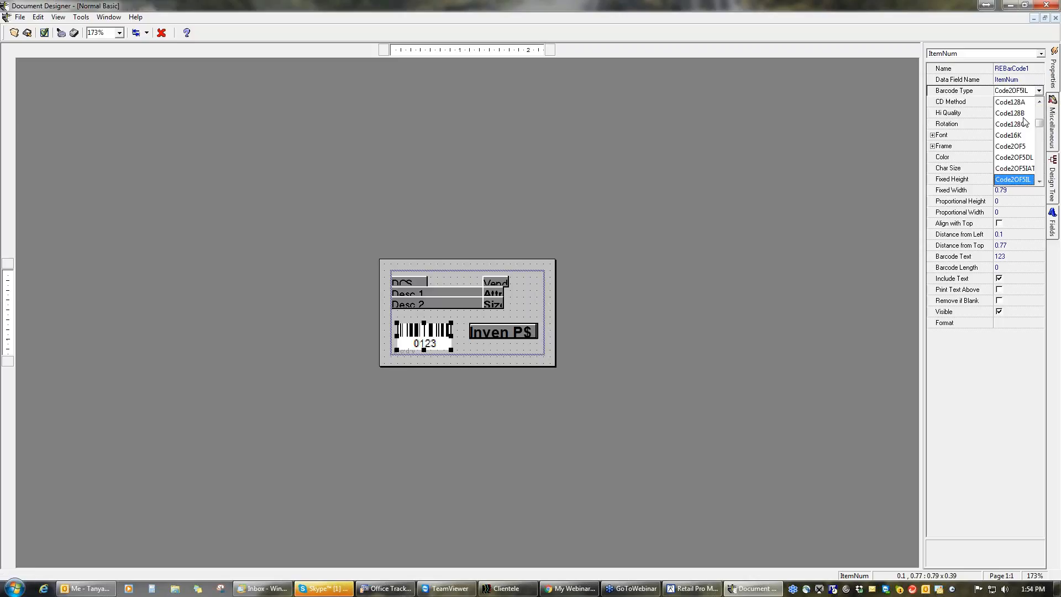
scroll(1025, 125, up, 2)
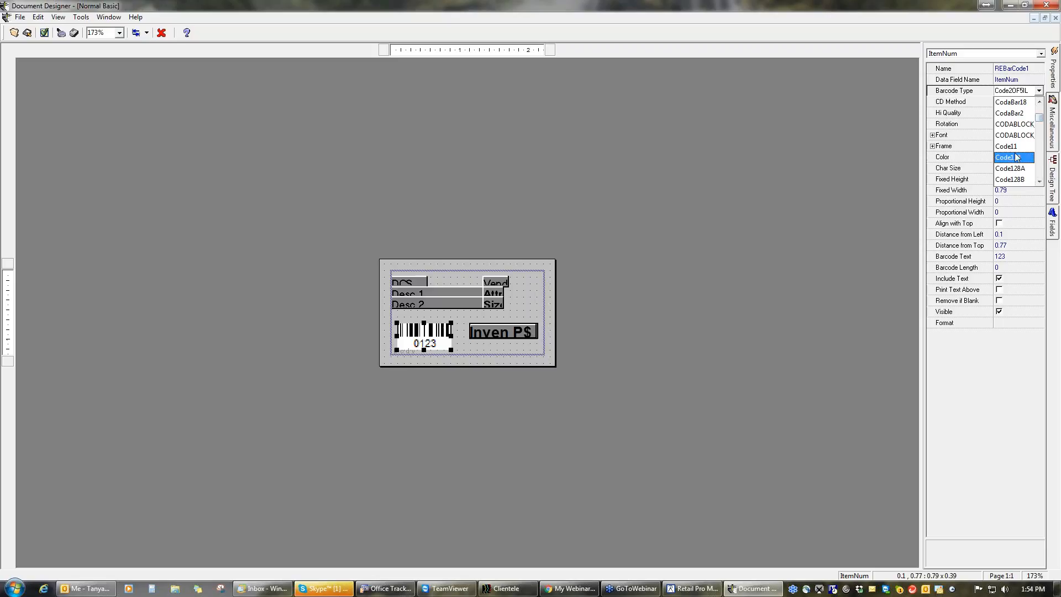
click(1017, 157)
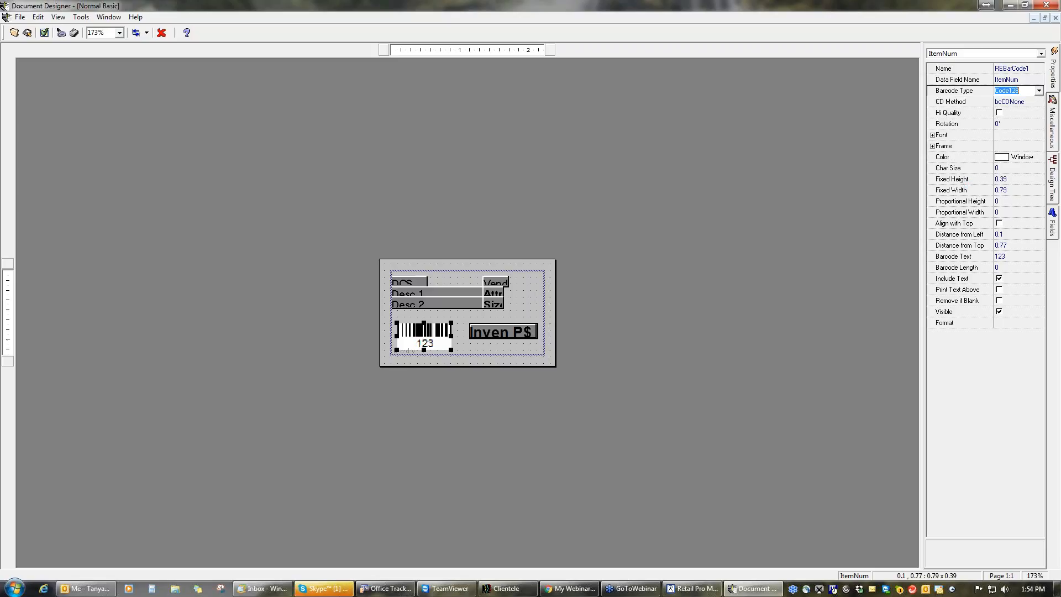
Turn on Hi Quality for the Item # barcode and set its barcode length to 6.
click(999, 113)
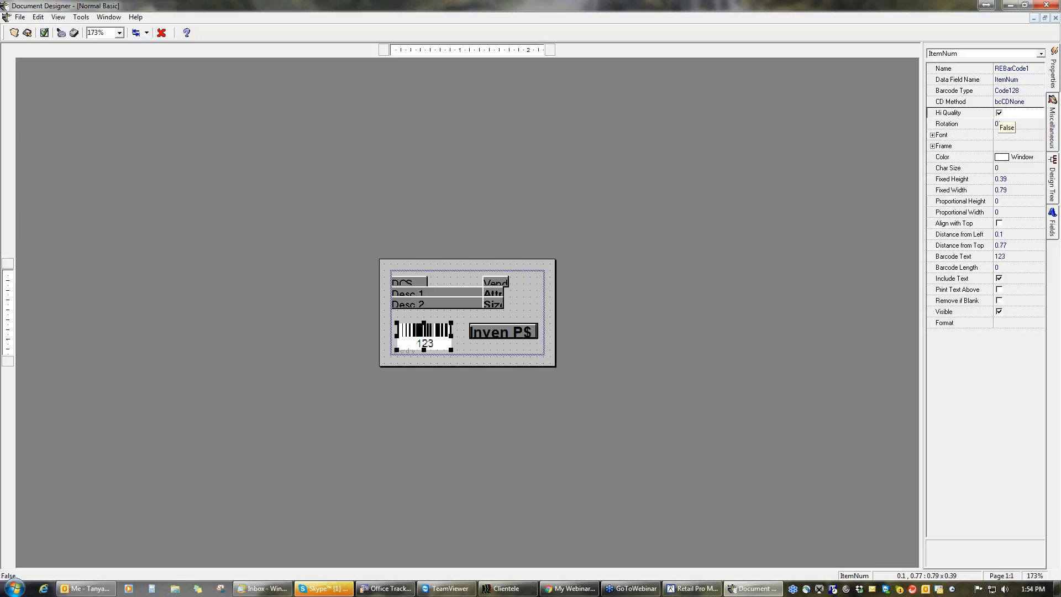
click(1007, 268)
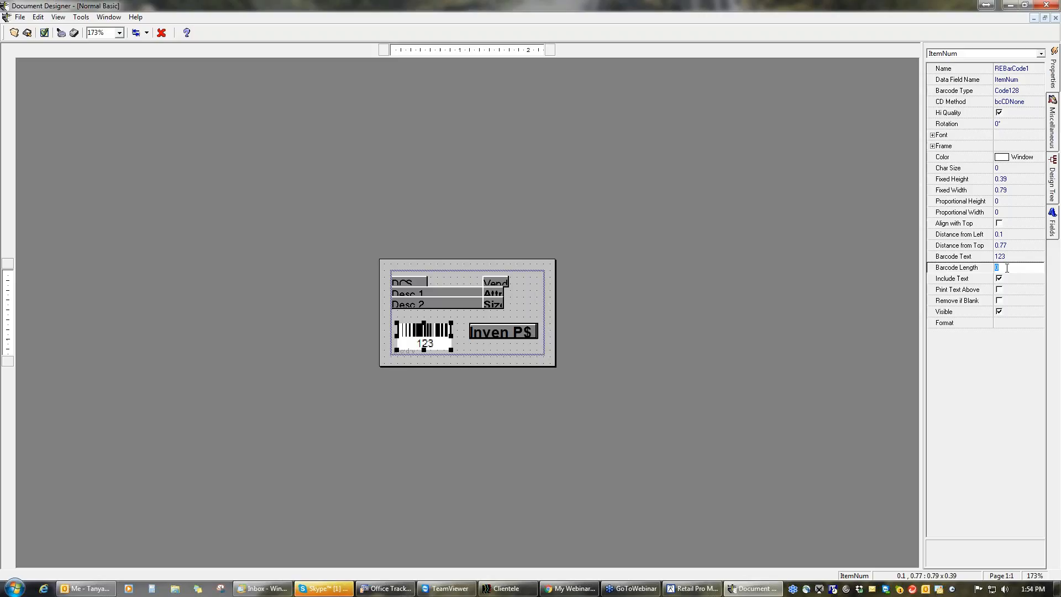
text(6)
click(1015, 235)
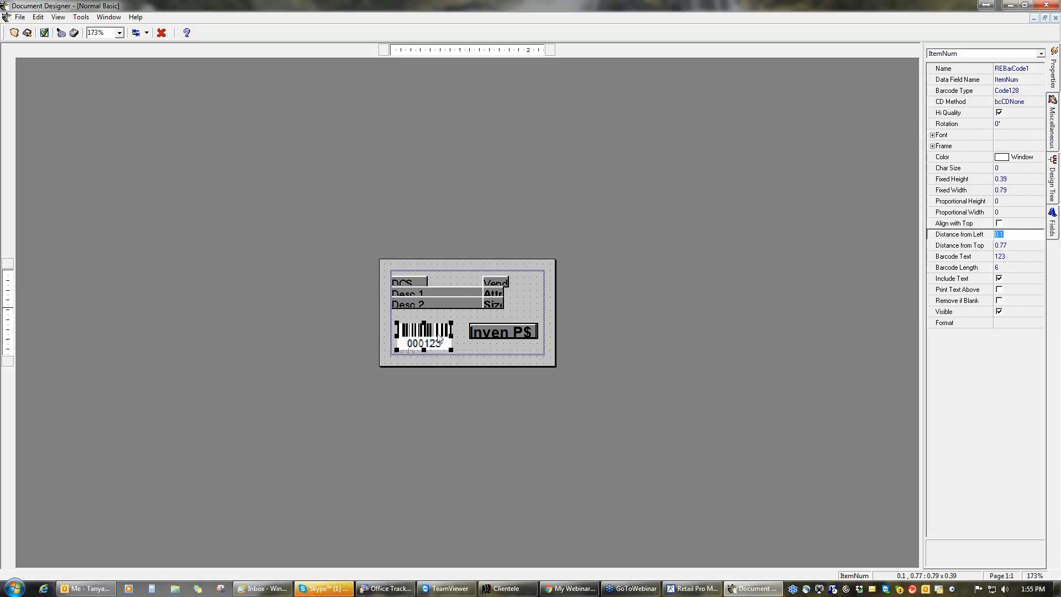
Try a barcode length of 0 on the Item # barcode and set it back to 6.
click(1010, 267)
text(0)
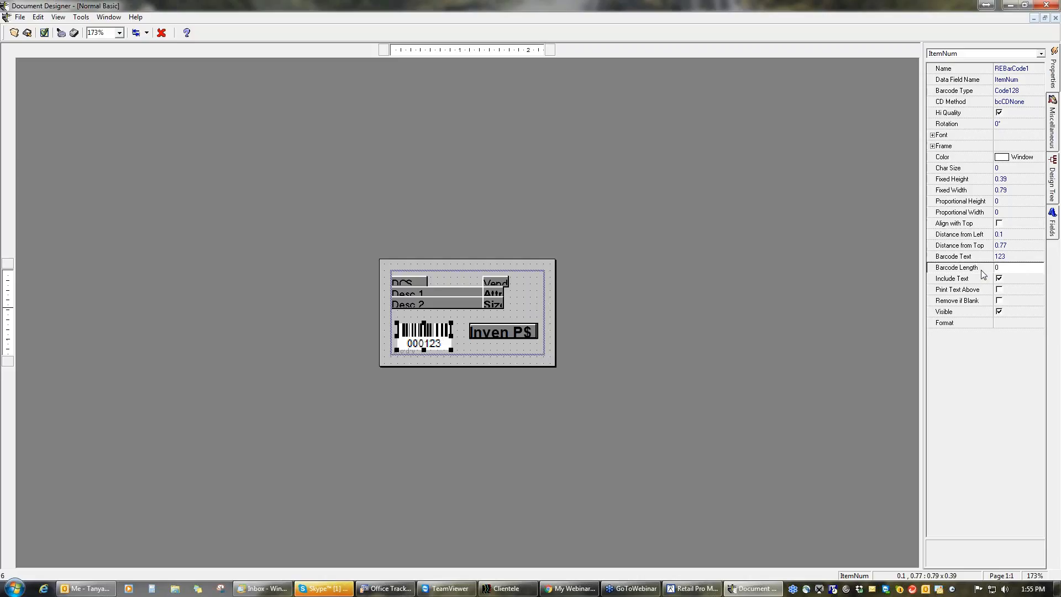
click(411, 330)
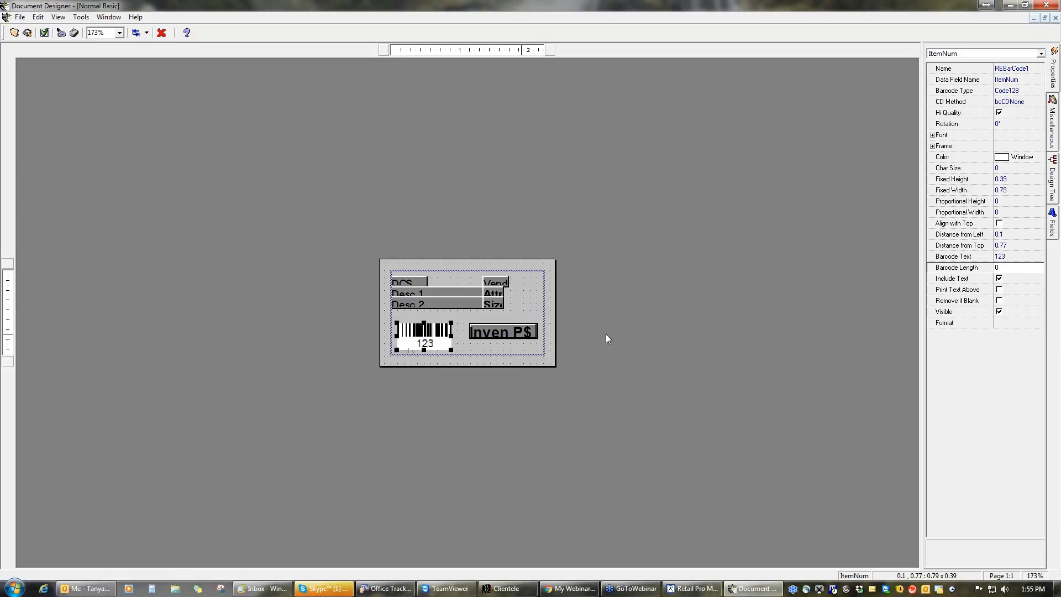
double_click(997, 268)
text(6)
key(Return)
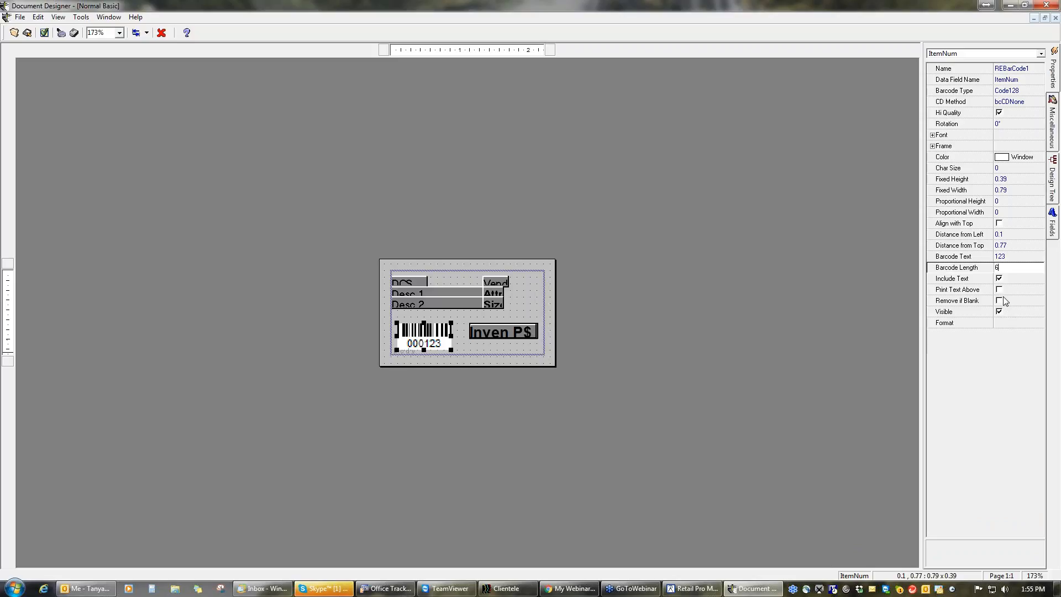
click(999, 279)
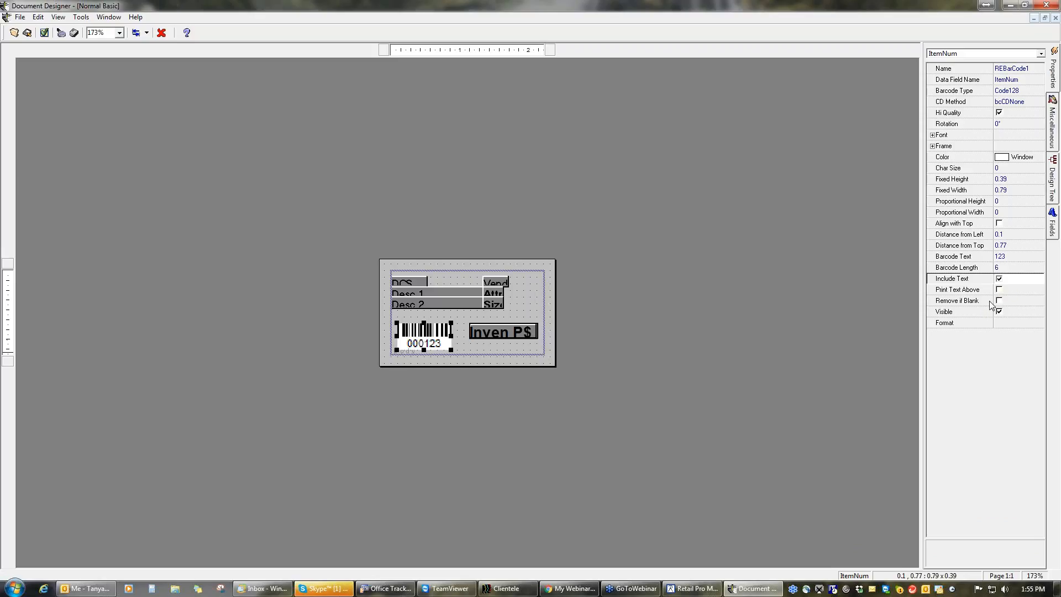
click(999, 289)
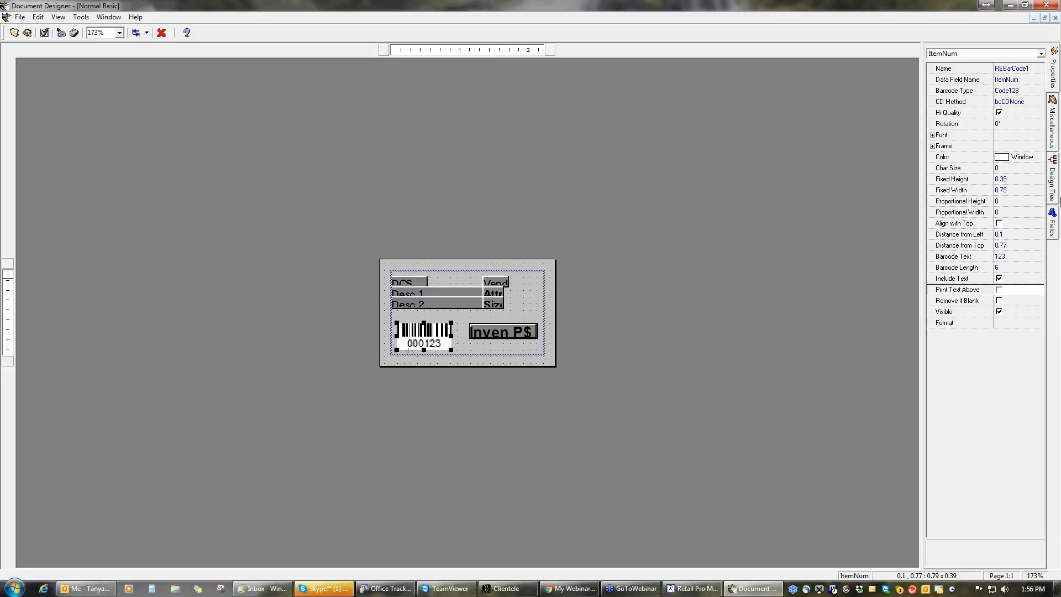
Insert an empty image object on the tag, starting just below the Desc fields and covering the Inven P$ area.
click(1053, 137)
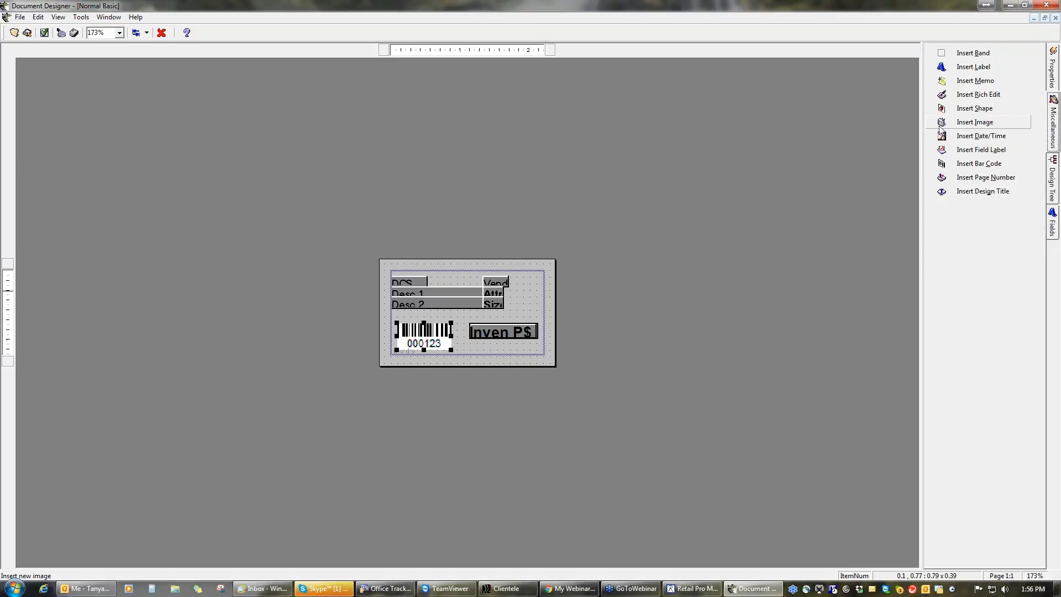
click(980, 123)
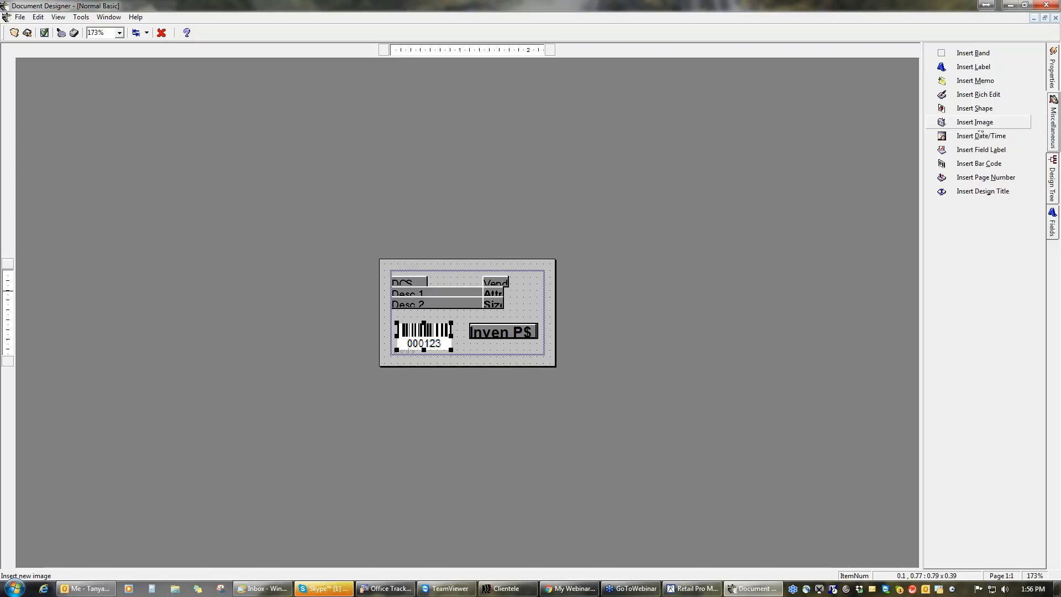
click(447, 304)
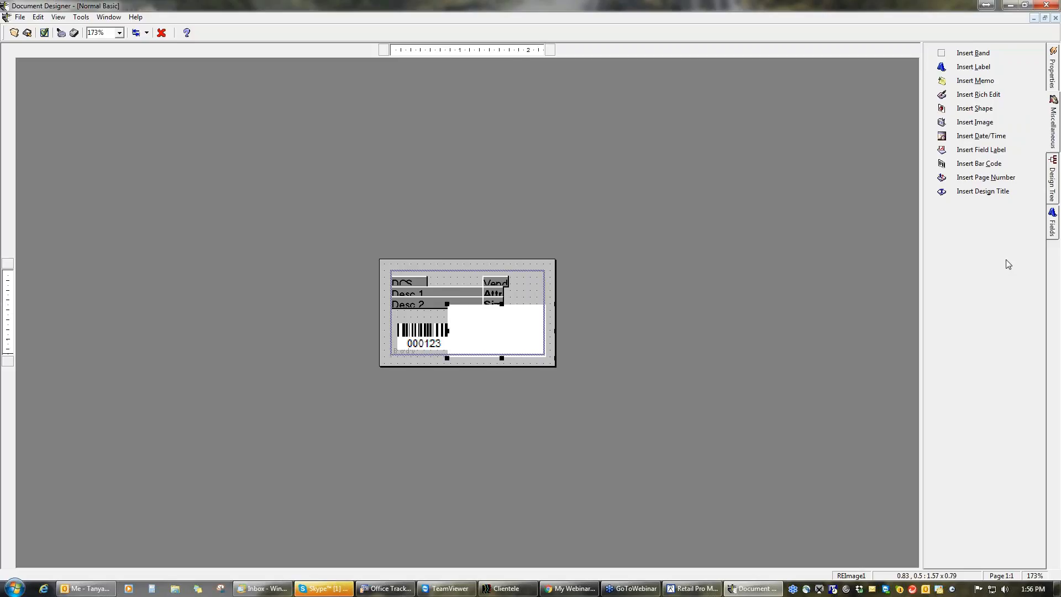
Turn on Stretch to Fit and Center Picture for the image object and set its fixed width to 1.
click(1055, 76)
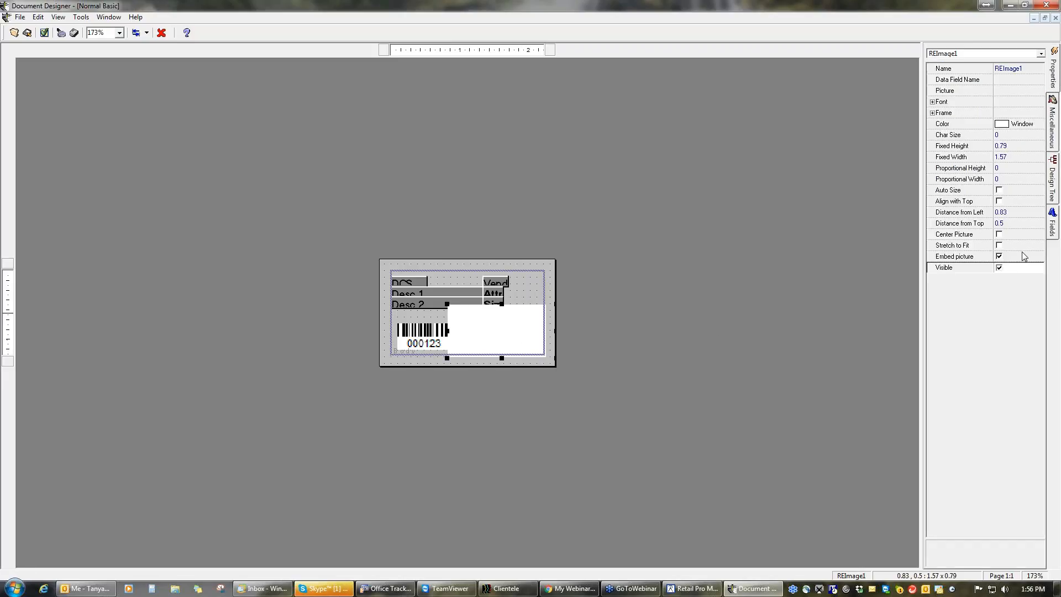
click(999, 245)
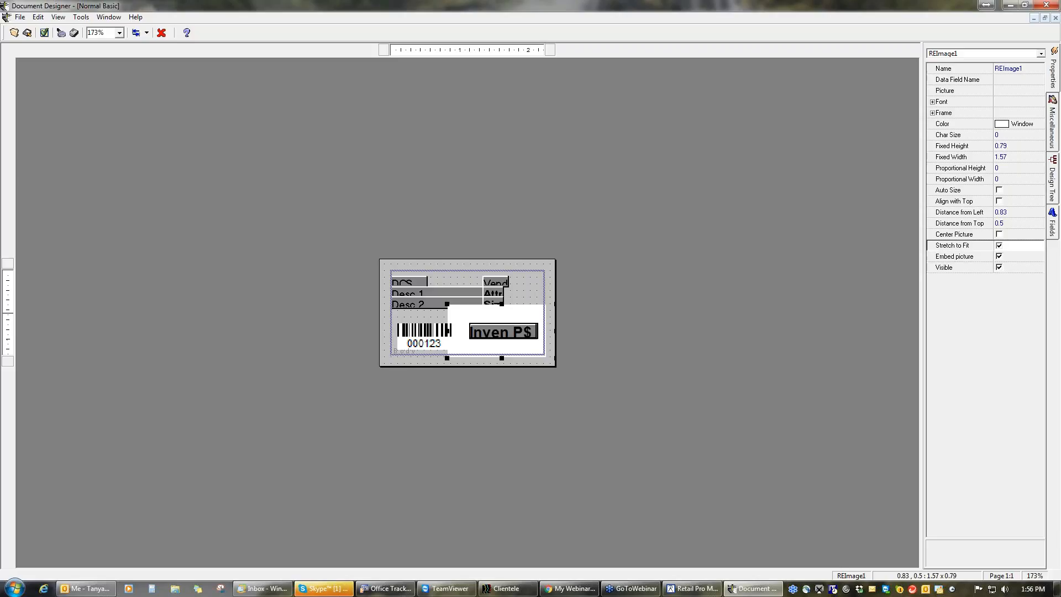
click(999, 234)
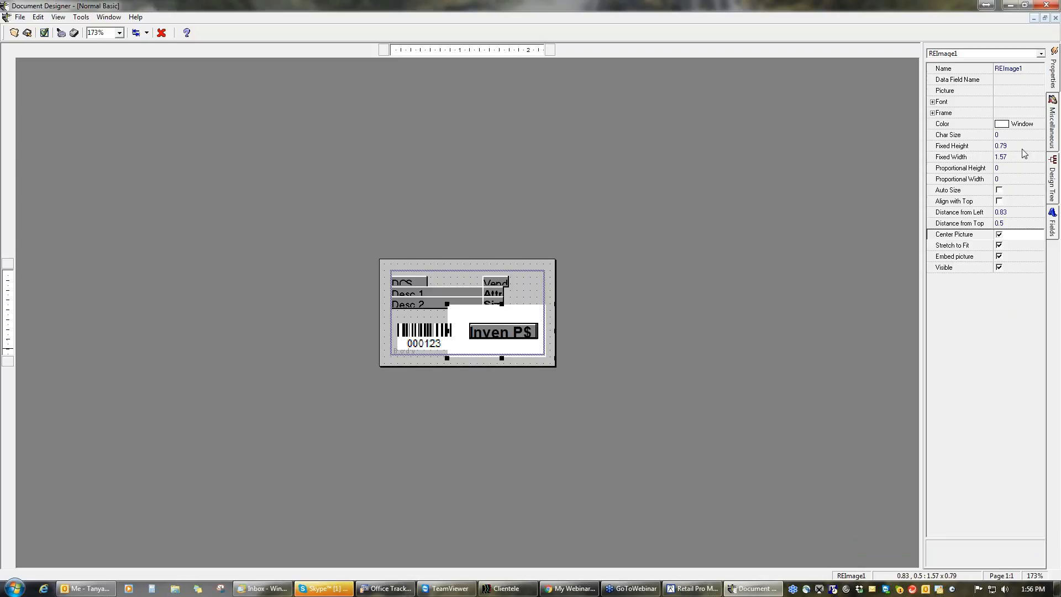
click(1009, 157)
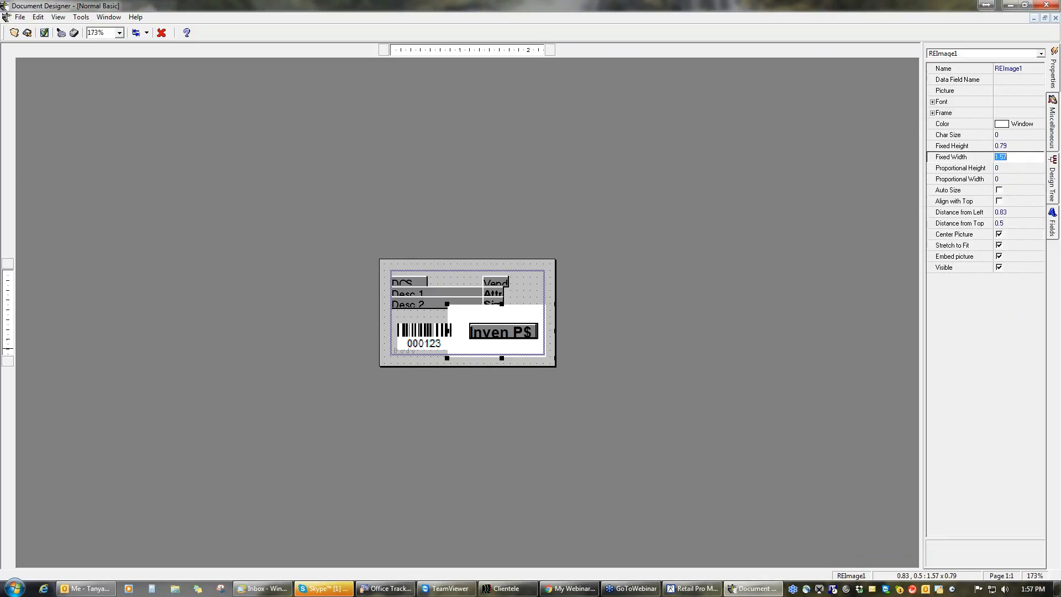
text(1.)
key(Return)
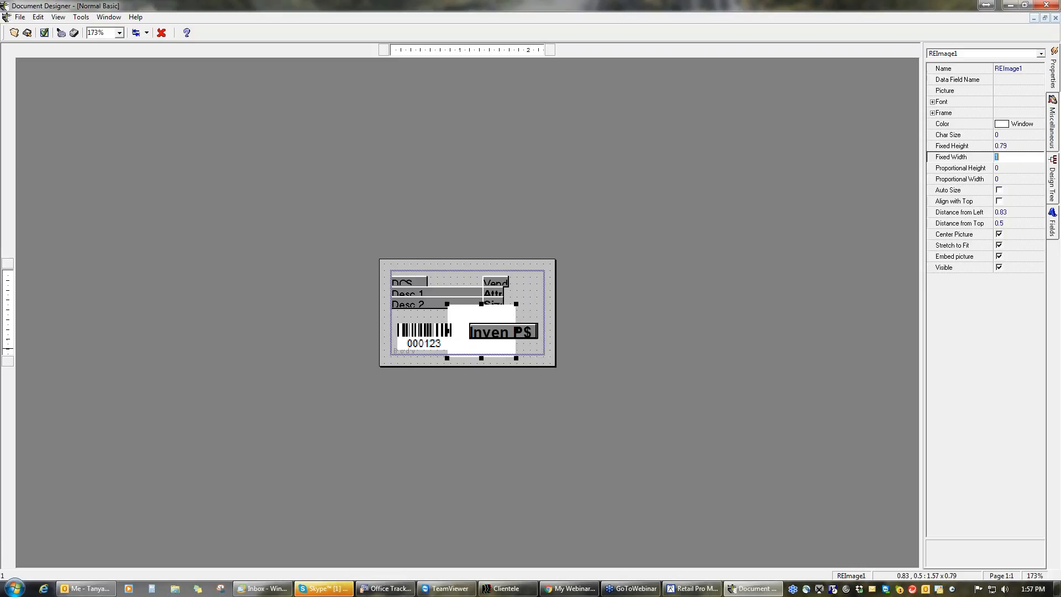
Set the image object's fixed height to 0.5, then extend its lower edge to a height of about 0.68.
click(1016, 146)
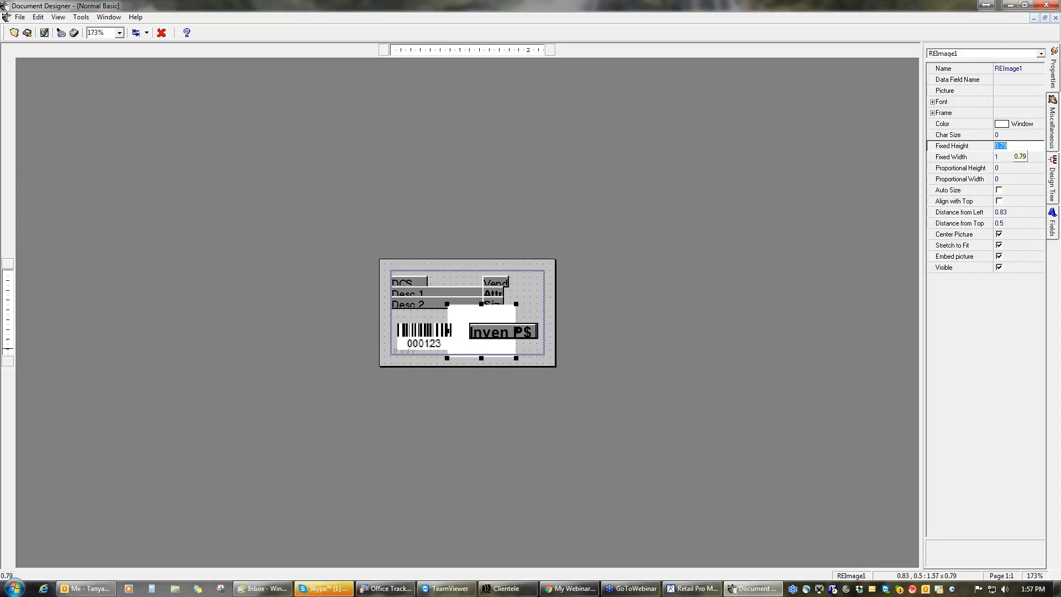
text(0.5)
key(Return)
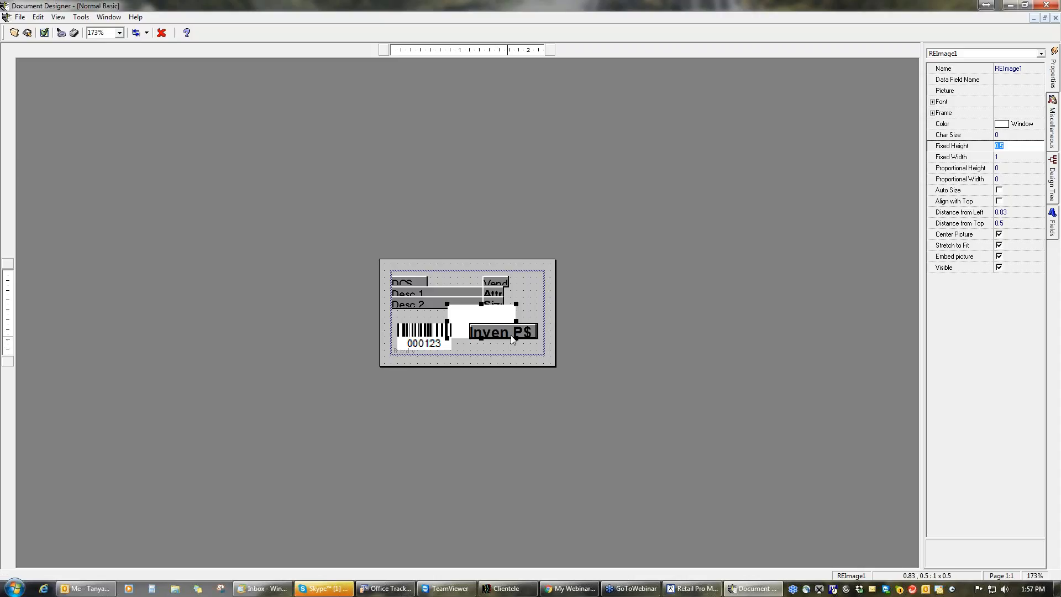
drag(481, 339, 480, 350)
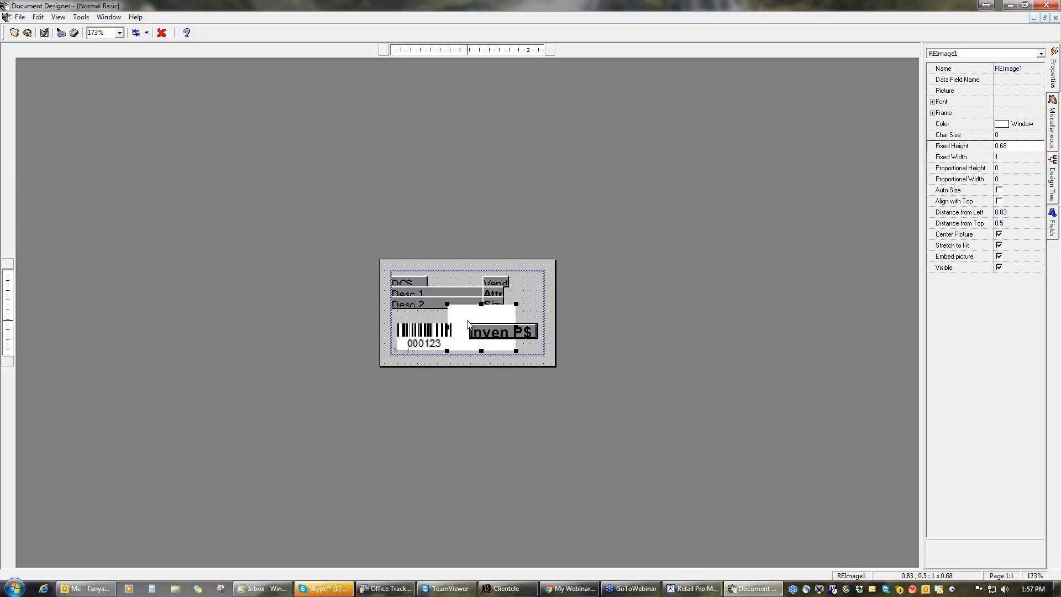
Try to move the DCS, Desc 1 and Desc 2 fields together as one group.
click(415, 283)
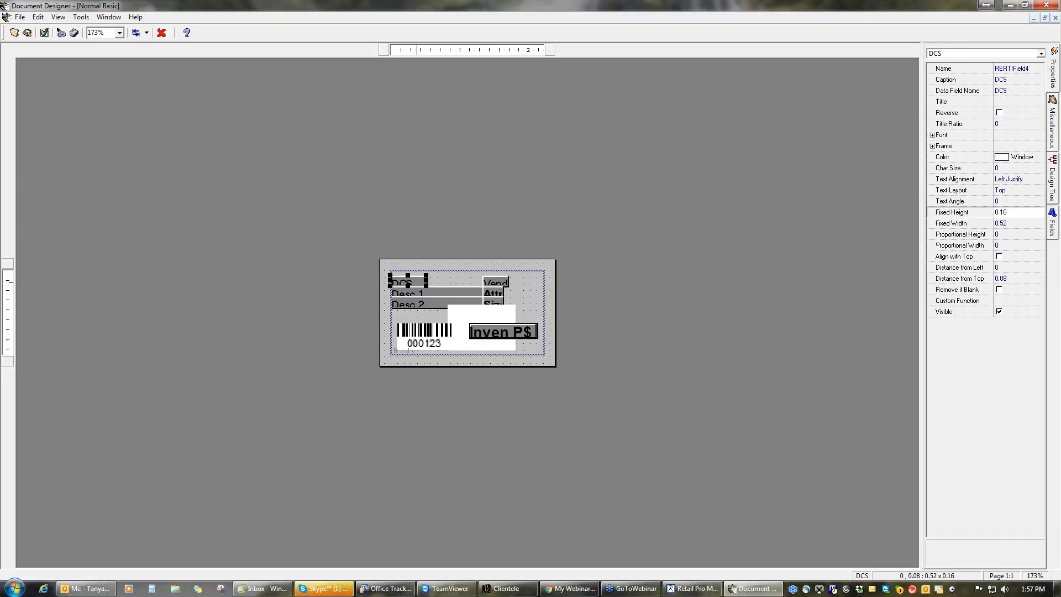
shift+click(445, 290)
shift+click(434, 304)
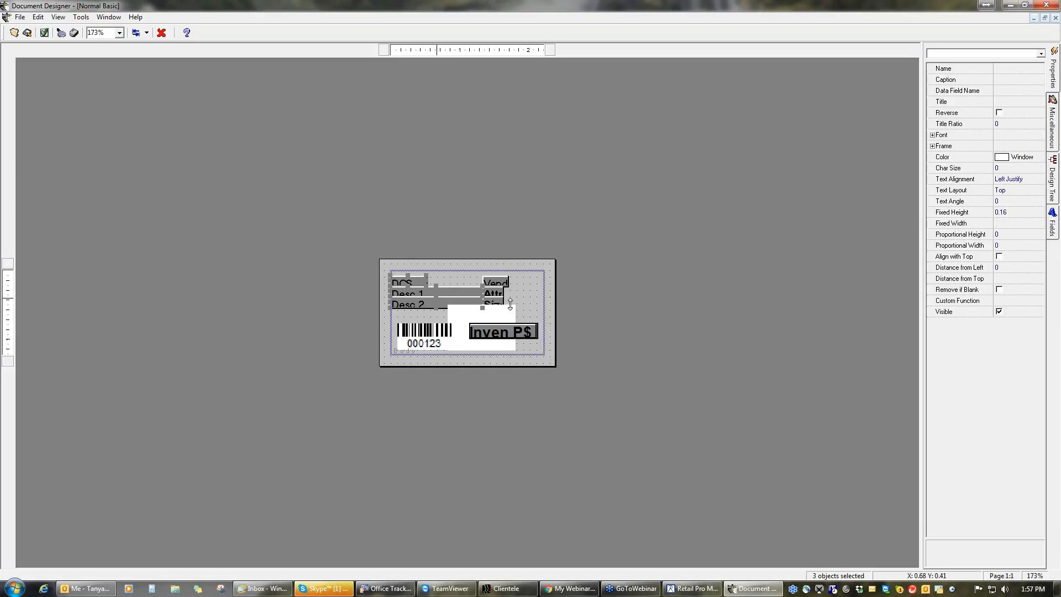
drag(463, 298, 454, 293)
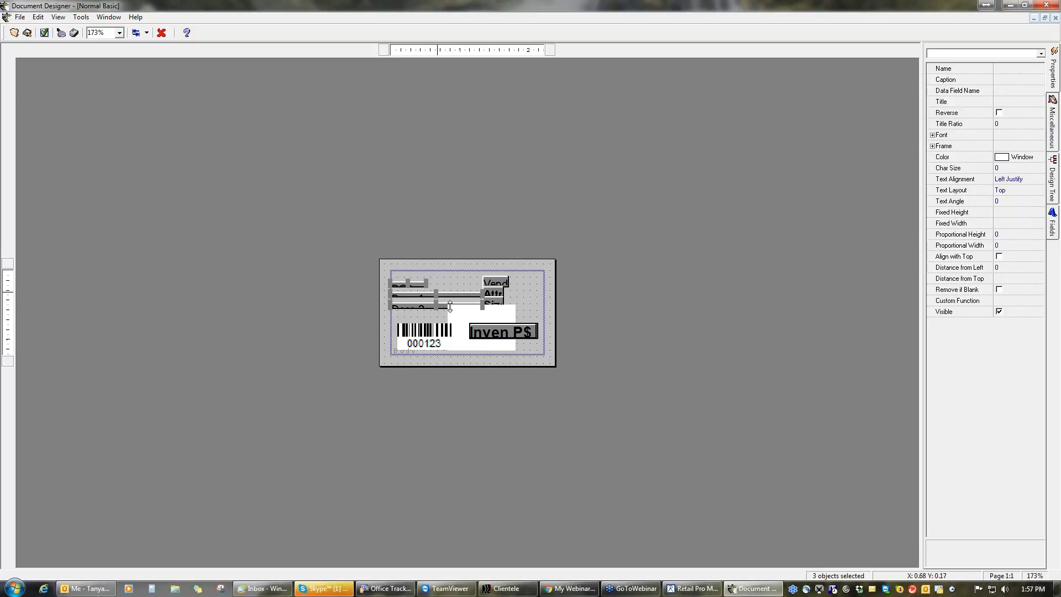
drag(450, 306, 455, 313)
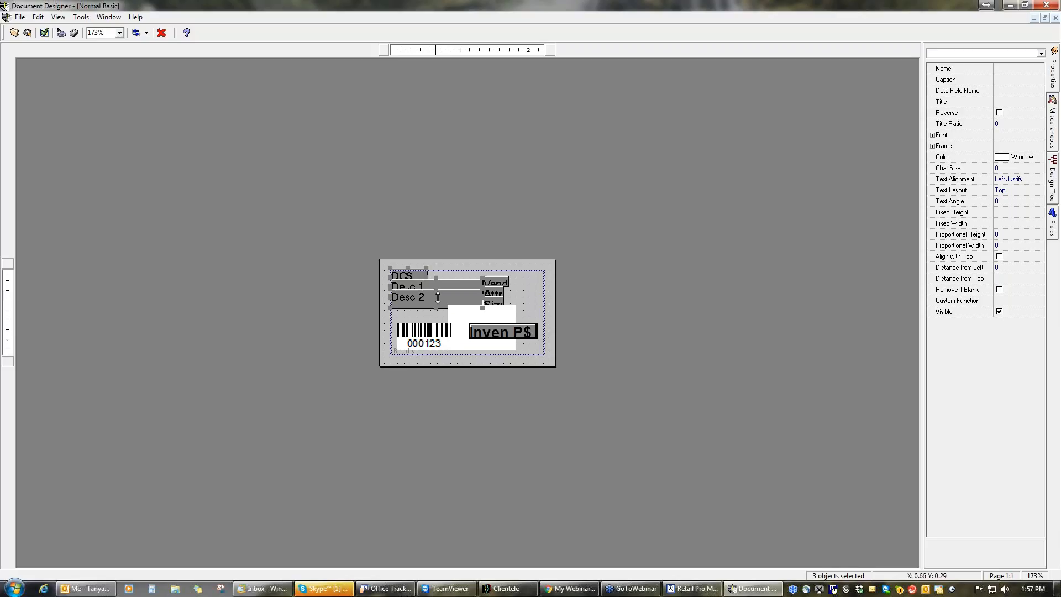
drag(439, 308, 438, 311)
Move the Desc 2, Desc 1 and DCS fields one by one to the right half of the tag, above the price.
click(405, 304)
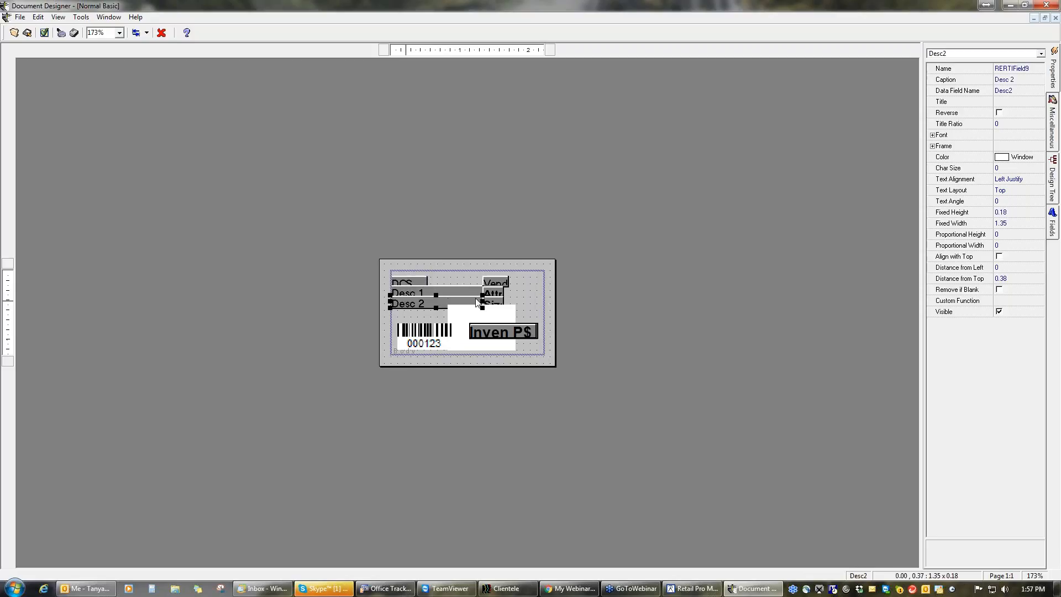
drag(476, 297, 505, 291)
click(422, 295)
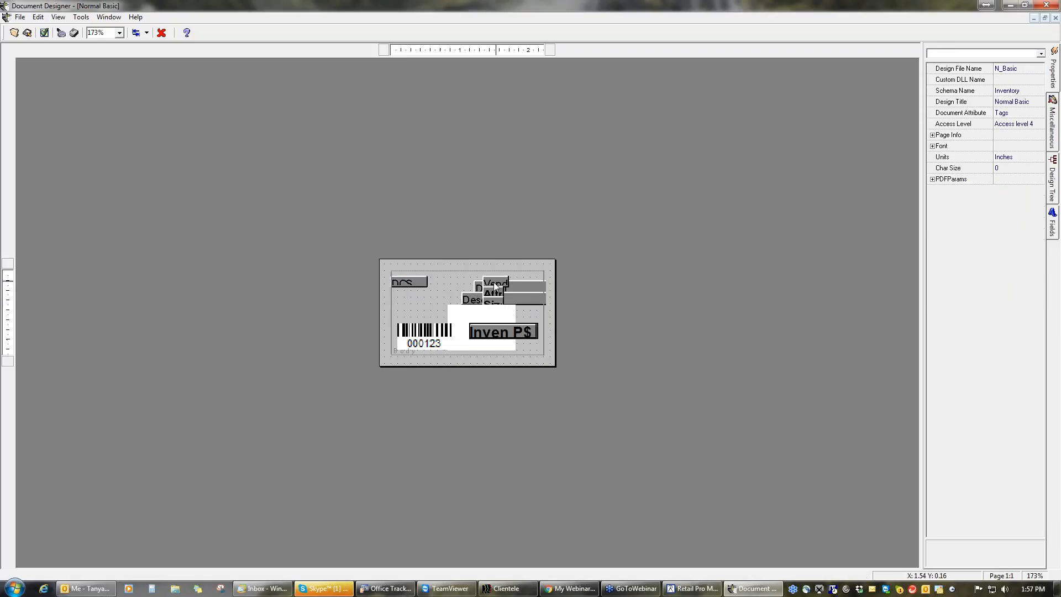
drag(419, 283, 505, 283)
Place the image object above the barcode with Distance from Left and Distance from Top at 0, and narrow it to about 0.81.
click(464, 331)
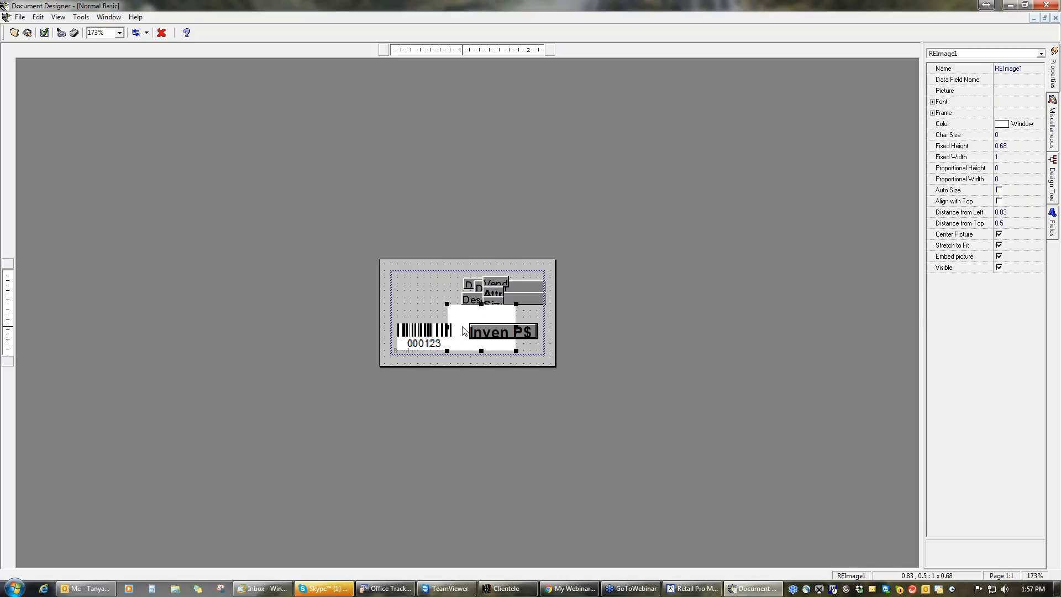
drag(414, 294, 413, 293)
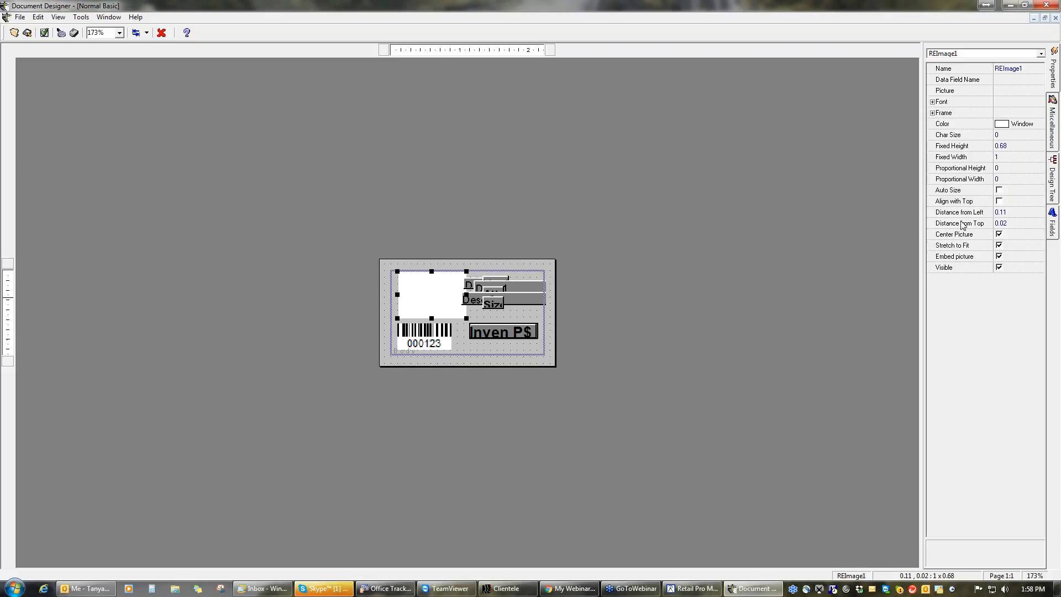
click(1009, 212)
text(.0)
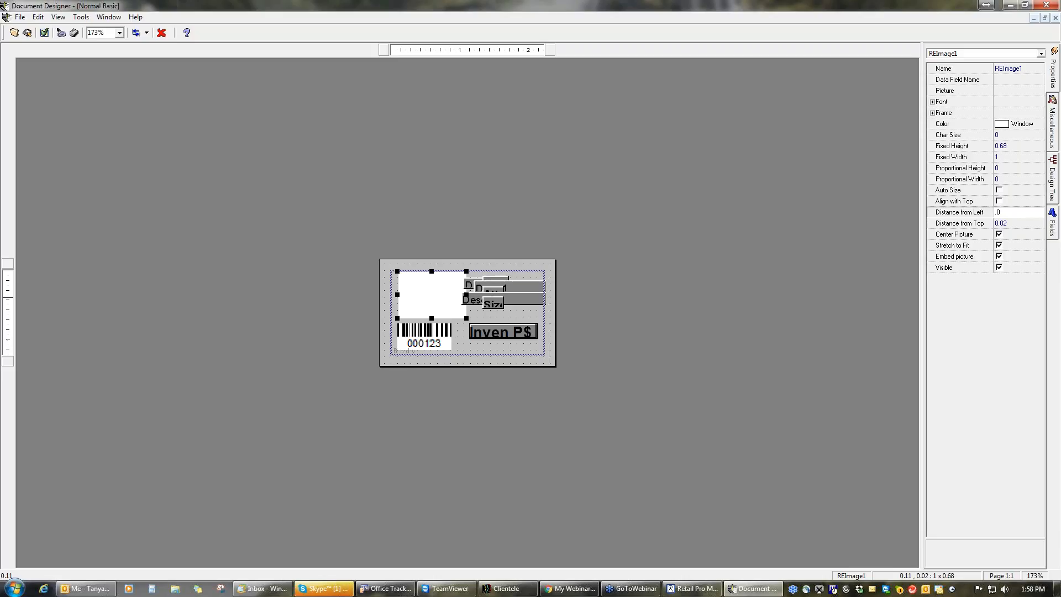
key(Return)
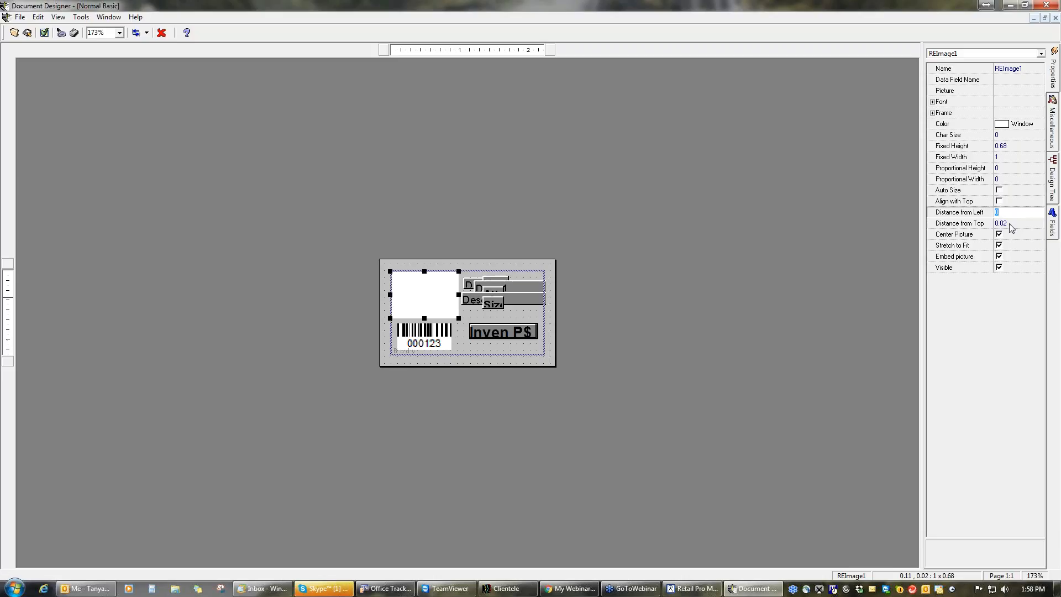
click(1012, 228)
text(0)
key(Return)
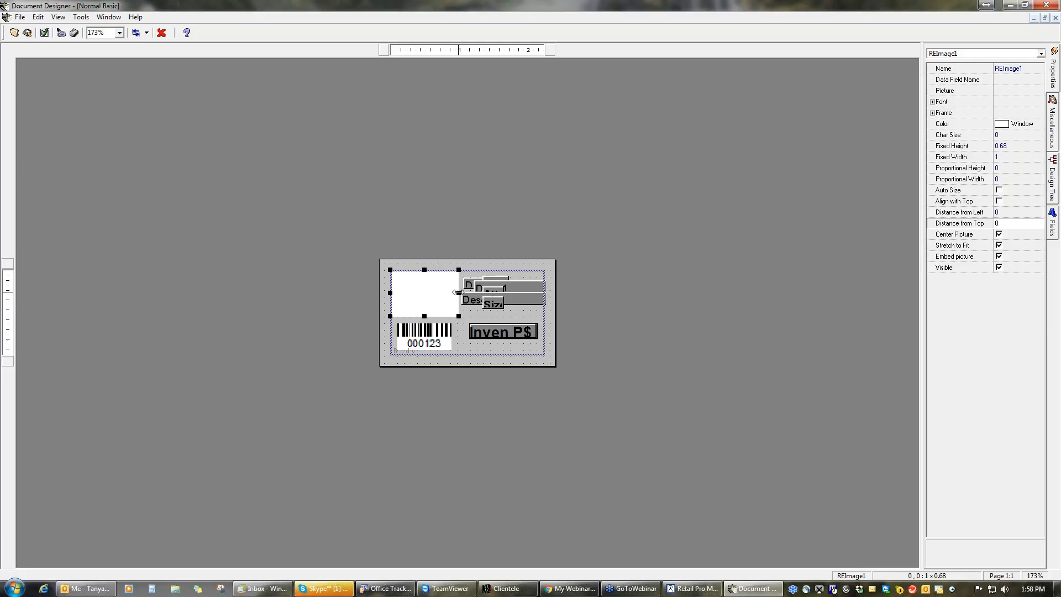
drag(456, 292, 445, 293)
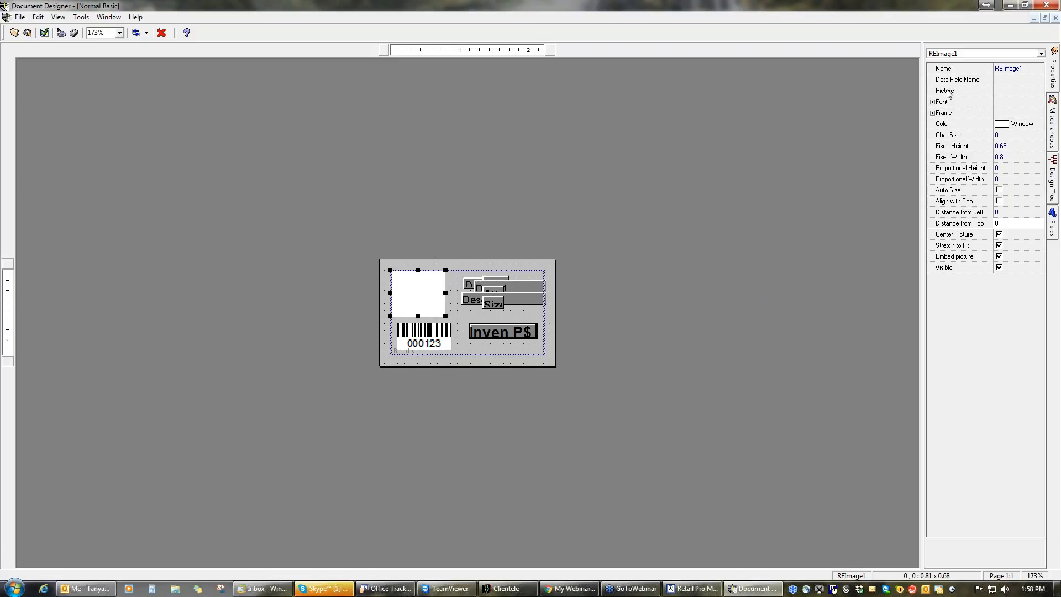
Load BHD 21 yr Logo.bmp from the Pictures library as the image object's picture.
click(1028, 91)
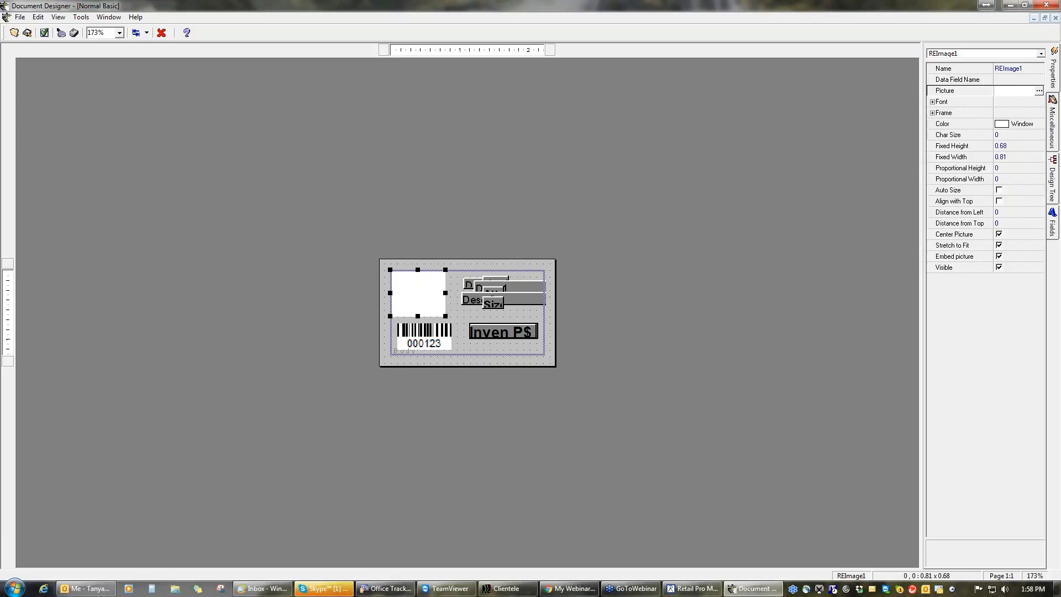
click(1040, 91)
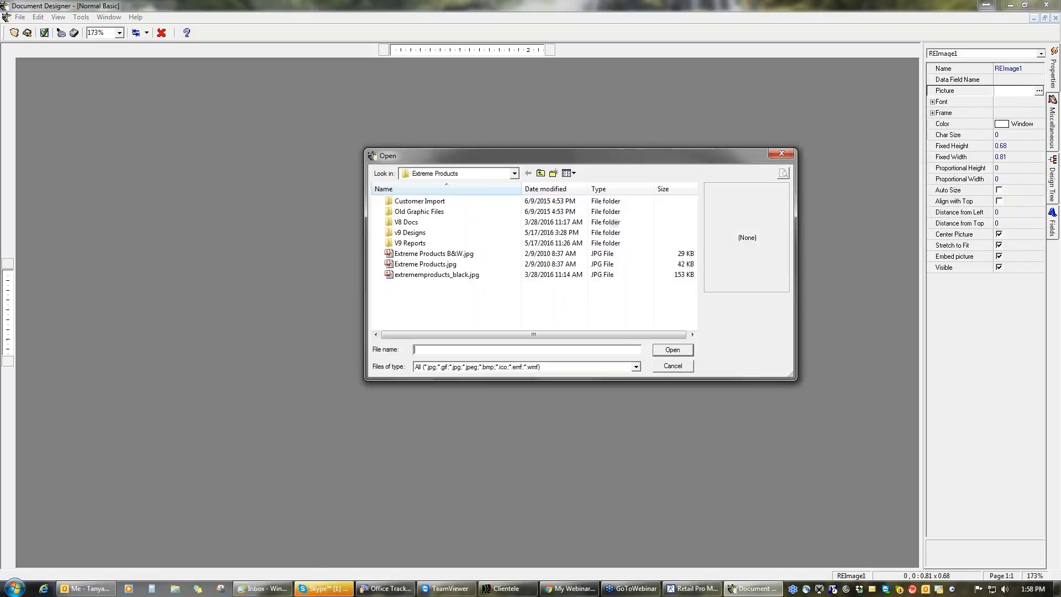
click(514, 174)
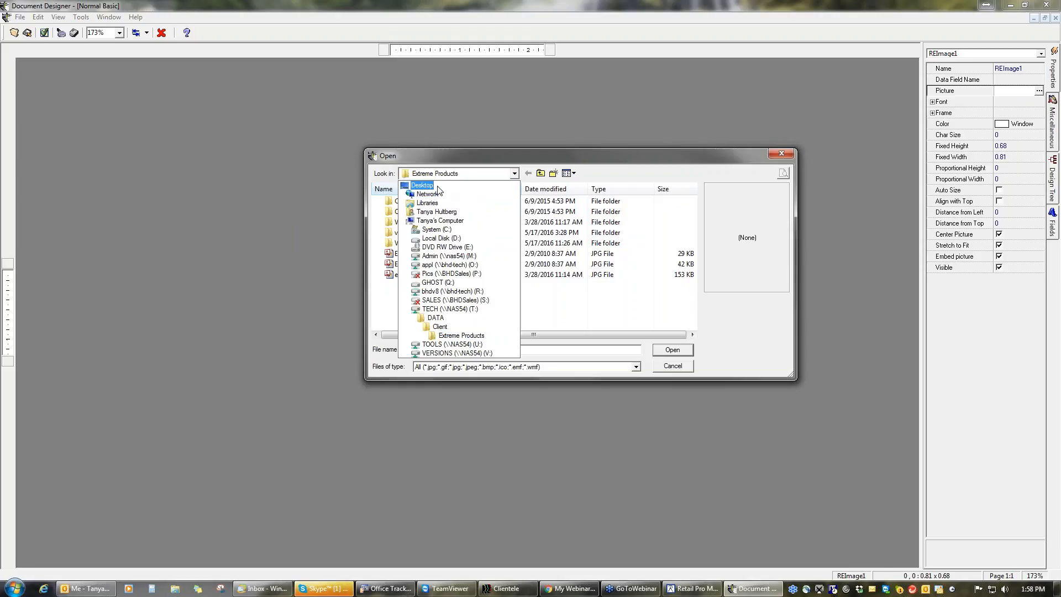
click(429, 203)
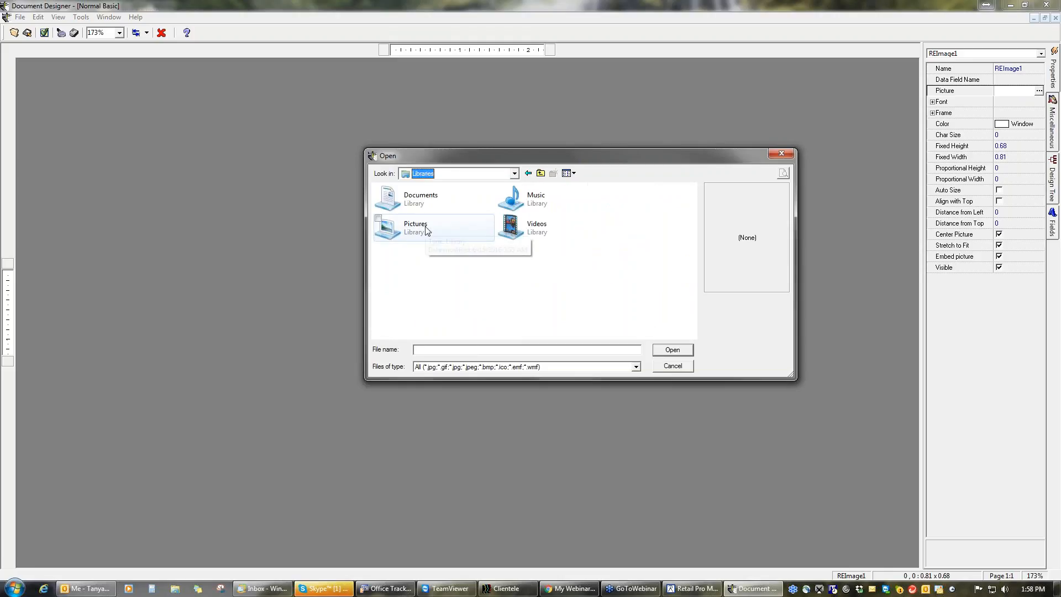
click(428, 231)
double_click(427, 231)
click(577, 215)
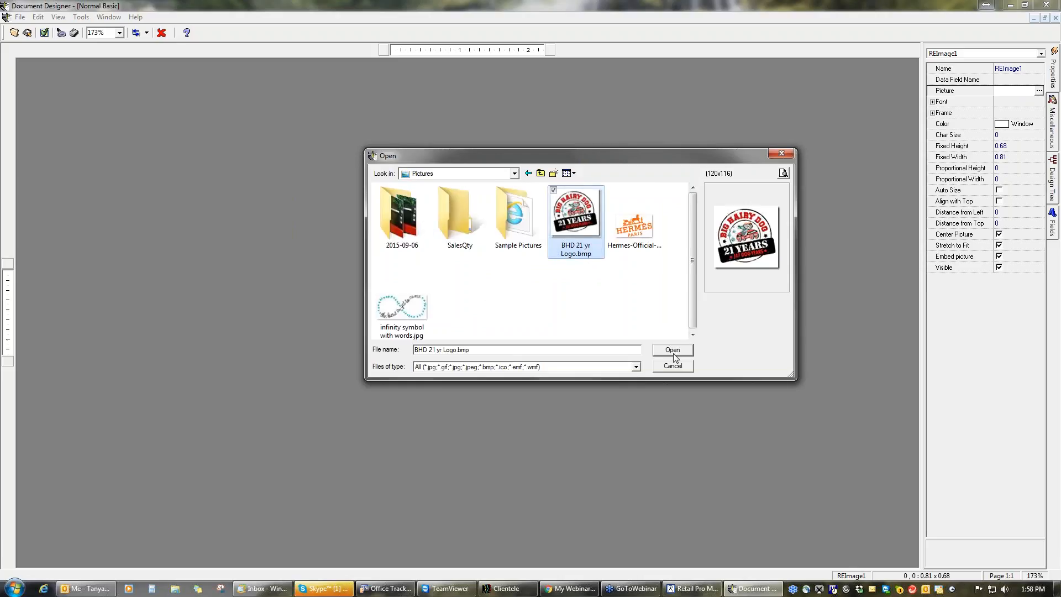
double_click(515, 215)
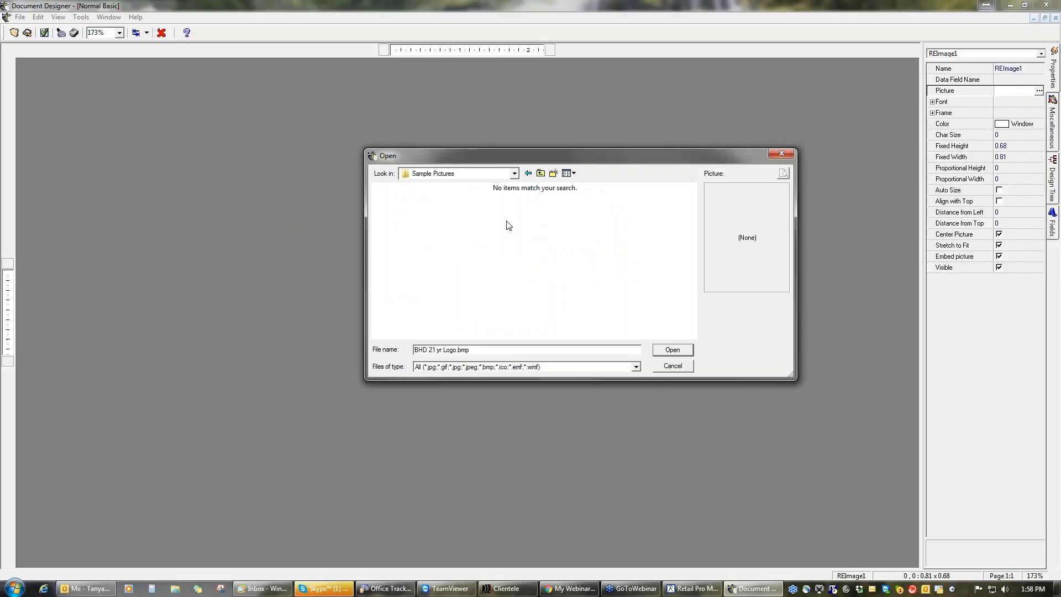
click(541, 175)
click(576, 217)
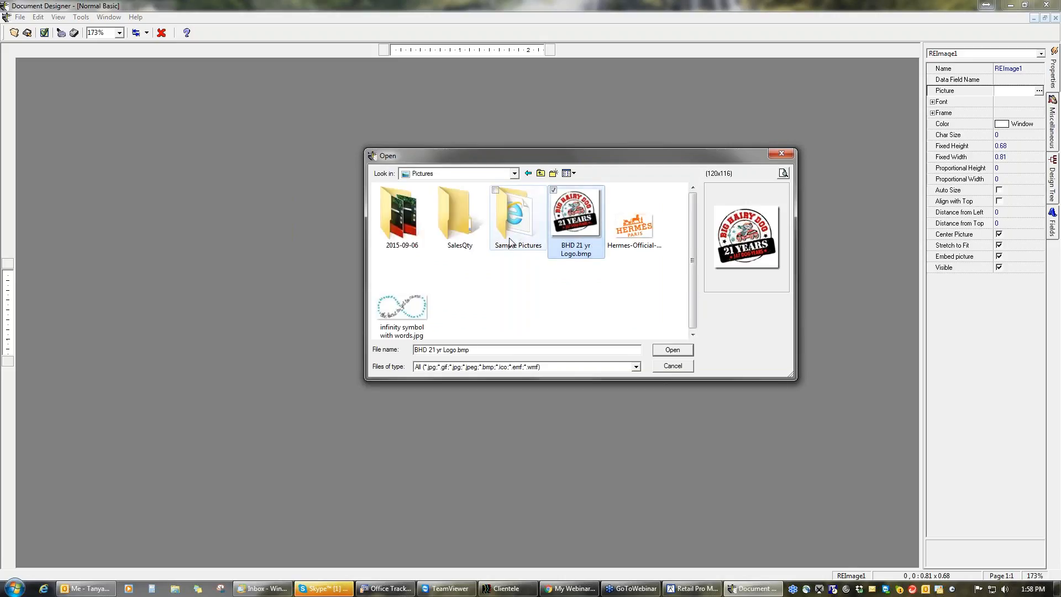
click(670, 351)
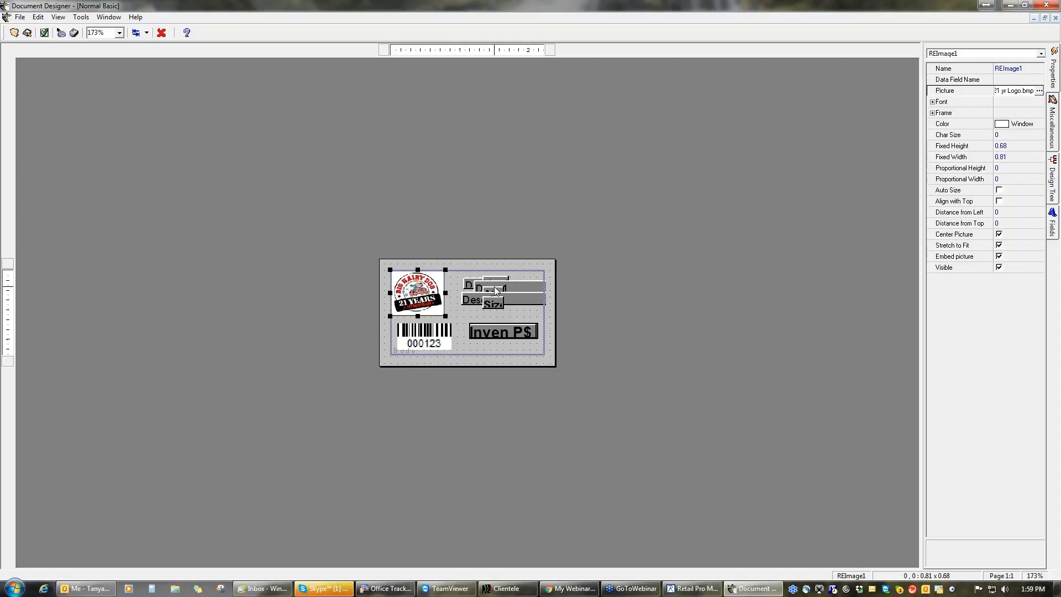
Move the DCS field beside the logo with Distance from Top at 0.02, and widen it to about 0.65.
click(470, 284)
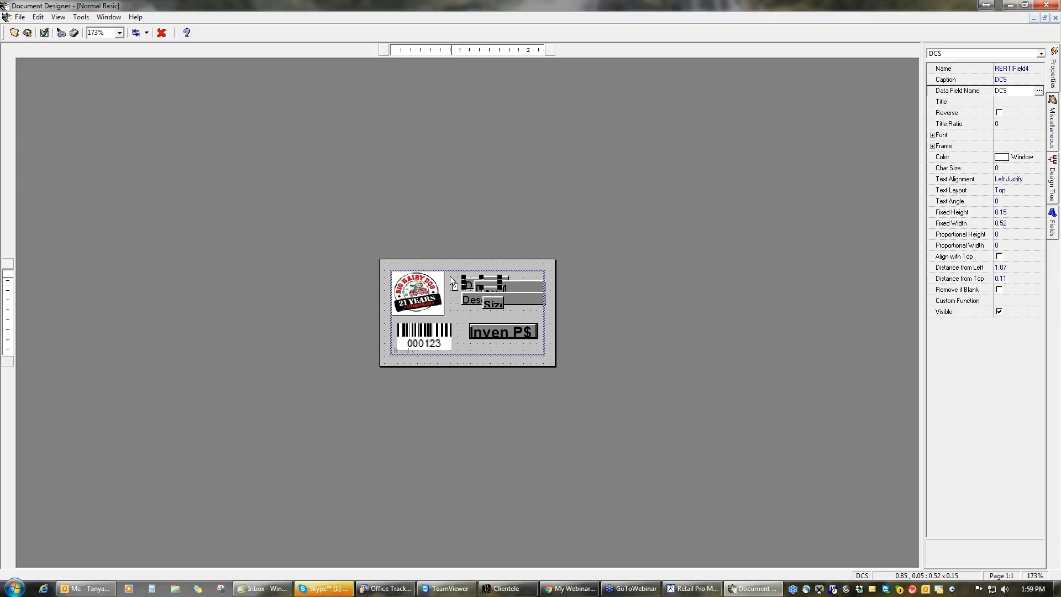
drag(453, 283, 451, 283)
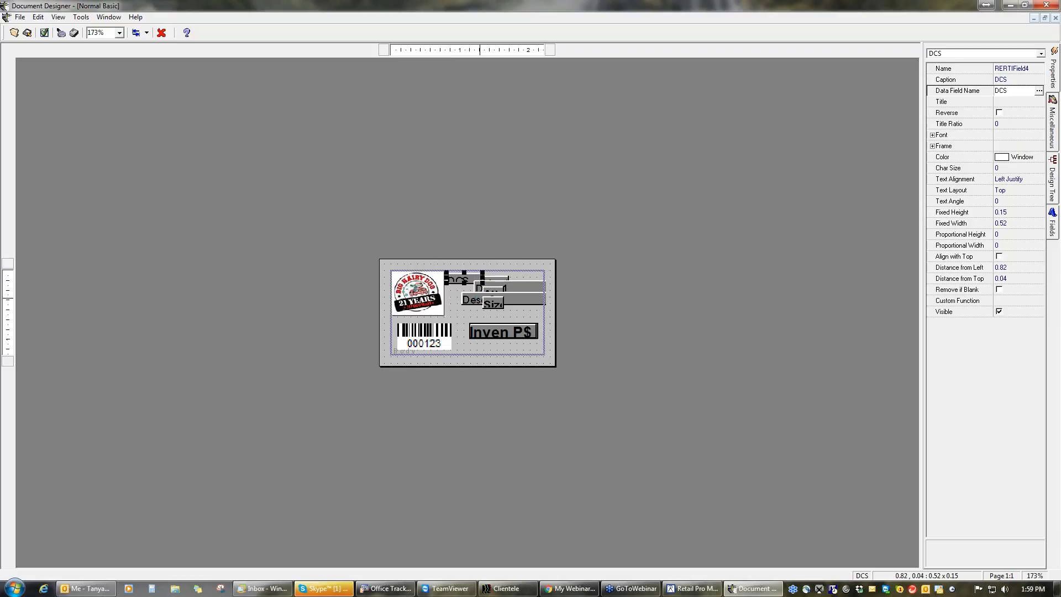
click(1012, 280)
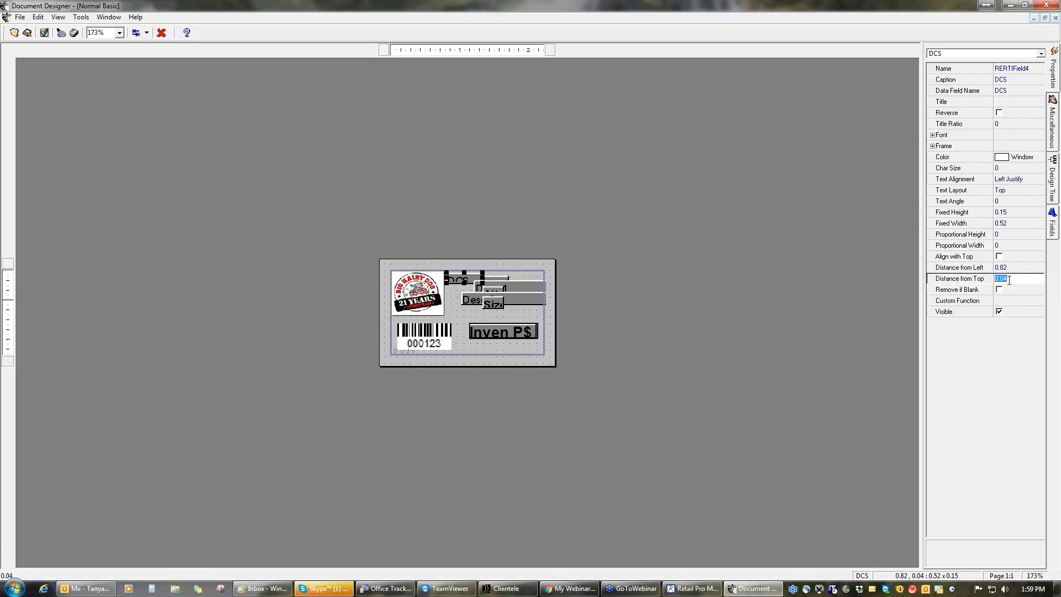
text(.02)
key(Return)
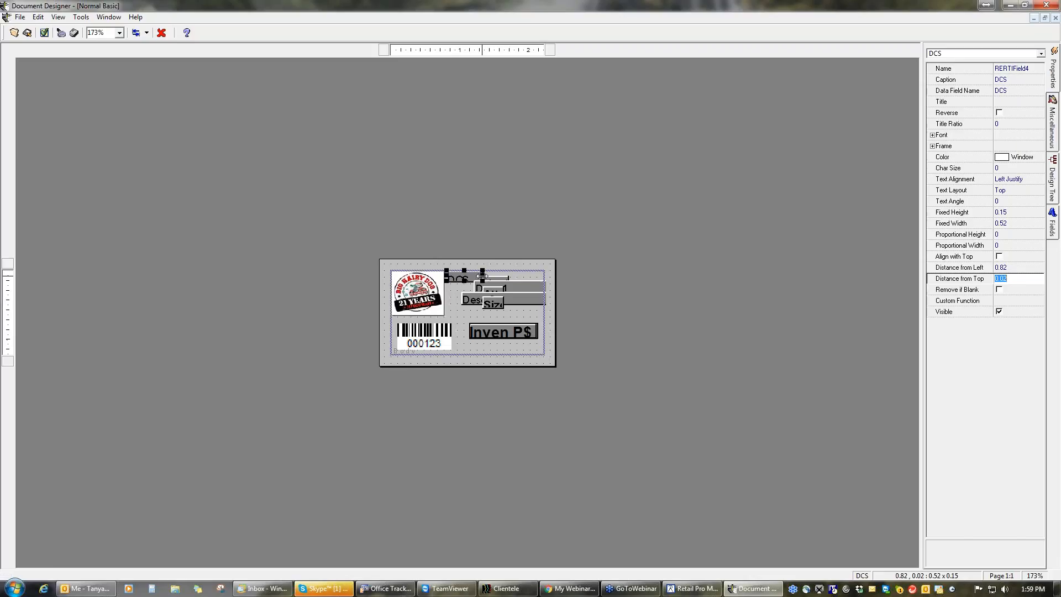
drag(482, 276, 502, 276)
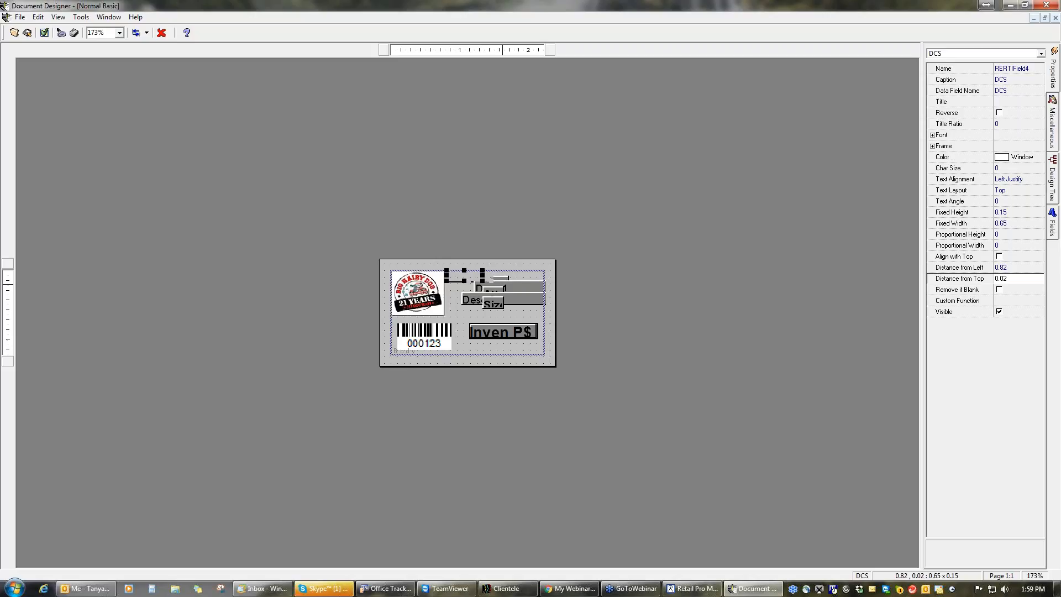
Move the Vend Code field to the tag's right edge and match its top alignment and width to the DCS field.
click(506, 280)
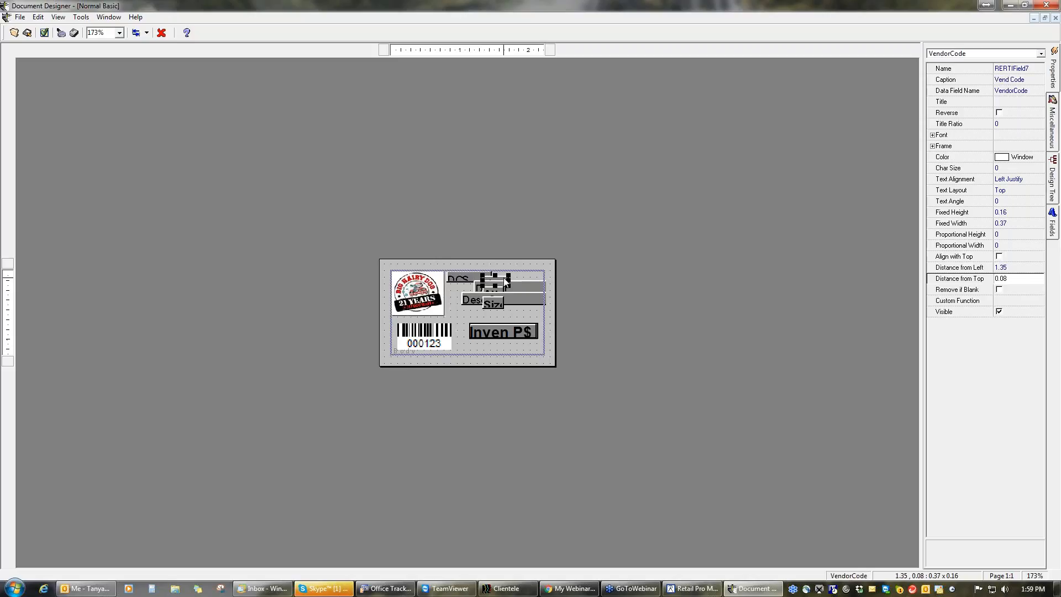
drag(506, 280, 541, 281)
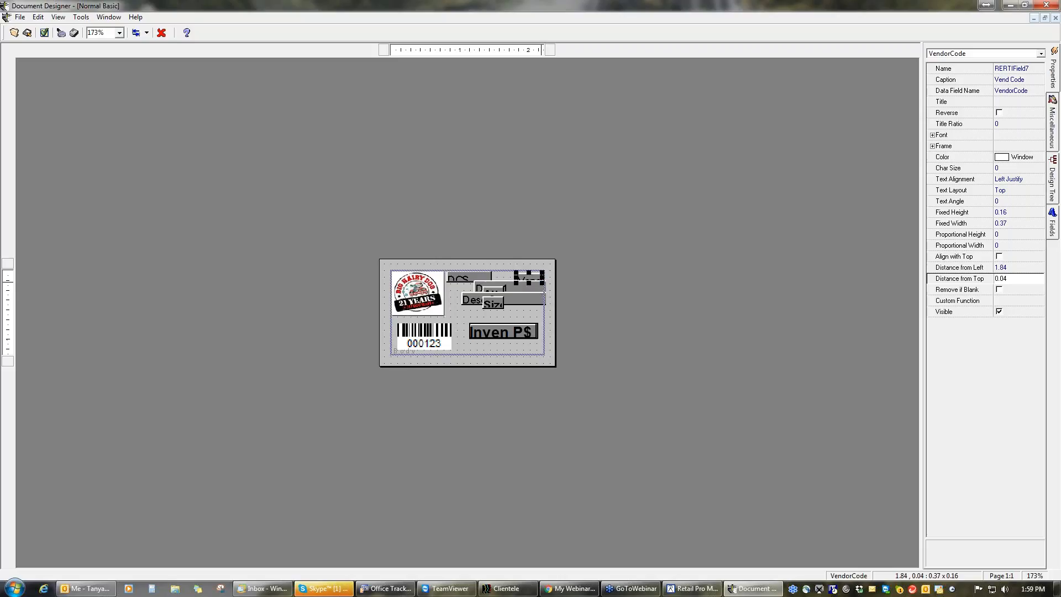
click(475, 280)
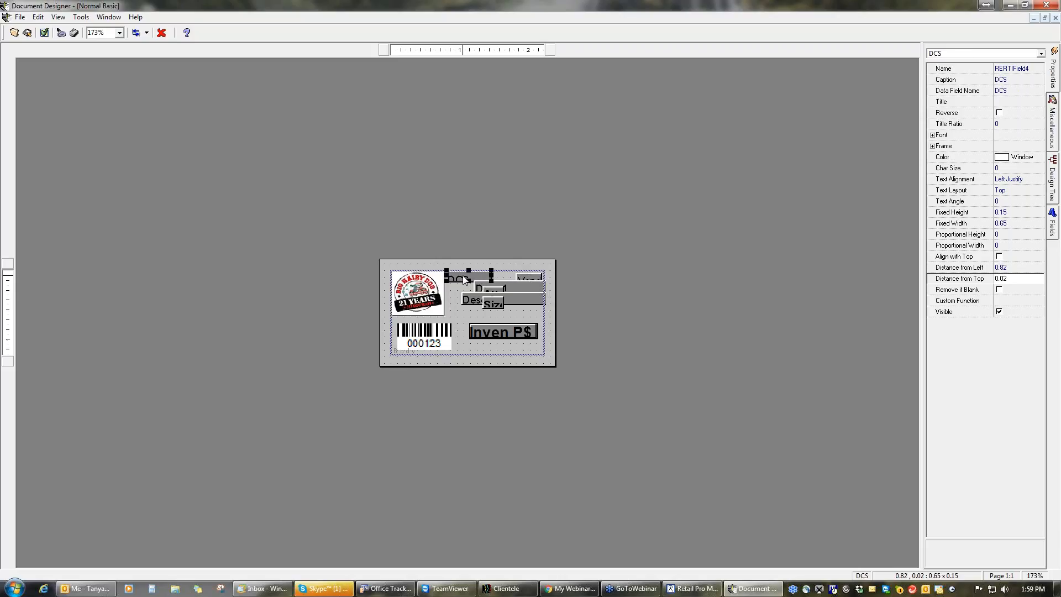
shift+click(535, 281)
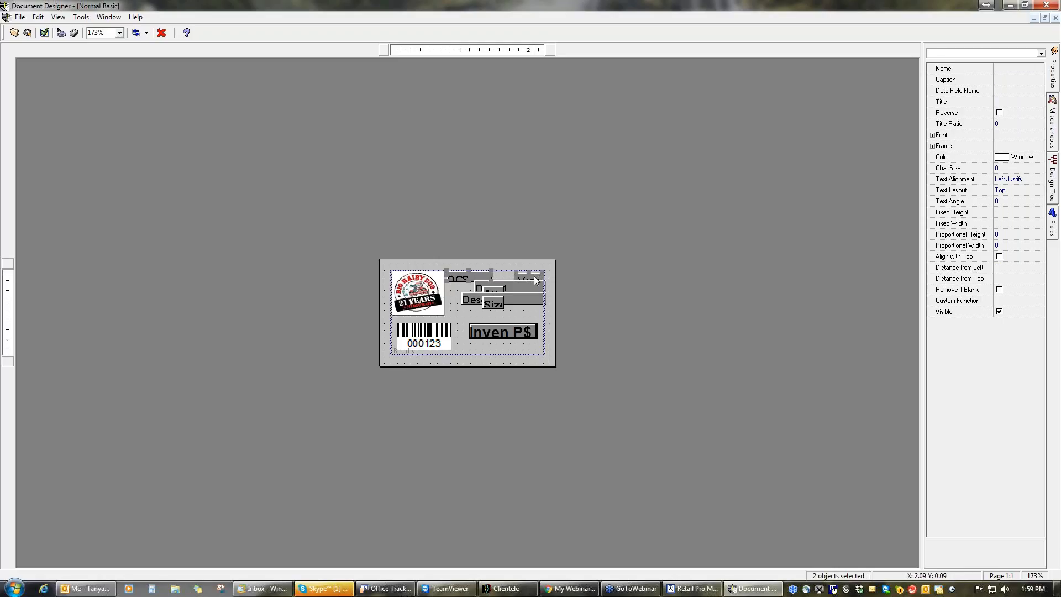
click(147, 33)
click(157, 48)
click(147, 33)
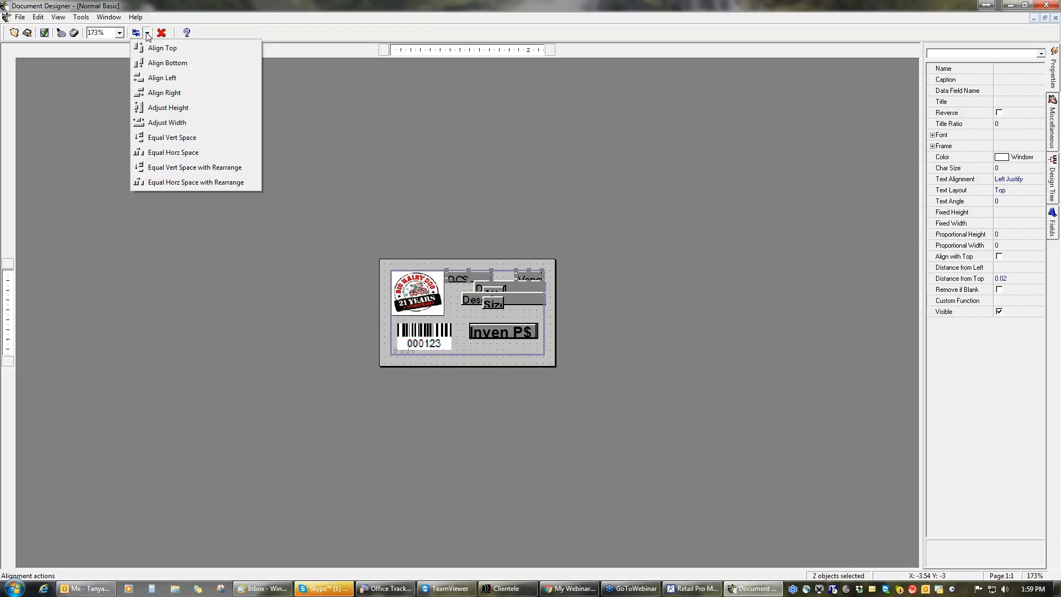
click(162, 123)
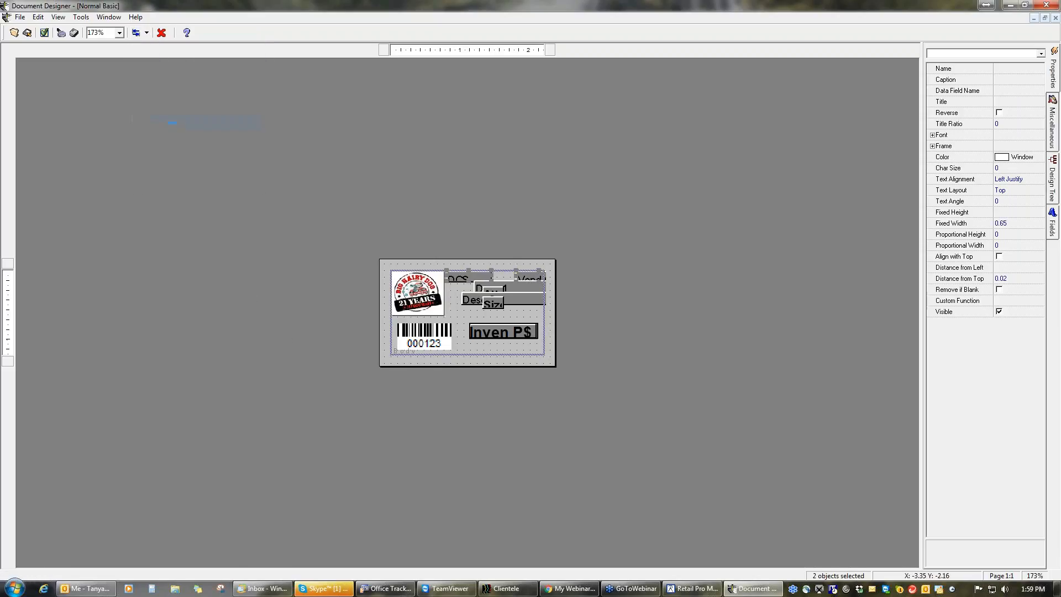
click(524, 280)
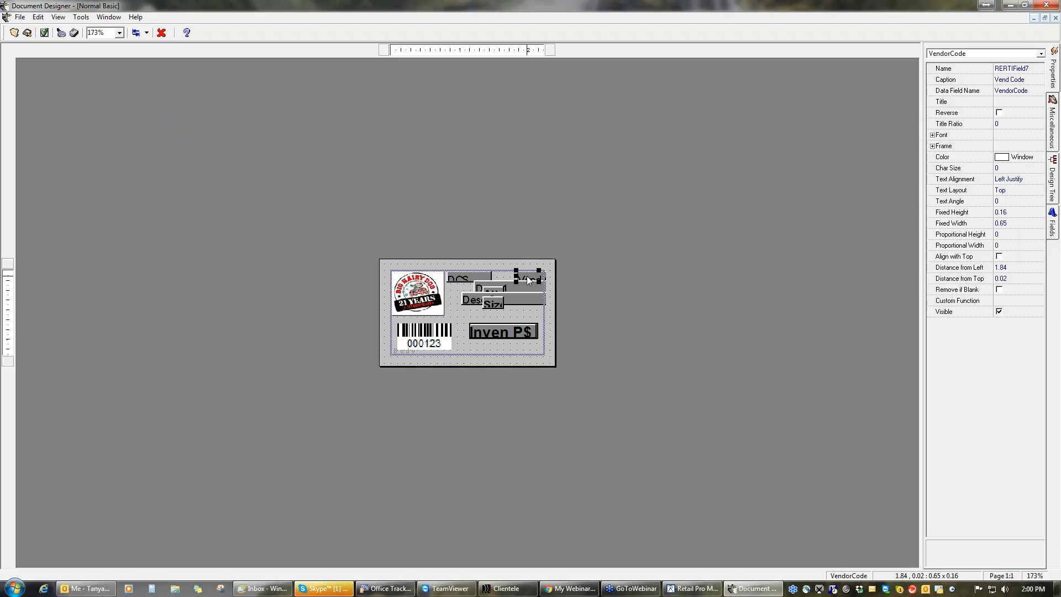
Shift the Vend Code field toward the DCS field to a Distance from Left of about 1.54, and widen DCS to about 0.71.
key(Left)
key(Left)
key(Left)
click(1017, 268)
click(1014, 268)
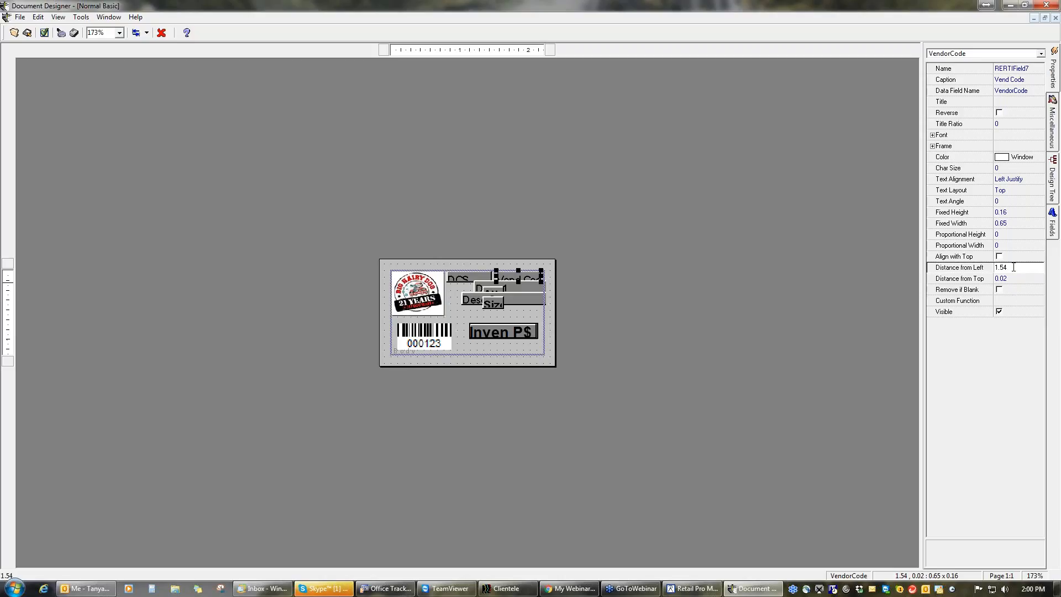
key(BackSpace)
click(490, 280)
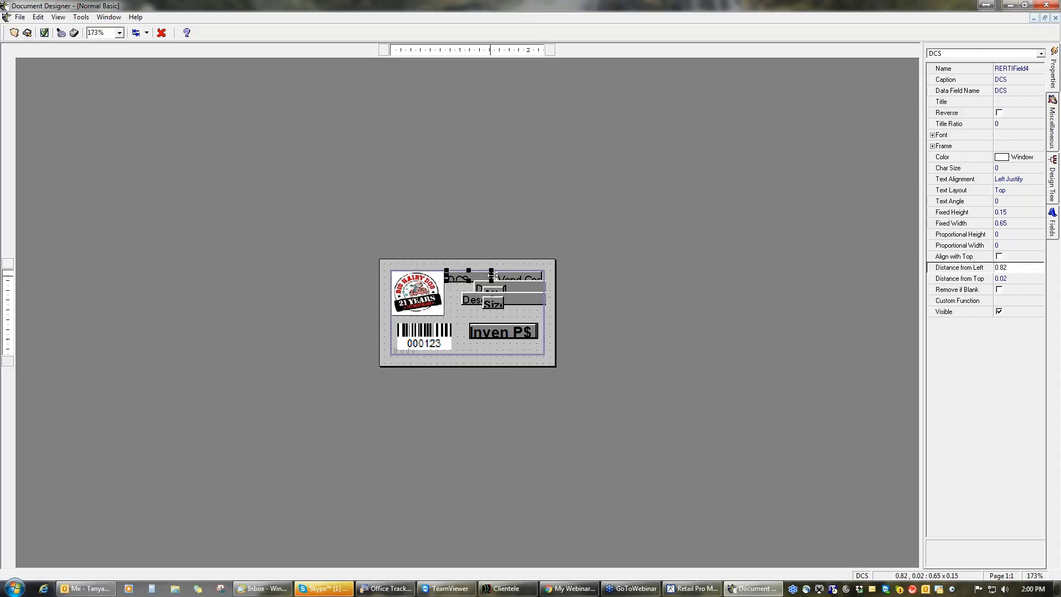
drag(492, 275, 496, 275)
Move the Attr field down to just above the price, and left-align Desc 1 and Desc 2 with the DCS field.
click(491, 293)
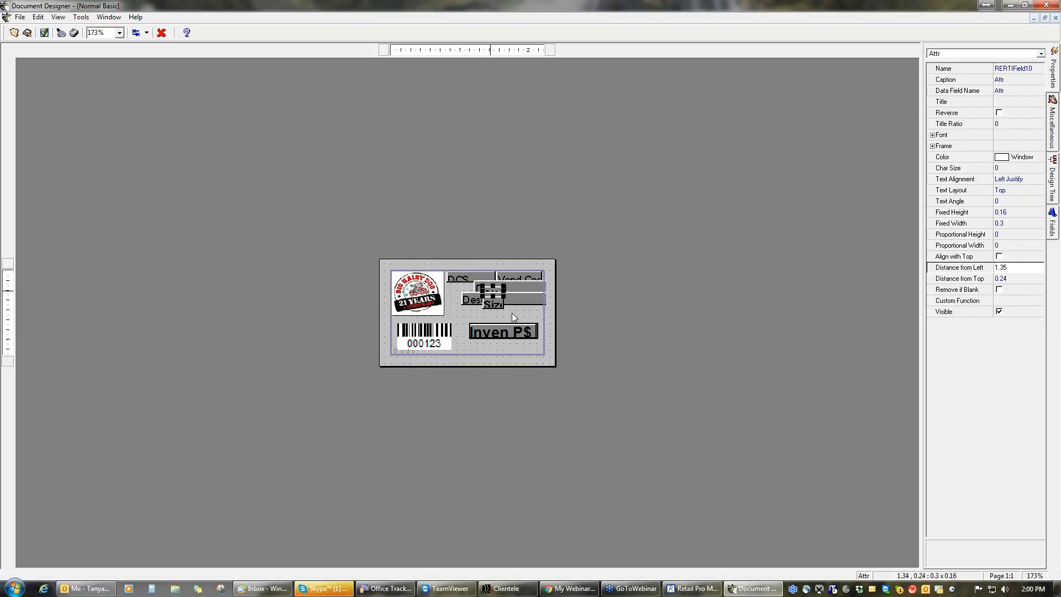
drag(513, 313, 513, 313)
click(460, 279)
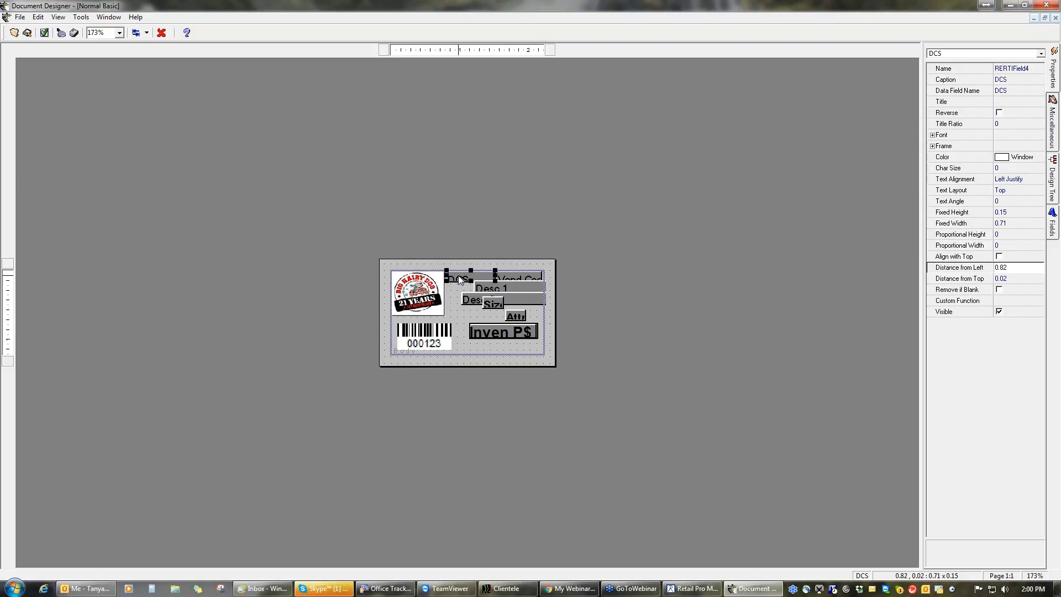
shift+click(508, 286)
shift+click(508, 300)
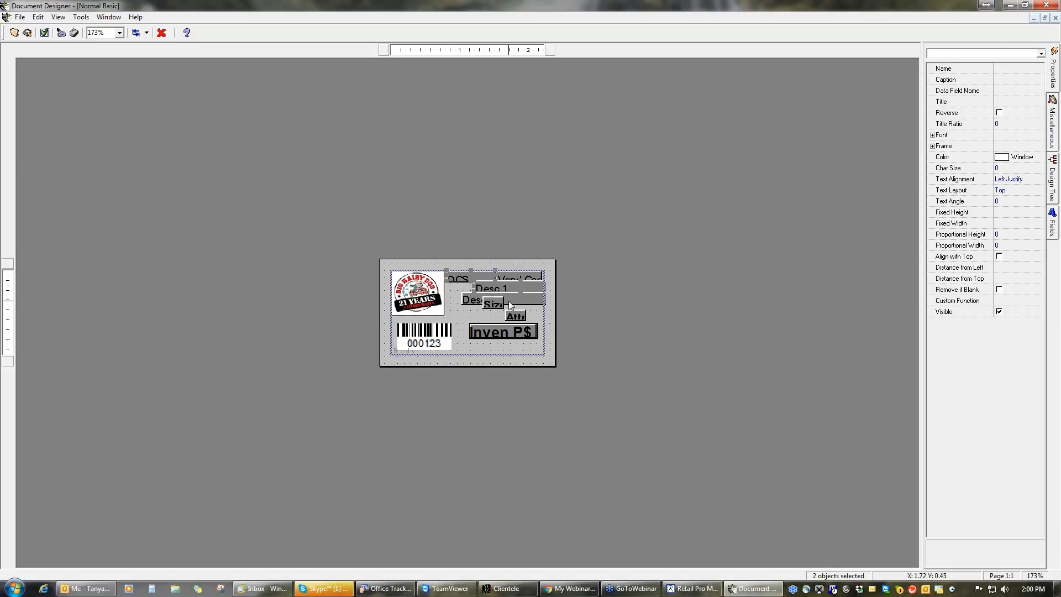
click(147, 32)
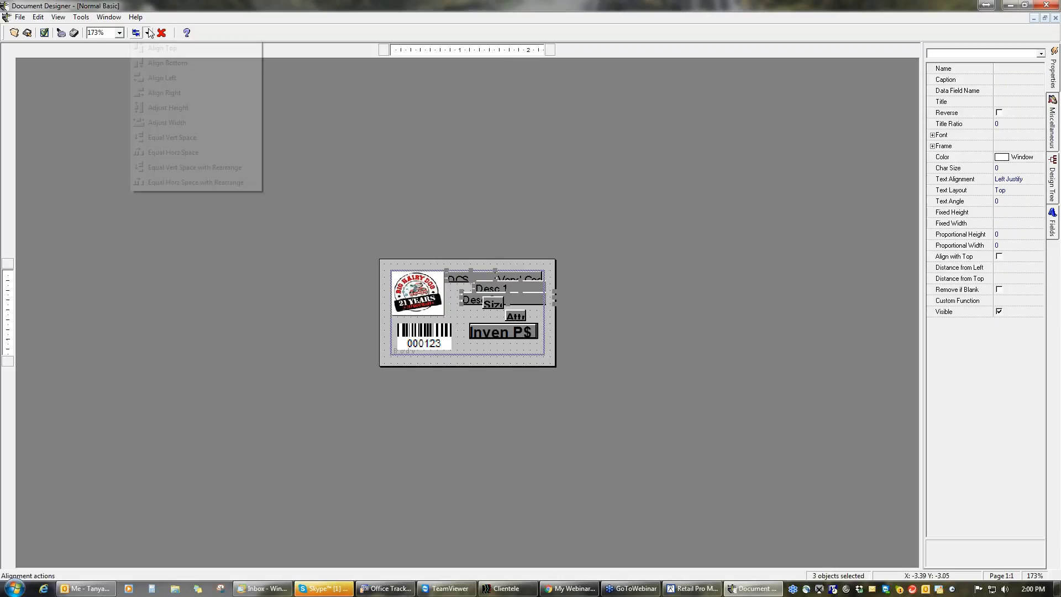
click(157, 78)
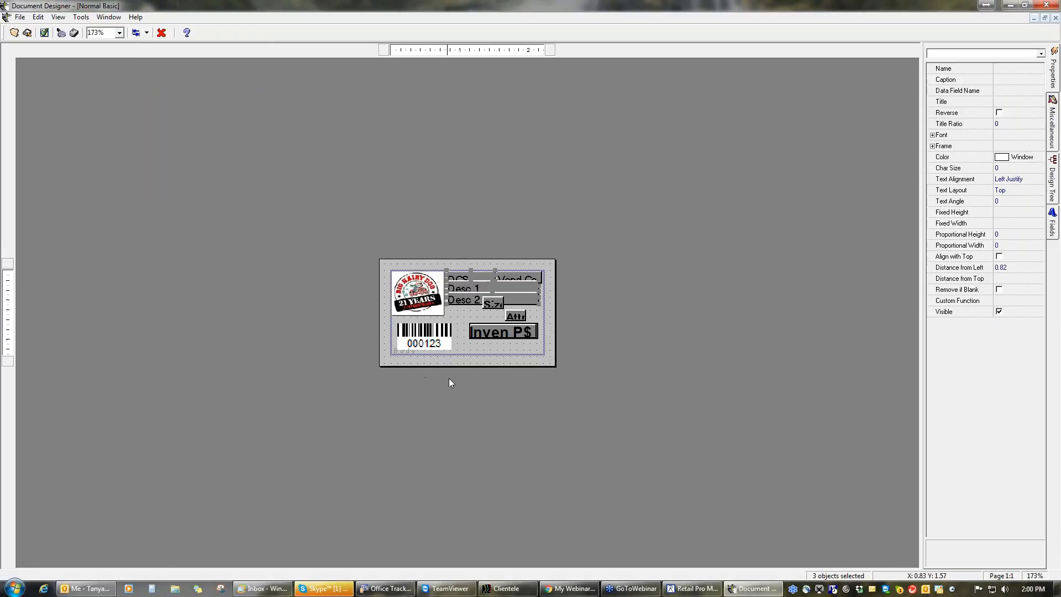
click(451, 267)
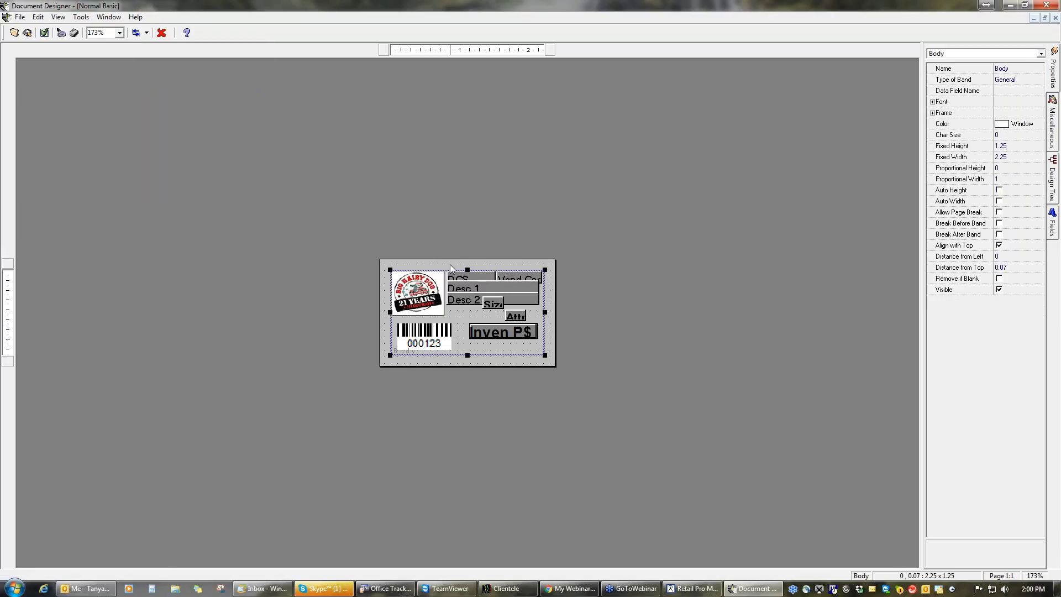
Set the Desc 2 field's Distance from Top to 0.28.
click(468, 301)
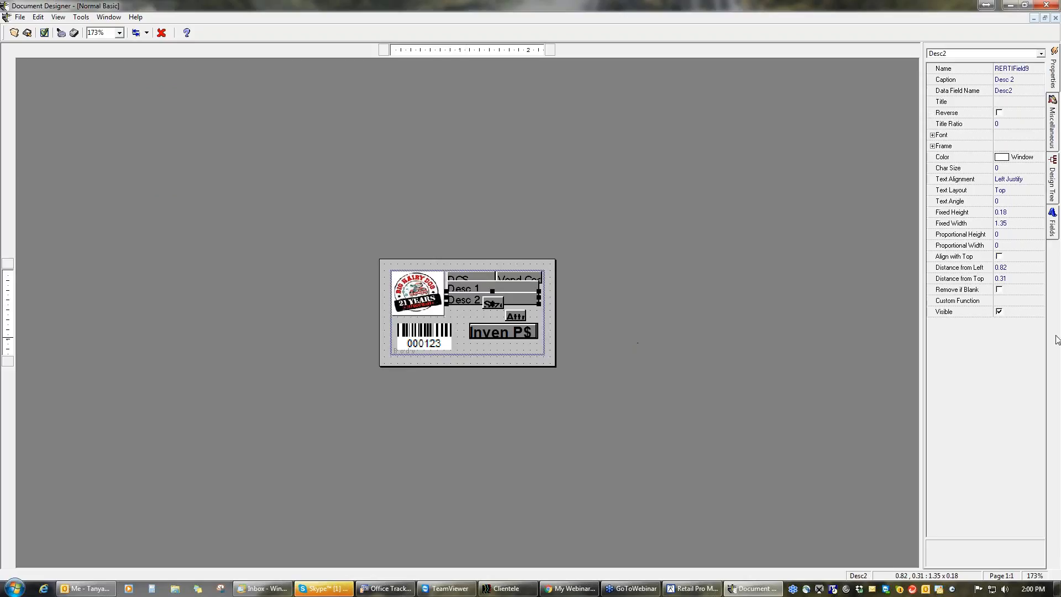
click(1013, 279)
click(1012, 279)
key(BackSpace)
key(BackSpace)
key(BackSpace)
text(.)
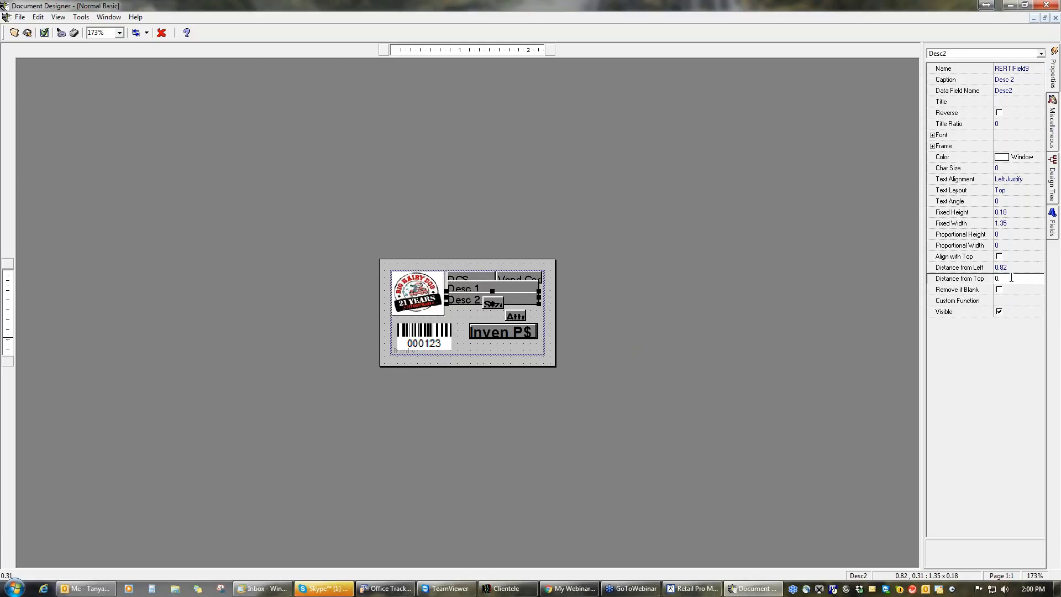
text(28)
key(Return)
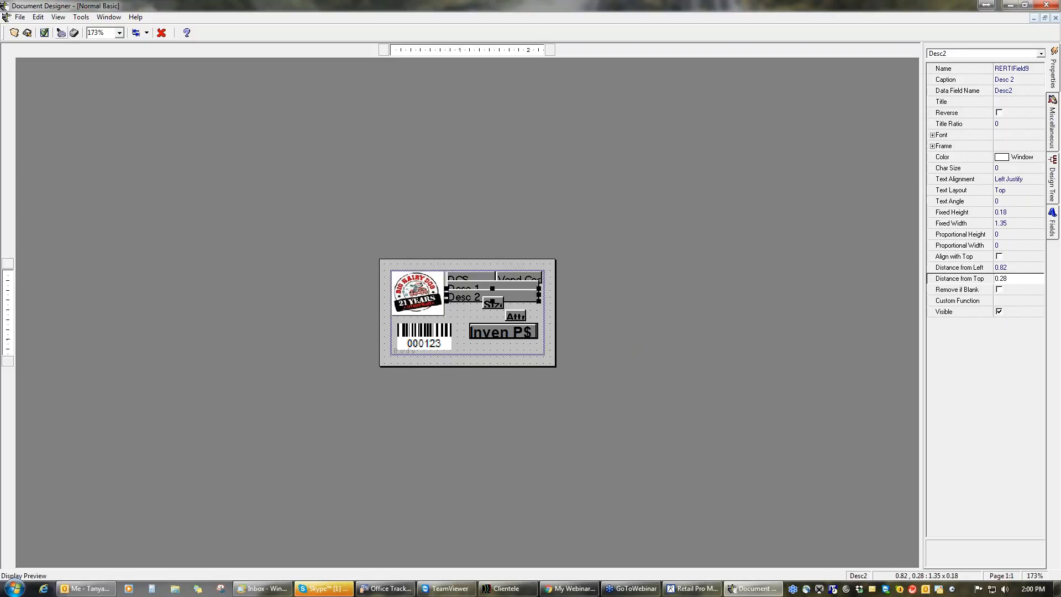
Preview the tag enlarged to check the DCS, Desc 1 and Desc 2 positions, and return to the design.
click(61, 34)
scroll(212, 404, up, 3)
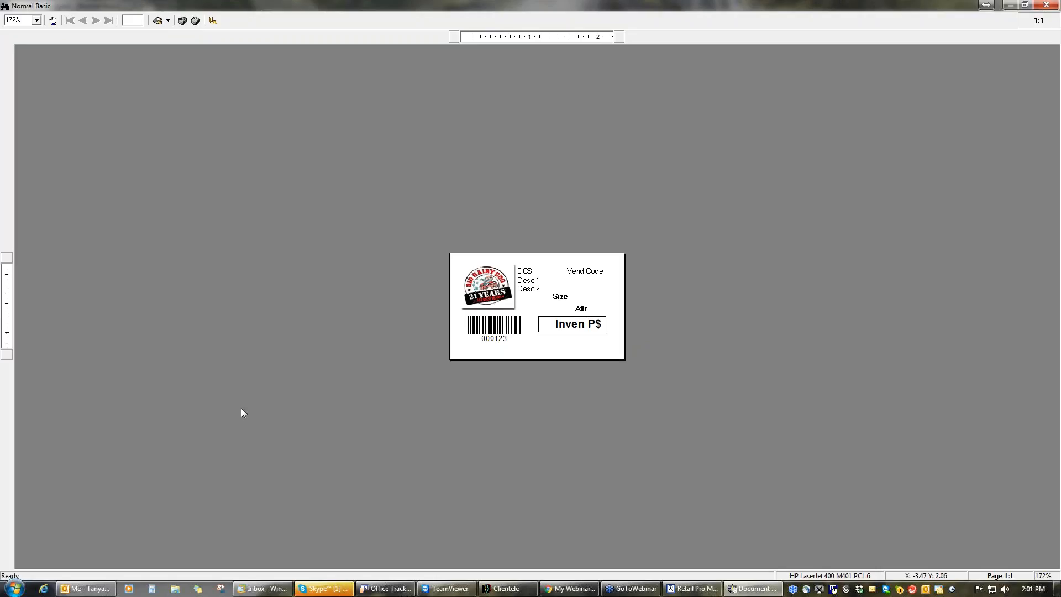
click(1051, 6)
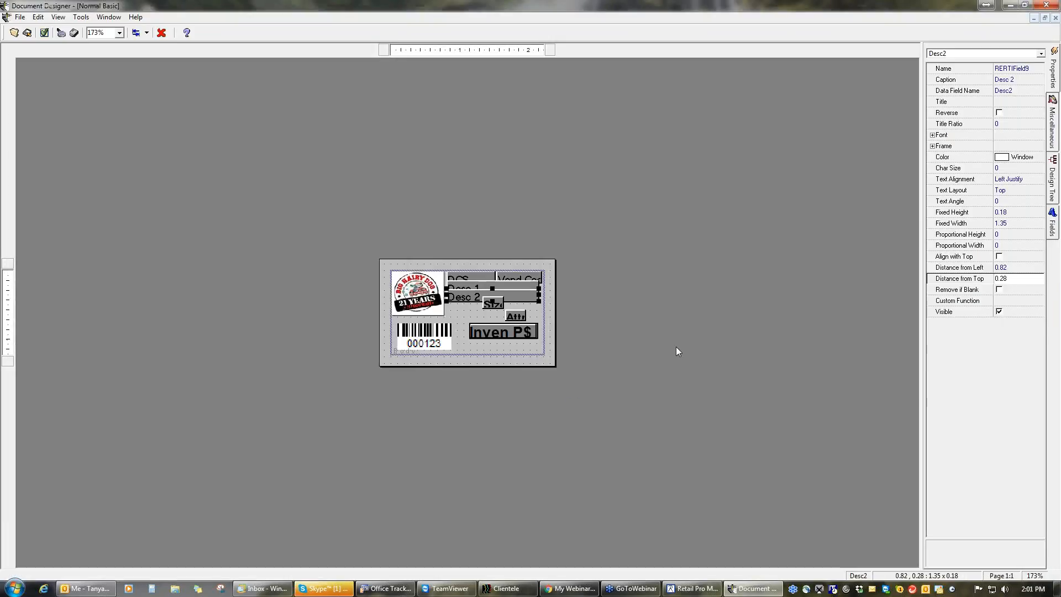
Set the font of the DCS, Desc 1, Desc 2, Vend Code, Size and Attr fields together to Arial Narrow, size 8.
click(471, 276)
shift+click(466, 284)
shift+click(464, 296)
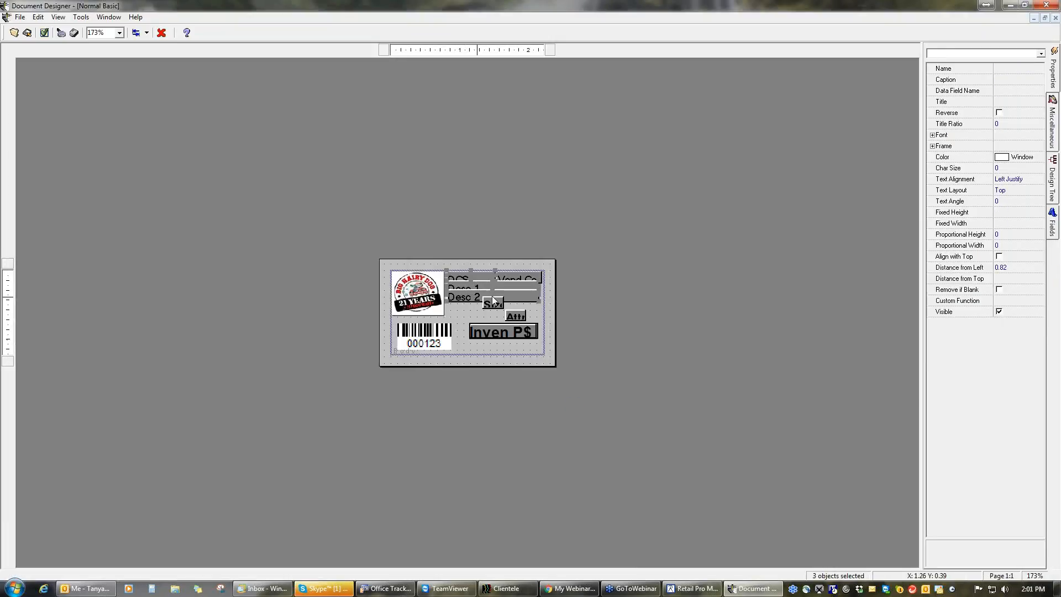
shift+click(520, 281)
shift+click(492, 303)
shift+click(516, 316)
click(1039, 136)
click(1040, 137)
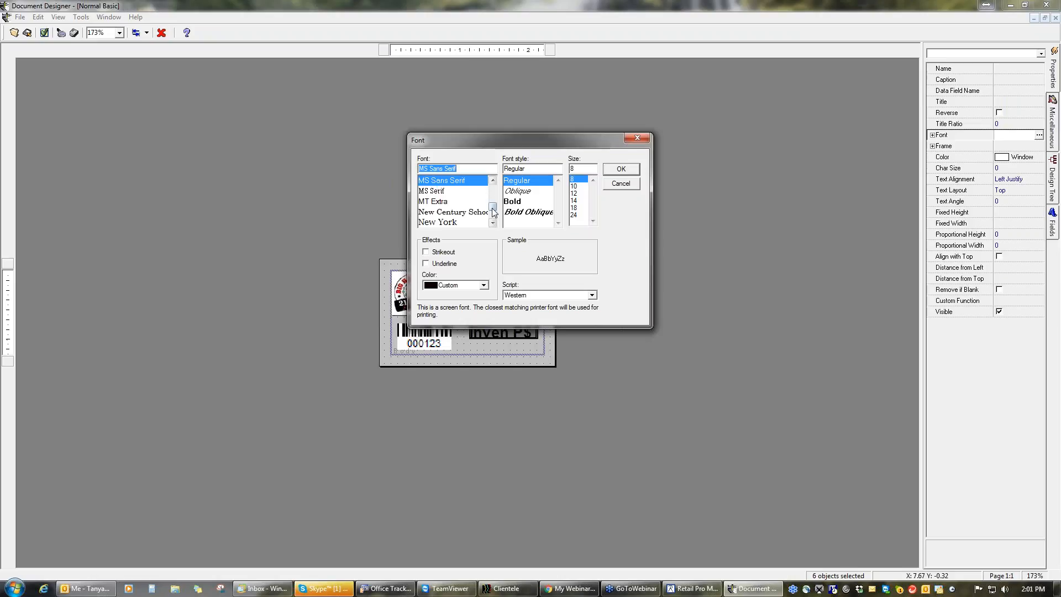
text(a)
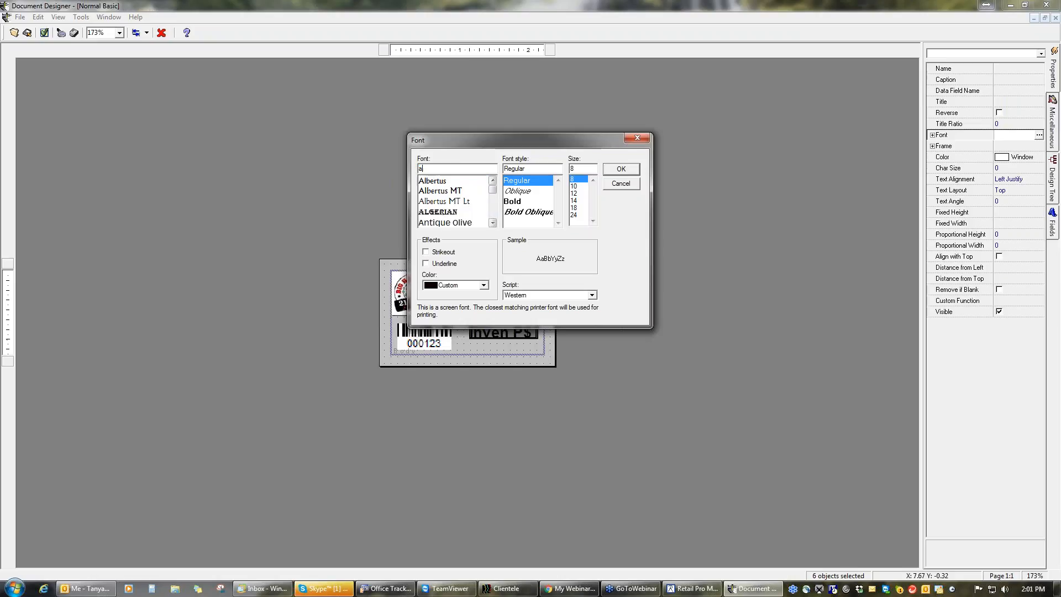
click(439, 213)
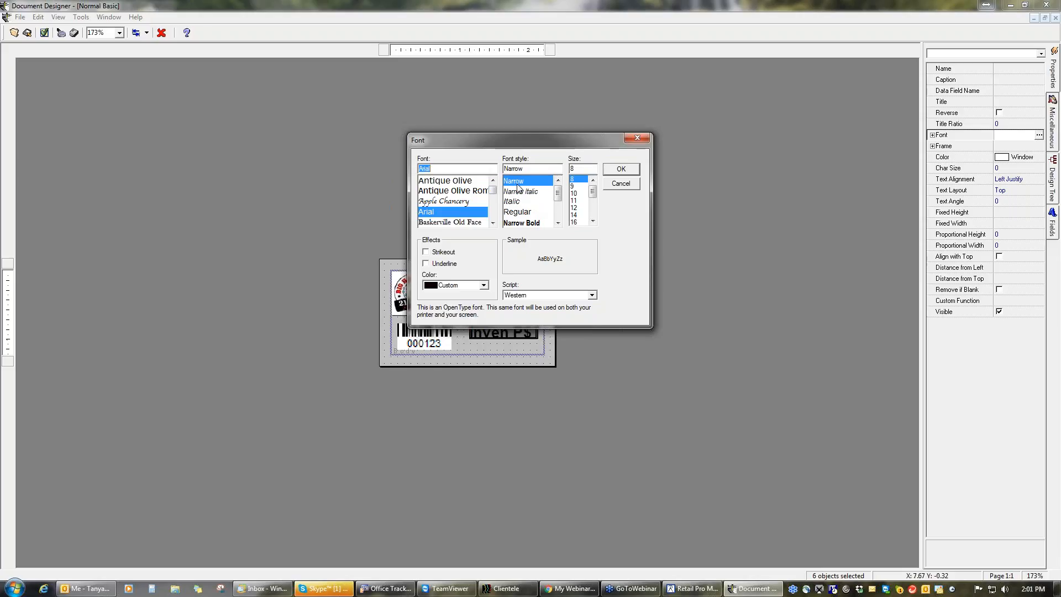
click(619, 169)
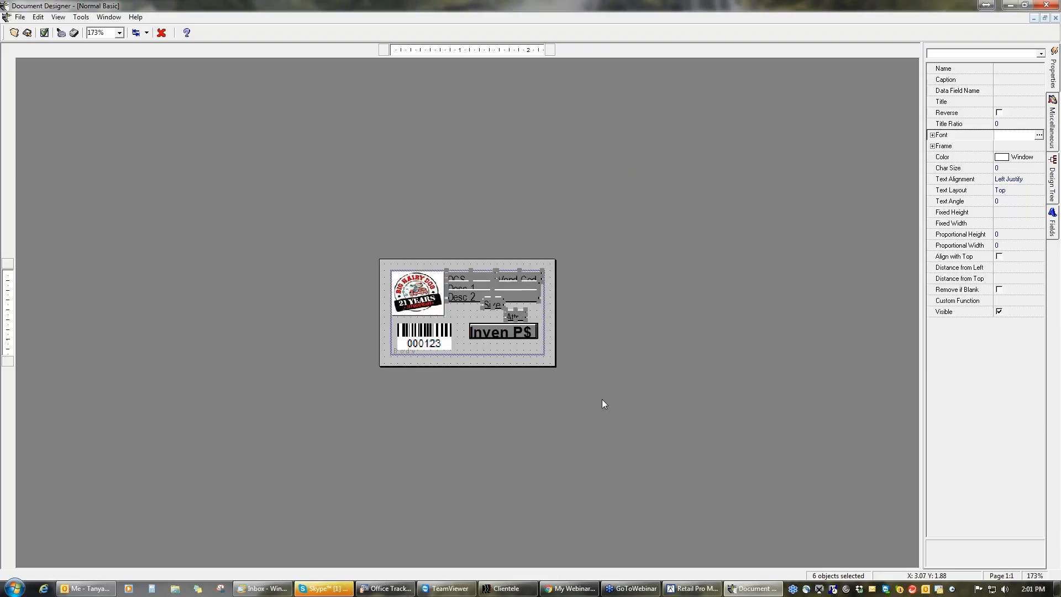
click(550, 316)
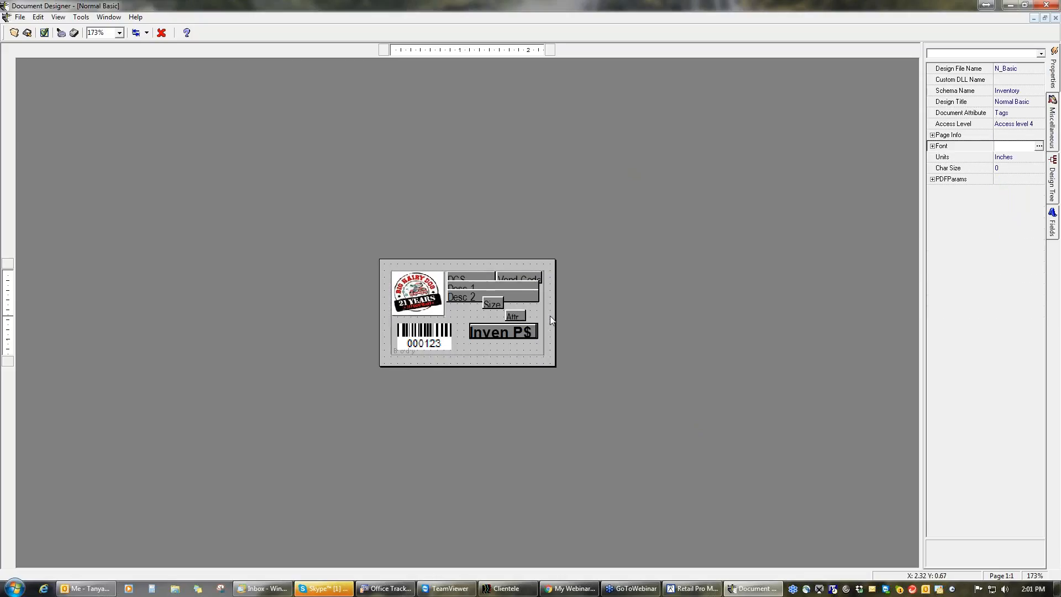
Apply equal vertical spacing to the DCS, Desc 1 and Desc 2 fields.
click(471, 276)
shift+click(460, 286)
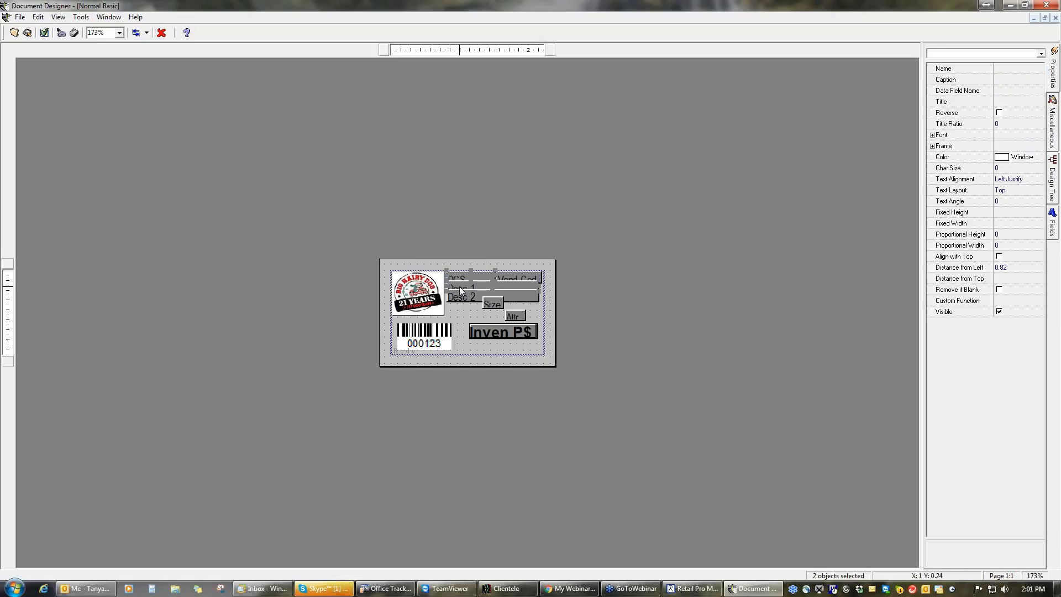
click(146, 32)
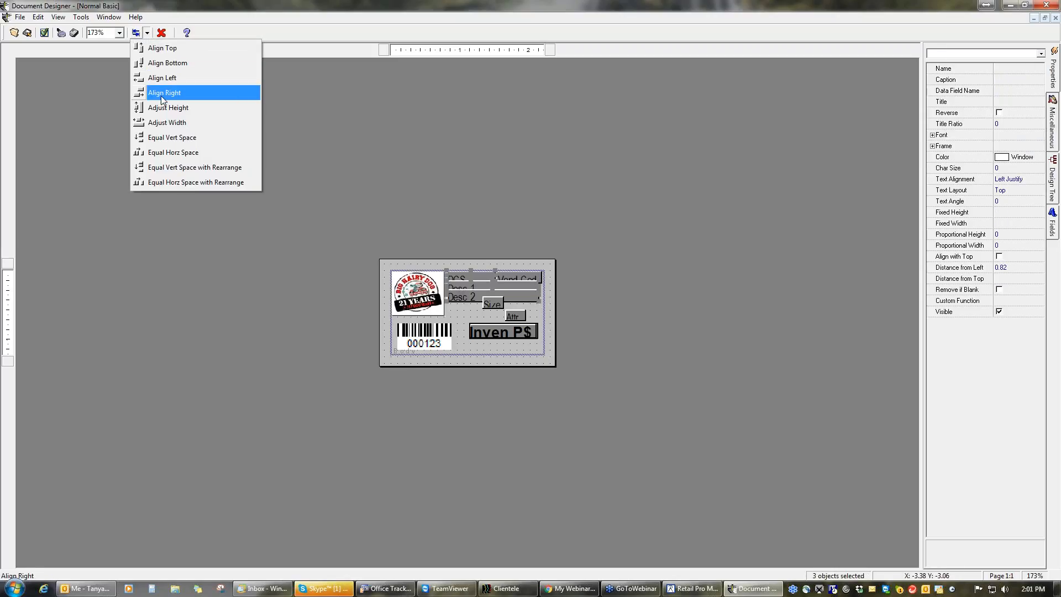
click(165, 139)
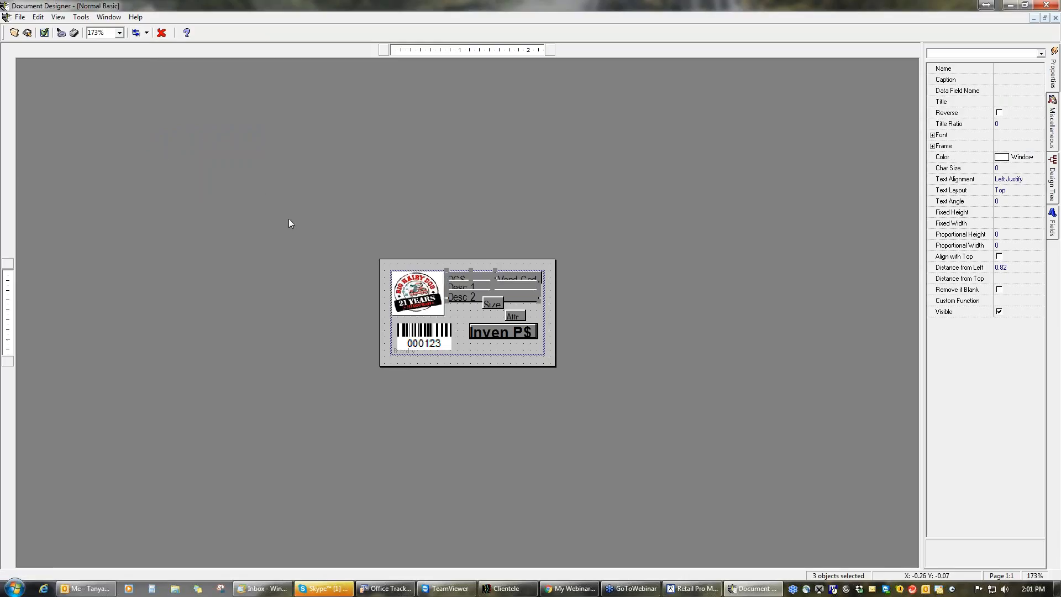
Preview the tag enlarged to check the new font and field spacing, and return to the design.
click(61, 33)
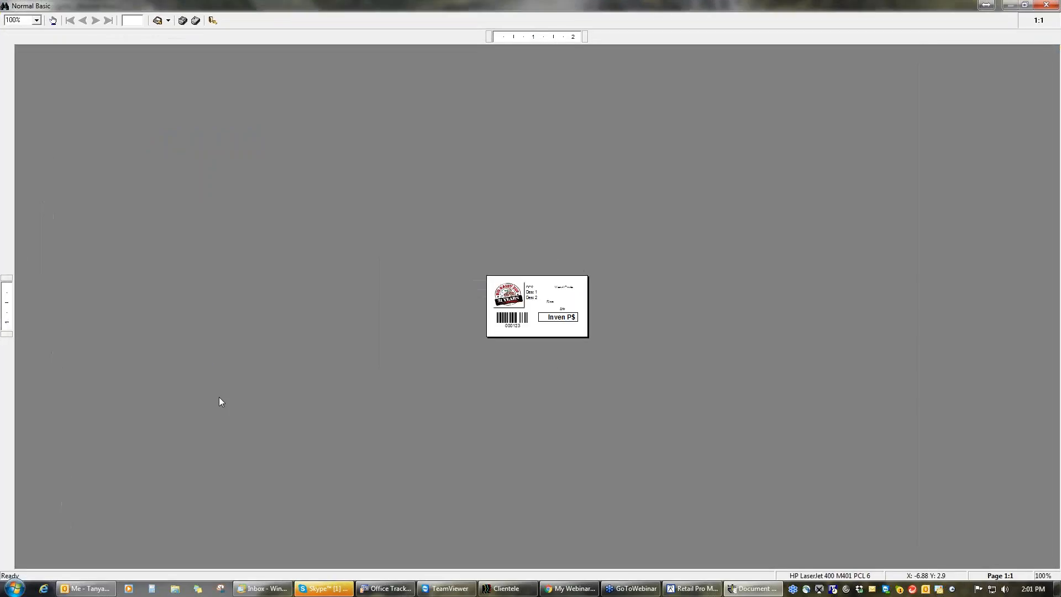
scroll(218, 397, up, 10)
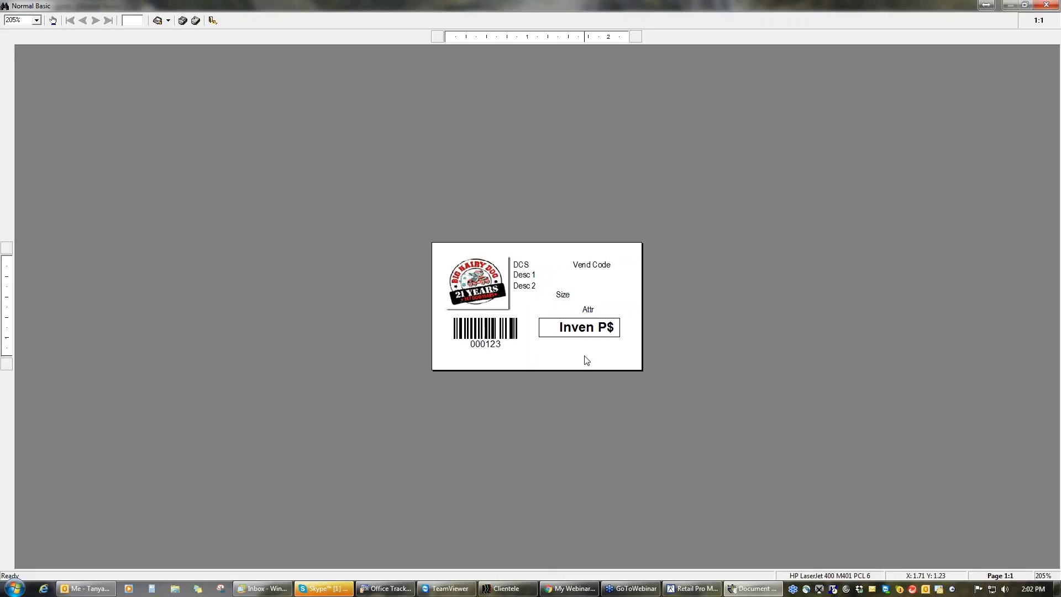
click(1046, 5)
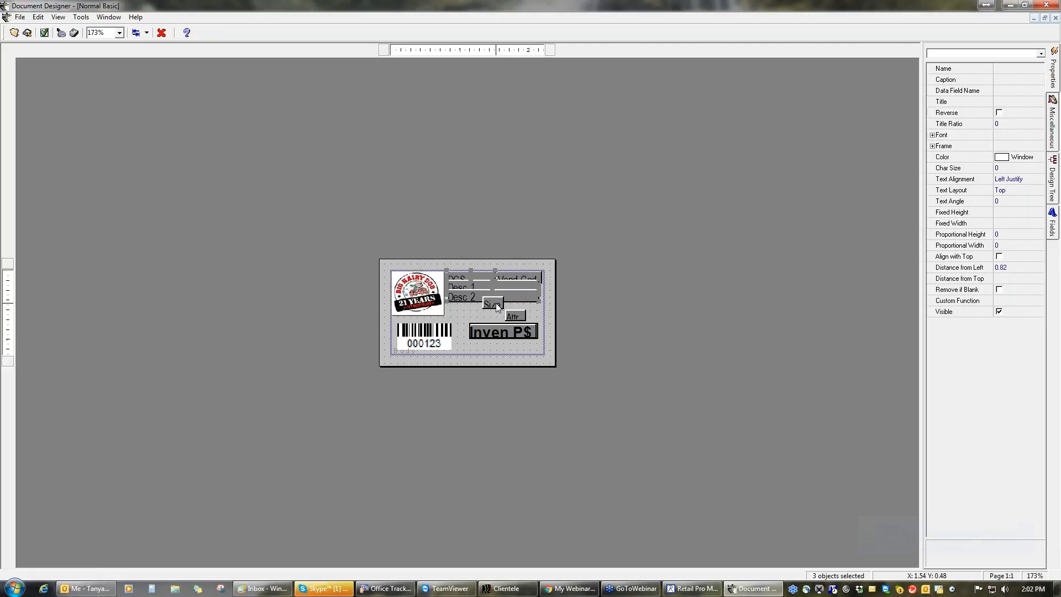
Move the Attr field under the start of Desc 2 and the Size field under its end, Size at about 1.89 from left and 0.42 from top.
click(506, 316)
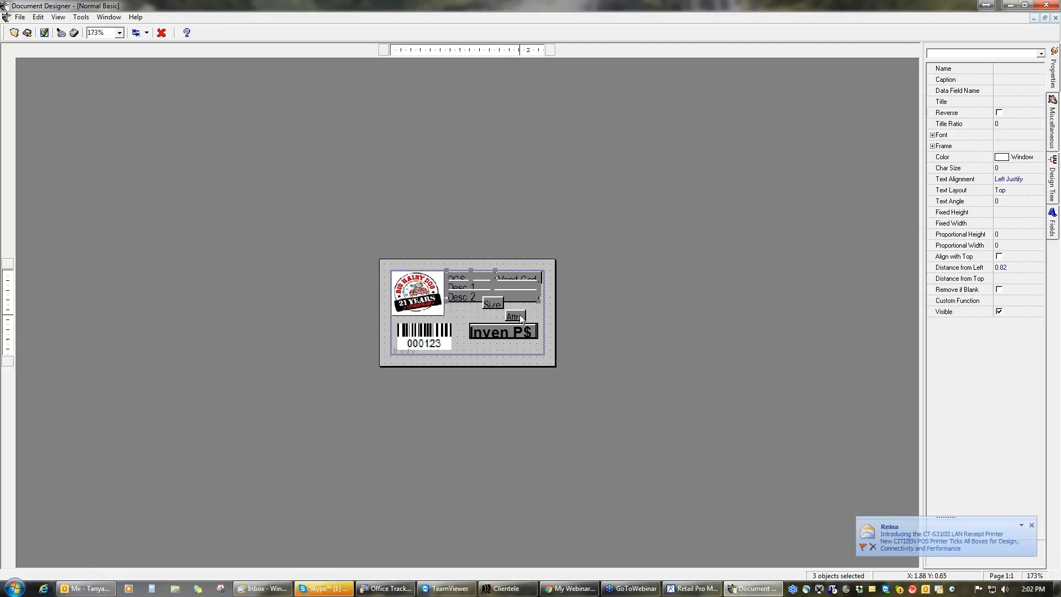
drag(470, 308, 536, 297)
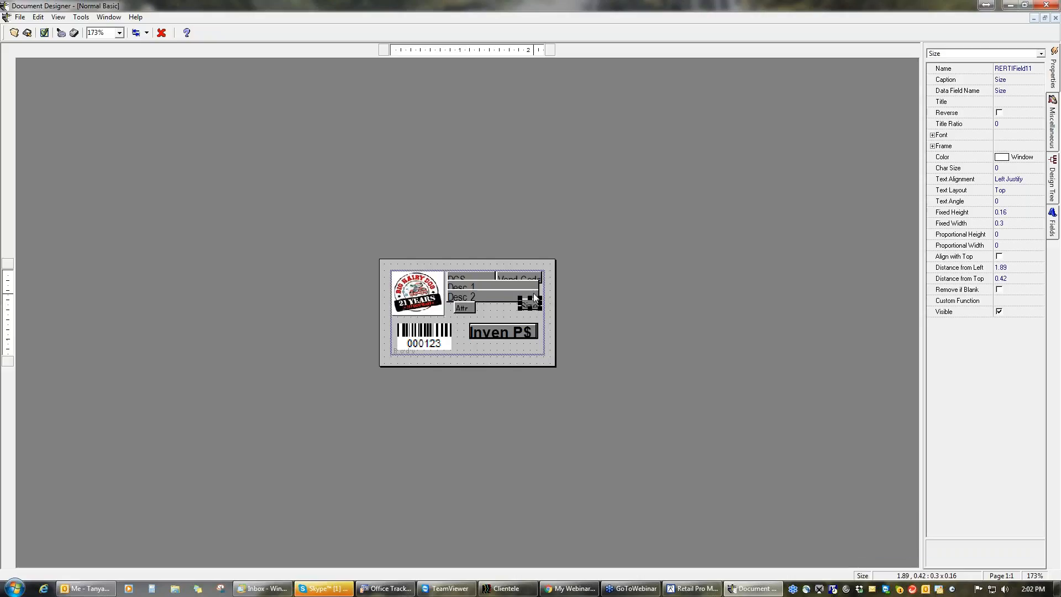
Set the fixed width of the Desc 1 and Desc 2 fields to 1.38.
click(535, 288)
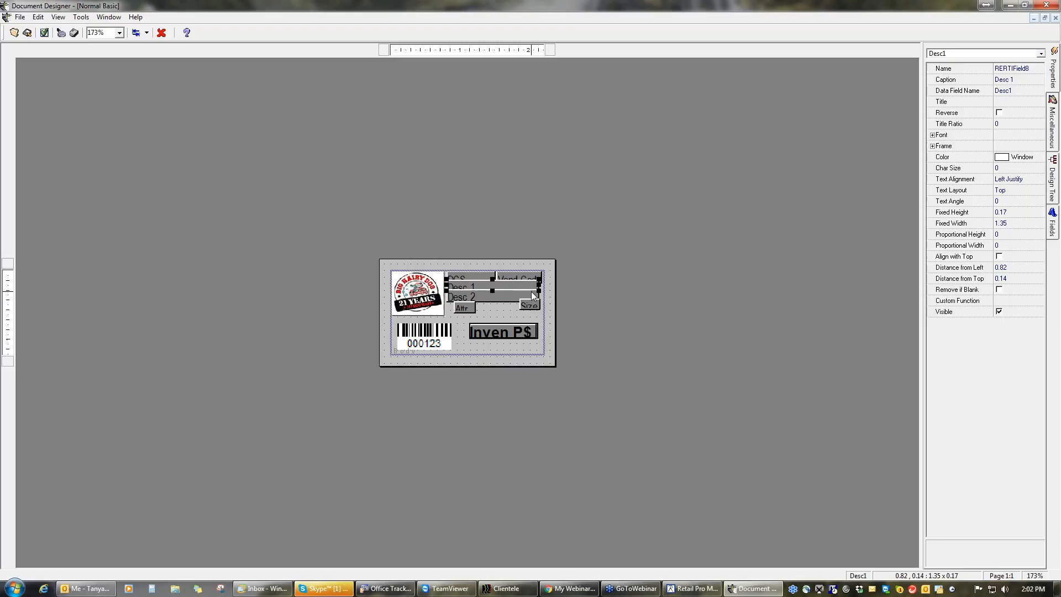
shift+click(534, 293)
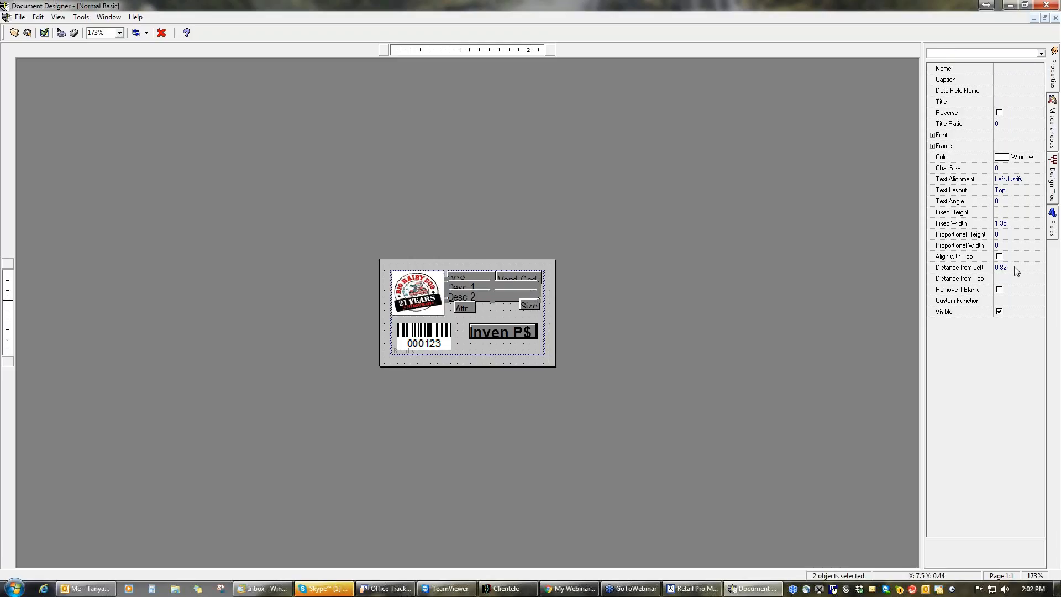
click(1009, 226)
click(1016, 223)
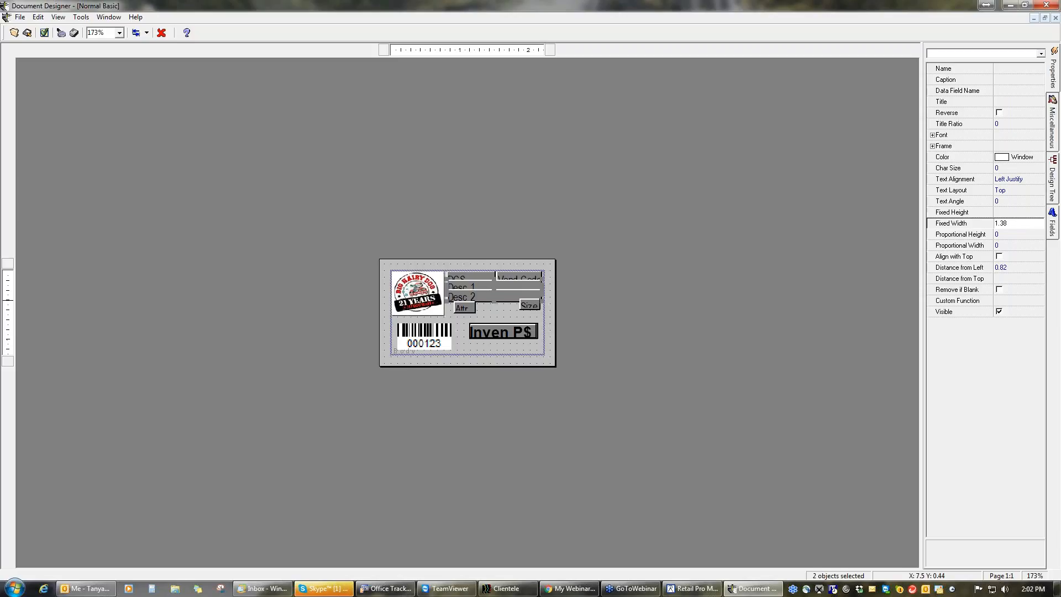
click(497, 317)
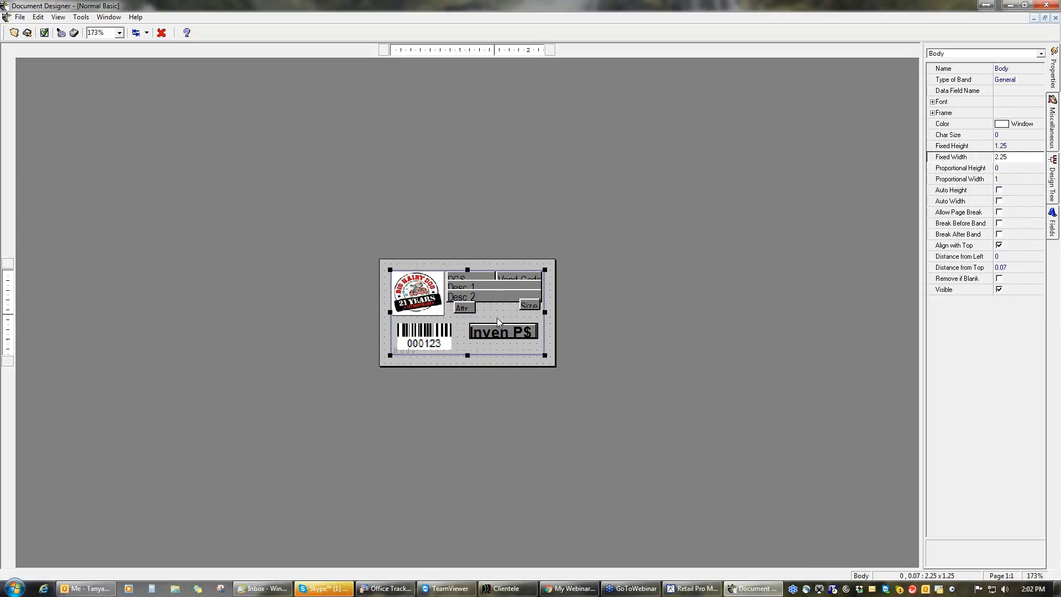
Left-align the Attr field with the Desc 2 field.
click(478, 297)
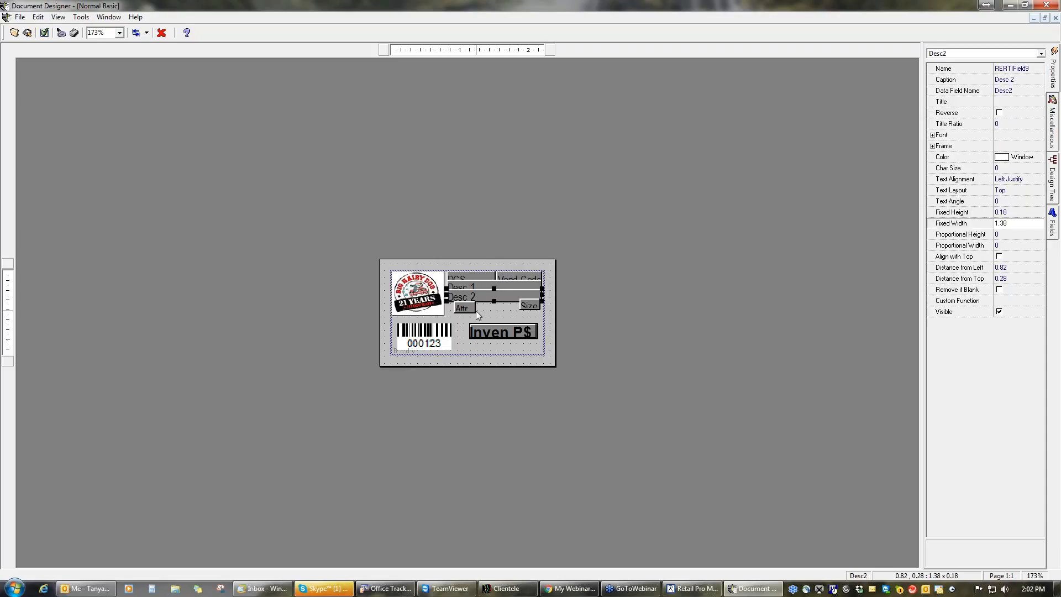
shift+click(471, 310)
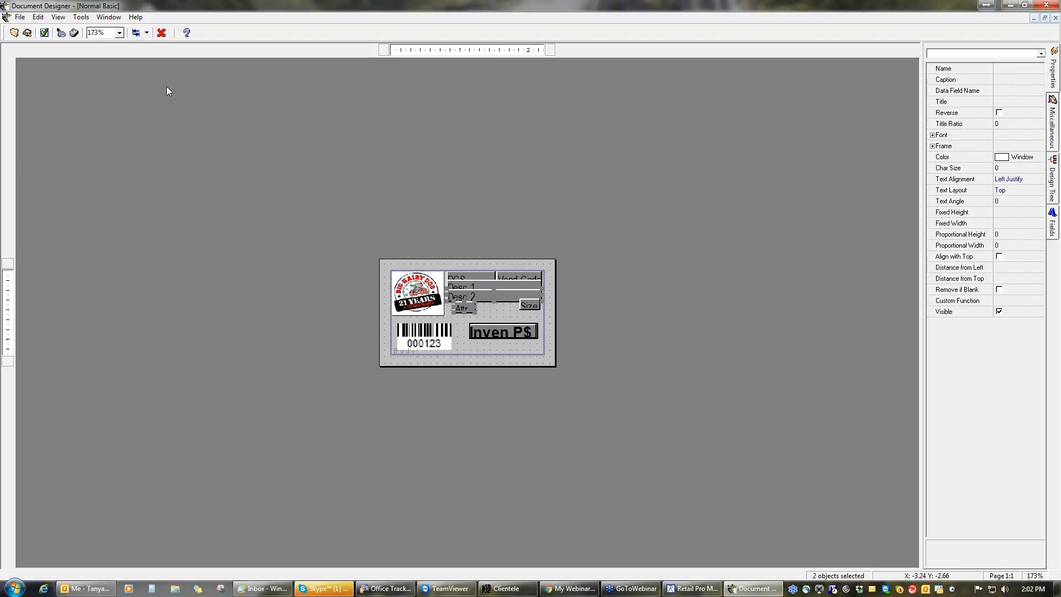
click(147, 33)
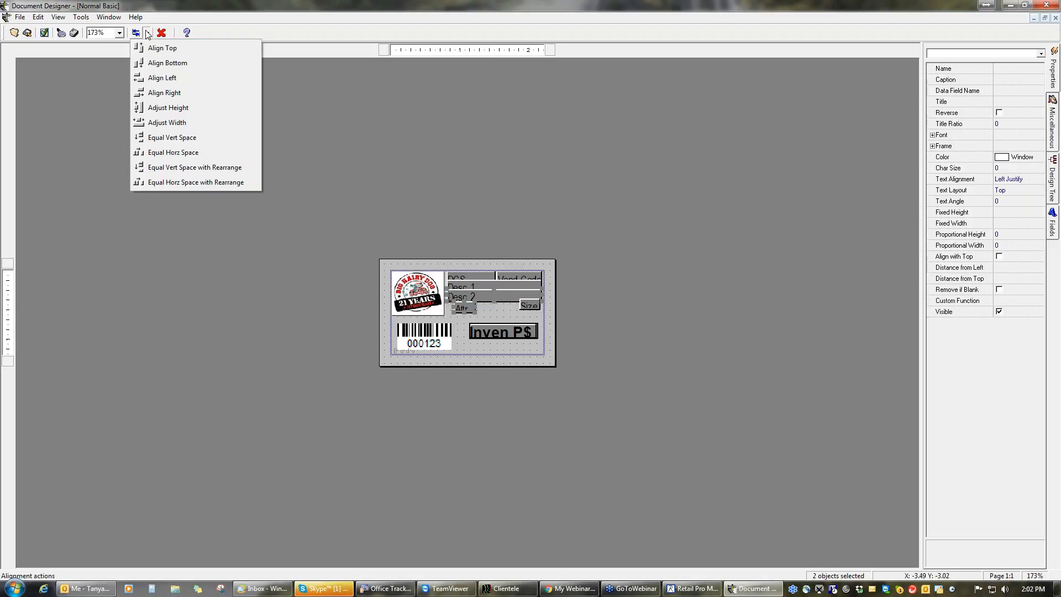
click(162, 77)
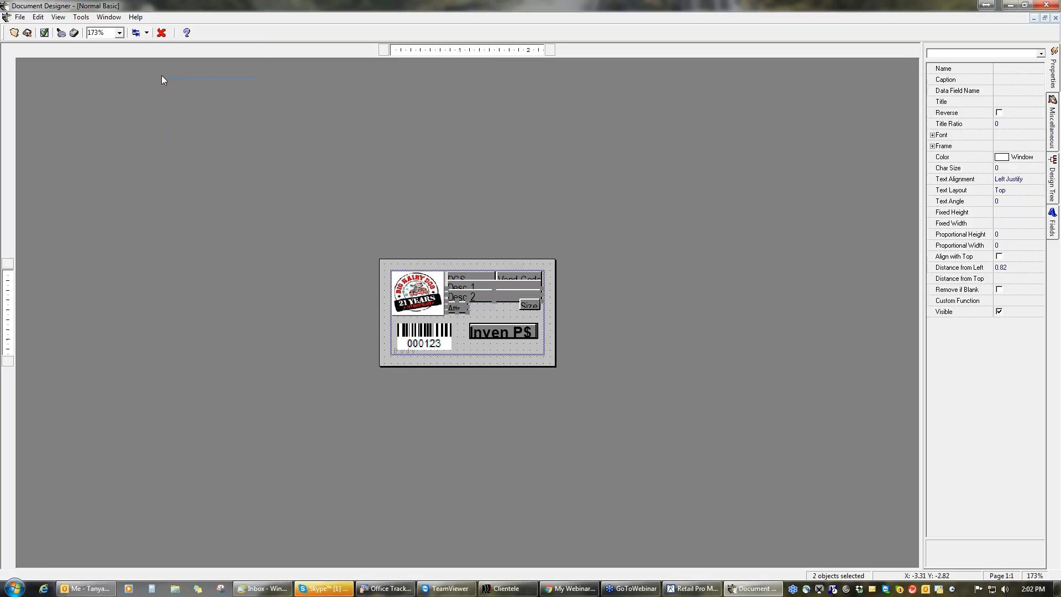
Right-align the Size field with the Desc 2 field.
click(552, 316)
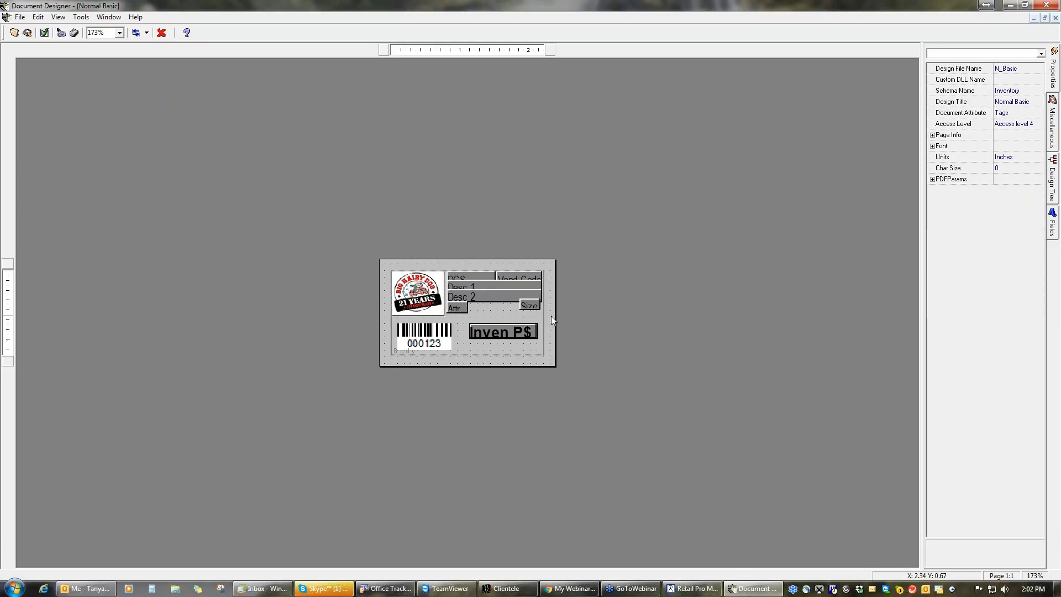
click(504, 297)
shift+click(537, 313)
click(147, 33)
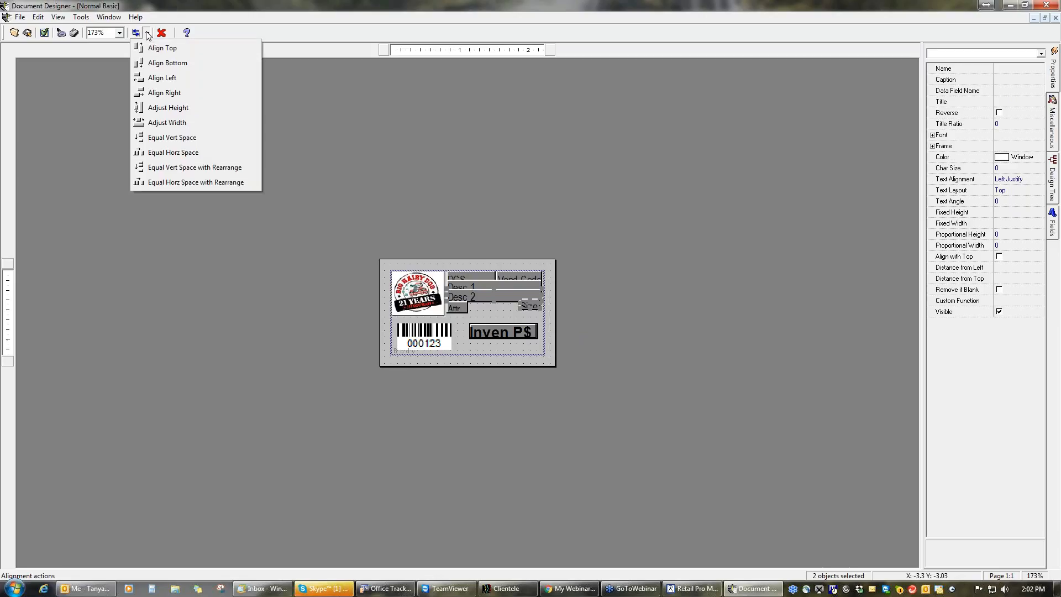
click(161, 92)
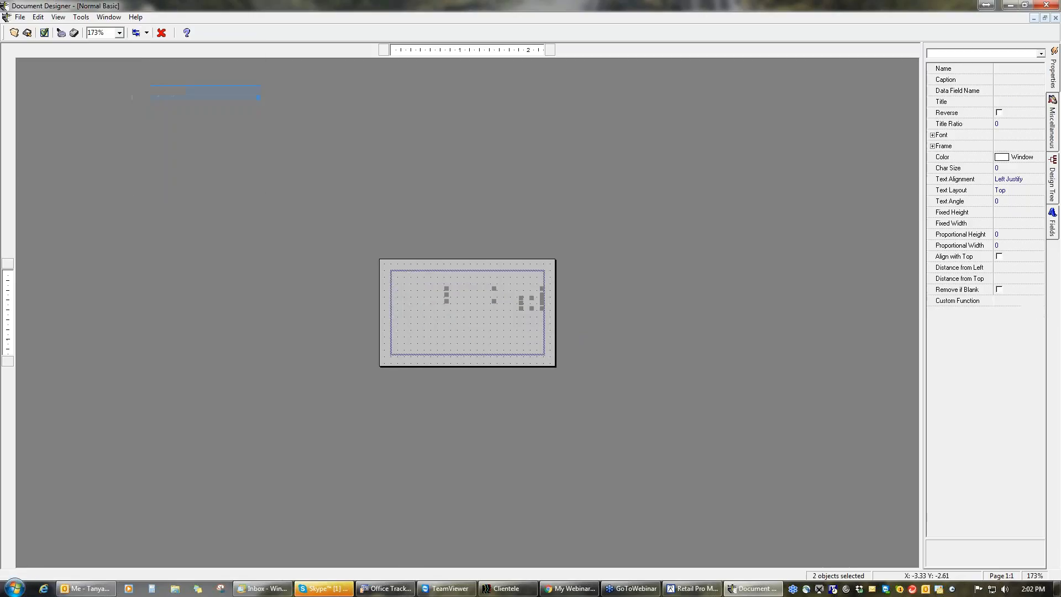
click(477, 312)
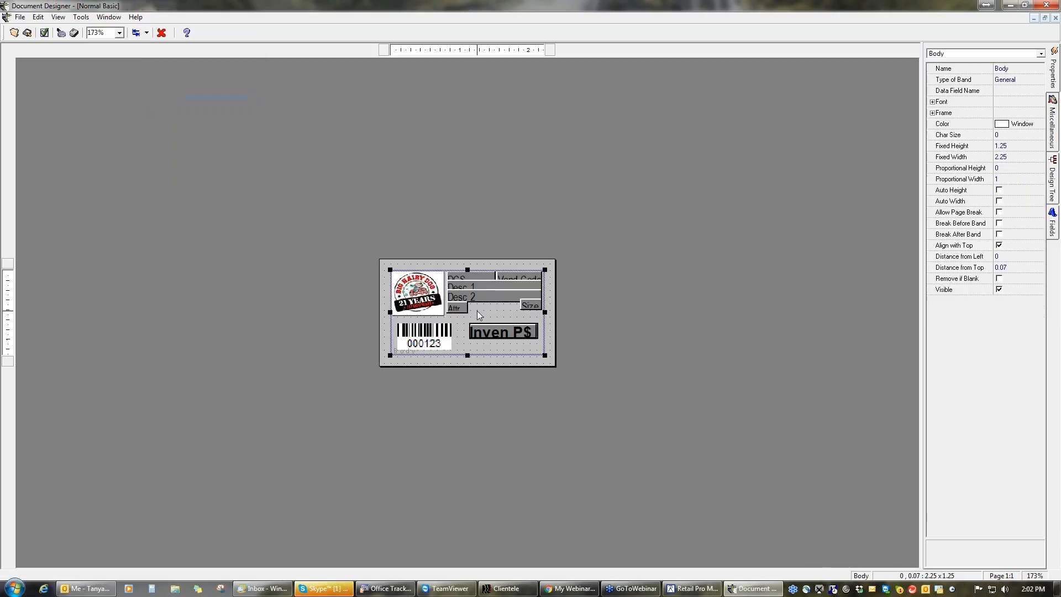
Align the top of the Attr field with the top of the Size field.
click(536, 306)
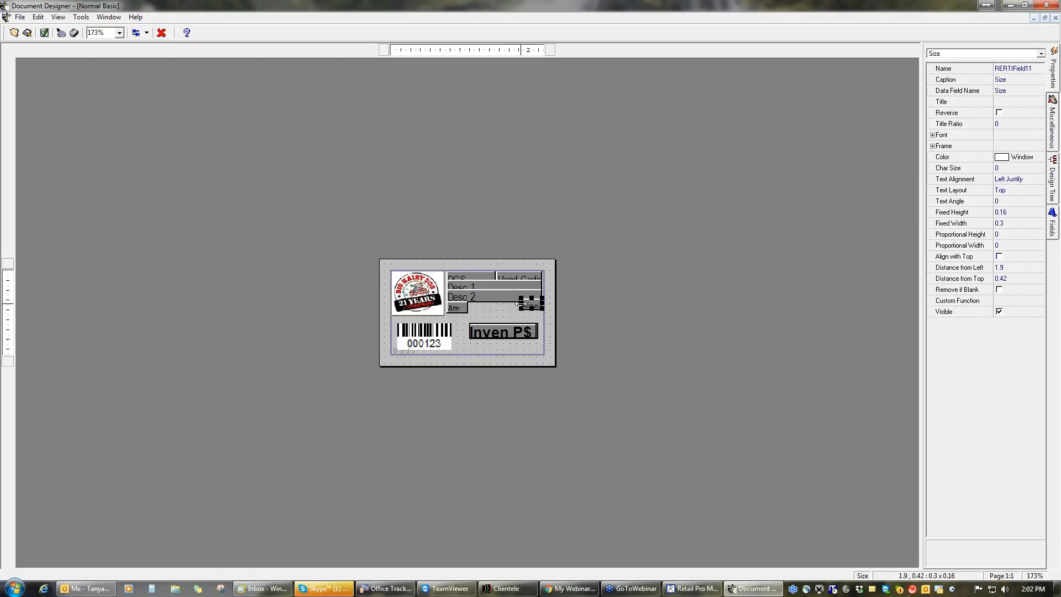
shift+click(456, 308)
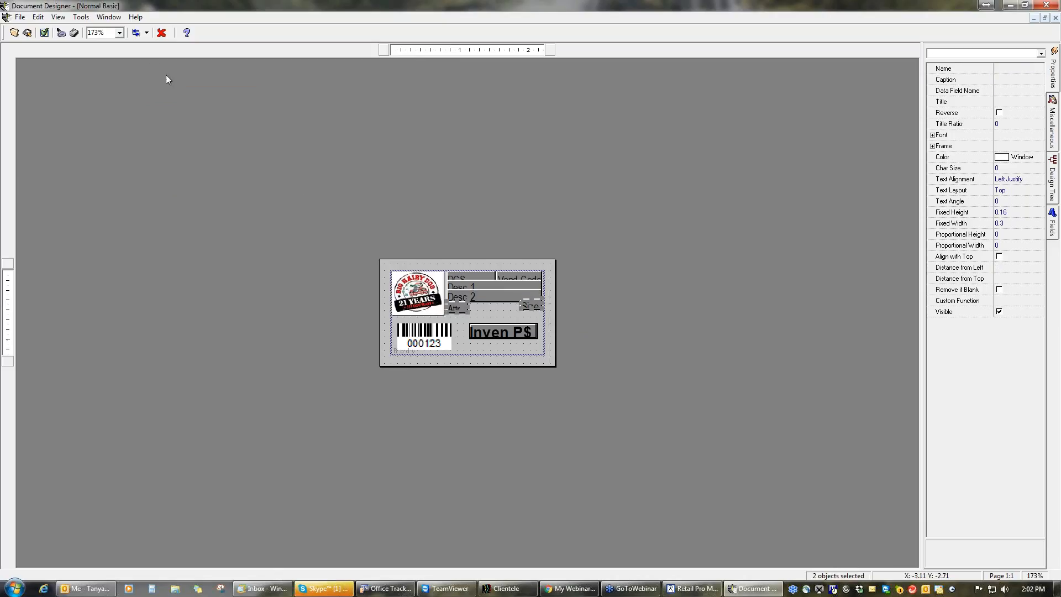
click(148, 34)
click(153, 46)
click(496, 307)
Match the width of the Attr field to the DCS field.
click(465, 308)
click(477, 276)
shift+click(463, 308)
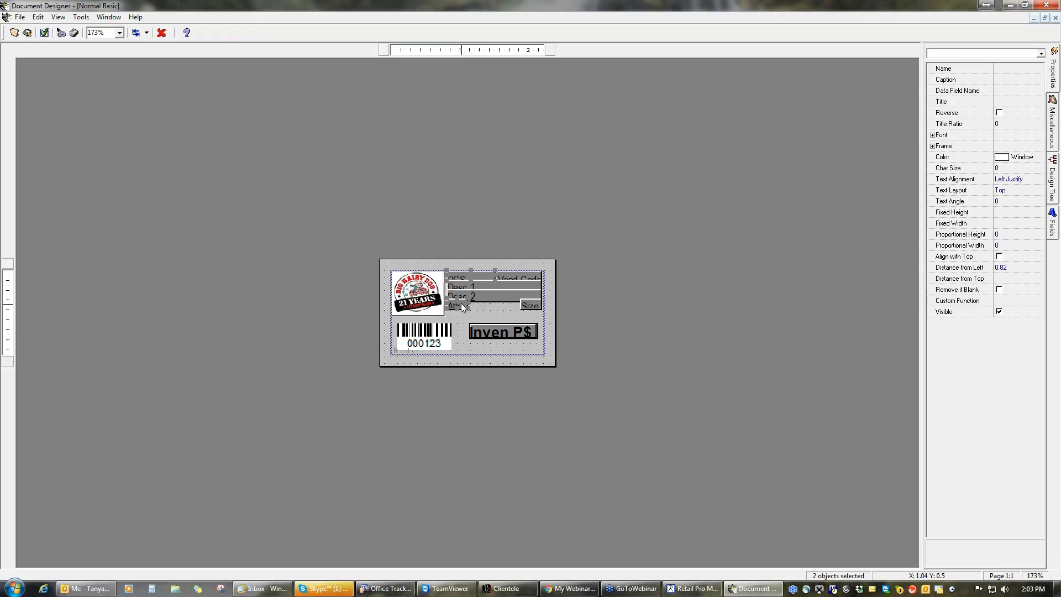
click(147, 33)
click(173, 122)
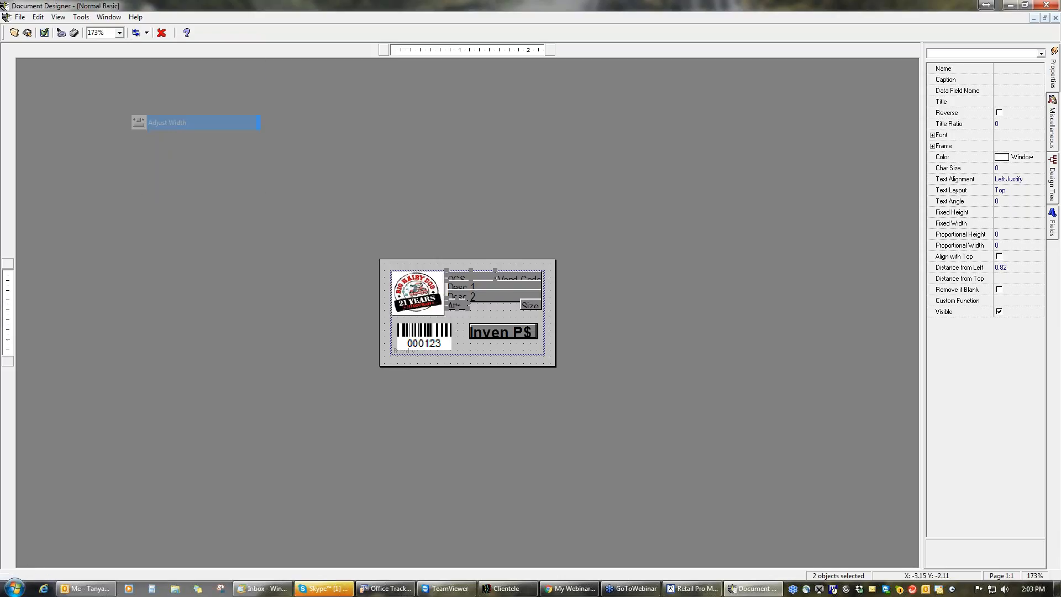
Match the Size field's width to the Vend Code field and right-align the two fields.
click(518, 276)
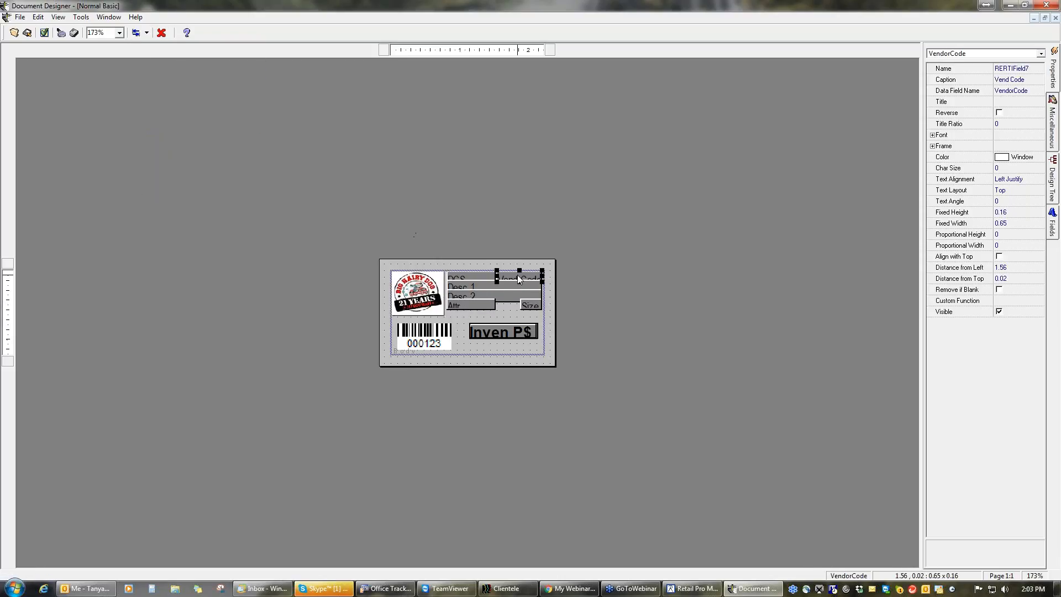
shift+click(532, 305)
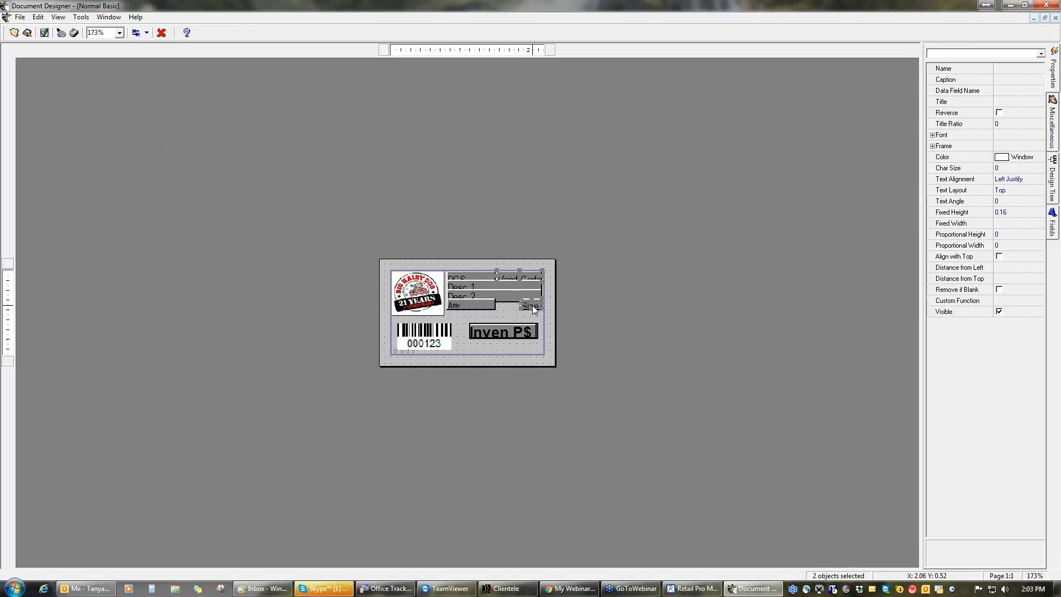
click(148, 33)
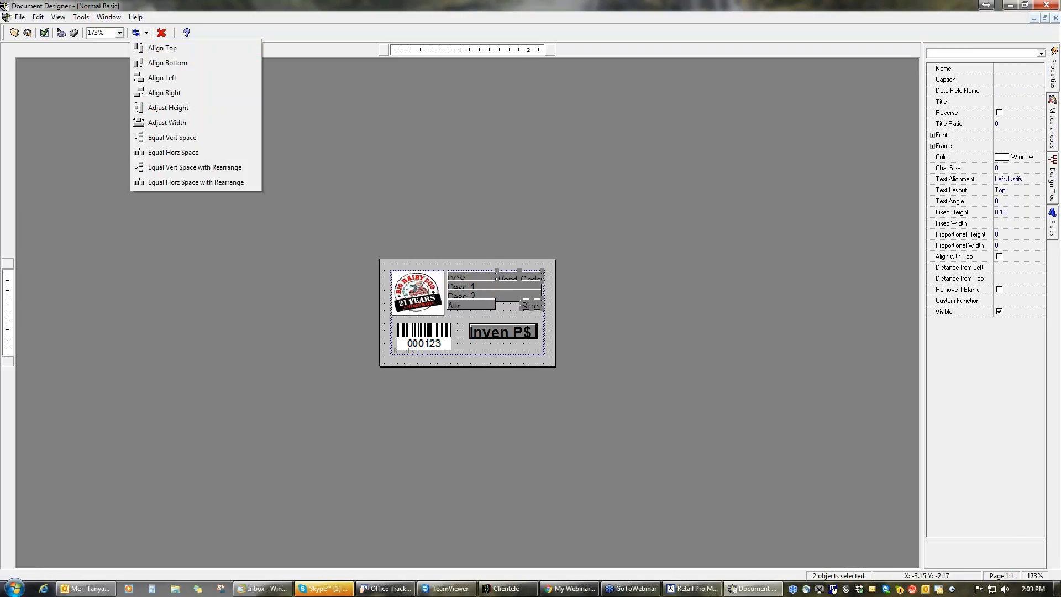
click(257, 120)
click(146, 32)
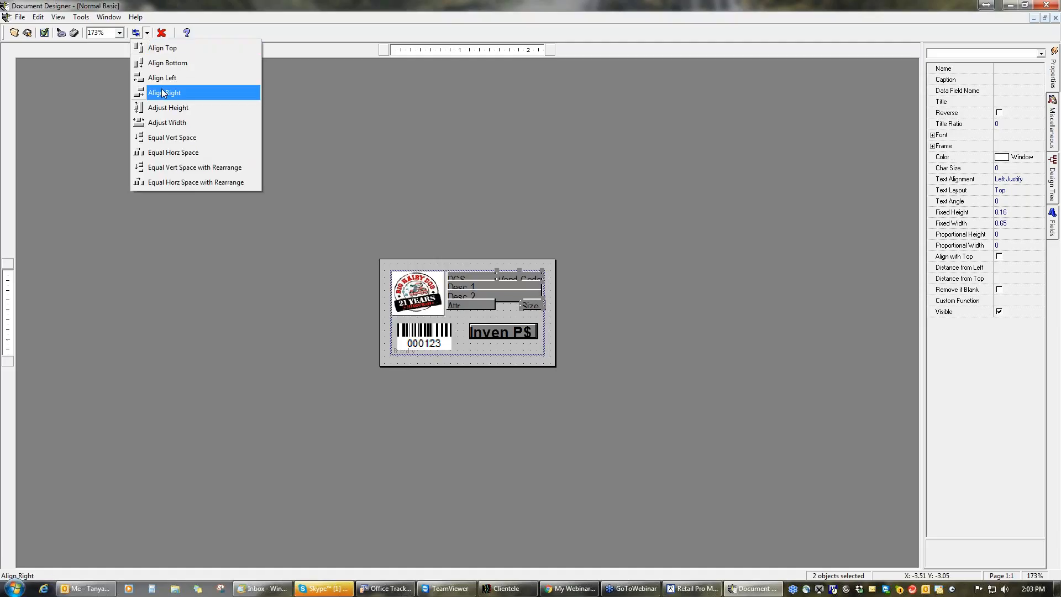
click(165, 93)
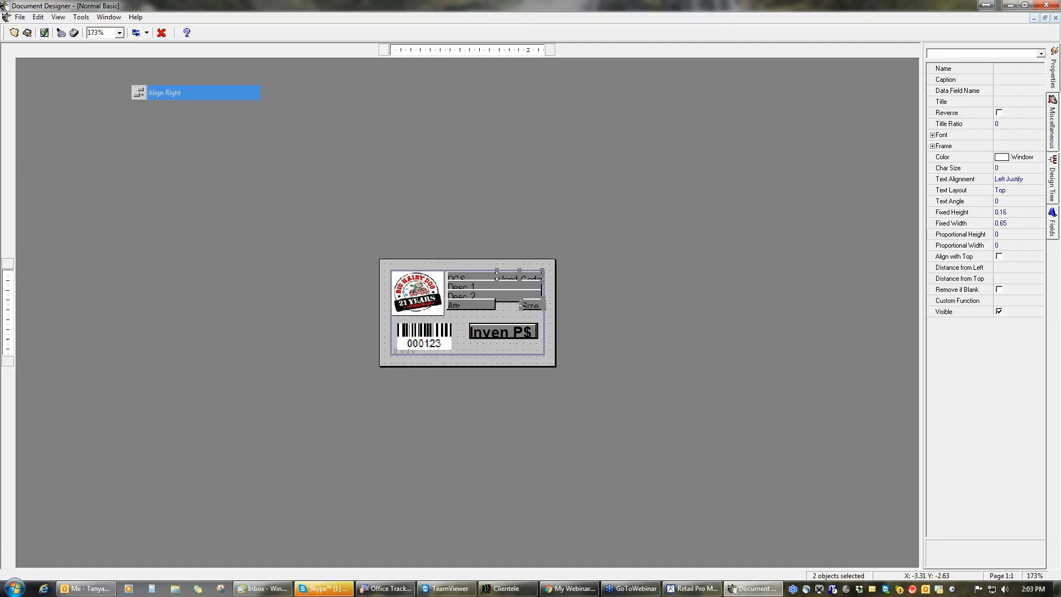
click(458, 321)
Increase the Size field's height to about 0.24 and set its font to Arial Narrow Bold, size 10.
click(529, 305)
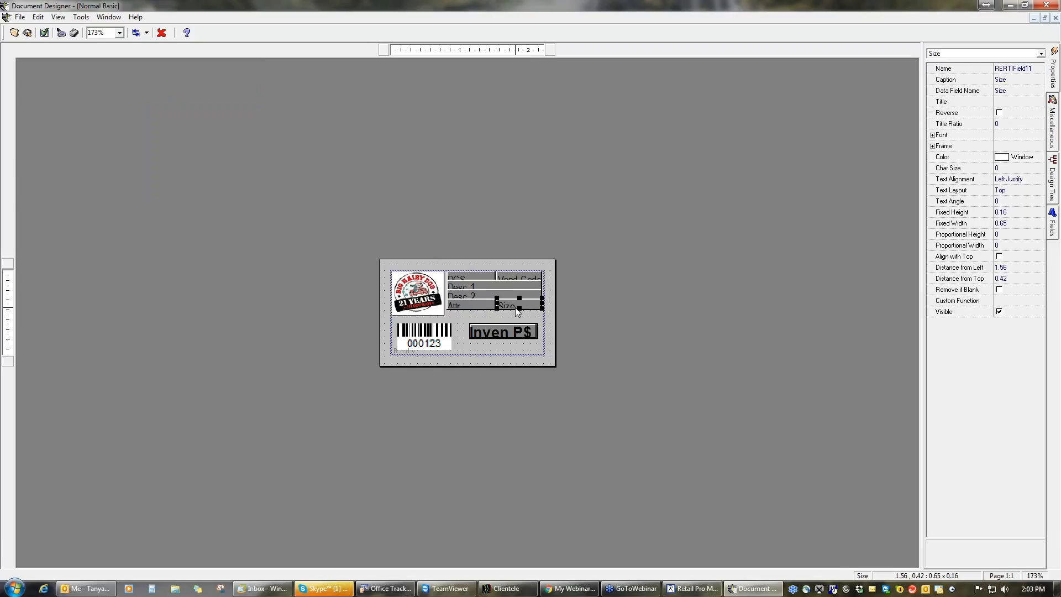
drag(522, 311, 522, 317)
click(1028, 134)
click(1040, 135)
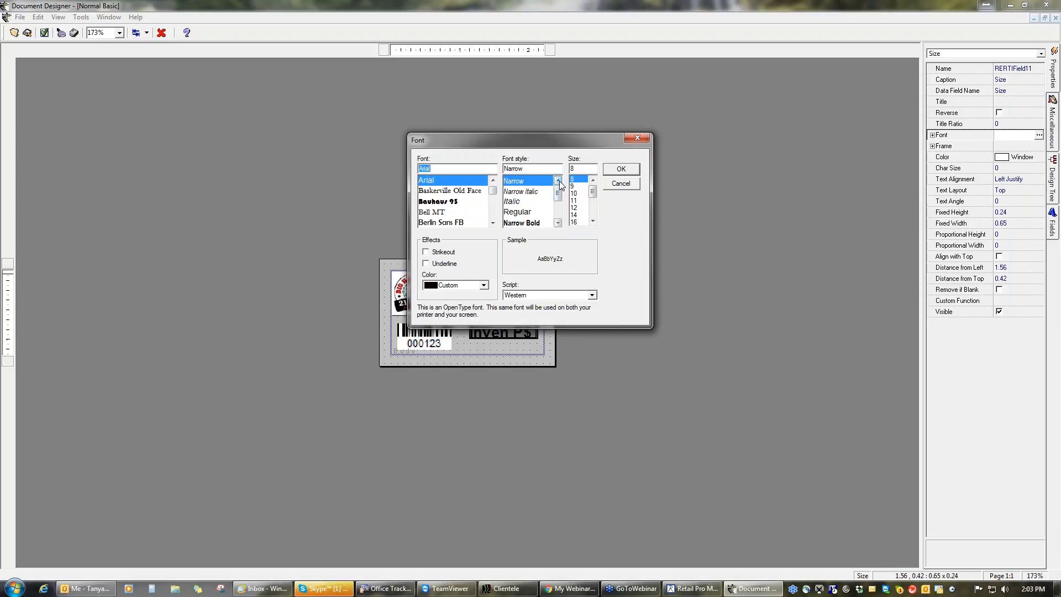
click(537, 223)
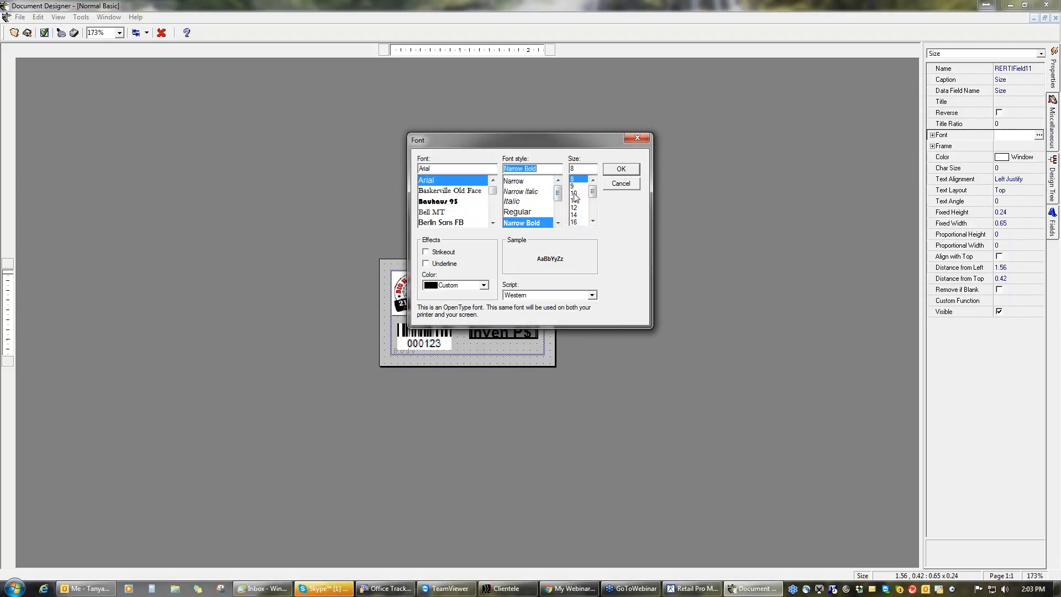
click(575, 194)
click(621, 171)
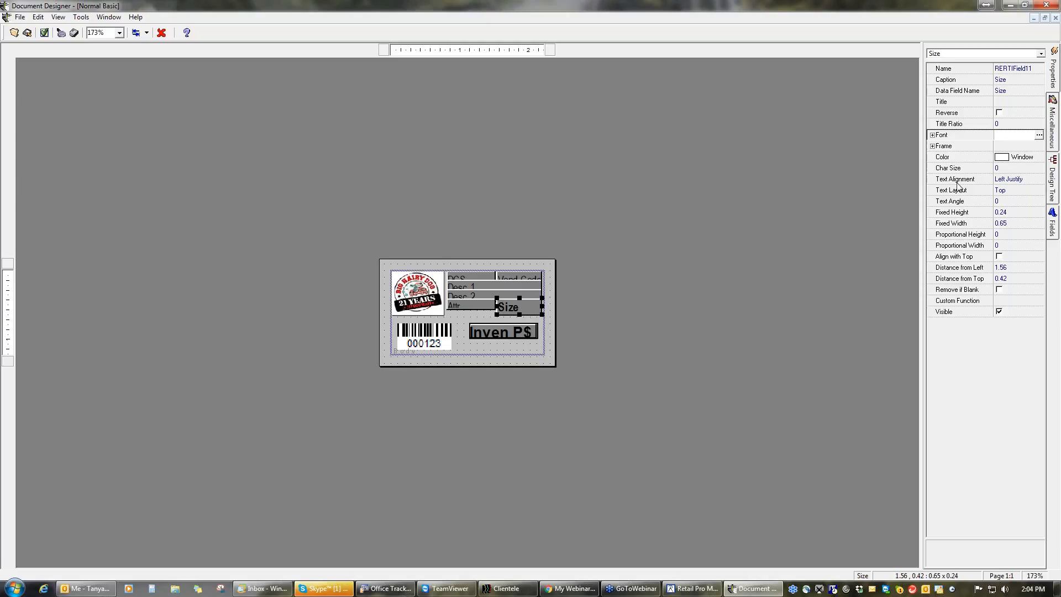
Set the text alignment of the Size and Vend Code fields to Right Justify.
click(1030, 183)
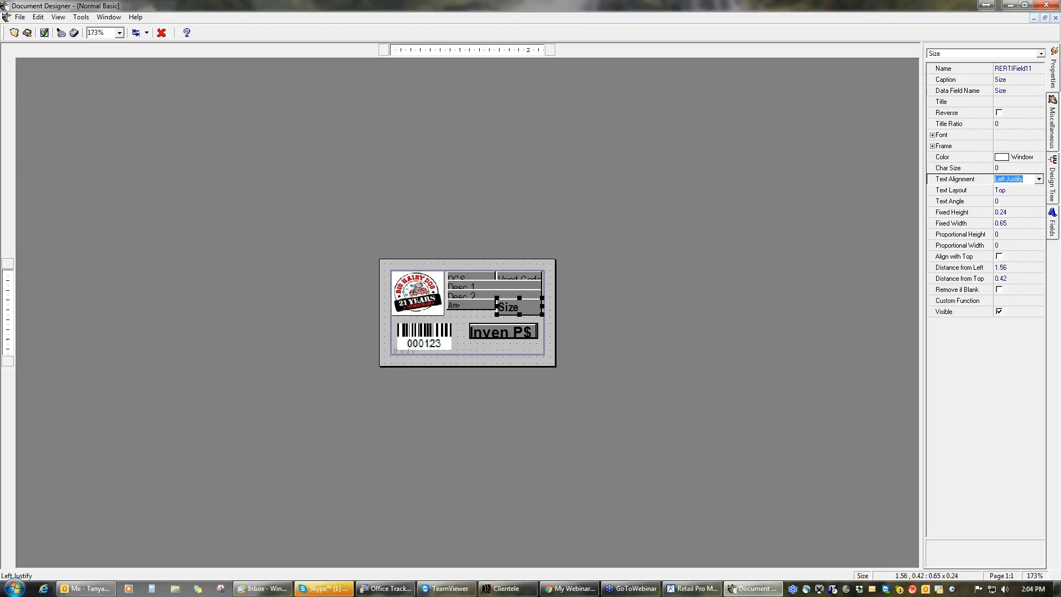
click(1028, 180)
click(1020, 201)
click(519, 280)
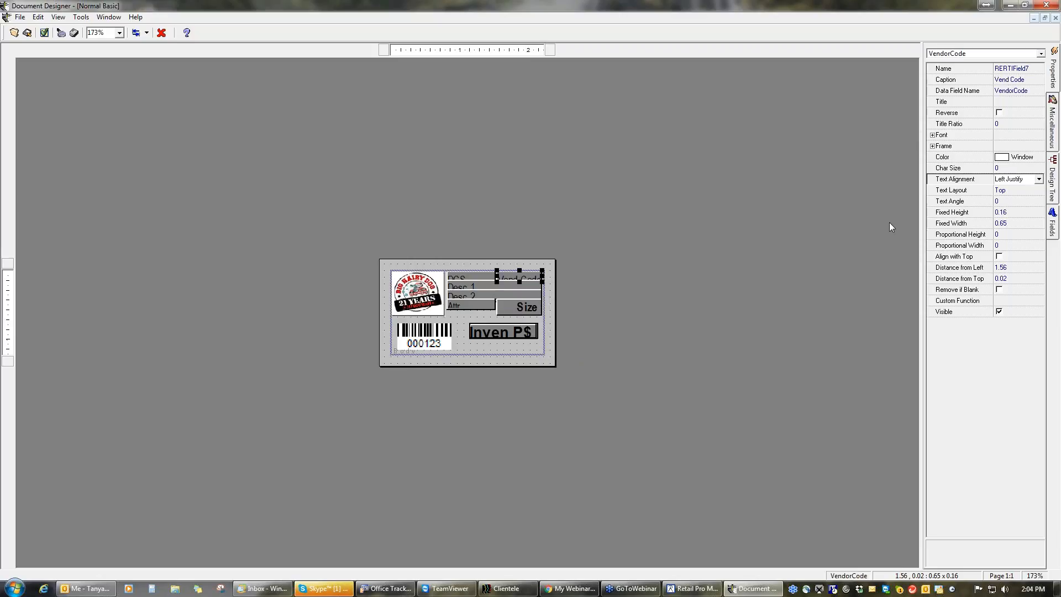
click(1040, 179)
click(997, 202)
Preview the tag enlarged to check the right-justified Size and Vend Code fields, and return to the design.
click(62, 34)
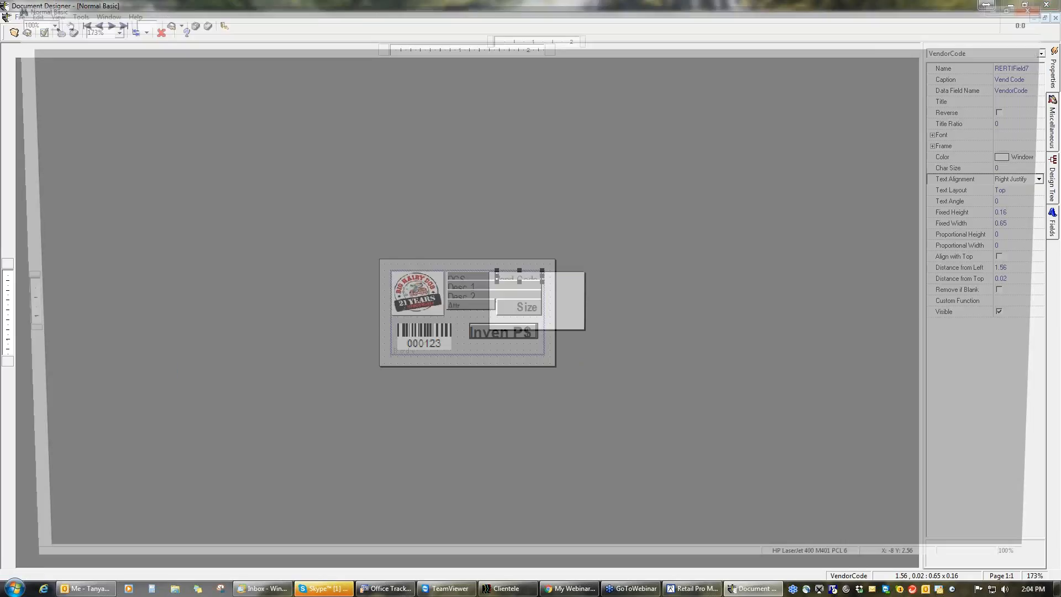
scroll(174, 386, up, 3)
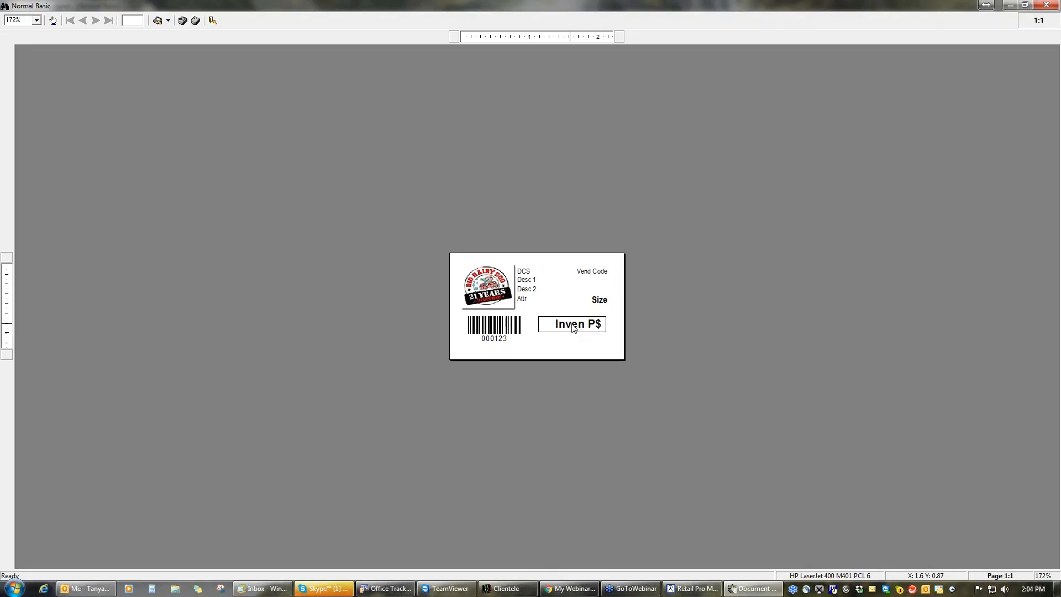
click(1048, 6)
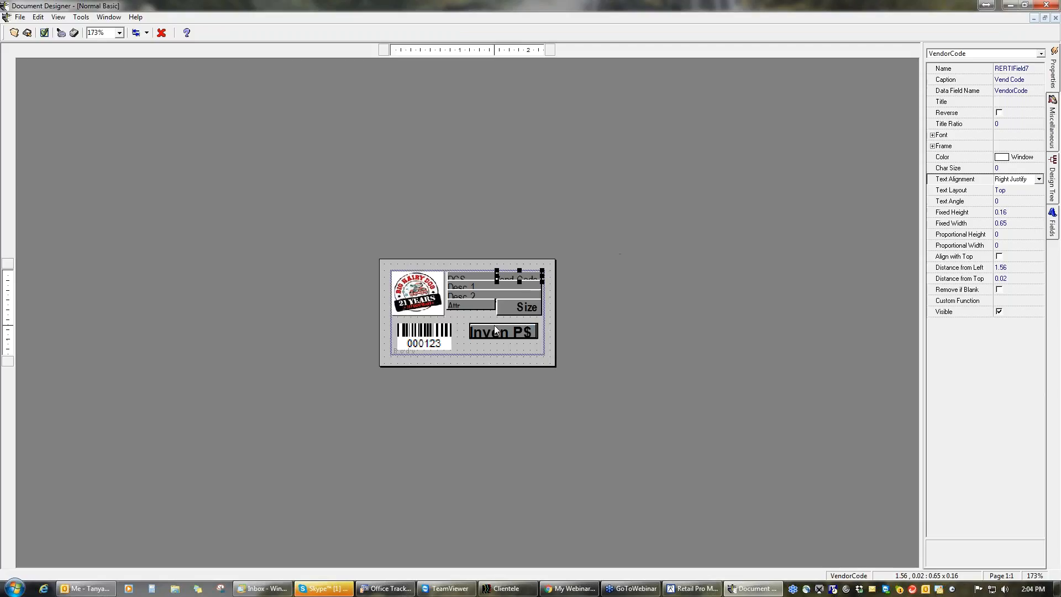
Center the text of the Inven P$ price field and set its font size to 16.
click(496, 331)
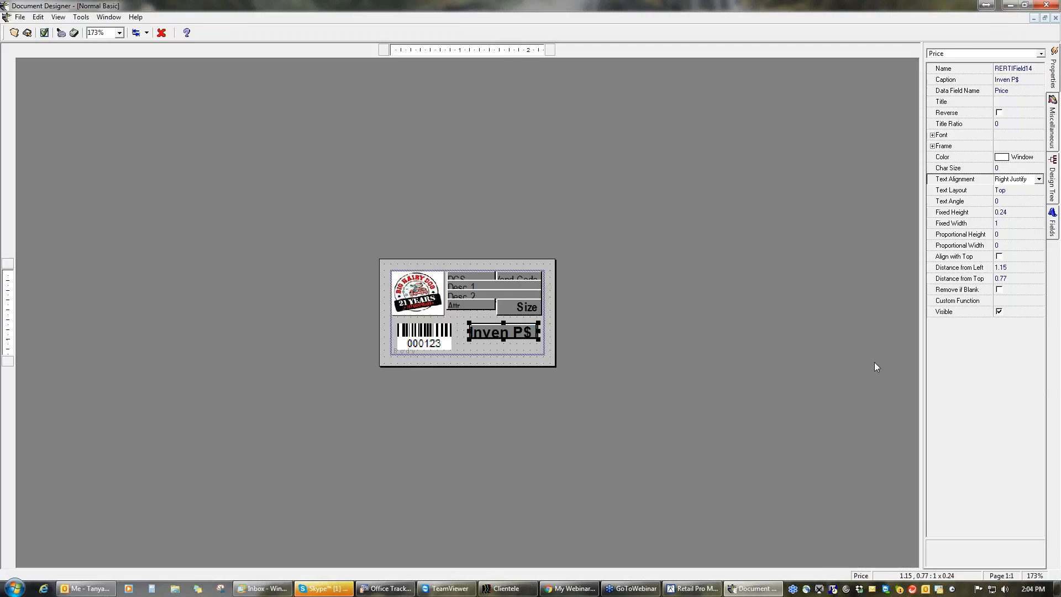
click(1039, 179)
key(Down)
key(Return)
click(1019, 136)
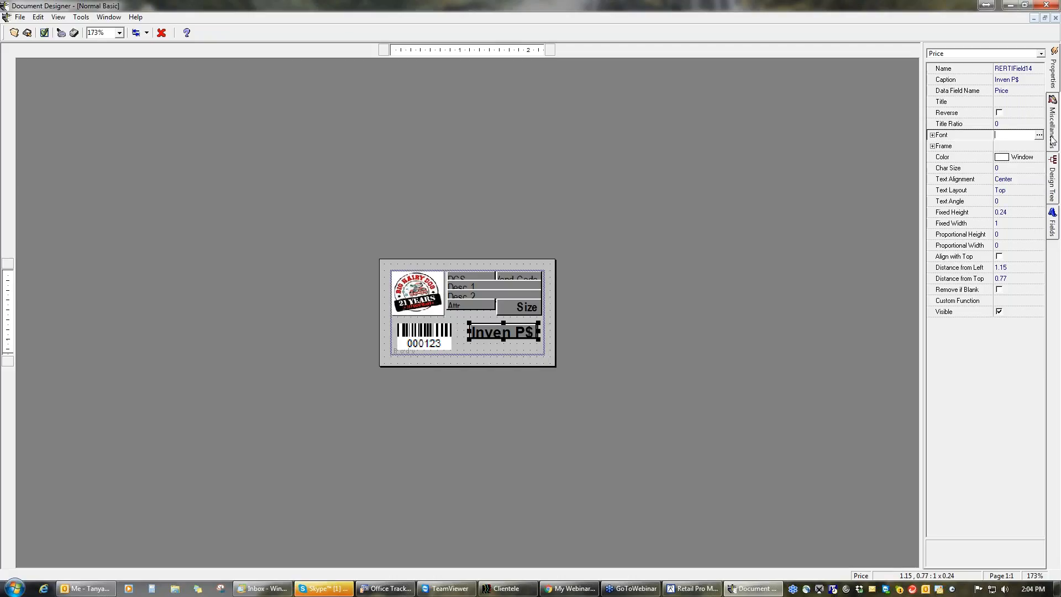
click(1039, 136)
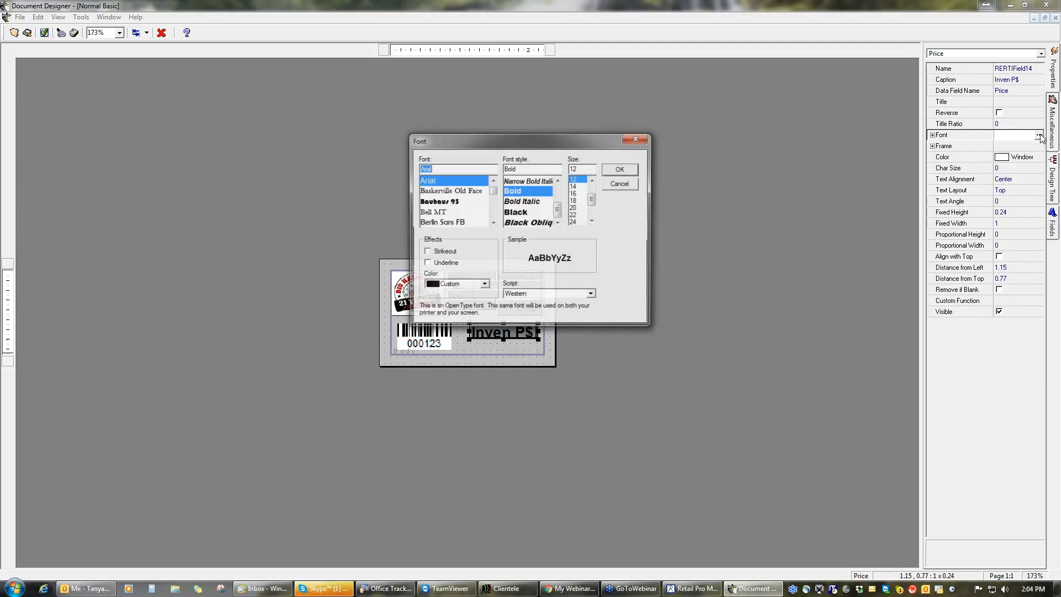
click(577, 194)
click(622, 168)
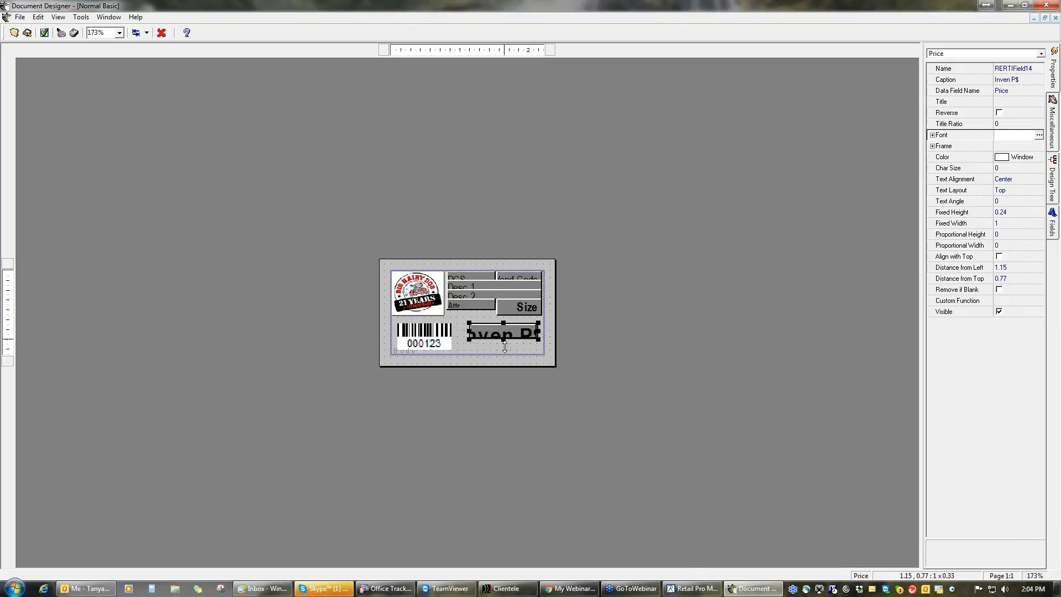
Enlarge the Inven P$ field to about 1.07 wide by 0.35 high and right-align it with the Size field.
drag(505, 346, 505, 354)
drag(472, 335, 466, 336)
click(539, 307)
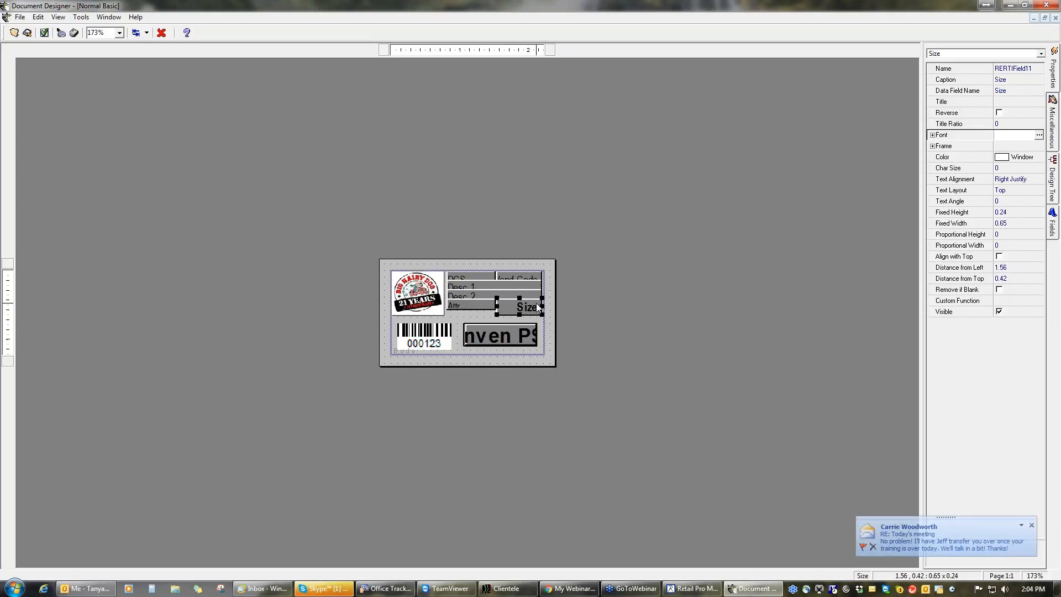
shift+click(522, 334)
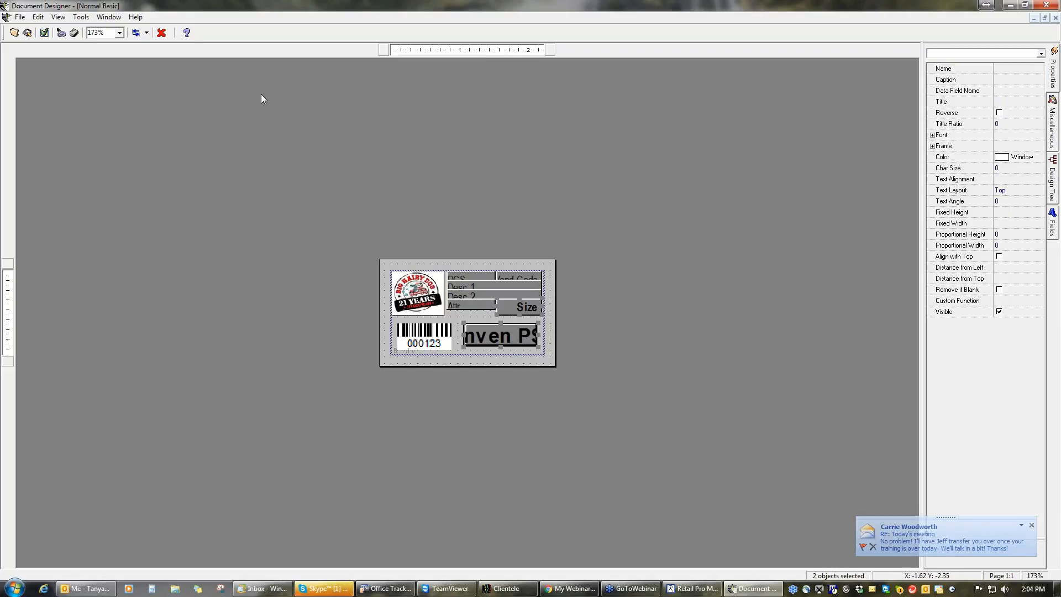
click(147, 33)
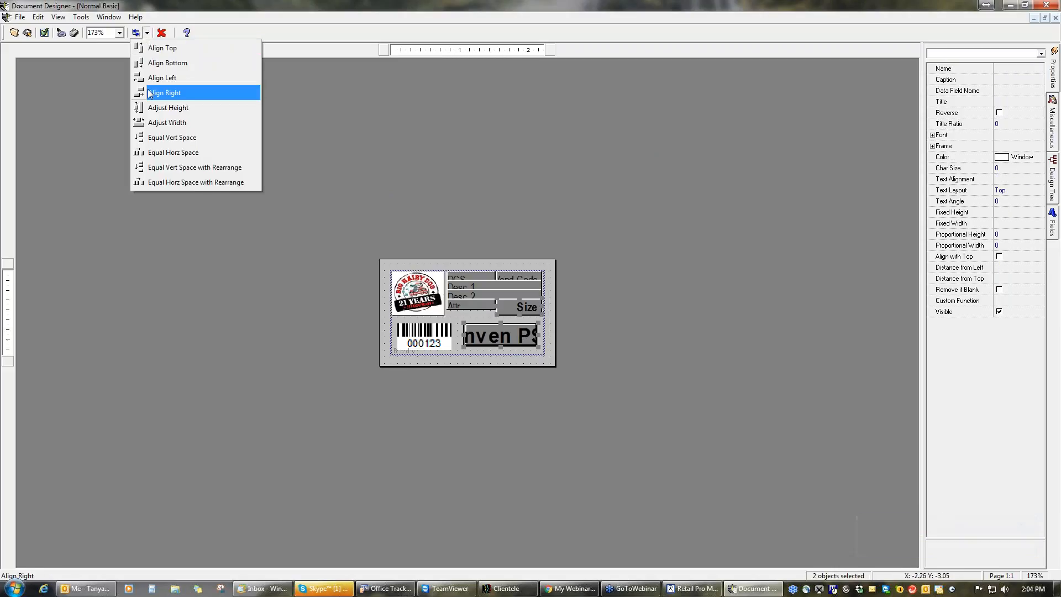
click(166, 92)
click(463, 344)
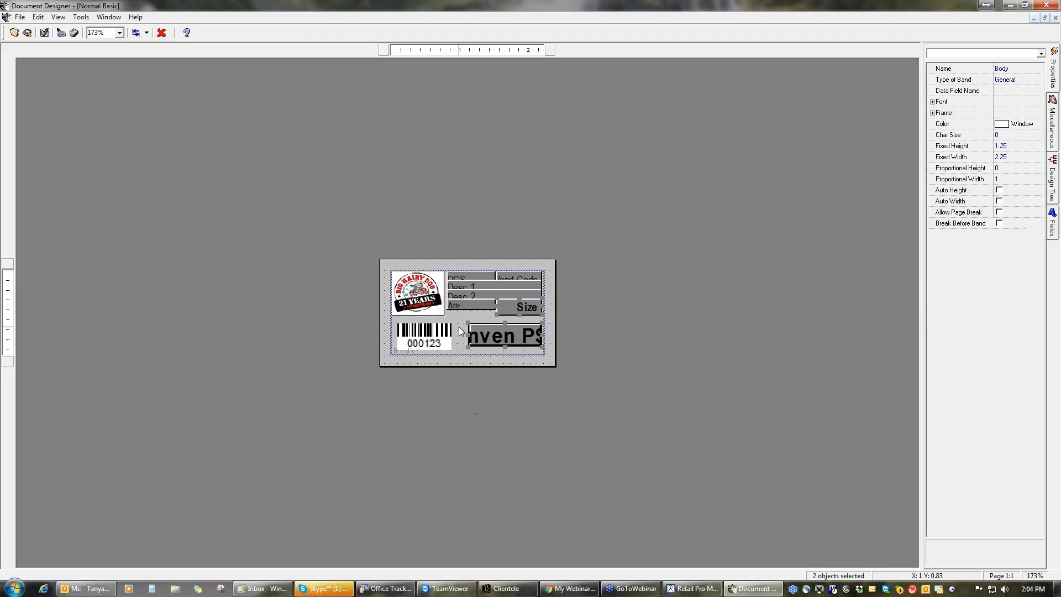
Preview the tag enlarged to check the bigger price text and its frame, and return to the design.
click(61, 33)
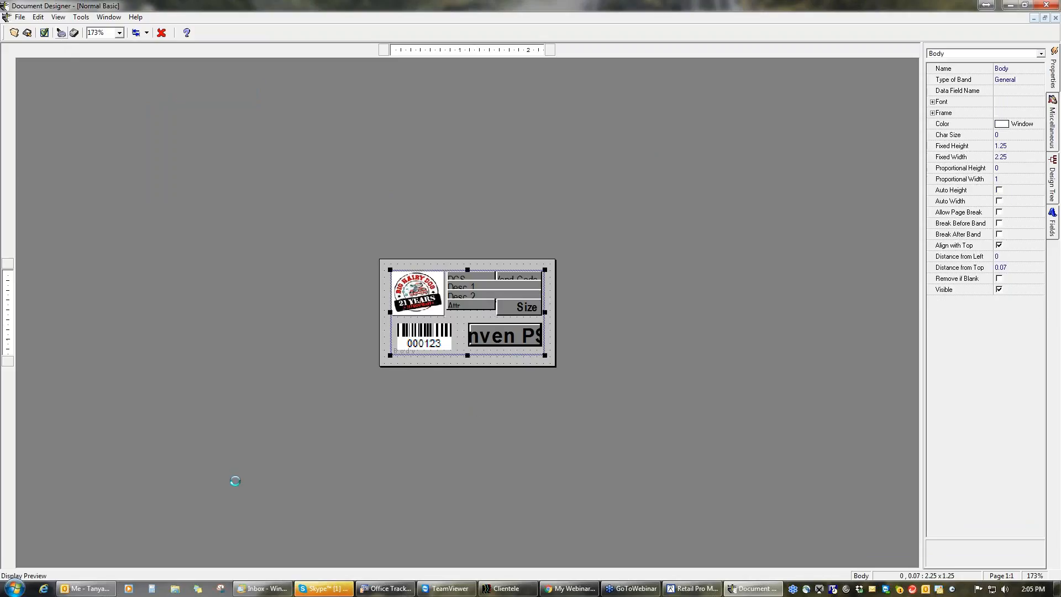
scroll(538, 307, up, 3)
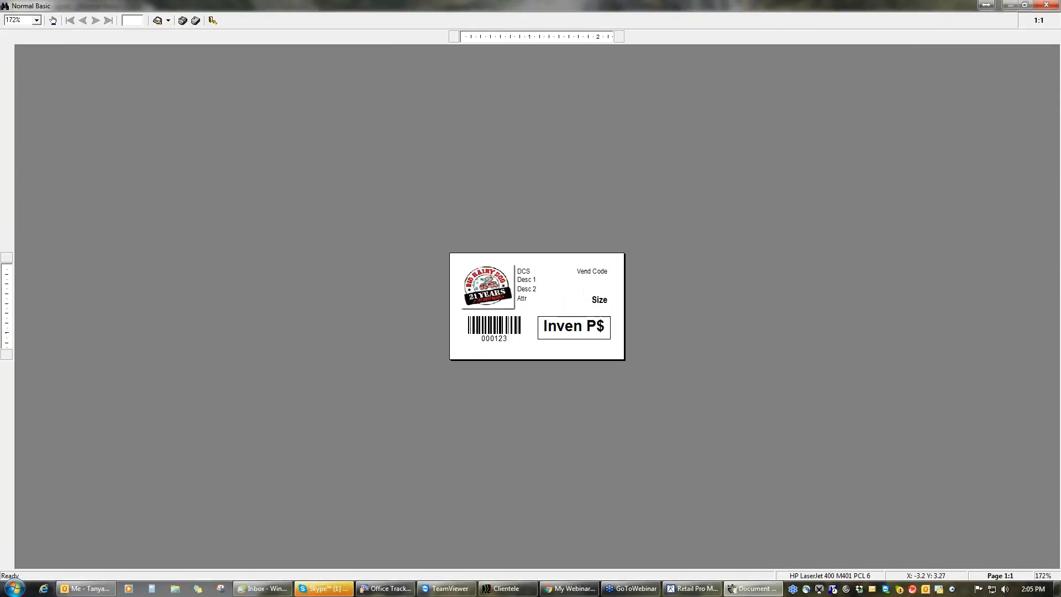
scroll(538, 307, up, 1)
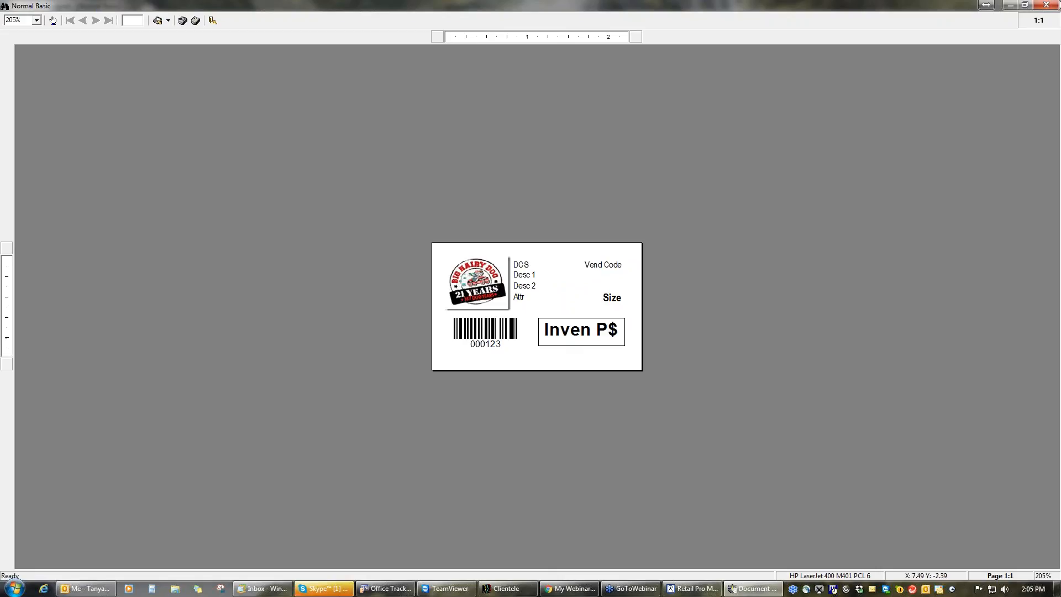
click(1046, 5)
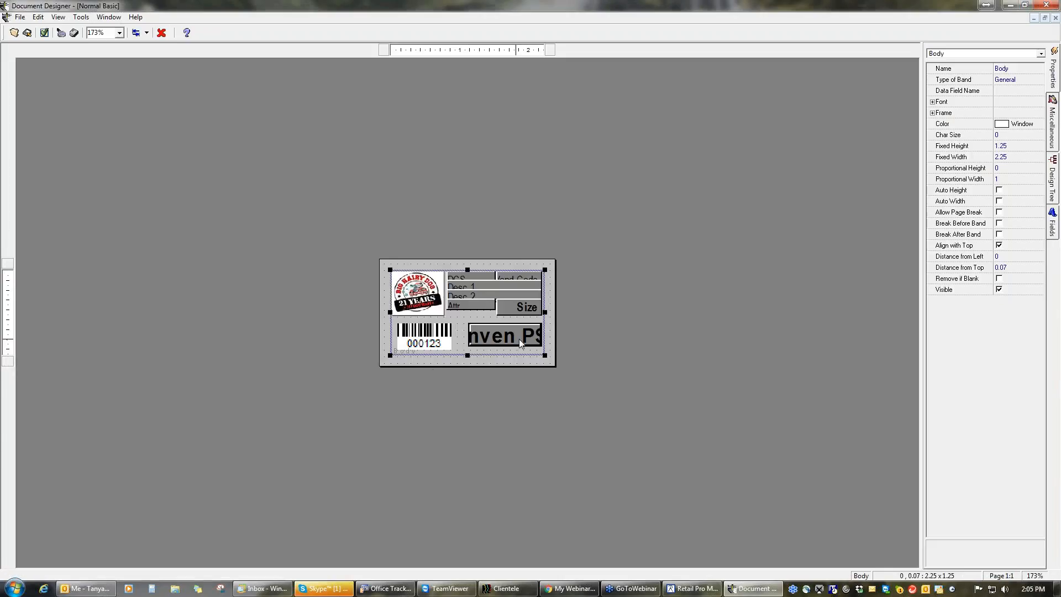
Set the text layout of the Inven P$ price field to Center, check it in the tag preview, and return to the design.
click(530, 334)
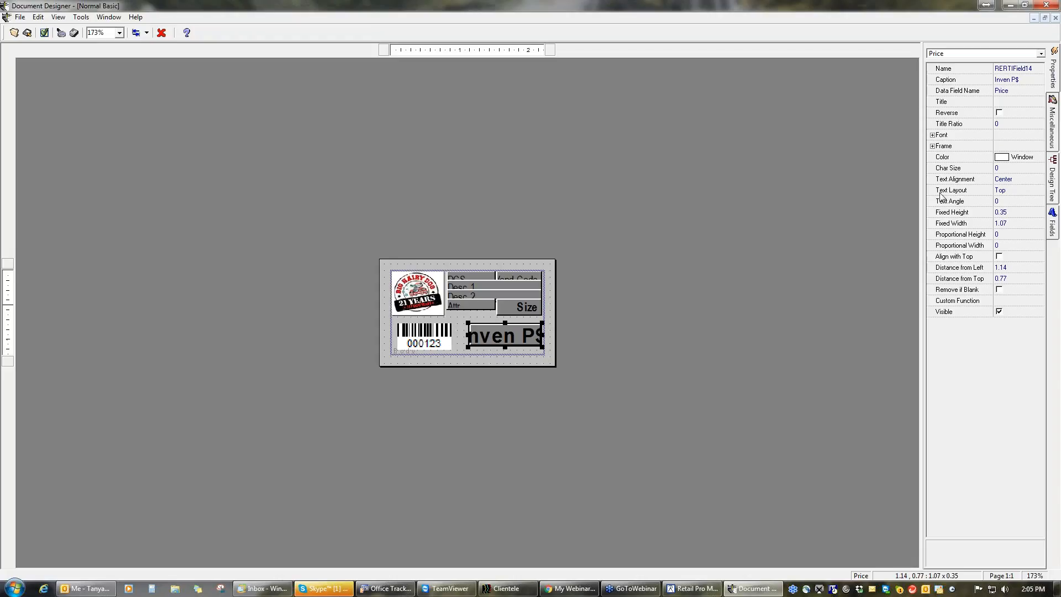
click(989, 190)
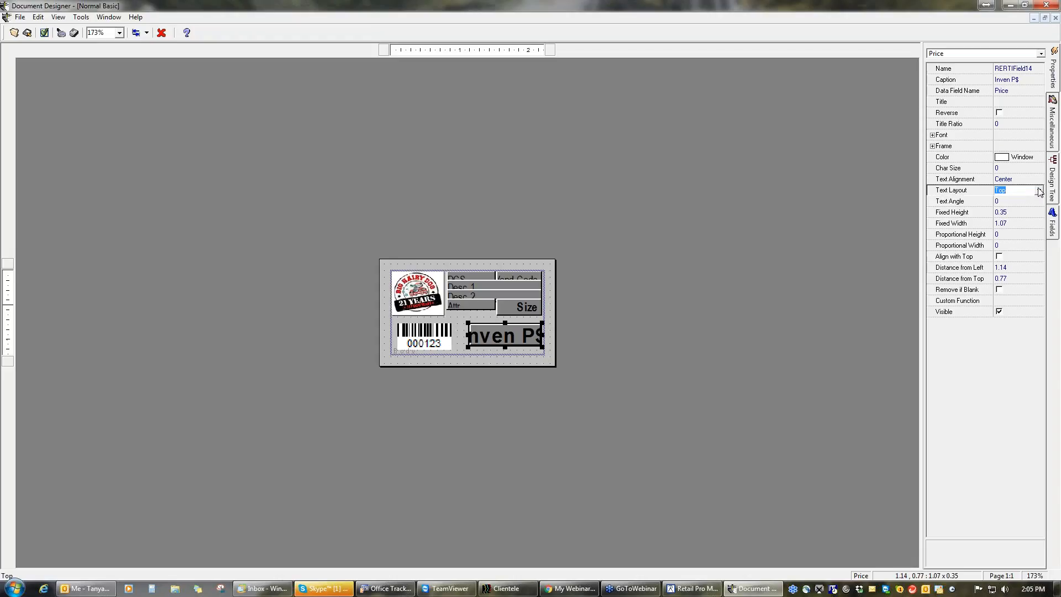
click(1039, 190)
key(Down)
key(Return)
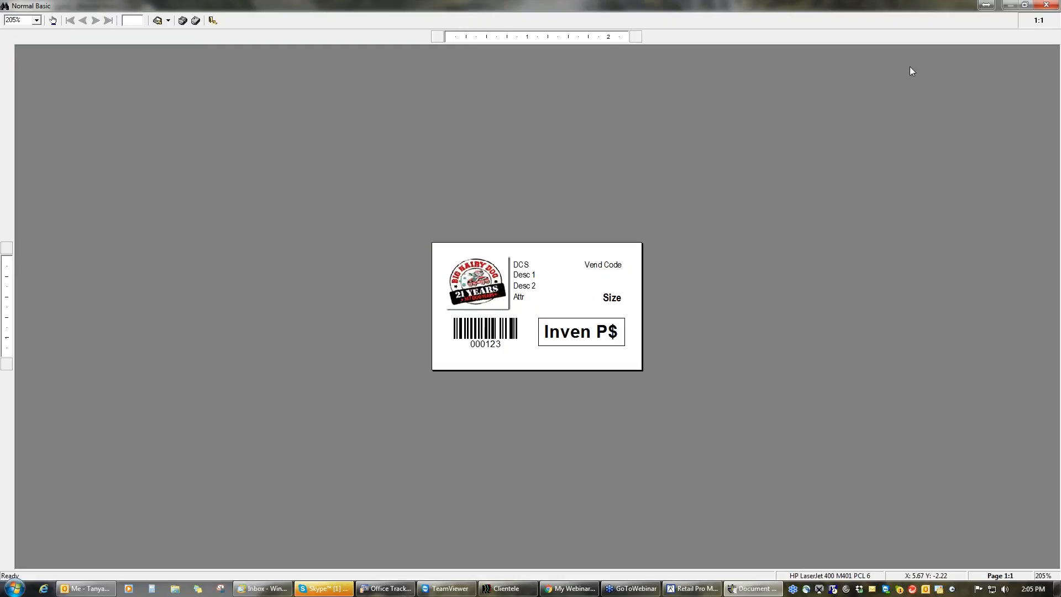
click(1047, 5)
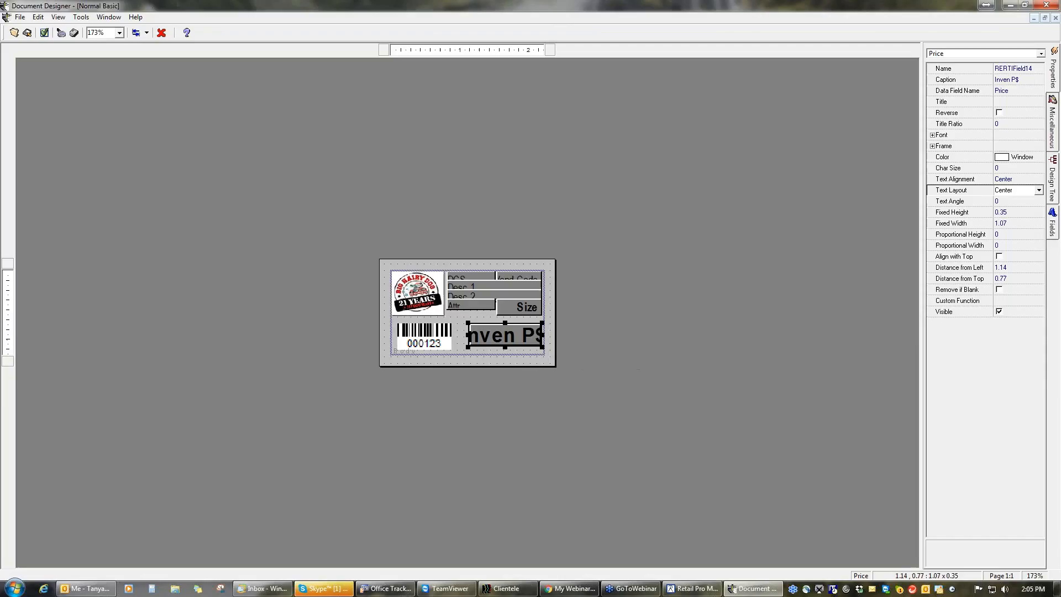
Try the Bottom text layout on the Inven P$ field, preview the tag, and set the layout back to Center.
click(1039, 191)
click(1016, 223)
click(61, 33)
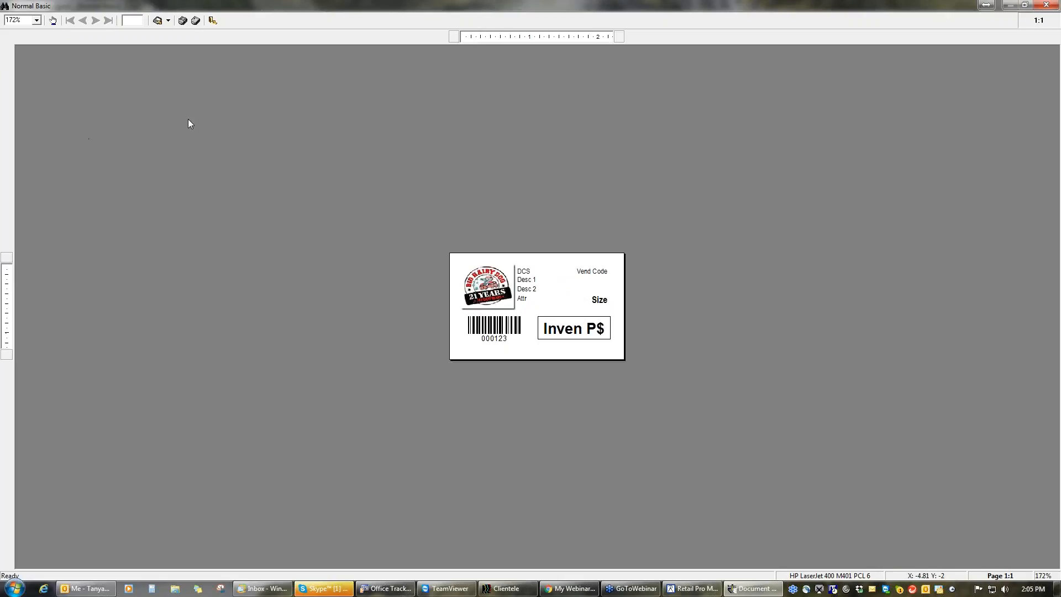
click(1056, 6)
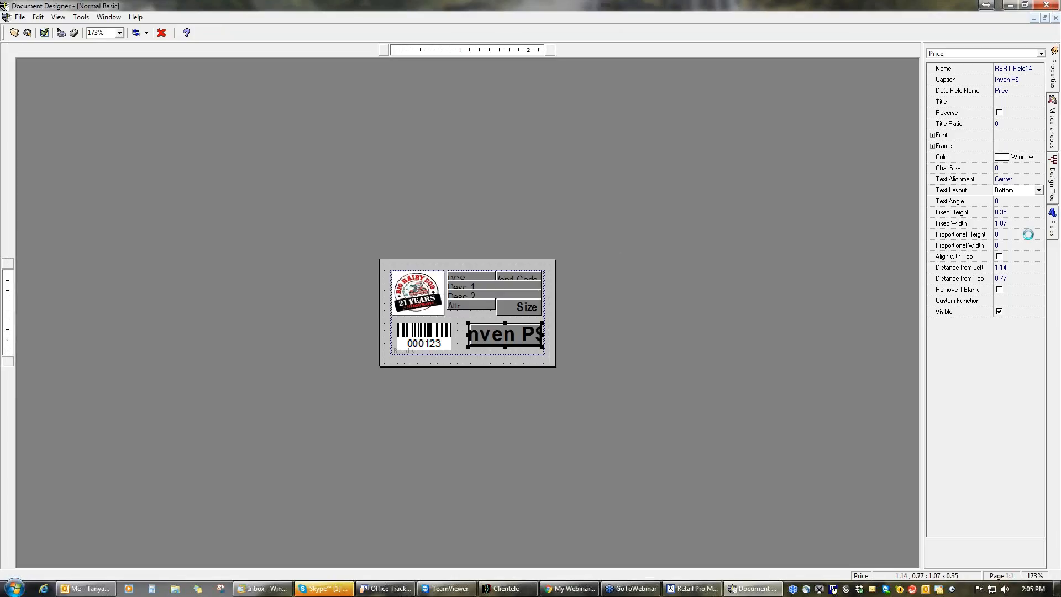
click(1039, 190)
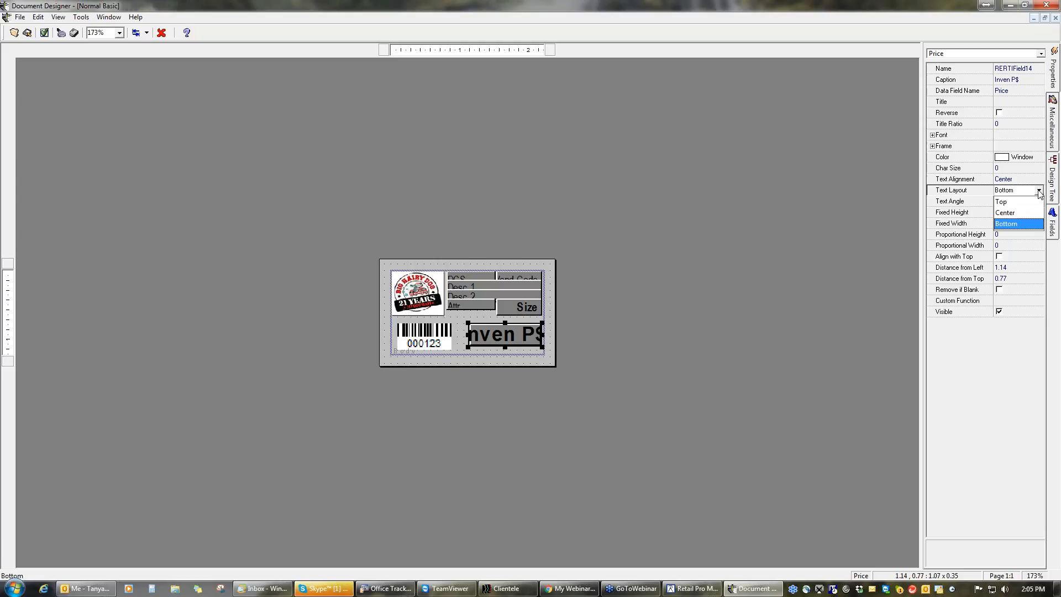
click(1011, 214)
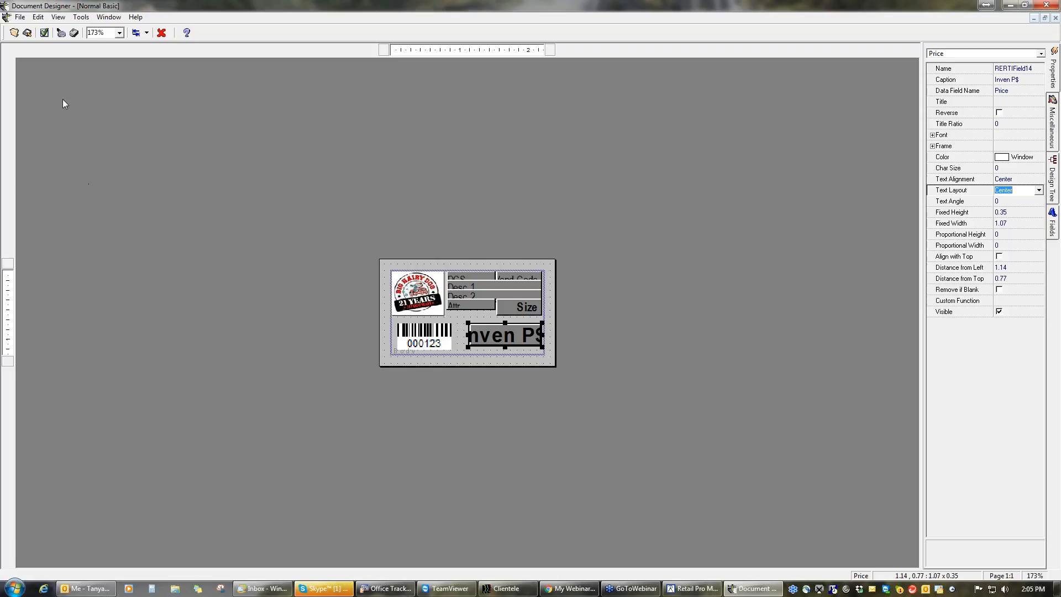
Save the tag as a new design named Webinar 090716 in the Inventory schema.
click(20, 19)
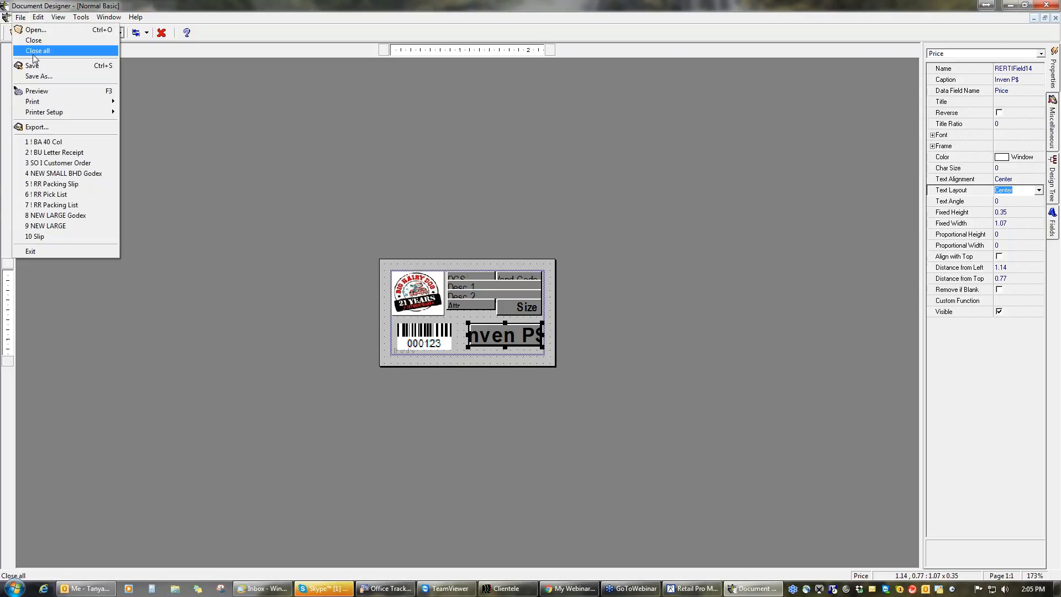
click(50, 76)
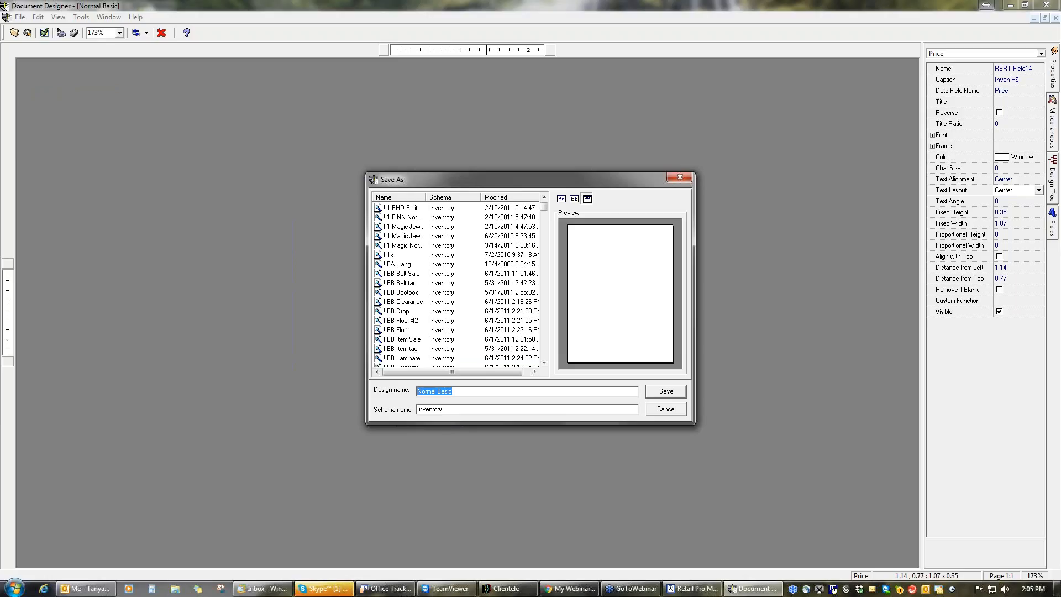
text(Webinar 090716)
click(677, 392)
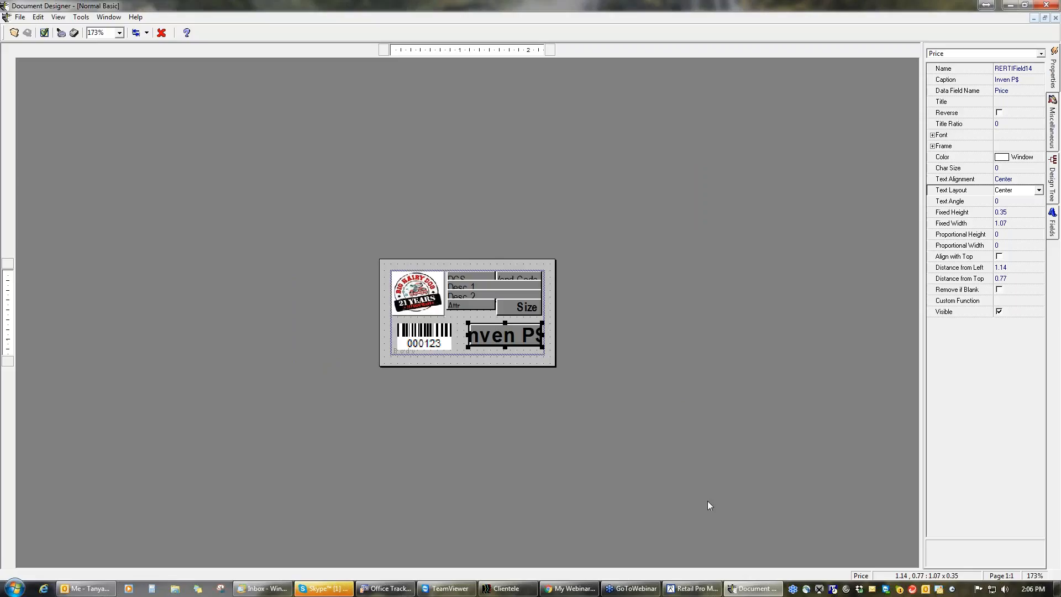
Switch to Retail Pro, open the merchandise inventory, and select item 1029, the size XXL M'S PREFONTAINE JKT.
click(697, 588)
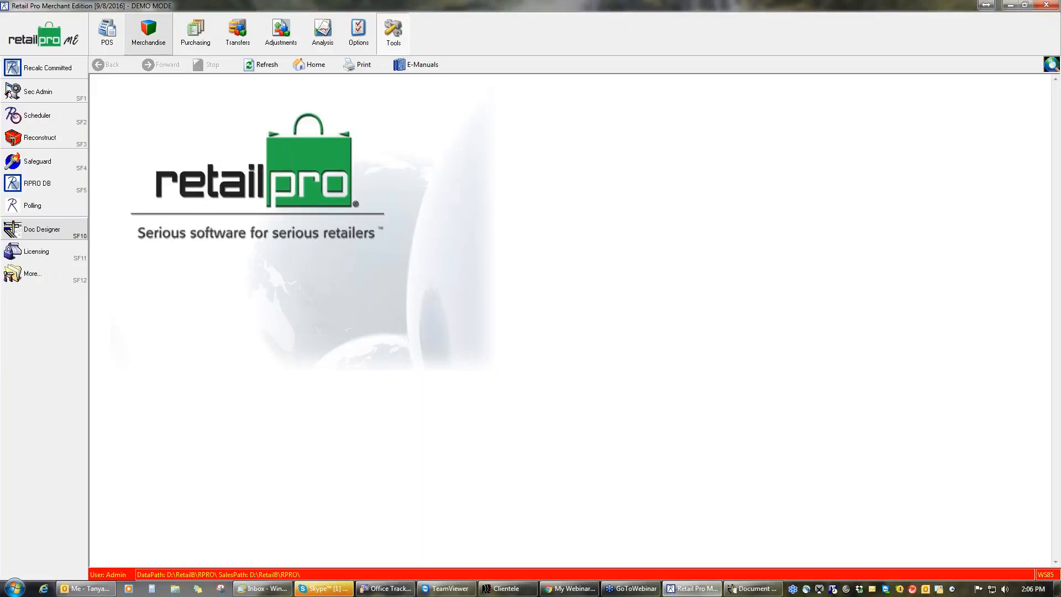
click(156, 44)
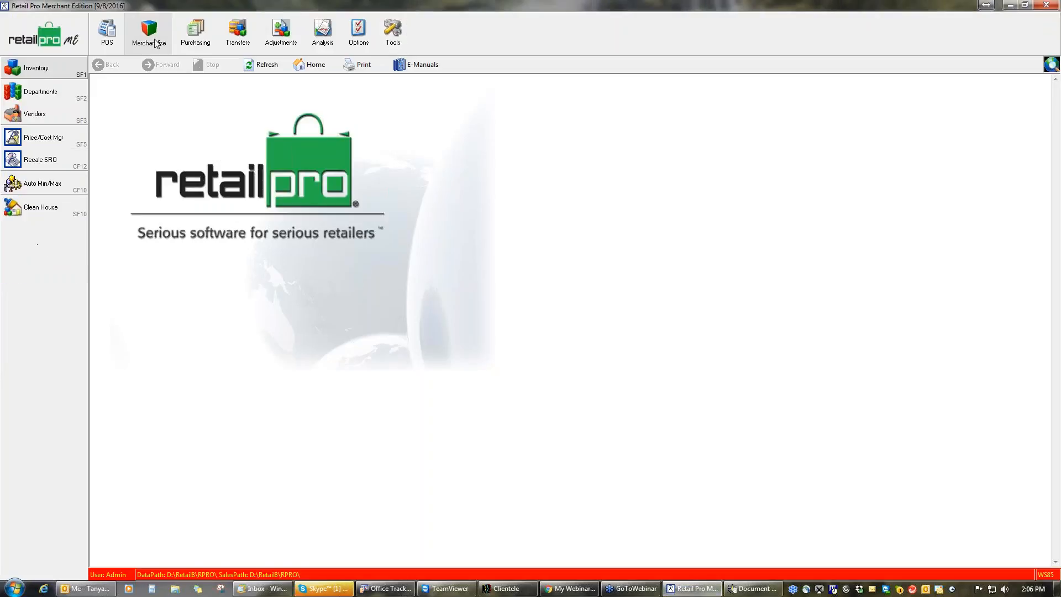
click(54, 70)
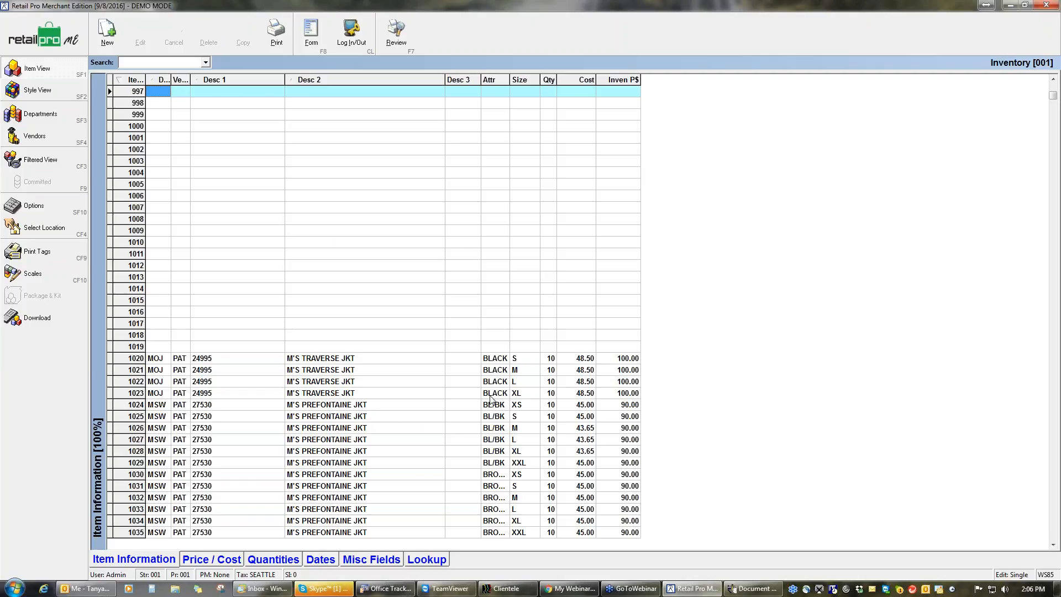
click(524, 463)
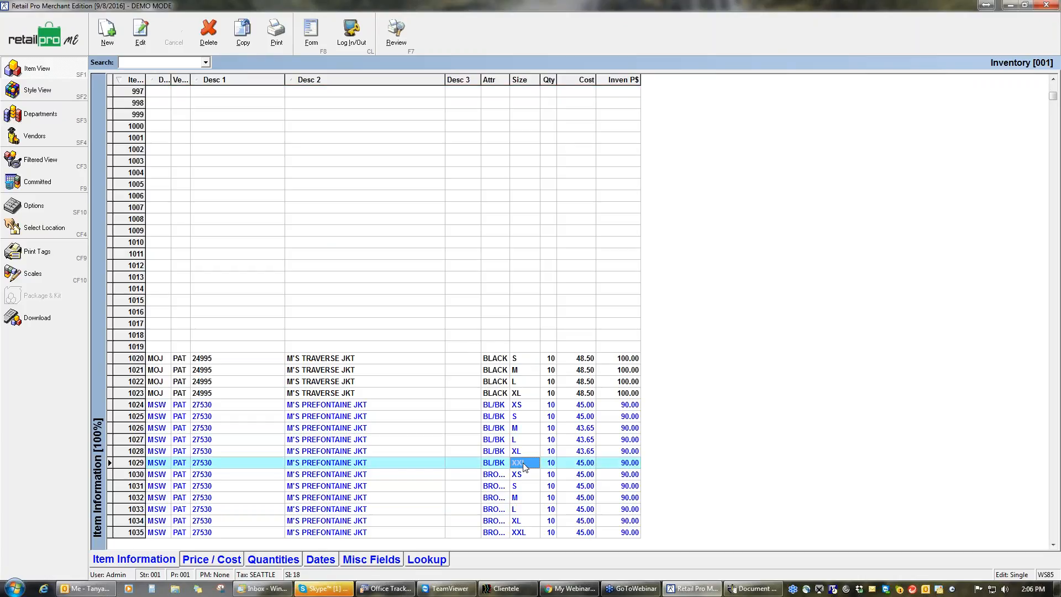
Preview the selected item's tag enlarged with the Webinar 090716 design, and return to the inventory list.
click(39, 255)
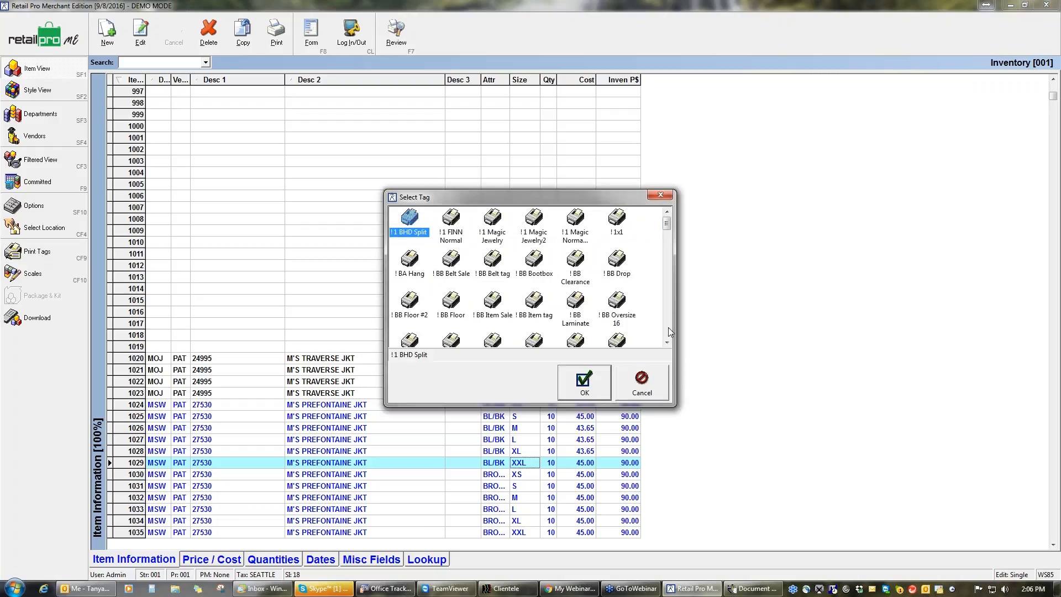
drag(669, 226, 667, 331)
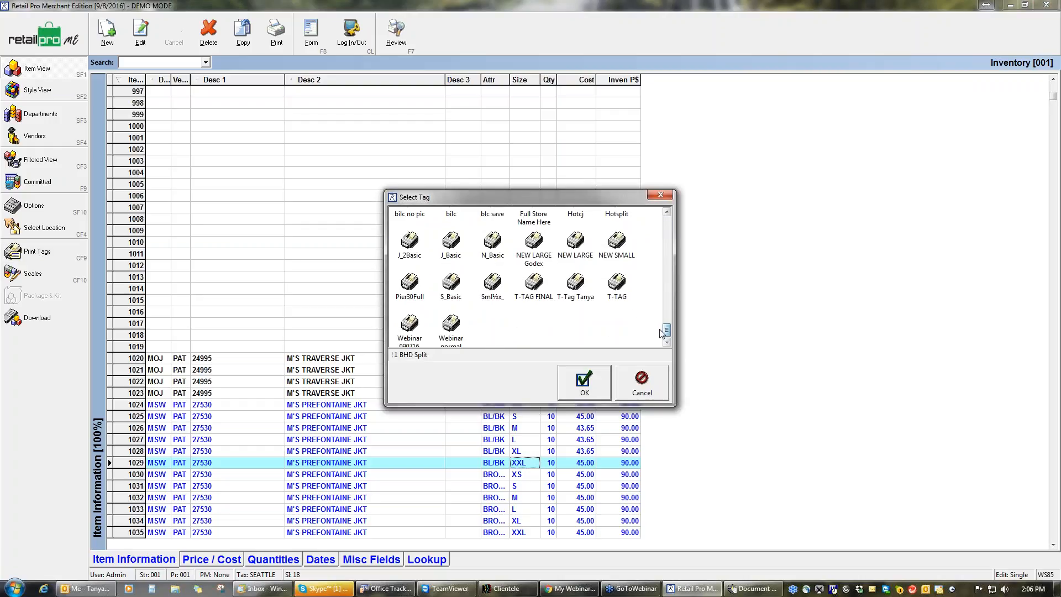
click(407, 332)
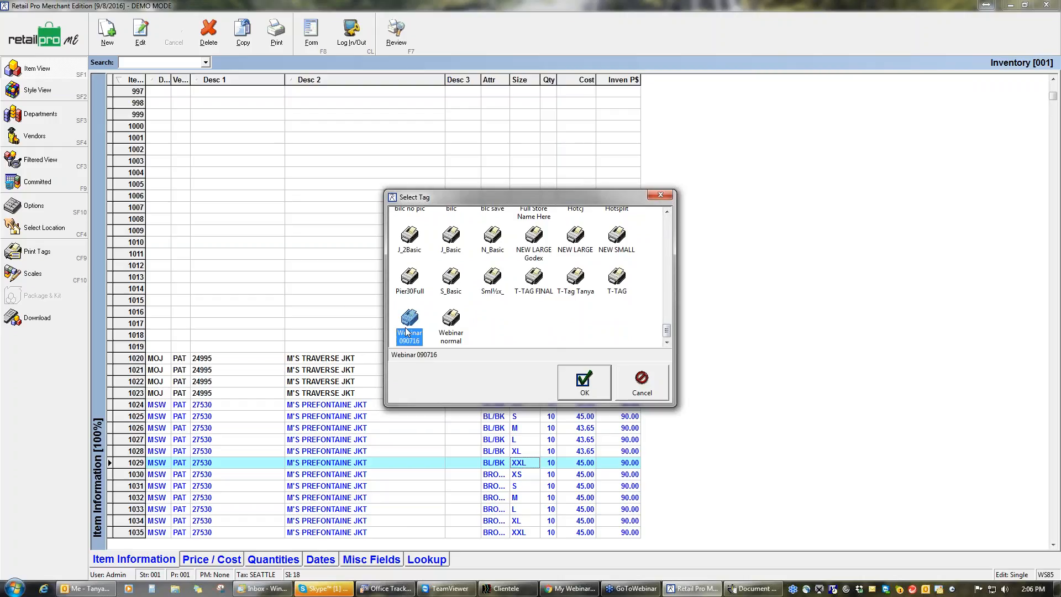
click(586, 383)
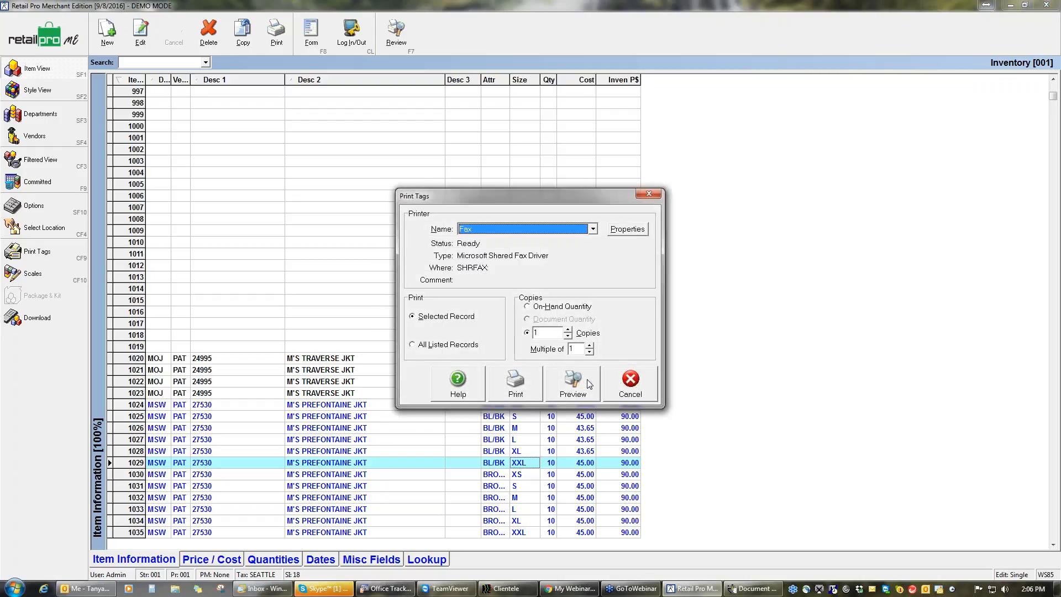
click(574, 386)
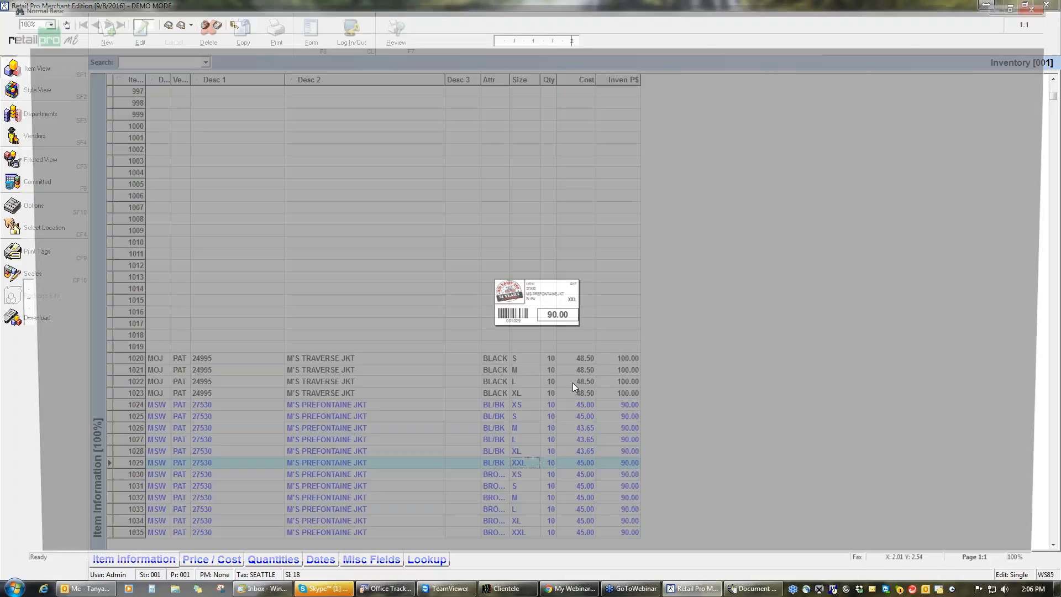
scroll(573, 384, up, 3)
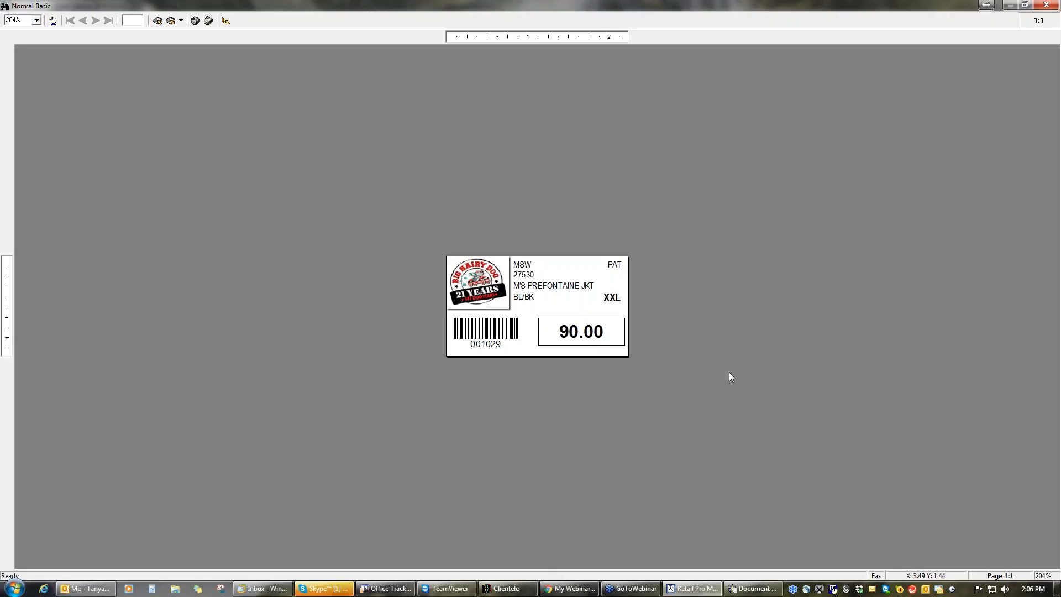
click(1050, 5)
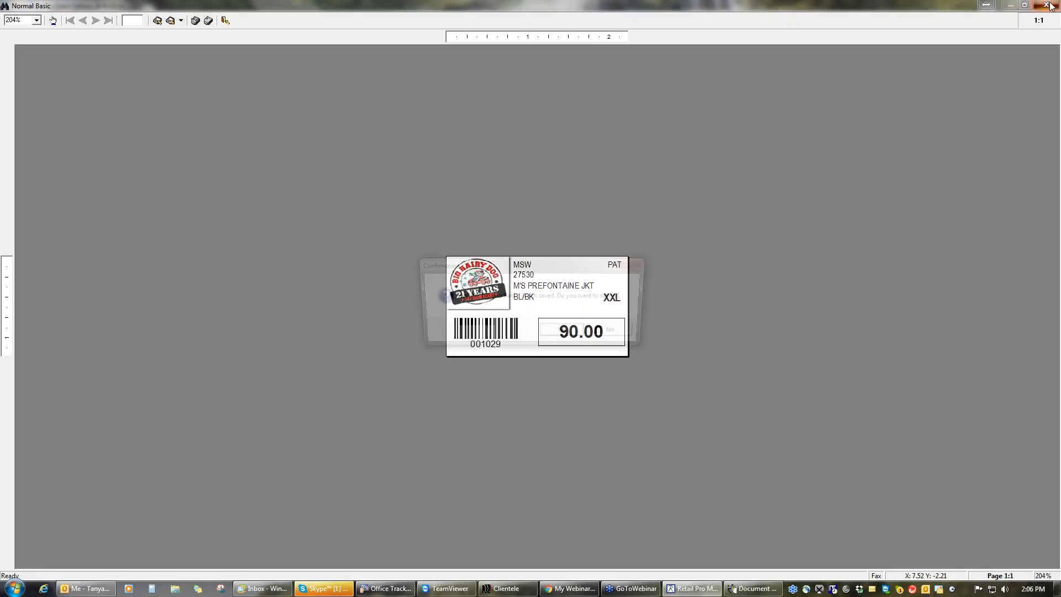
click(599, 331)
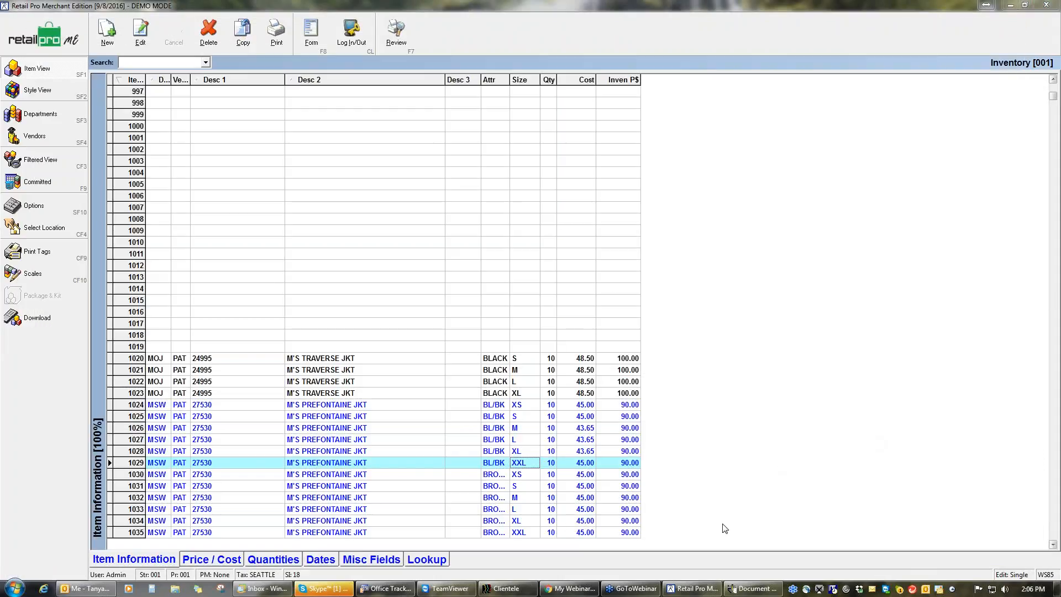
Switch to Document Designer, close the tag design, and open the Receipt design whose name ends in "best receipt w logo".
click(761, 589)
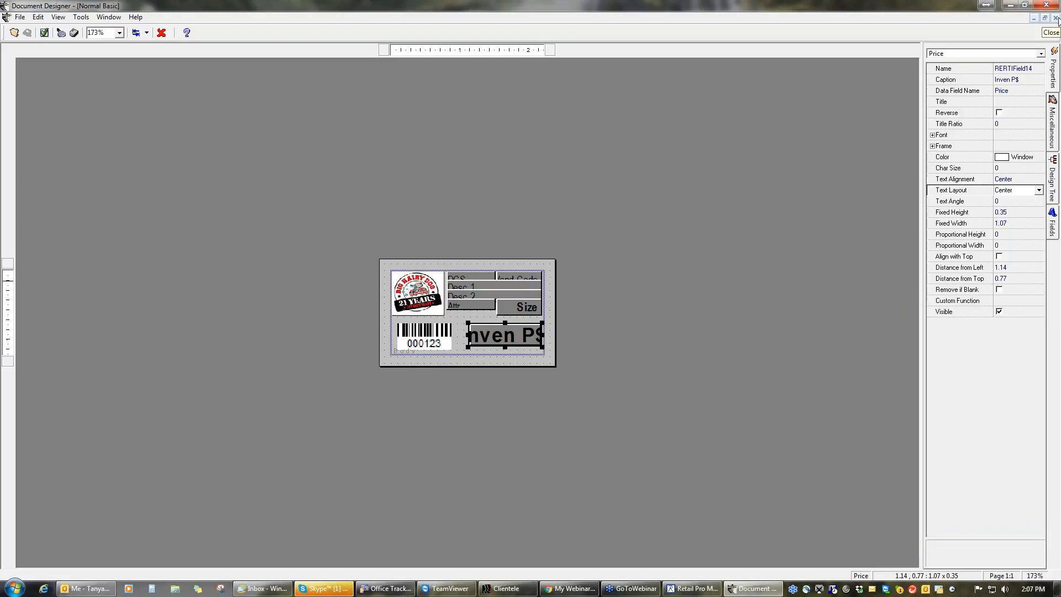
click(1057, 18)
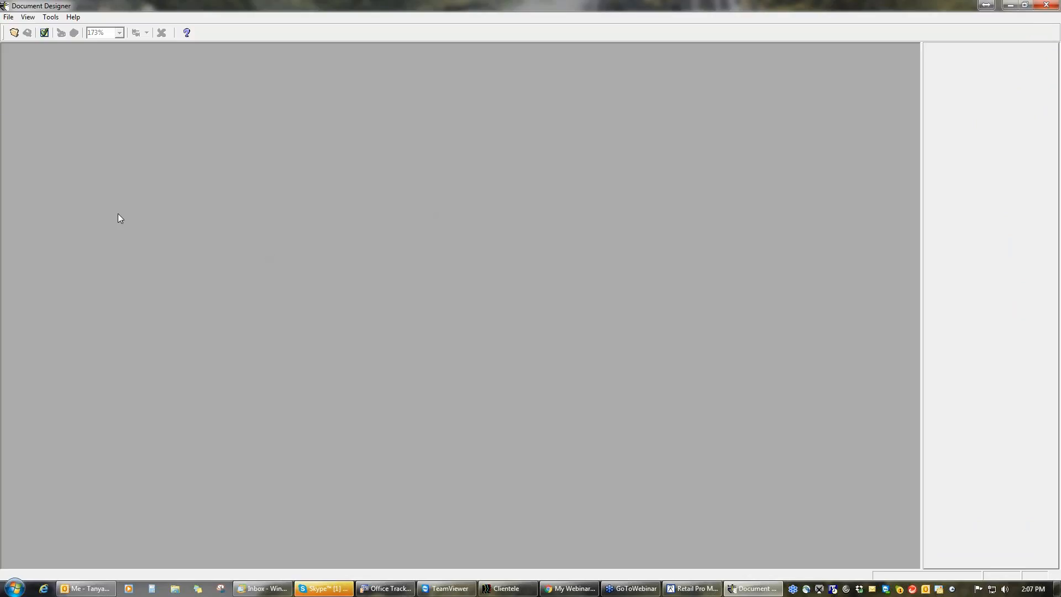
click(14, 33)
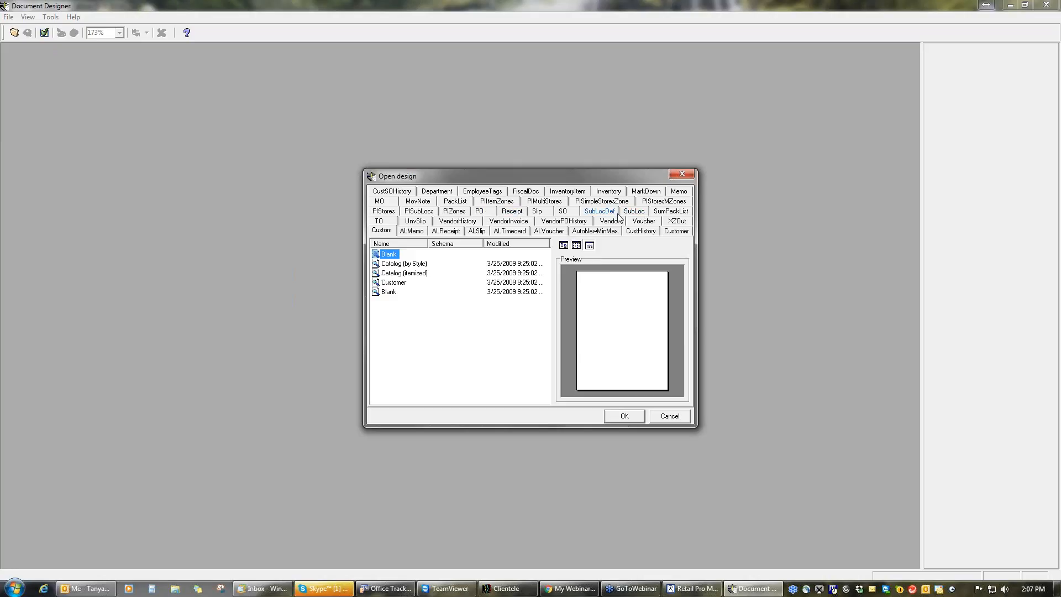
click(521, 213)
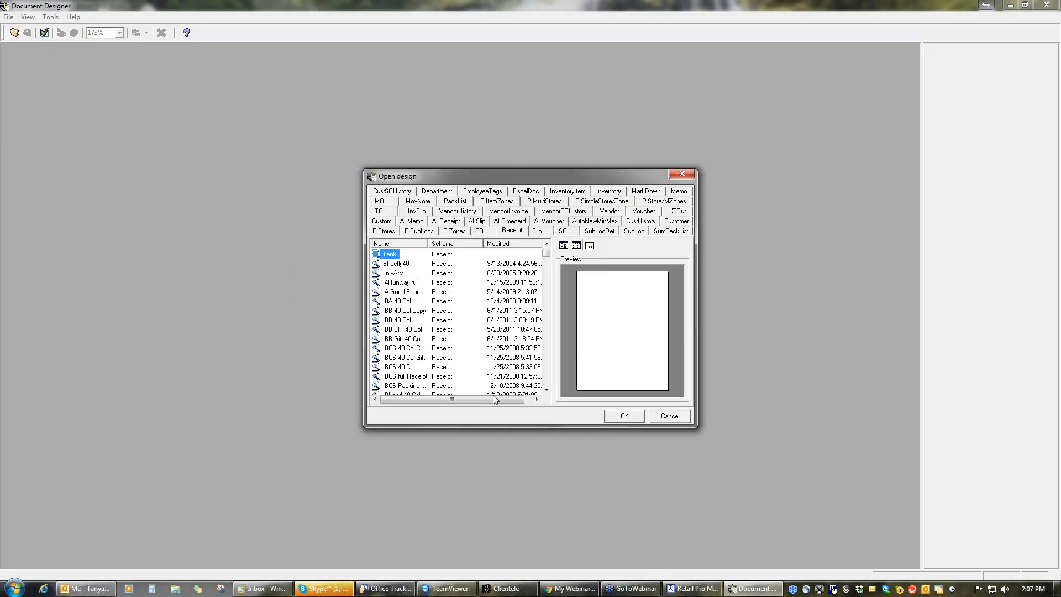
drag(545, 255, 549, 284)
scroll(547, 293, down, 1)
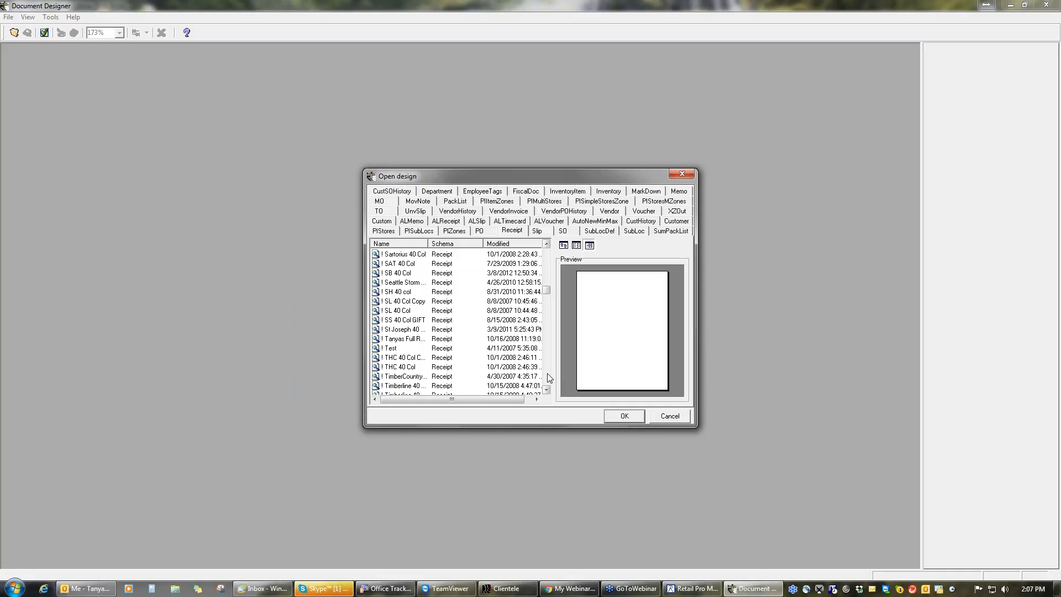
scroll(549, 377, down, 5)
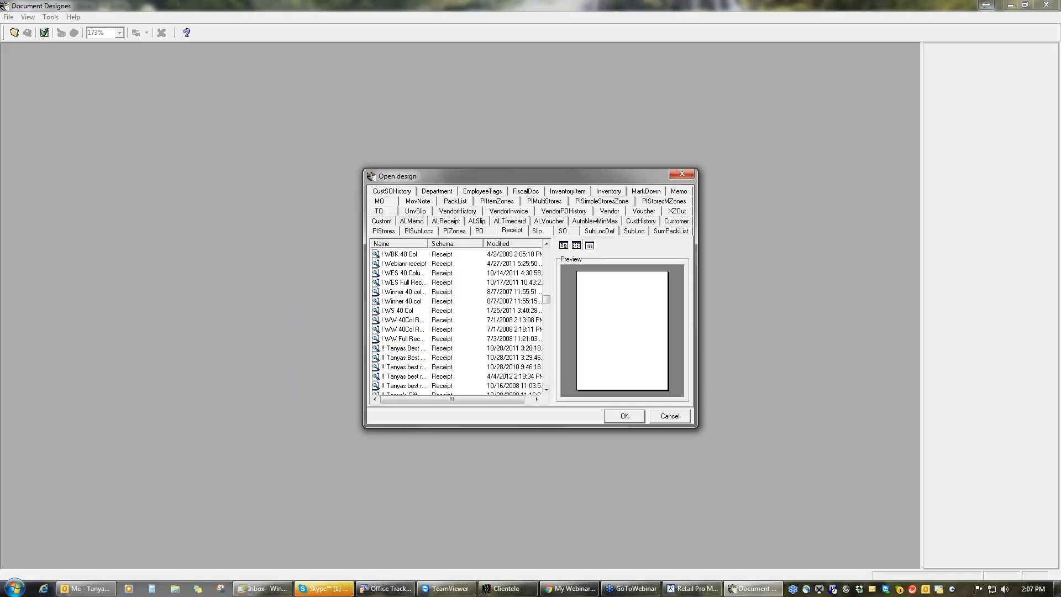
drag(429, 245, 455, 245)
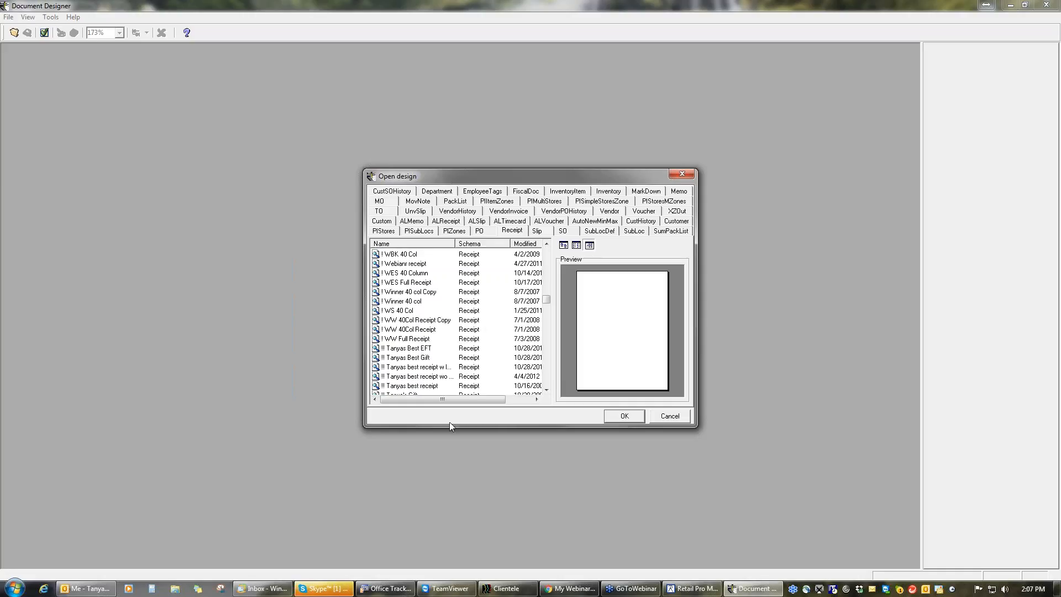
click(434, 367)
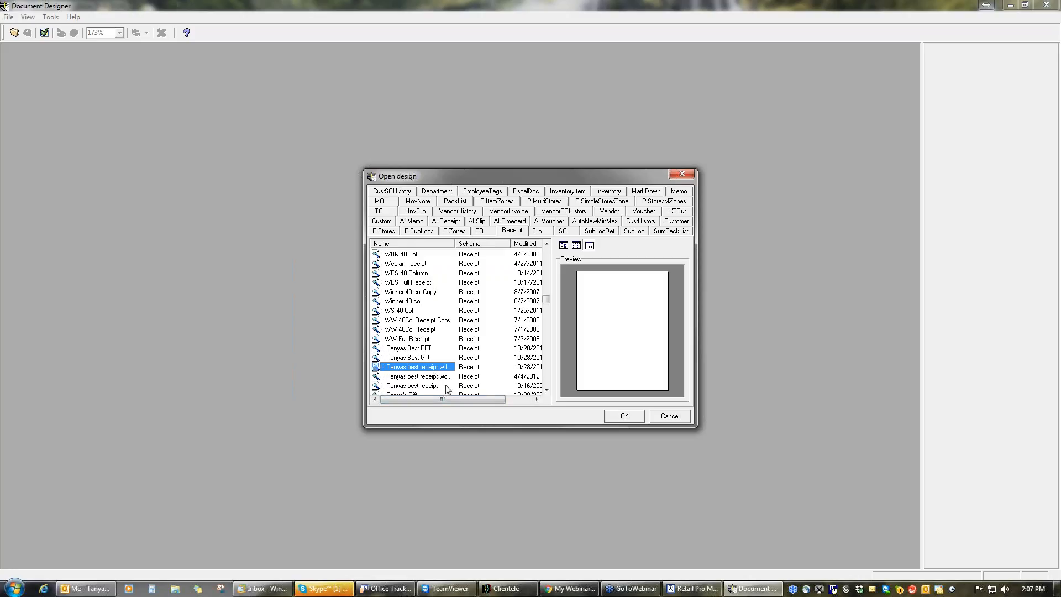
click(618, 419)
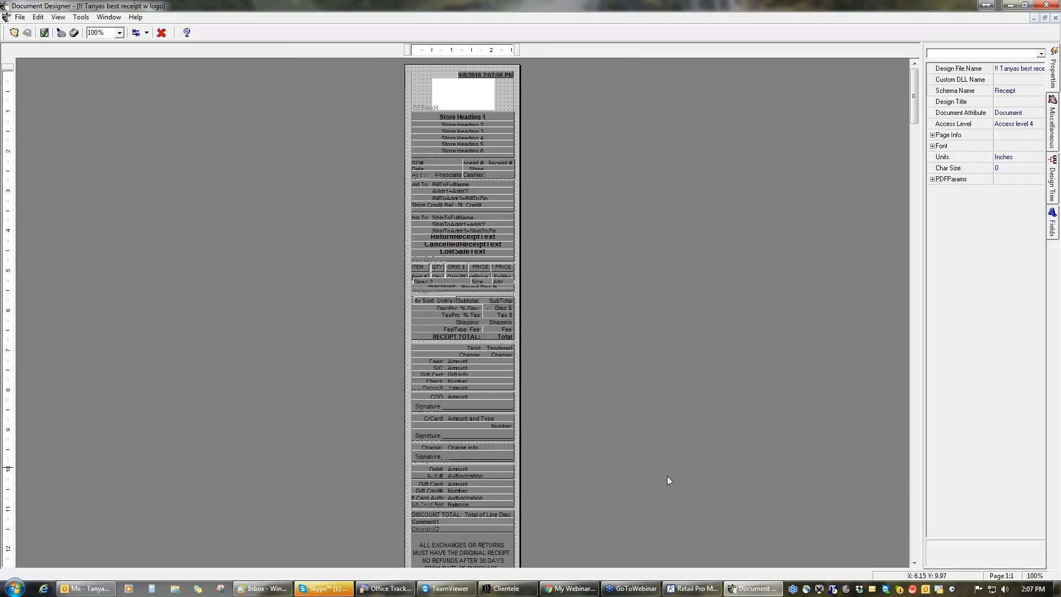
Look over the receipt layout from header to sales order section, and expand the HeaderGen and Detail bands in the design tree.
scroll(914, 513, down, 3)
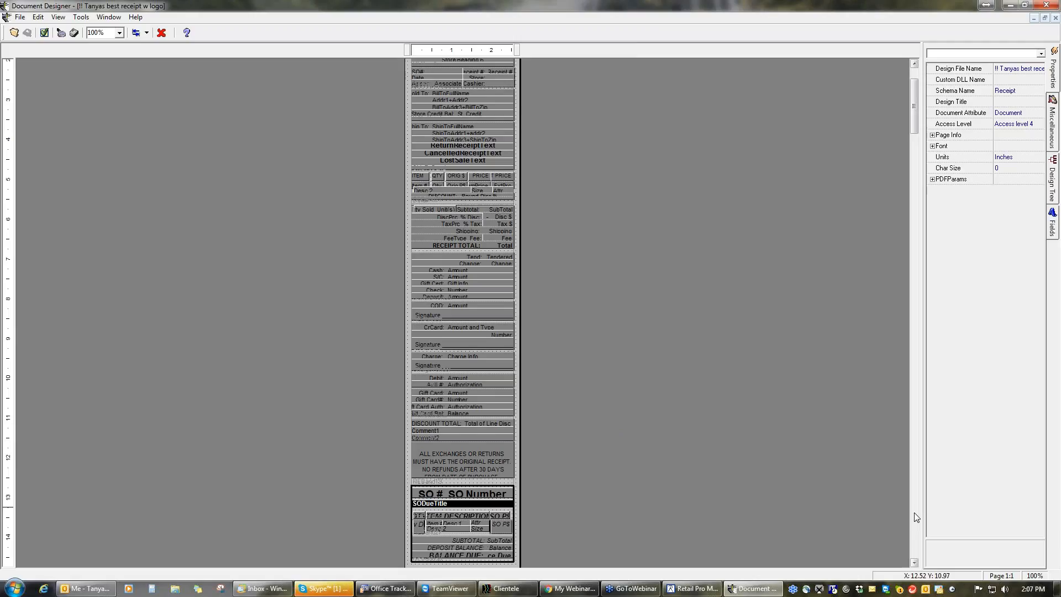
scroll(917, 72, up, 3)
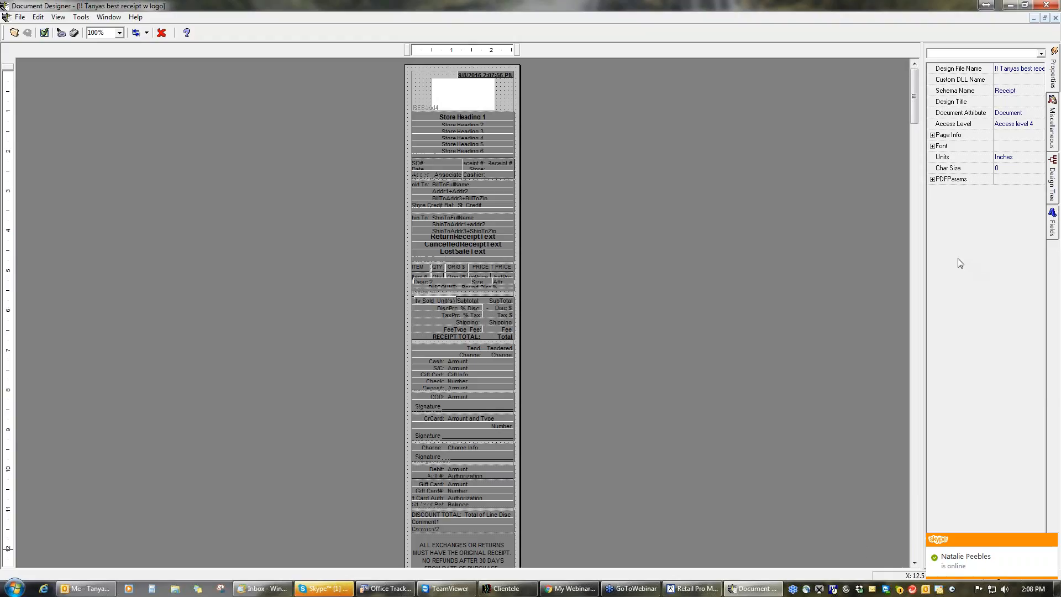
click(1052, 186)
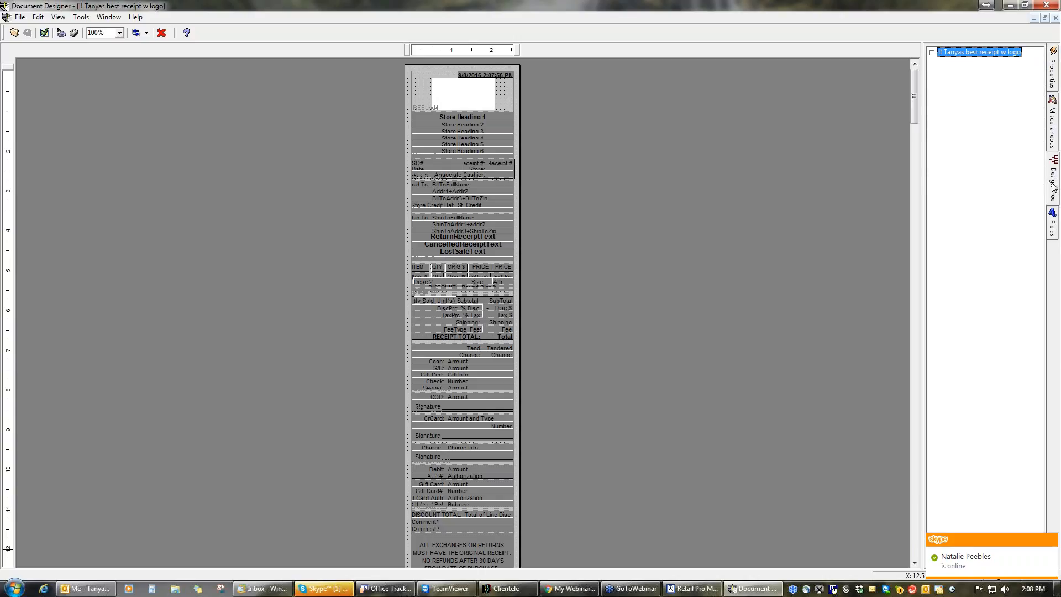
click(932, 52)
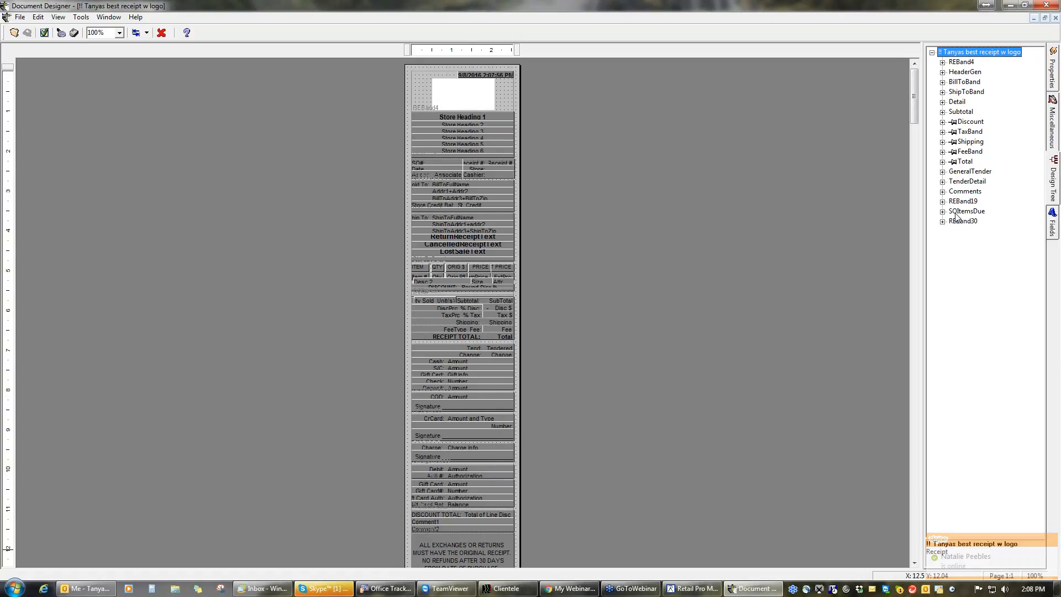
click(943, 102)
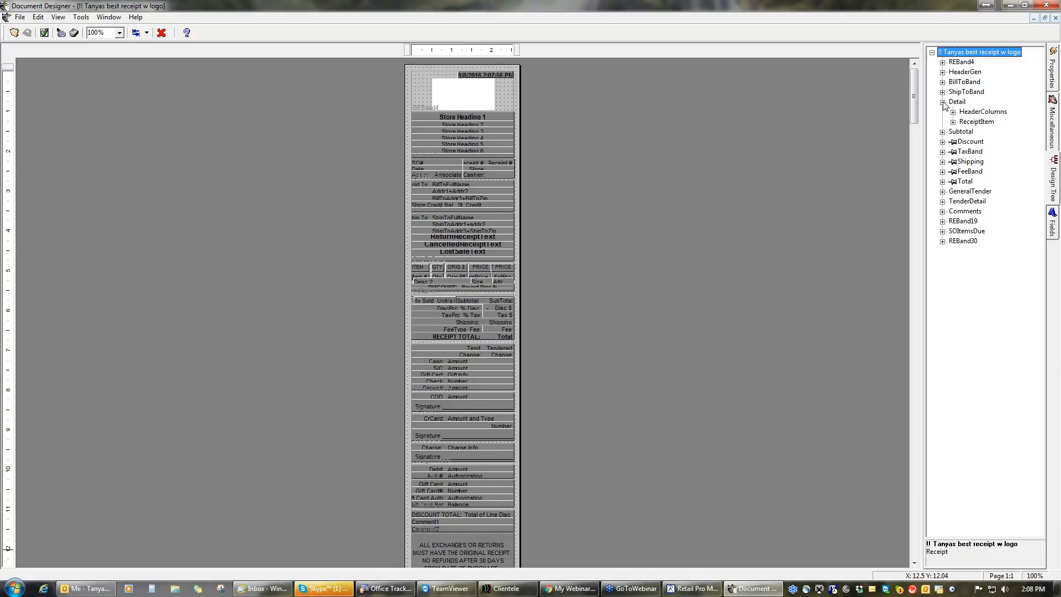
click(943, 73)
click(943, 103)
click(943, 103)
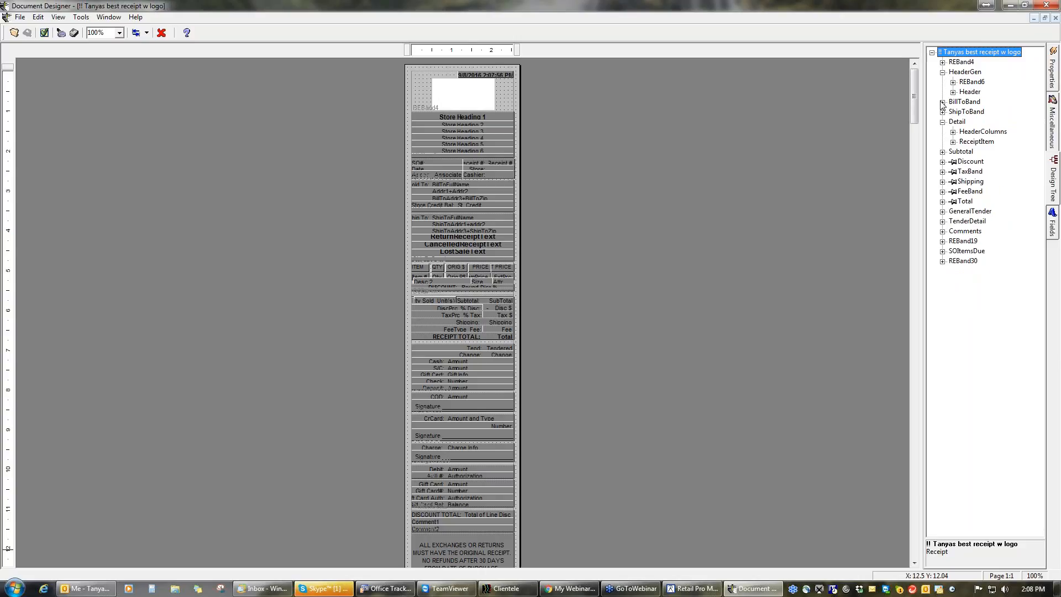
Expand REBand4 in the design tree, select the blank logo image in it, and show the image's properties.
click(961, 62)
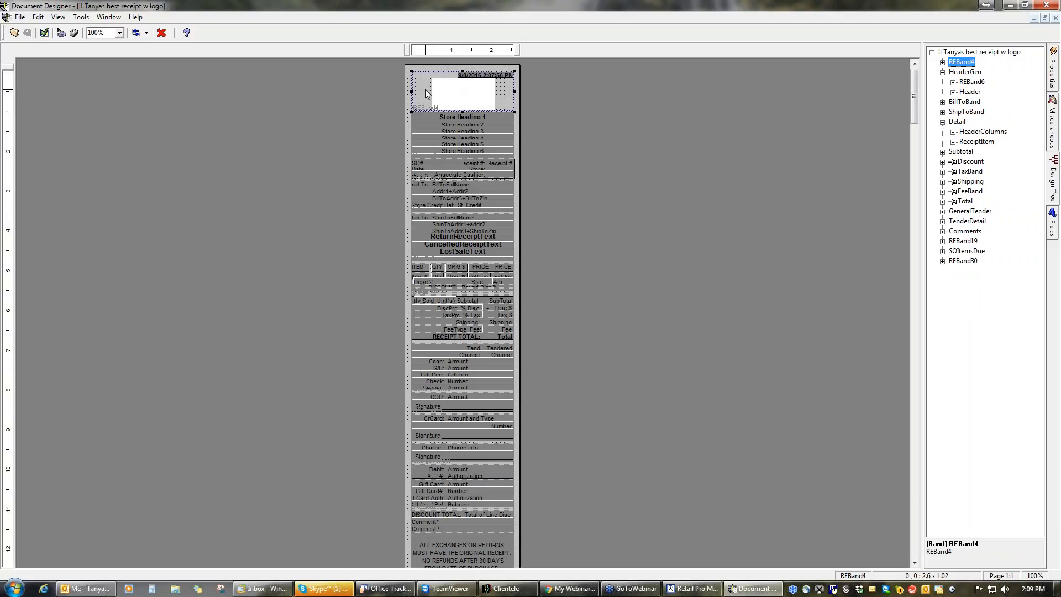
click(943, 62)
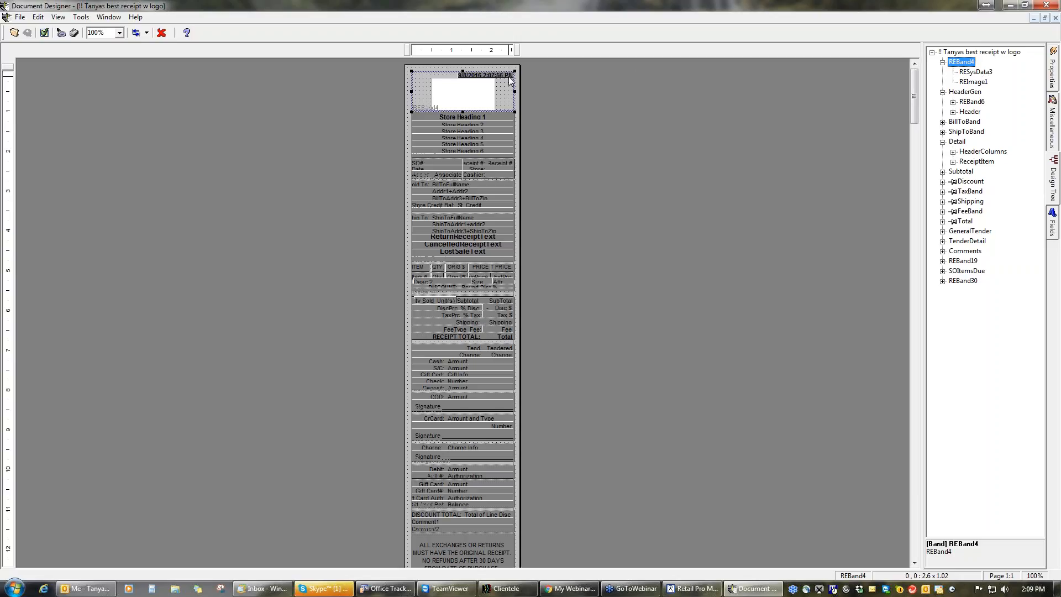
click(454, 100)
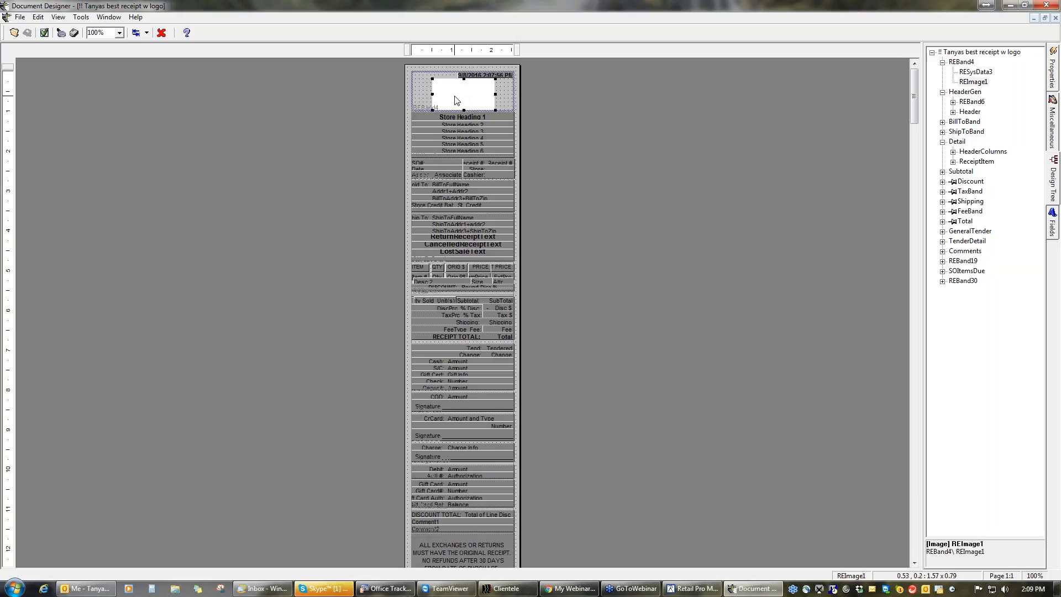
click(1053, 77)
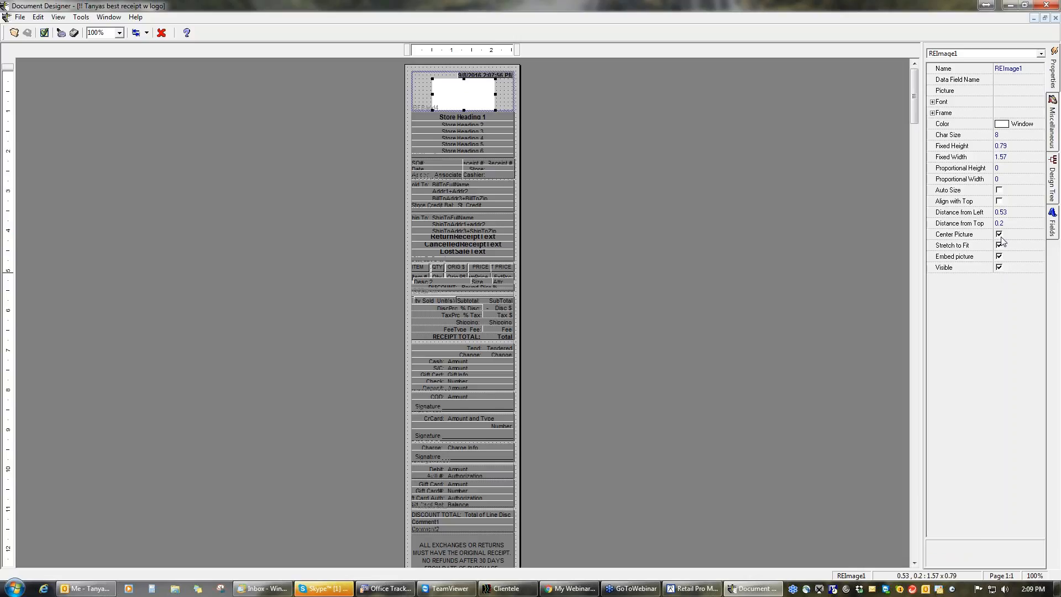
Stretch the REBand4 header band and its blank logo image downward, making the image about 1.25 inches high.
click(502, 105)
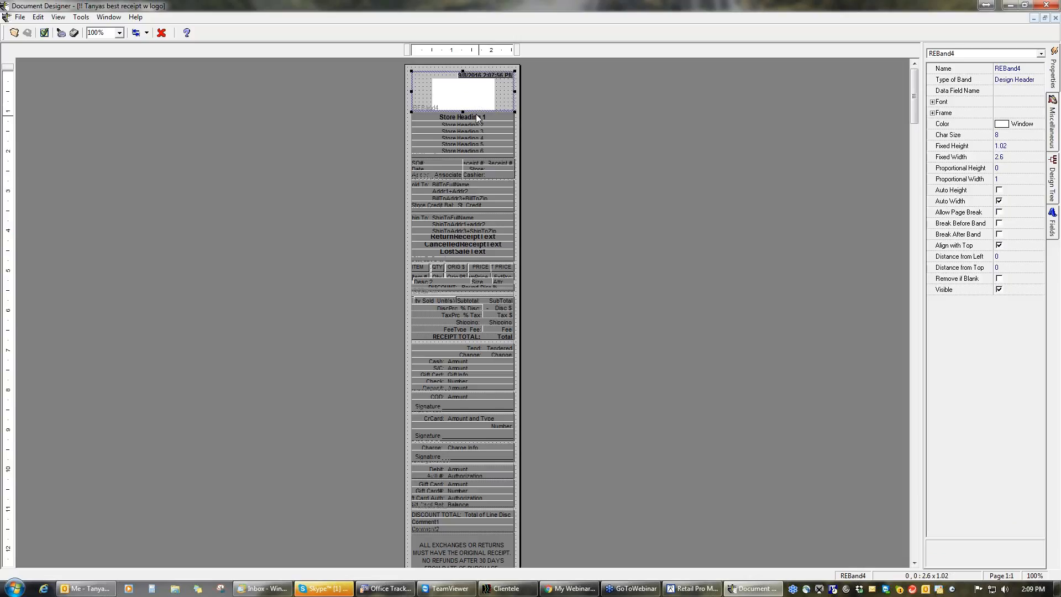
drag(463, 110, 464, 129)
click(464, 104)
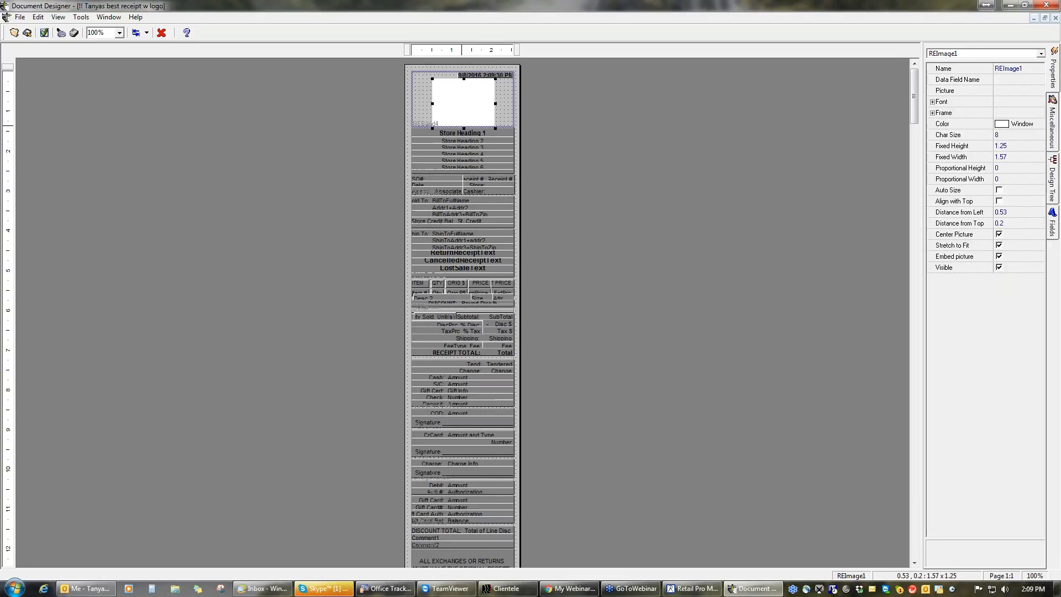
Assign the picture file BHD 21 yr Logo.bmp to the header's logo image.
click(1025, 91)
click(1039, 91)
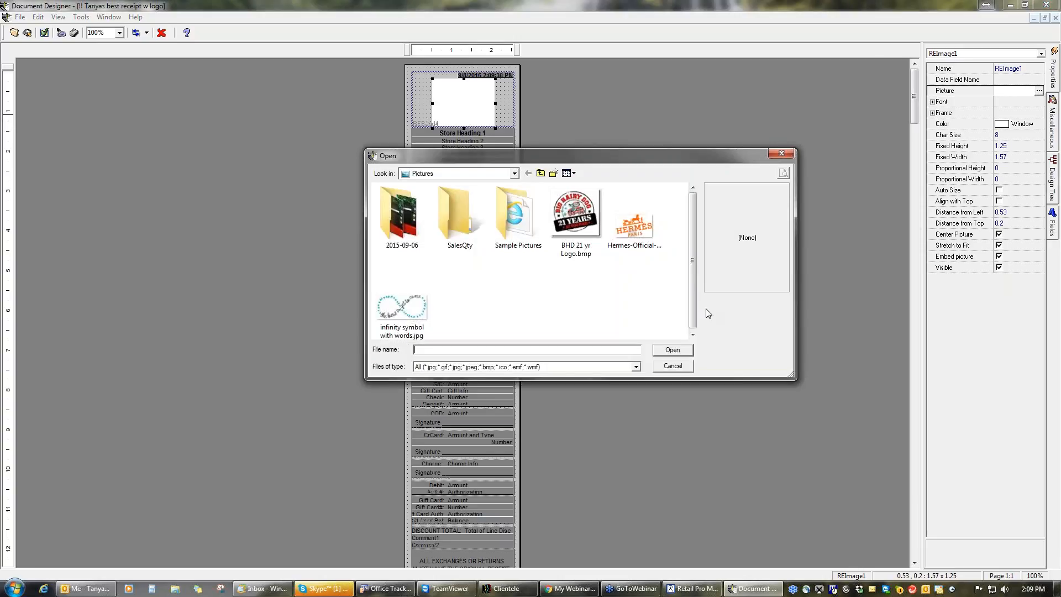
click(575, 219)
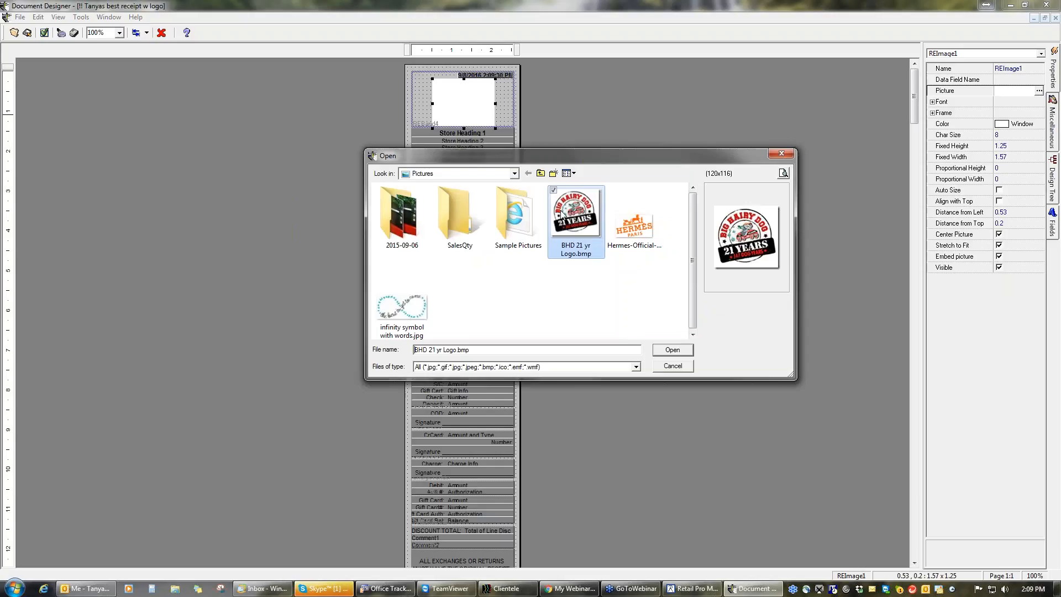
click(668, 349)
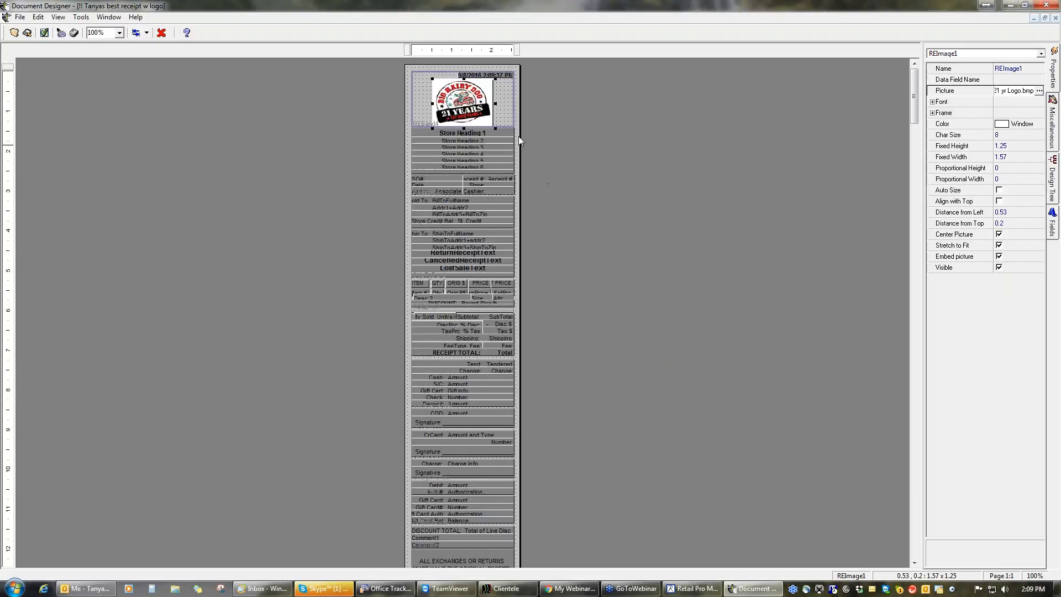
Stretch the logo image slightly taller and resize its REBand4 band to fit, about 1.56 inches high.
click(506, 121)
drag(463, 127, 463, 135)
click(466, 126)
click(460, 137)
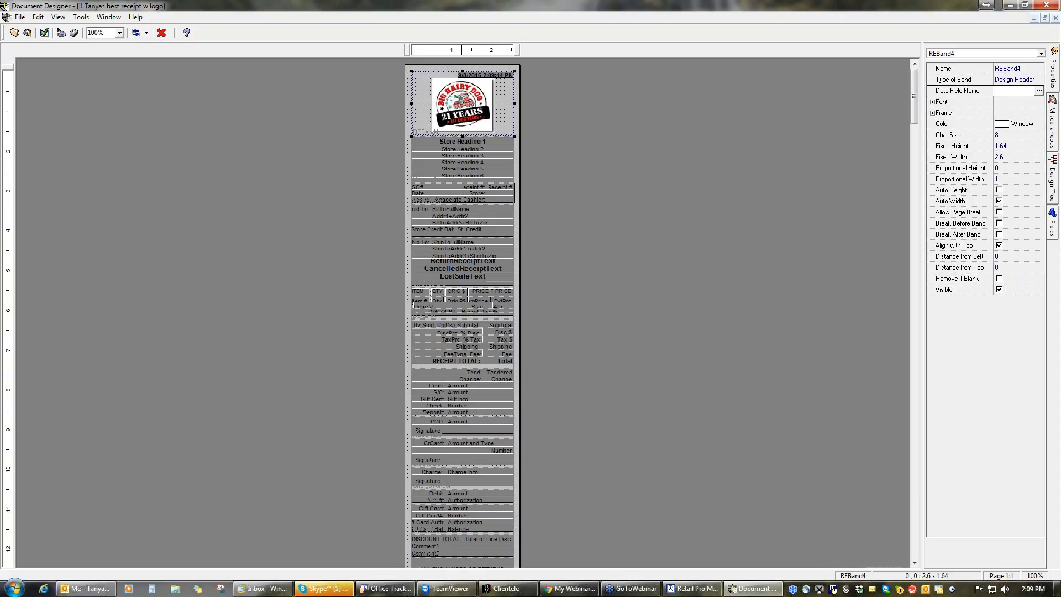
drag(463, 136, 463, 132)
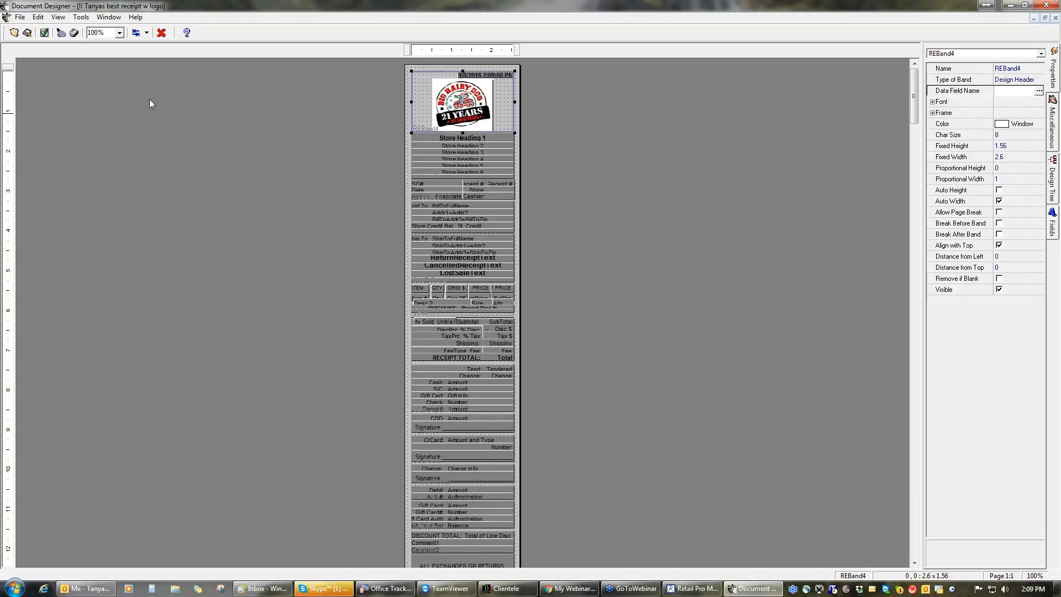
Preview the receipt with its logo, enlarge the preview to check the header, and return to the design.
click(61, 34)
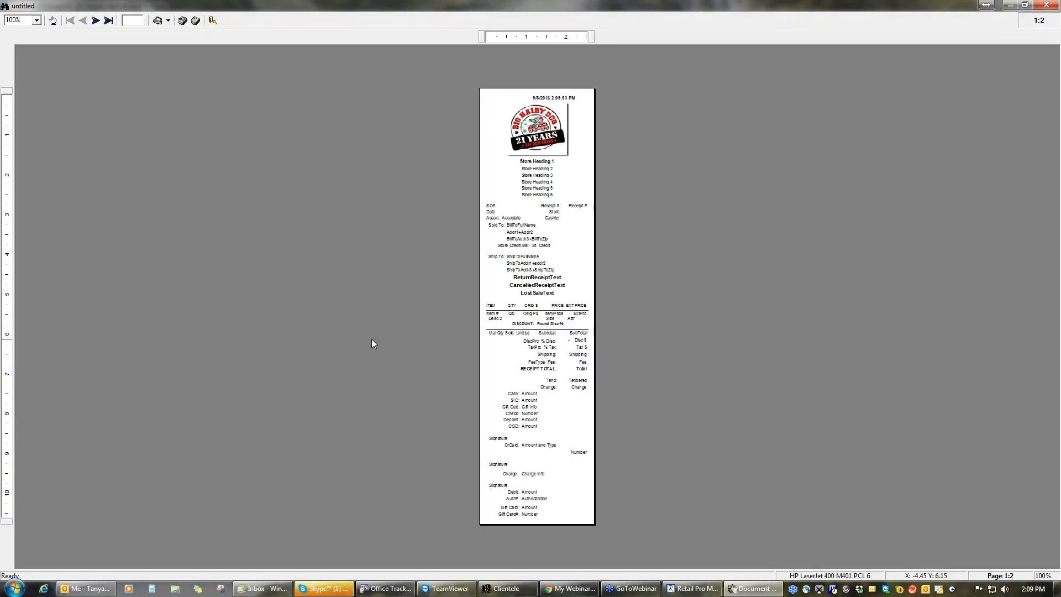
click(524, 164)
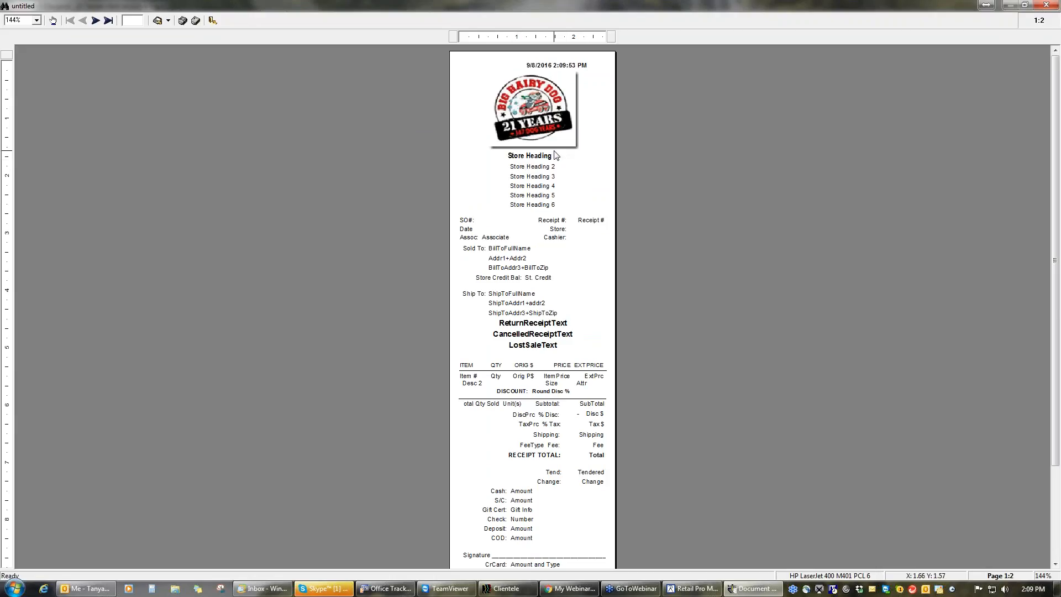
click(1047, 5)
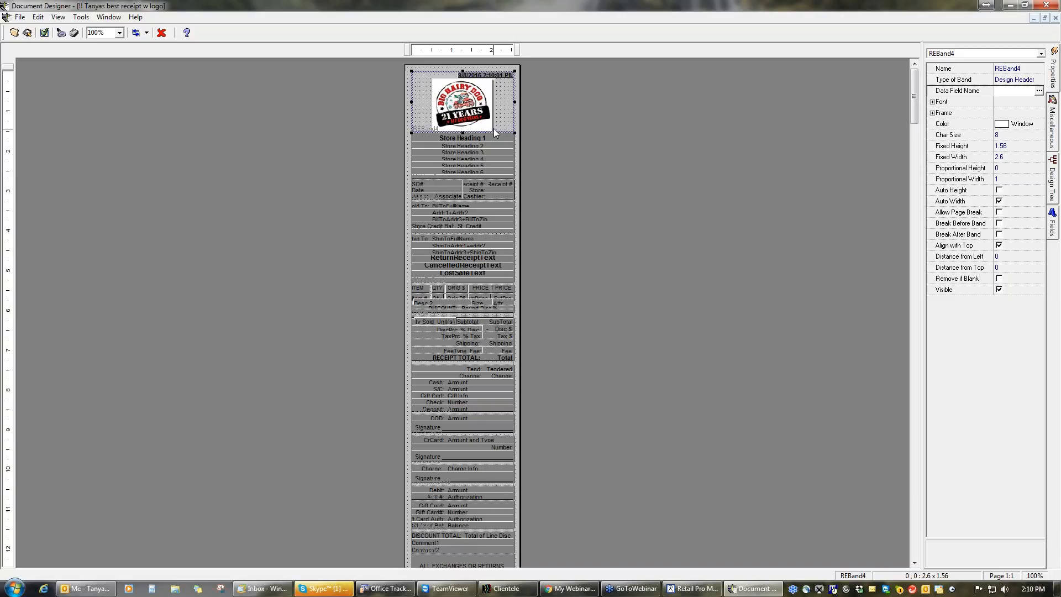
Select the REBand6 band holding the store headings through the design tree and stretch it to about 2.02 inches high.
click(468, 147)
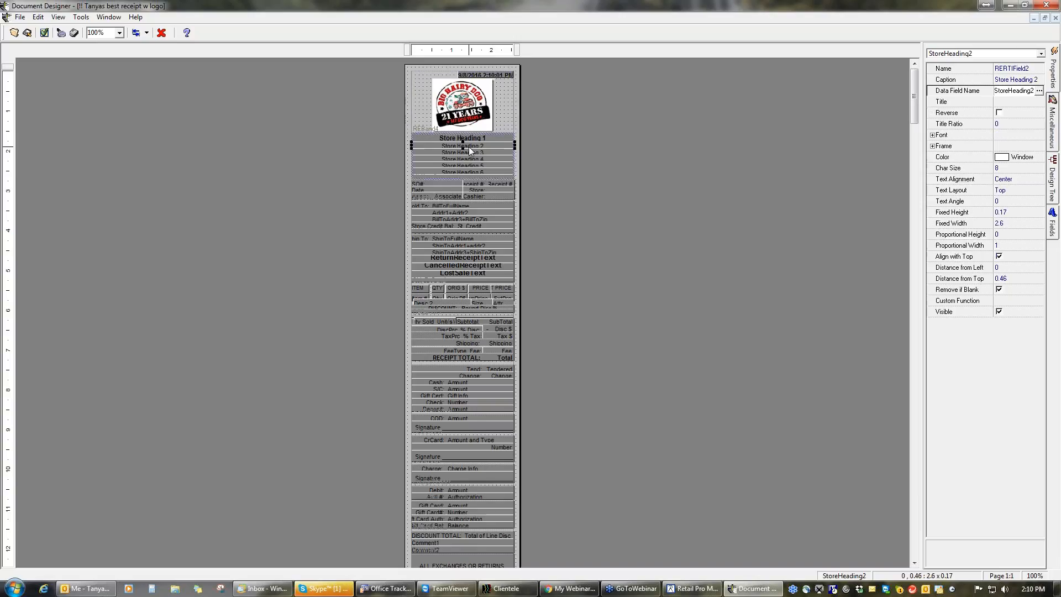
click(459, 178)
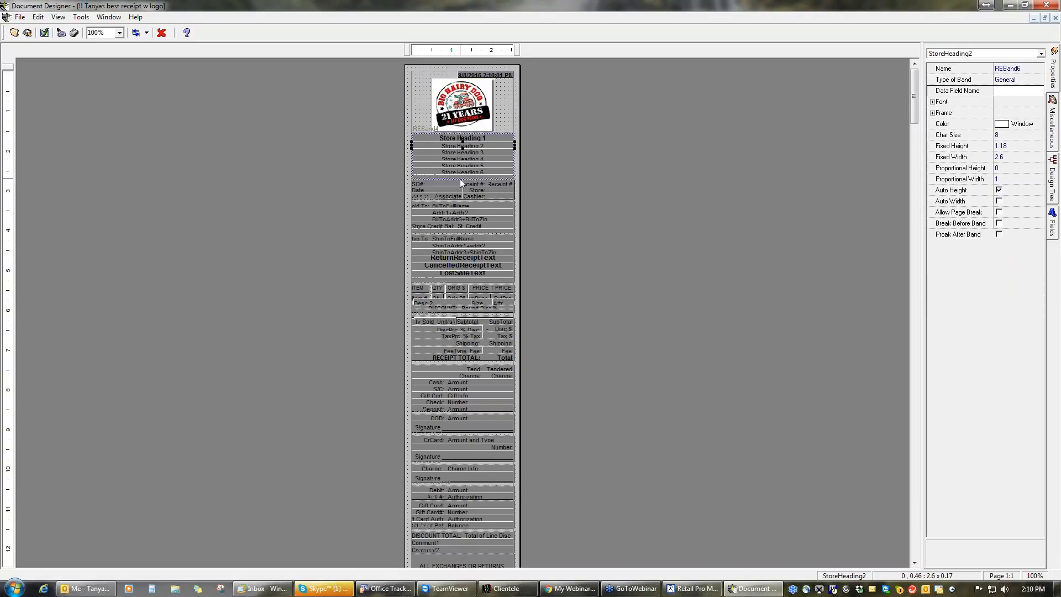
click(1055, 188)
click(976, 92)
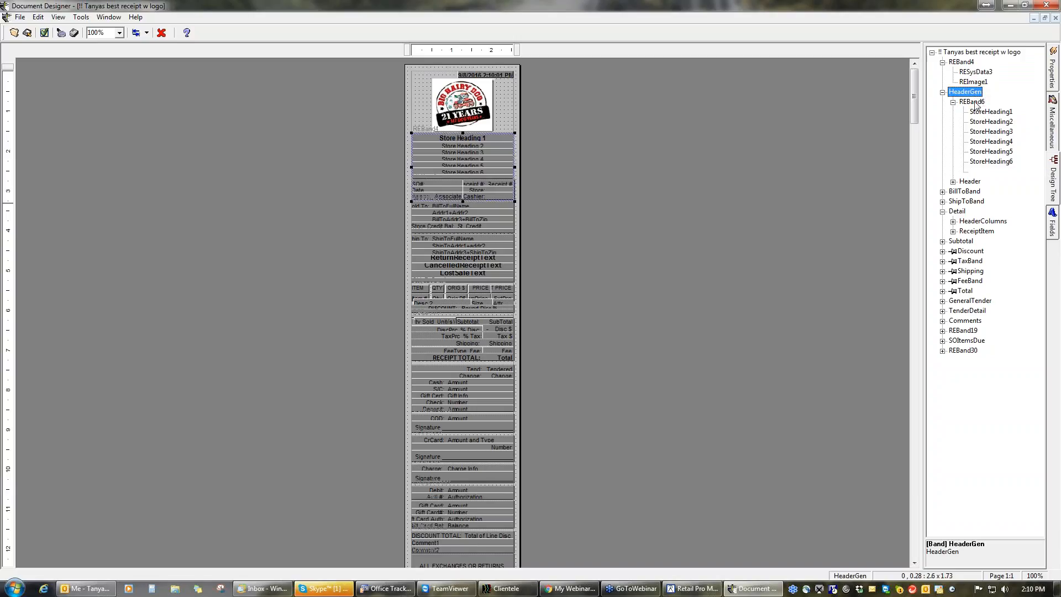
click(977, 103)
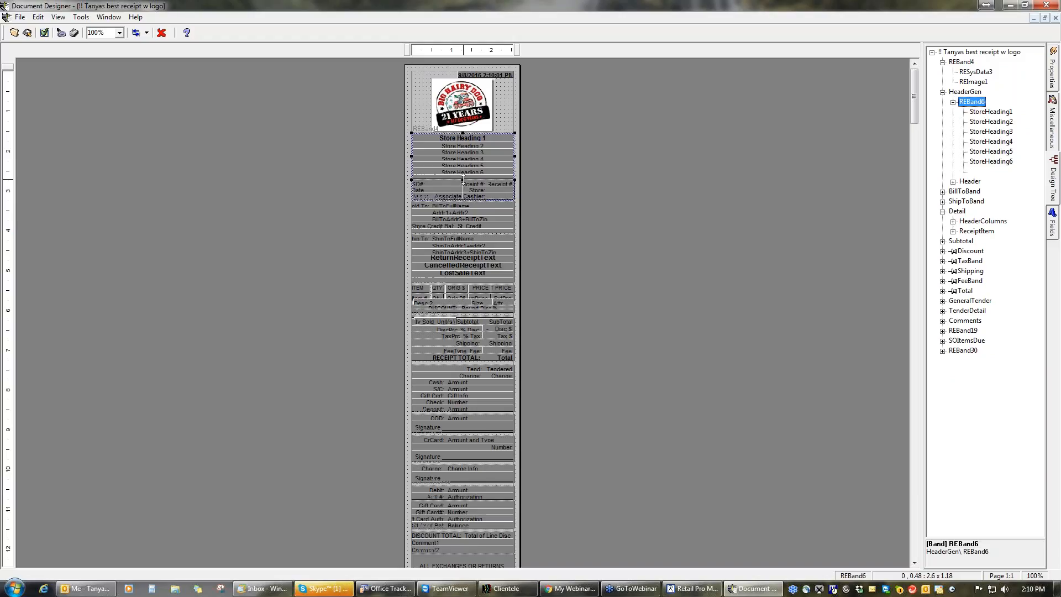
drag(464, 180, 467, 213)
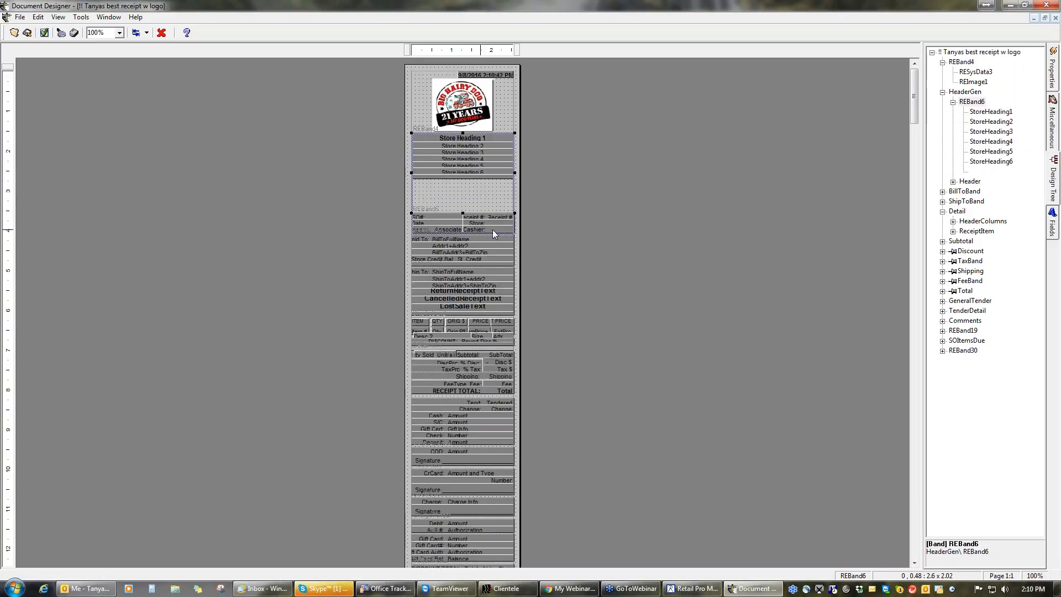
Move Store Heading 6 down within REBand6 to about 1.47 inches from the top, and show its properties.
scroll(515, 231, up, 2)
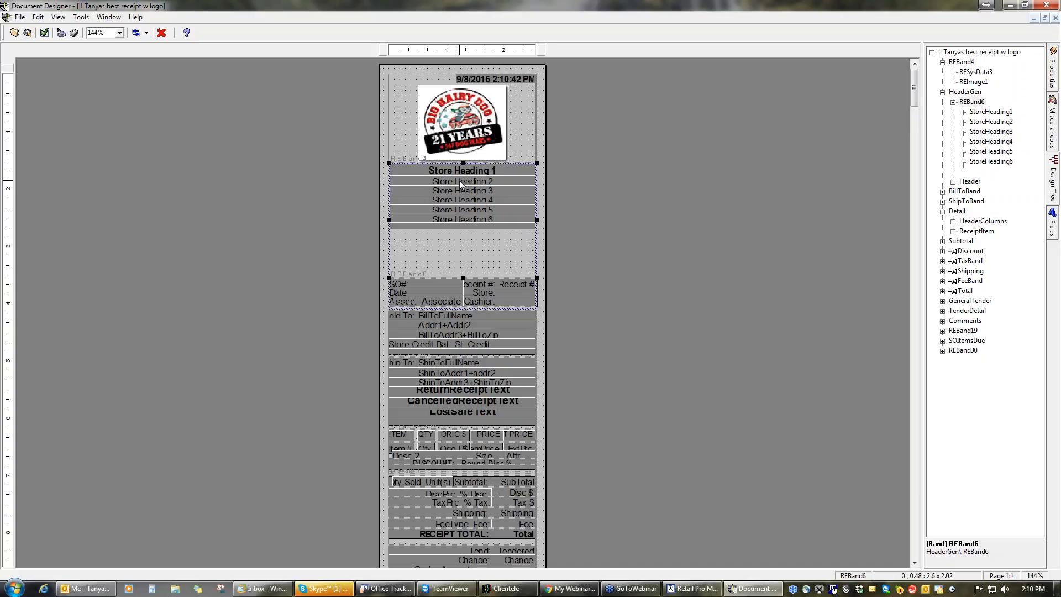
click(458, 221)
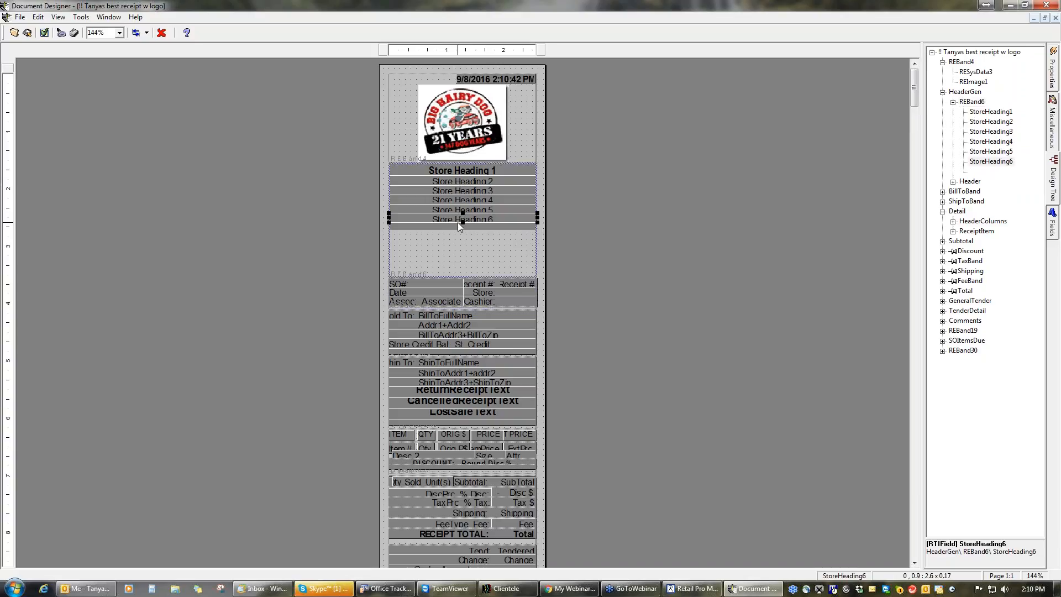
key(ctrl+Down)
key(ctrl+Down)
key(ctrl+Down)
key(ctrl+Down)
key(ctrl+Down)
key(ctrl+Down)
key(ctrl+Down)
key(ctrl+Down)
key(ctrl+Down)
key(ctrl+Down)
key(ctrl+Down)
key(ctrl+Down)
key(ctrl+Down)
key(ctrl+Down)
key(ctrl+Down)
key(ctrl+Down)
key(ctrl+Down)
key(ctrl+Down)
key(ctrl+Down)
key(ctrl+Down)
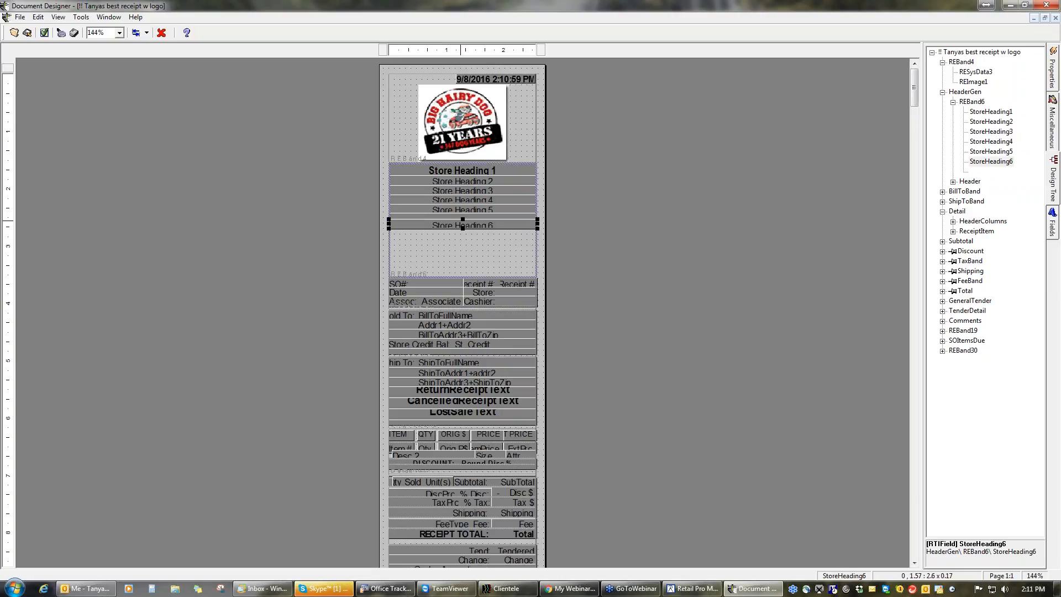
key(ctrl+Down)
key(ctrl+Down)
key(ctrl+Down)
key(ctrl+Down)
key(ctrl+Down)
key(ctrl+Down)
key(ctrl+Down)
key(ctrl+Down)
key(ctrl+Down)
key(ctrl+Down)
key(ctrl+Down)
key(ctrl+Down)
key(ctrl+Down)
key(ctrl+Down)
key(ctrl+Down)
key(ctrl+Down)
key(ctrl+Down)
key(ctrl+Down)
key(ctrl+Down)
key(ctrl+Down)
click(1056, 78)
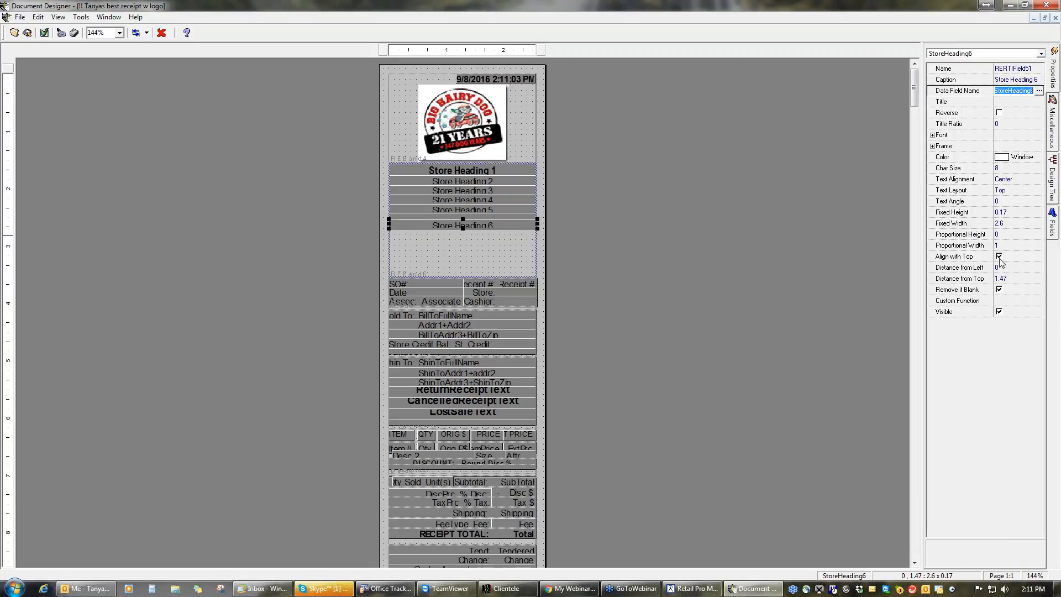
Turn off Align with Top for the blank label below Store Heading 6 and move the label down to about 1.62 inches.
click(499, 169)
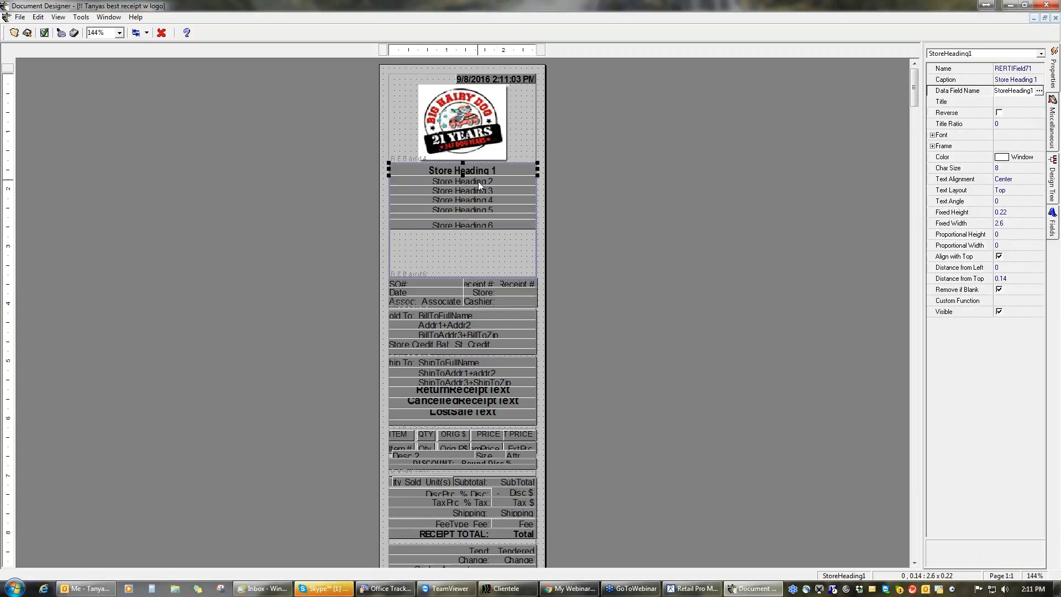
click(487, 217)
click(1001, 212)
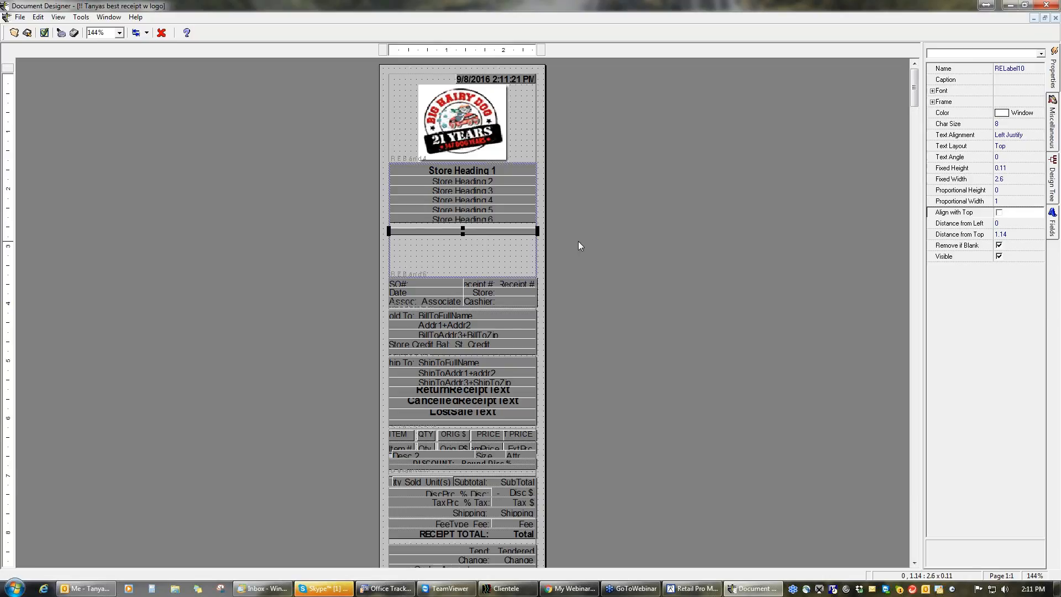
key(Down)
key(Down)
key(Down)
key(Down)
key(Down)
key(Down)
Turn off Align with Top for Store Heading 6 and Store Heading 5.
click(504, 219)
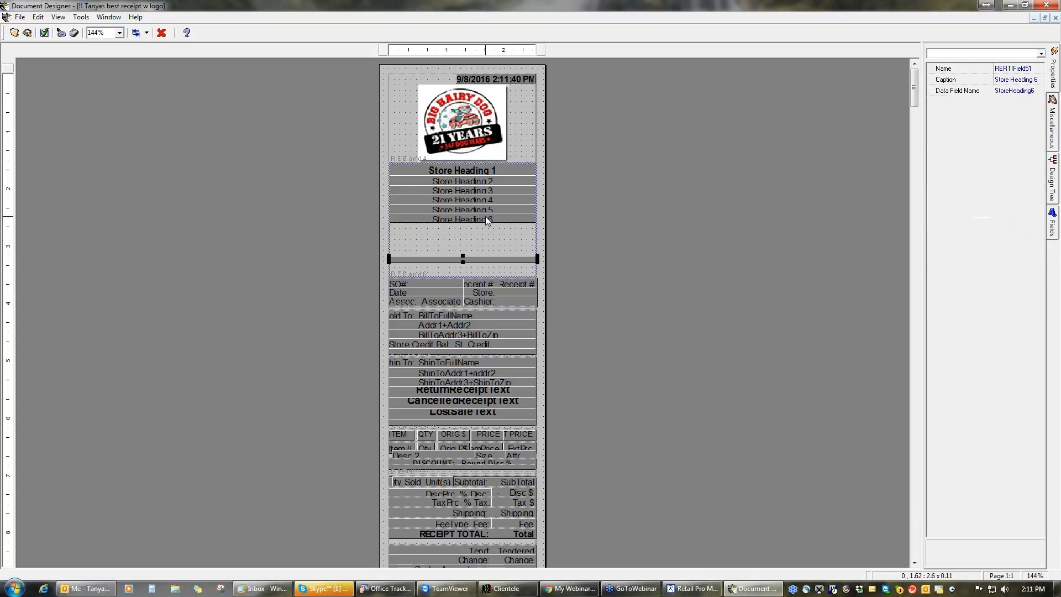
click(999, 256)
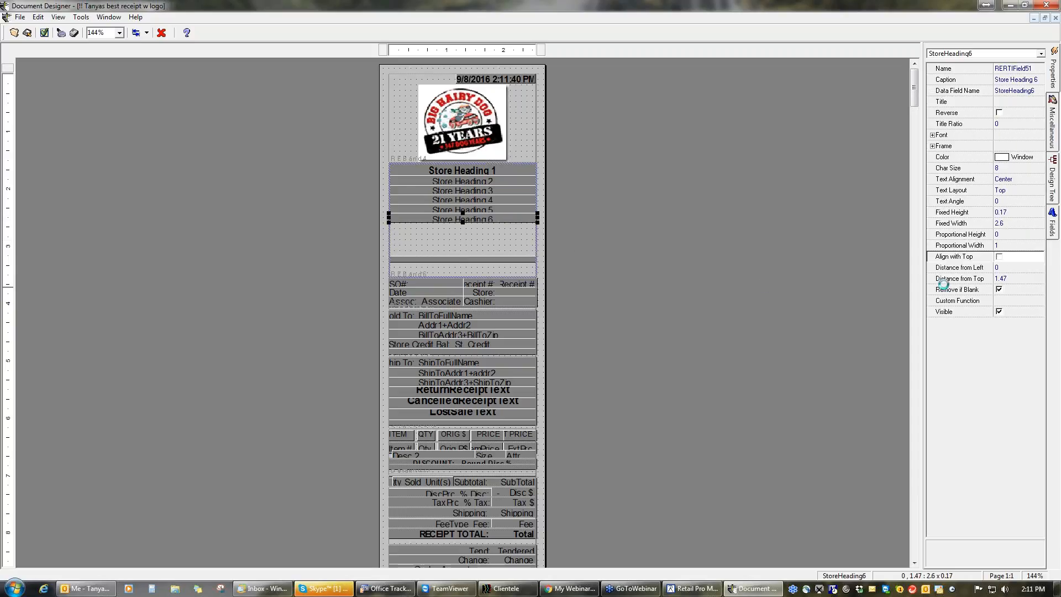
click(482, 211)
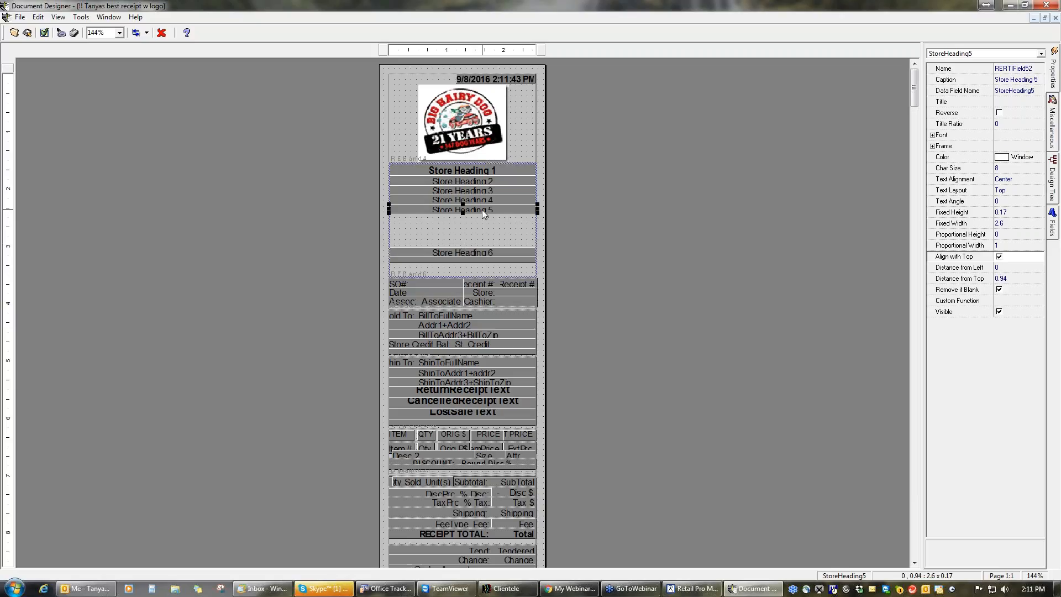
click(999, 257)
click(999, 257)
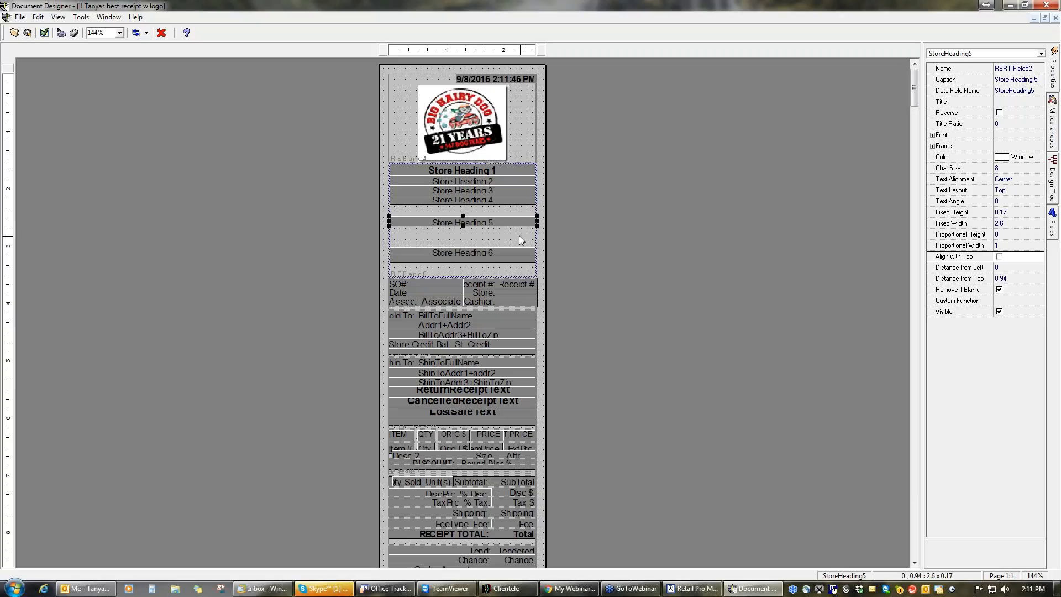
Move Store Heading 5 down within REBand6 to about 1.22 inches from the top.
key(Down)
key(Down)
key(Down)
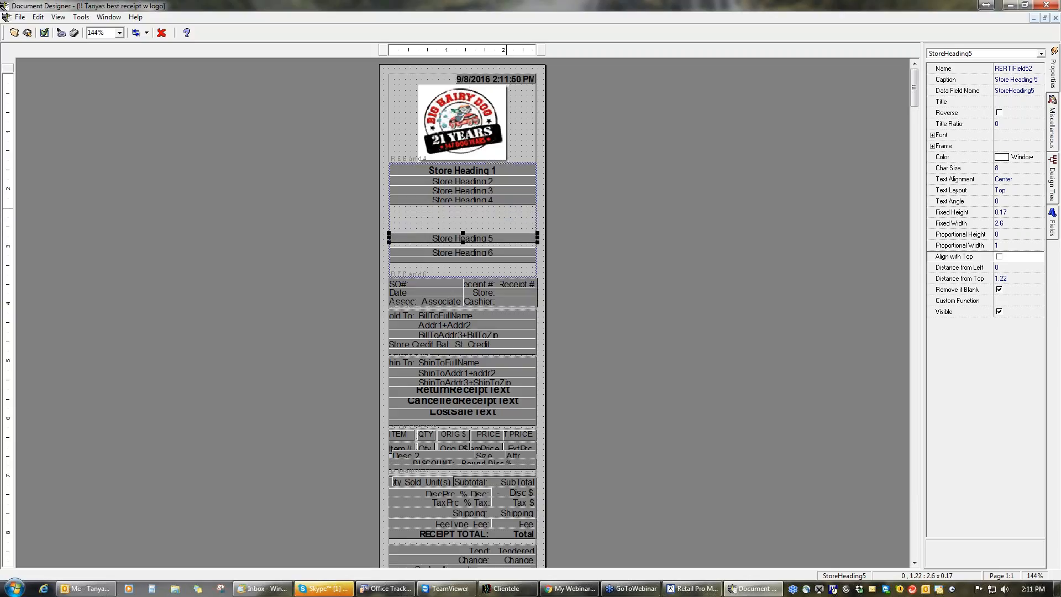
Turn off Align with Top for Store Heading 4 and move it down to about 1.09 inches from the top.
click(506, 200)
click(1000, 257)
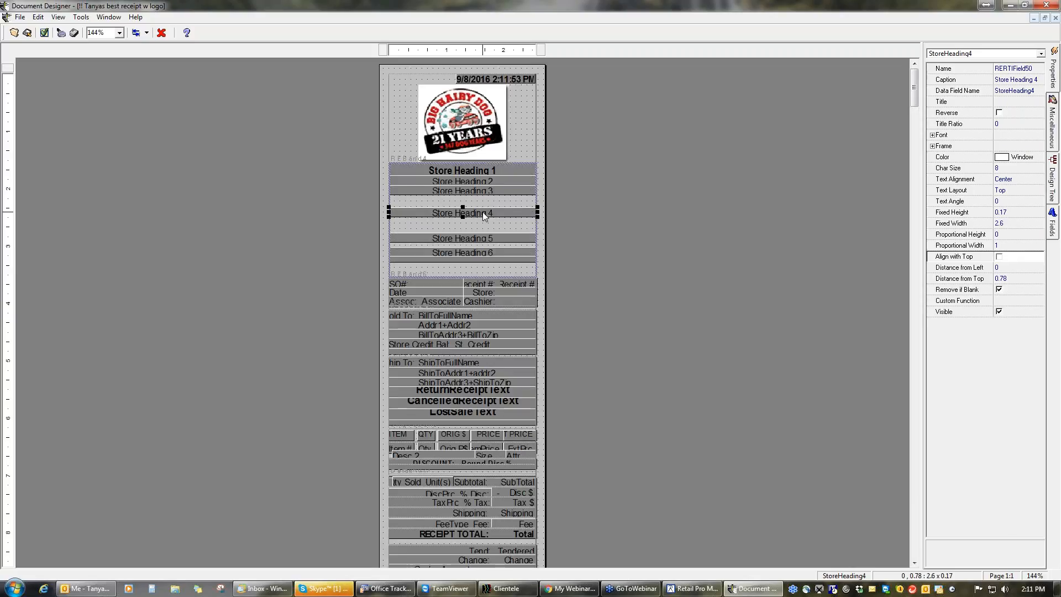
drag(483, 216, 484, 233)
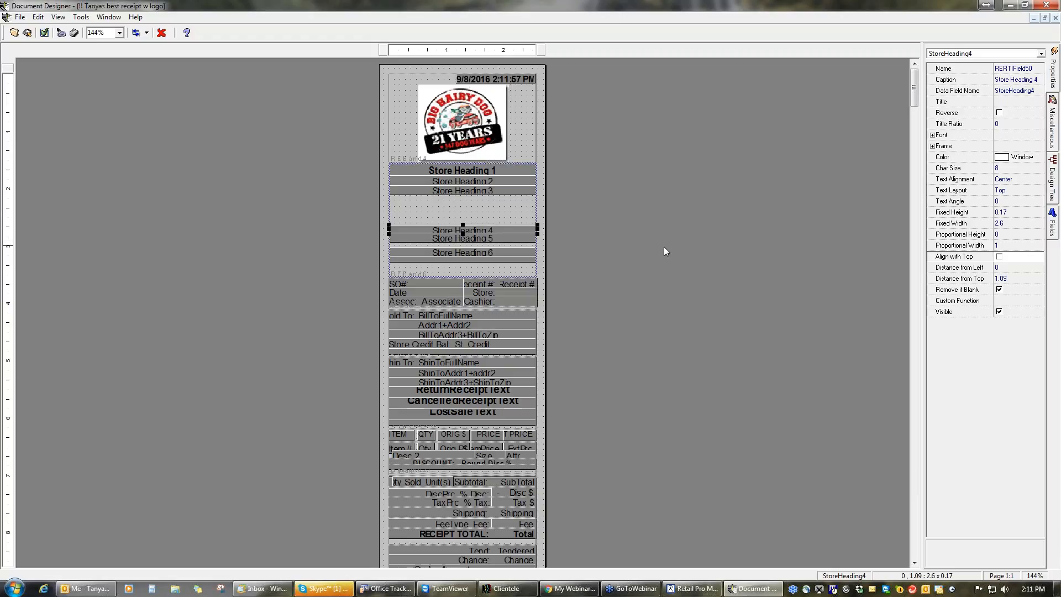
Show the list of available fields and collapse its Barcodes and Bill To groups to look over the Receipt fields.
click(1054, 224)
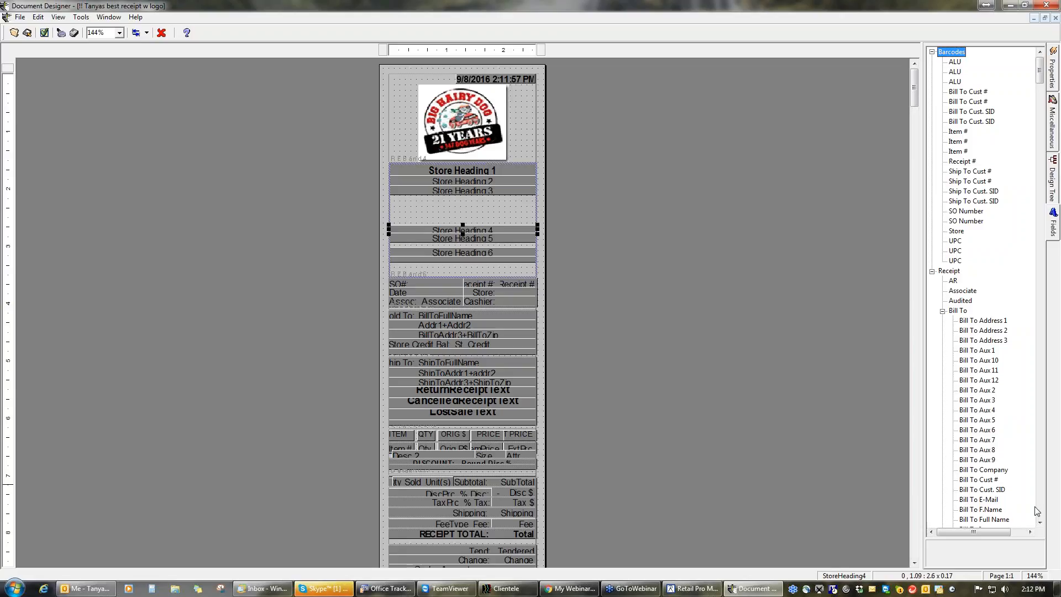
click(933, 52)
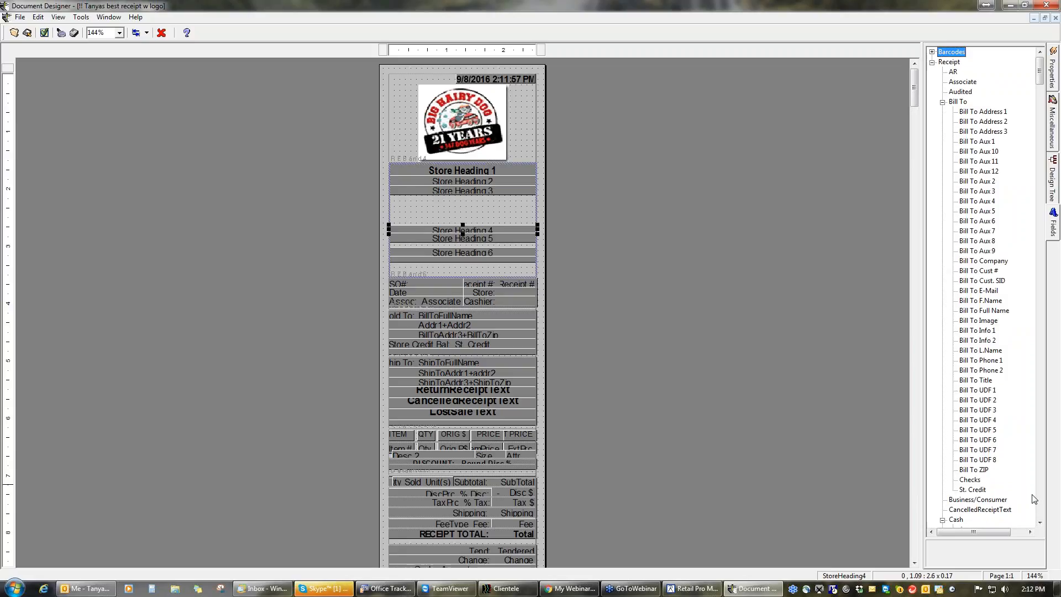
click(944, 103)
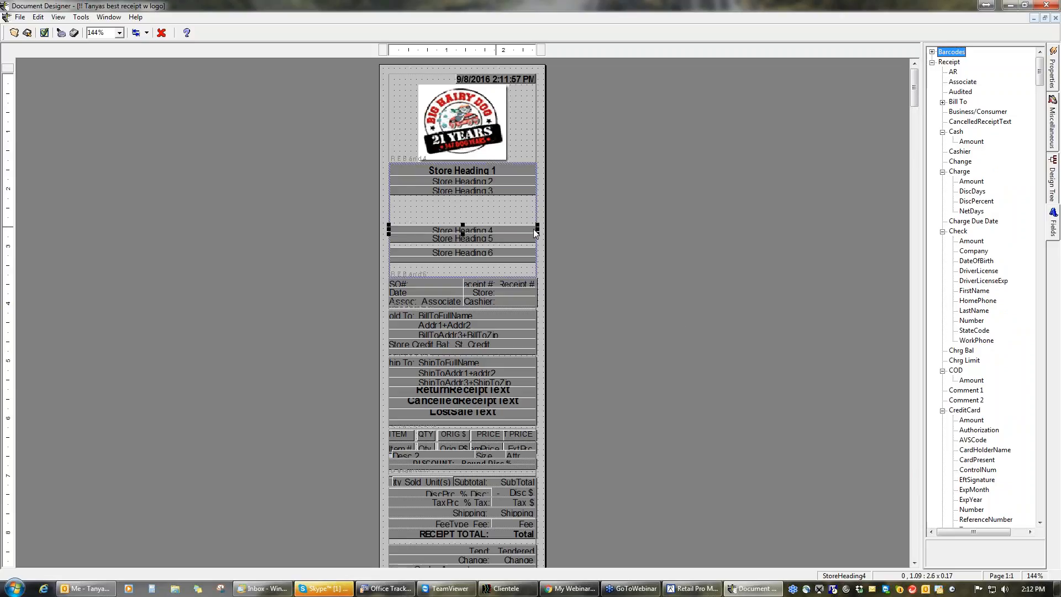
Turn Align with Top back on for Store Heading 4 and Store Heading 5.
click(1053, 68)
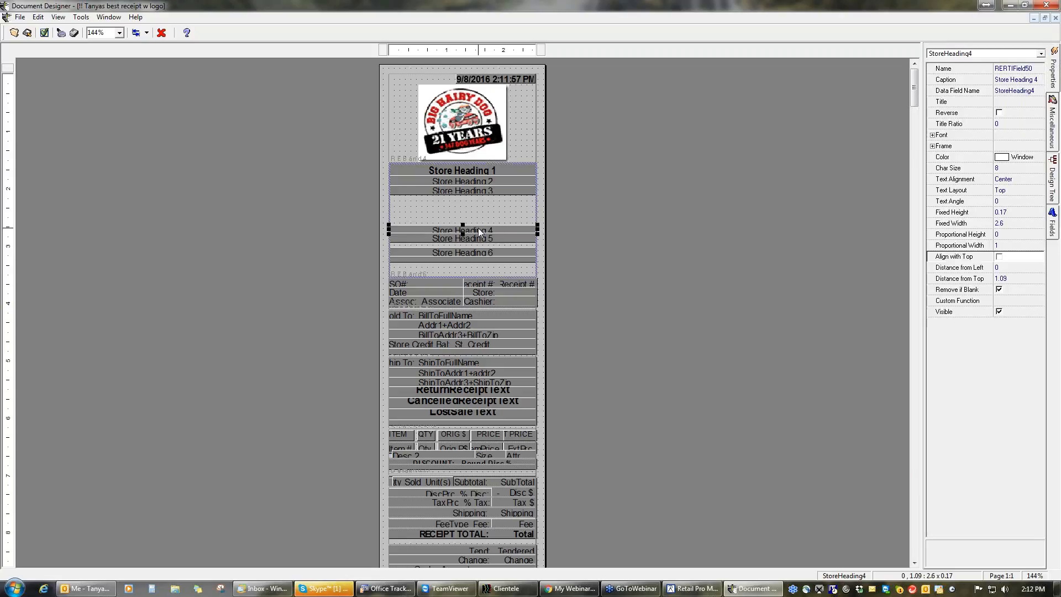
click(999, 256)
click(520, 239)
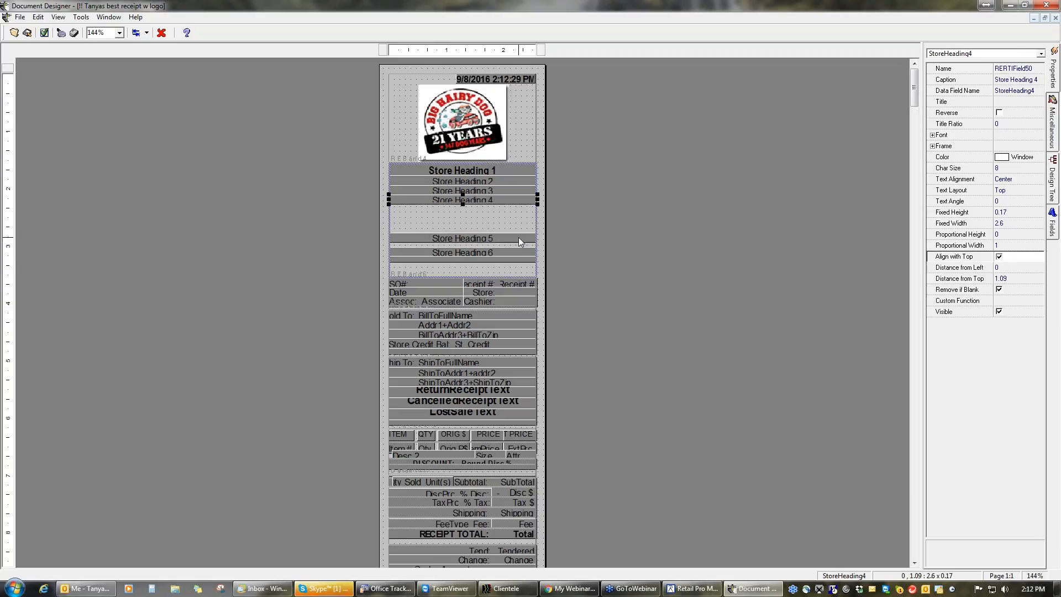
click(999, 256)
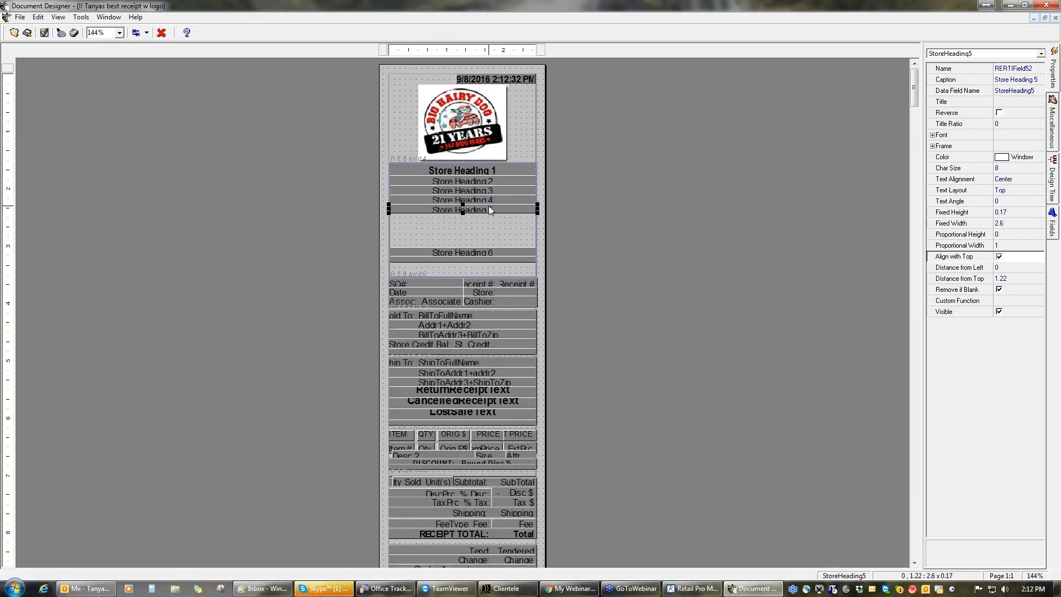
Turn Align with Top back on for Store Heading 6 and the blank label below it.
click(482, 255)
click(999, 257)
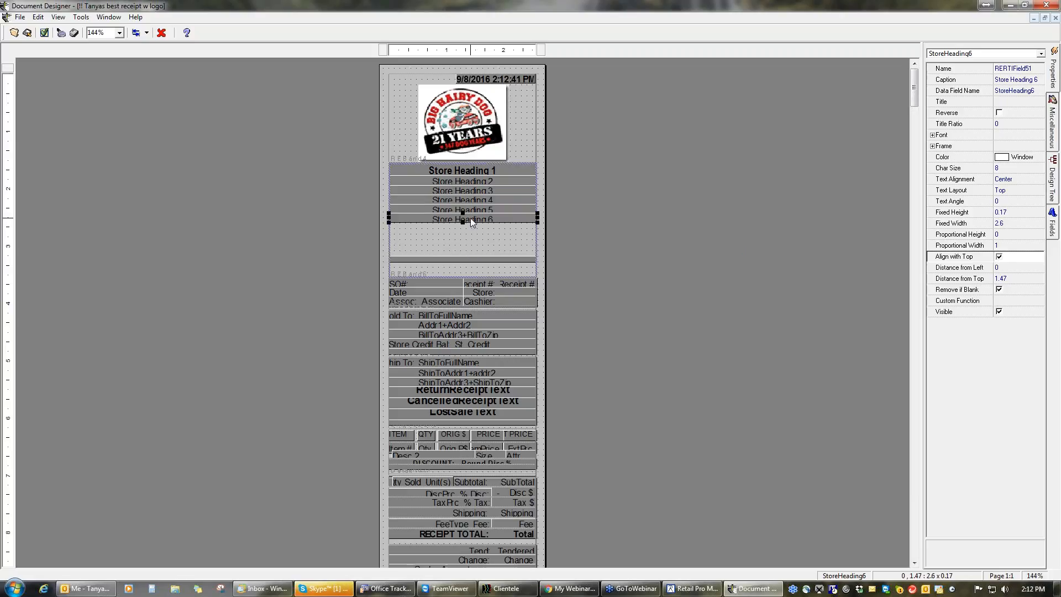
click(483, 258)
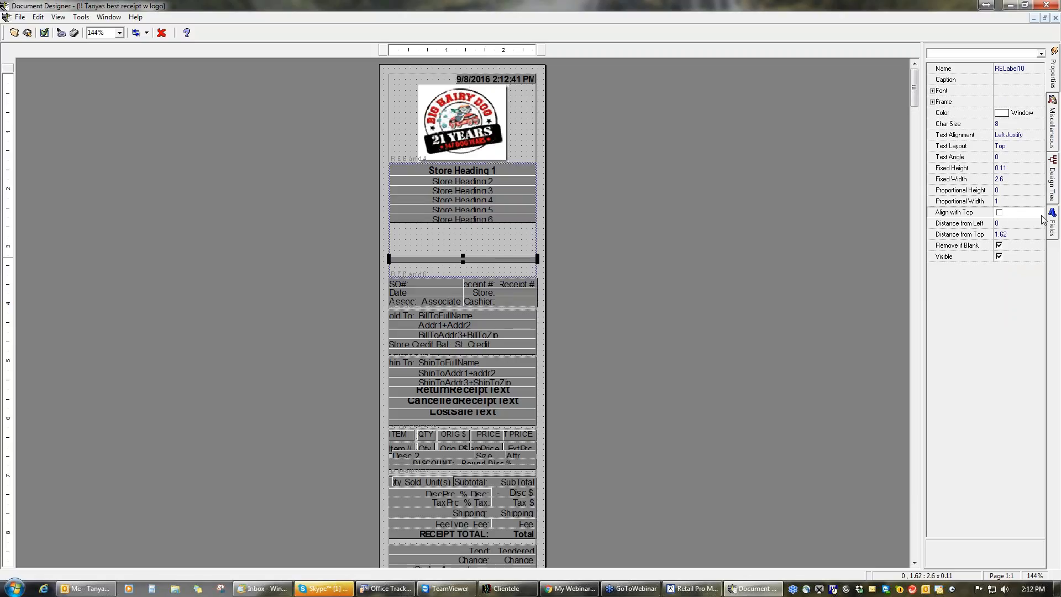
click(999, 213)
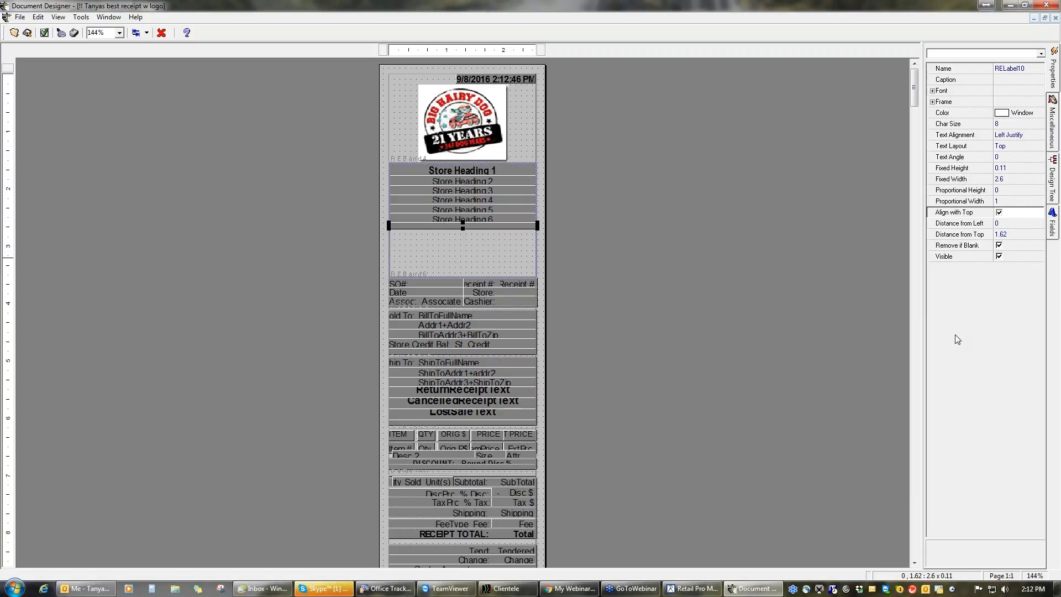
Shrink REBand6 around its store headings to about 1.18 inches high, closing the gap above the SO# fields.
click(457, 258)
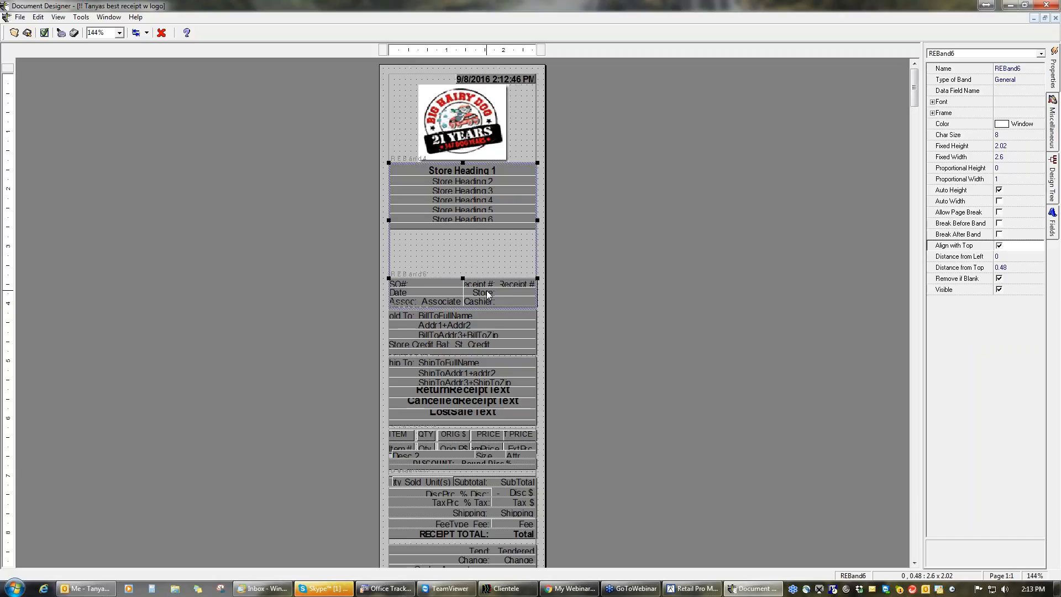
click(421, 301)
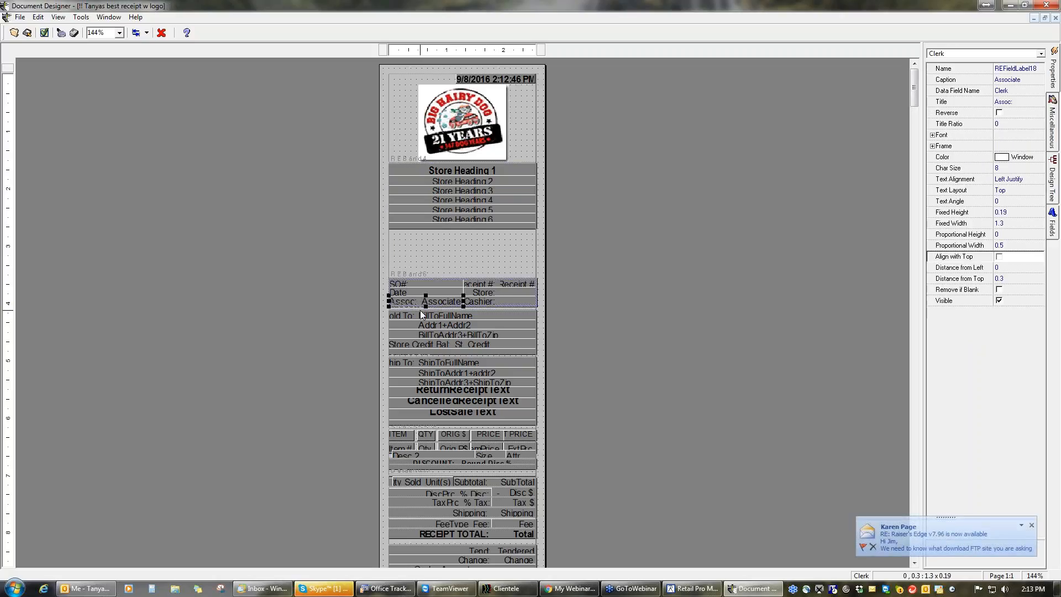
click(416, 284)
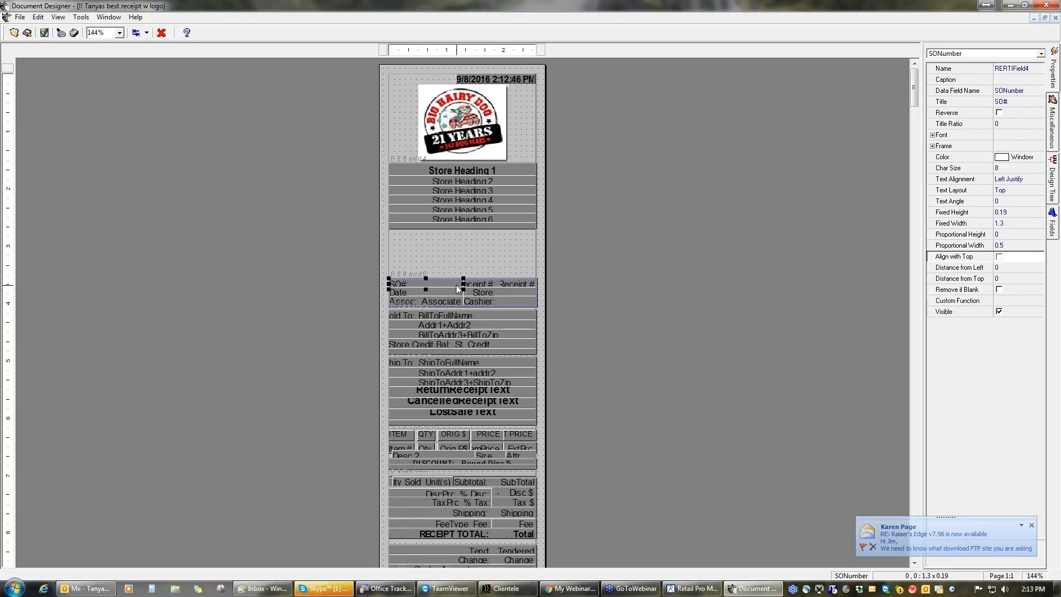
click(463, 266)
drag(468, 238, 469, 230)
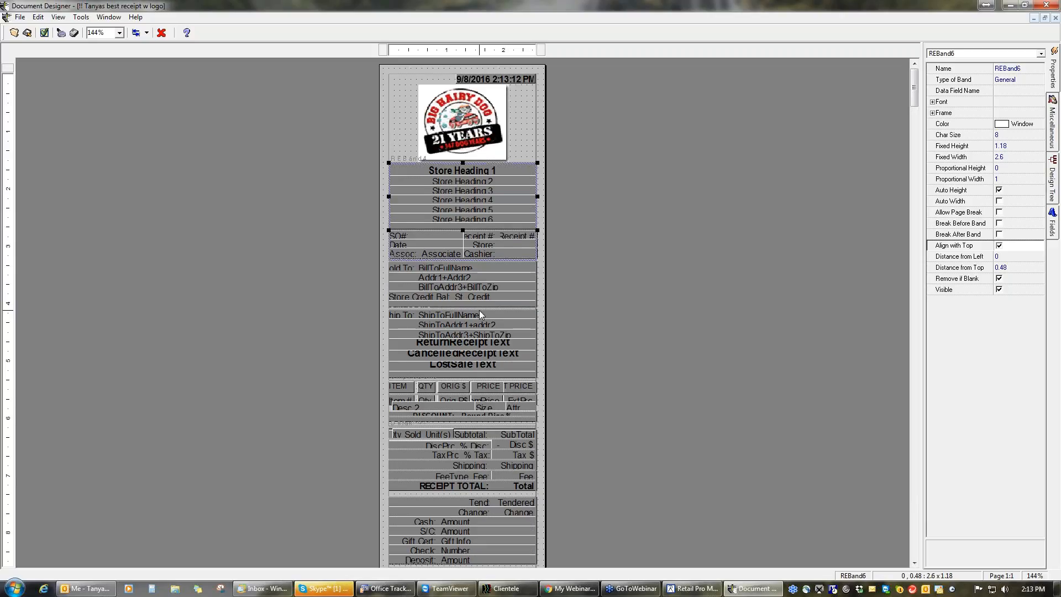
Collapse the HeaderGen, REBand4 and Detail branches in the design tree.
click(1053, 176)
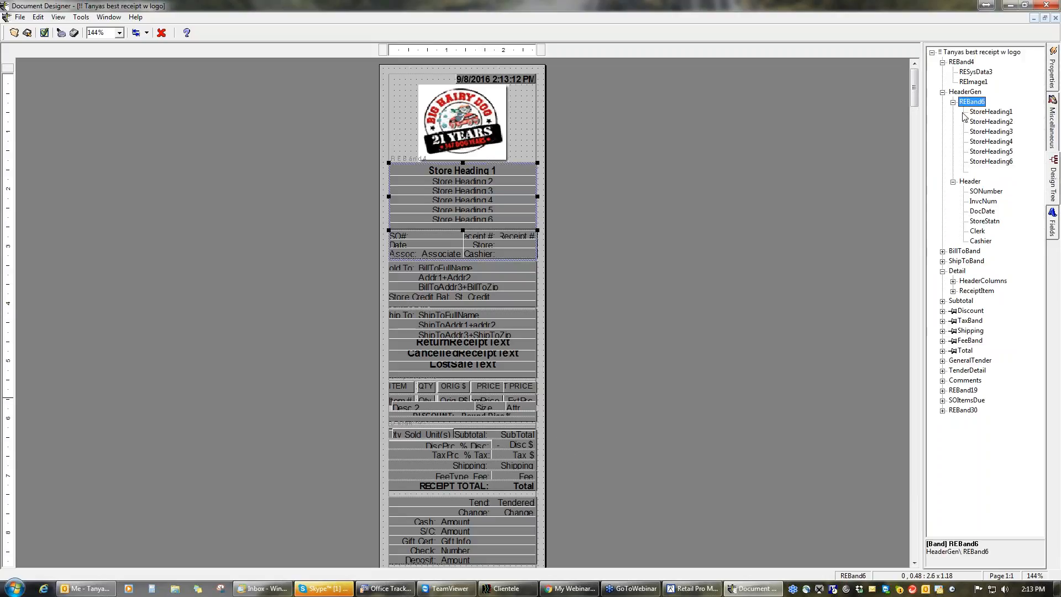
click(943, 91)
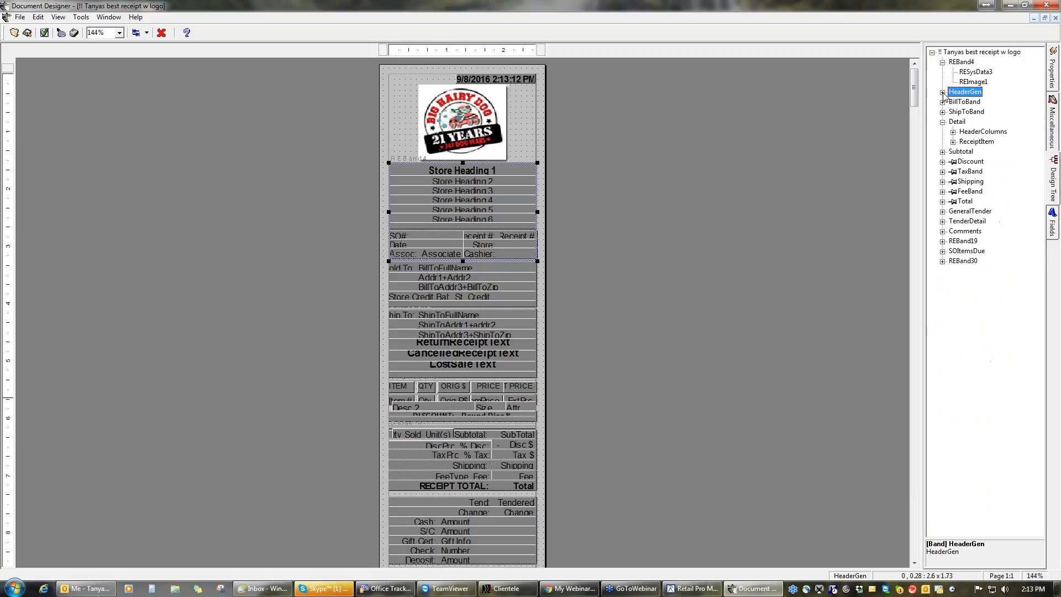
click(943, 61)
click(944, 102)
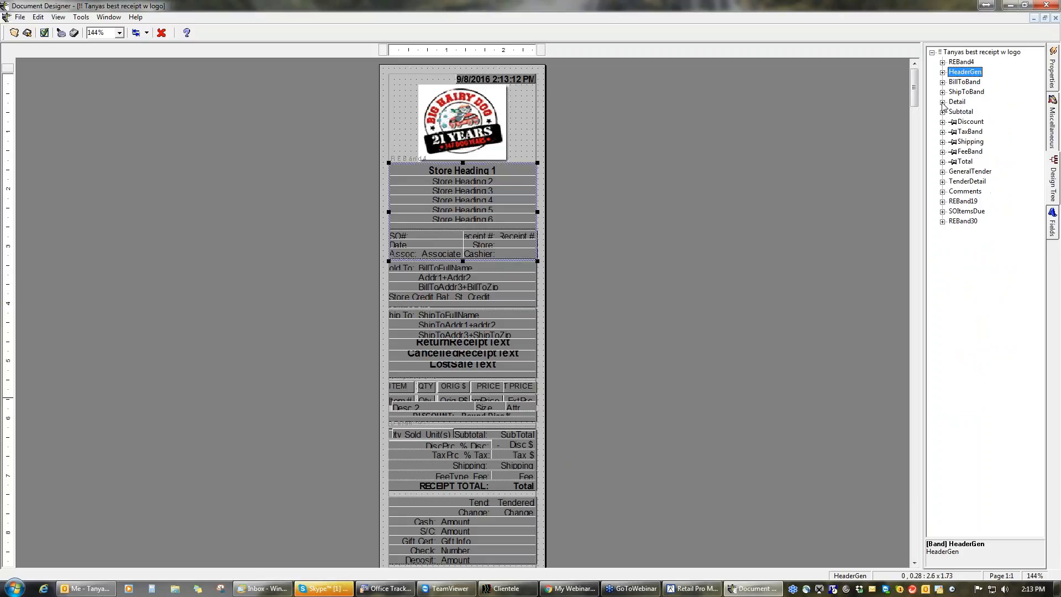
Select the Detail band through the design tree, stretch it to about 1.11 inches high, and show its properties.
click(957, 102)
click(944, 102)
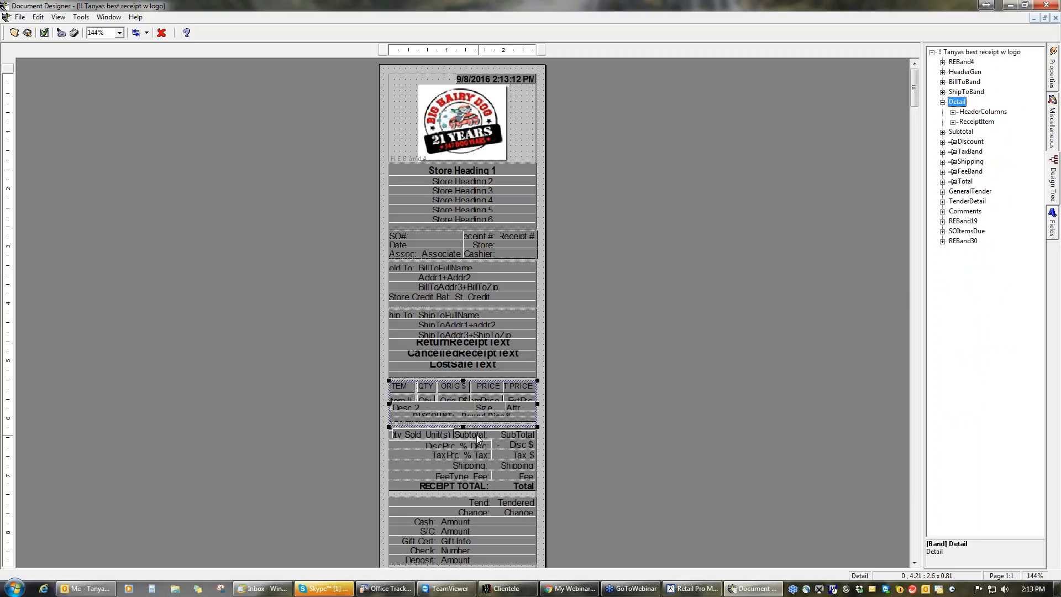
drag(458, 431, 462, 447)
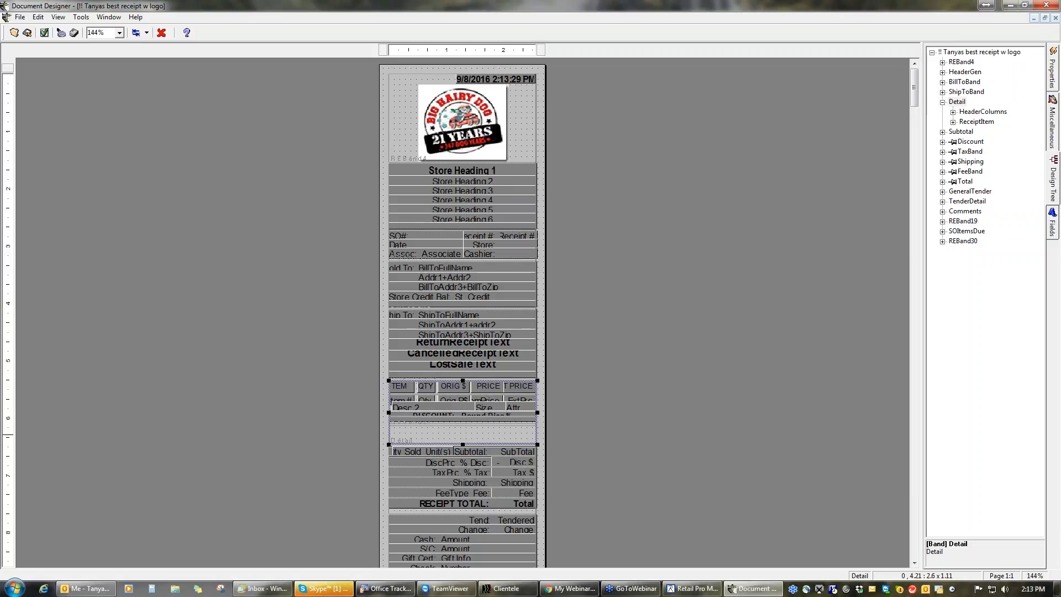
click(1055, 71)
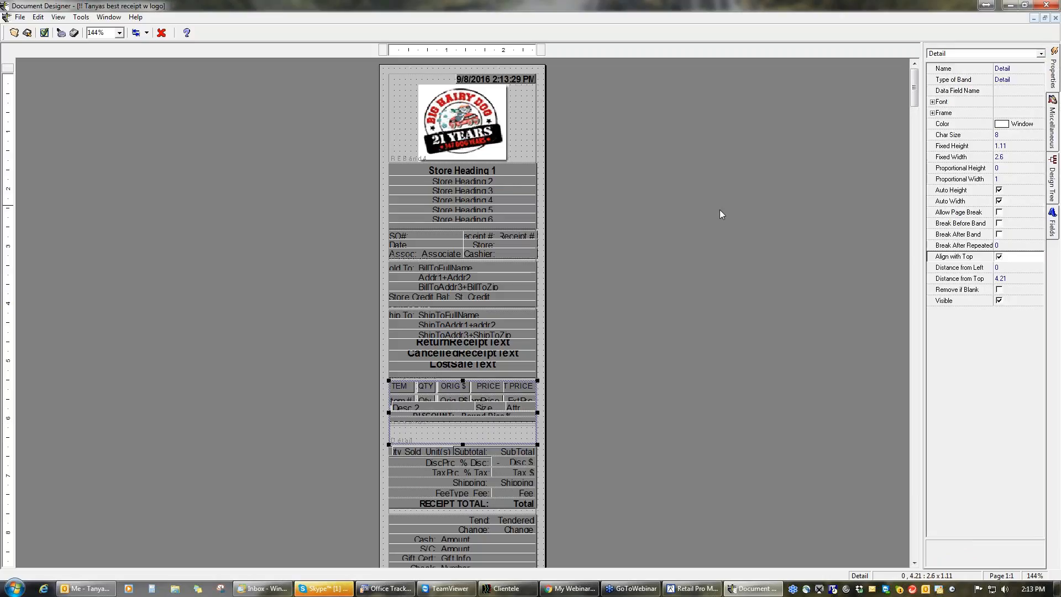
Review the Type of Band options for the logo band REBand4 and choose Design Header.
click(522, 132)
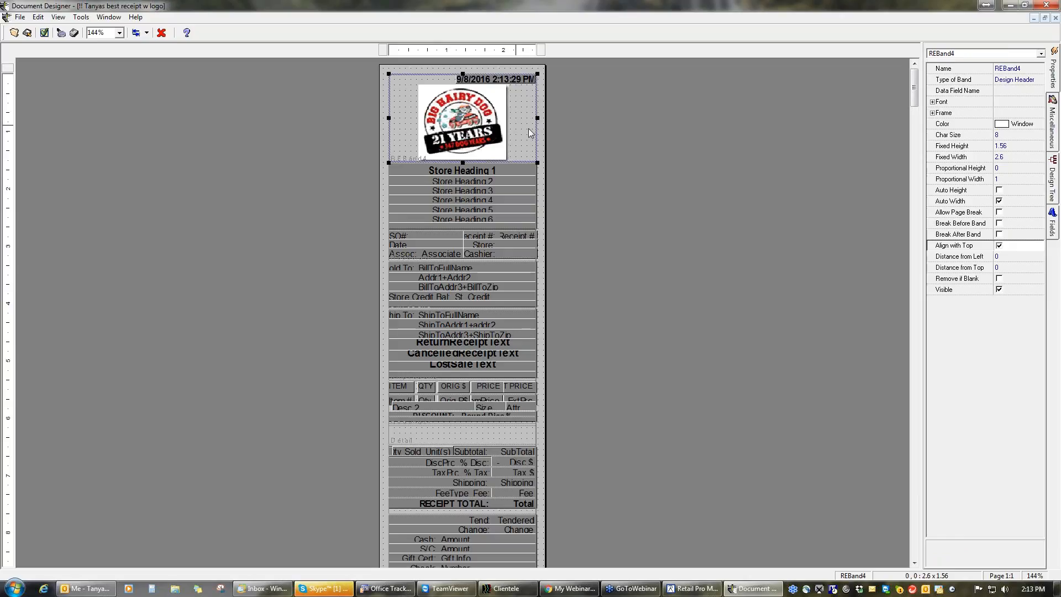
click(1019, 80)
click(1039, 80)
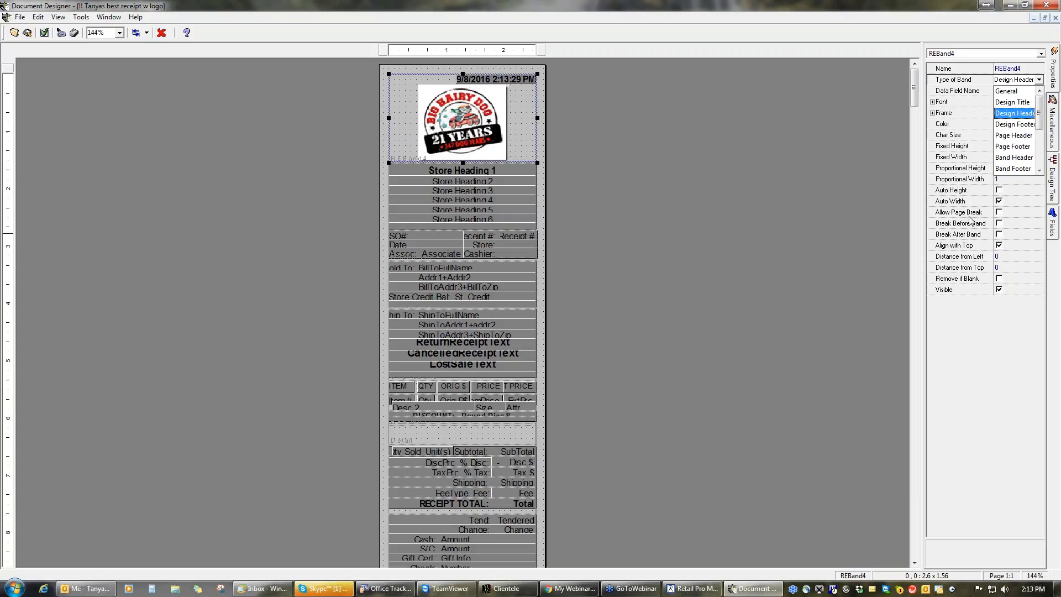
click(1024, 114)
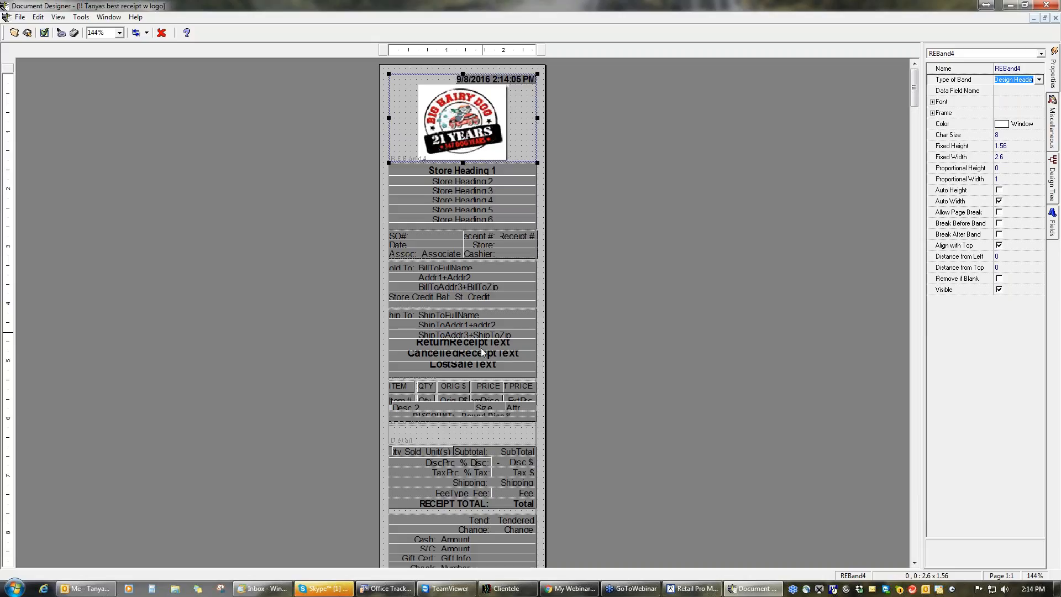
Locate the HeaderColumns band under Detail in the design tree and examine its band type in the properties.
click(428, 434)
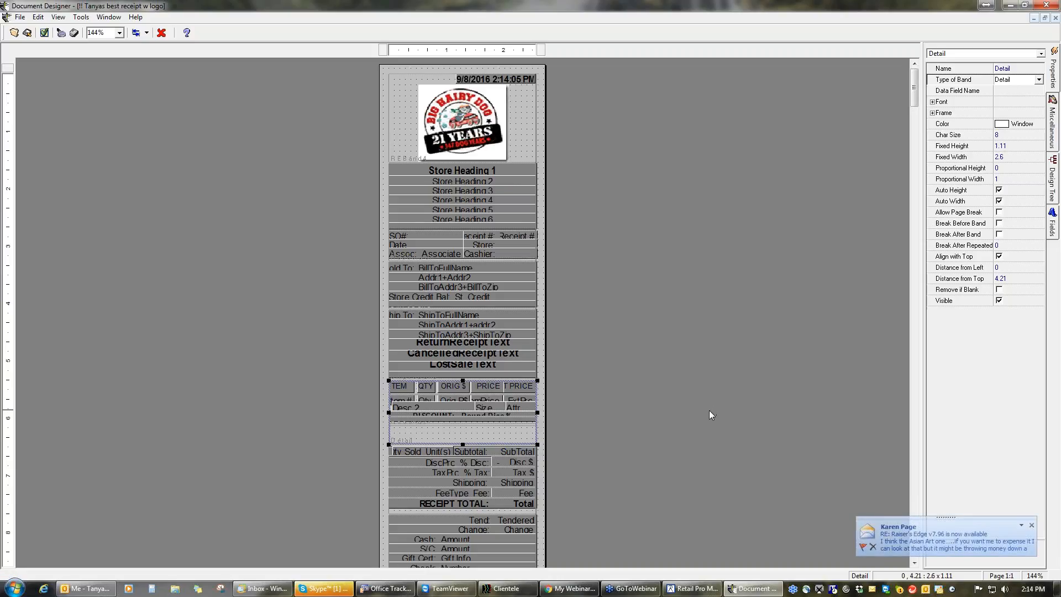
click(1054, 175)
click(943, 102)
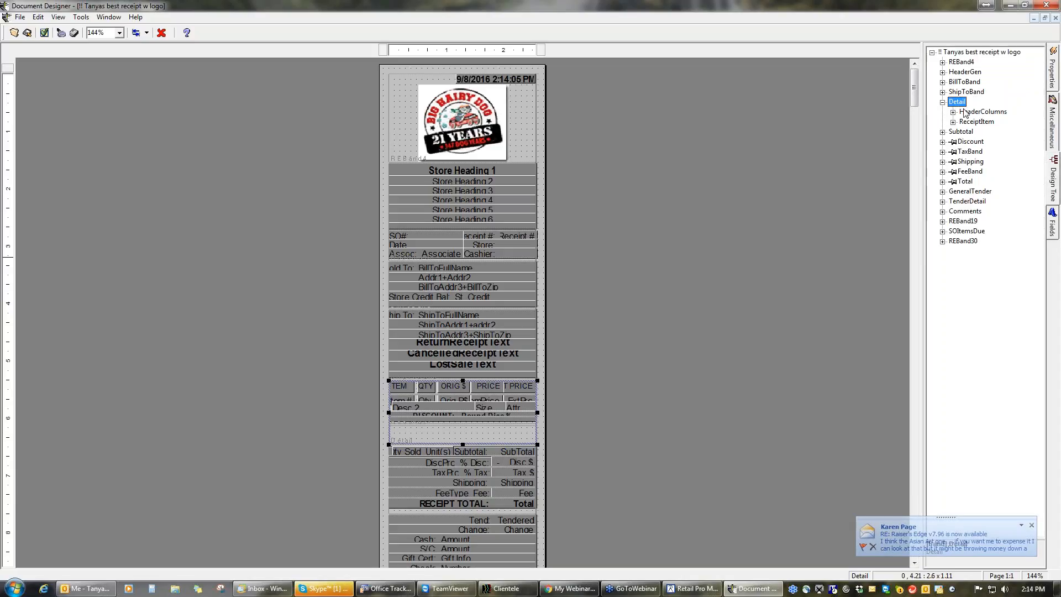
click(954, 112)
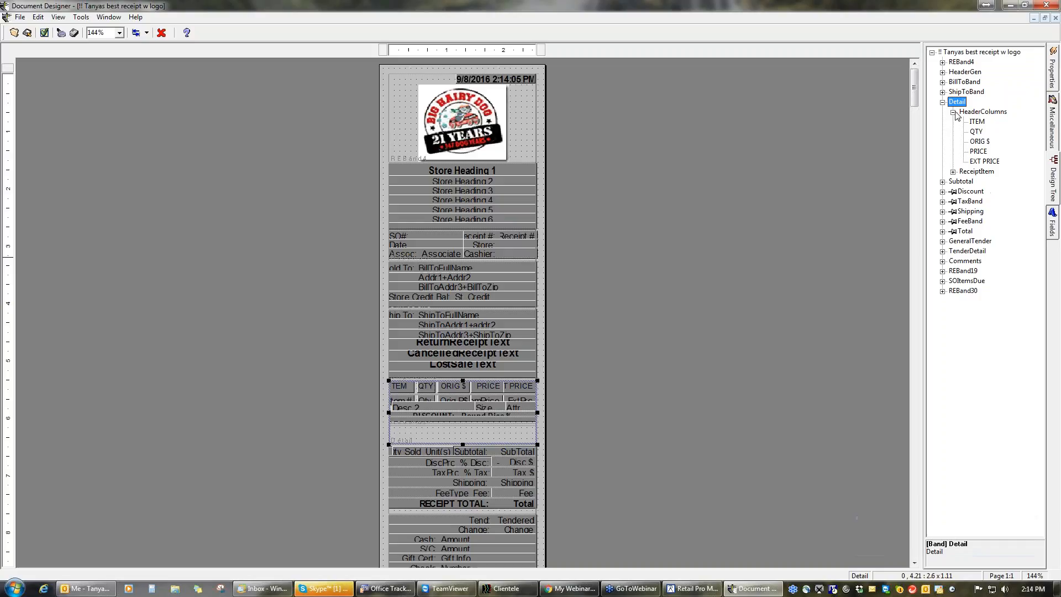
click(979, 112)
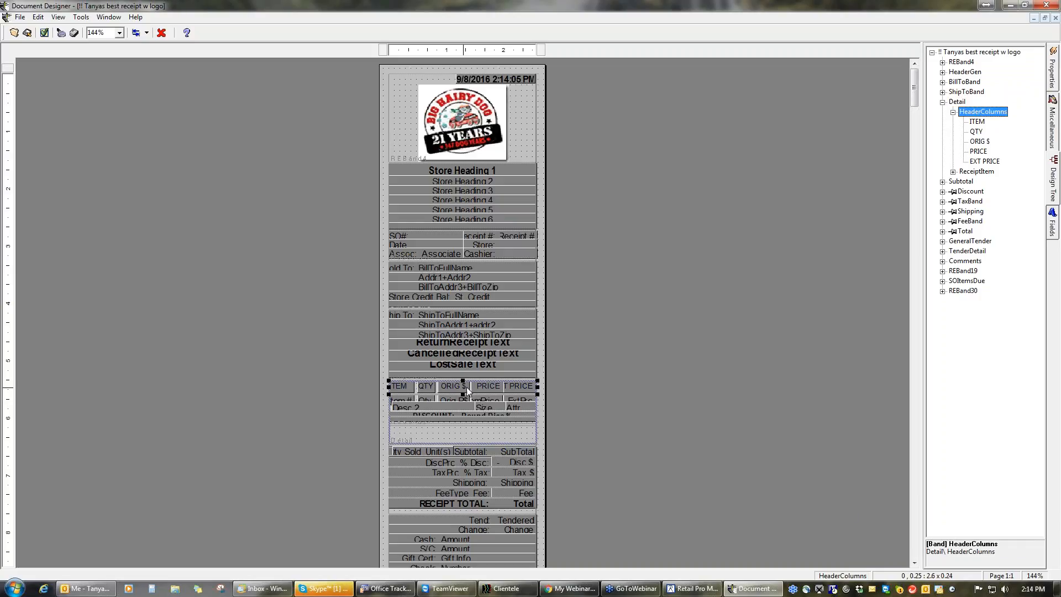
click(1054, 69)
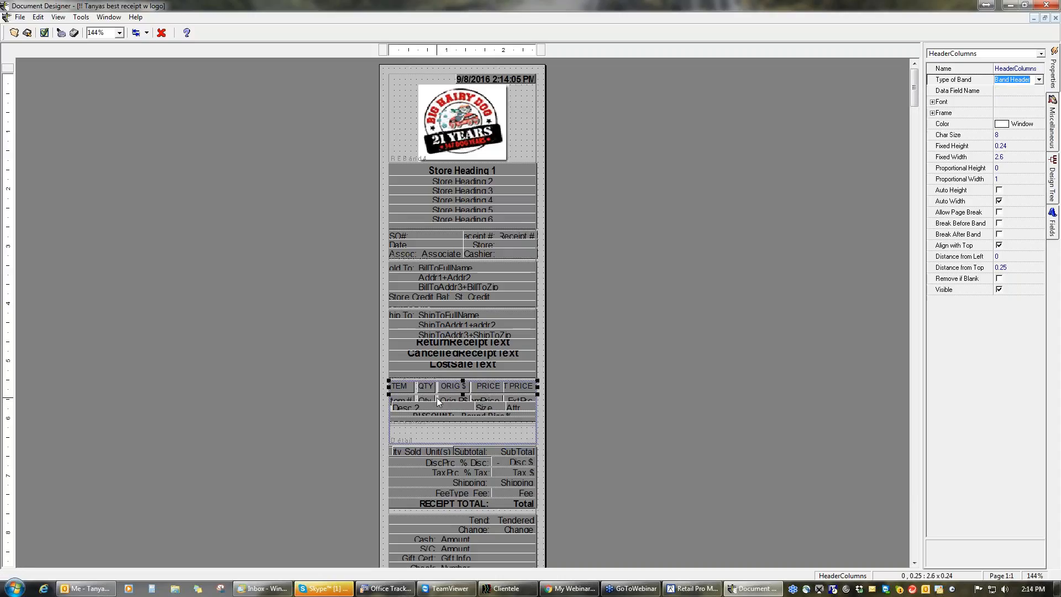
Set the data field name of the GeneralDetail band below the column headers to ReceiptItem.
click(438, 402)
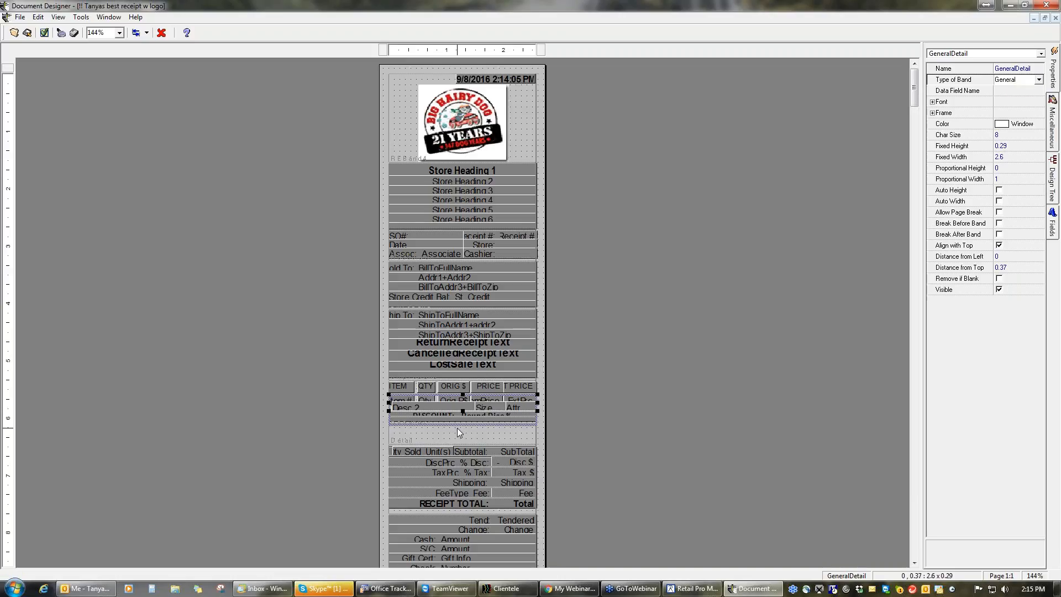
click(1030, 92)
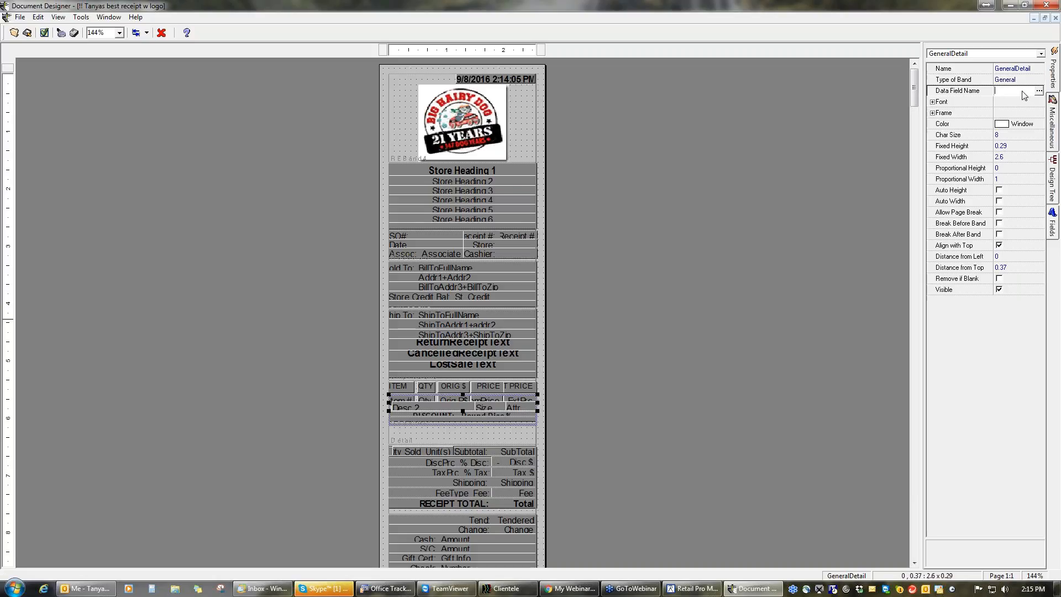
click(1039, 91)
scroll(602, 388, down, 15)
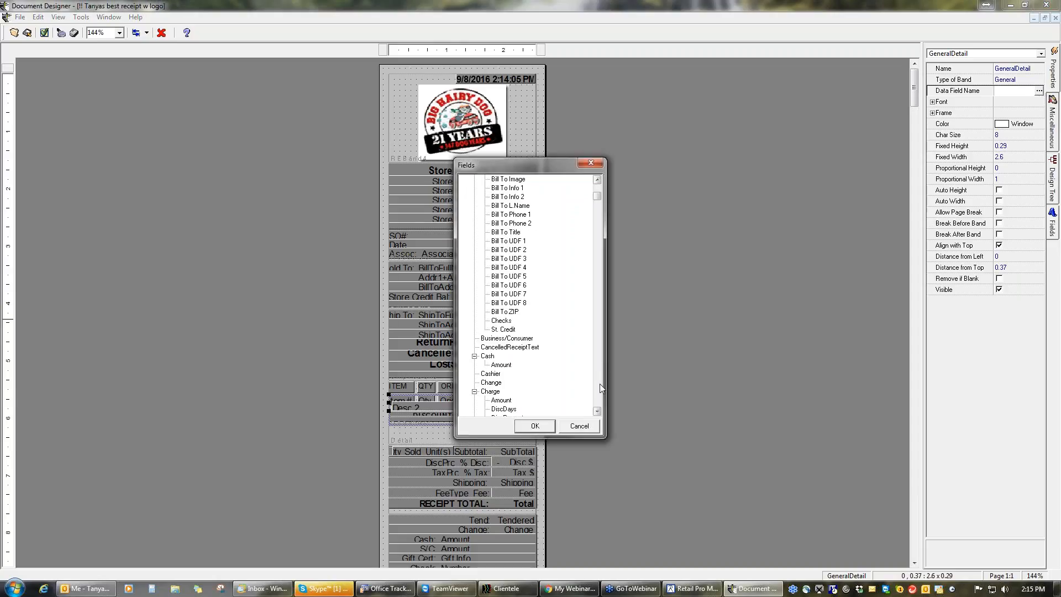
scroll(602, 389, down, 14)
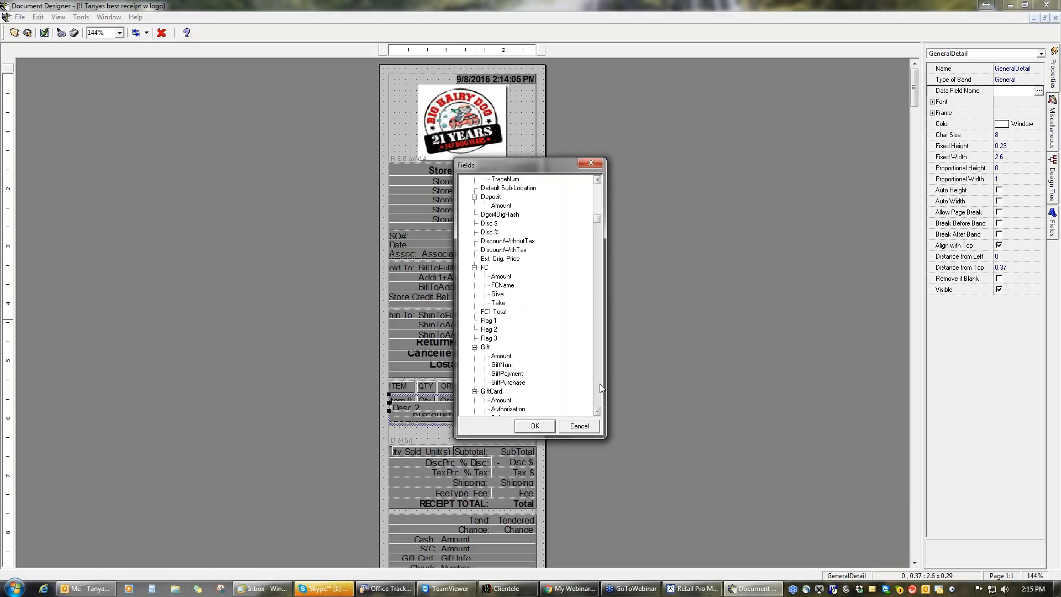
scroll(602, 389, down, 15)
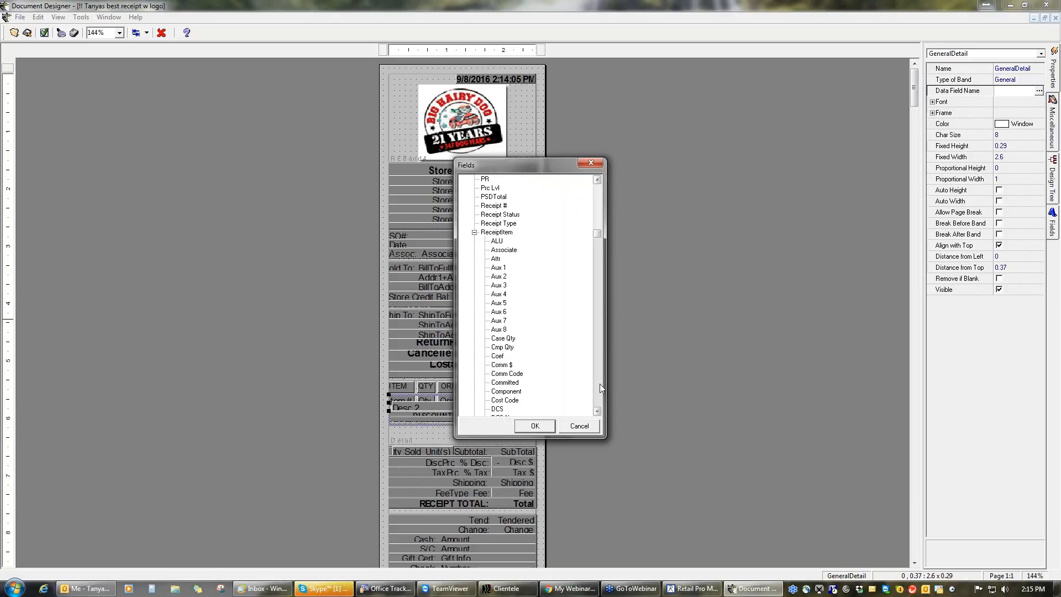
click(498, 232)
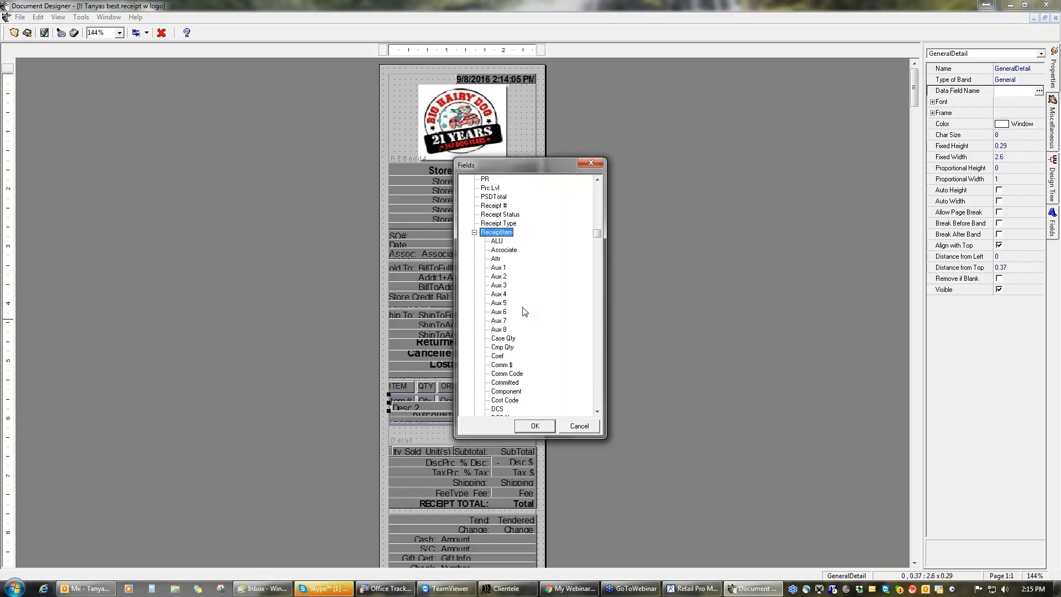
click(534, 425)
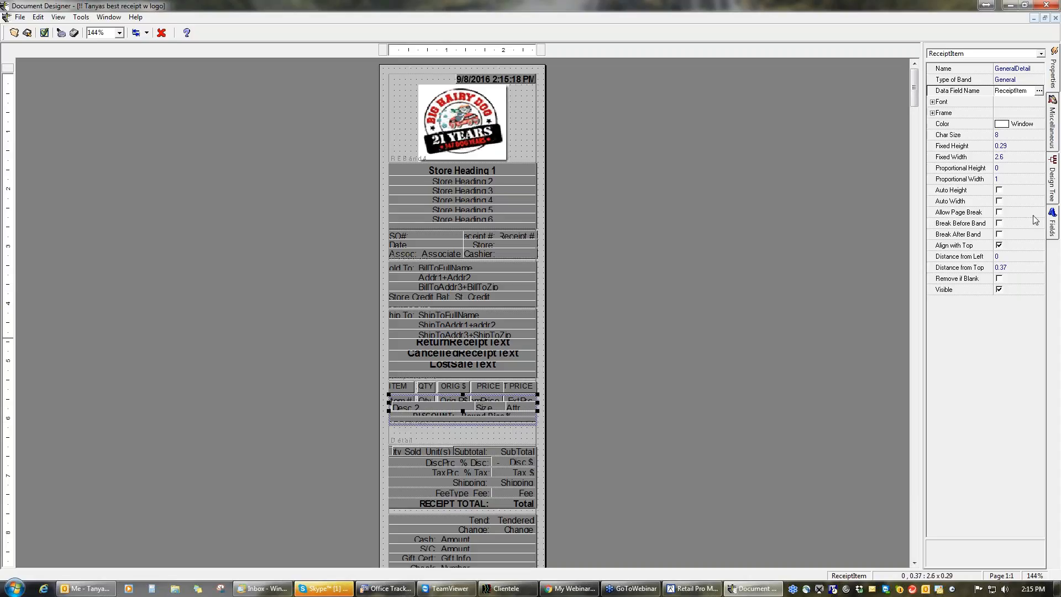
Locate the DiscountDETAIL and REBand25 bands under ReceiptItem in the design tree.
click(1055, 182)
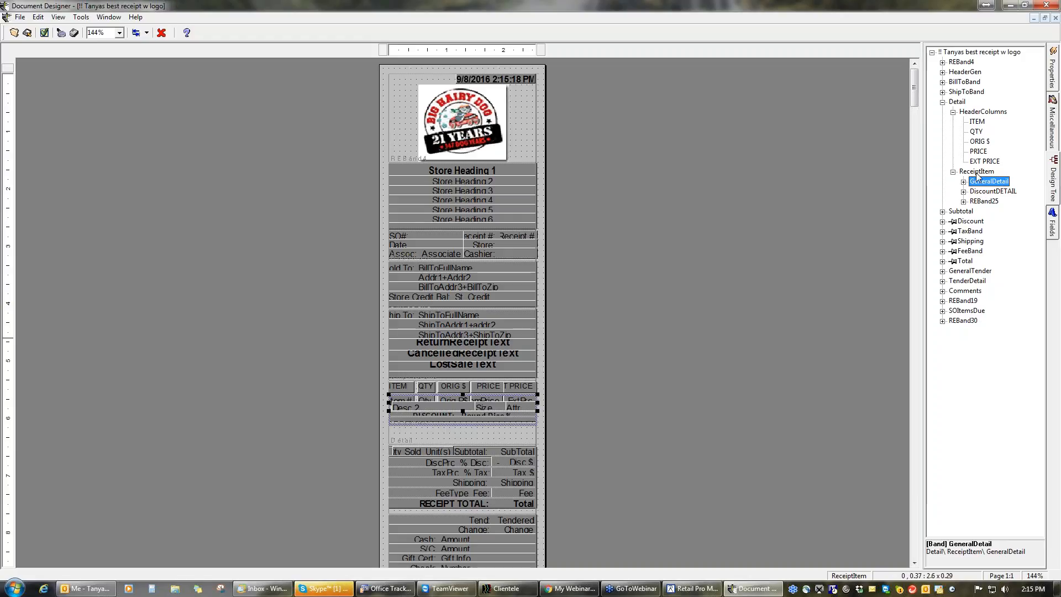
click(988, 191)
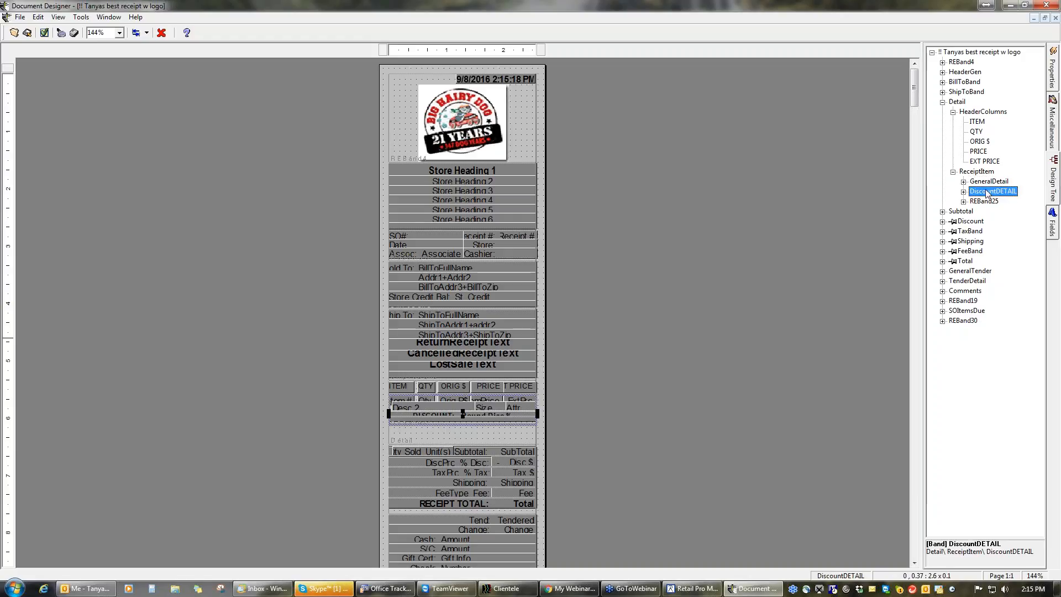
click(988, 201)
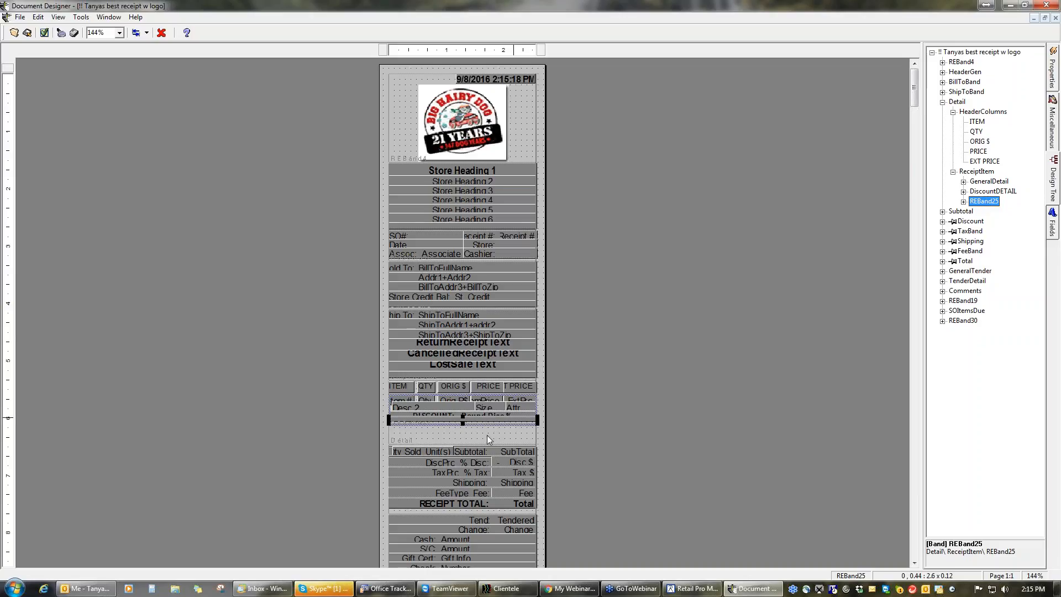
Shorten the Detail band to about 0.78 inches high and close Document Designer without saving the receipt design's changes.
click(449, 435)
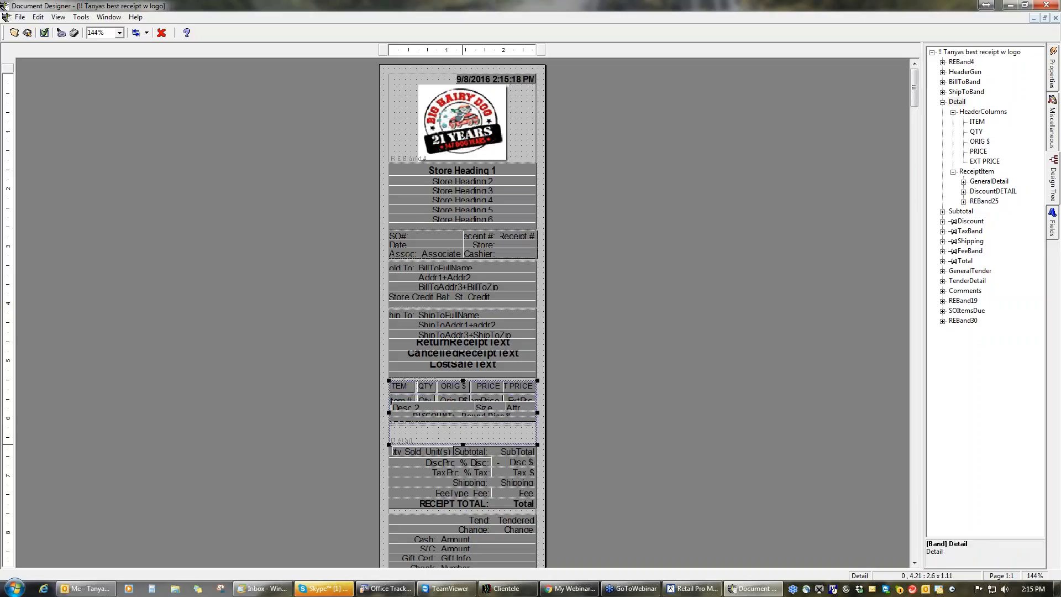
drag(465, 425, 464, 407)
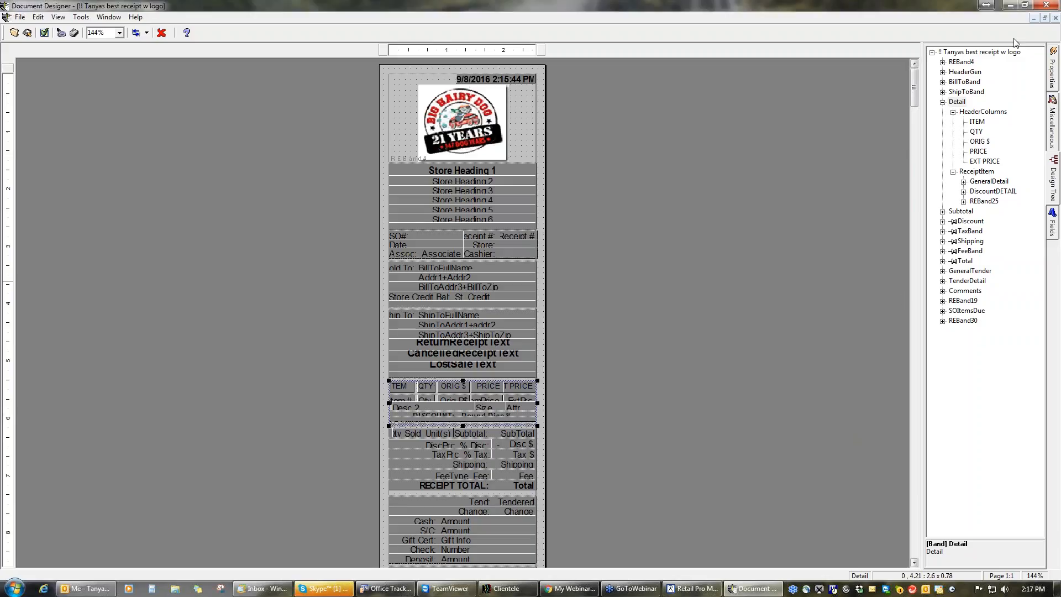
click(1051, 5)
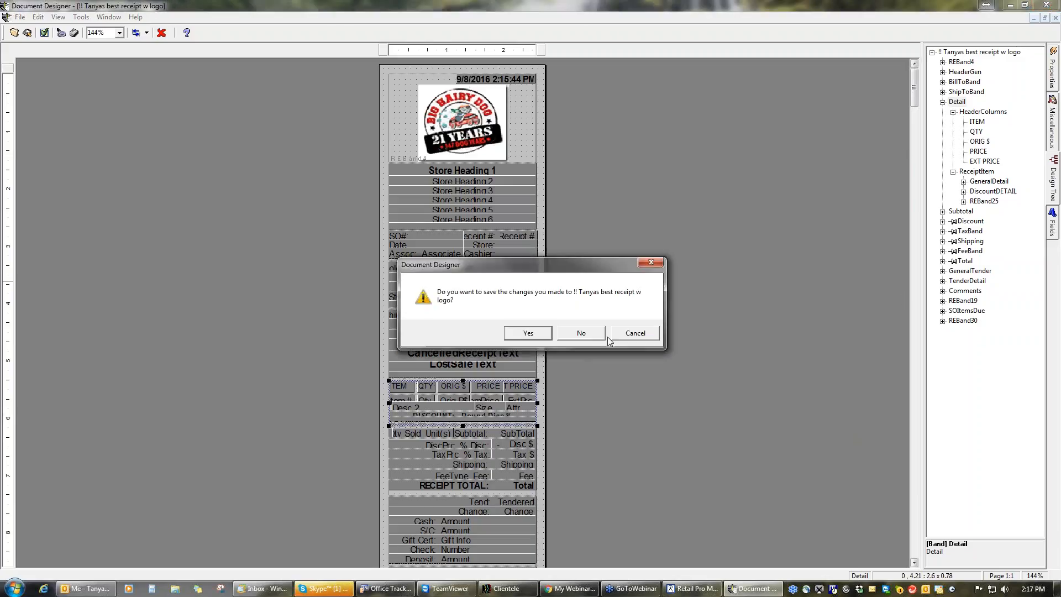
click(582, 333)
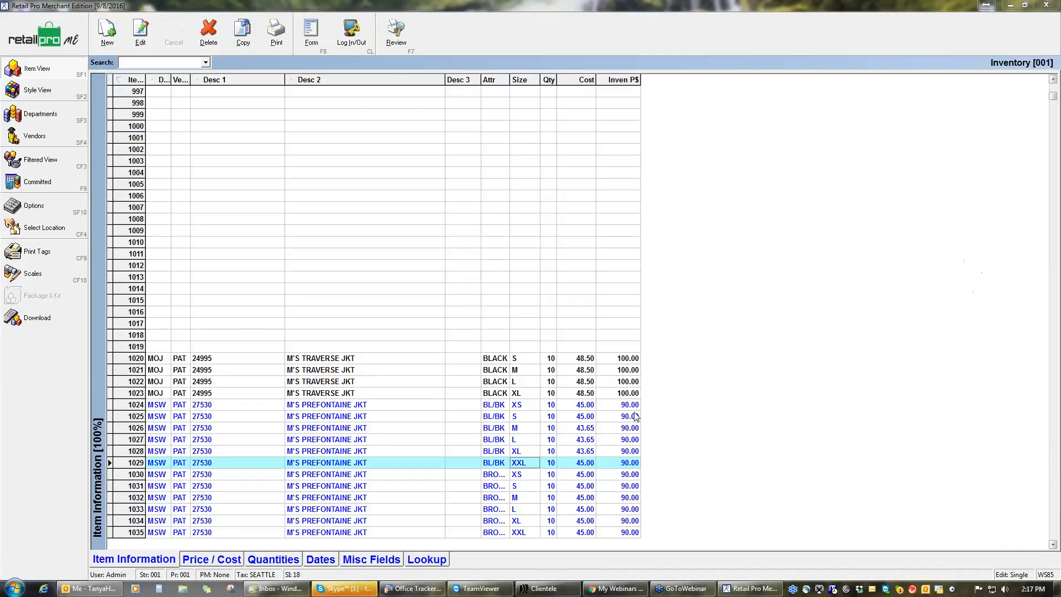